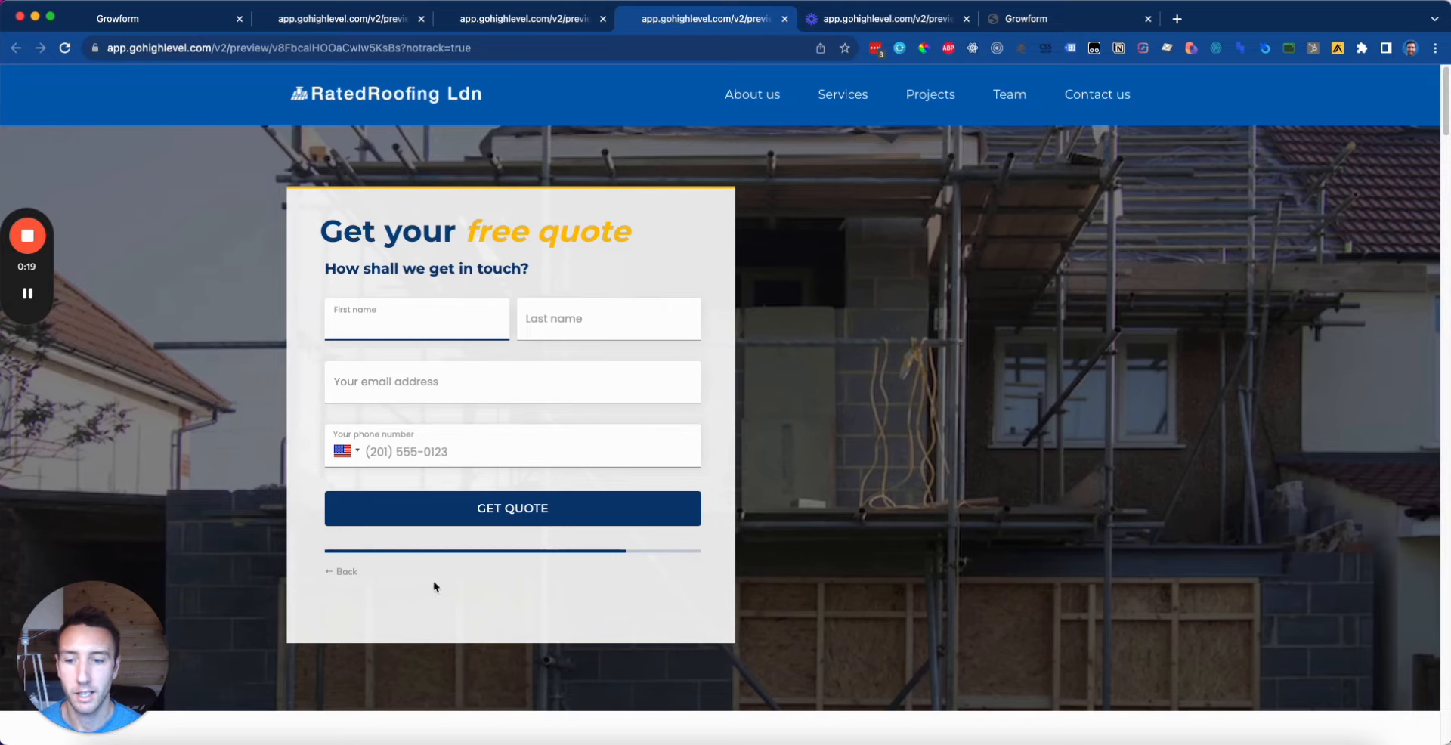
# Step: Go back three steps, then answer 'Repair or partial work' and 'Wood shingles' to reach the address step
pyautogui.click(341, 572)
pyautogui.click(349, 447)
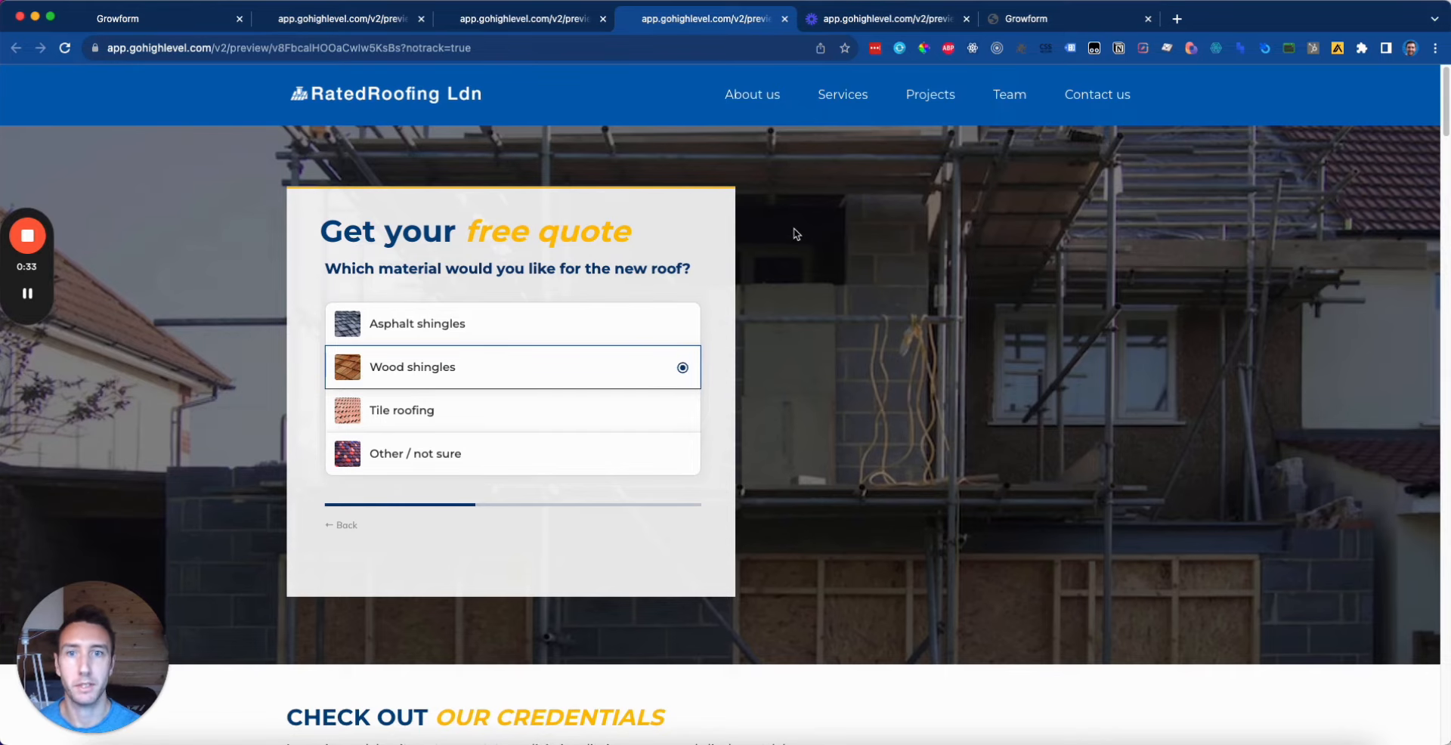
pyautogui.click(346, 525)
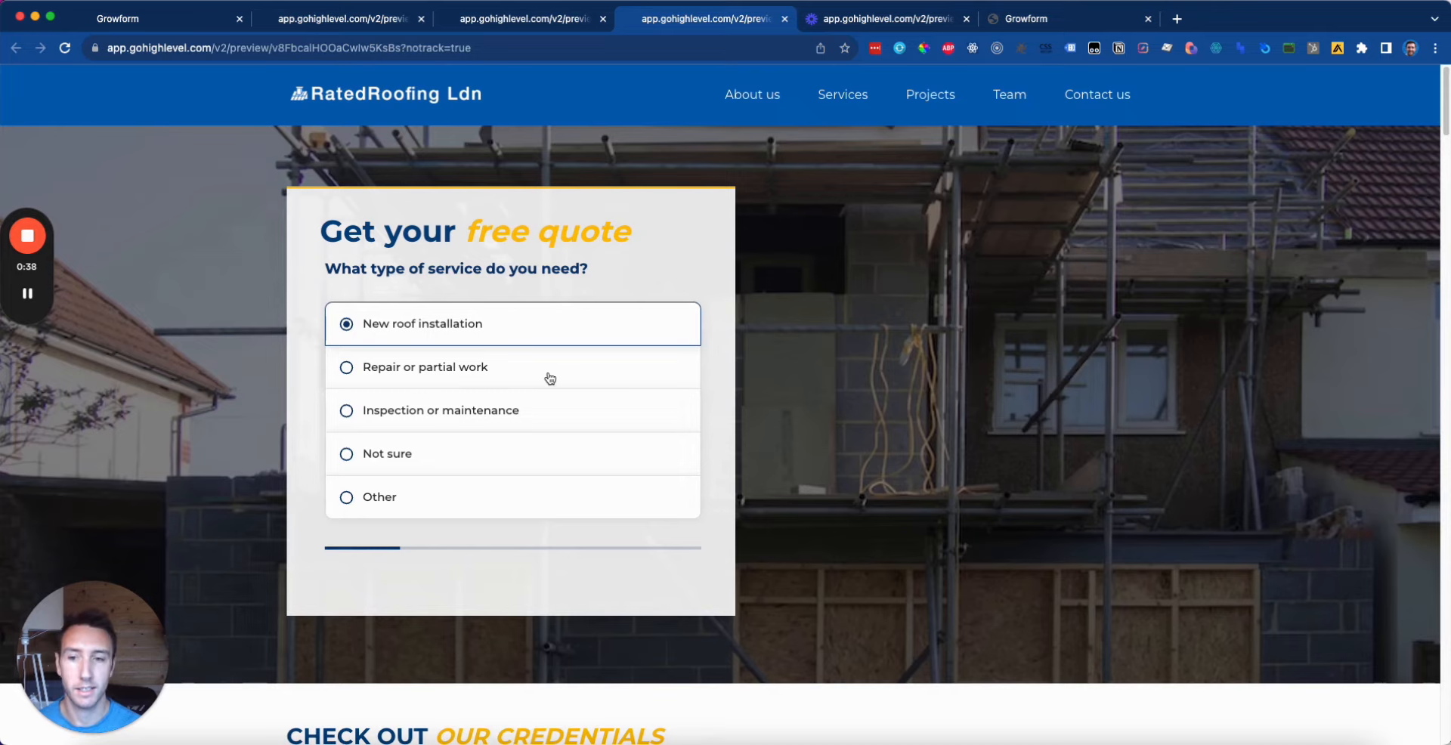
pyautogui.click(597, 377)
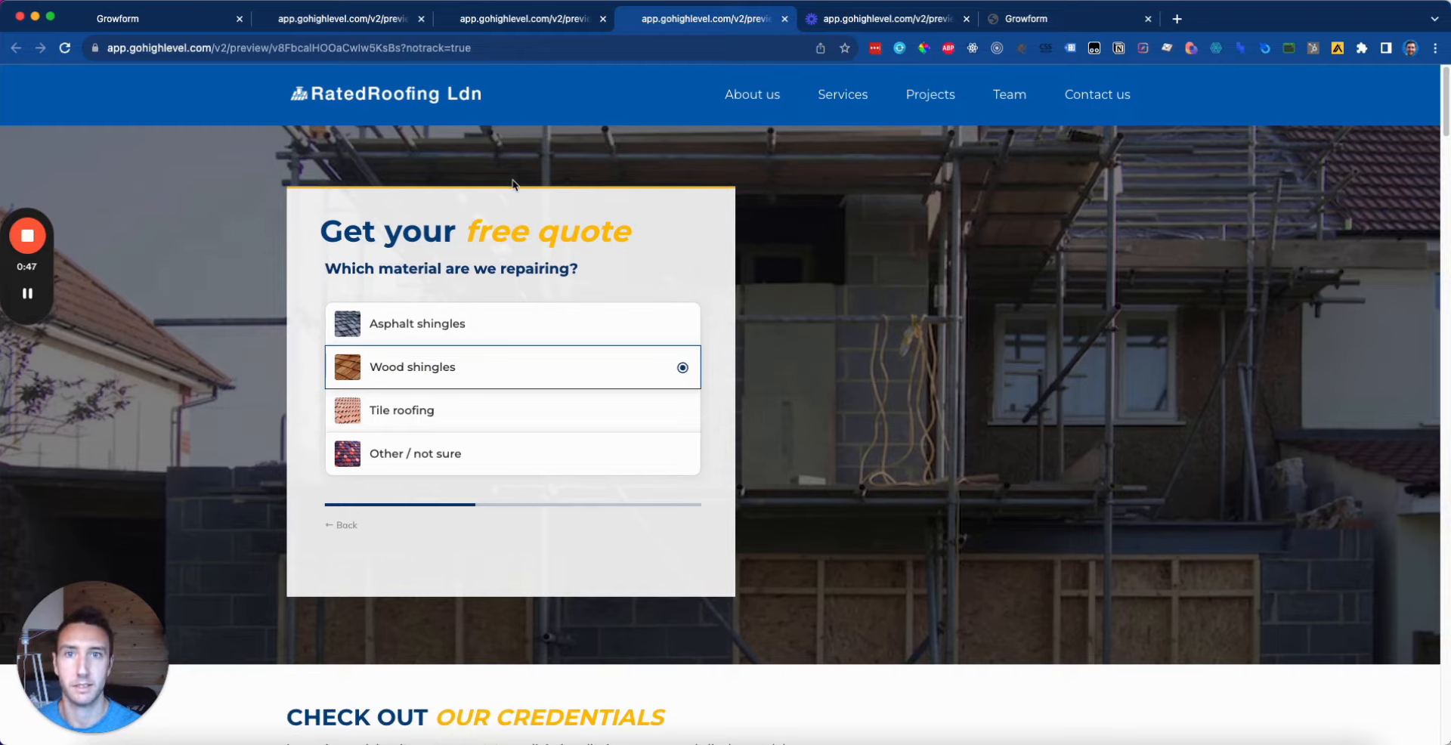
pyautogui.click(538, 376)
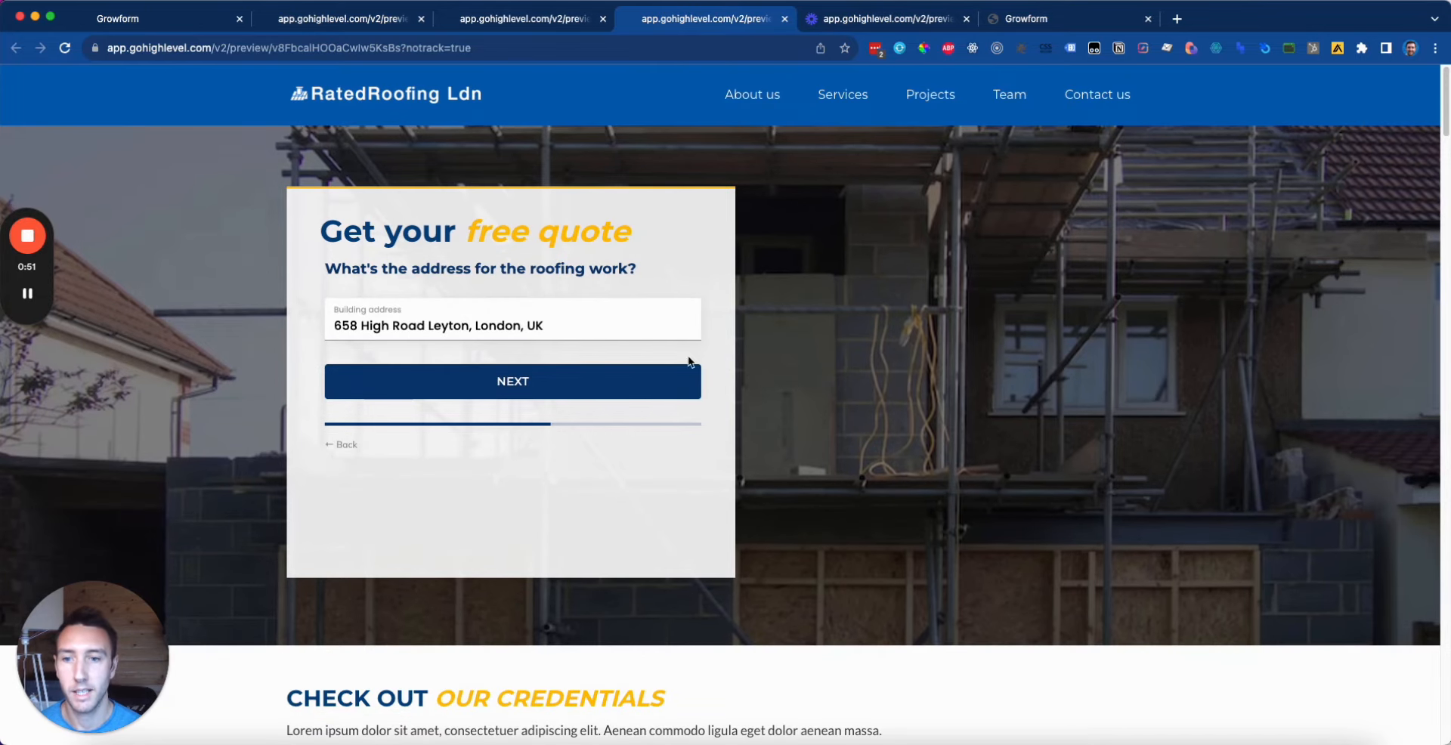
# Step: Replace the building address with a suggested match and continue to the contact-details step
pyautogui.press('super+a')
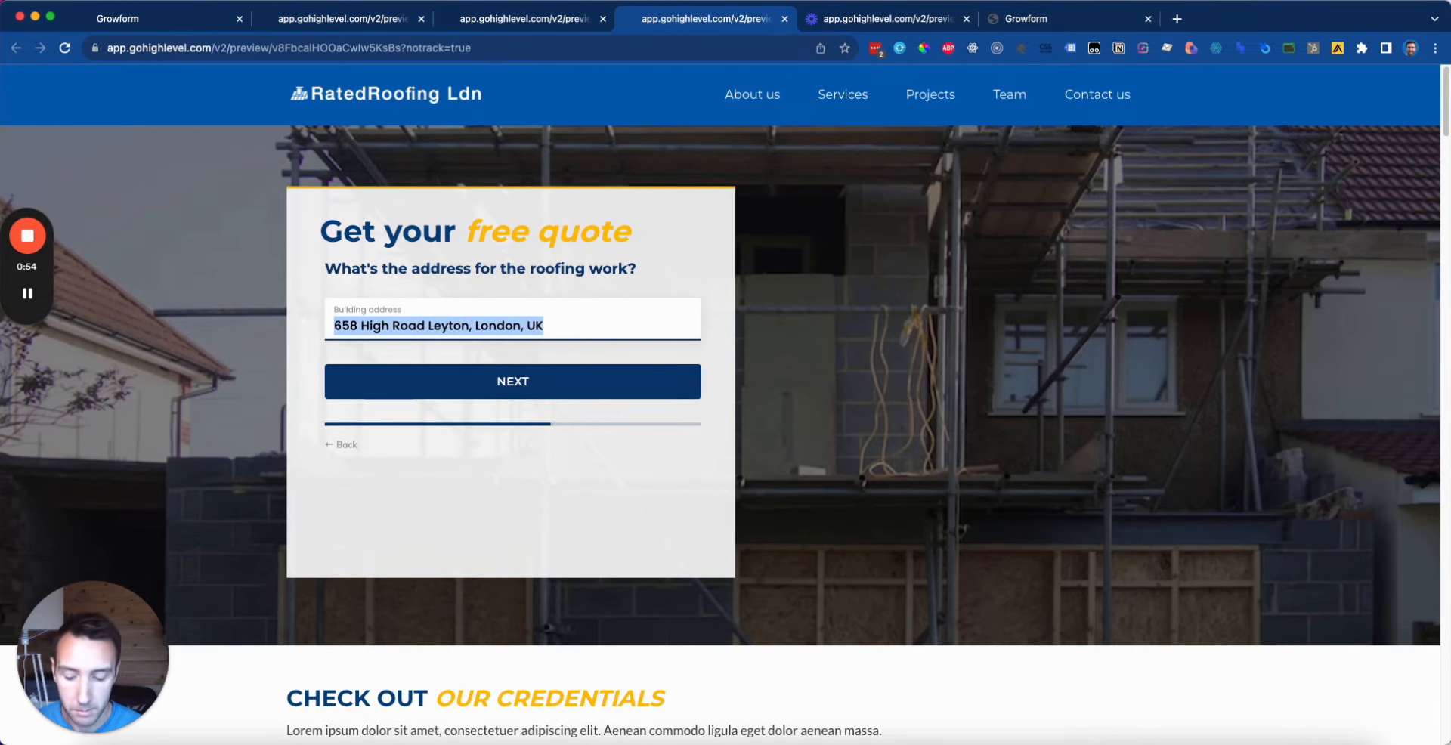
pyautogui.write('55')
pyautogui.click(673, 402)
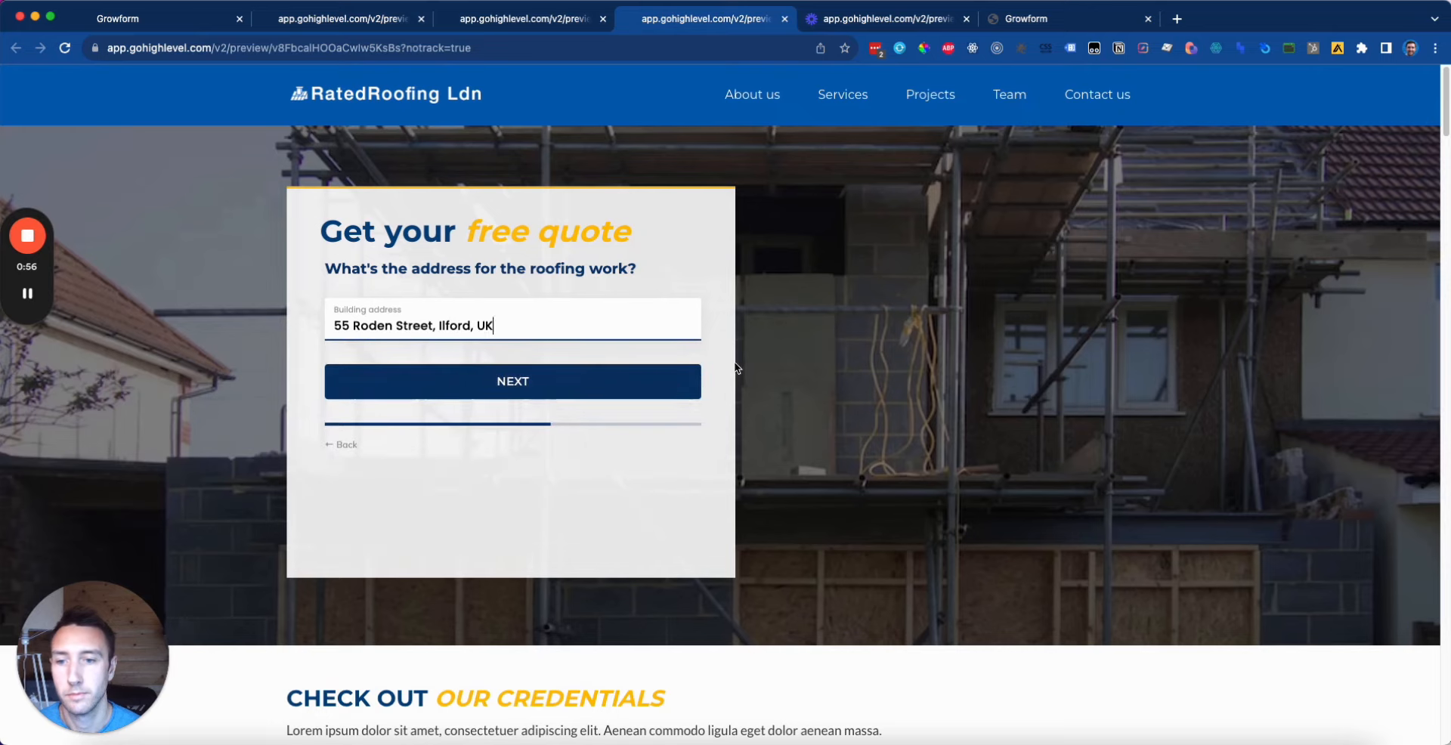
pyautogui.click(559, 384)
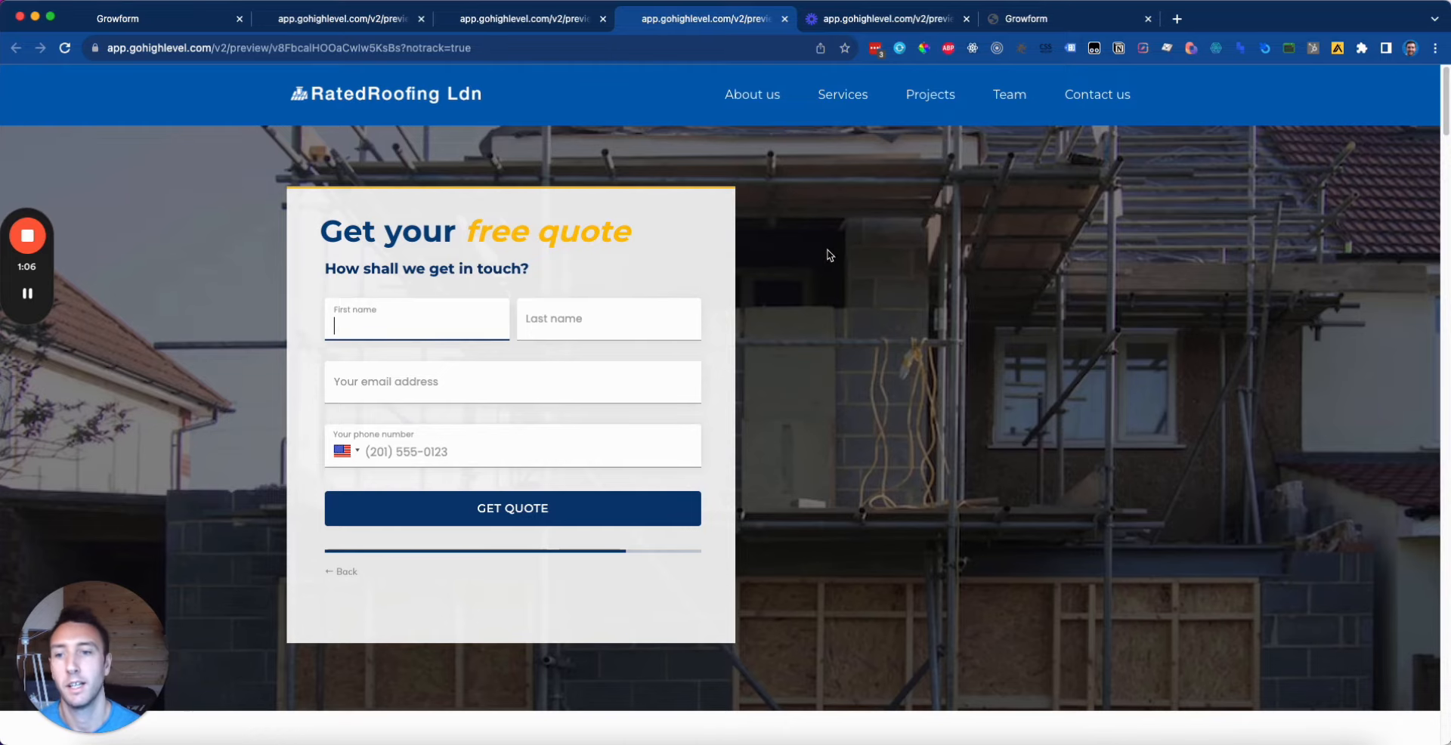
# Step: Go back through the address and material steps to the type-of-service question
pyautogui.click(340, 572)
pyautogui.click(341, 445)
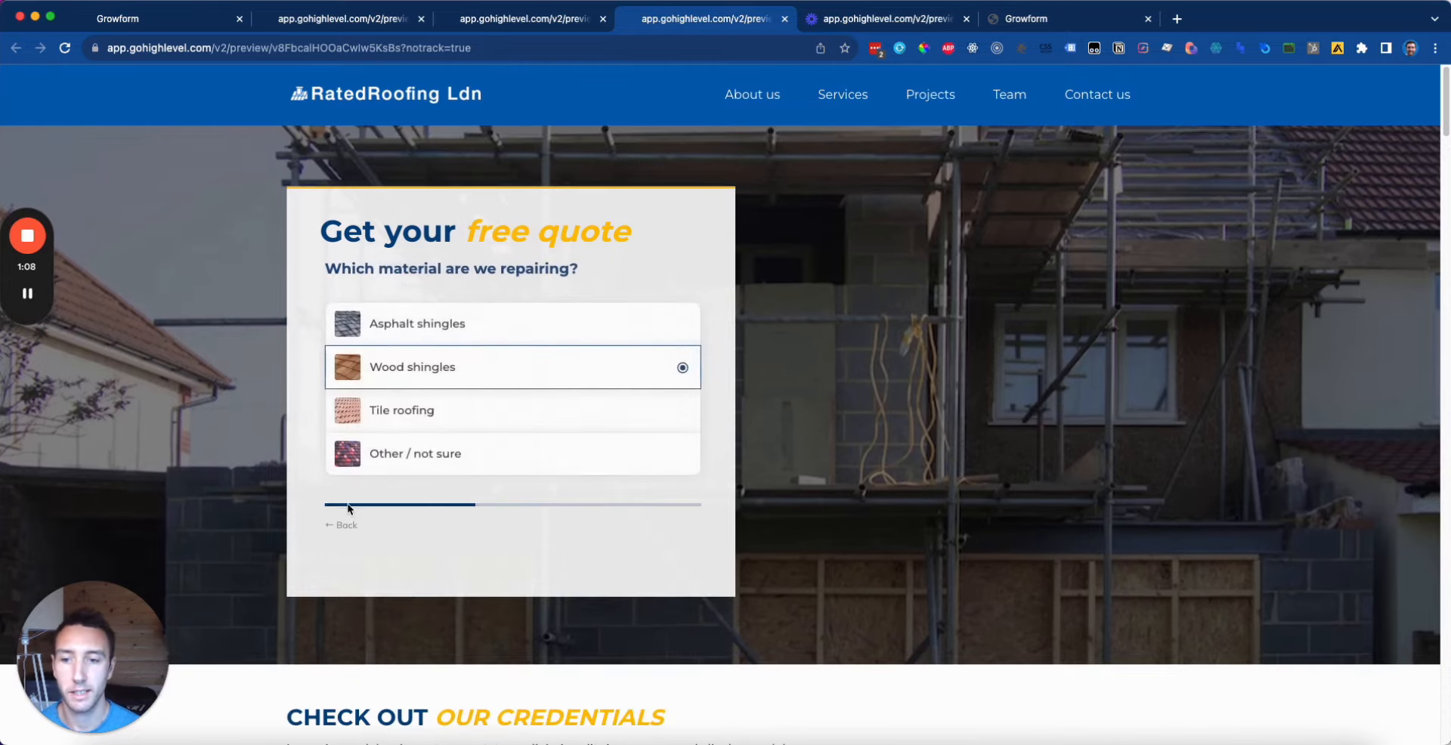
pyautogui.click(343, 520)
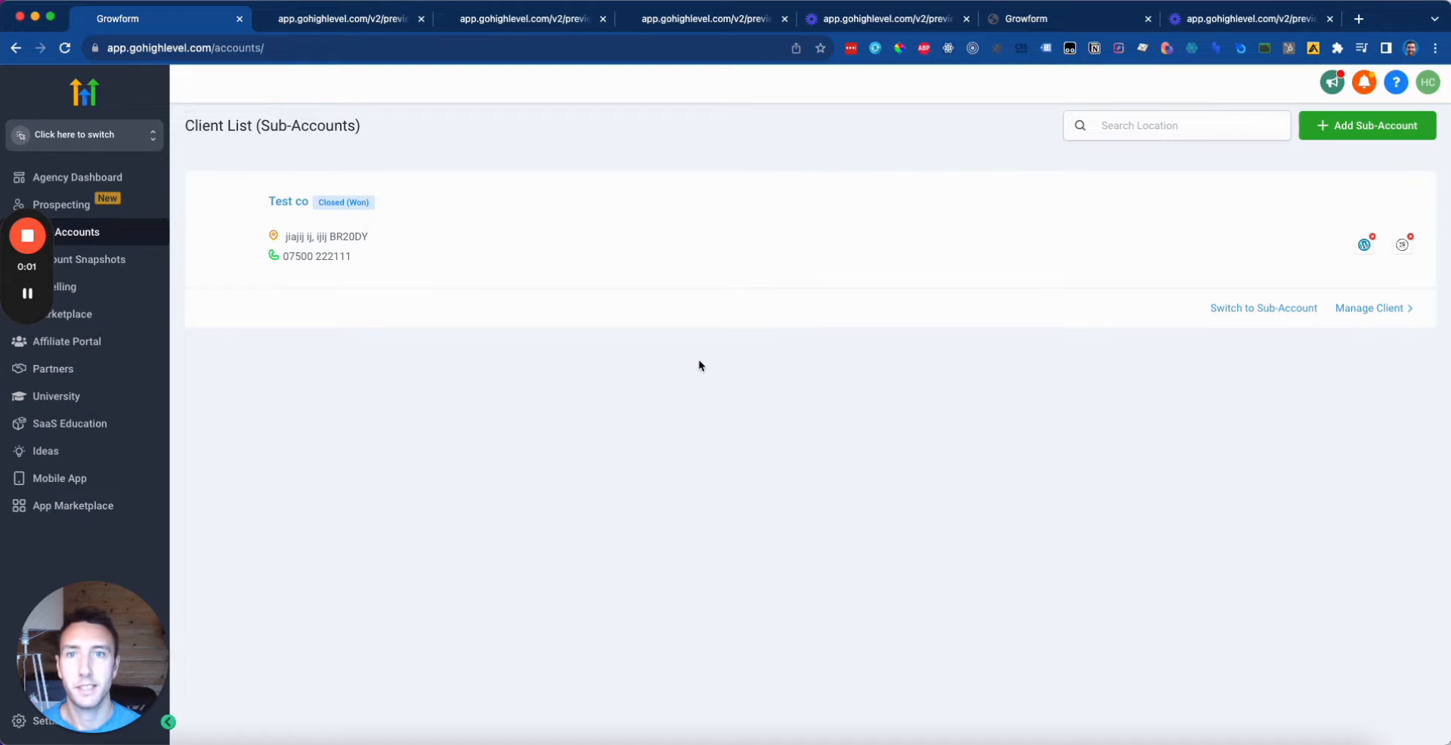
# Step: Switch to the Test co sub-account and open the All Home Services Quote Requests Home step for editing
pyautogui.click(136, 149)
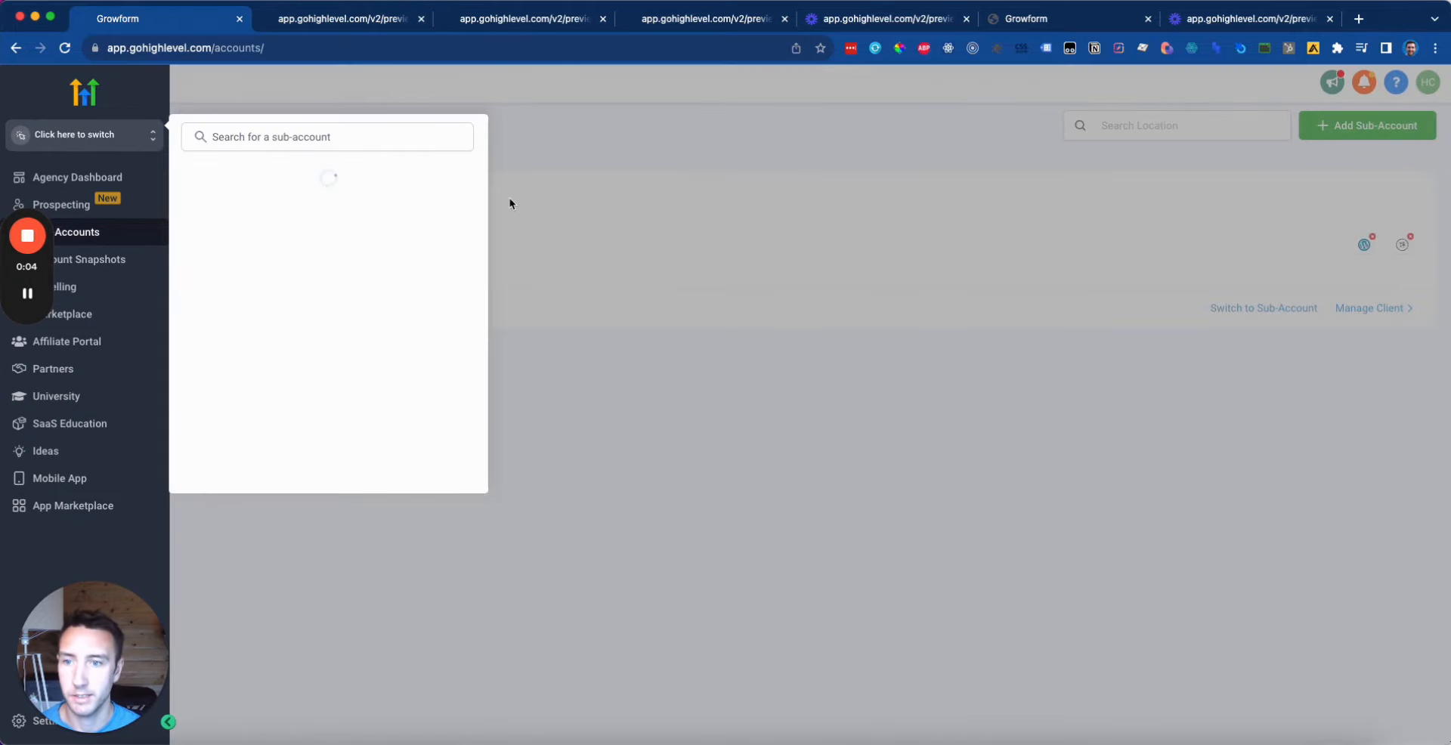
pyautogui.click(306, 210)
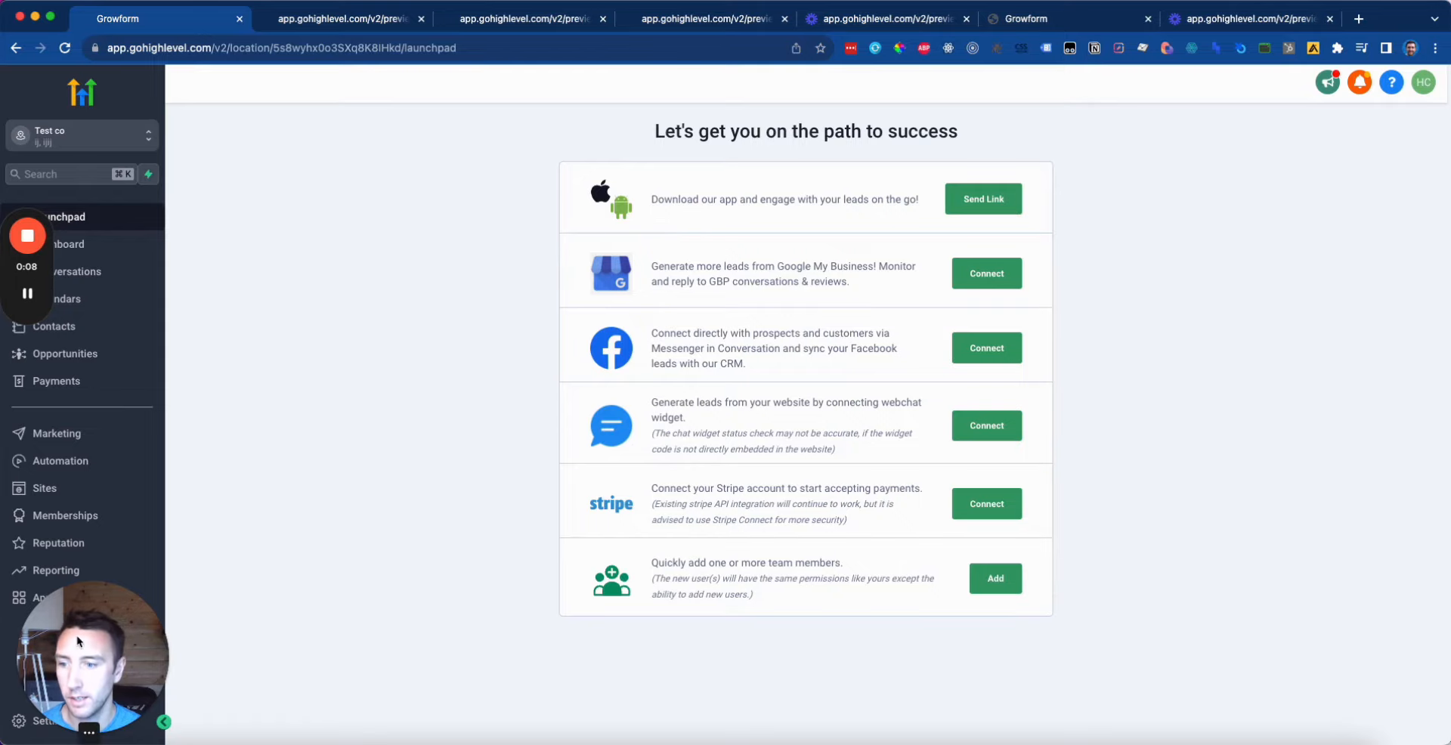
pyautogui.moveTo(78, 641); pyautogui.dragTo(352, 631)
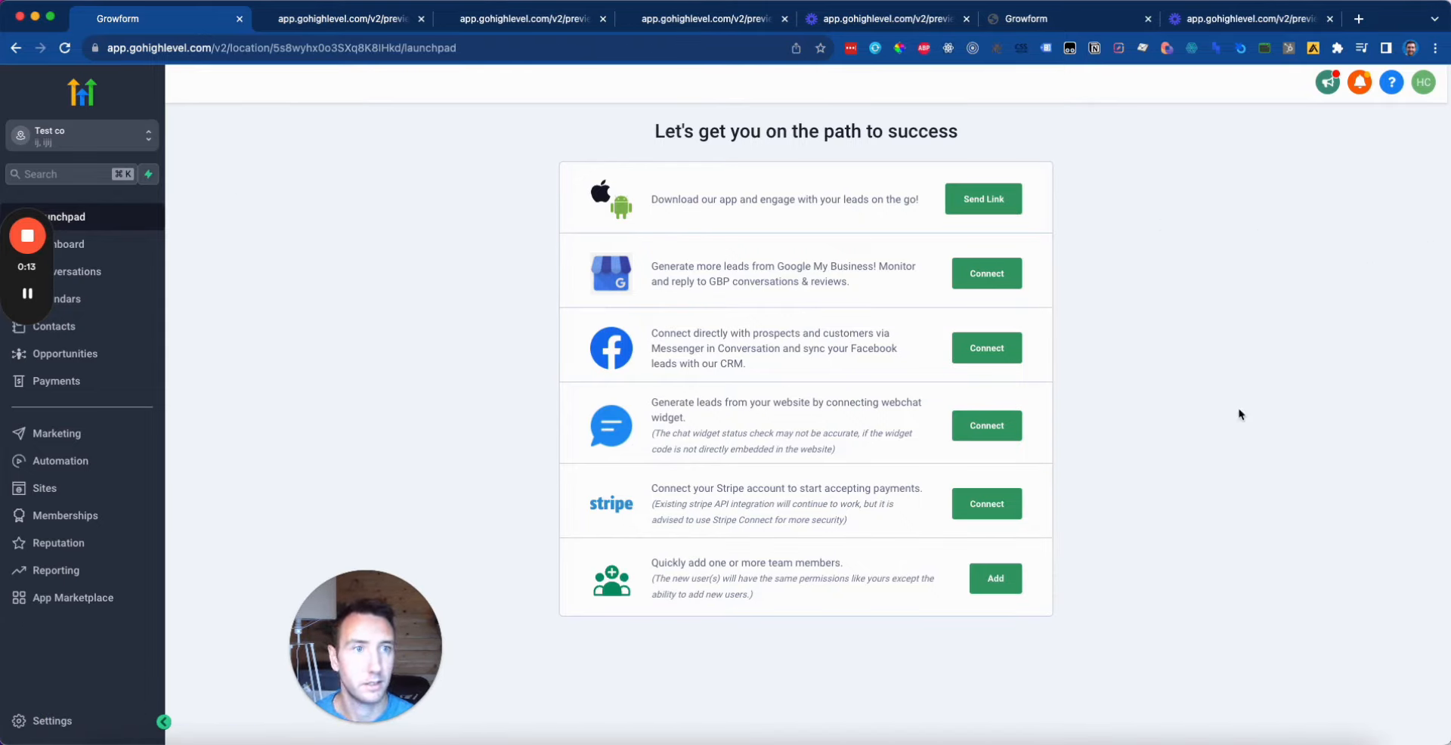
pyautogui.click(46, 488)
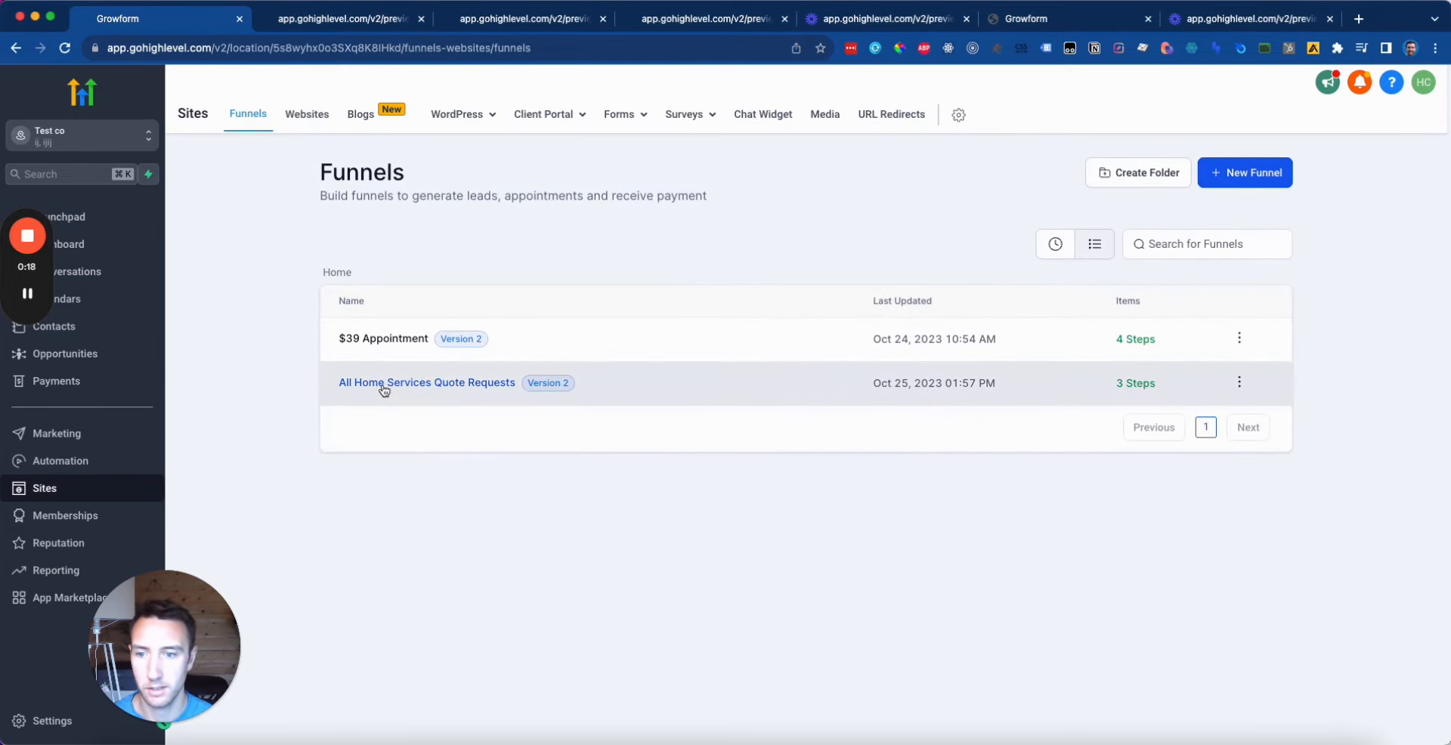
pyautogui.click(457, 387)
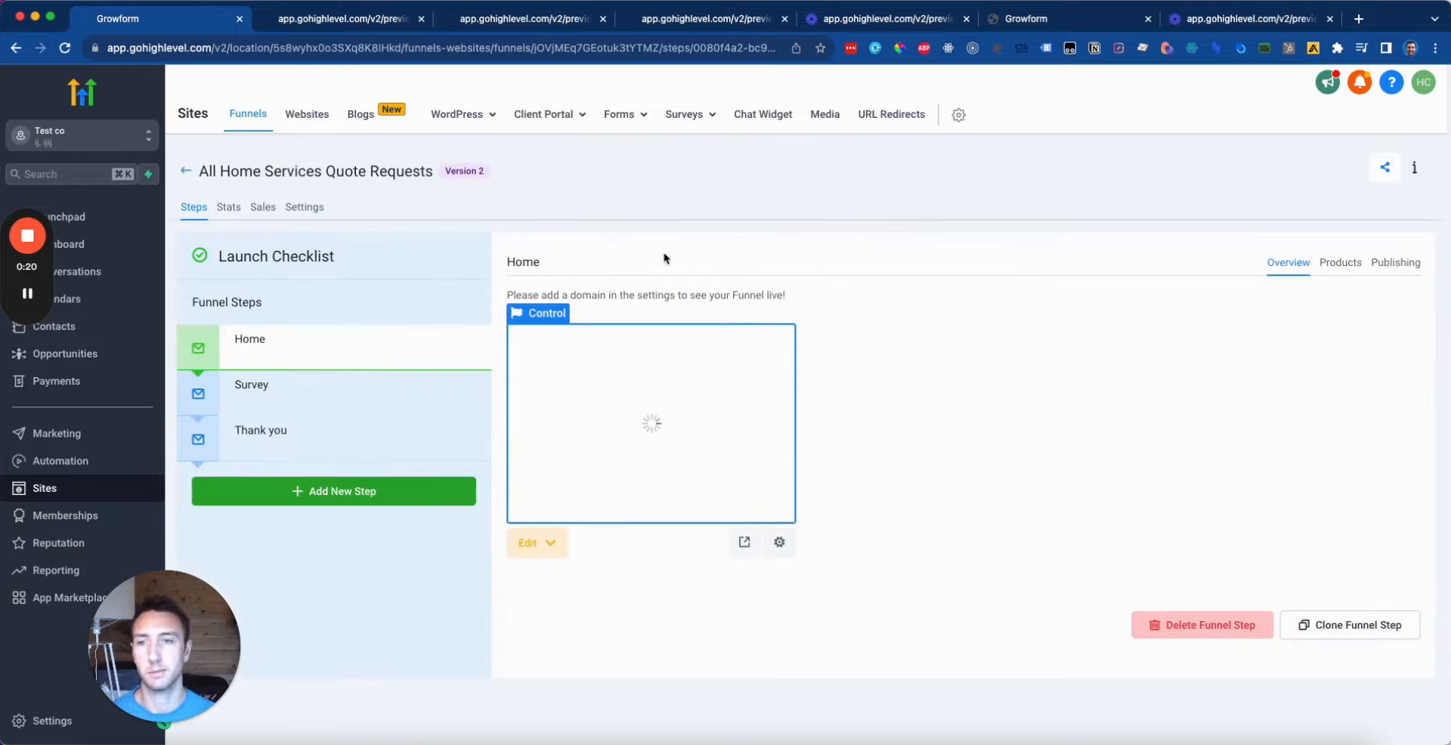
pyautogui.click(692, 427)
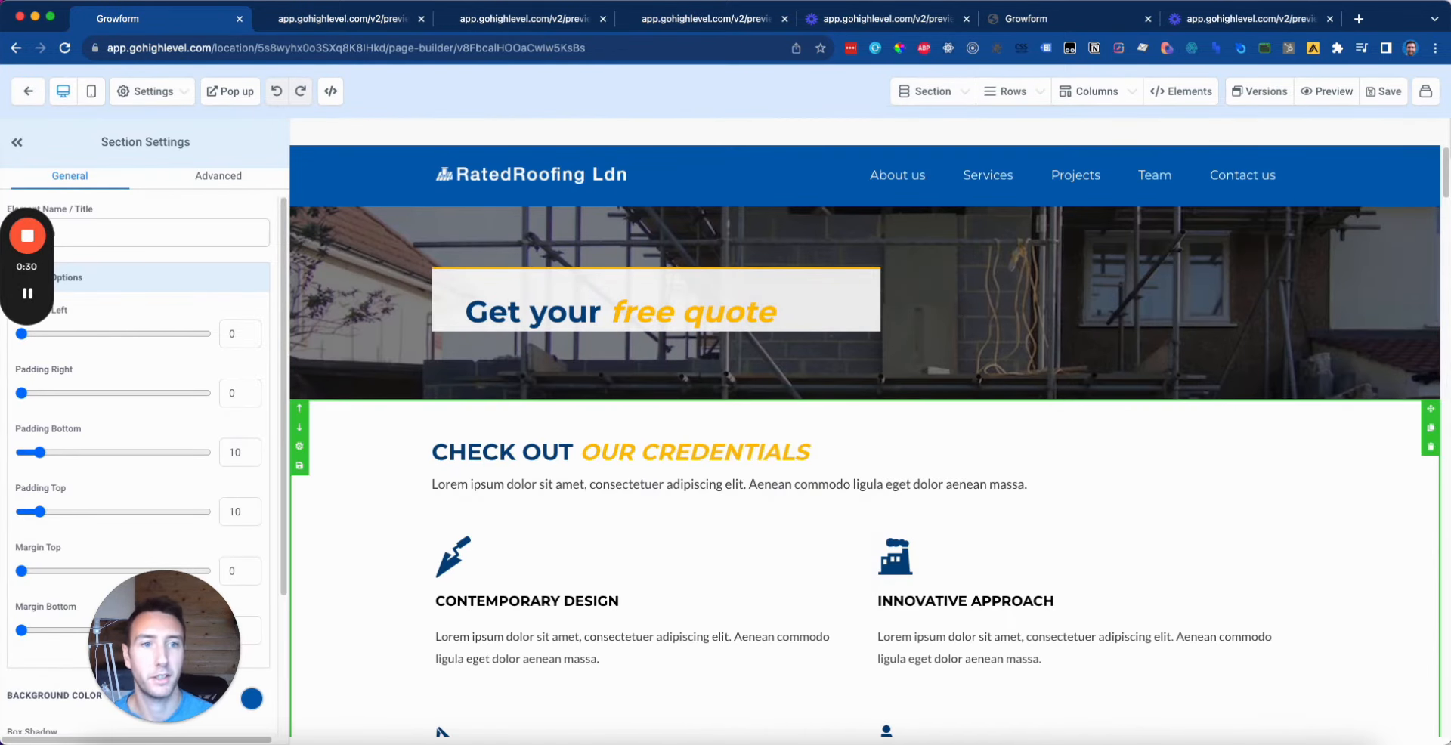
# Step: Scroll down the RatedRoofing Ldn page and select the 'Get your free quote' column
pyautogui.scroll(-8, 1144, 551)
pyautogui.scroll(-20, 1144, 550)
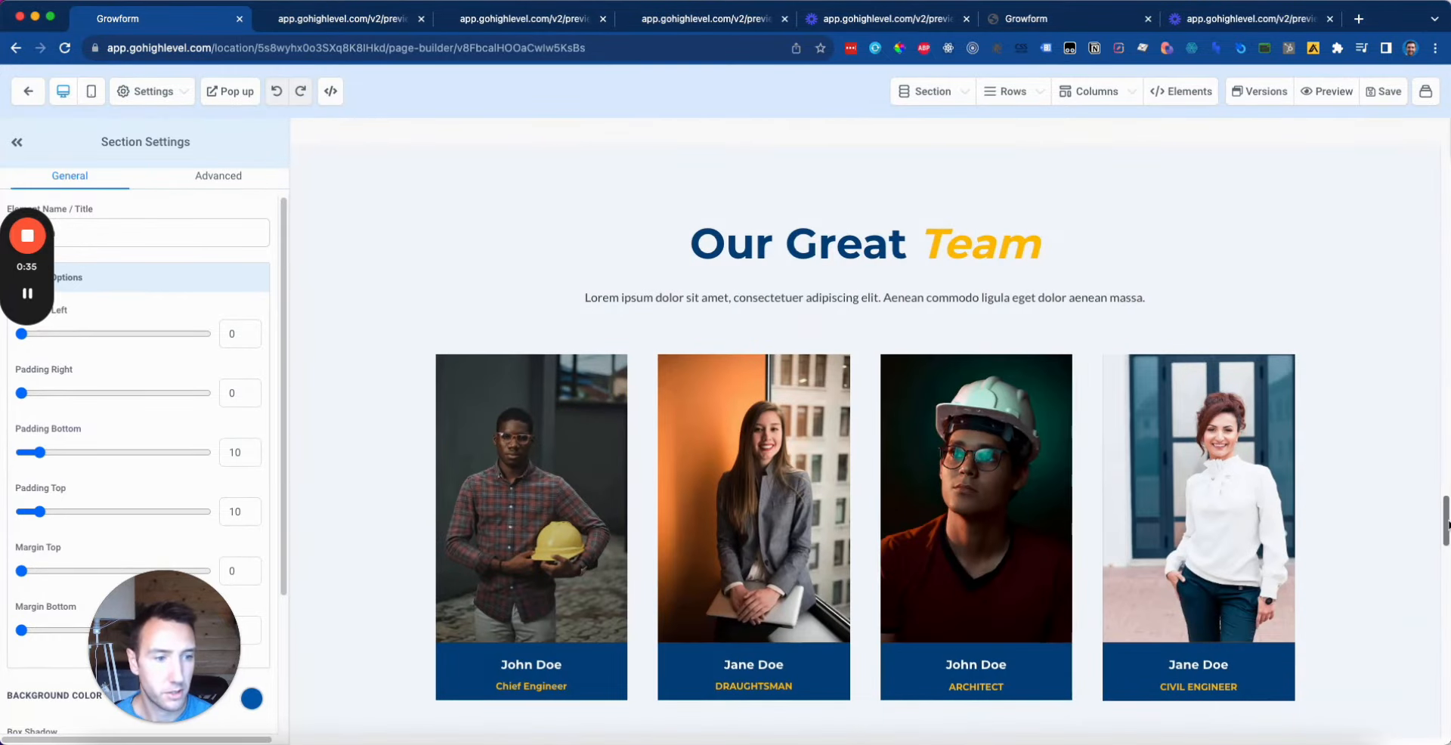
pyautogui.moveTo(1444, 512); pyautogui.dragTo(1446, 163)
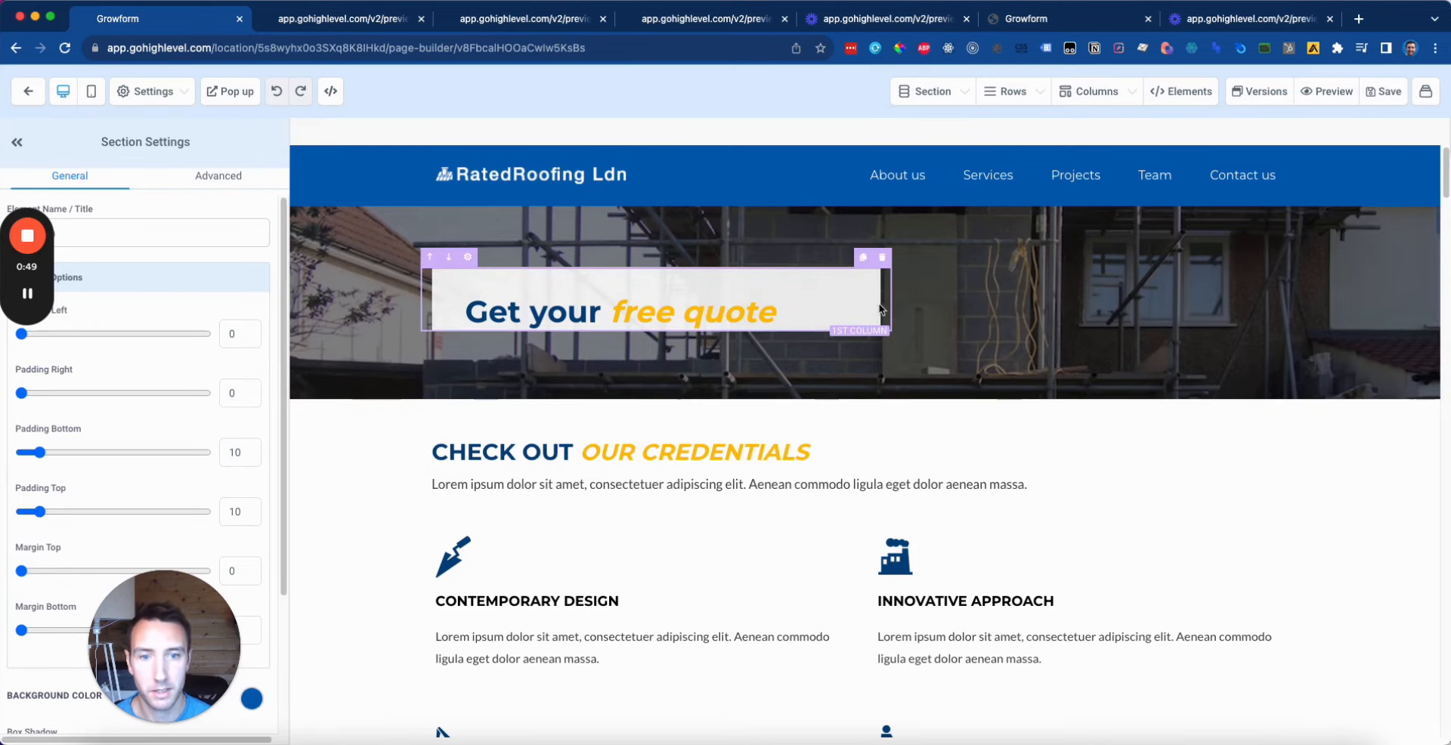
pyautogui.click(703, 276)
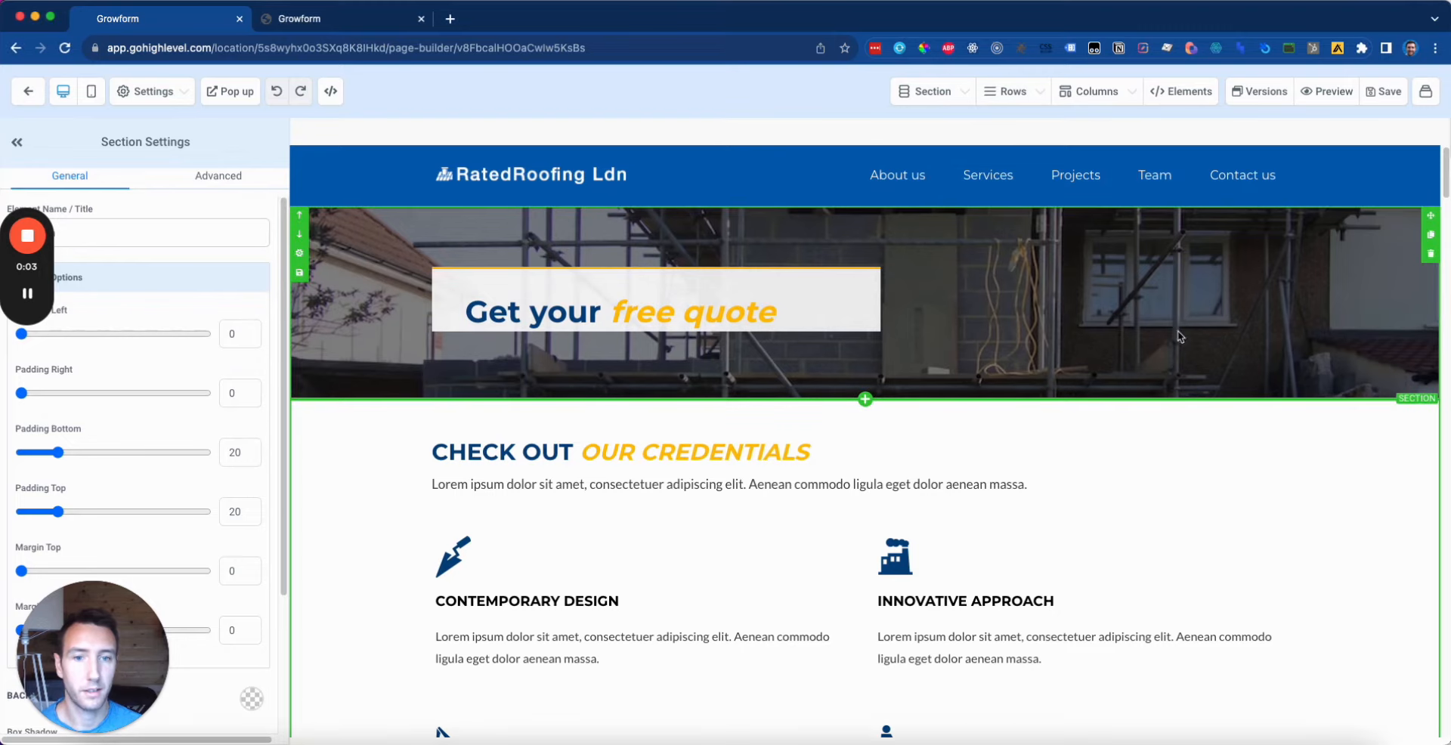
# Step: Create a new Growform form from '(None - start with a blank slate)' named 'GHL Starter Form'
pyautogui.click(348, 24)
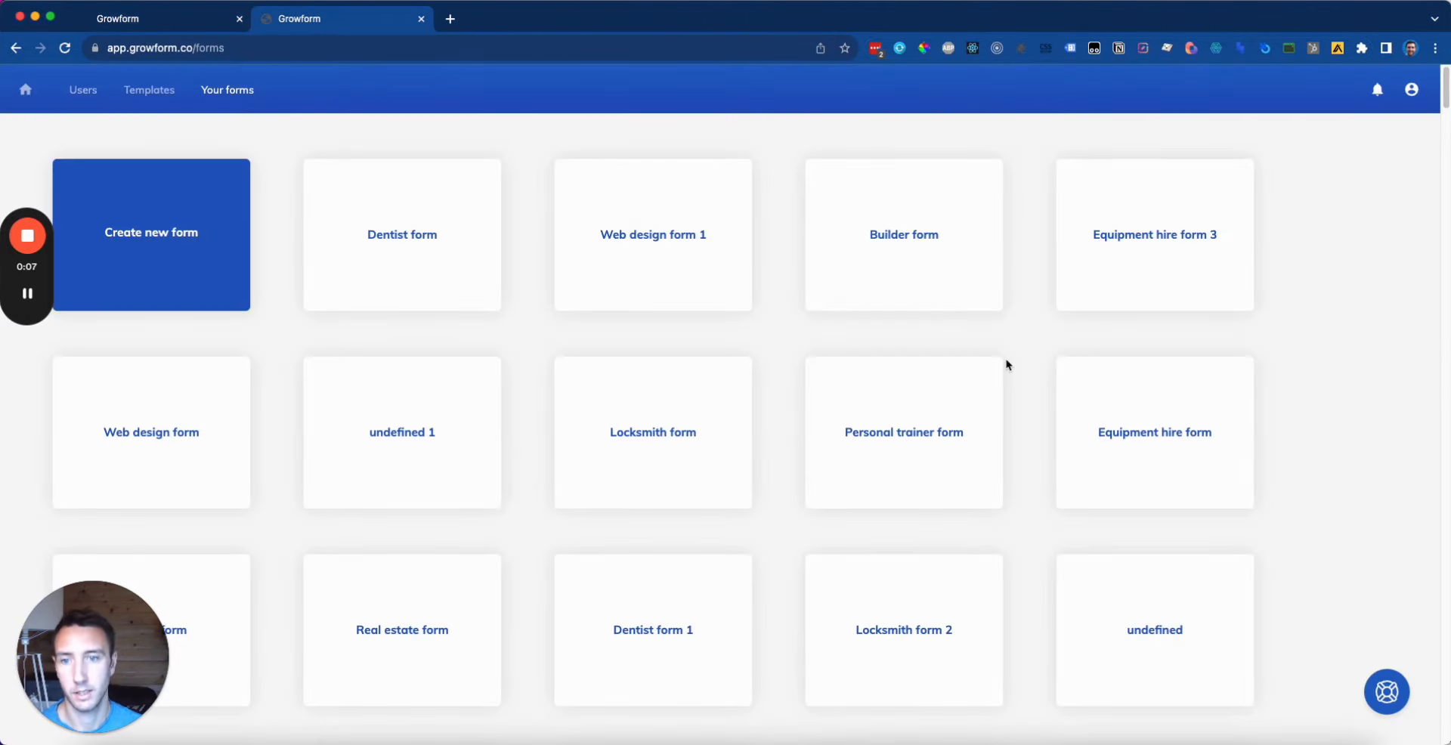
pyautogui.click(189, 254)
pyautogui.click(709, 424)
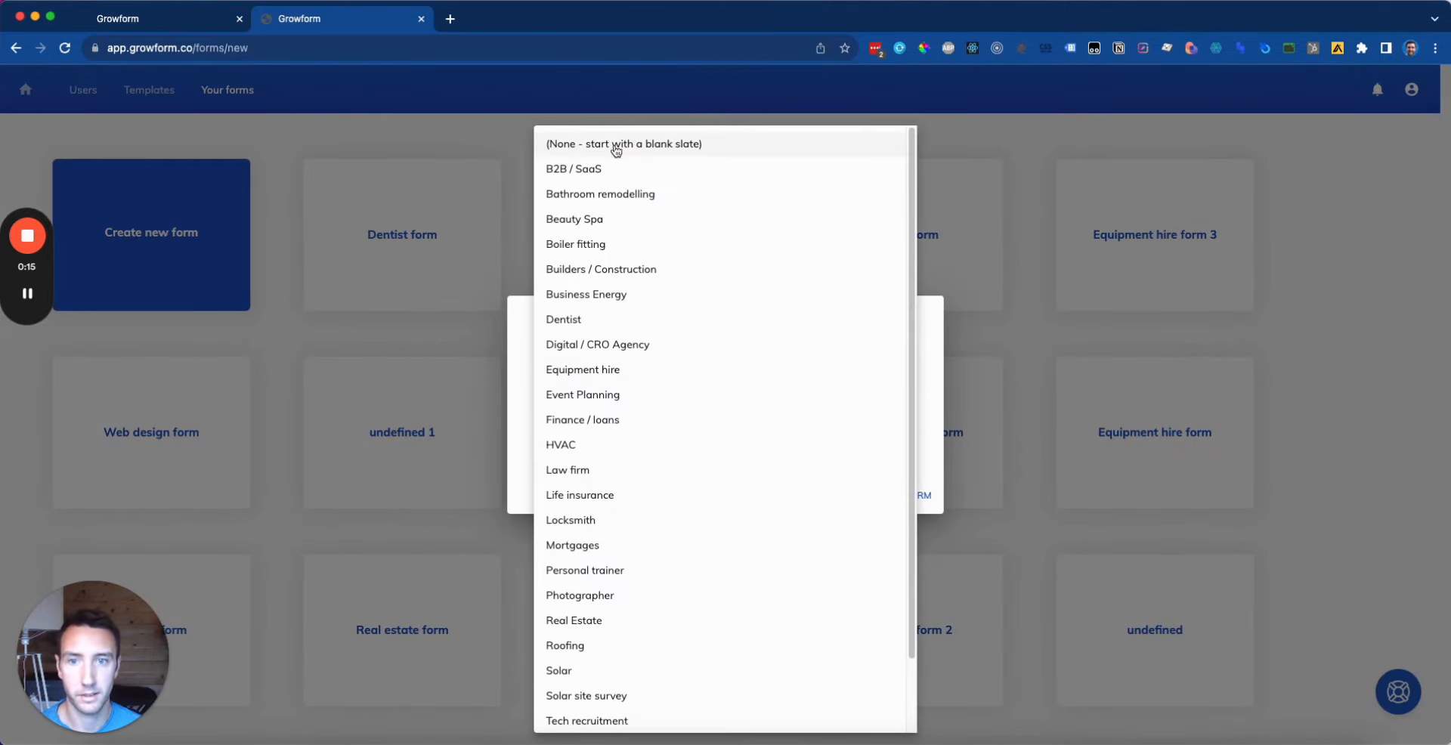
pyautogui.click(718, 148)
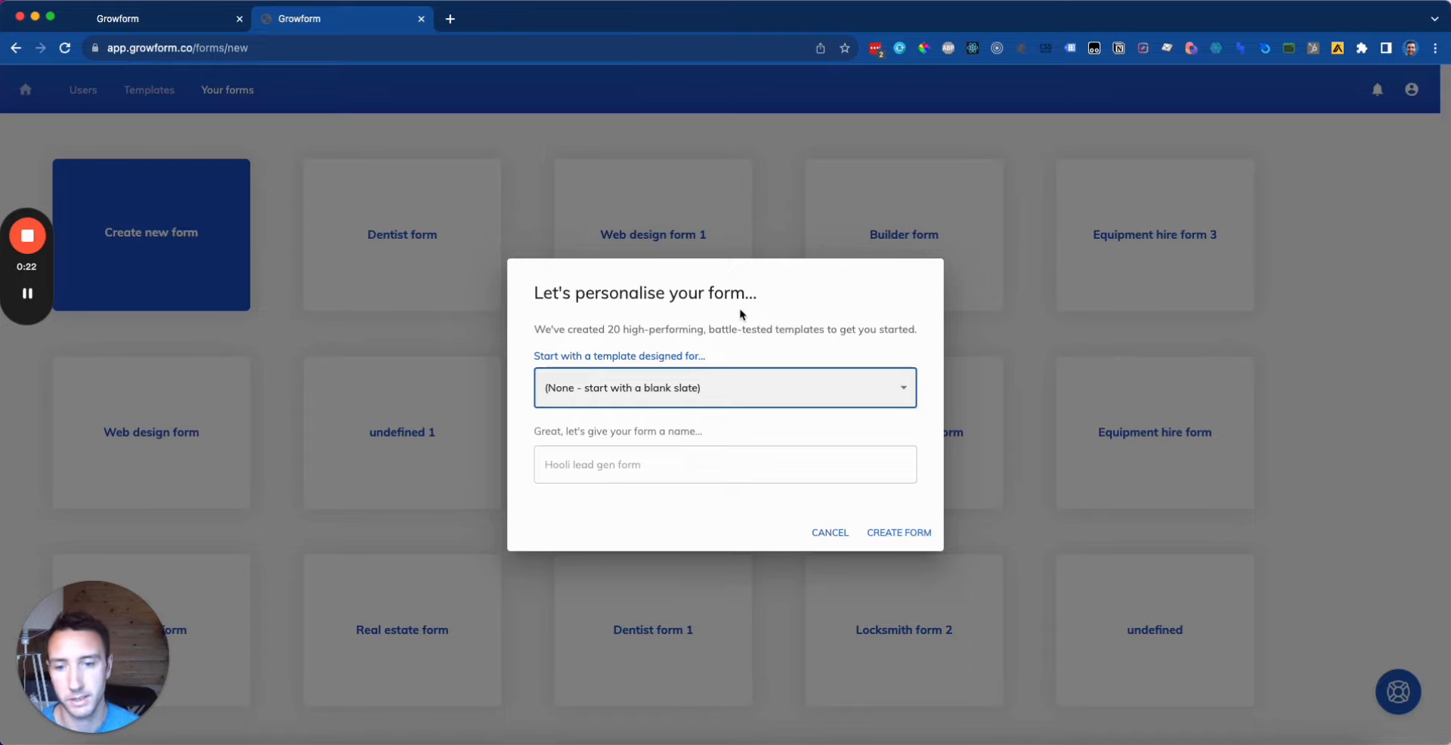
pyautogui.click(720, 476)
pyautogui.write('GHL Starter Form')
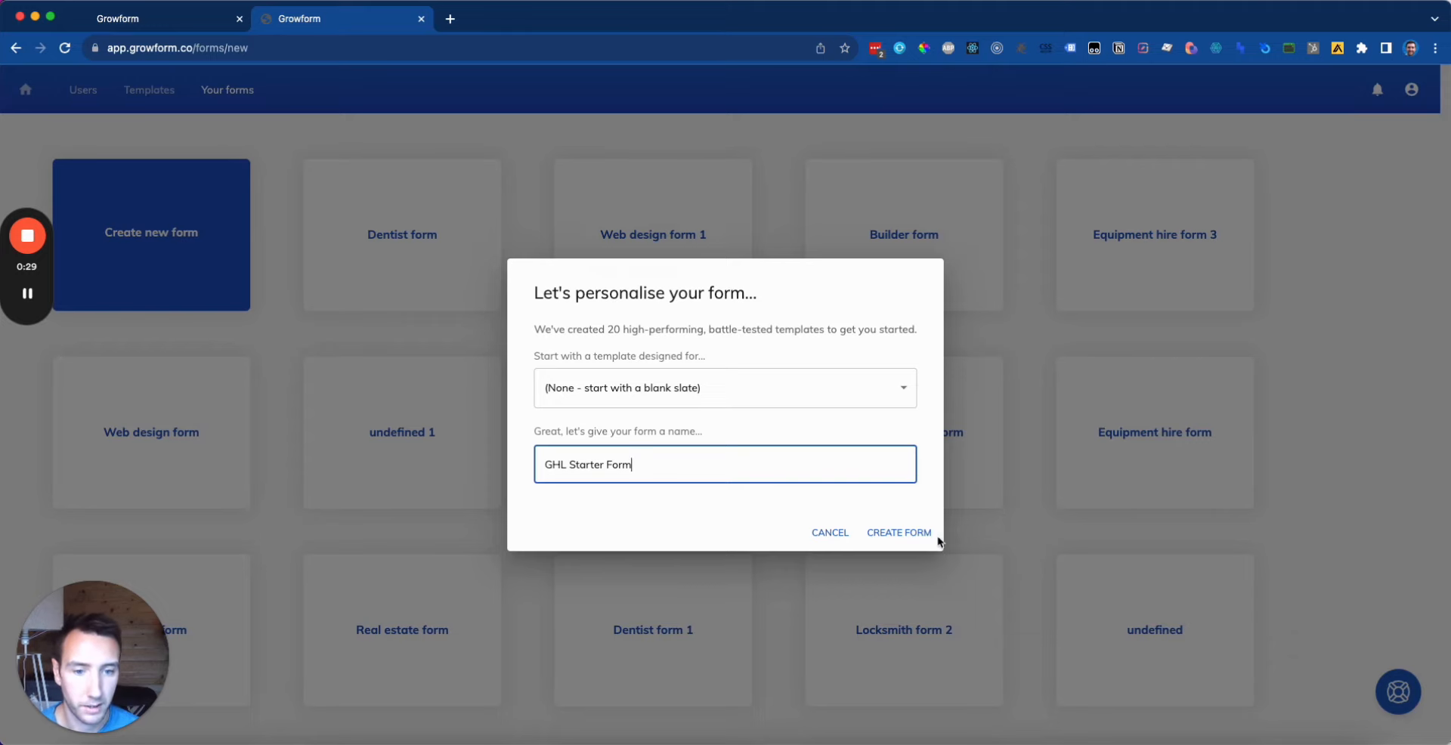
pyautogui.click(934, 537)
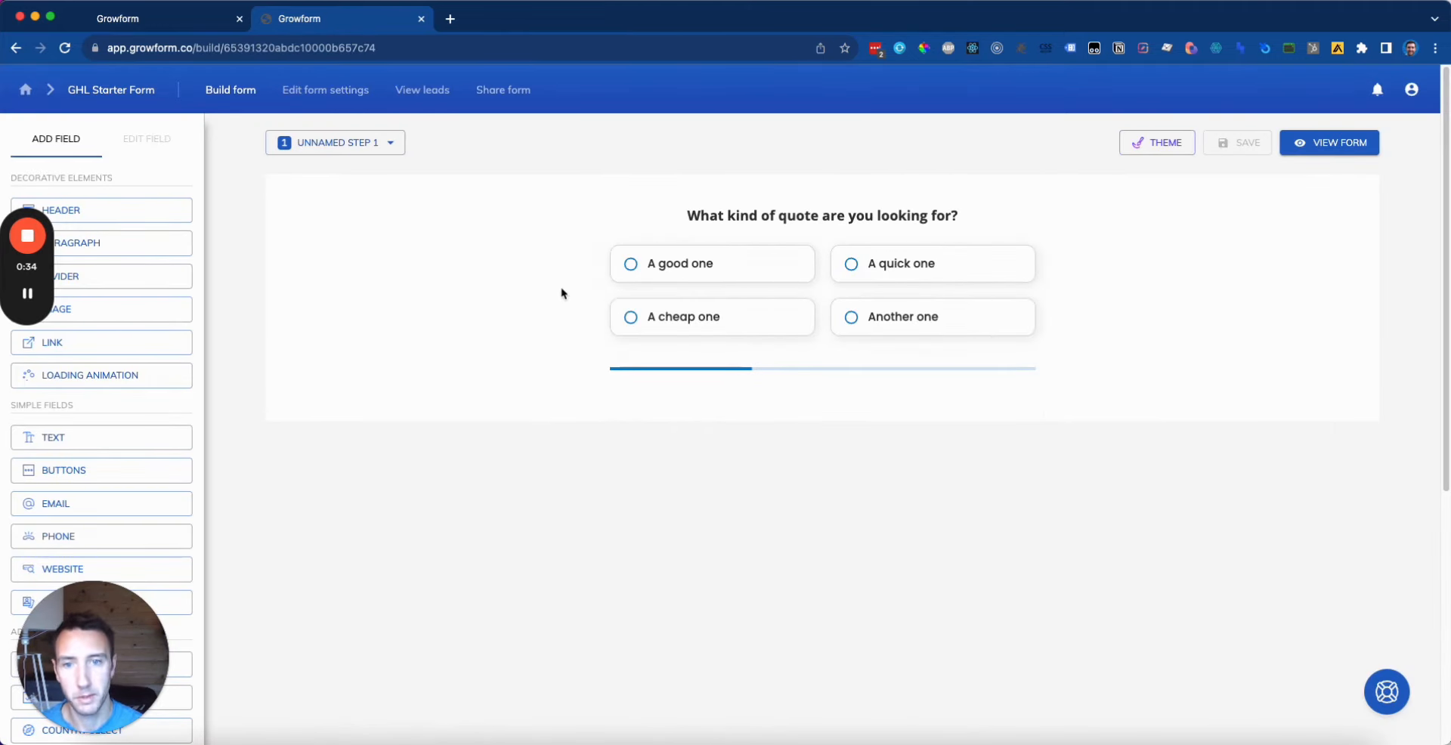
# Step: Switch the form builder to Unnamed step 2
pyautogui.click(894, 215)
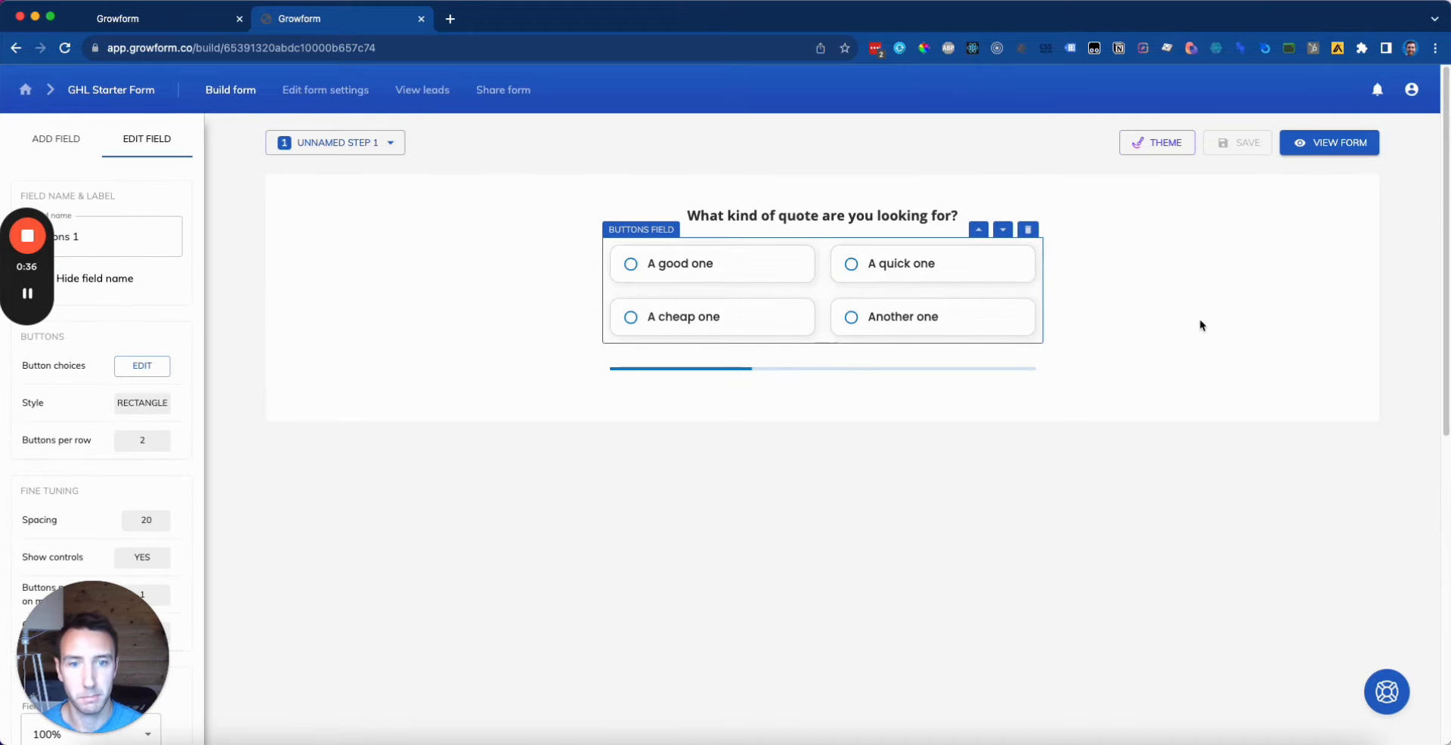
pyautogui.click(447, 317)
pyautogui.click(374, 147)
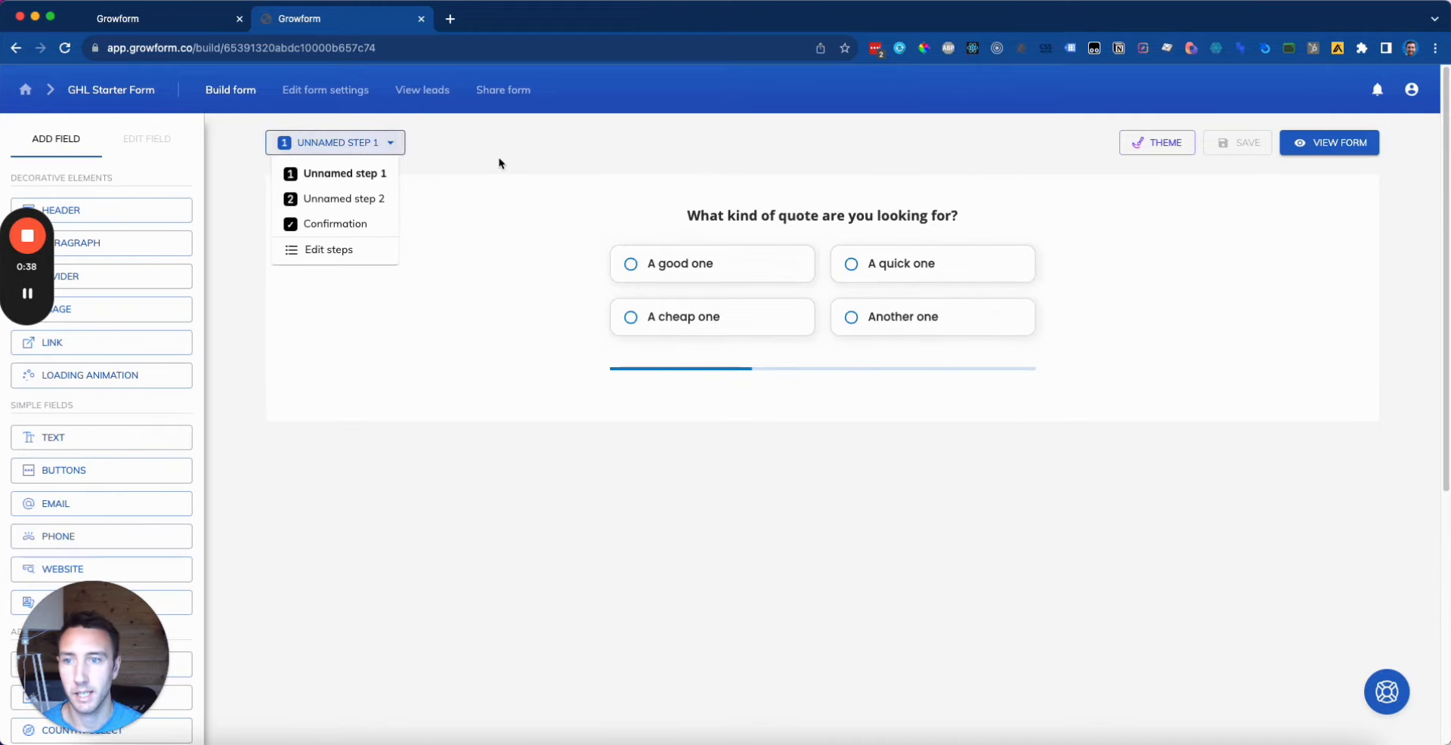
pyautogui.click(385, 197)
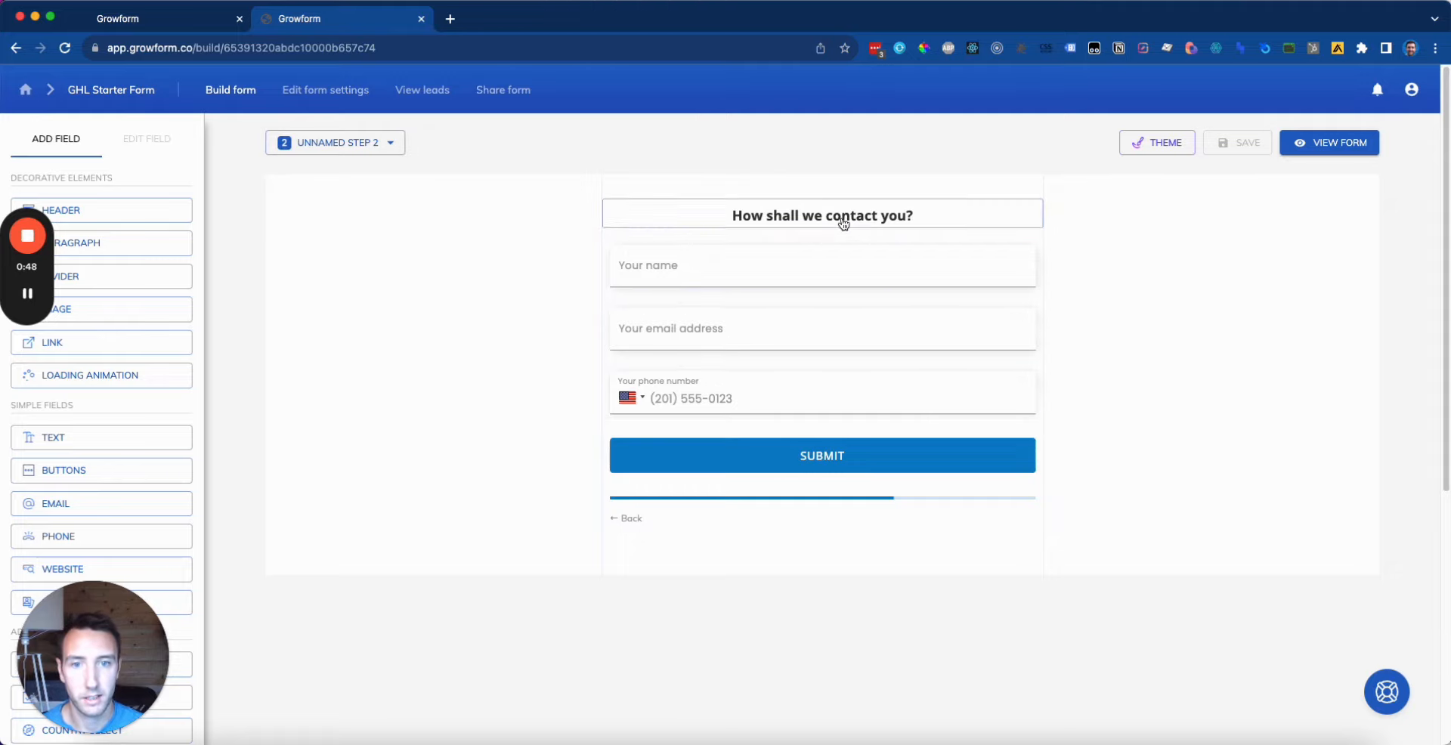
# Step: Change 'shall' to 'should' in the step heading and save the form
pyautogui.click(819, 224)
pyautogui.doubleClick(72, 238)
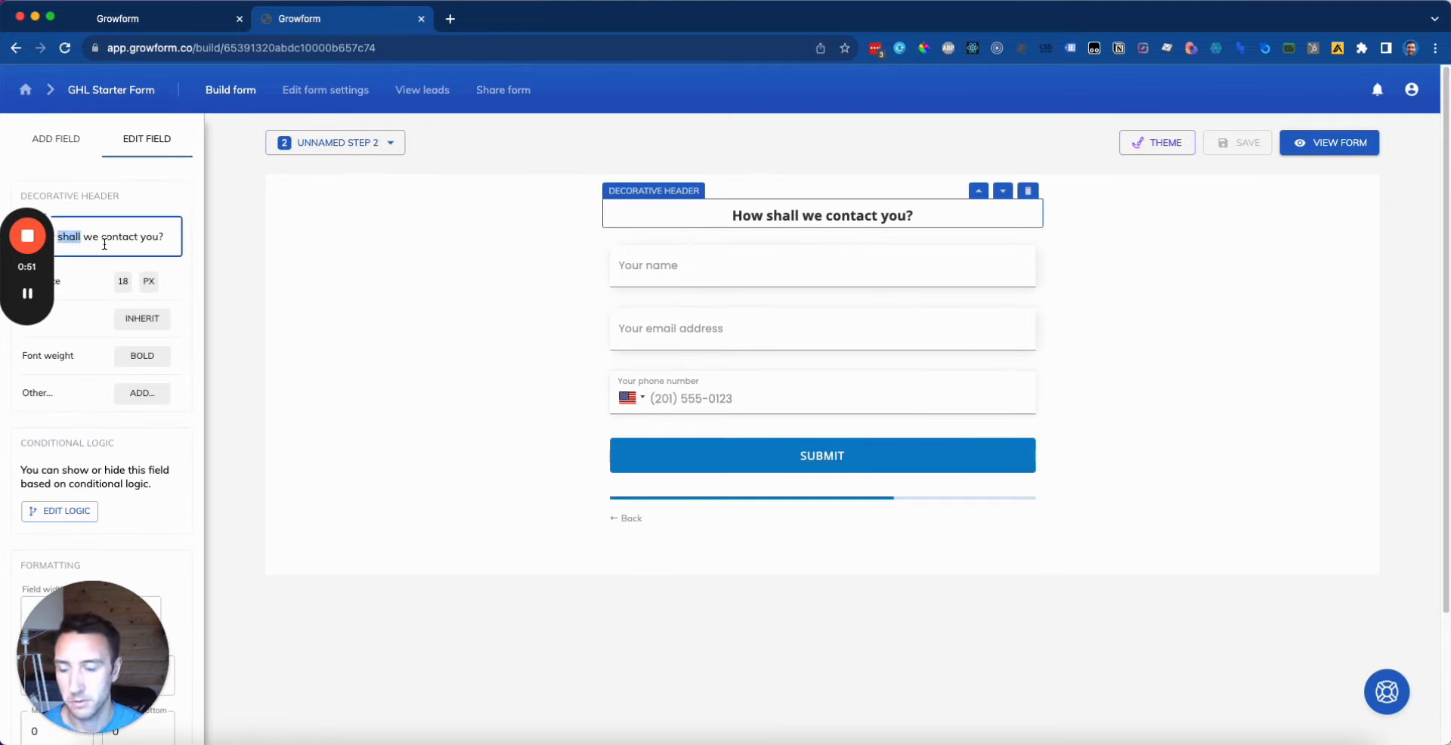
pyautogui.write('should')
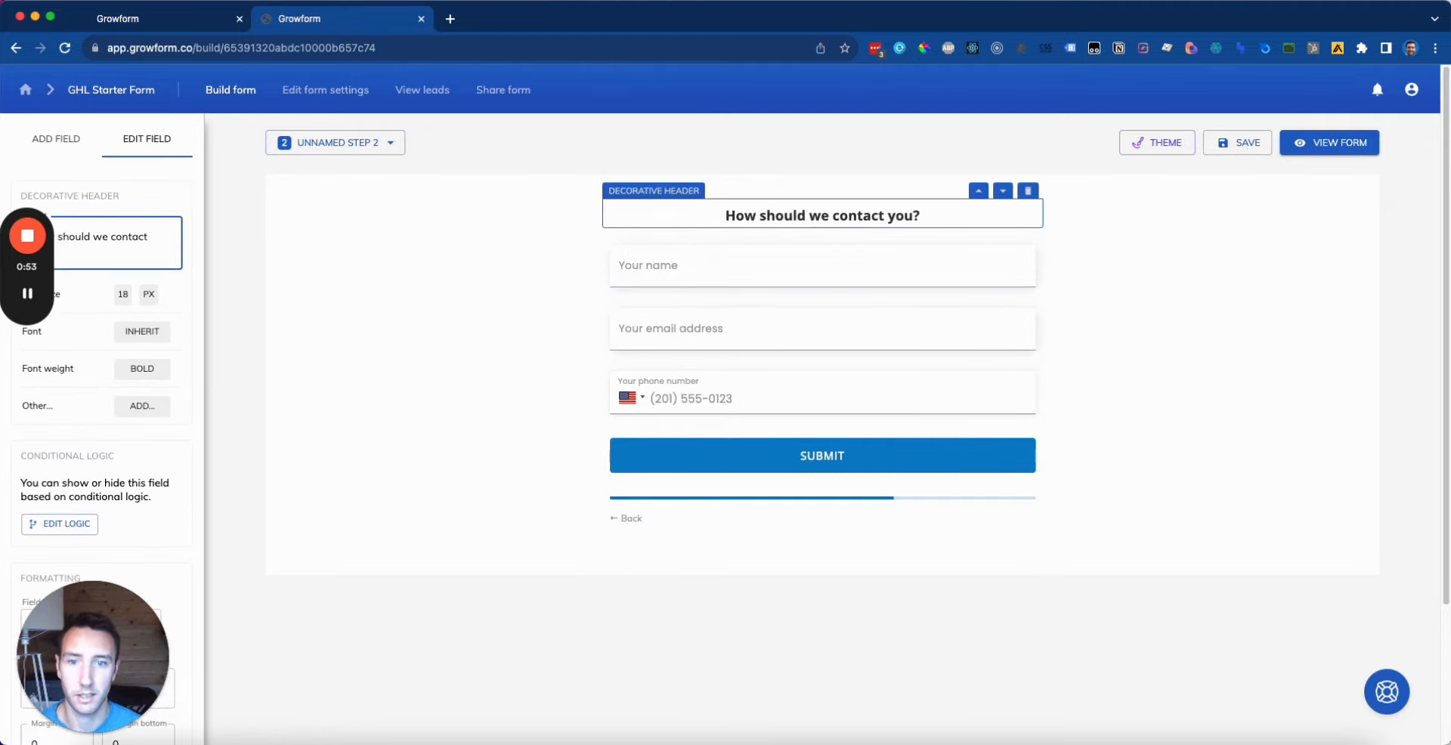
pyautogui.click(1240, 142)
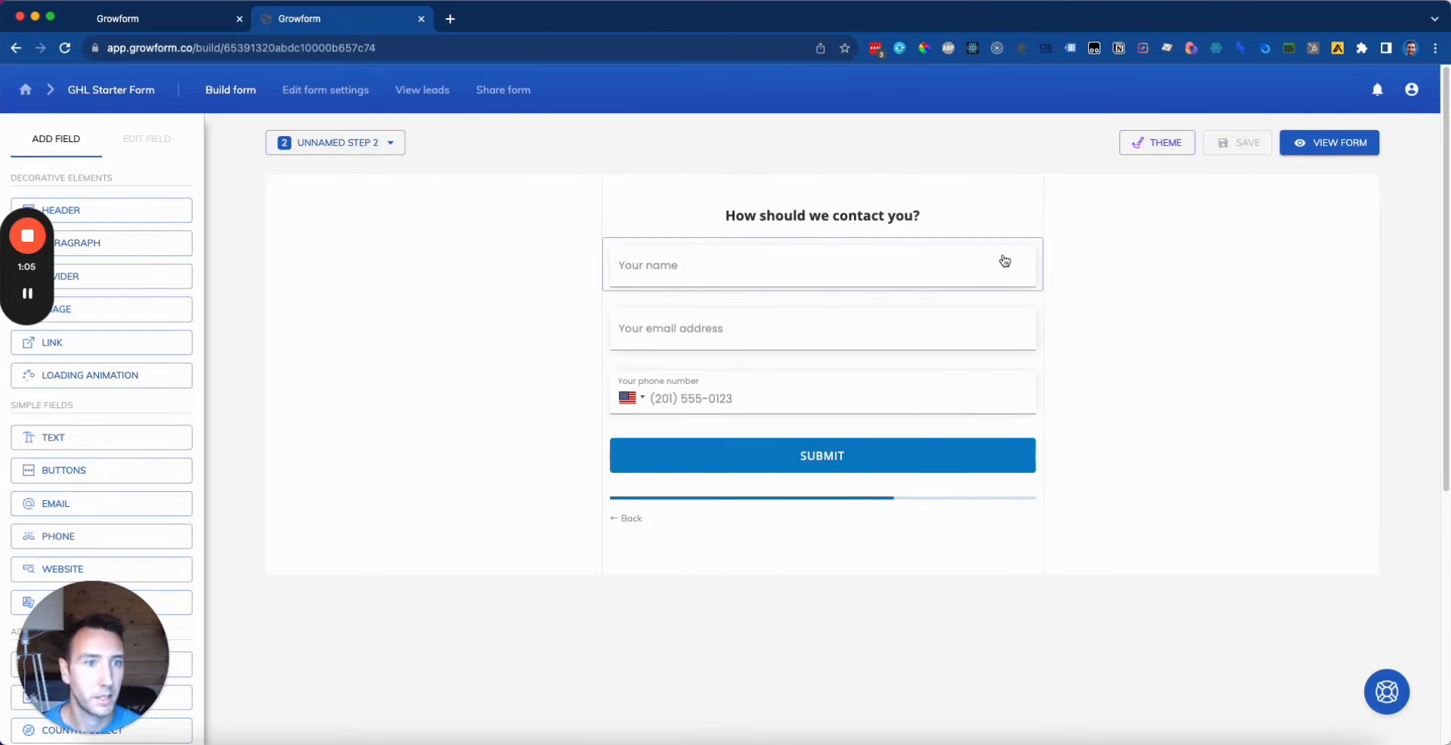
# Step: Remove the parent container background in Theme settings
pyautogui.click(1159, 142)
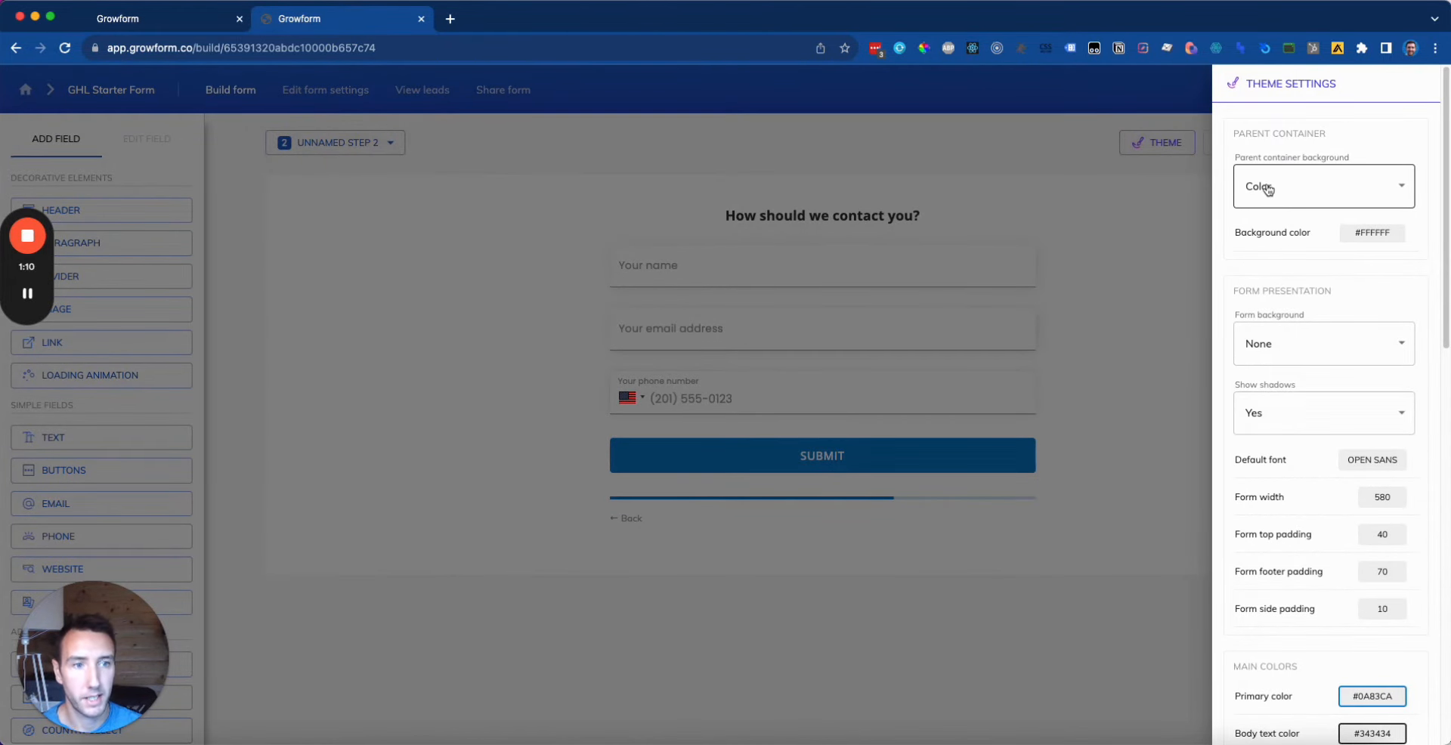
pyautogui.click(1298, 184)
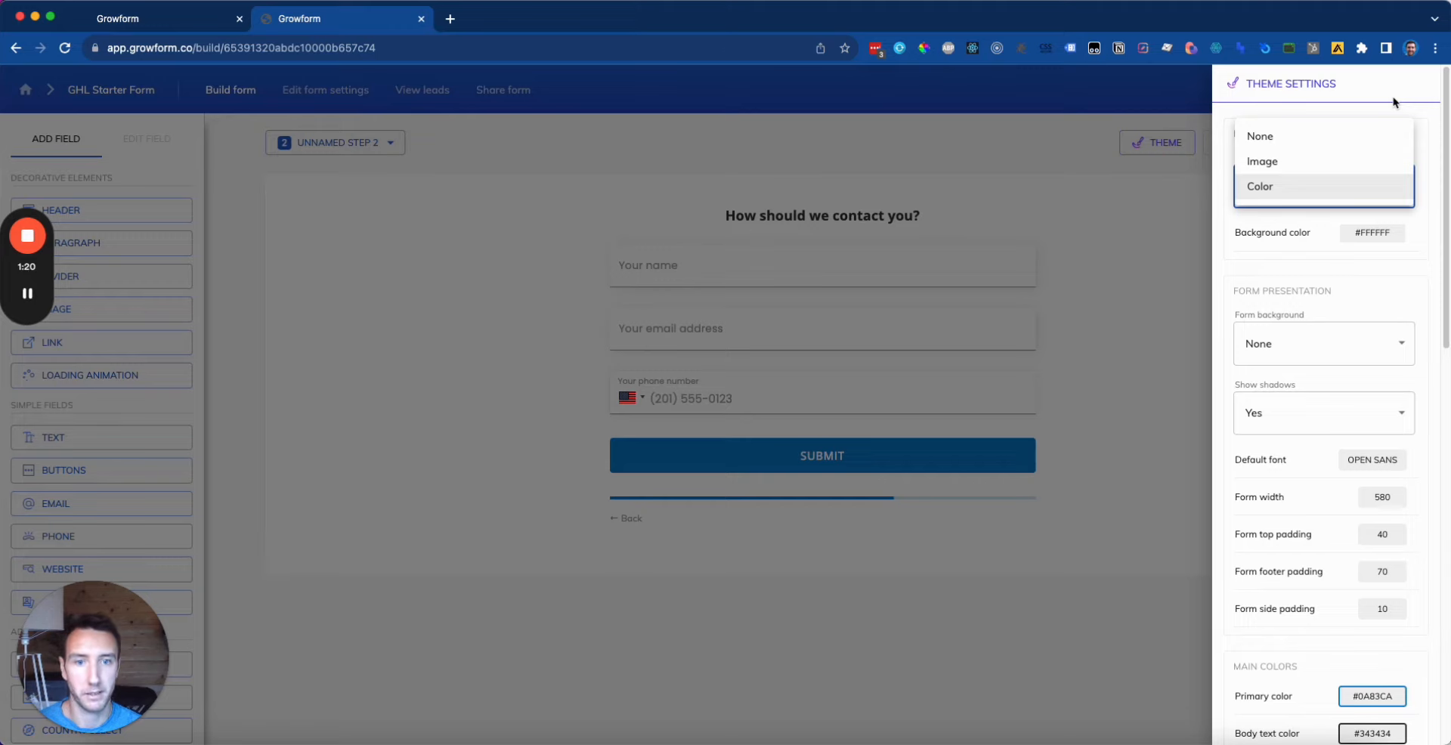
pyautogui.click(1333, 137)
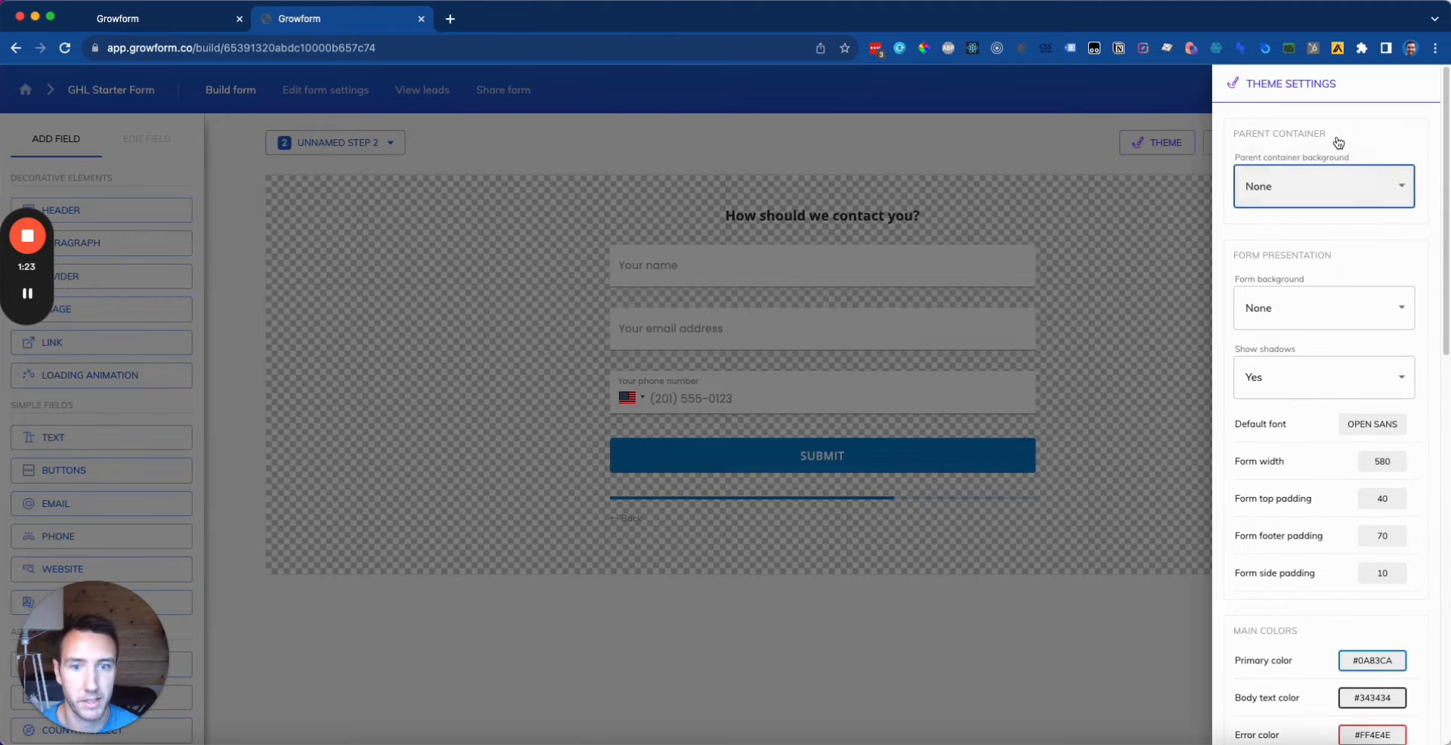
pyautogui.click(1189, 346)
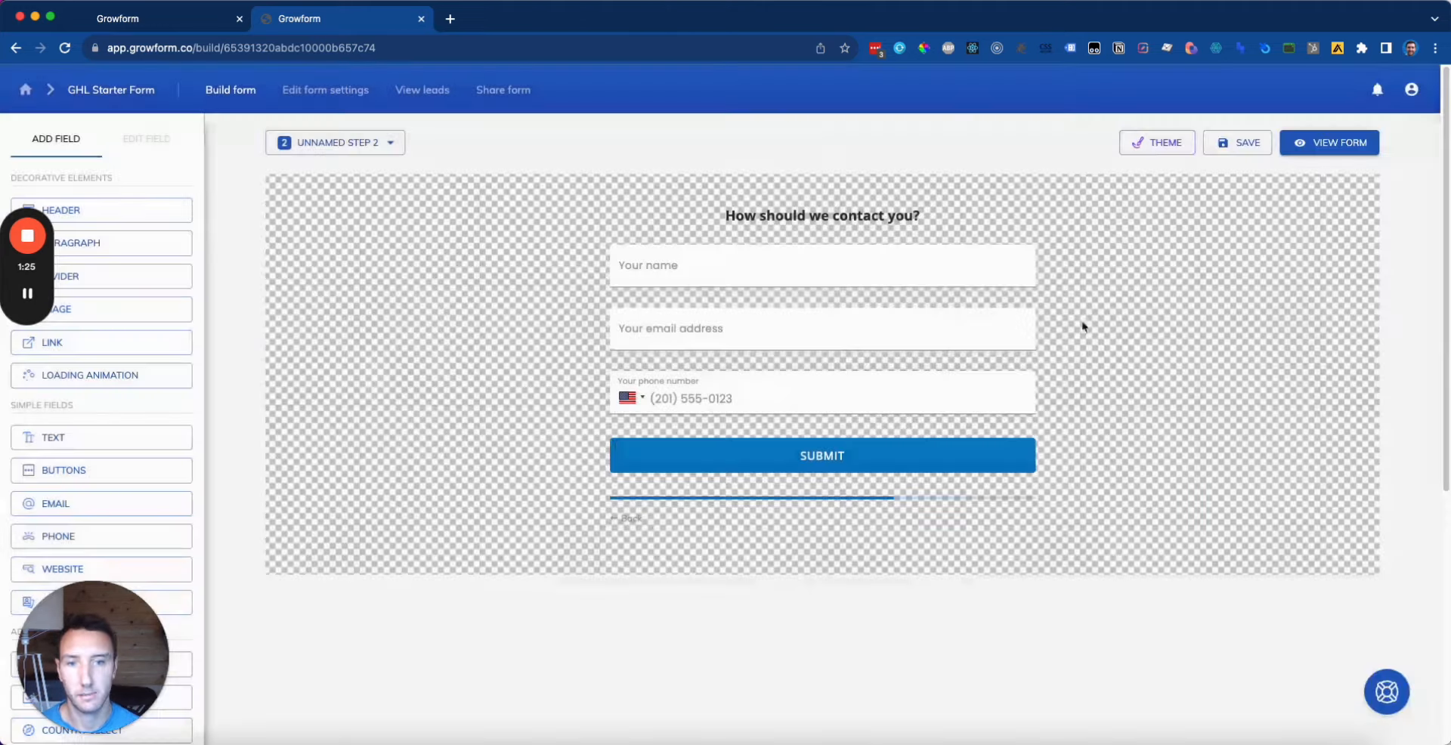
# Step: Set the form width to 520
pyautogui.click(1155, 142)
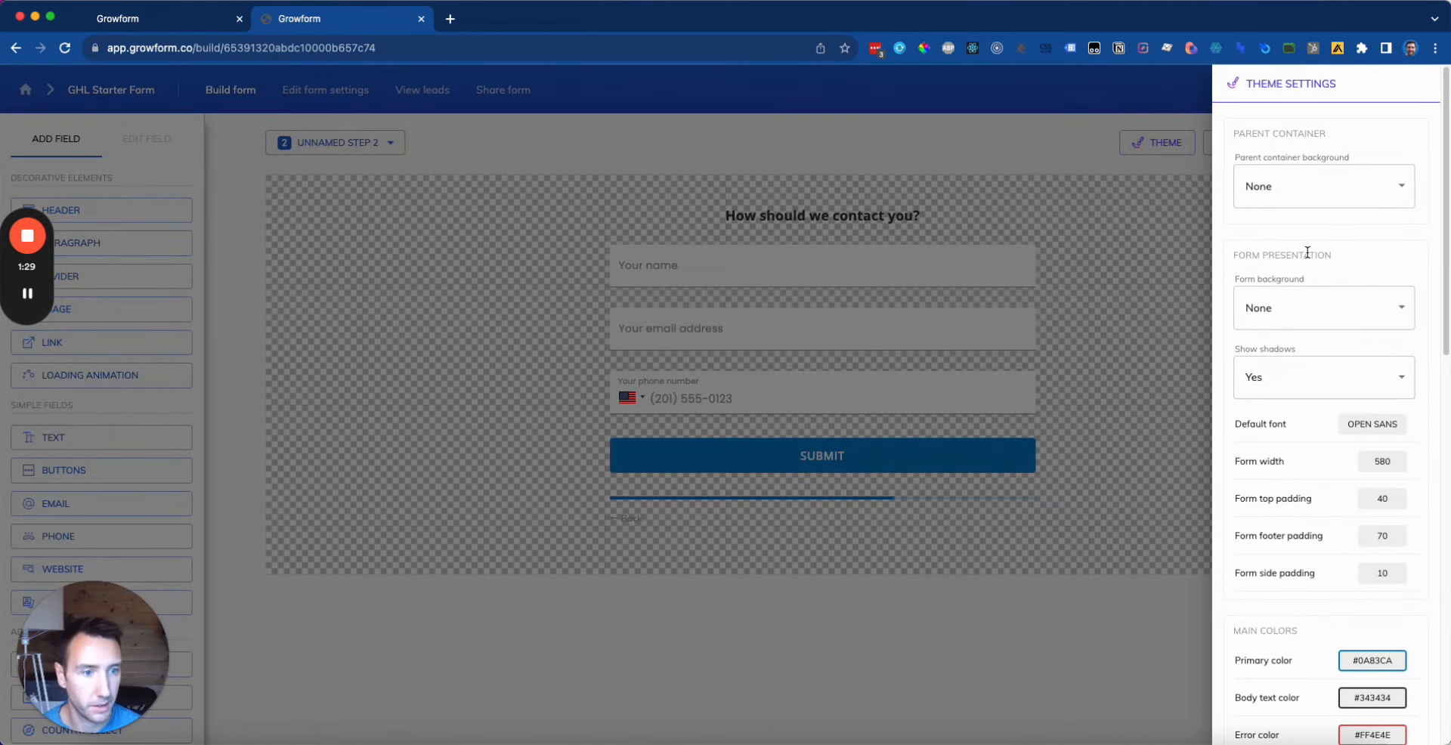
pyautogui.scroll(-1, 1305, 251)
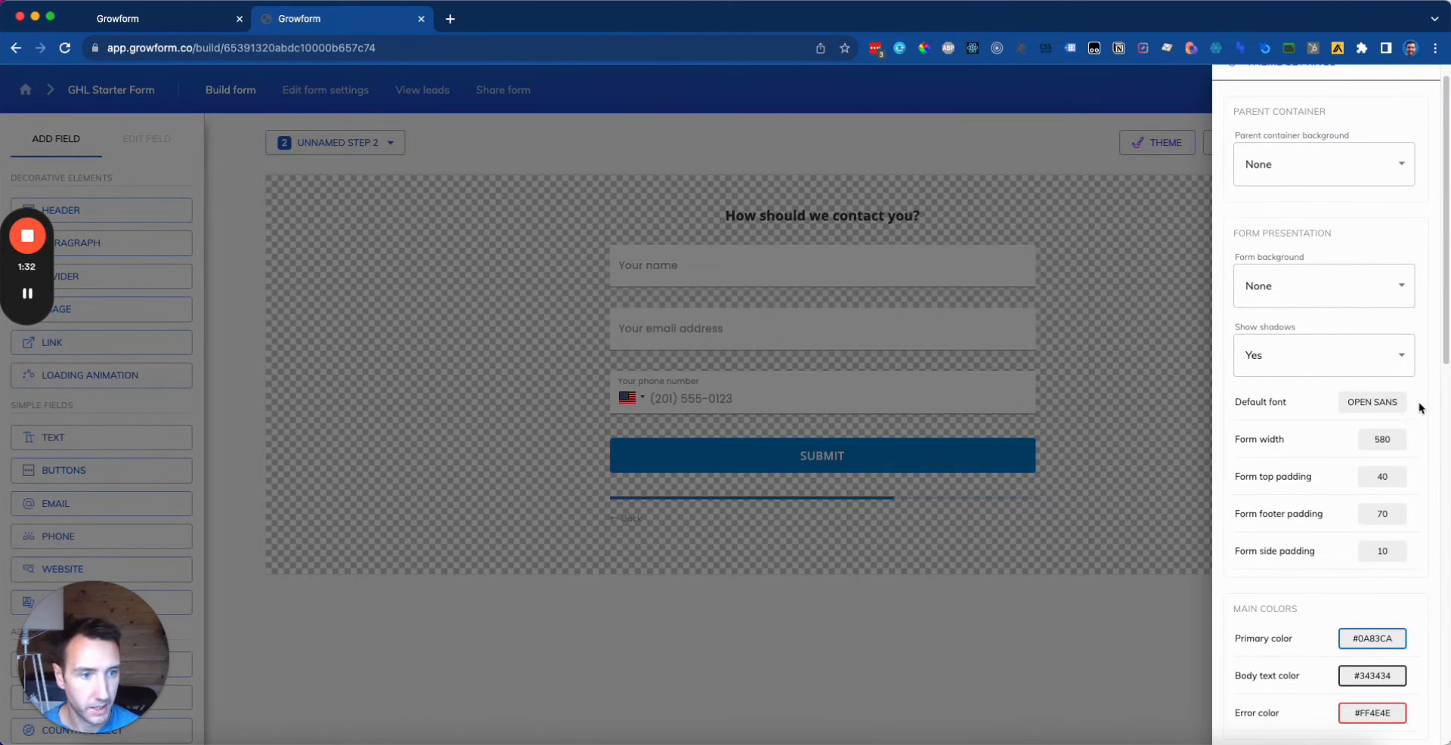
pyautogui.click(1377, 444)
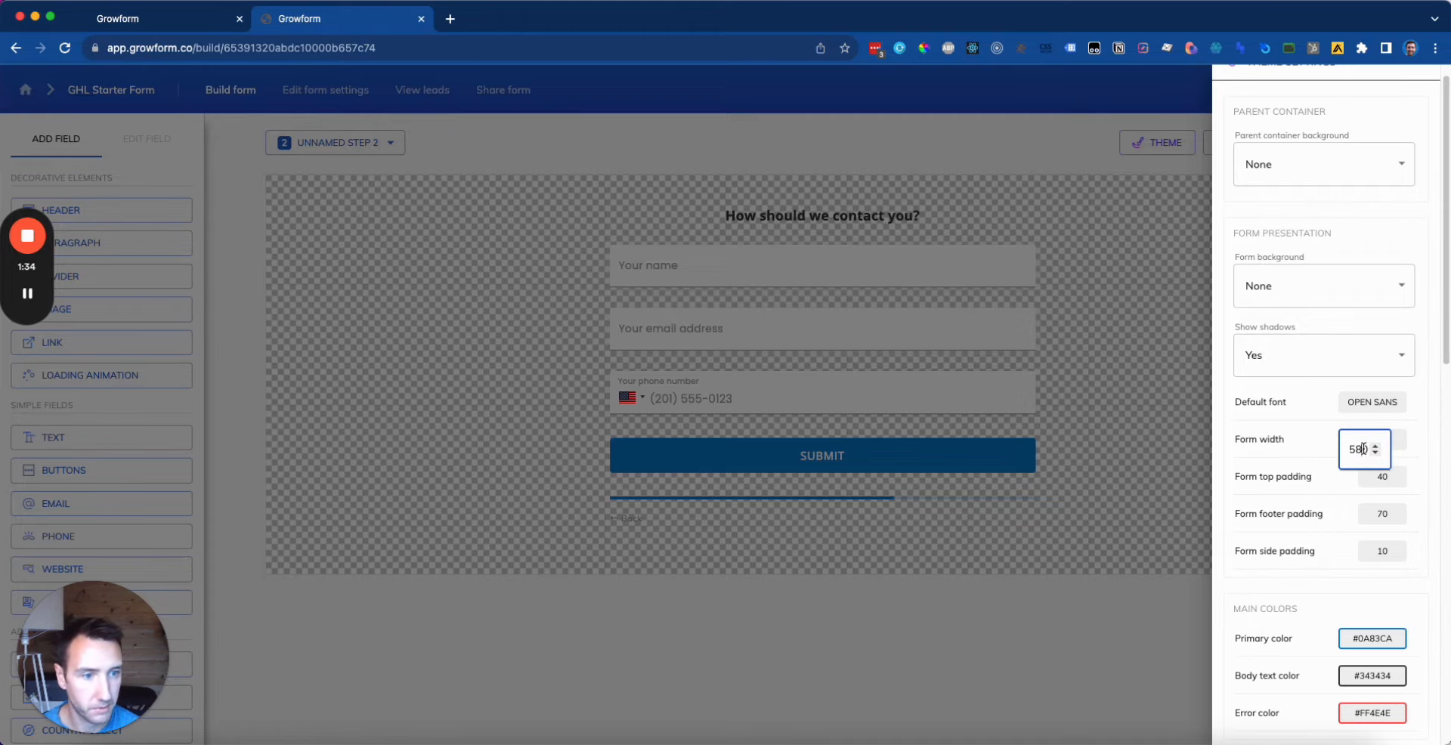
pyautogui.click(1354, 449)
pyautogui.press('Delete')
pyautogui.write('2')
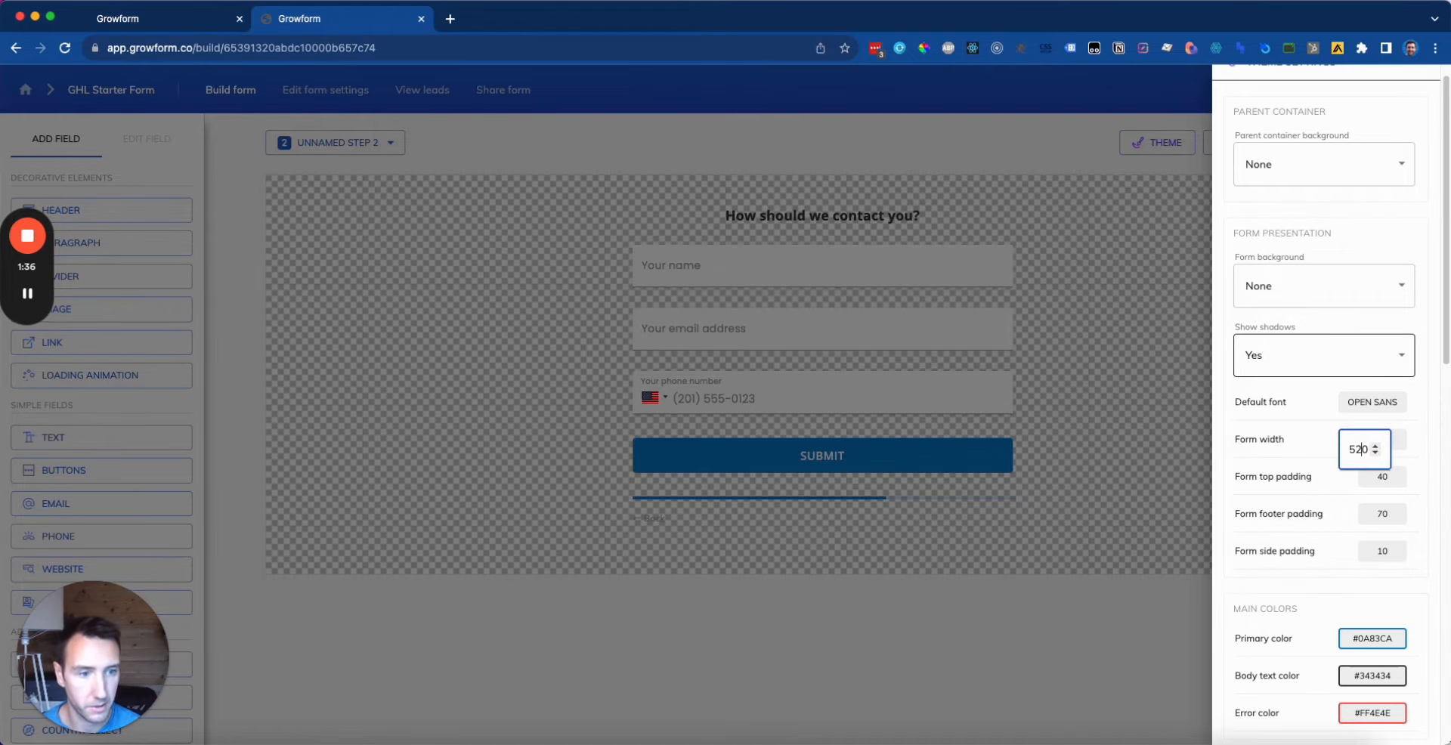
pyautogui.click(1284, 485)
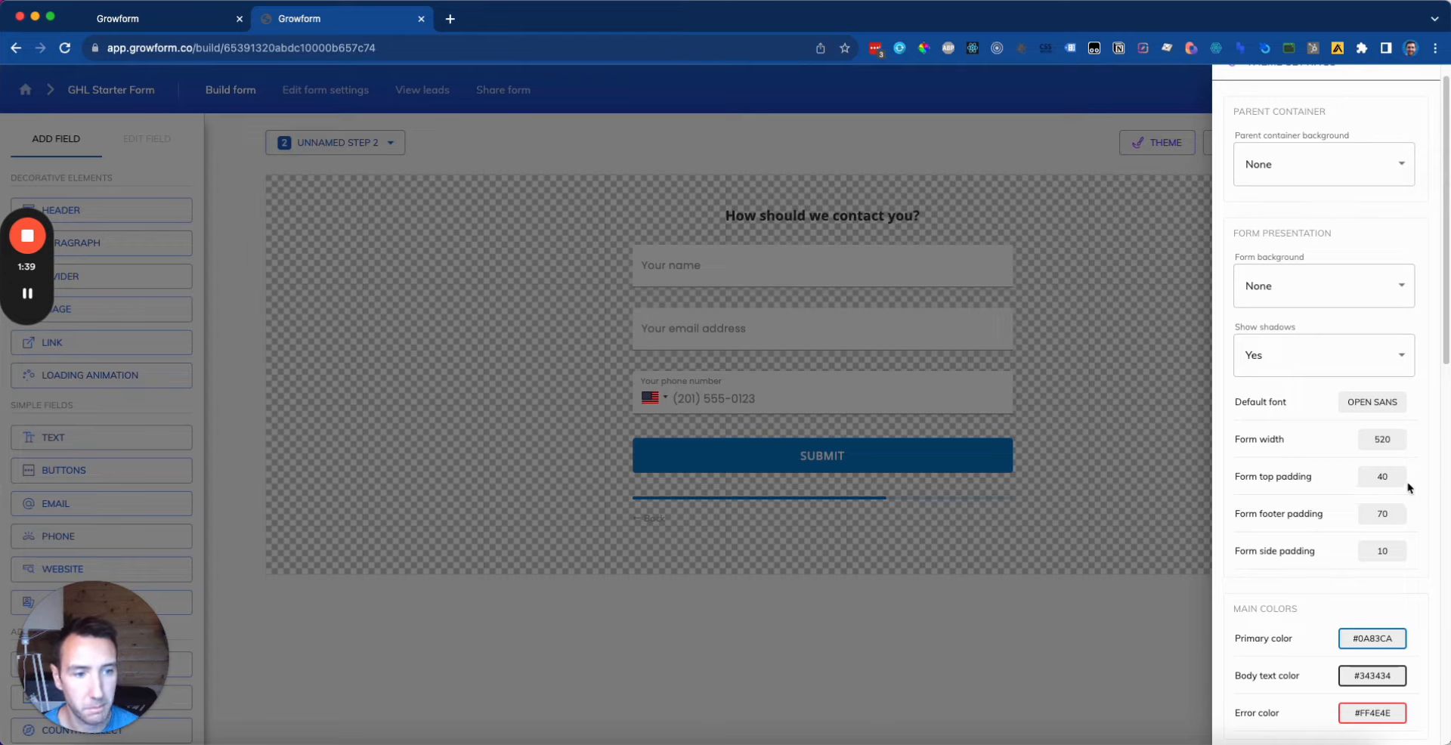
# Step: Set both the form top padding and footer padding to 15
pyautogui.click(1377, 487)
pyautogui.press('BackSpace')
pyautogui.press('BackSpace')
pyautogui.write('1')
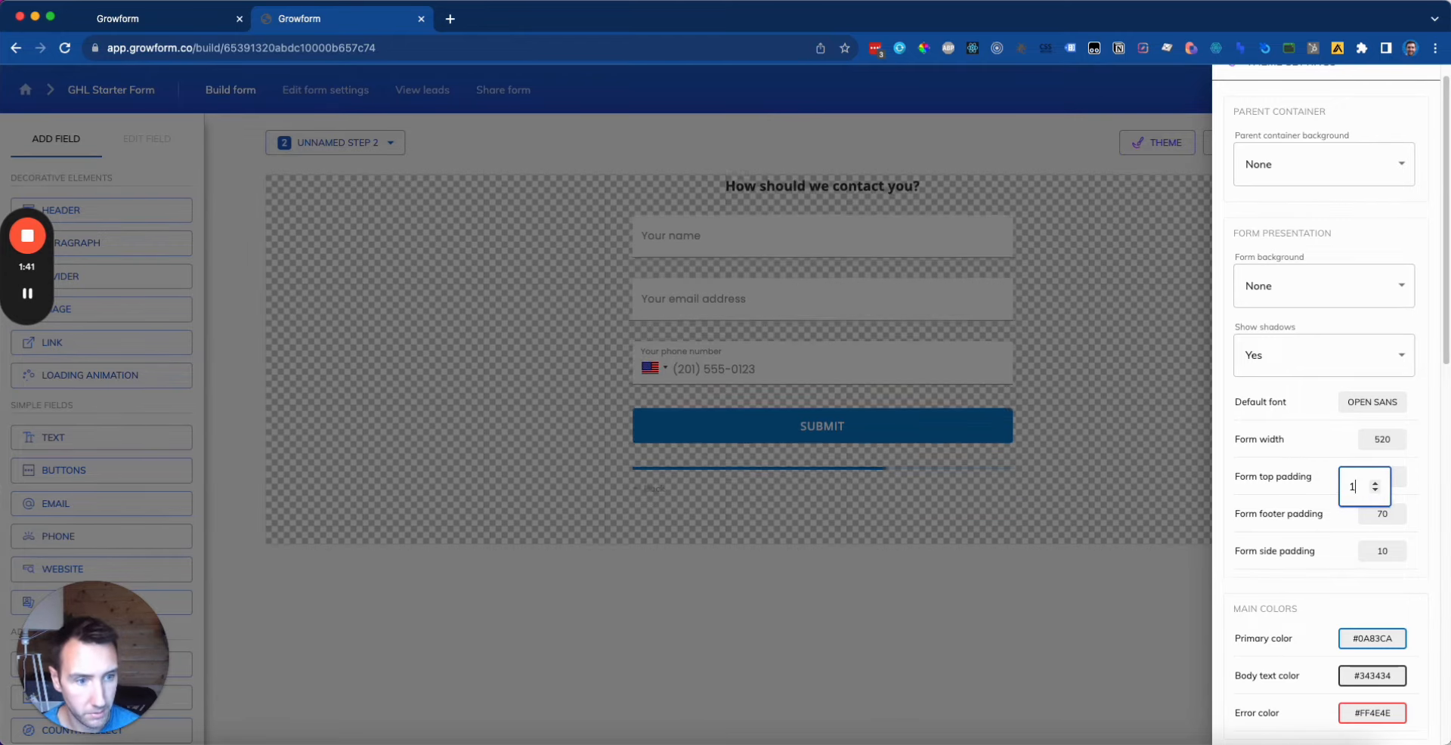
pyautogui.write('5')
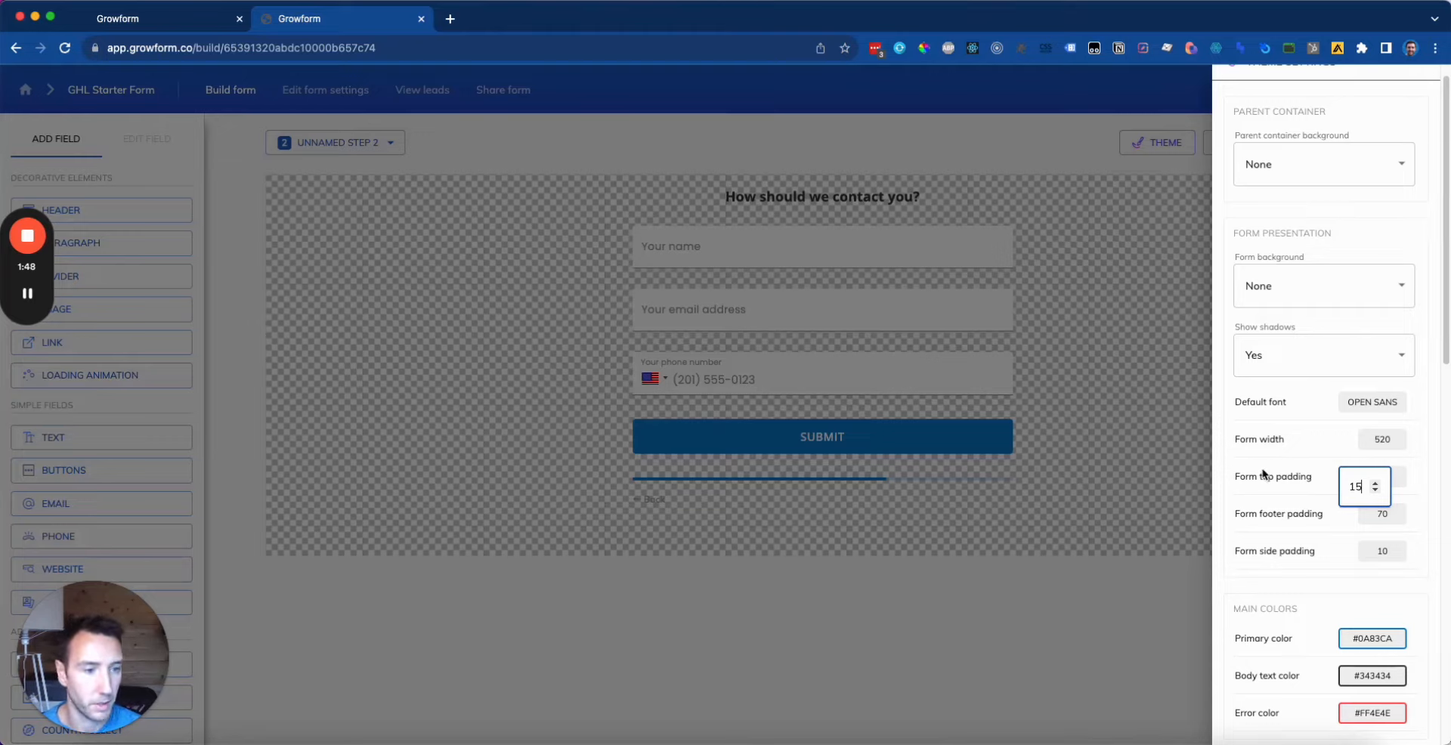
pyautogui.click(1380, 520)
pyautogui.doubleClick(1351, 524)
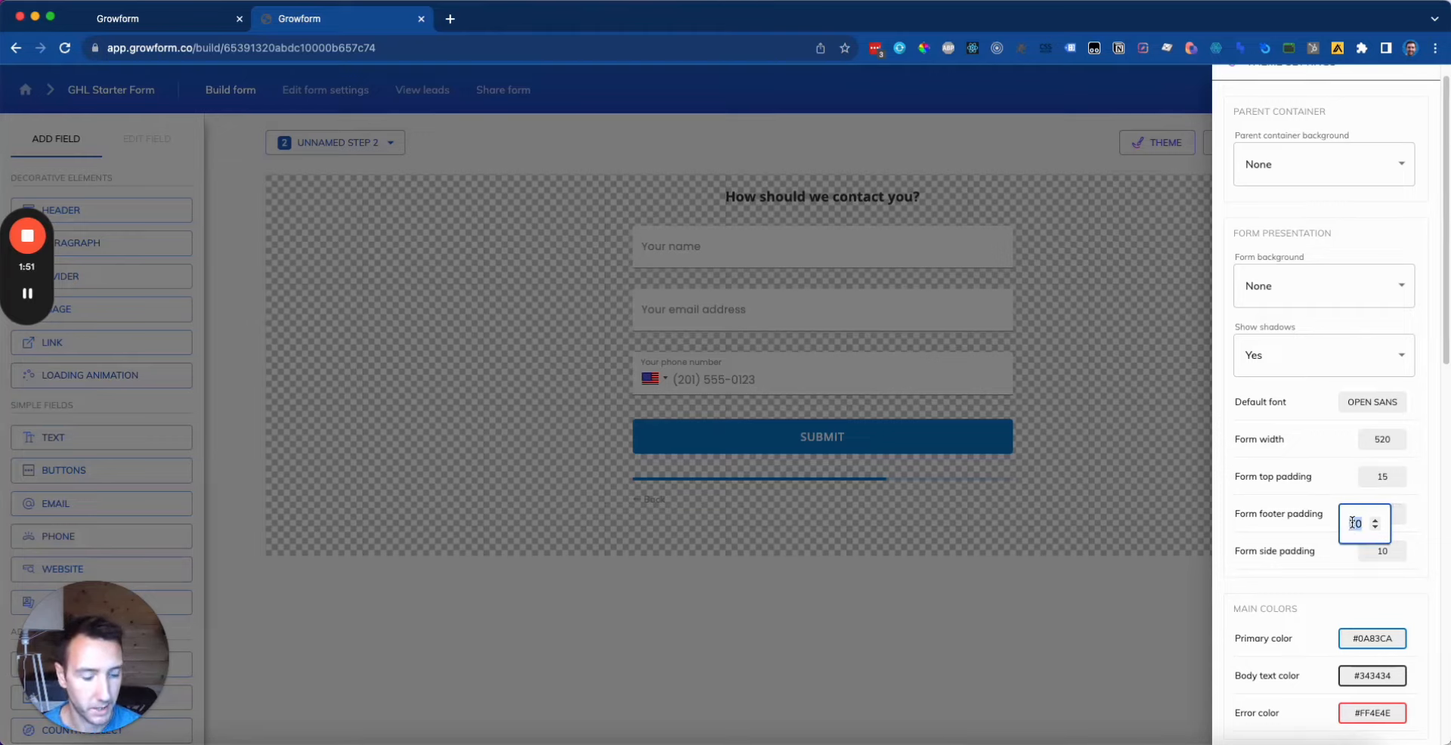
pyautogui.write('15')
pyautogui.click(1330, 582)
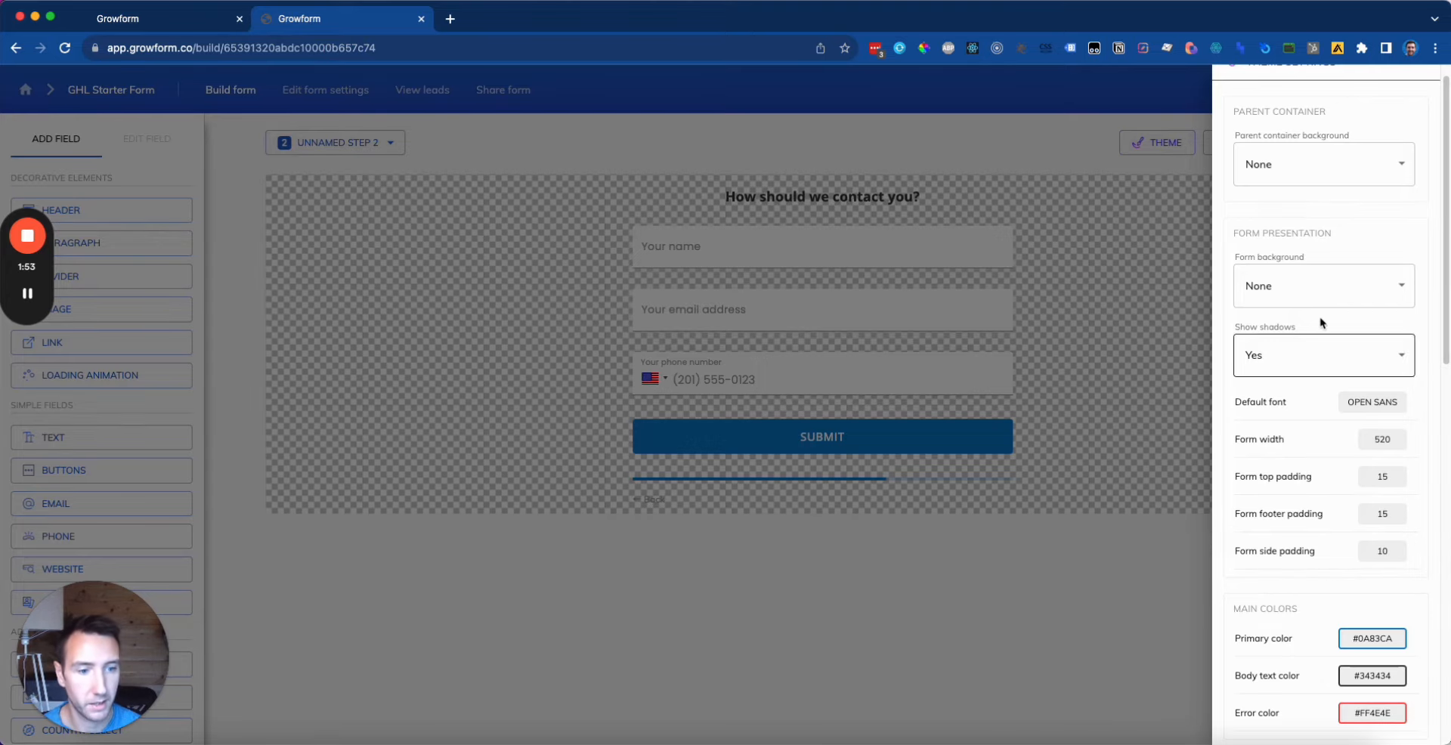
# Step: Set the primary colour to the darker blue #115D85
pyautogui.click(1380, 640)
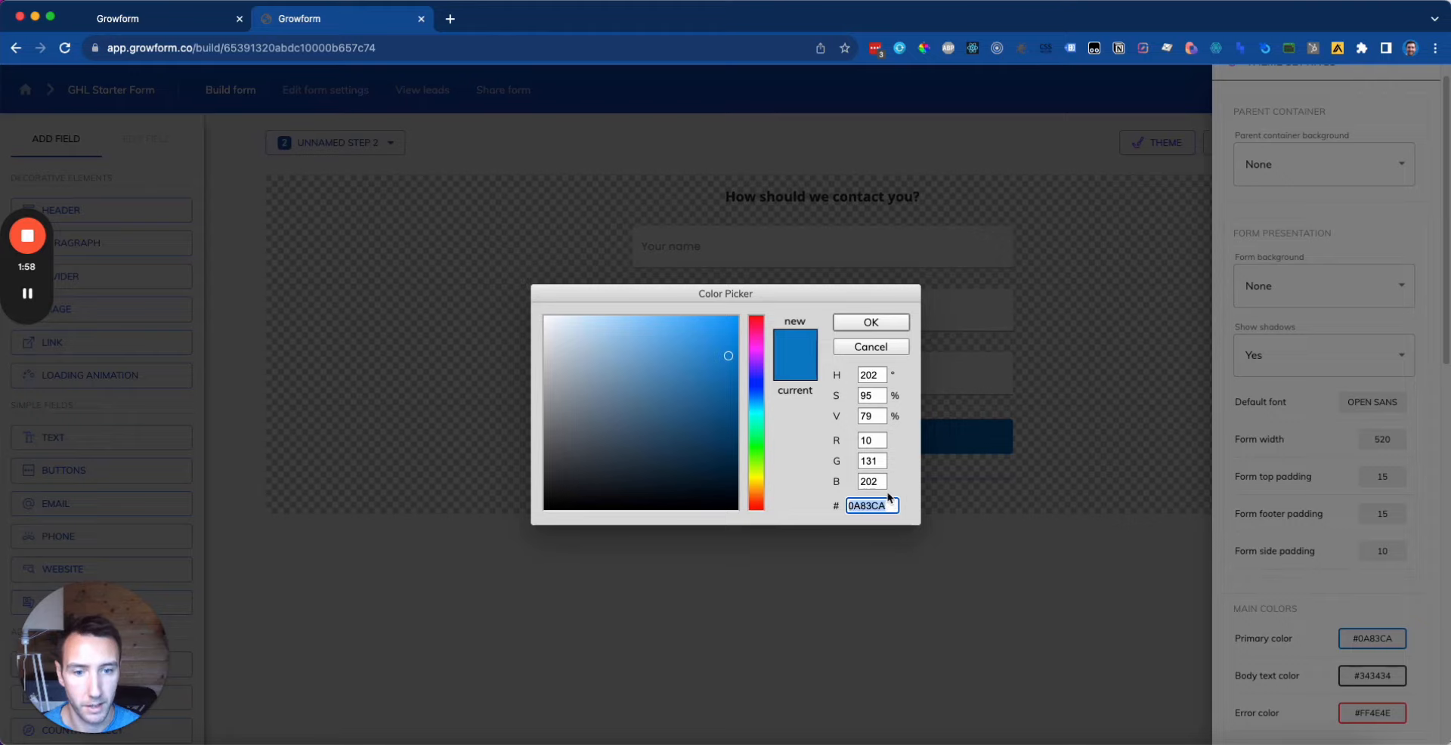
pyautogui.moveTo(727, 396); pyautogui.dragTo(714, 410)
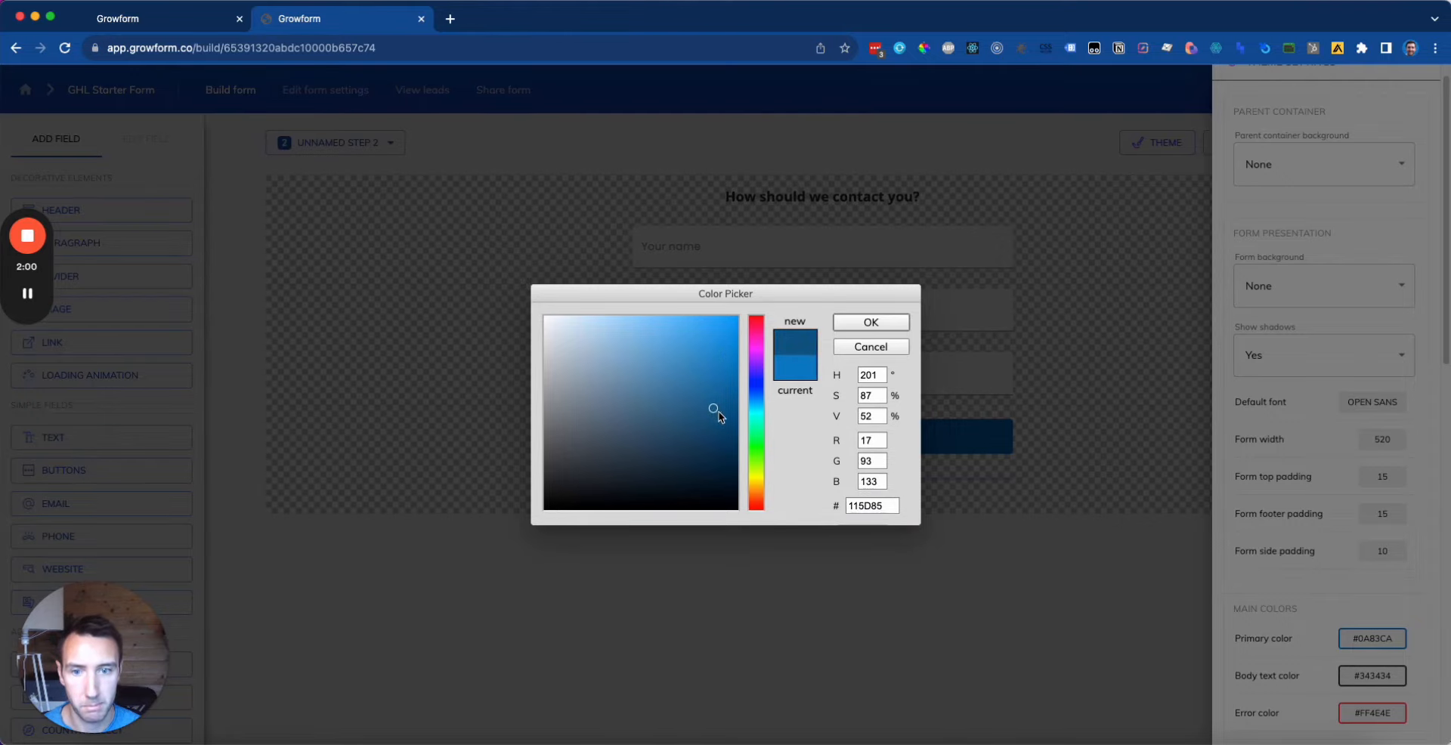
pyautogui.click(863, 331)
# Step: Close Theme settings, save the form and go to the Share form page
pyautogui.rightClick(1138, 296)
pyautogui.click(1134, 263)
pyautogui.click(1140, 257)
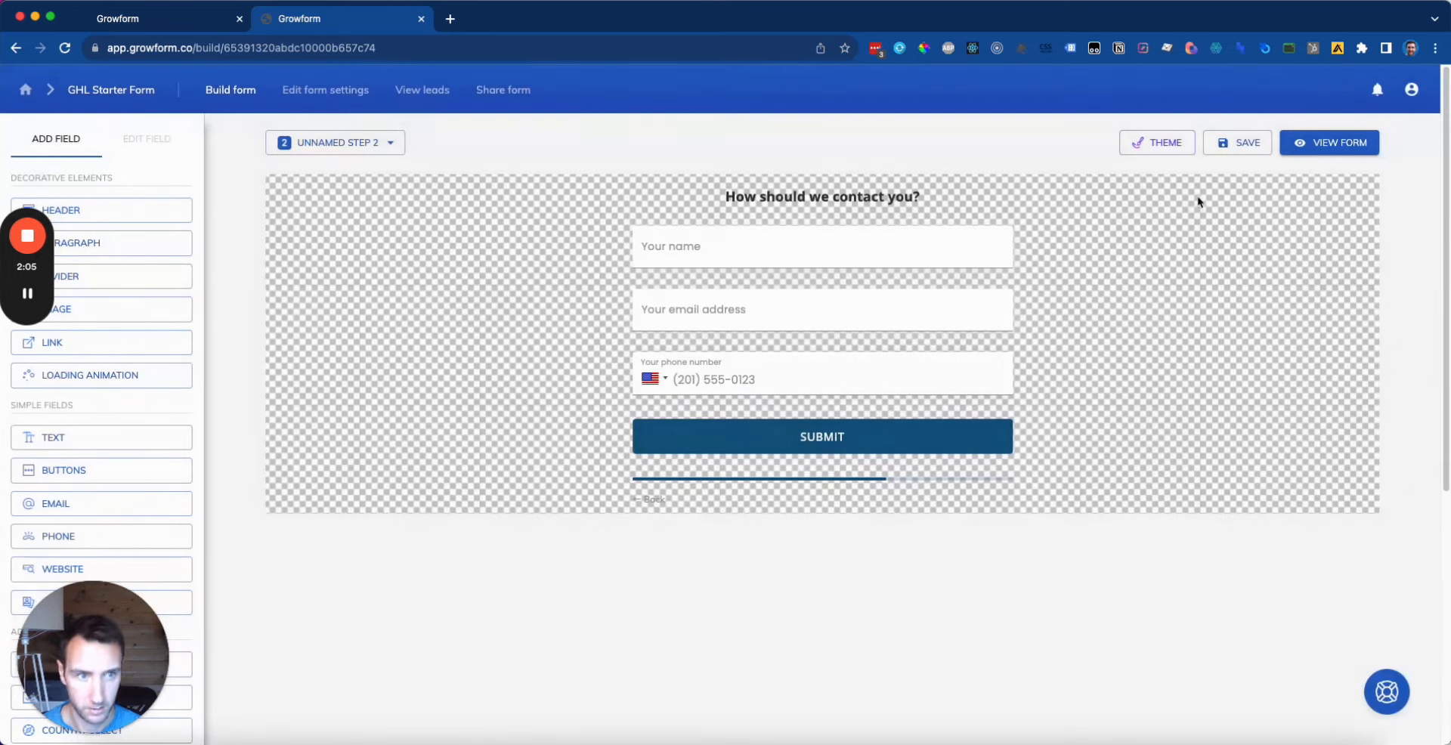
pyautogui.click(1251, 151)
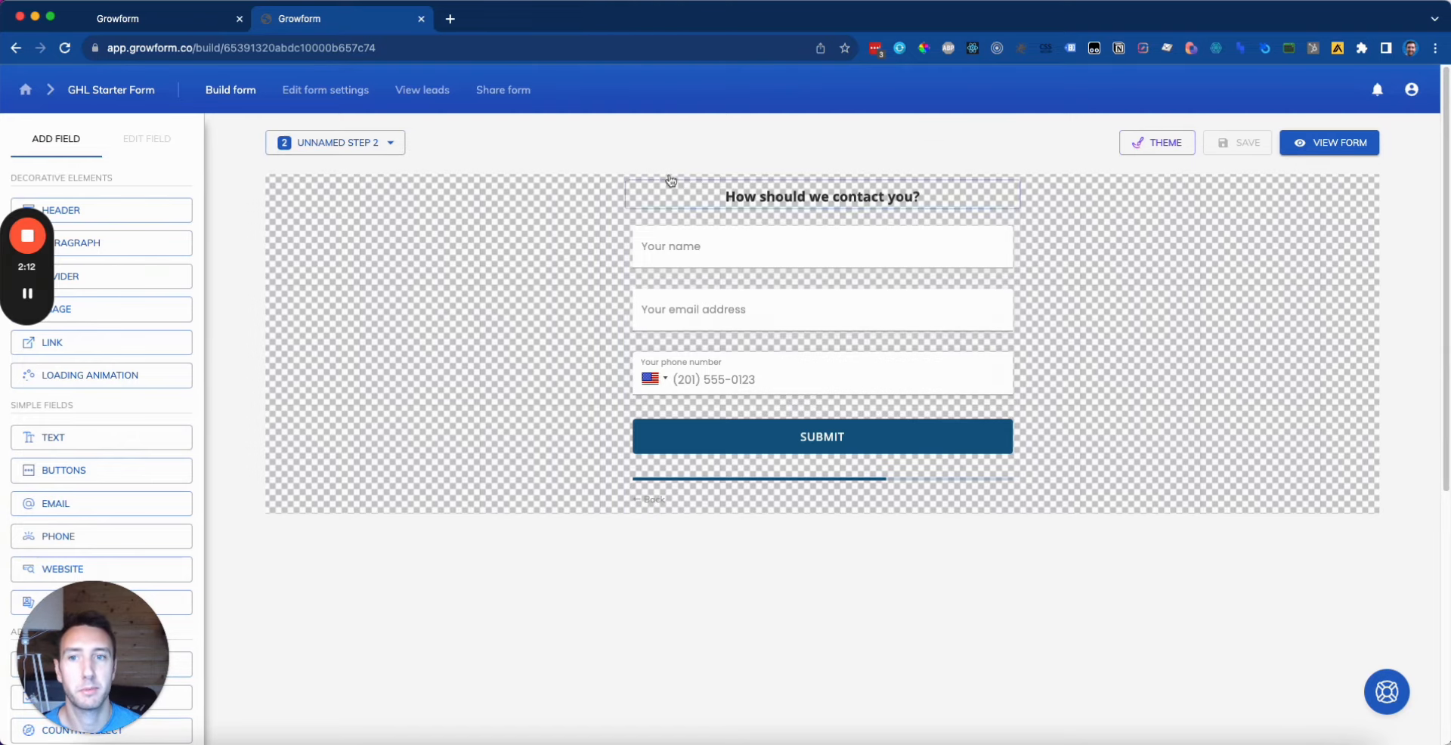
pyautogui.click(521, 93)
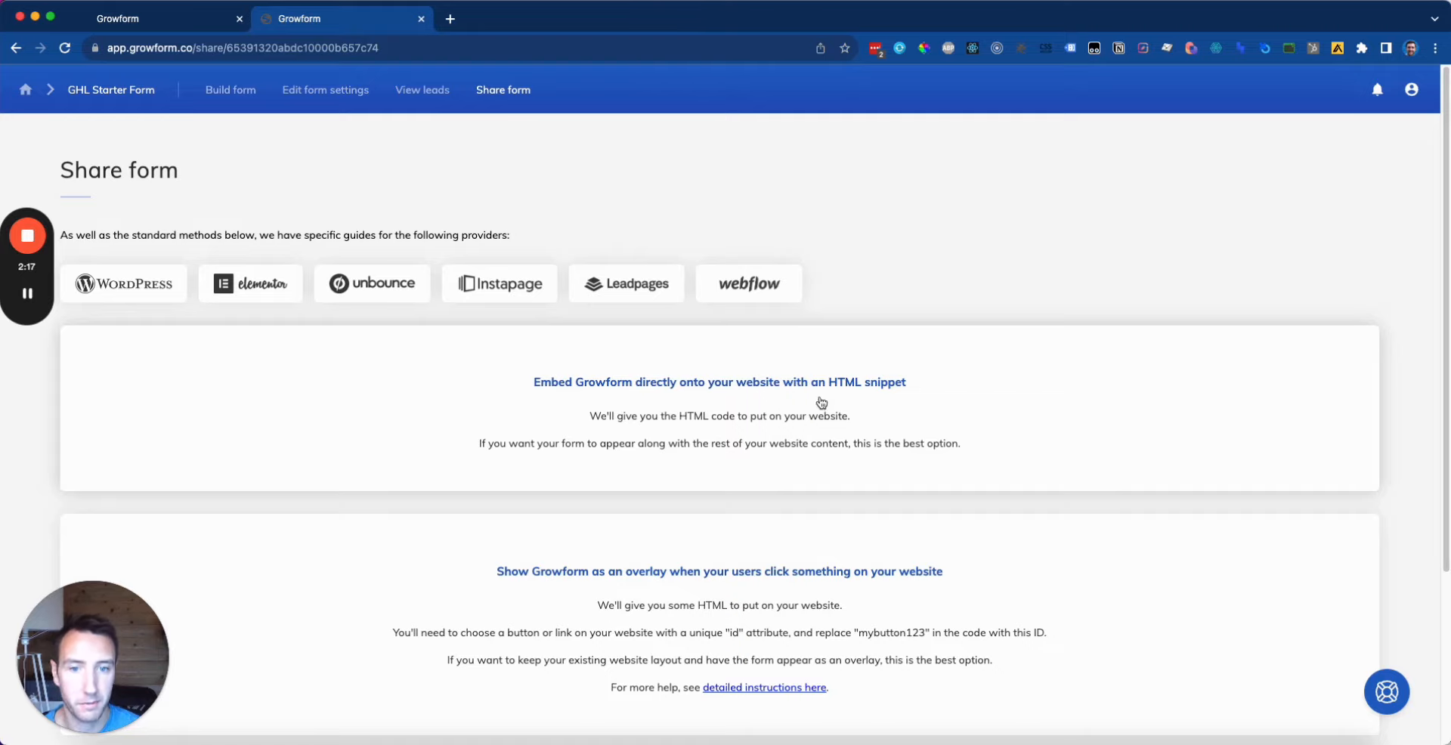
# Step: Reveal the 'Embed Growform directly onto your website' HTML snippet
pyautogui.click(786, 415)
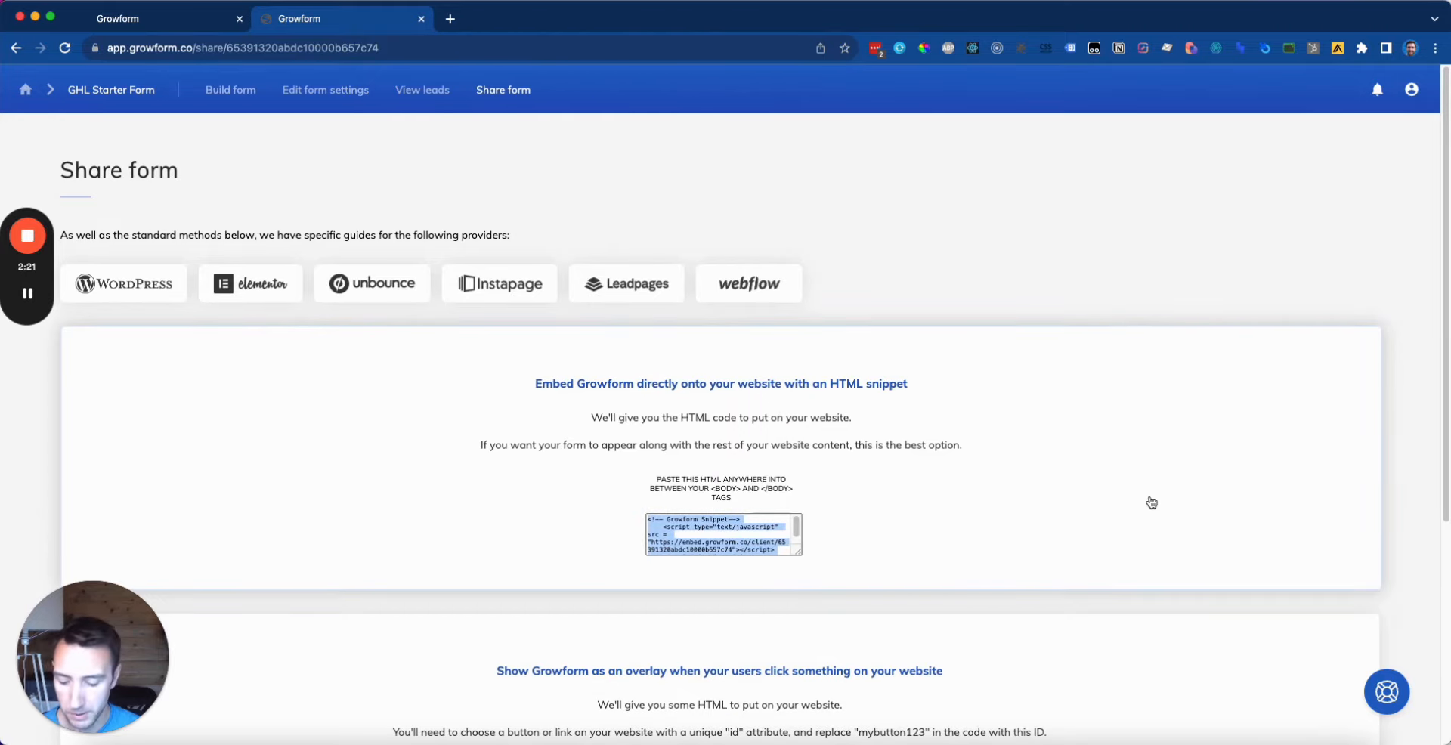
pyautogui.click(991, 233)
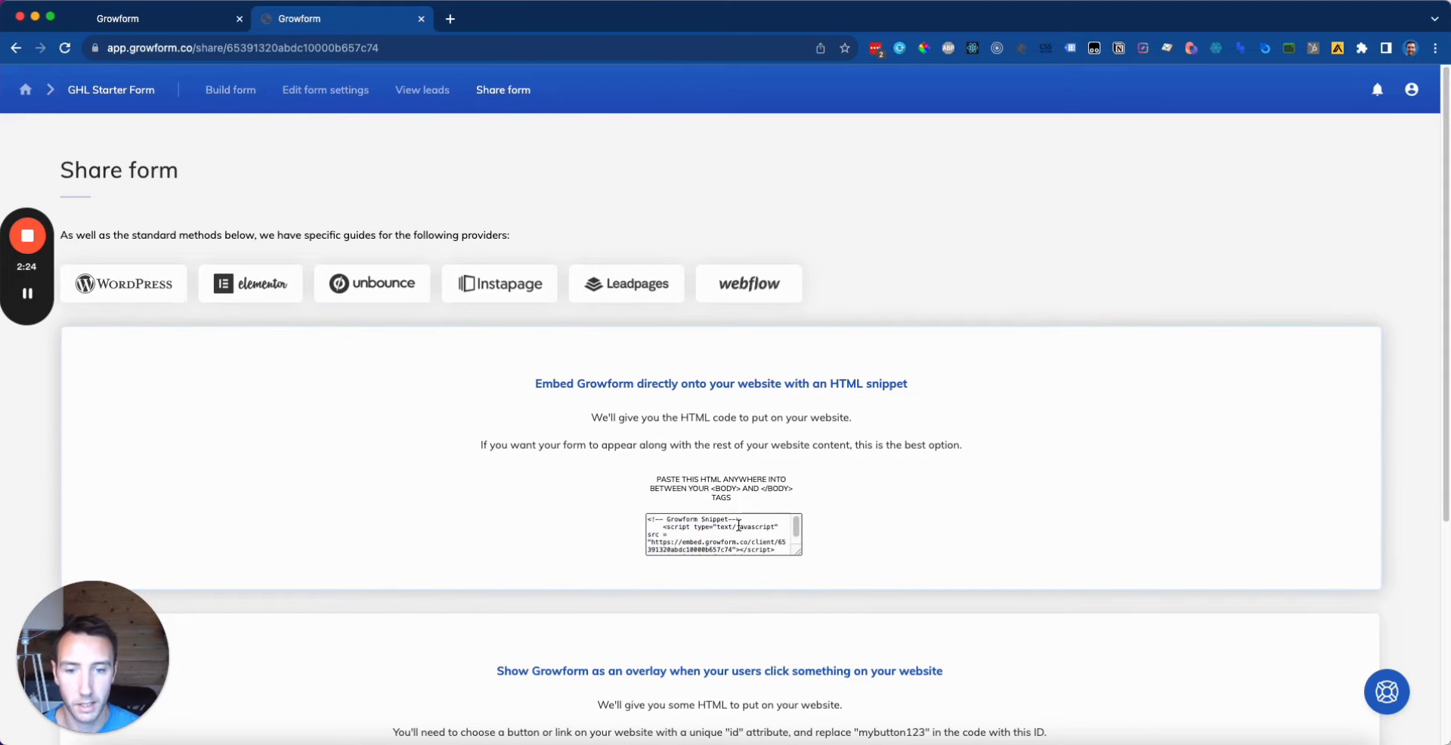
# Step: Add a Custom JS/HTML element under the 'Get your free quote' heading
pyautogui.click(173, 30)
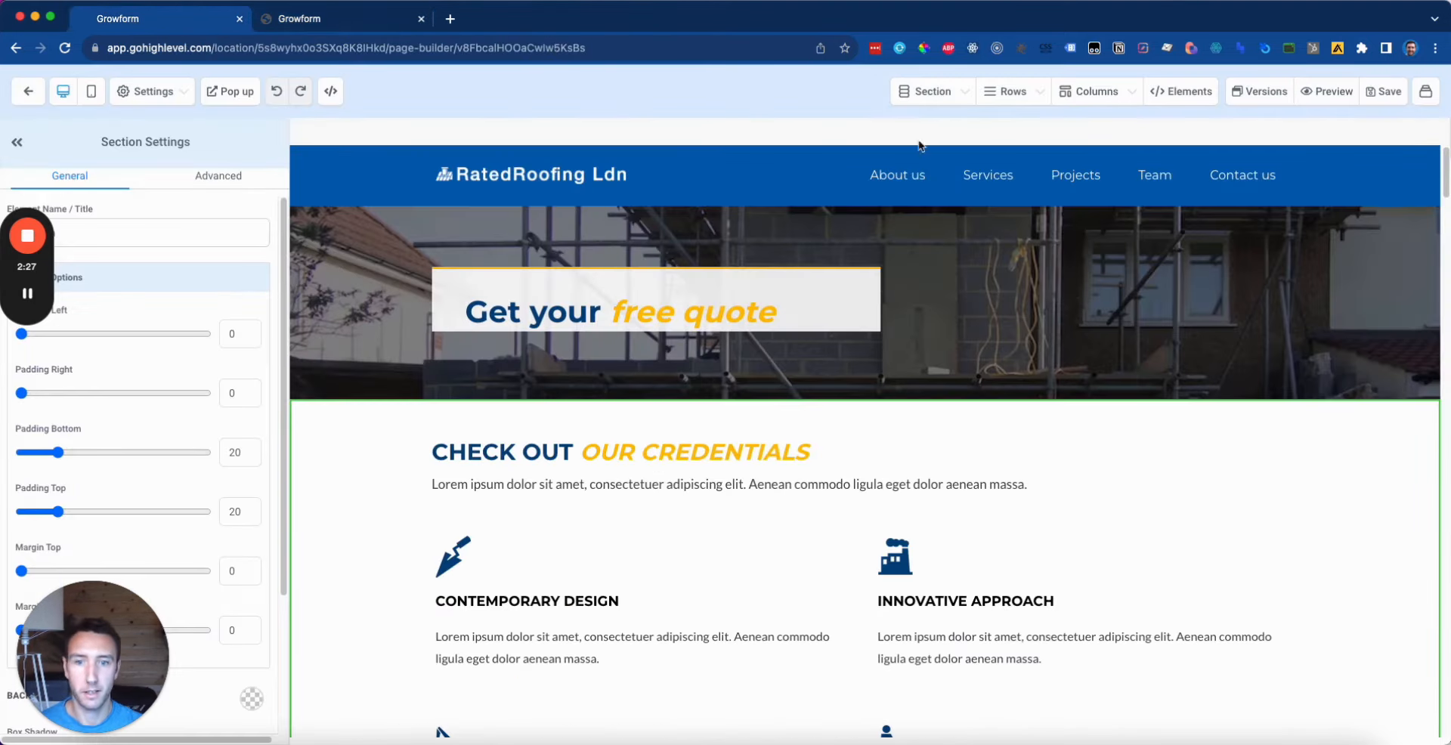
pyautogui.click(875, 315)
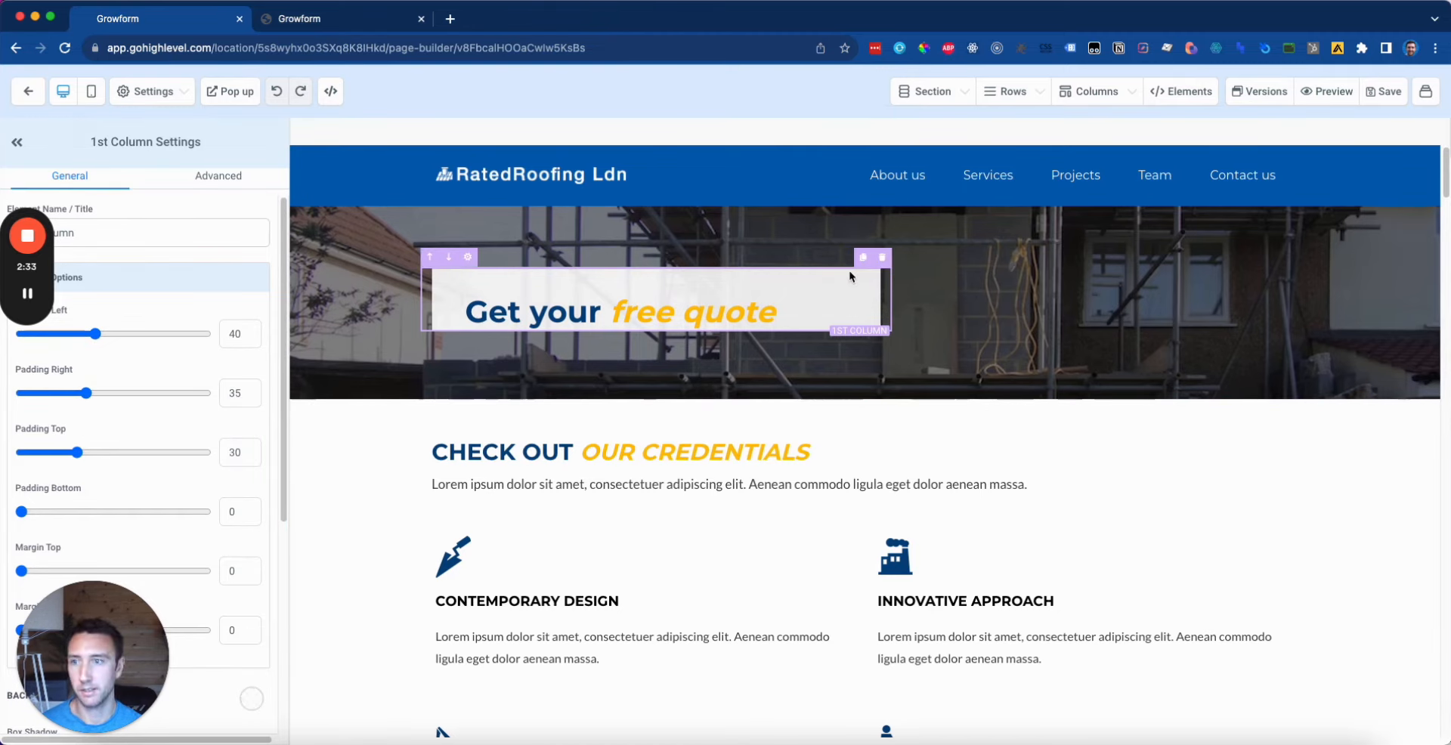
pyautogui.click(1193, 100)
pyautogui.click(1092, 127)
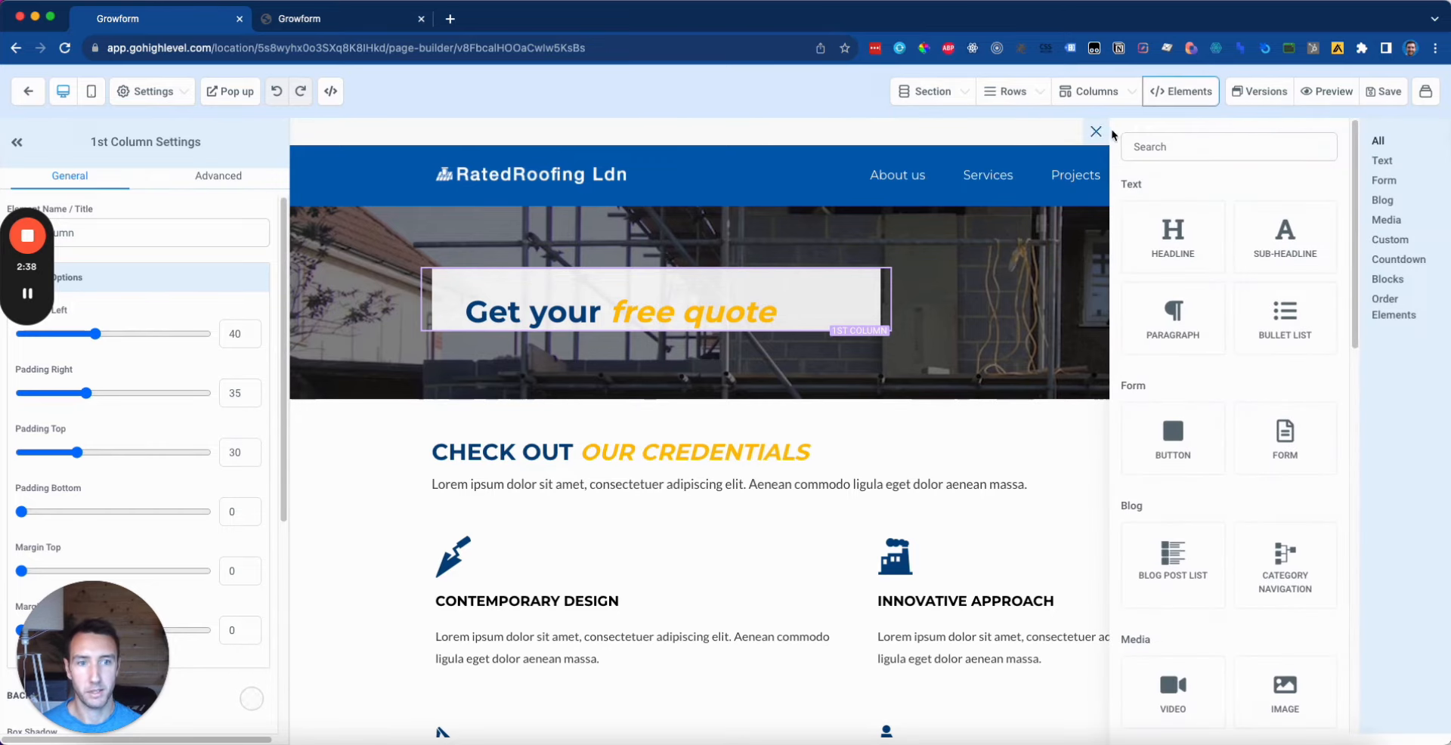
pyautogui.click(1181, 144)
pyautogui.write('custom')
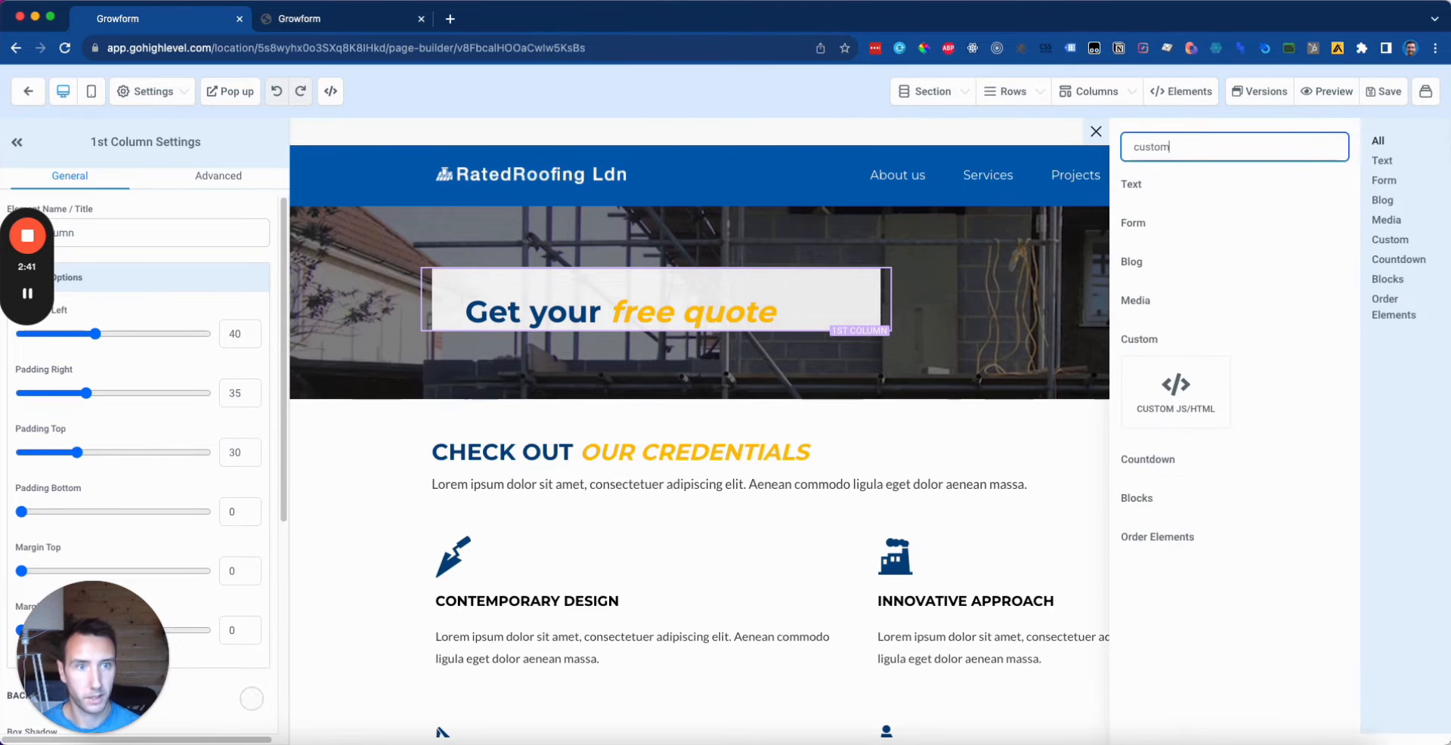
pyautogui.click(1190, 406)
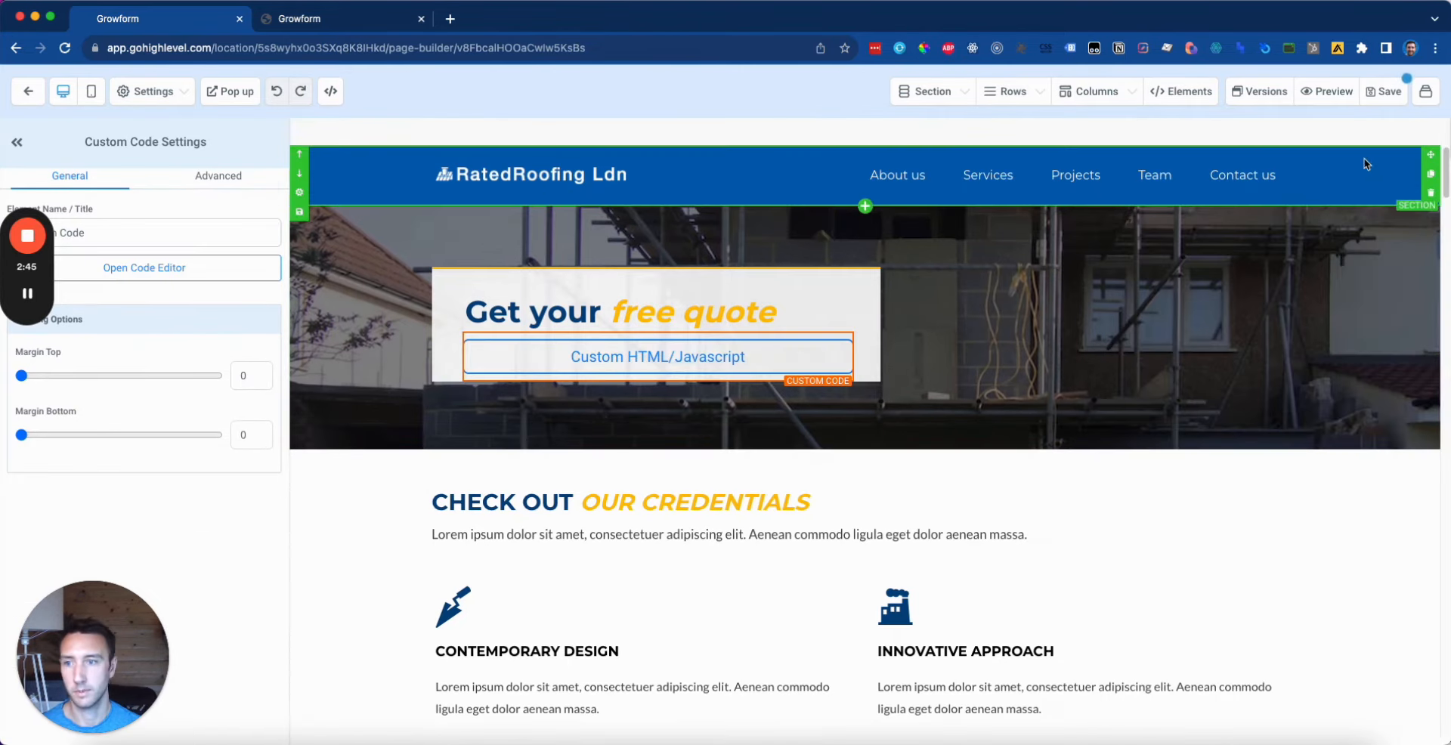
# Step: Paste the Growform embed snippet into the custom code editor and save it
pyautogui.click(185, 273)
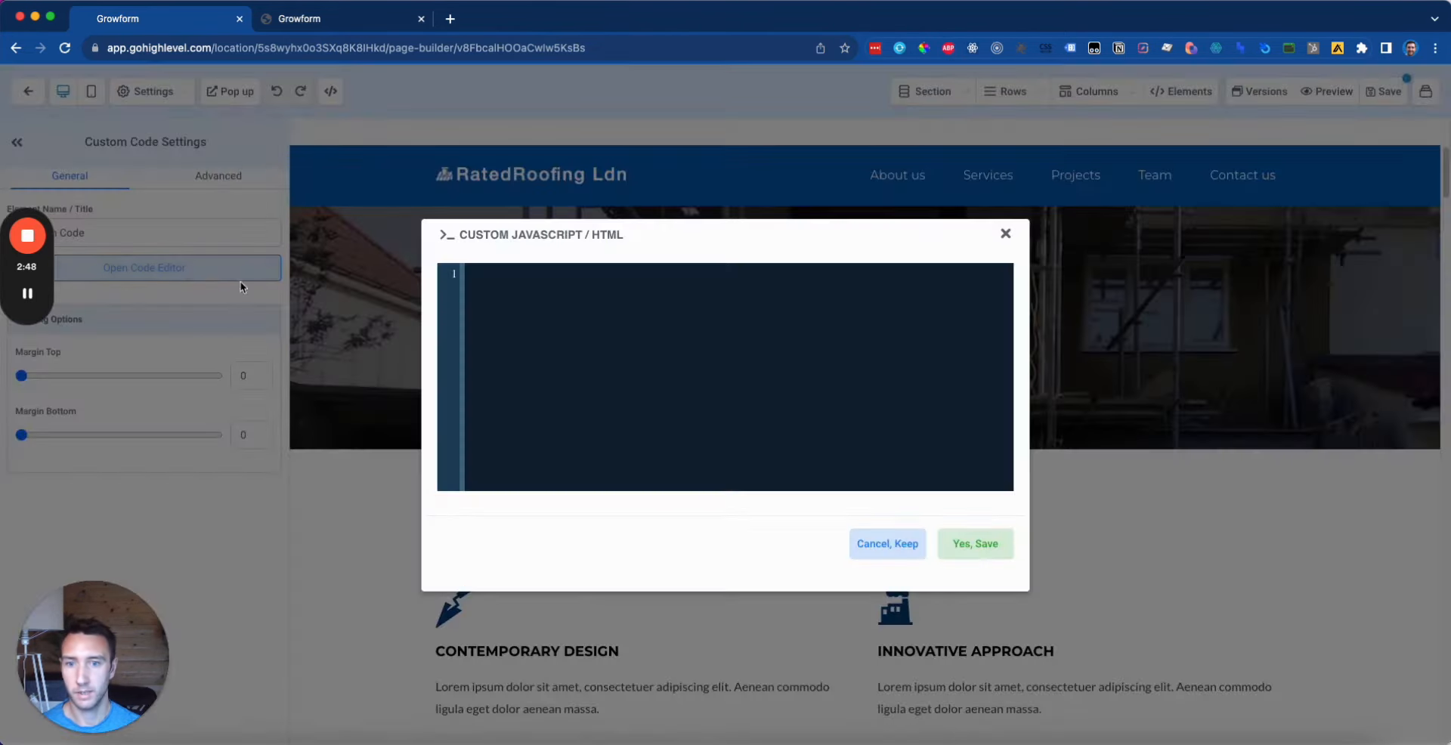
pyautogui.write('<!-- Growform Snippet-->   <script type="text/javascript" src = "https://embed.growform.co/client/65391320abdc10000b657c74"></script>   <!-- End Growform Snippet -->')
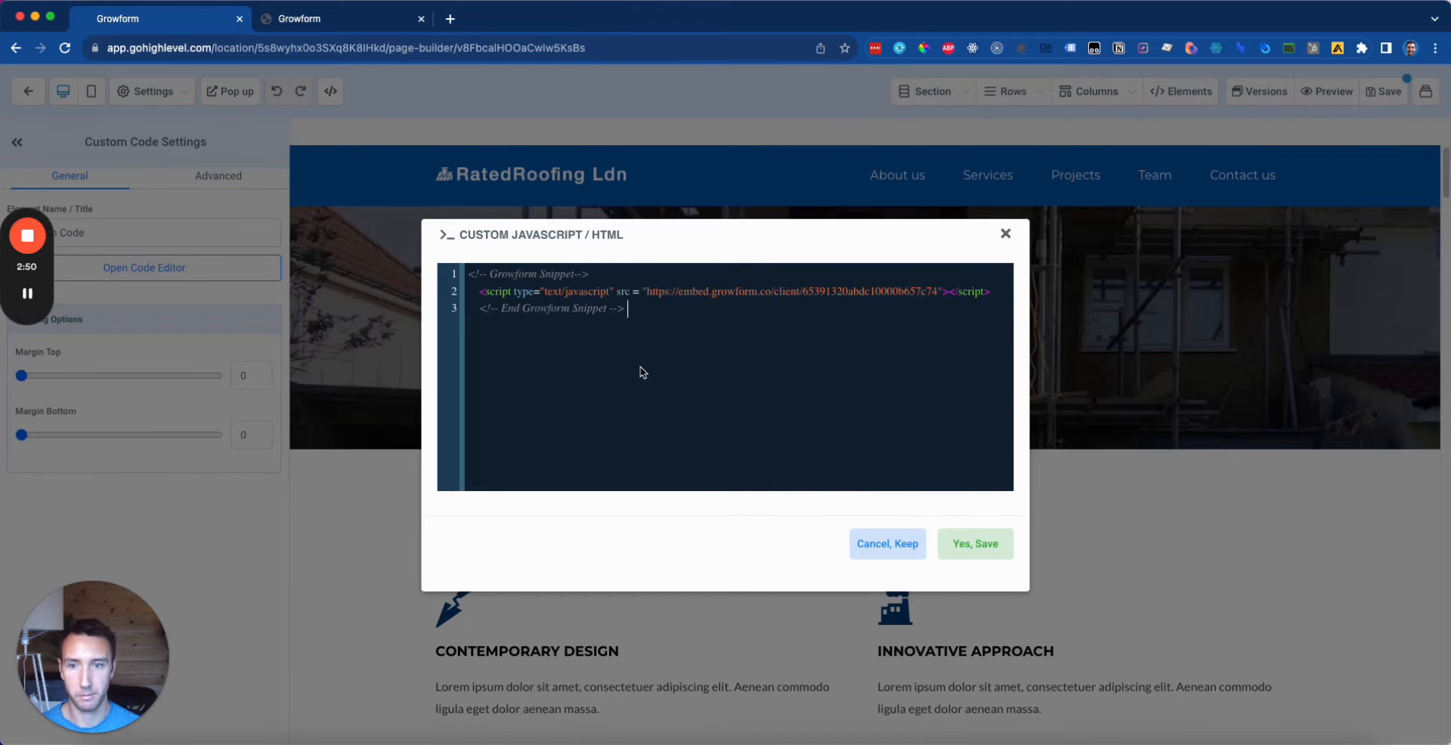
pyautogui.click(1006, 550)
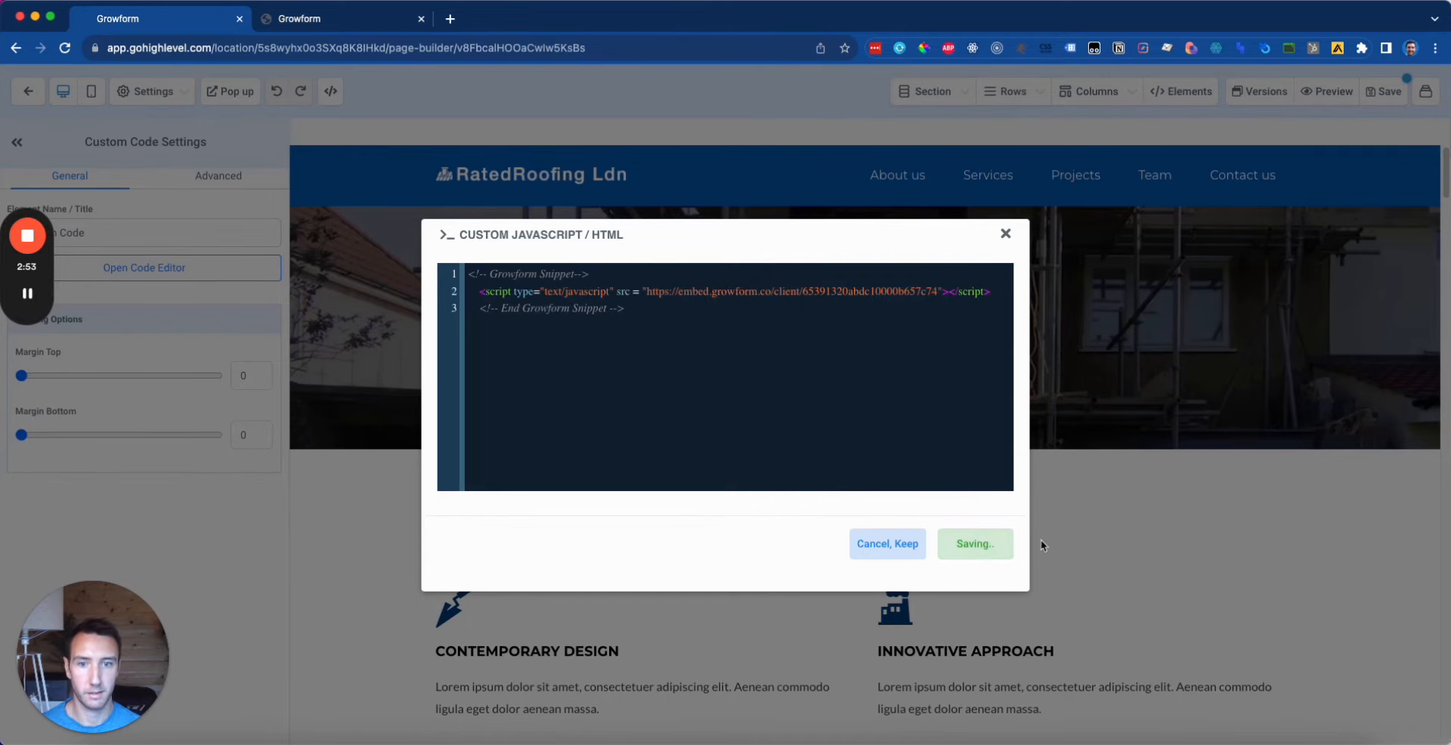
pyautogui.click(1236, 396)
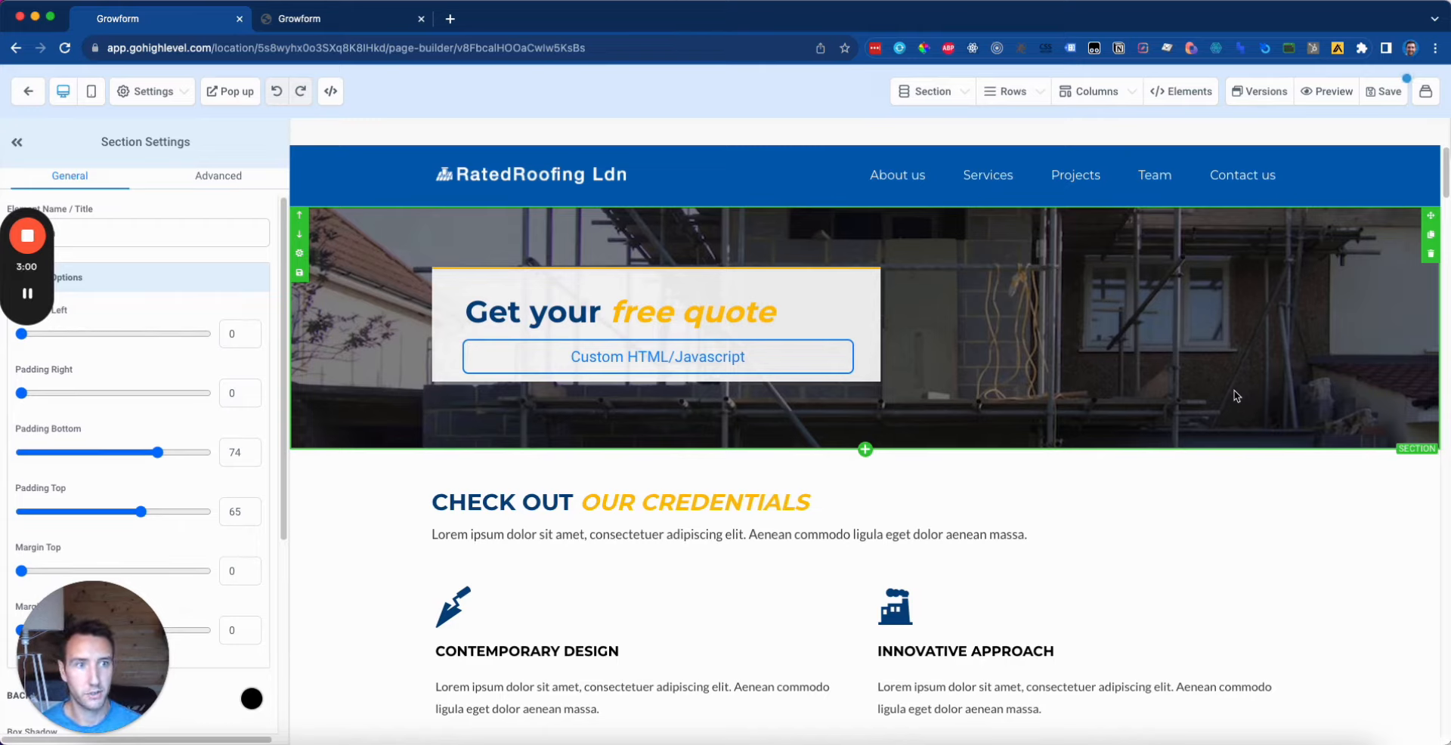
# Step: Save the page with SEO title 'dssdsd' and description 'dsdsds', then preview it
pyautogui.click(1385, 90)
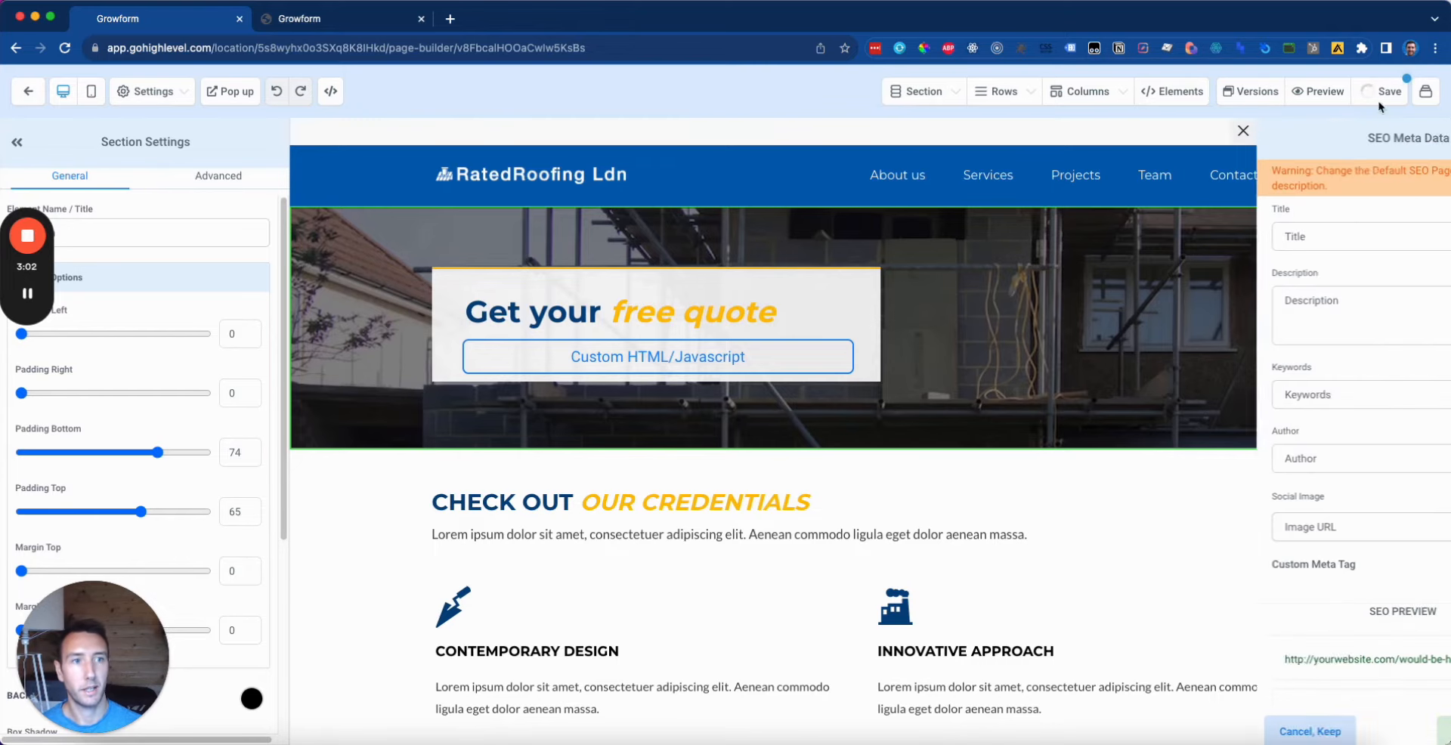
pyautogui.click(1224, 233)
pyautogui.write('dssdsd')
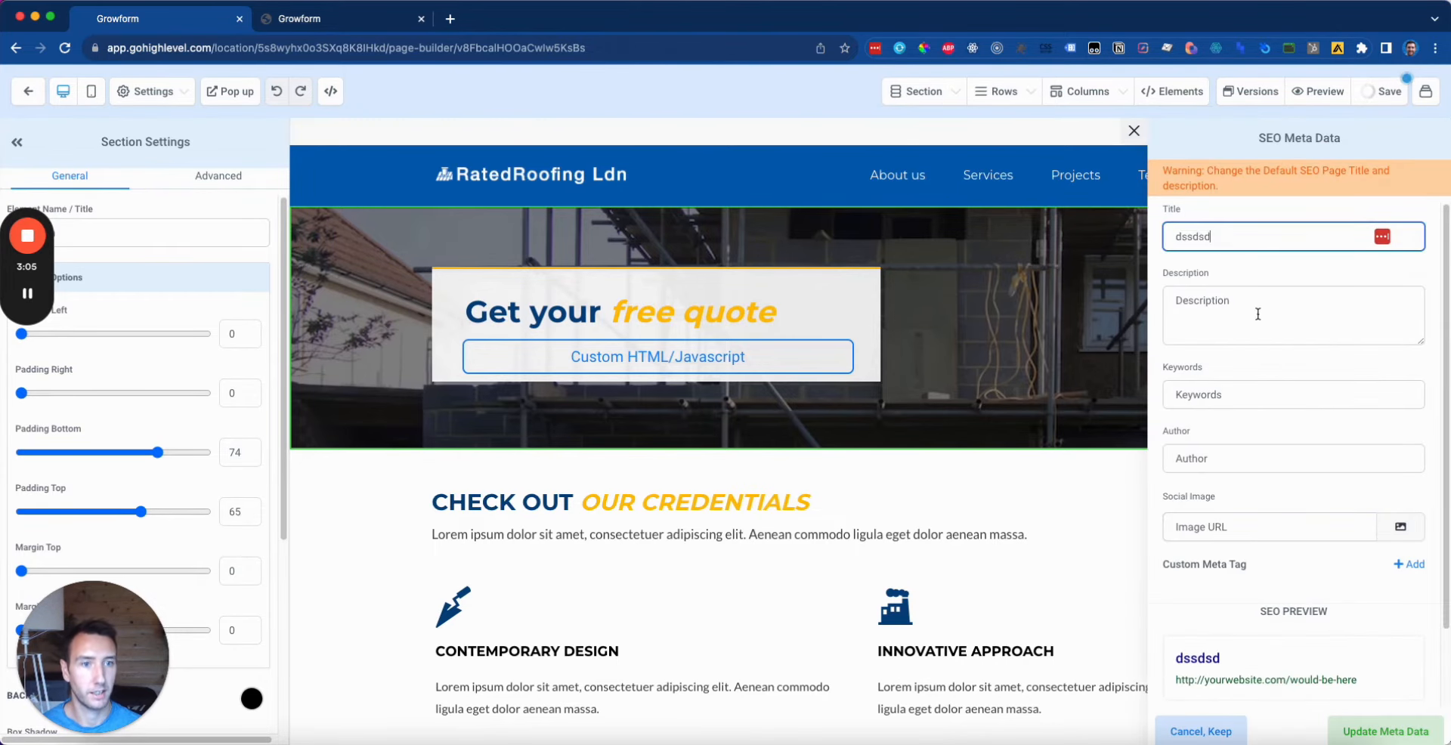
pyautogui.click(1258, 314)
pyautogui.write('dsdsds')
pyautogui.click(1383, 102)
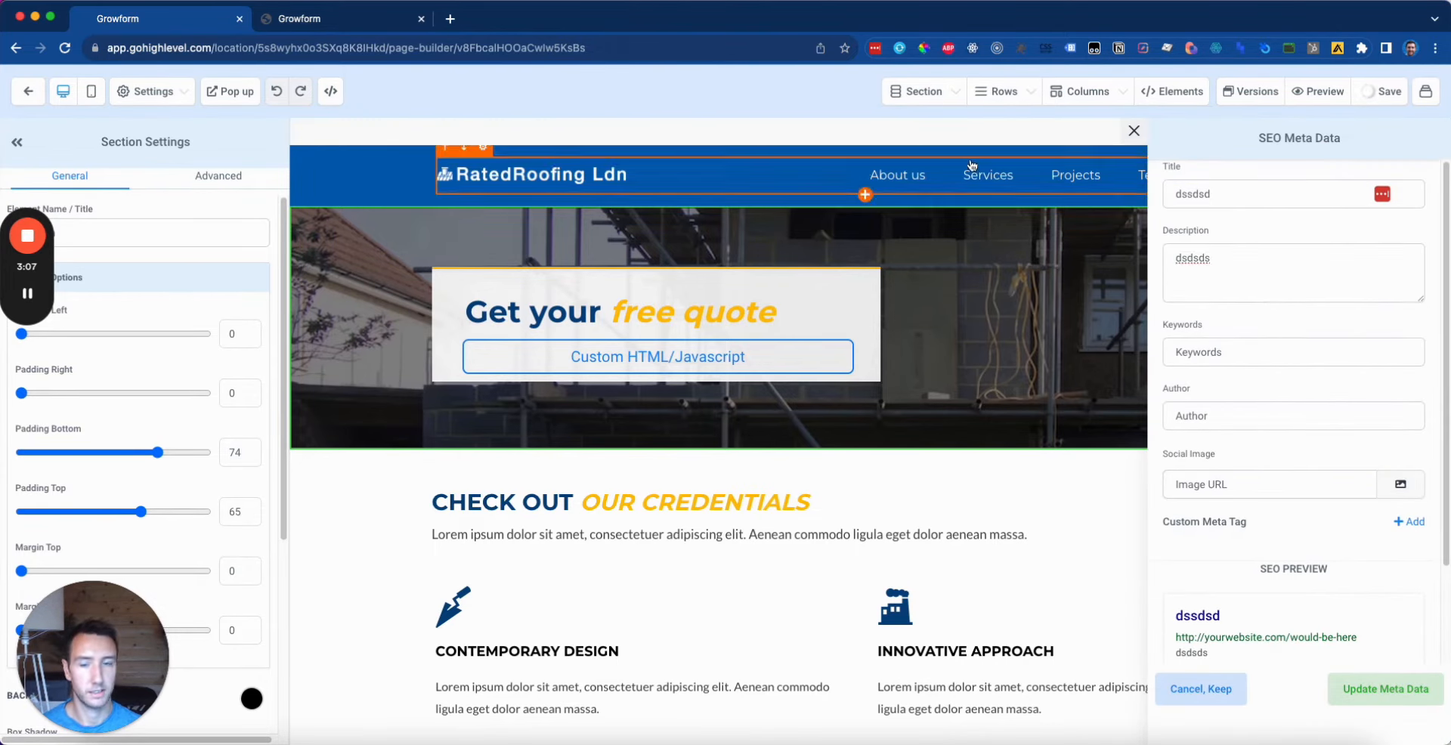
pyautogui.click(1329, 94)
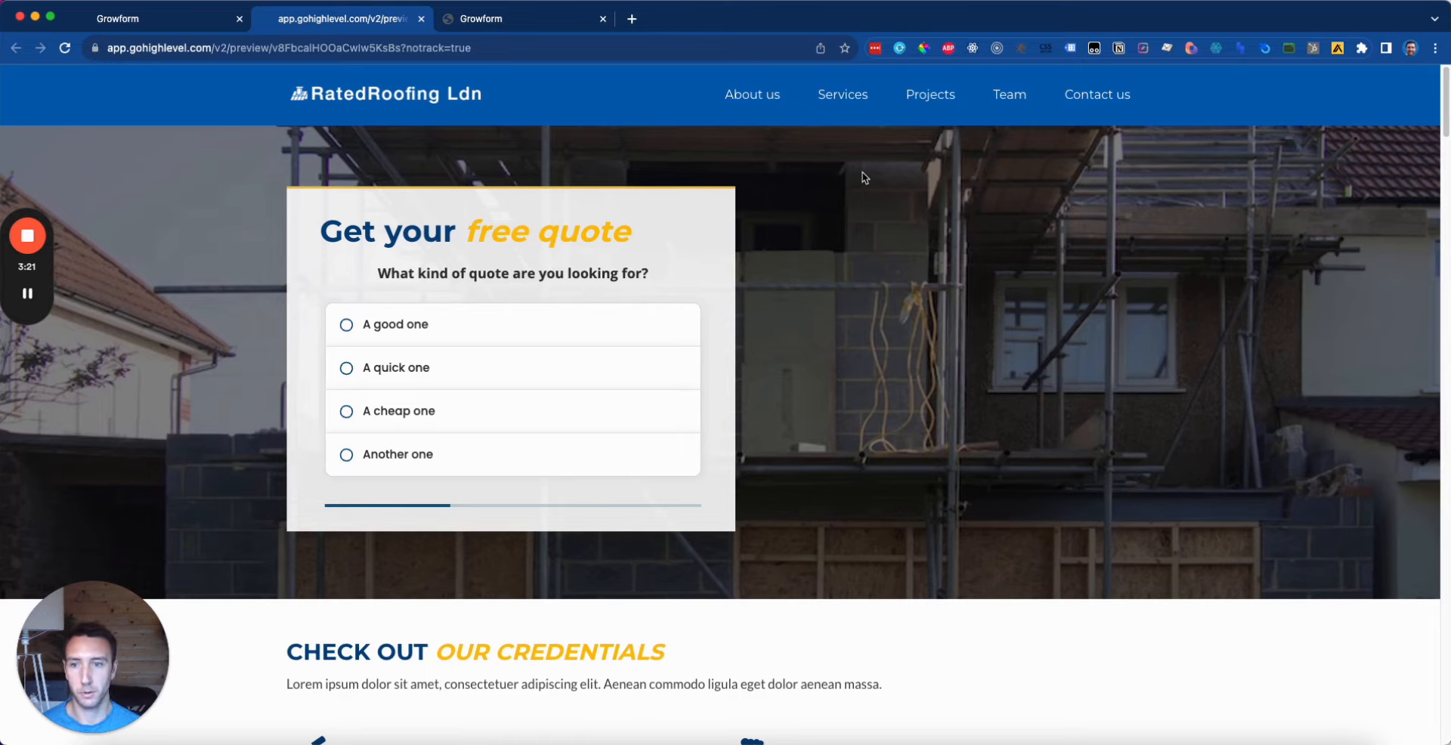
# Step: Choose 'A quick one' as the quote type in the embedded RatedRoofing form
pyautogui.click(483, 330)
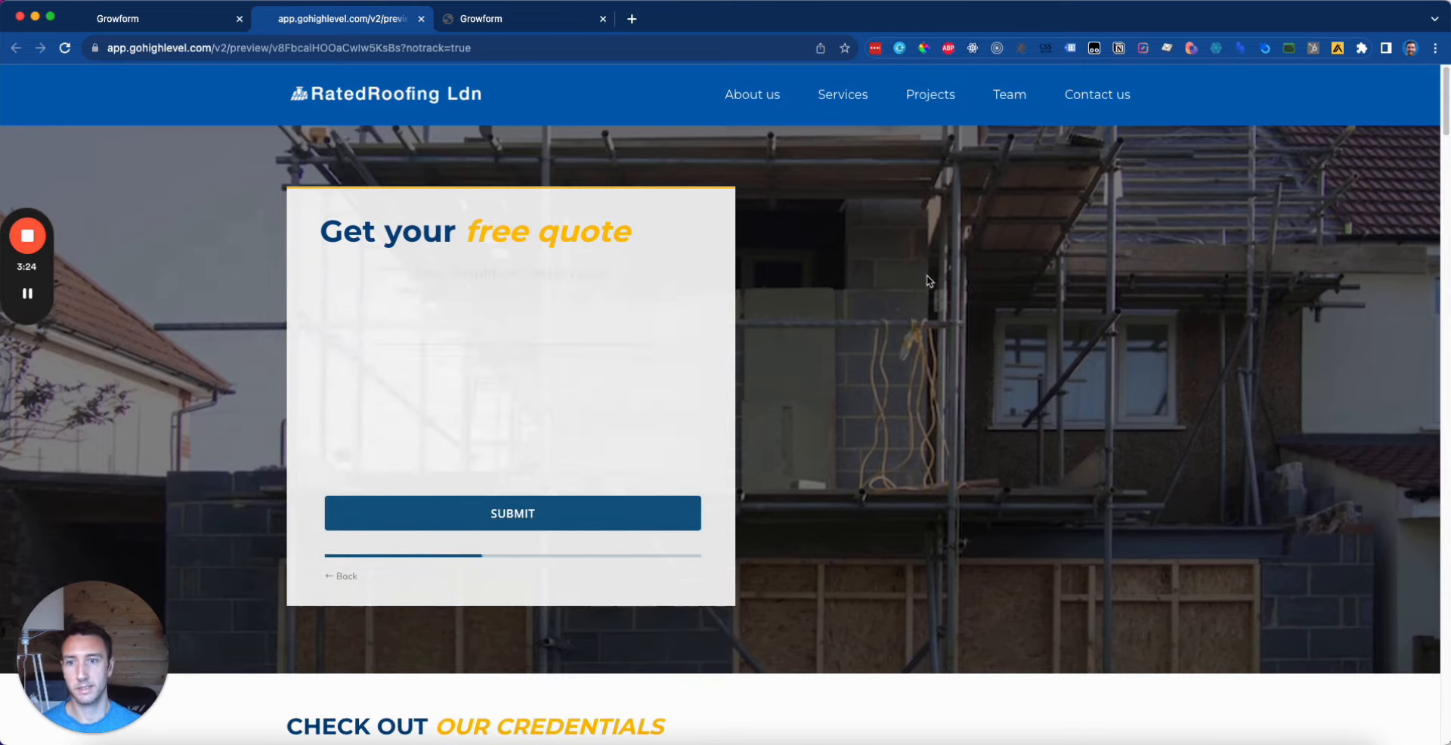
pyautogui.click(27, 294)
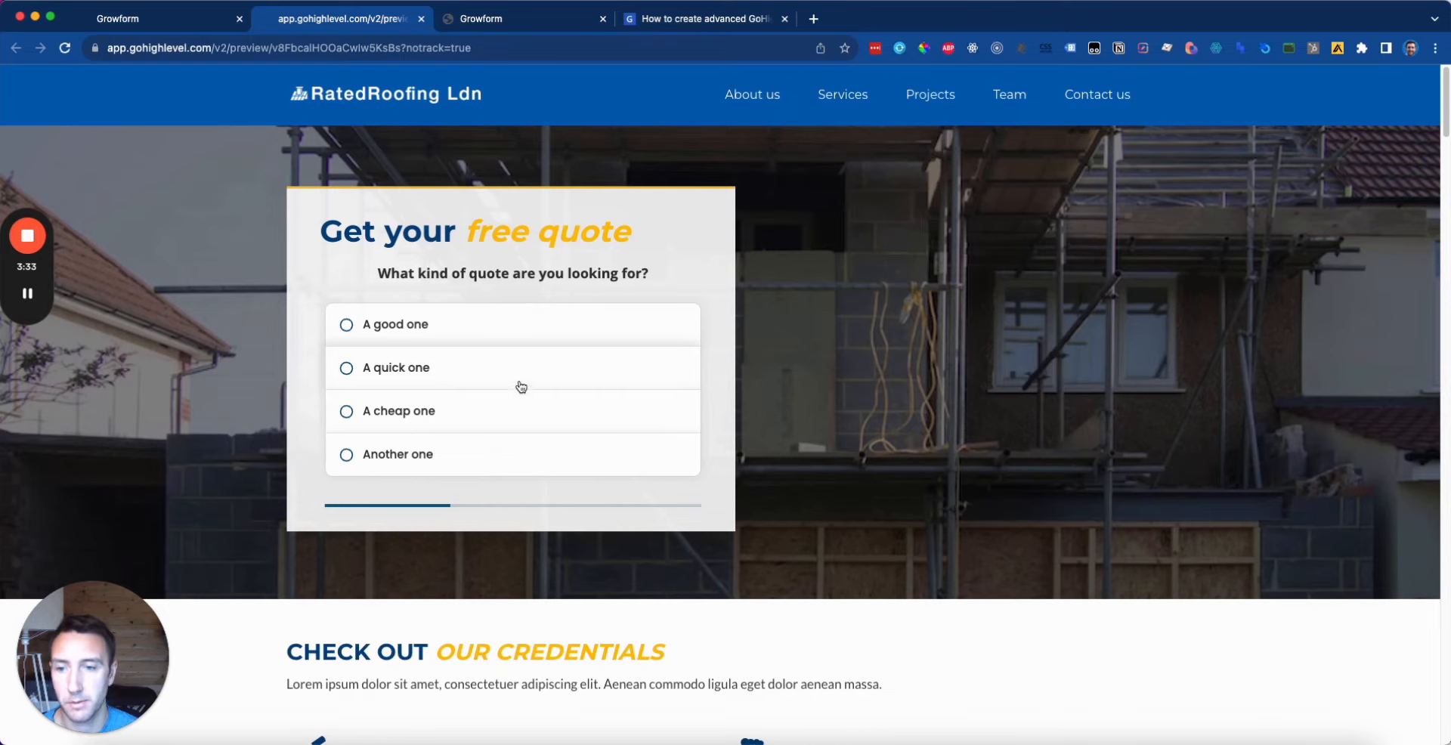
pyautogui.moveTo(9, 236)
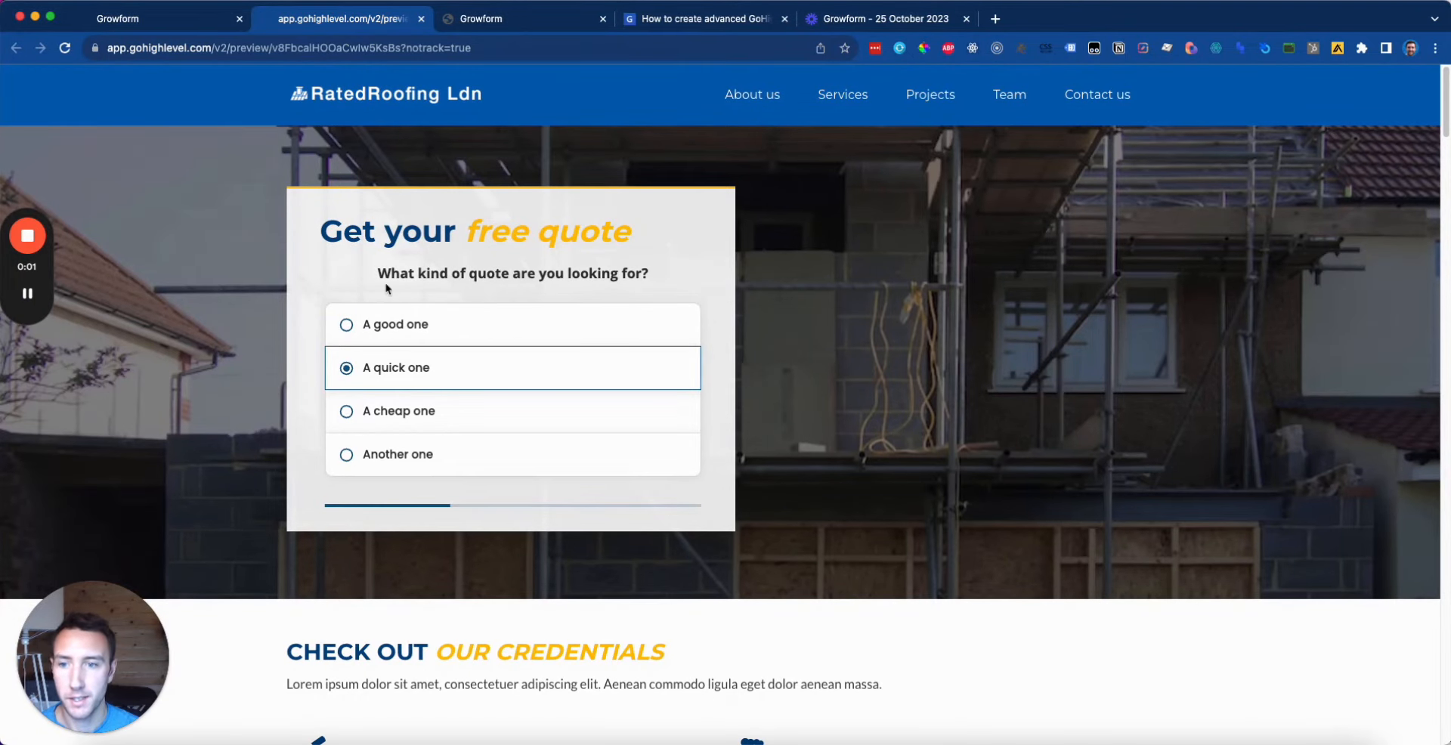
pyautogui.moveTo(378, 274); pyautogui.dragTo(667, 279)
pyautogui.click(464, 276)
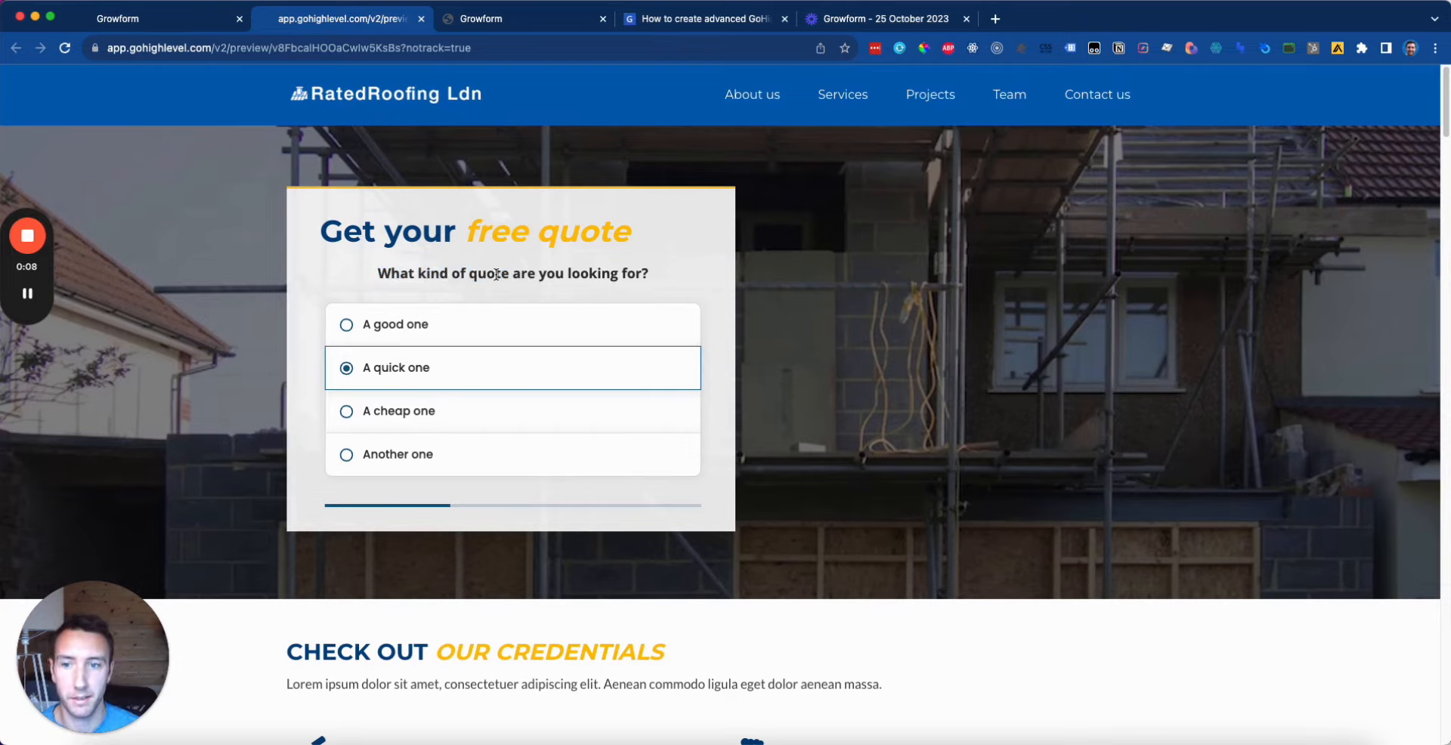
# Step: Left-align the step 1 question header in the Growform builder
pyautogui.click(537, 29)
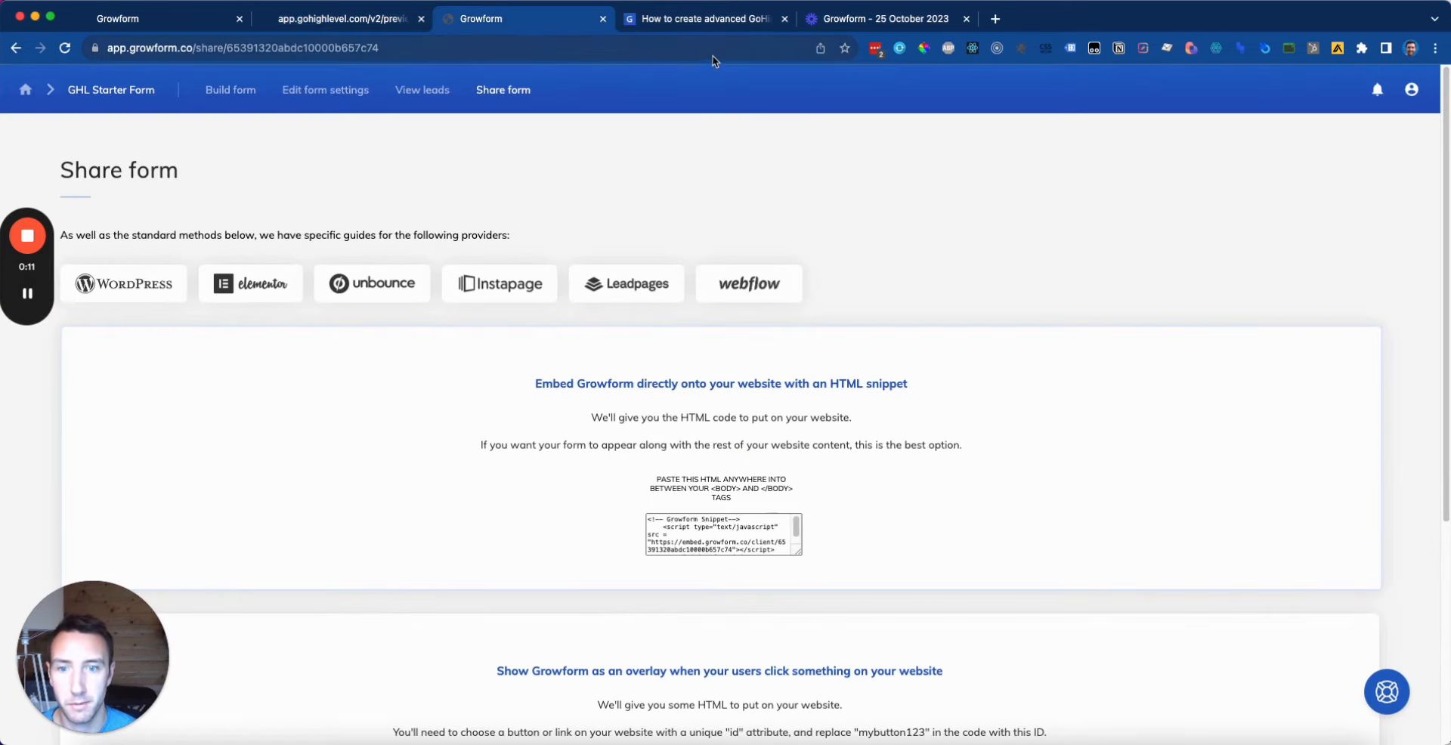
pyautogui.click(241, 91)
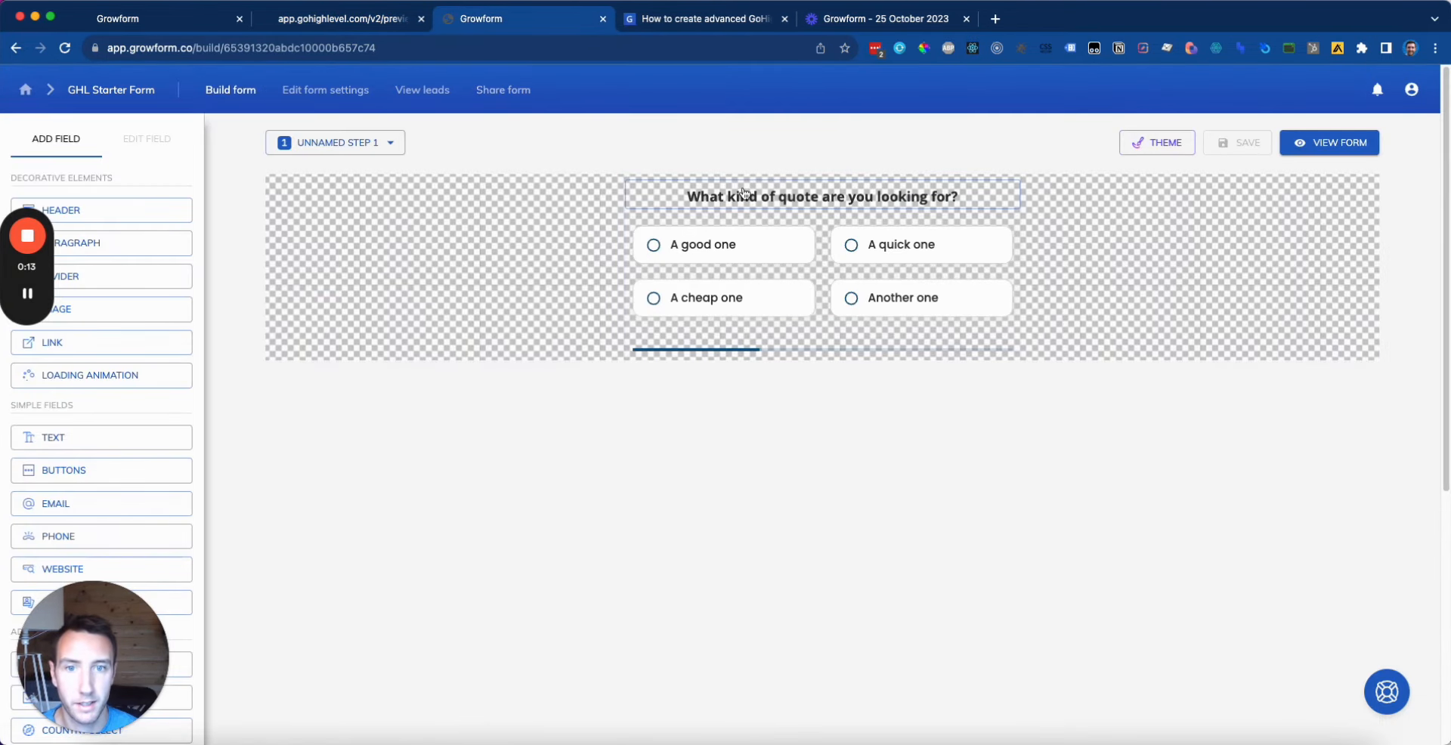
pyautogui.click(744, 195)
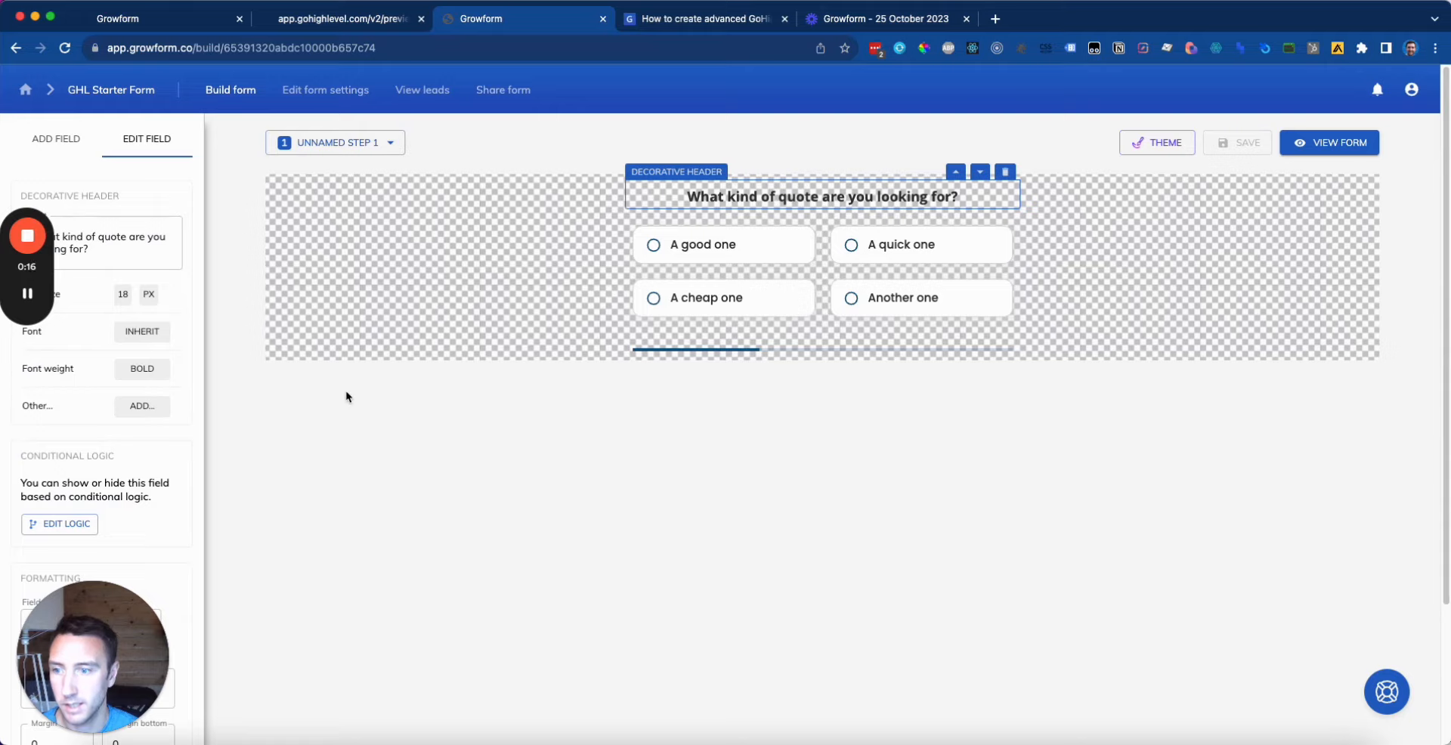
pyautogui.click(150, 408)
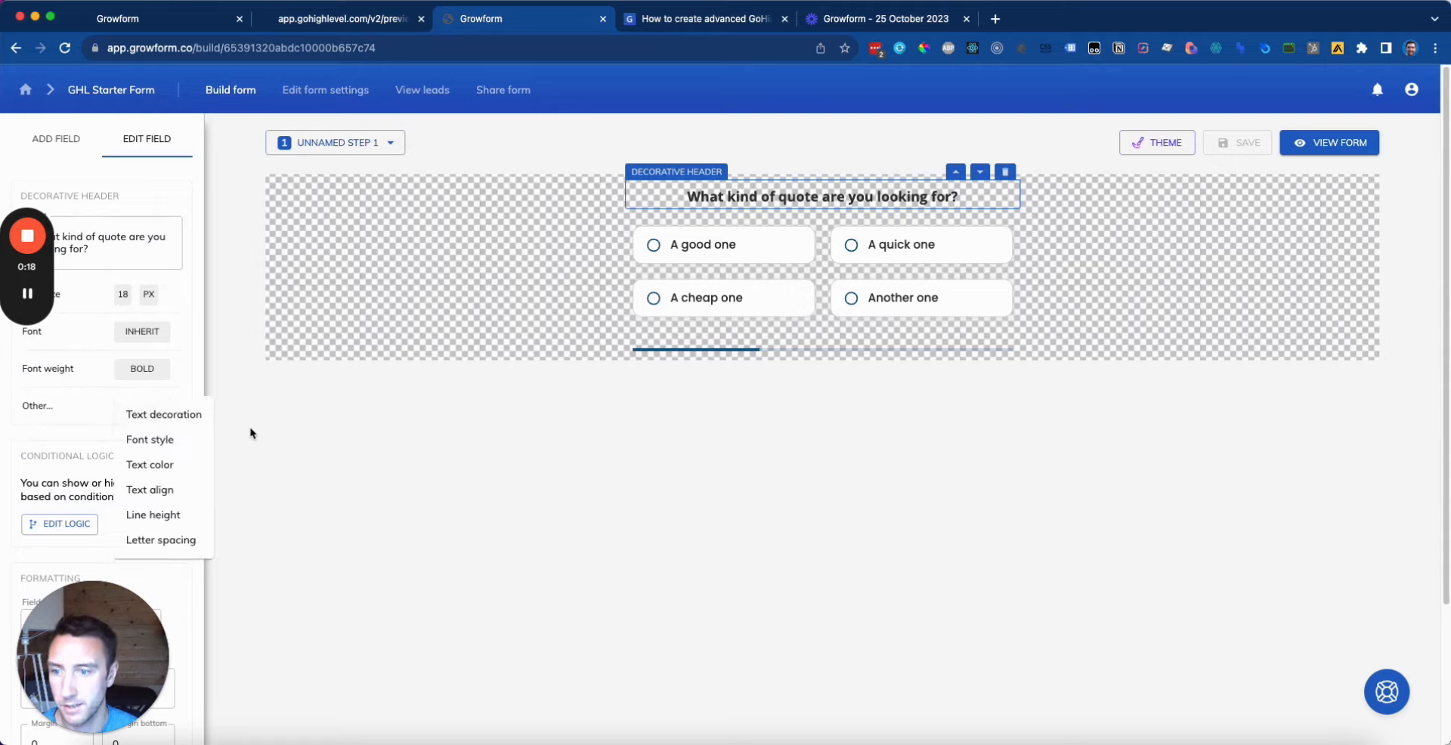
pyautogui.click(184, 488)
pyautogui.click(194, 412)
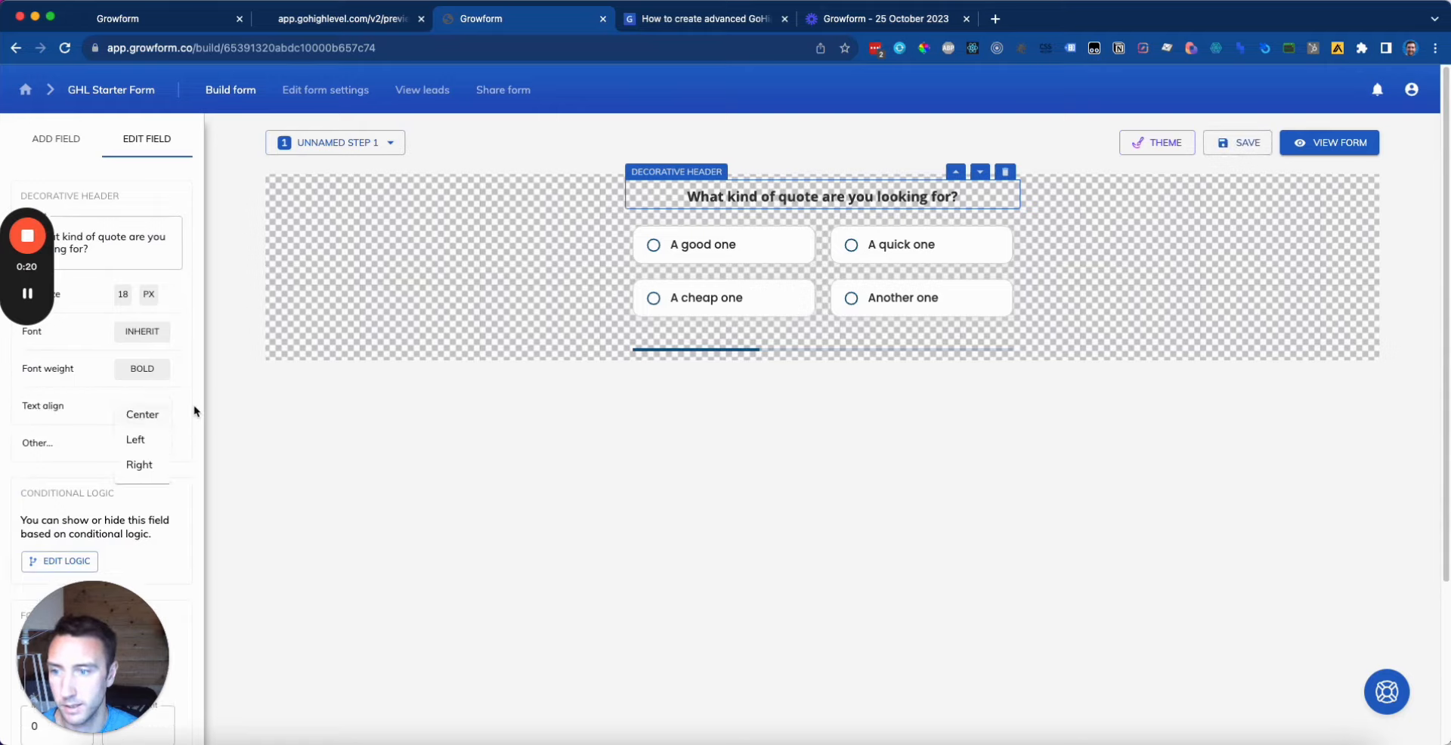
pyautogui.click(147, 441)
pyautogui.click(1166, 458)
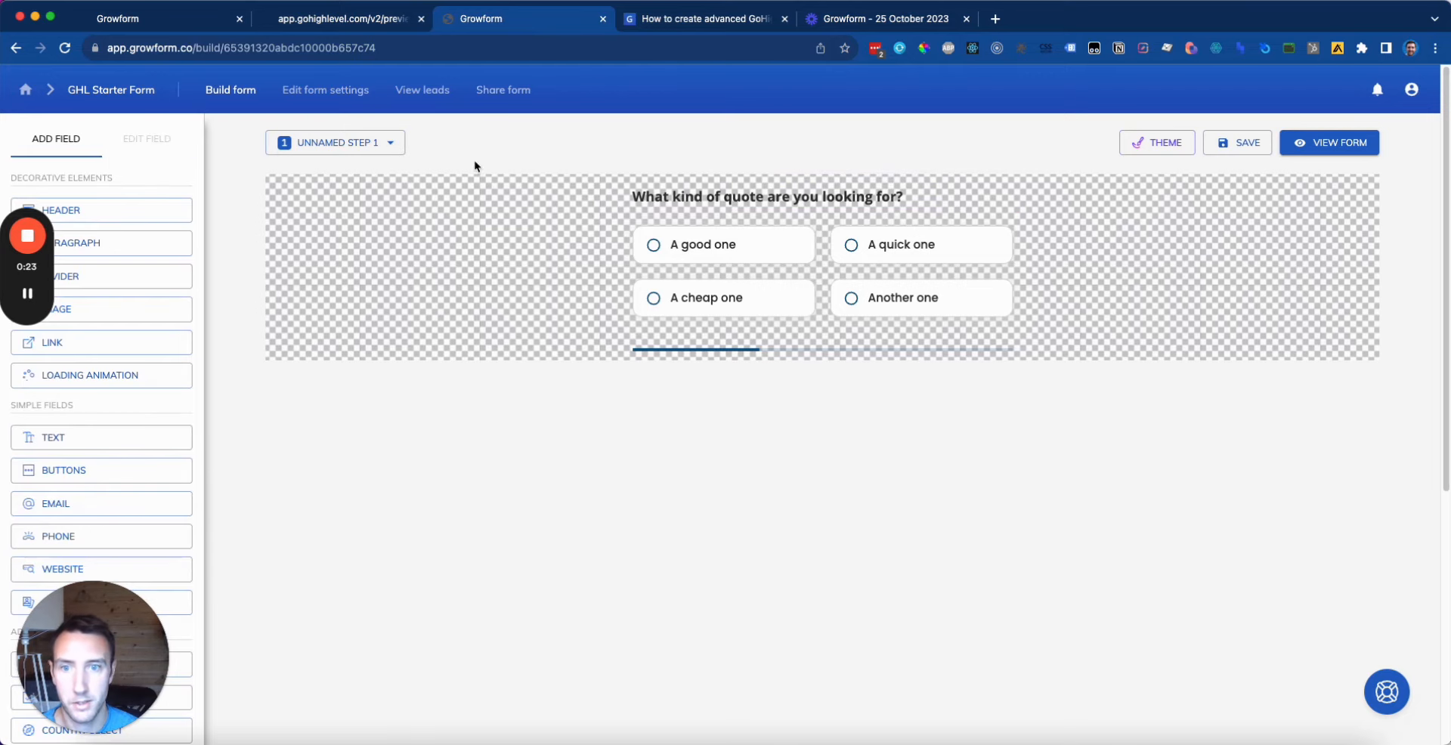
# Step: Left-align the step 2 contact question header and save the form
pyautogui.click(382, 142)
pyautogui.click(389, 202)
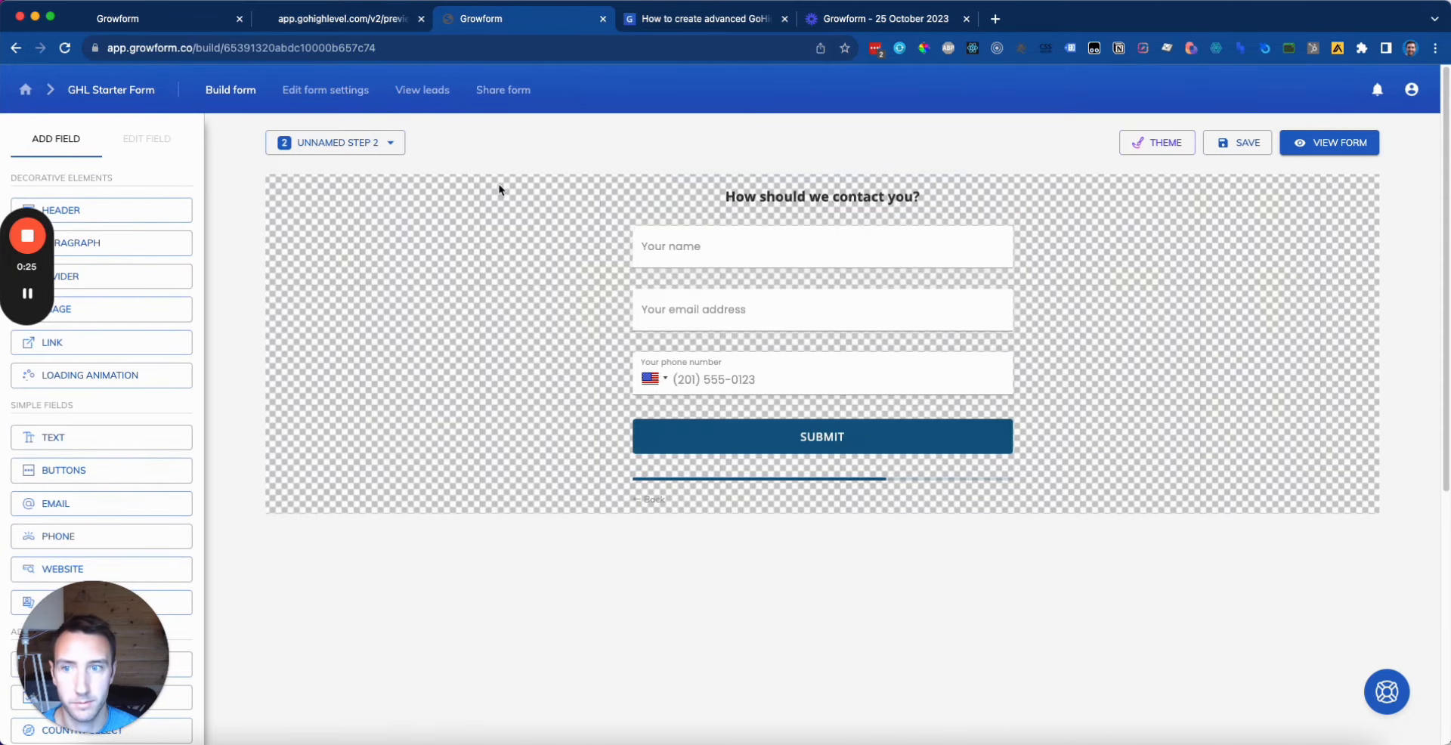
pyautogui.click(767, 200)
pyautogui.click(142, 405)
pyautogui.click(178, 495)
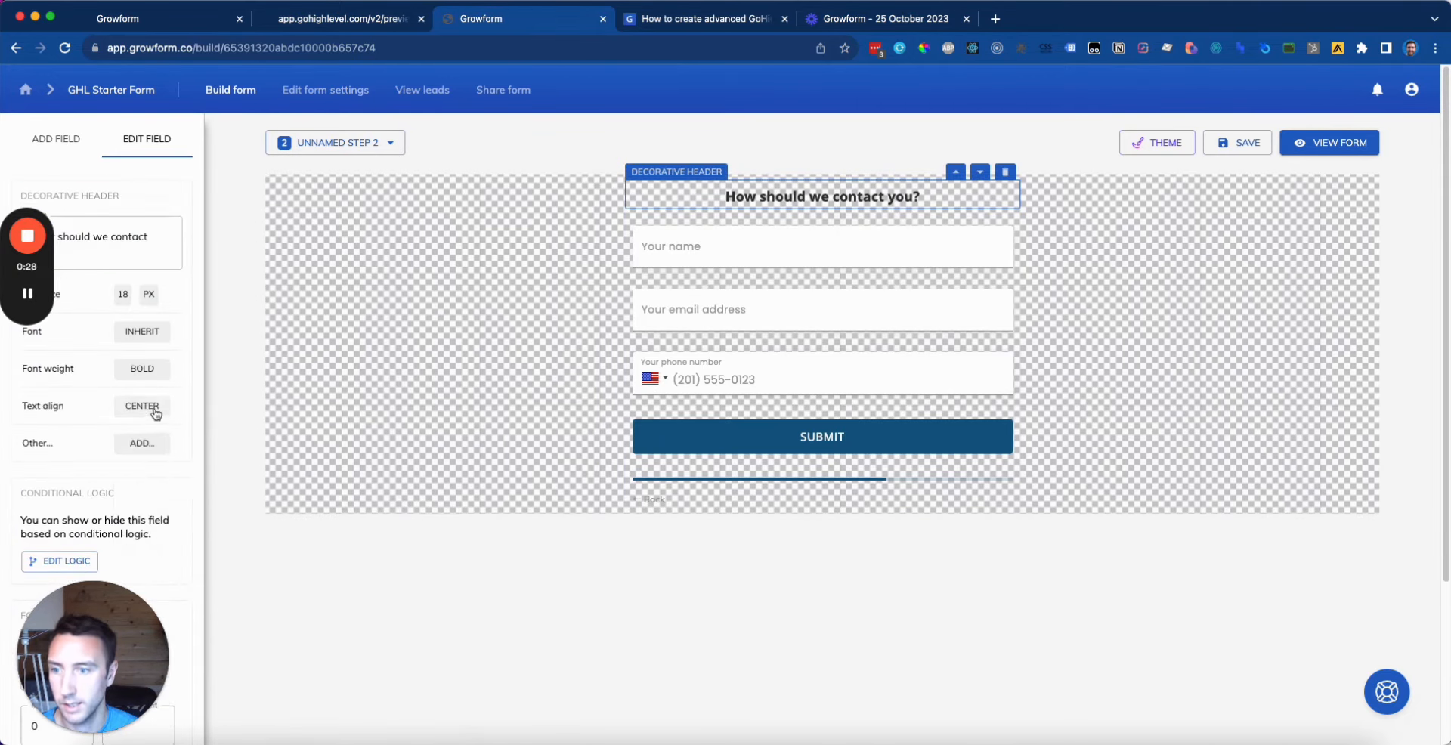
pyautogui.click(142, 405)
pyautogui.click(139, 439)
pyautogui.click(1244, 150)
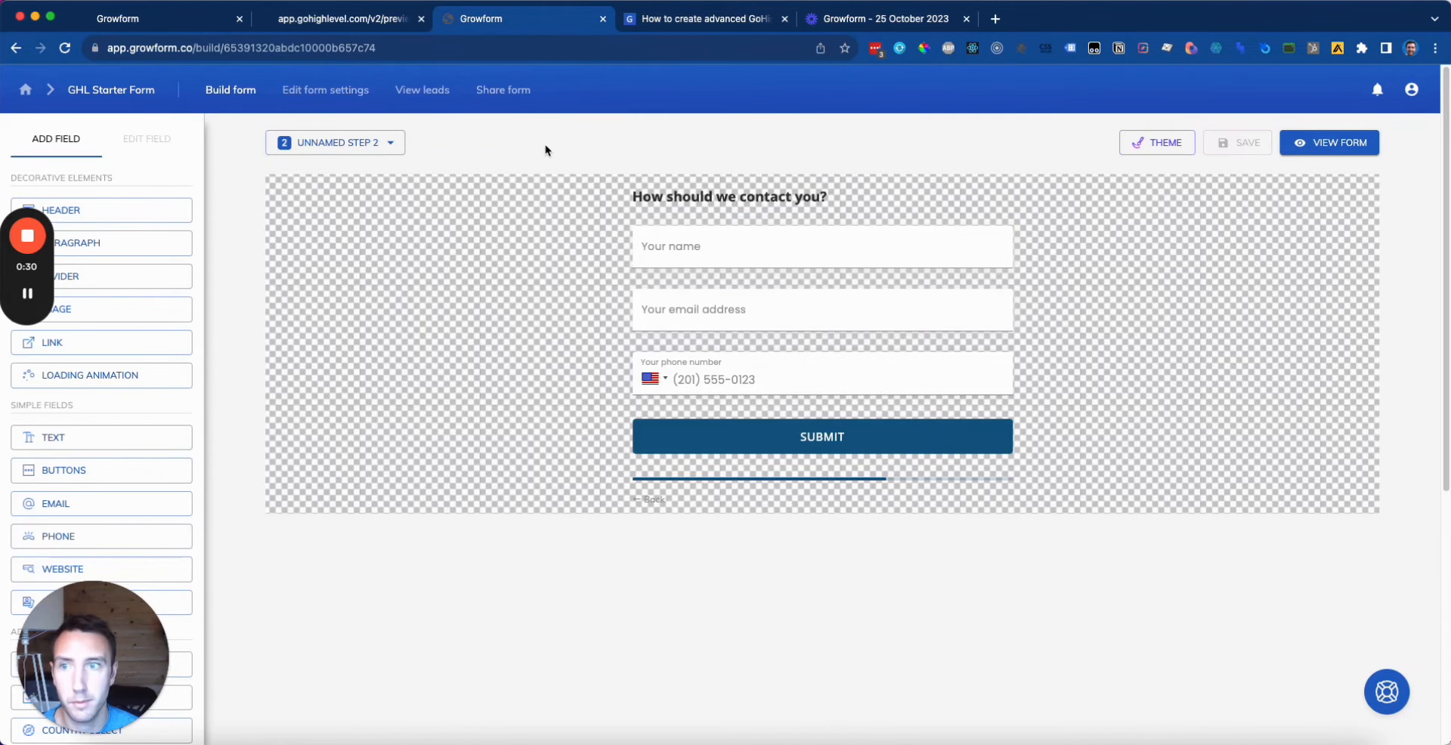
pyautogui.click(331, 18)
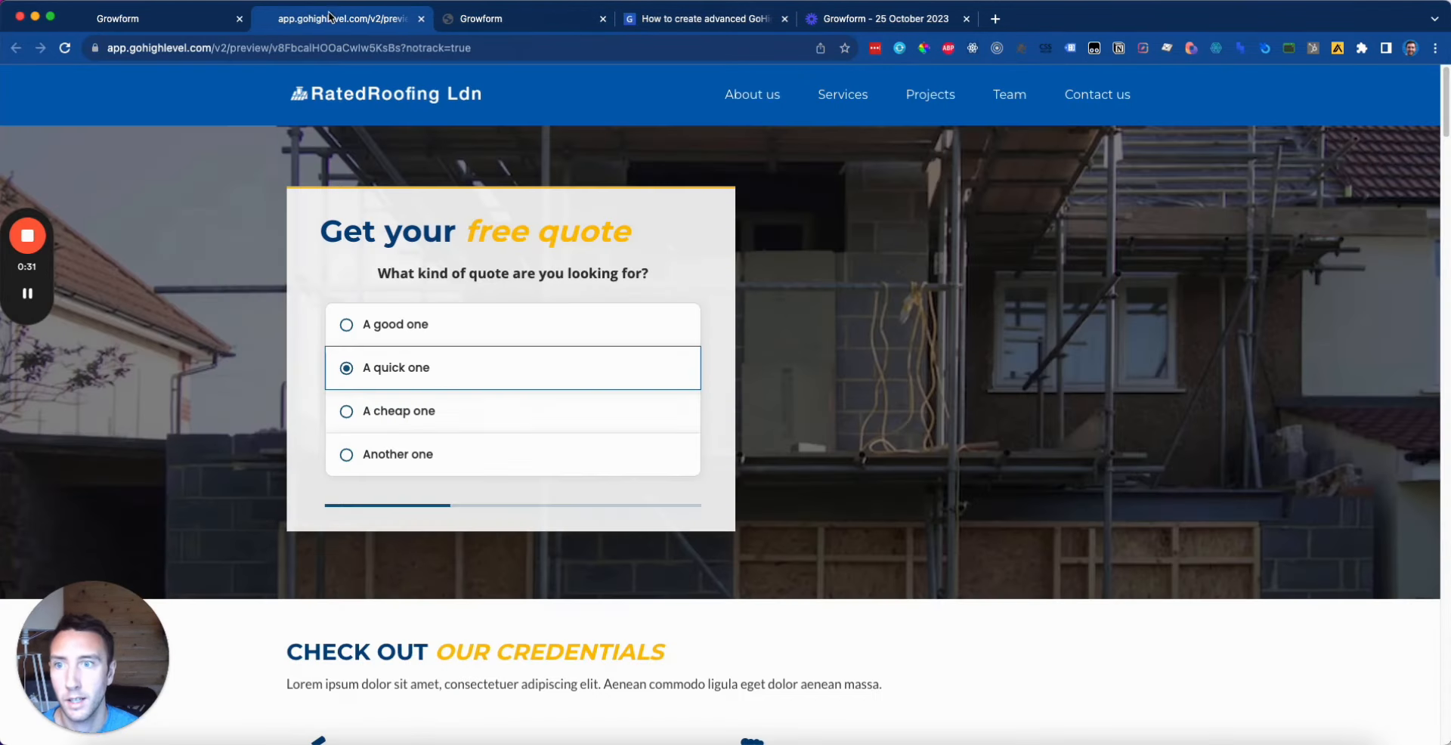
# Step: Reload the GoHighLevel preview to check the left-aligned question, then return to Growform
pyautogui.click(72, 50)
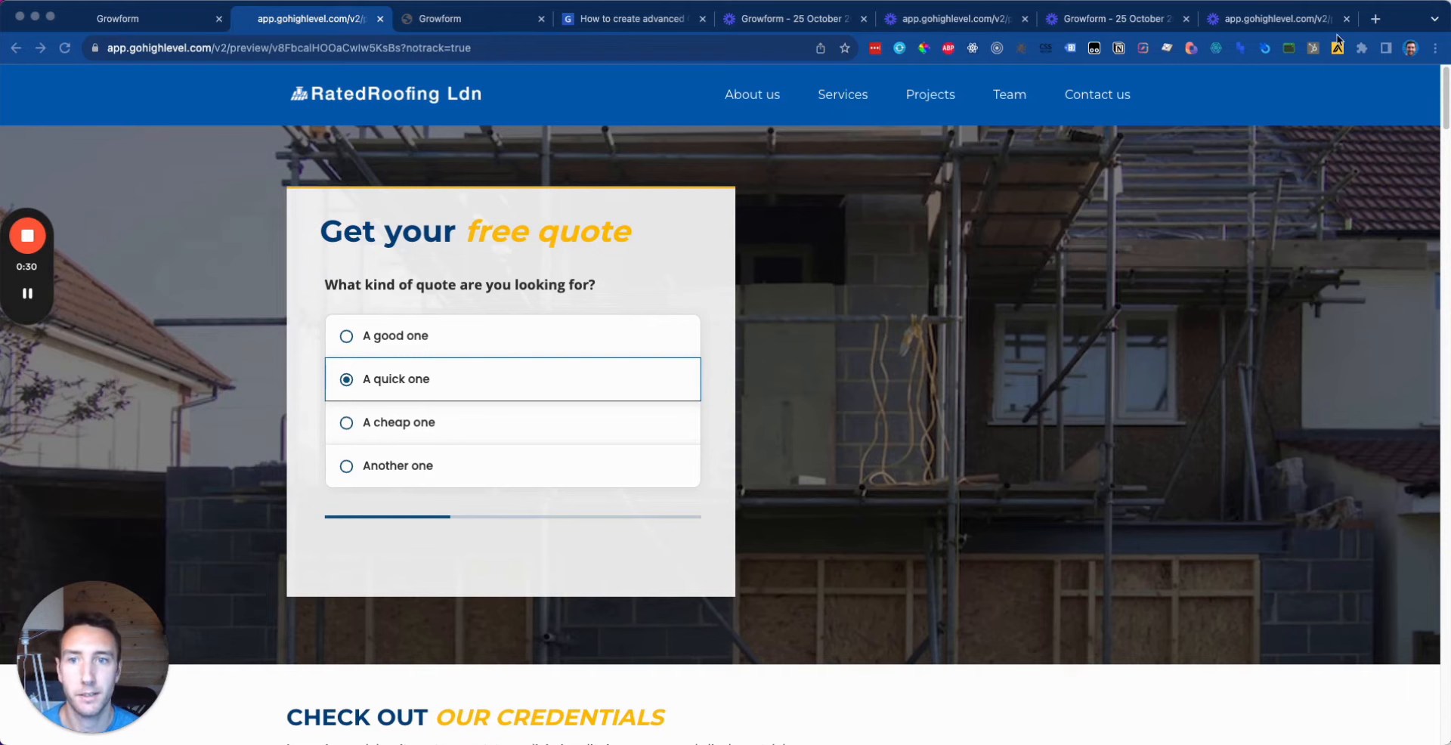
pyautogui.click(442, 22)
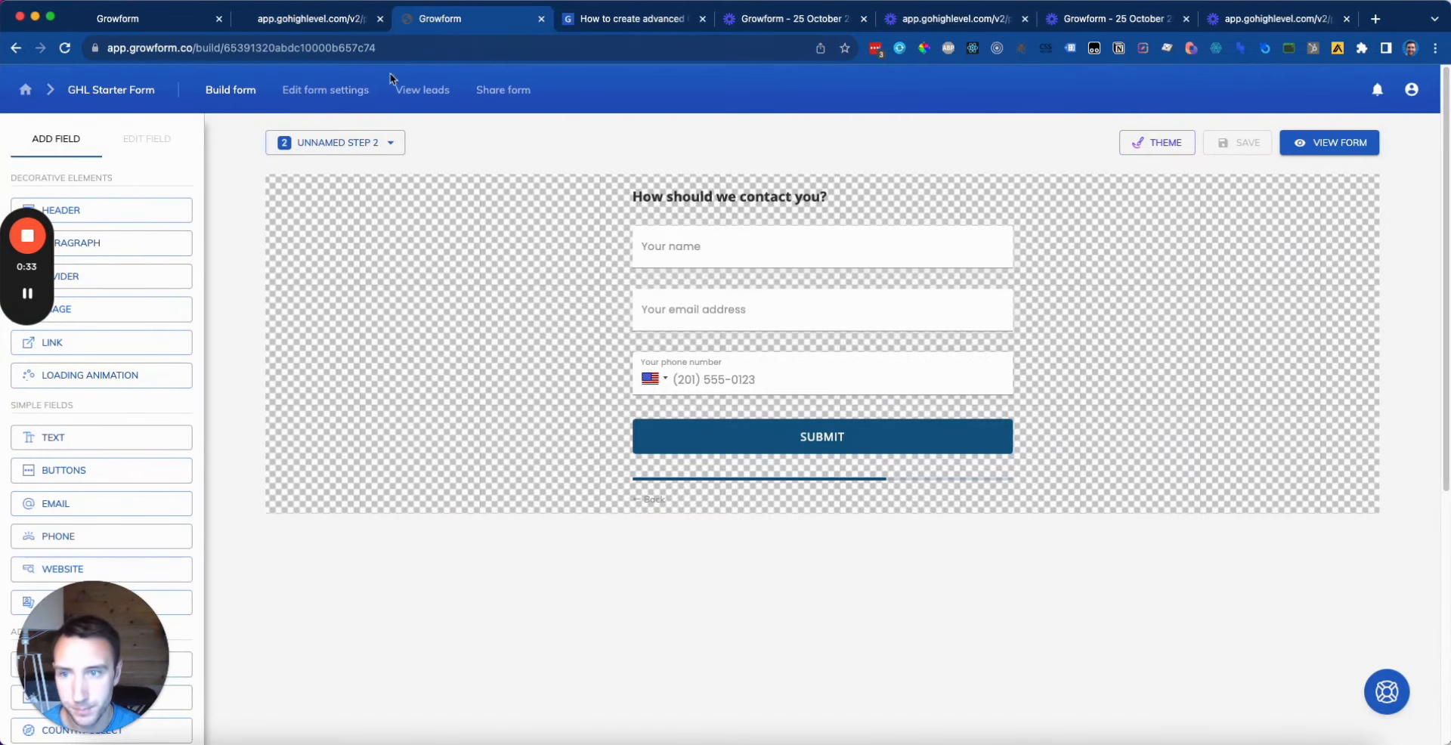
# Step: Select step 1's quote header, then bring up the roofing lead generation template for reference
pyautogui.click(390, 143)
pyautogui.click(324, 171)
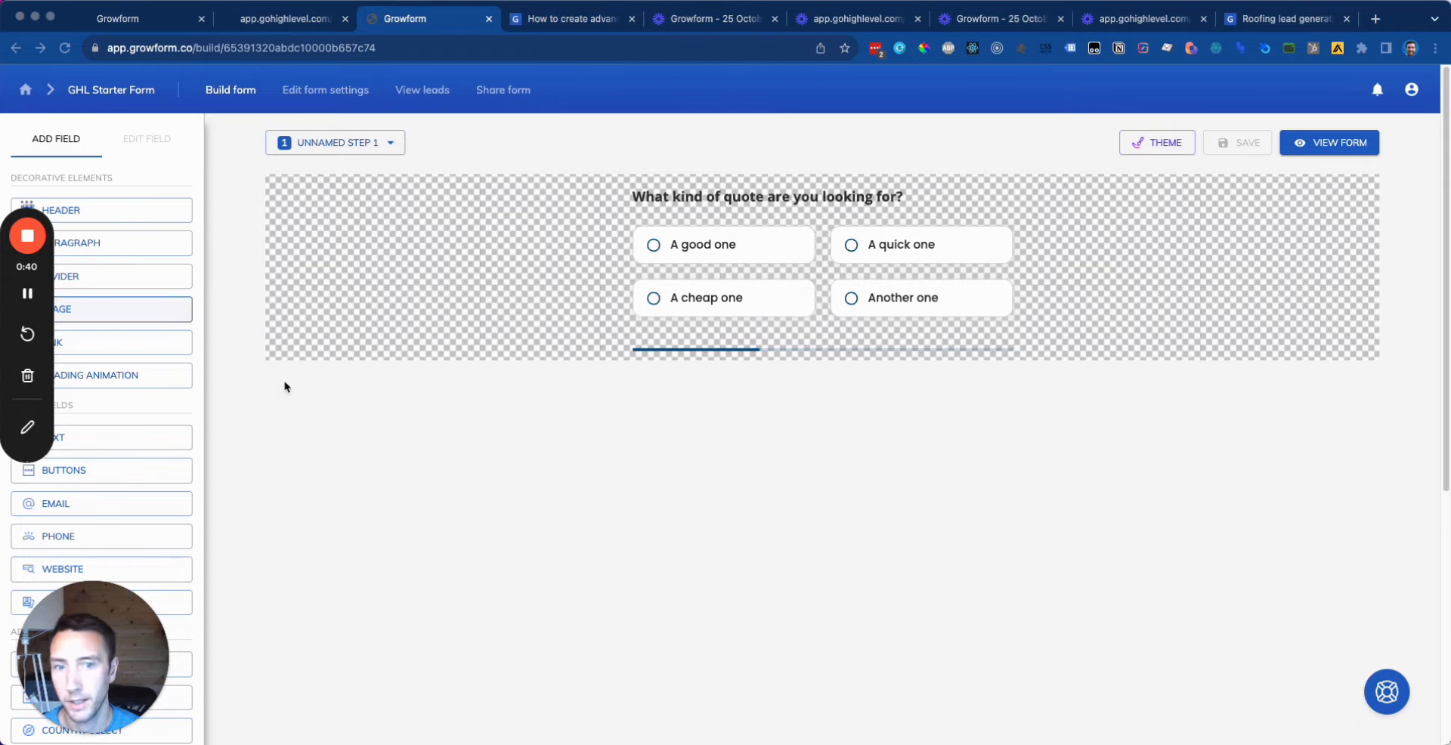
pyautogui.click(869, 196)
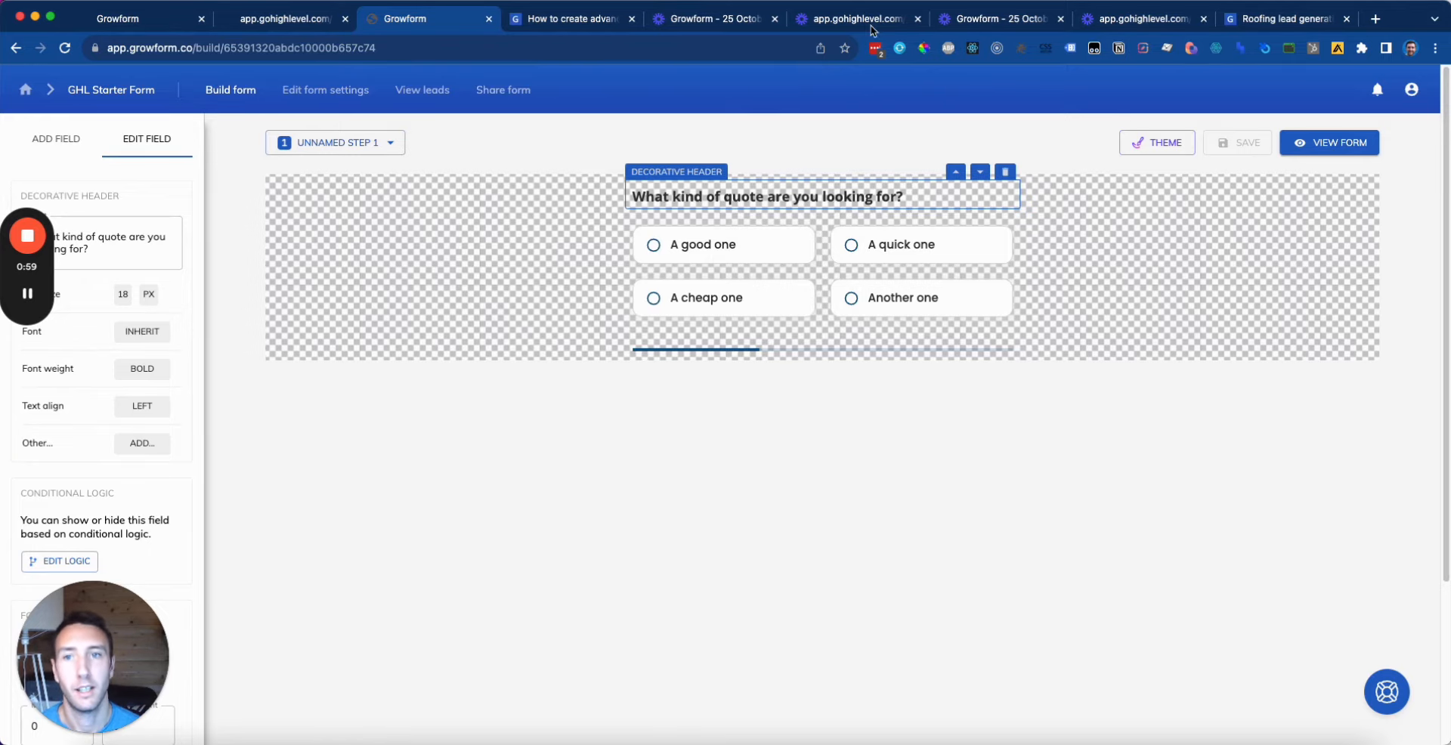
pyautogui.click(1285, 18)
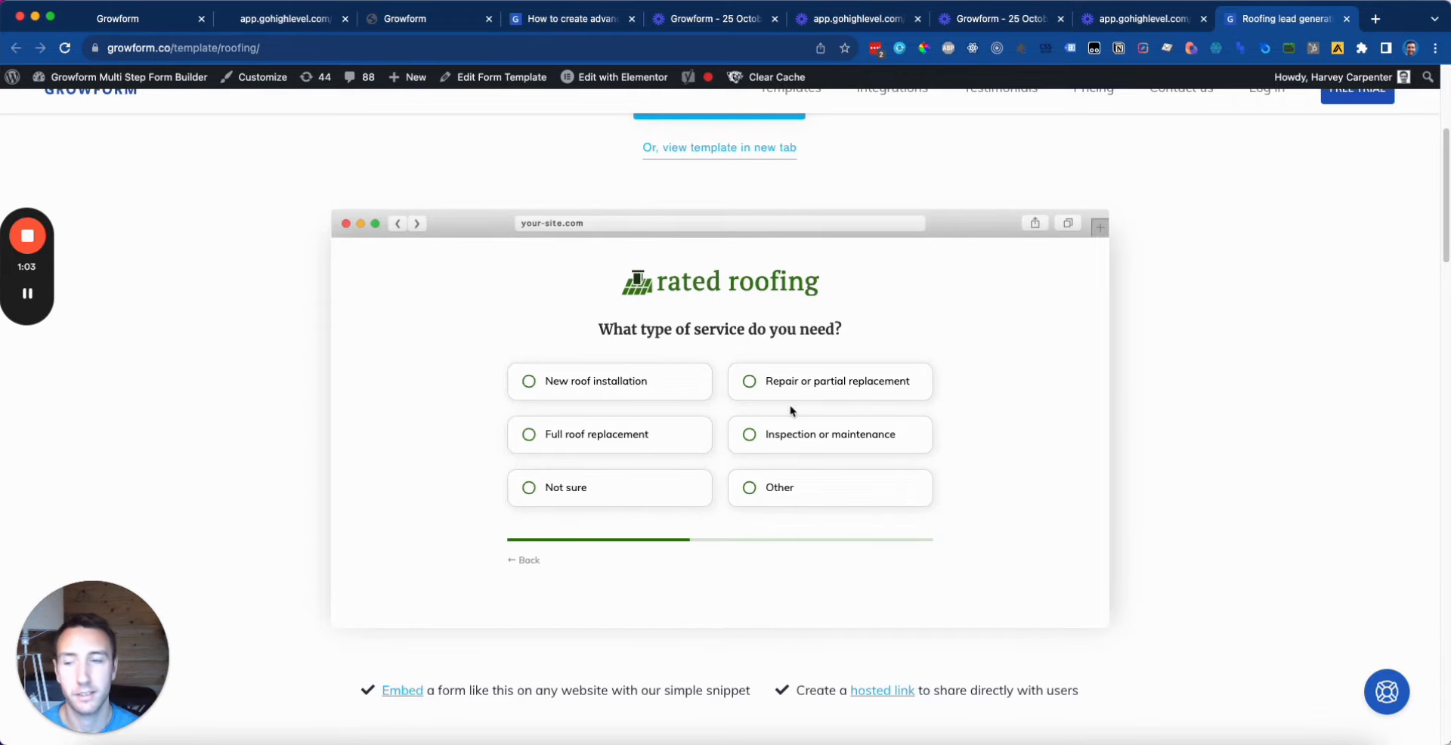
# Step: Look over the roofing template, then return to the Growform builder on step 1
pyautogui.scroll(4, 763, 393)
pyautogui.scroll(-4, 756, 249)
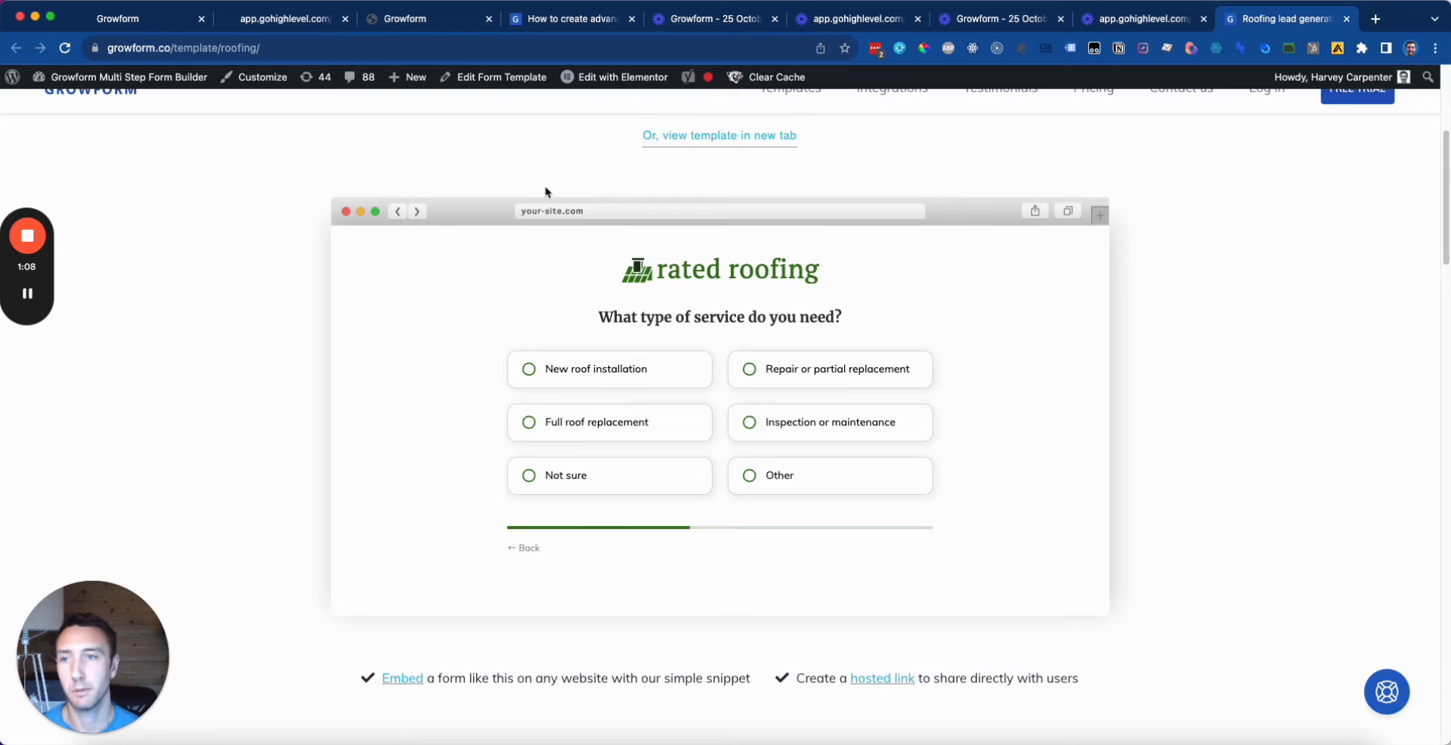
pyautogui.click(276, 17)
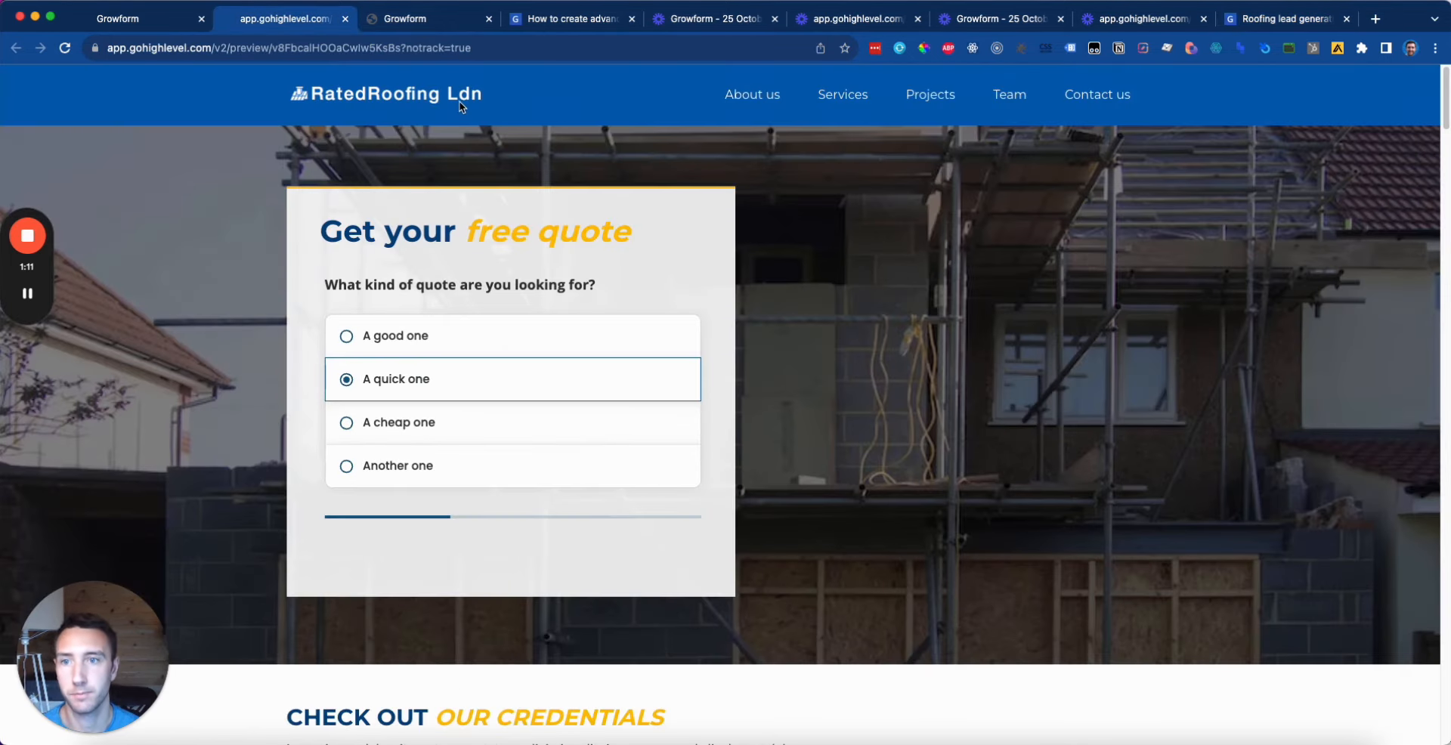
pyautogui.click(419, 21)
pyautogui.click(103, 240)
# Step: Change the step 1 question to 'What type of service do you need'
pyautogui.click(879, 420)
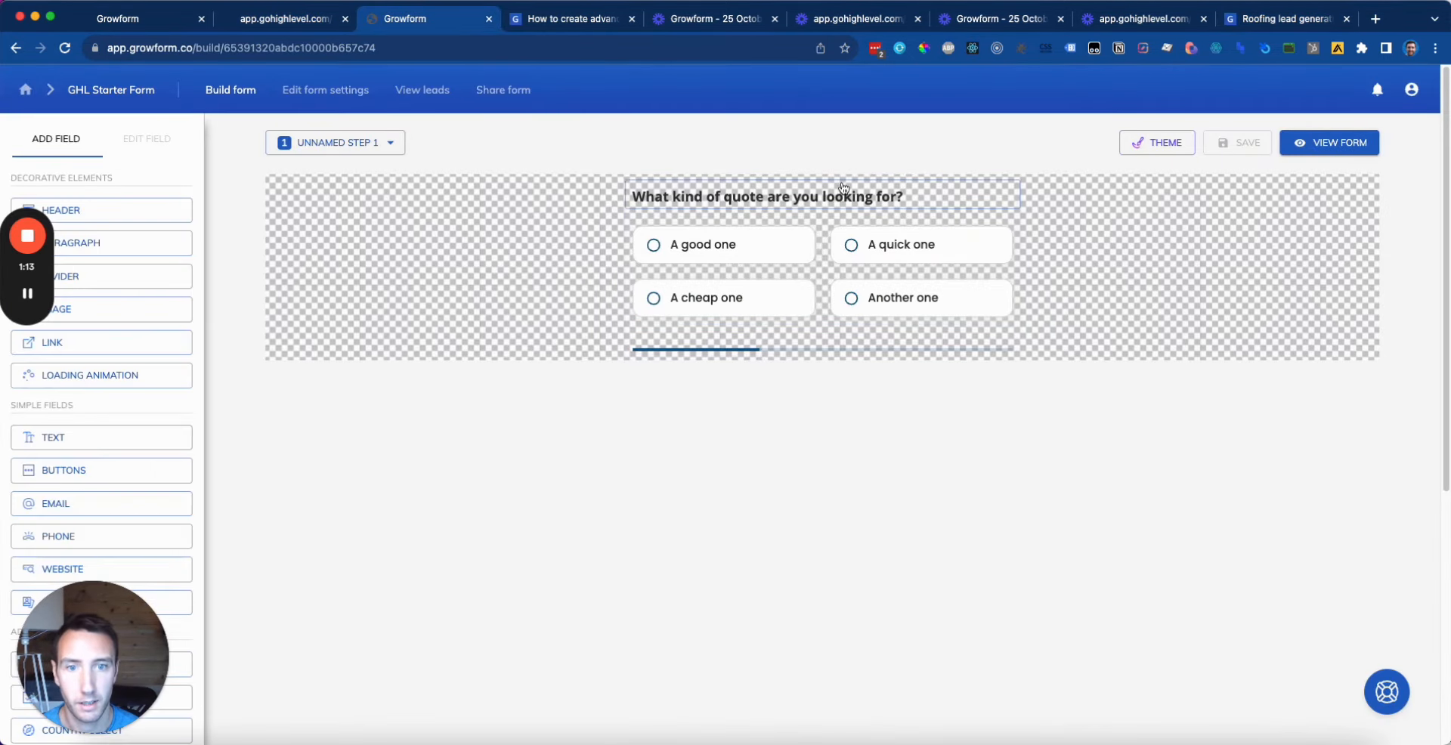
pyautogui.click(843, 189)
pyautogui.click(121, 246)
pyautogui.press('super+a')
pyautogui.write('What ty')
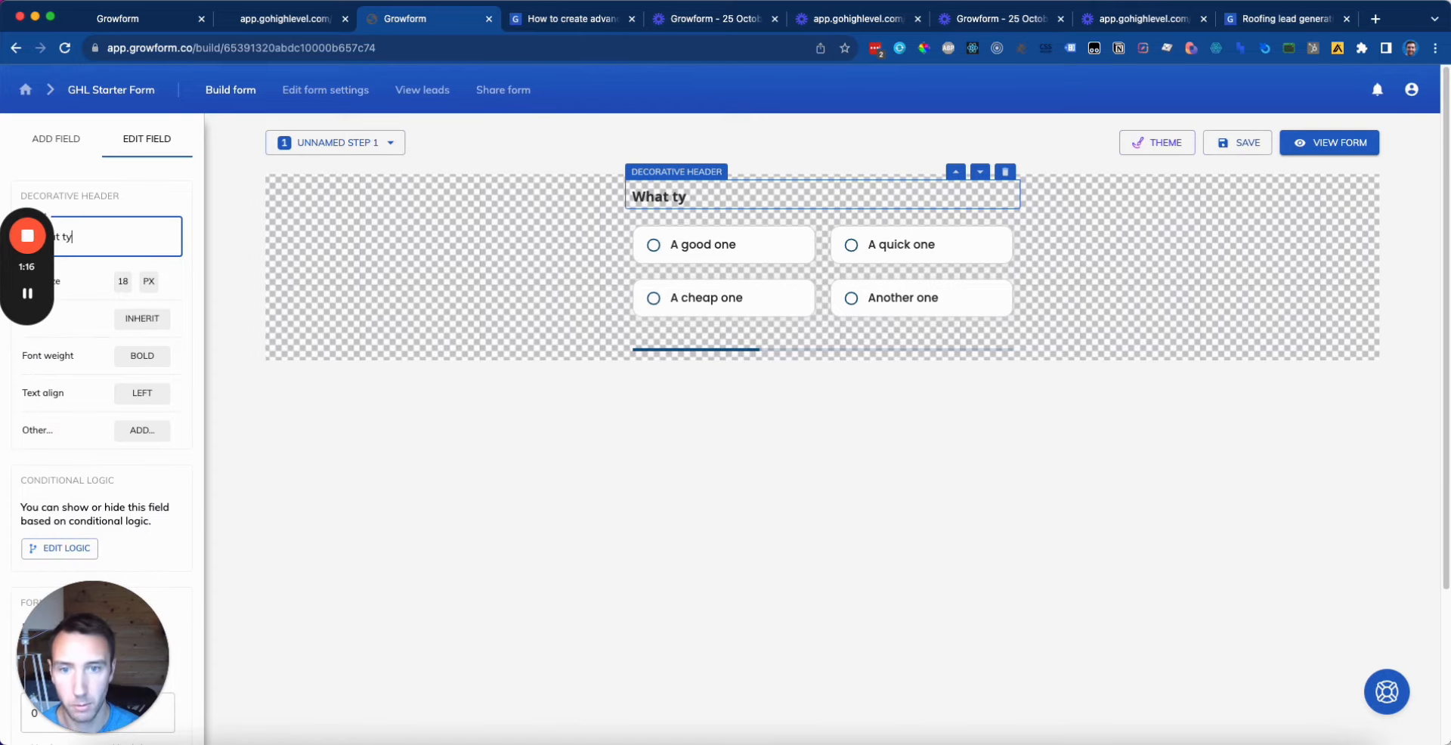
pyautogui.write('pe of service do you need?')
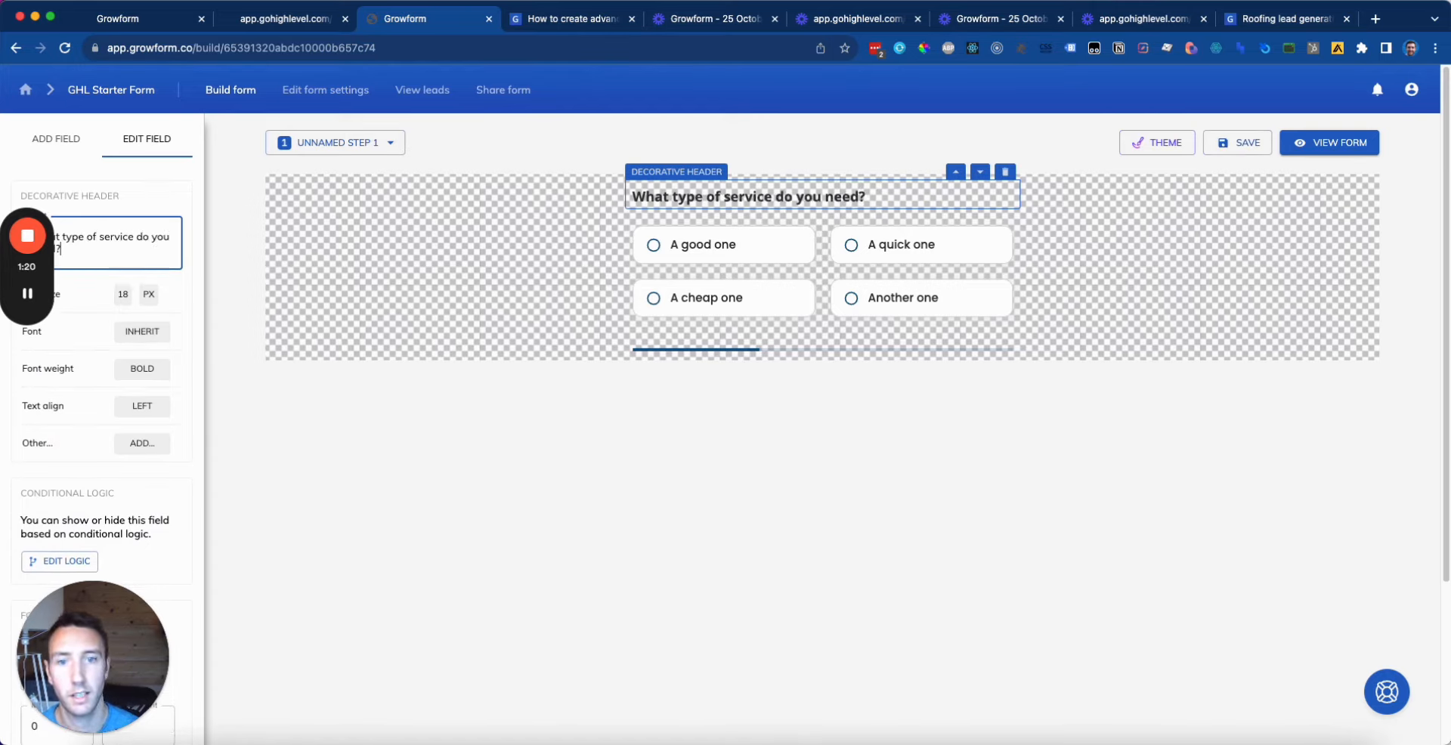
# Step: Rename the buttons field 'Type of service' with its name hidden, and edit its choices
pyautogui.click(882, 276)
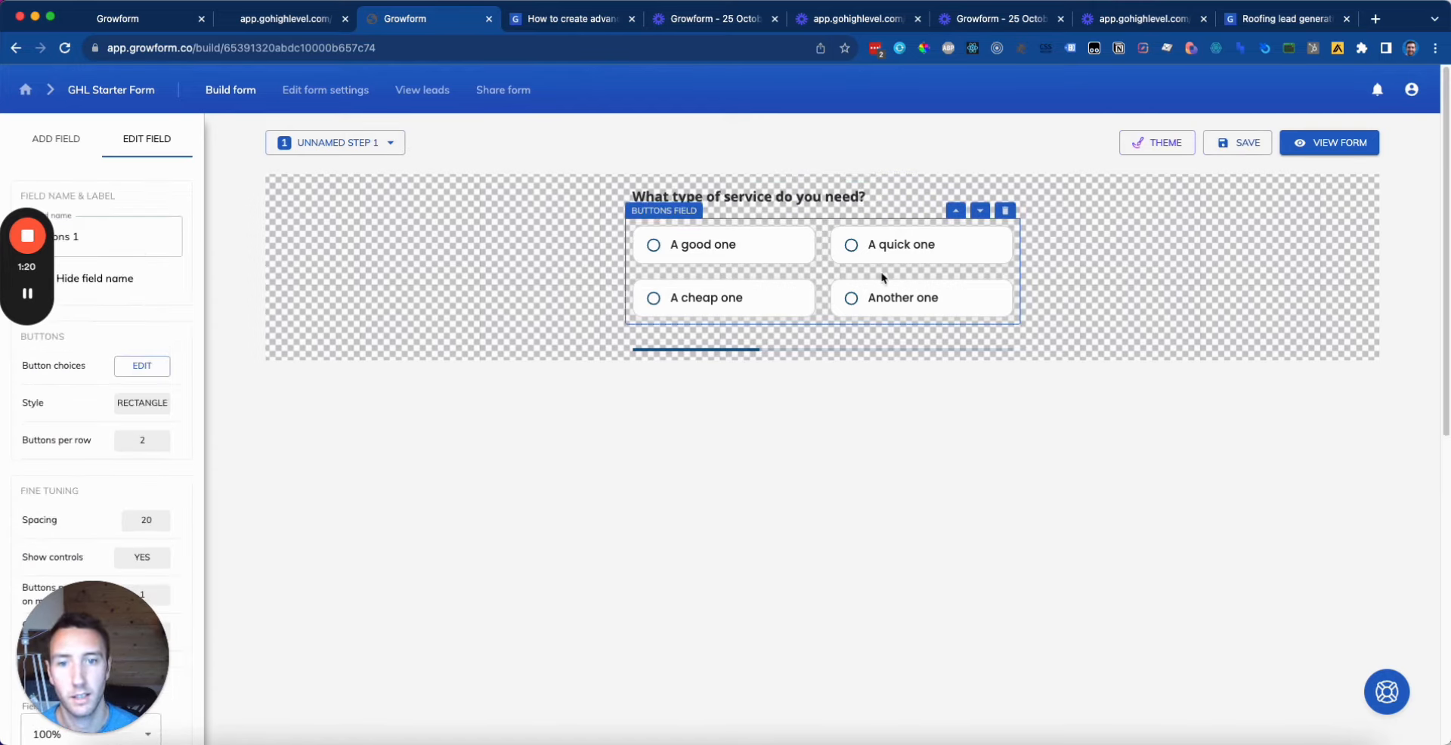
pyautogui.tripleClick(126, 238)
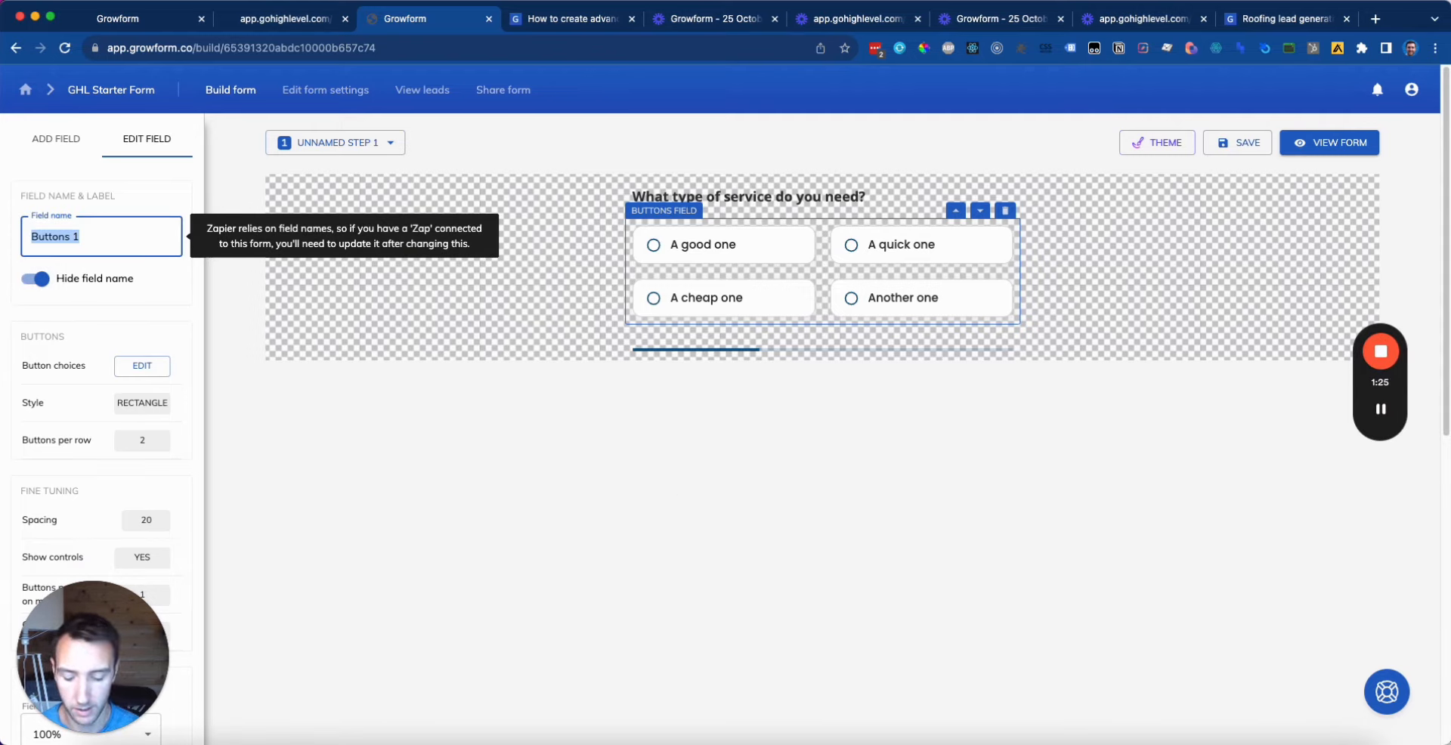
pyautogui.write('Type of service')
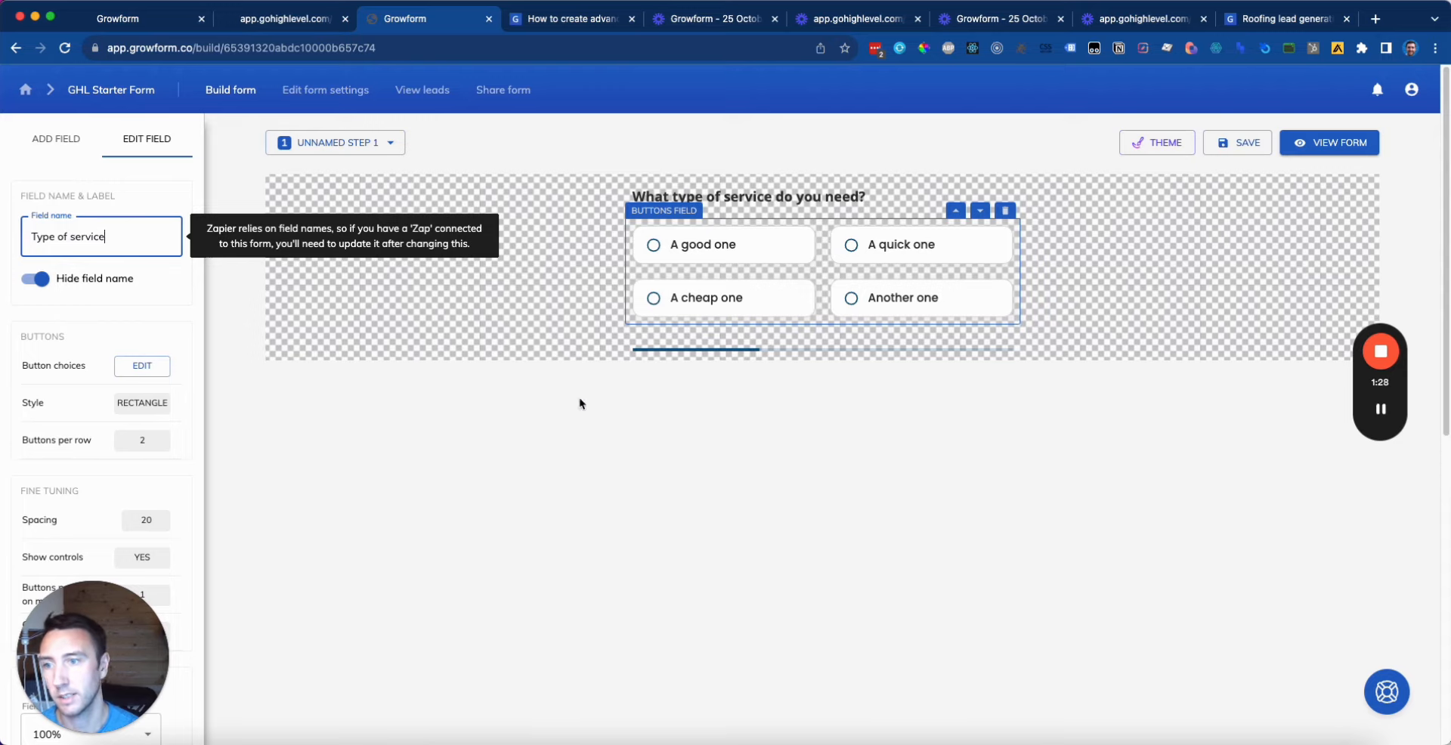
pyautogui.click(33, 280)
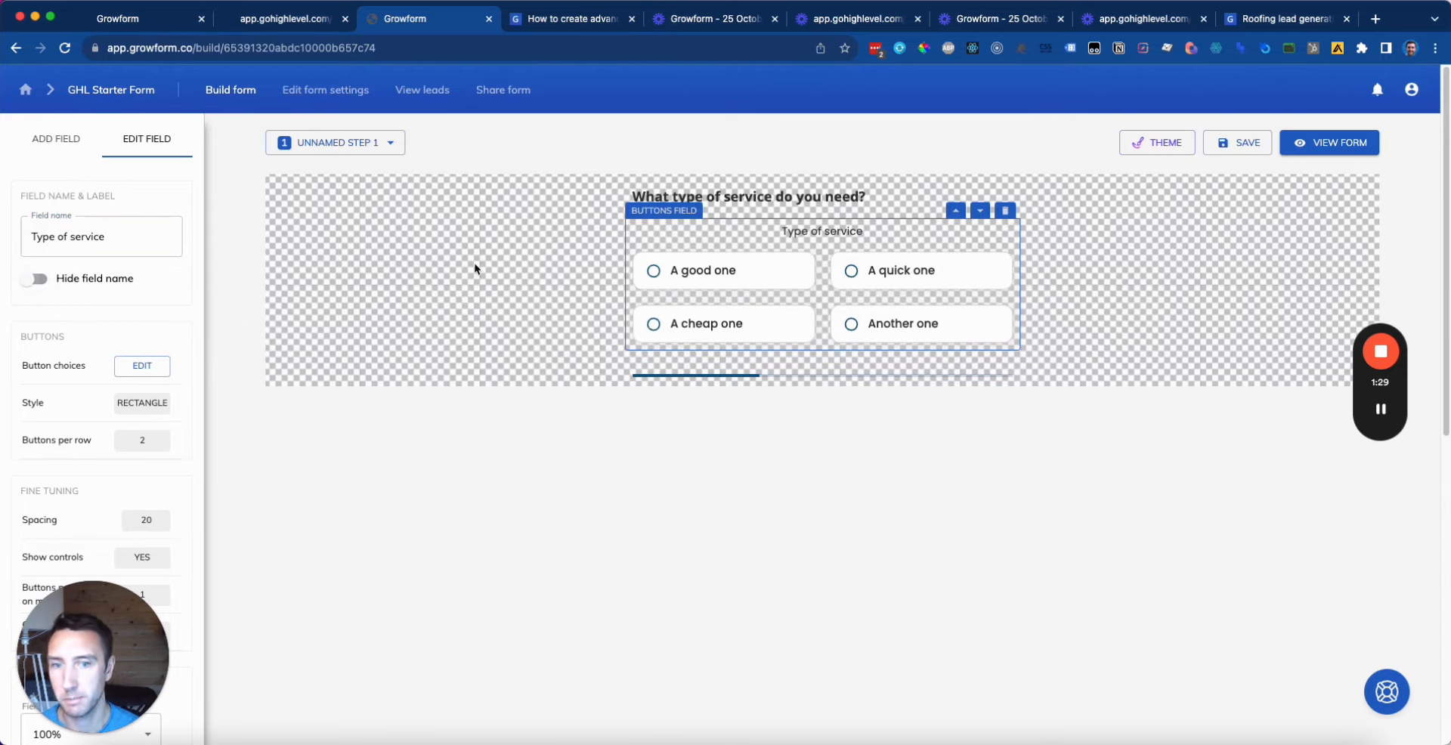
pyautogui.click(96, 281)
pyautogui.click(874, 346)
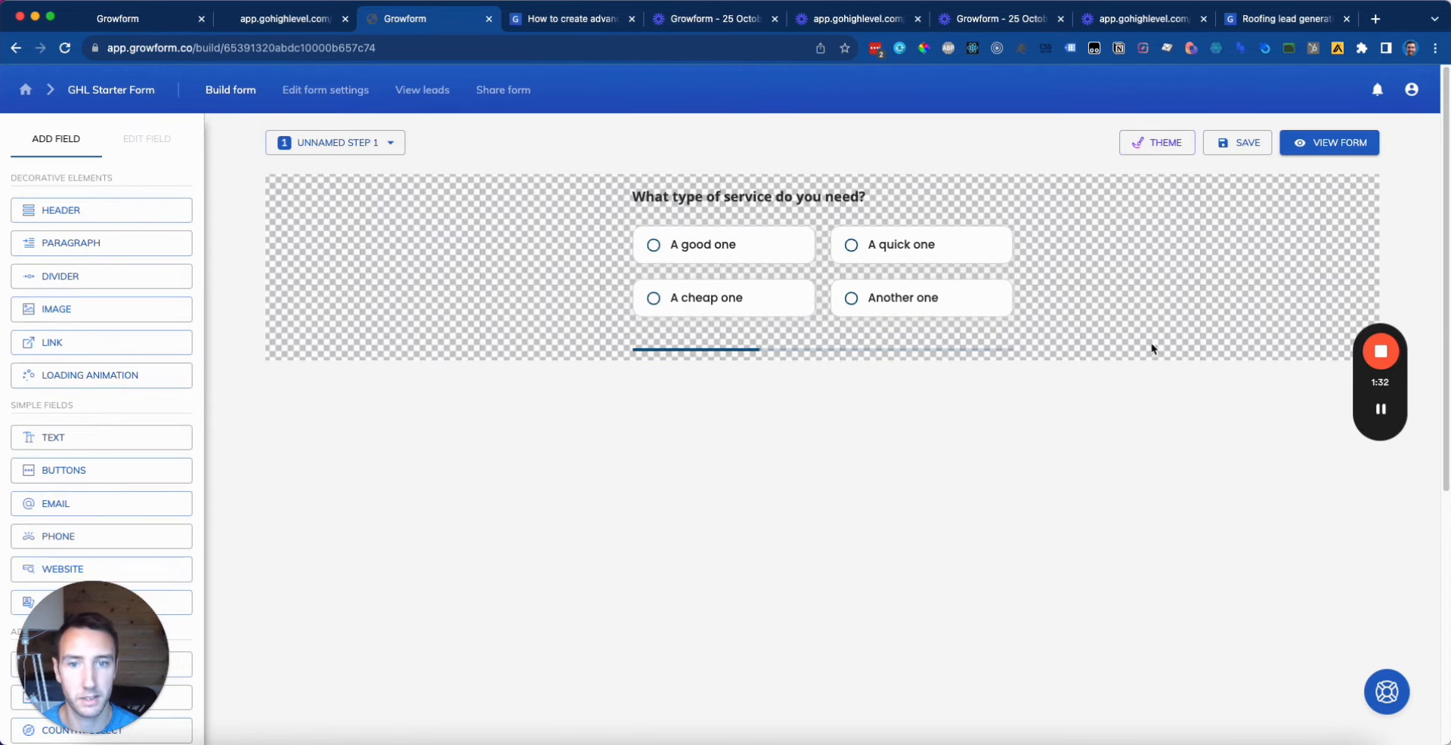
pyautogui.click(823, 312)
pyautogui.click(128, 363)
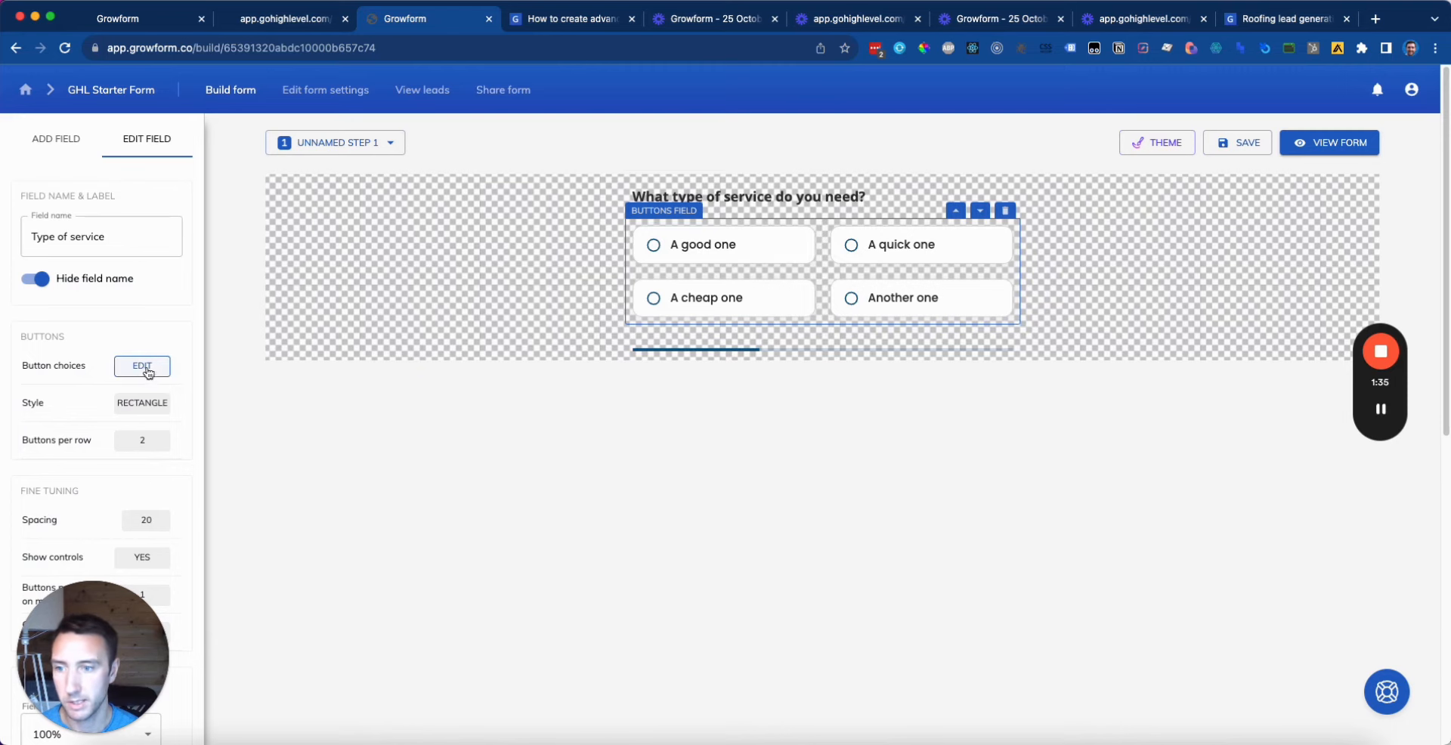
pyautogui.click(1315, 23)
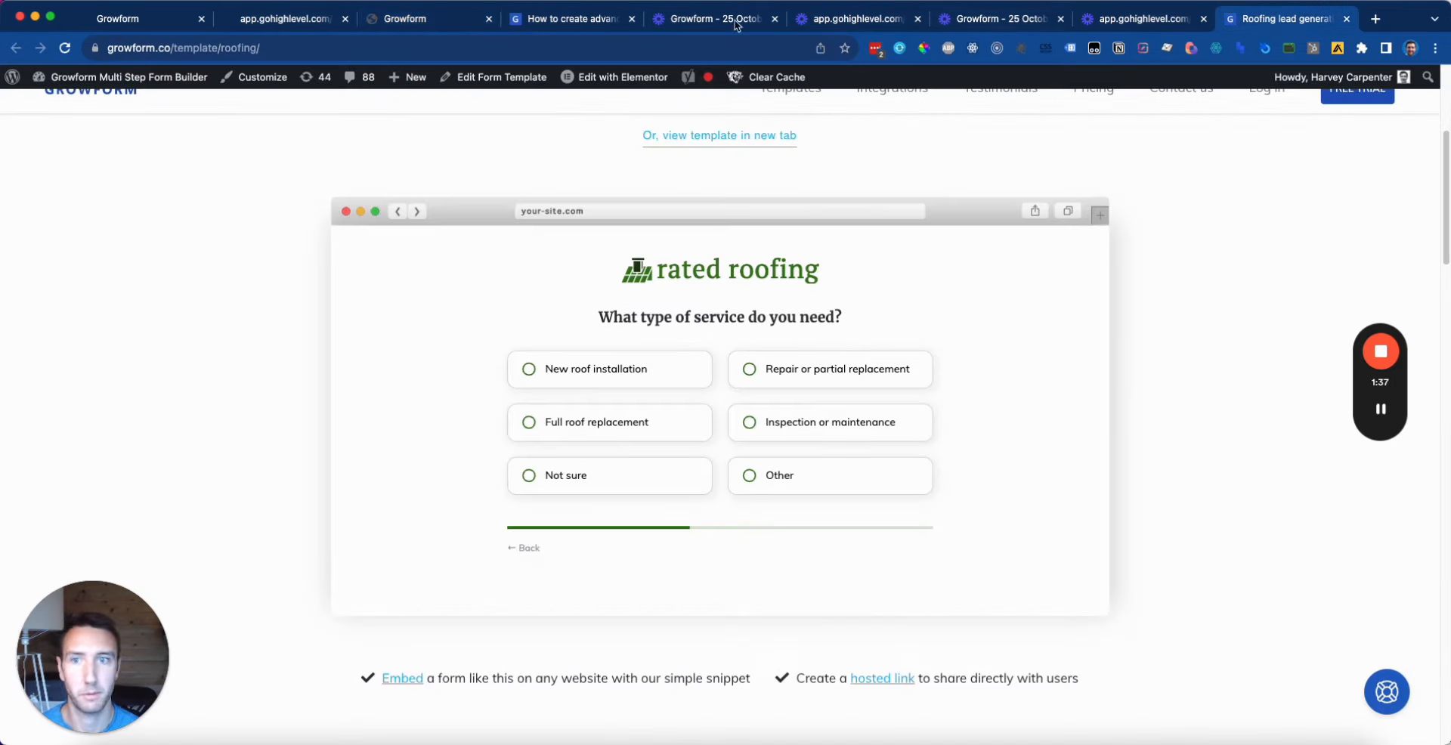
pyautogui.click(402, 25)
pyautogui.press('super+a')
# Step: Rename the first three choices to New roof installation, Repair or replacement, Full roof replacement
pyautogui.write('Ne')
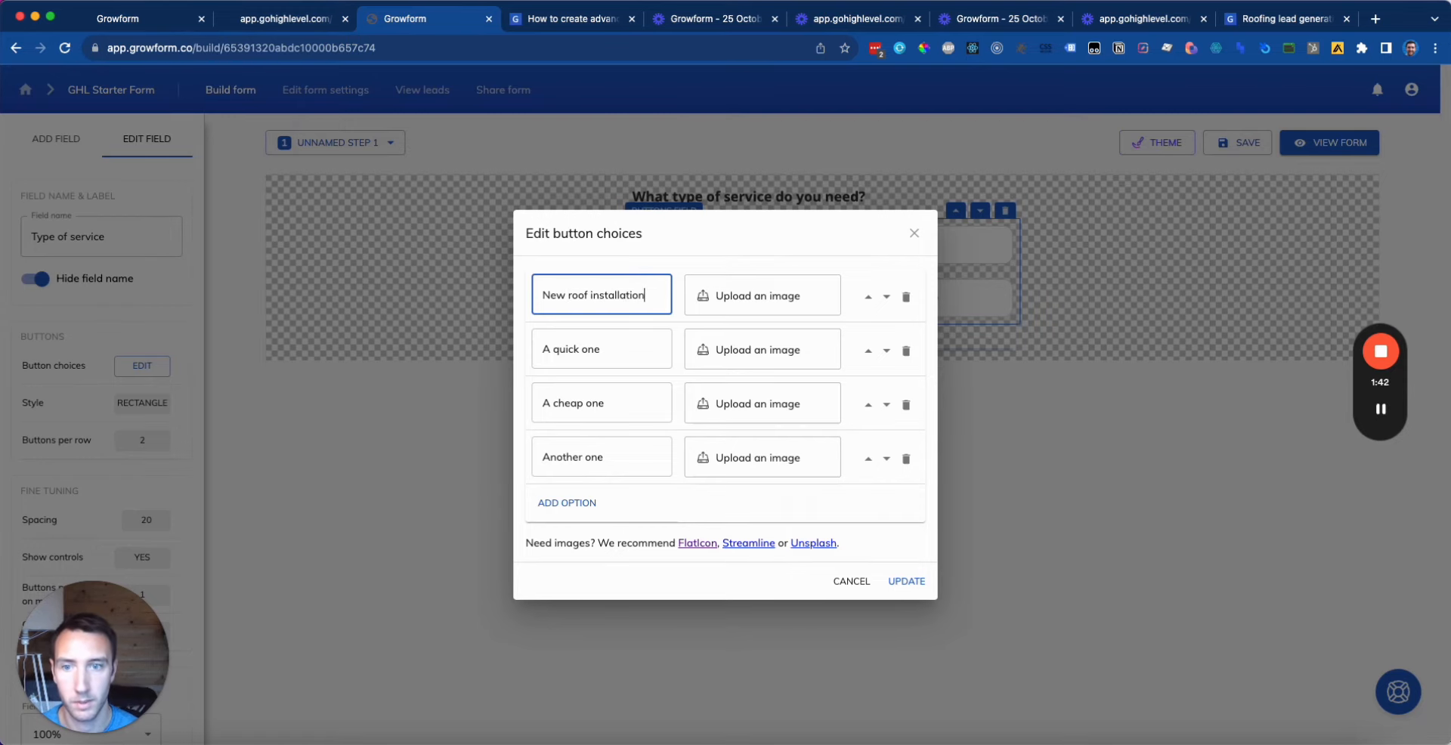
pyautogui.click(1334, 19)
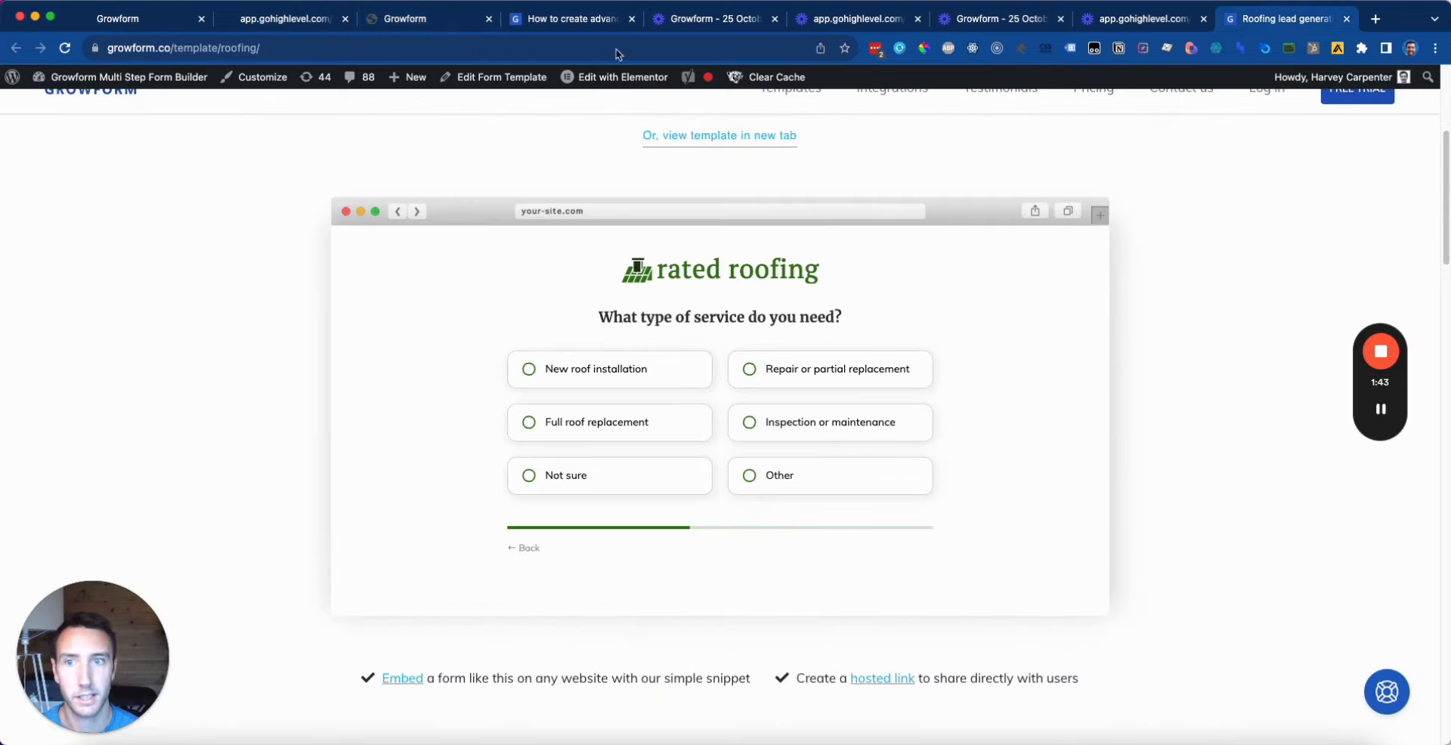
pyautogui.click(430, 19)
pyautogui.click(593, 355)
pyautogui.press('super+a')
pyautogui.write('R')
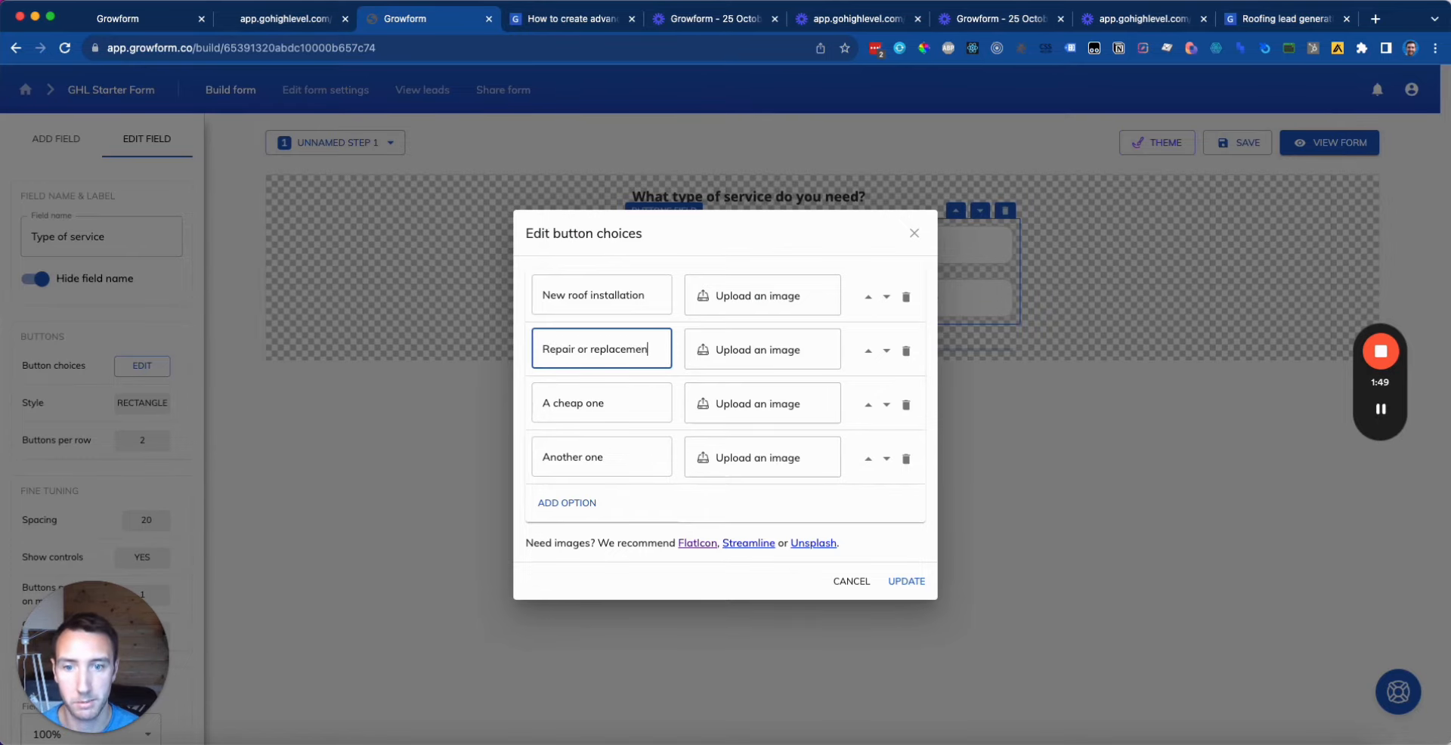
pyautogui.click(1258, 29)
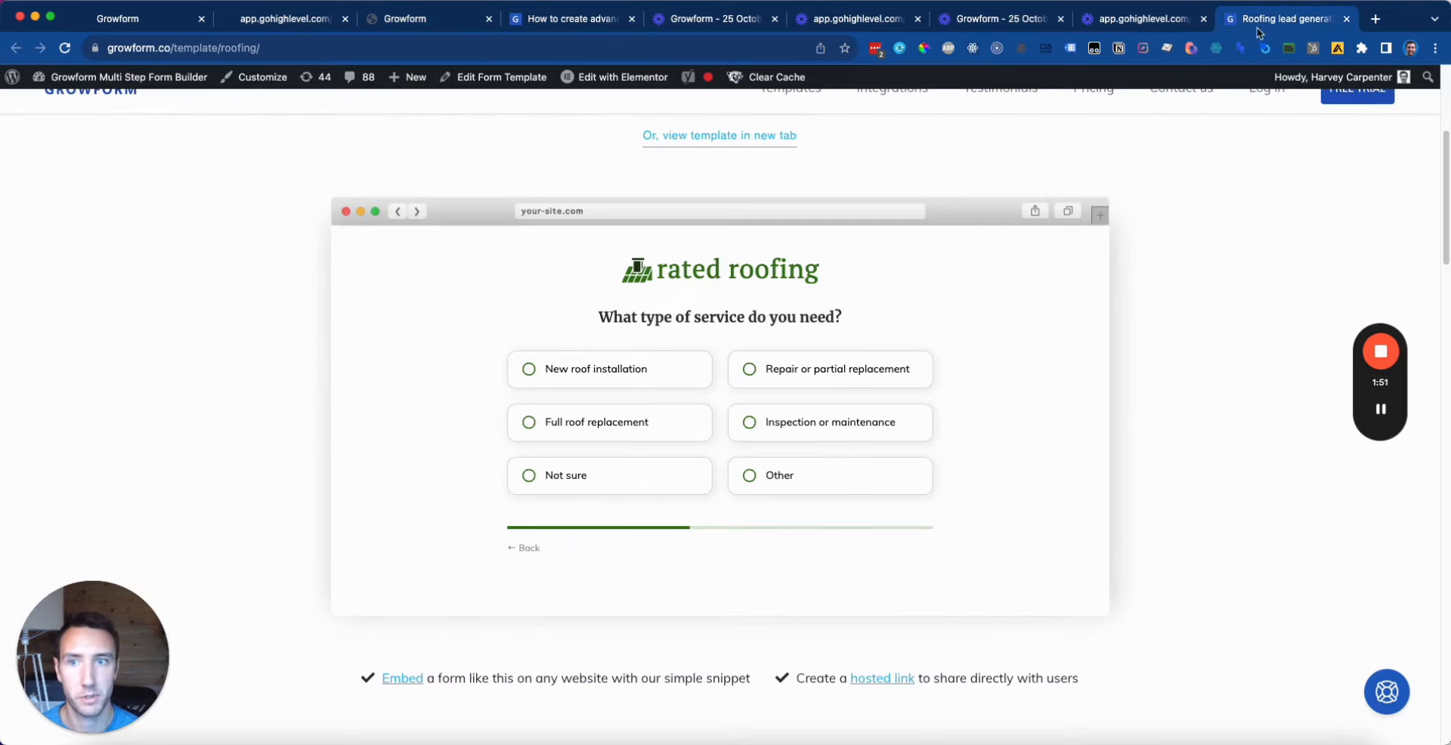
pyautogui.click(375, 27)
pyautogui.click(577, 401)
pyautogui.press('super+a')
pyautogui.write('F')
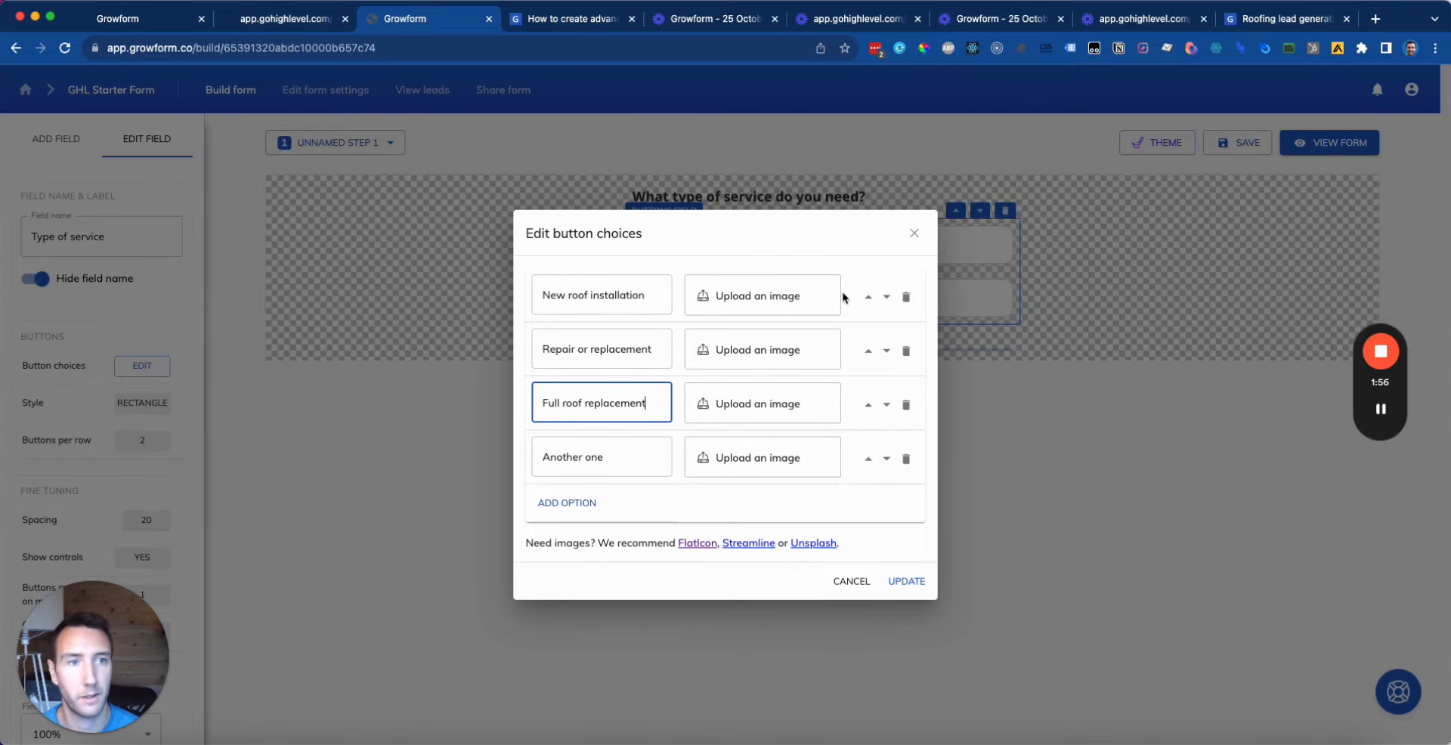
# Step: Rename the fourth choice 'Inspection or maintenance', add 'Not sure / other', and apply
pyautogui.click(1260, 26)
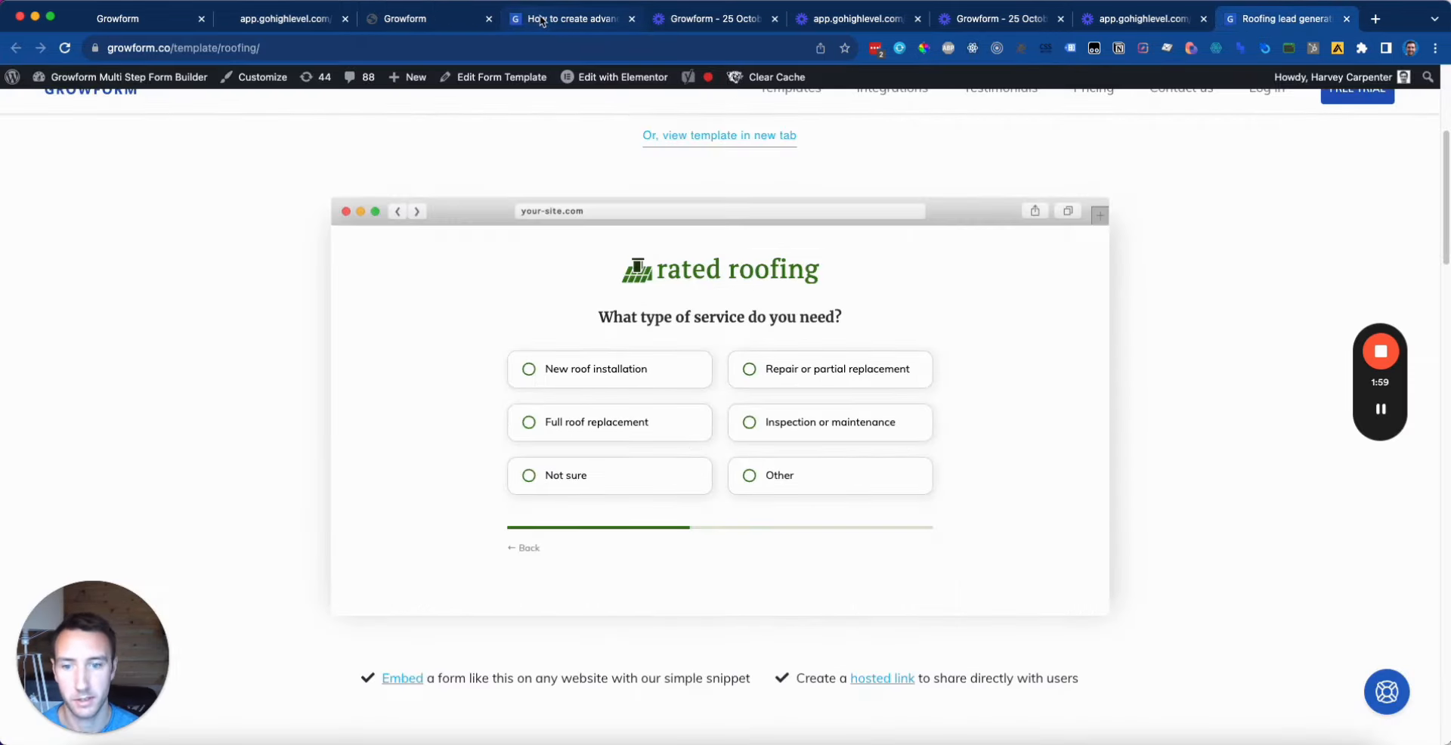
pyautogui.click(542, 22)
pyautogui.click(422, 29)
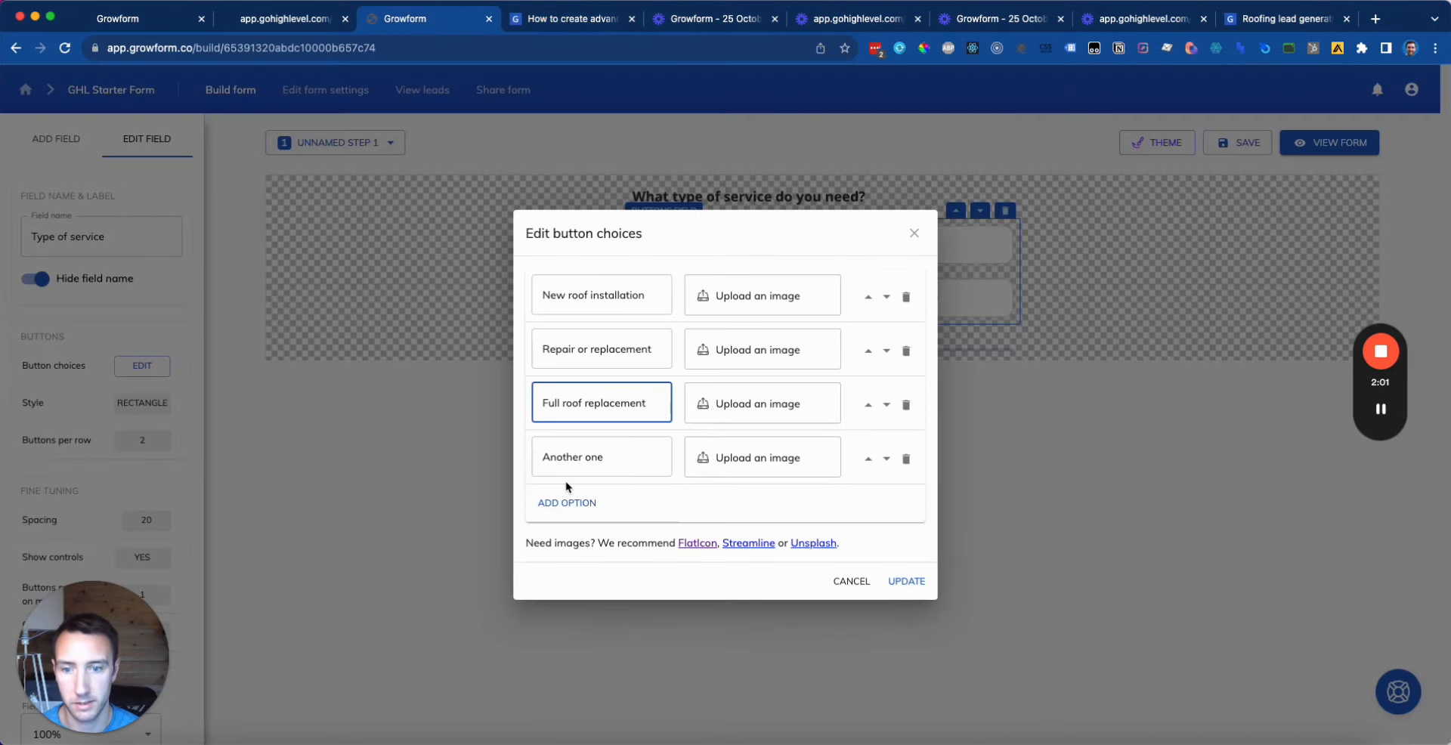
pyautogui.tripleClick(601, 457)
pyautogui.write('Inspection or')
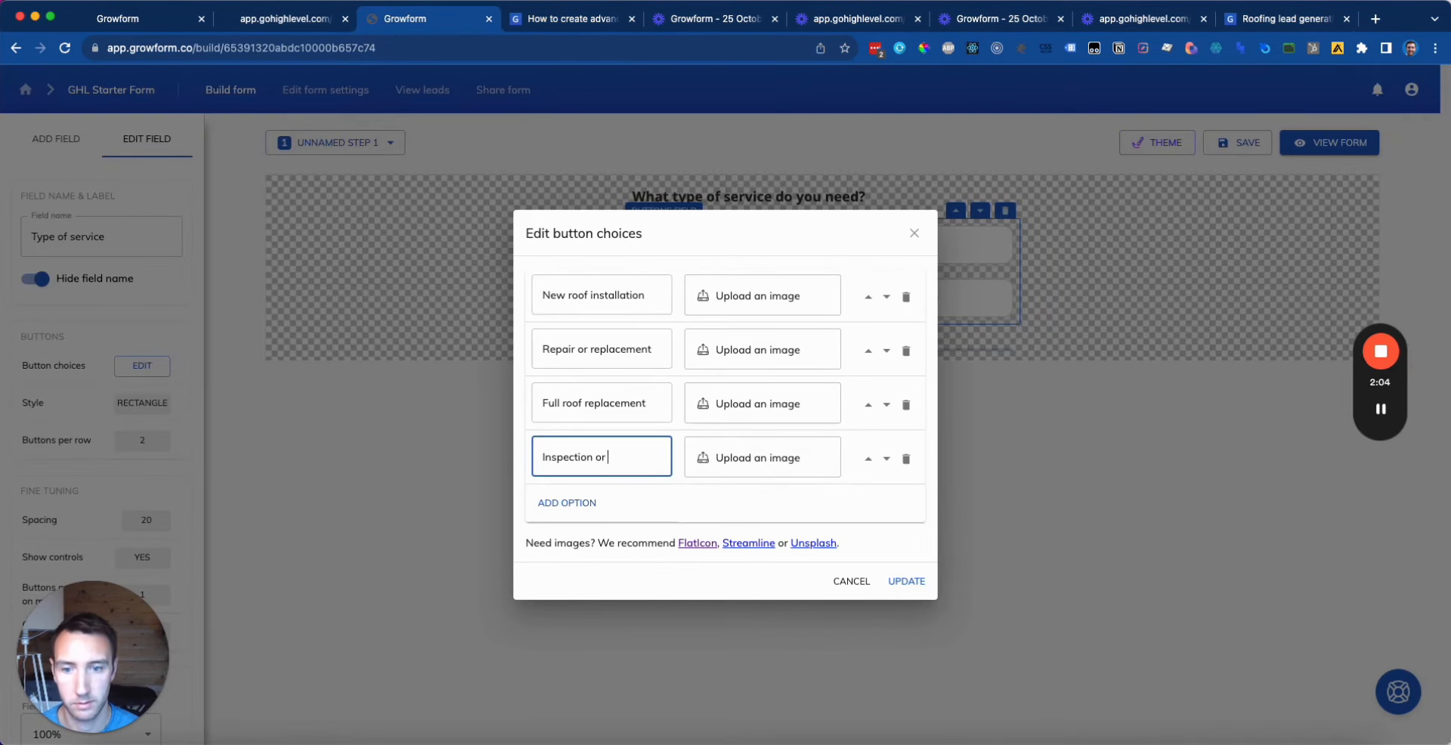
pyautogui.write(' maintenance')
pyautogui.click(576, 505)
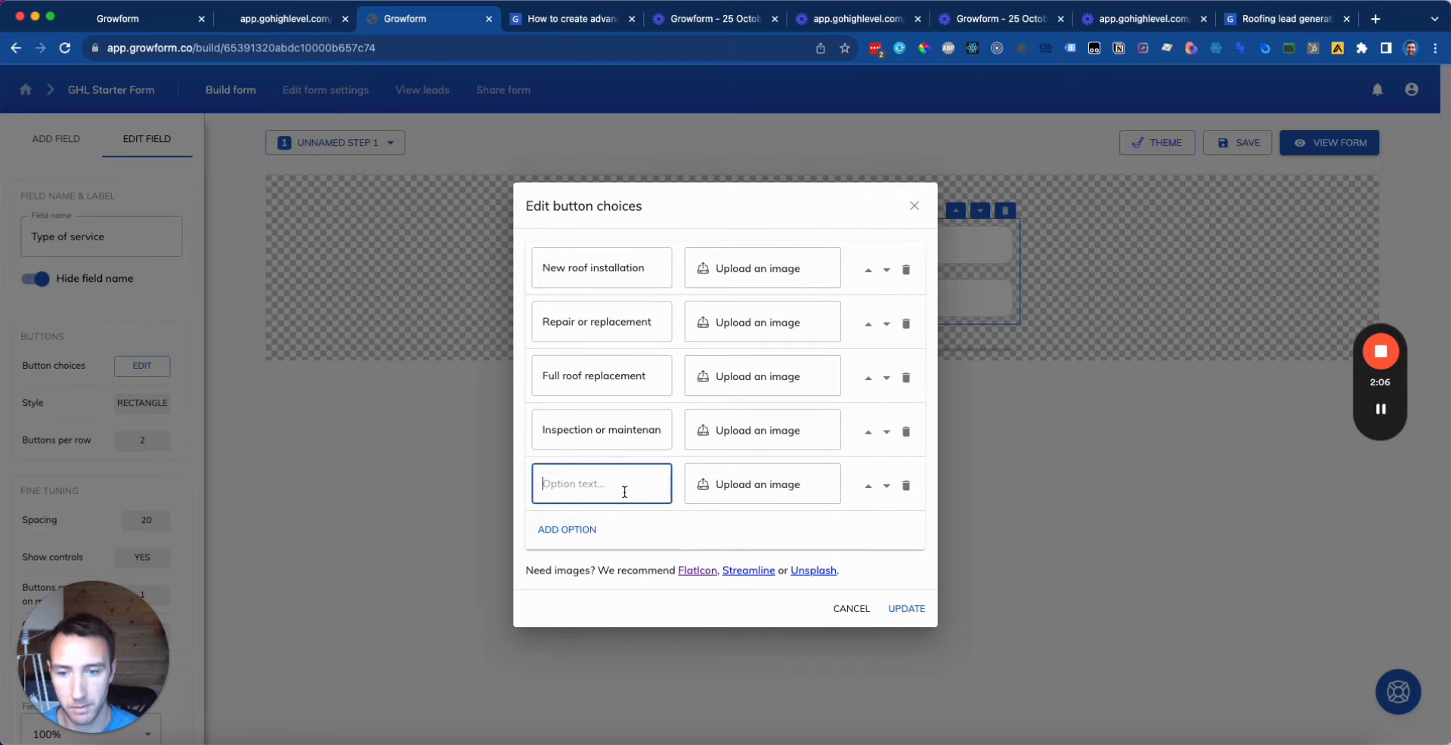
pyautogui.write('Not sure / other')
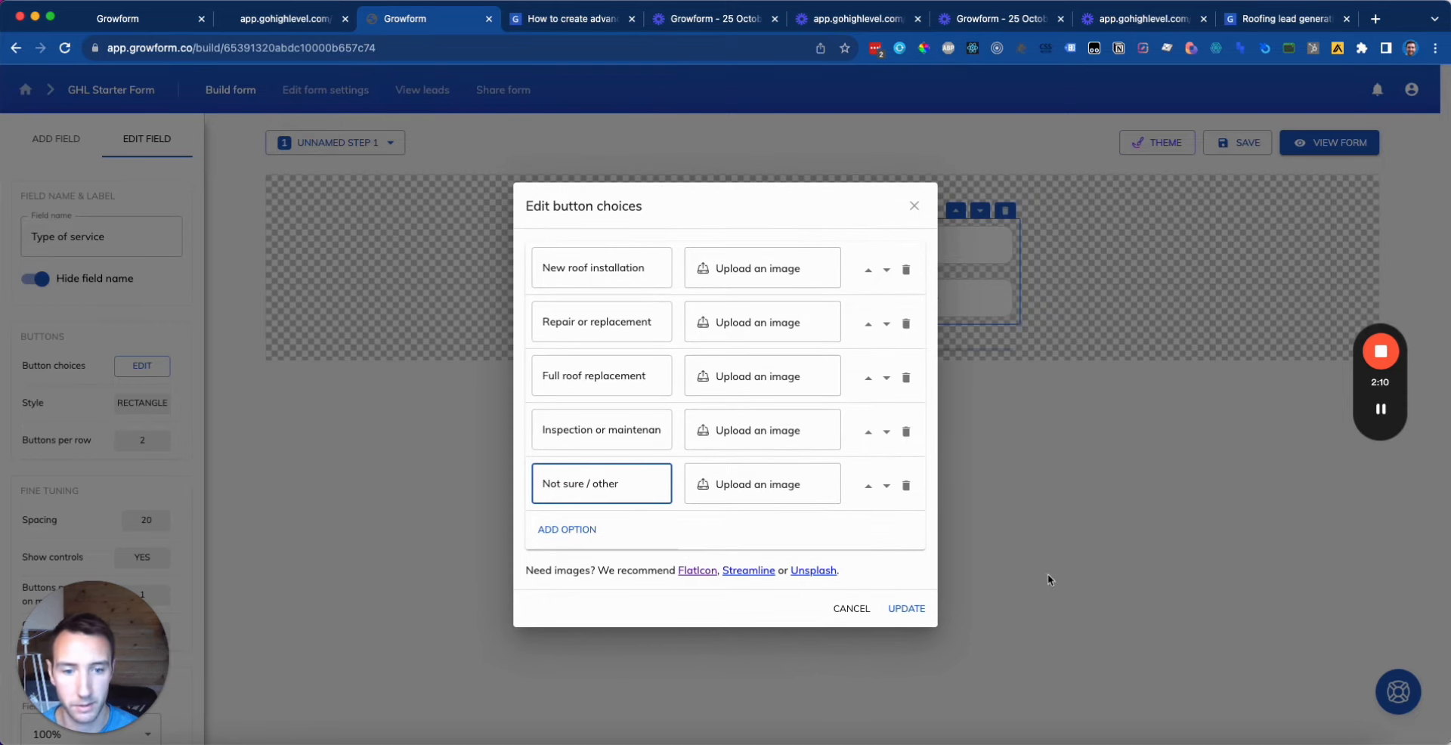
pyautogui.click(907, 608)
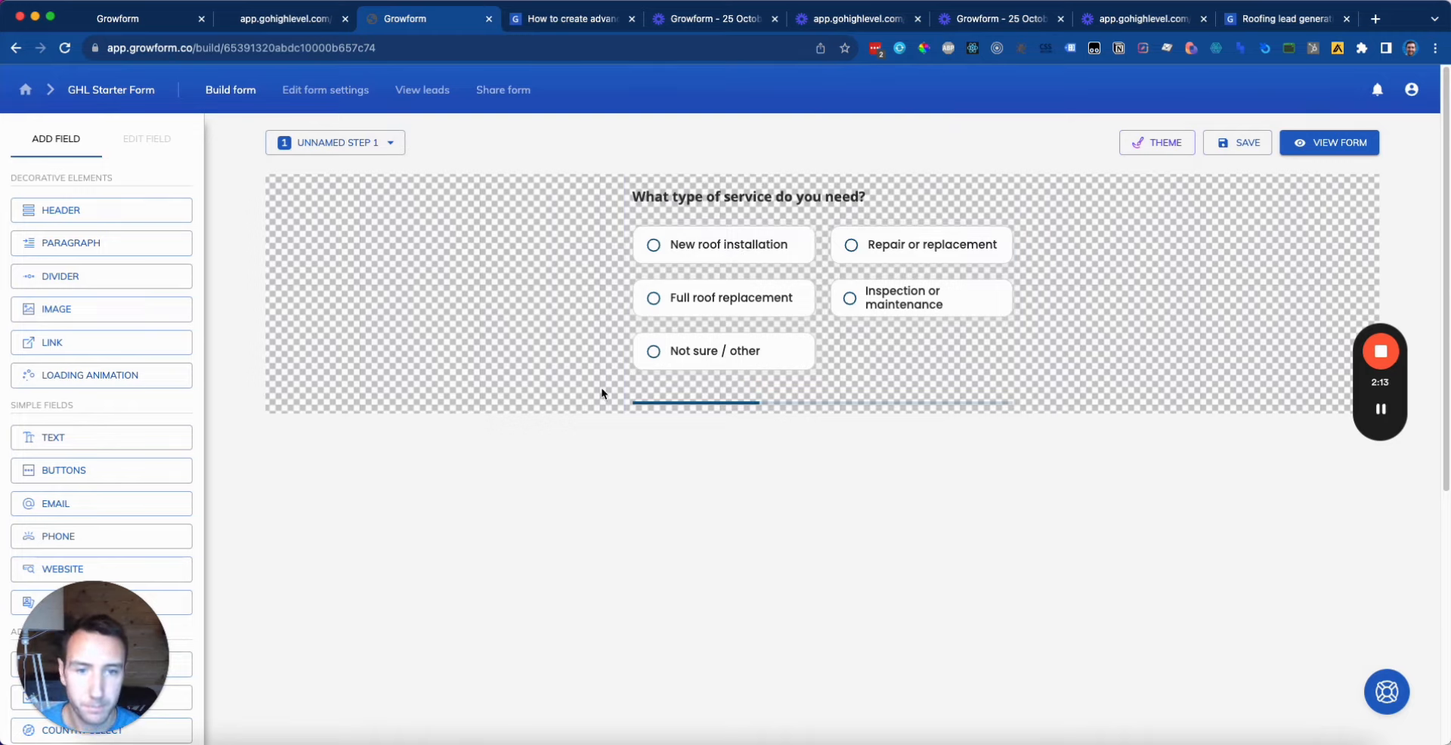
# Step: Save the form and rename step 1 to 'Type of service'
pyautogui.click(1238, 143)
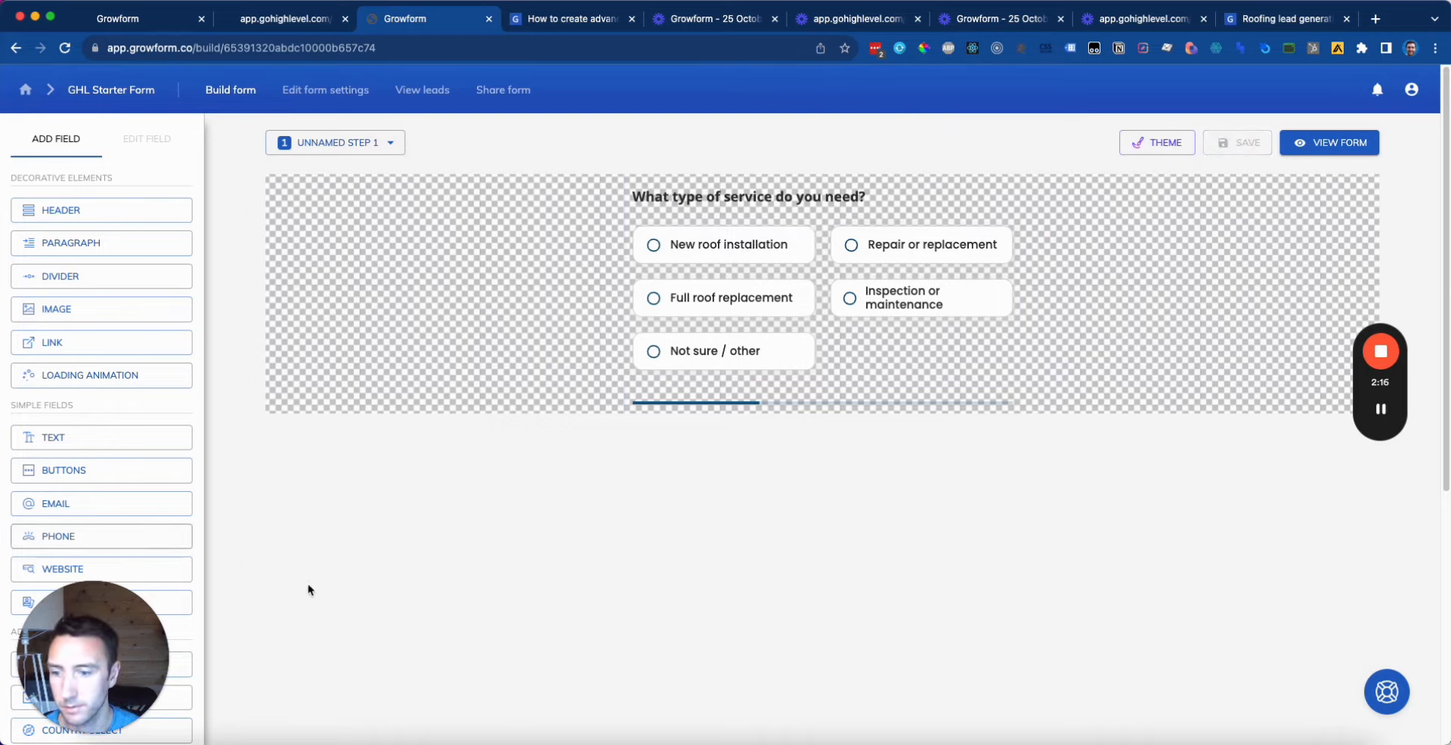
pyautogui.moveTo(1388, 416)
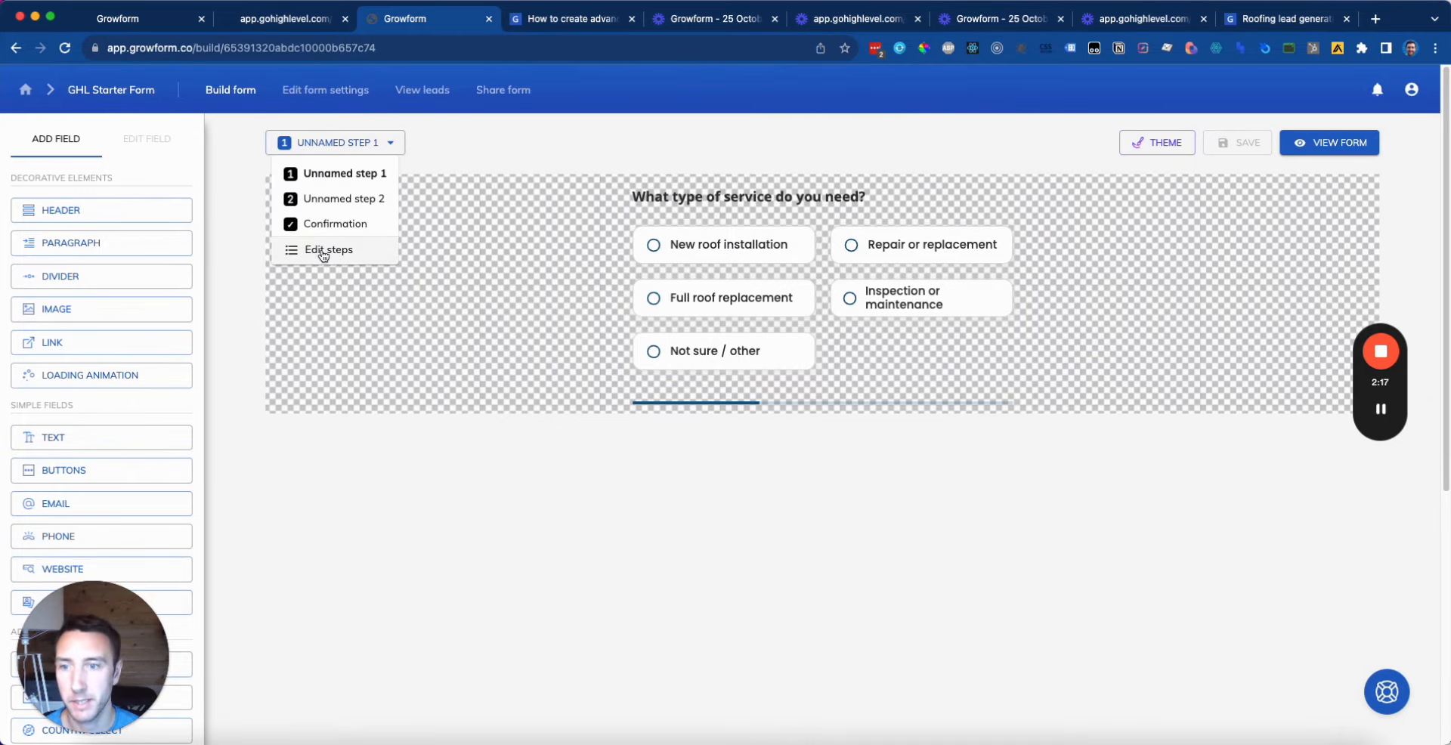
pyautogui.click(329, 251)
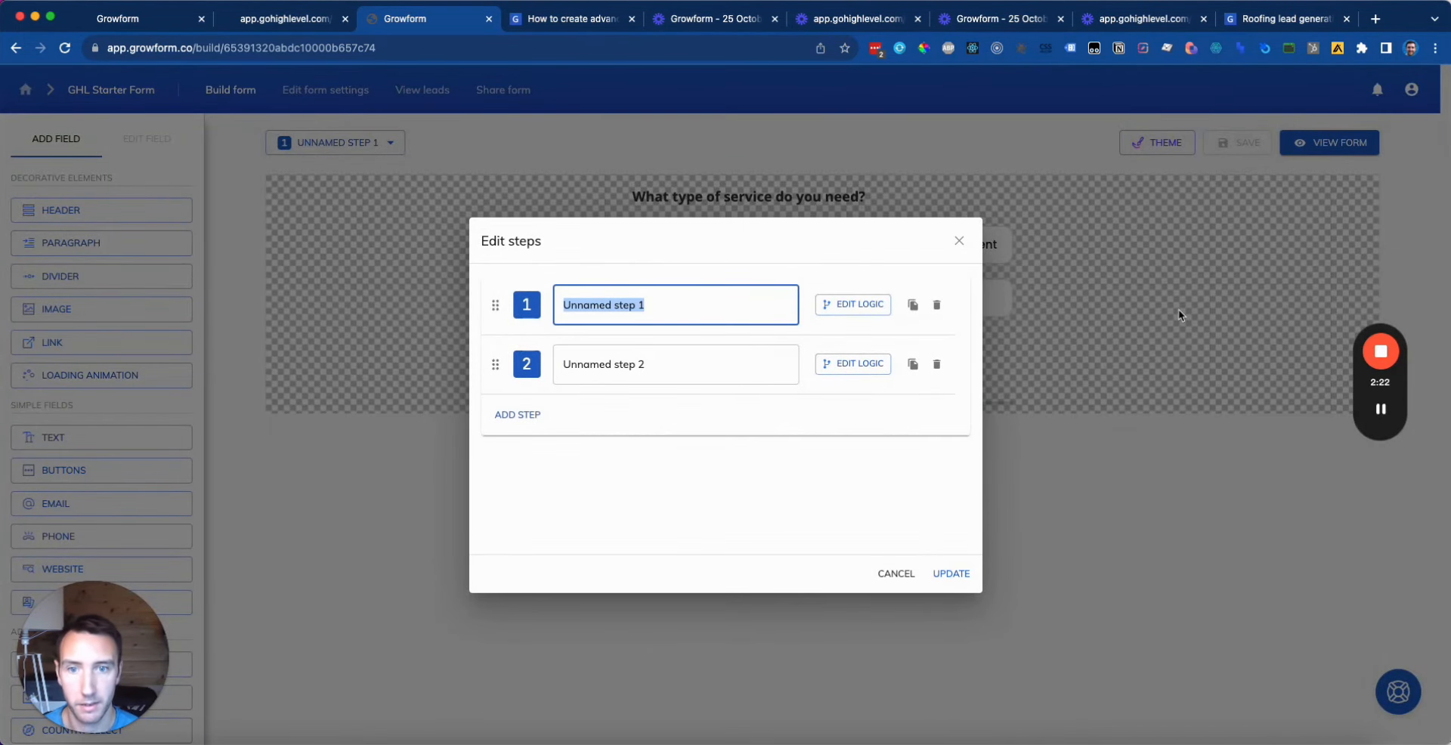
pyautogui.write('Tyu')
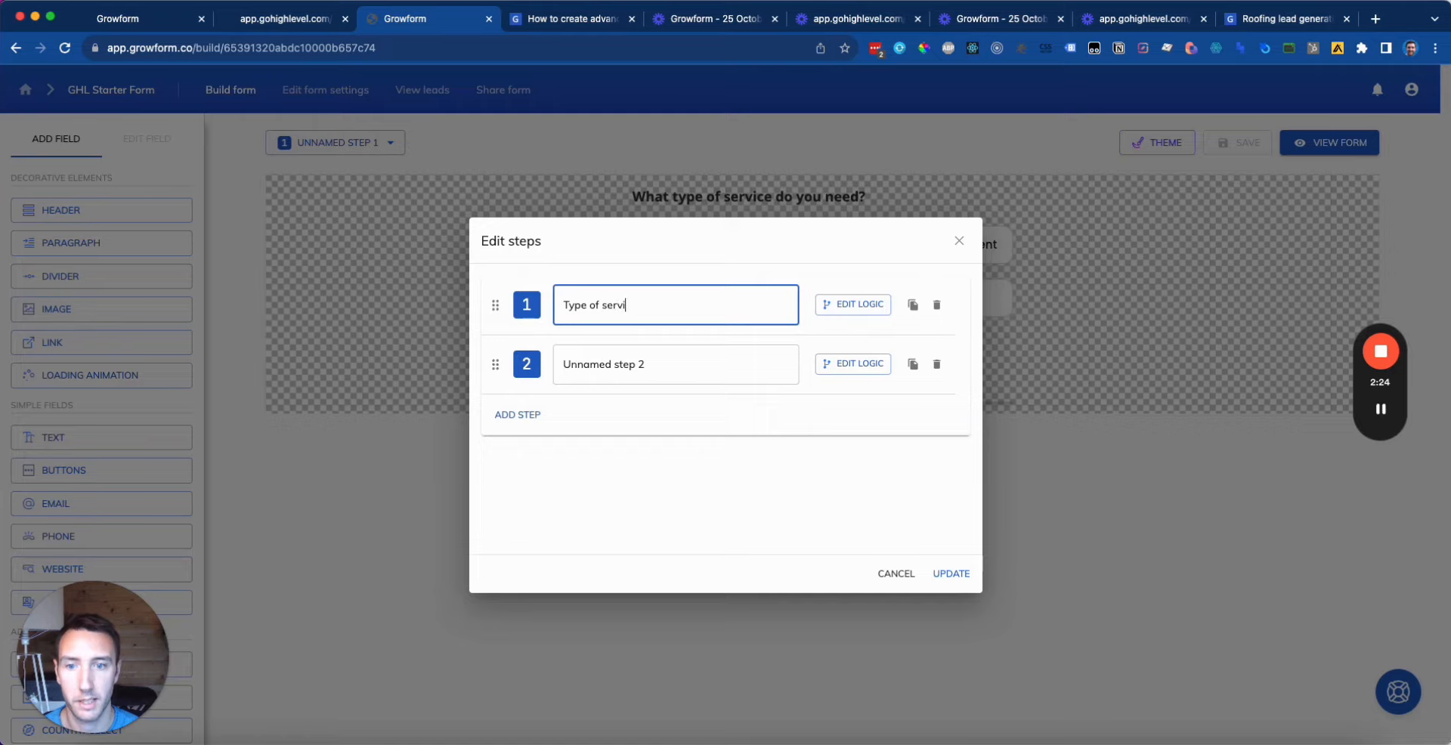
# Step: Add a new second step named 'Type of material' and apply the step changes
pyautogui.click(517, 415)
pyautogui.moveTo(488, 422); pyautogui.dragTo(514, 362)
pyautogui.click(699, 370)
pyautogui.press('super+a')
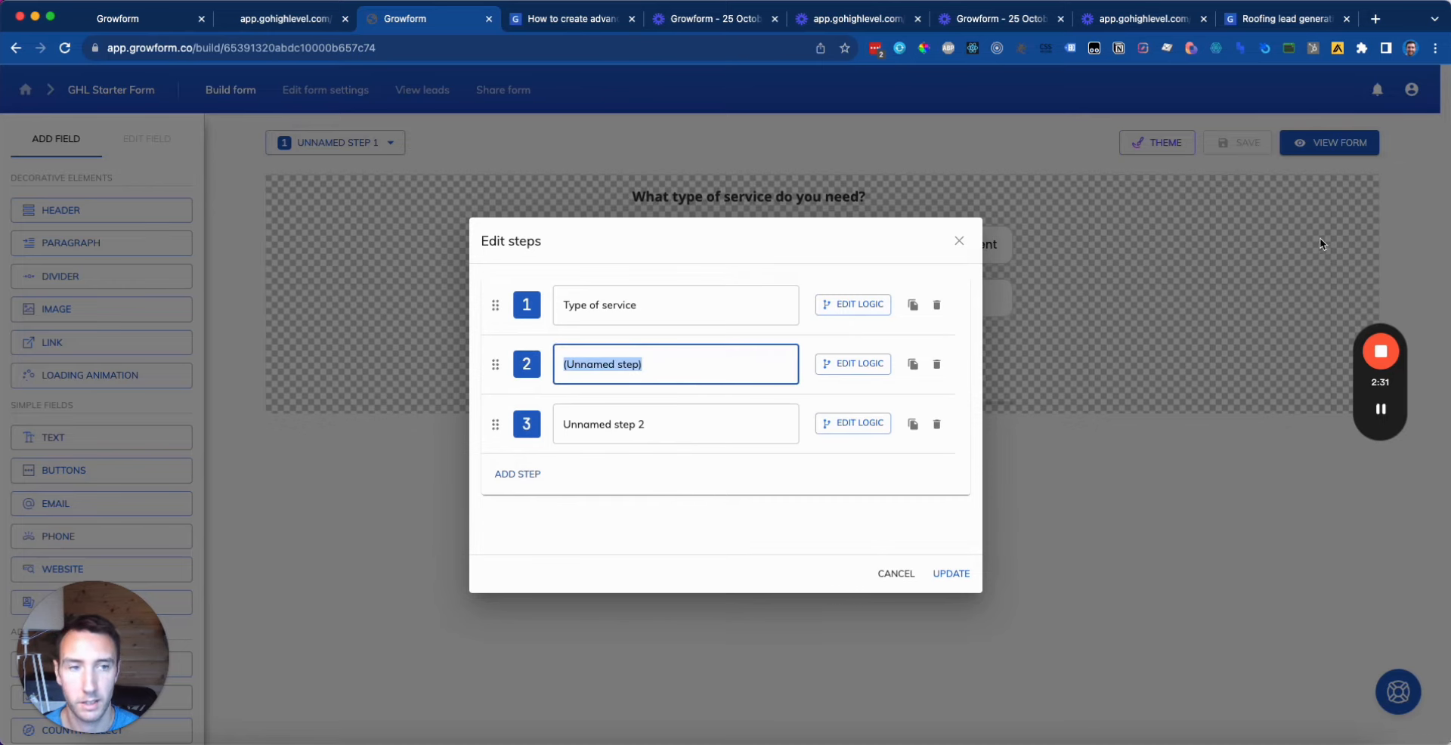
pyautogui.click(1298, 23)
pyautogui.click(606, 392)
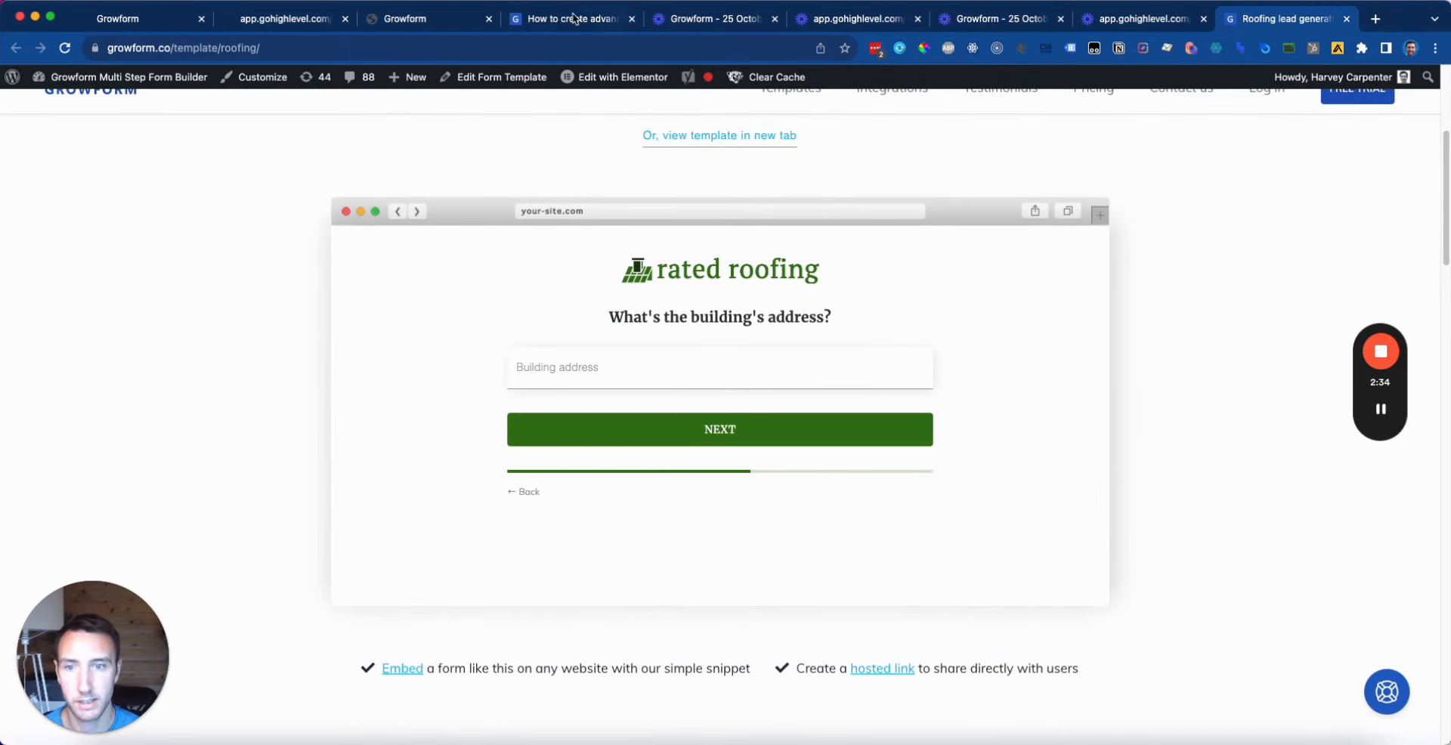
pyautogui.click(423, 21)
pyautogui.write('Type o')
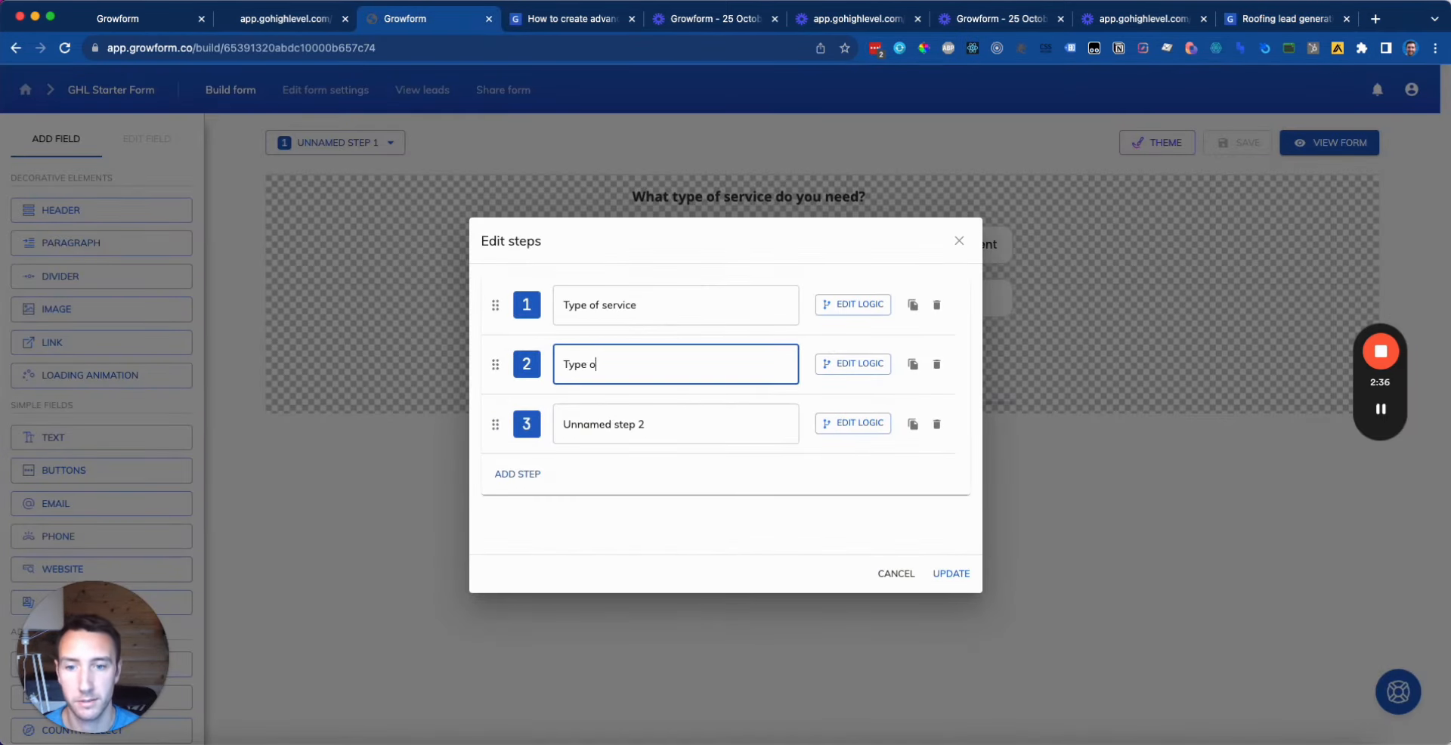
pyautogui.write('f material')
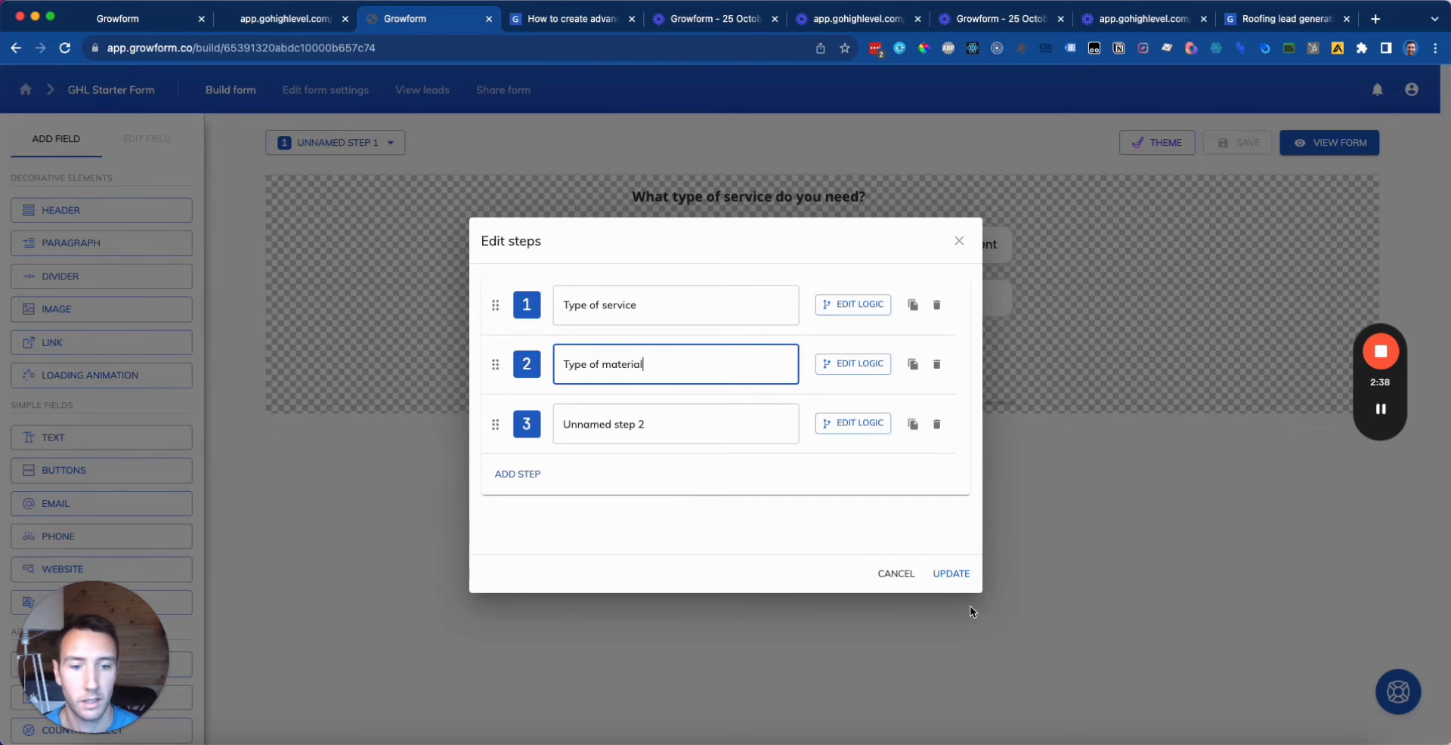
pyautogui.click(949, 573)
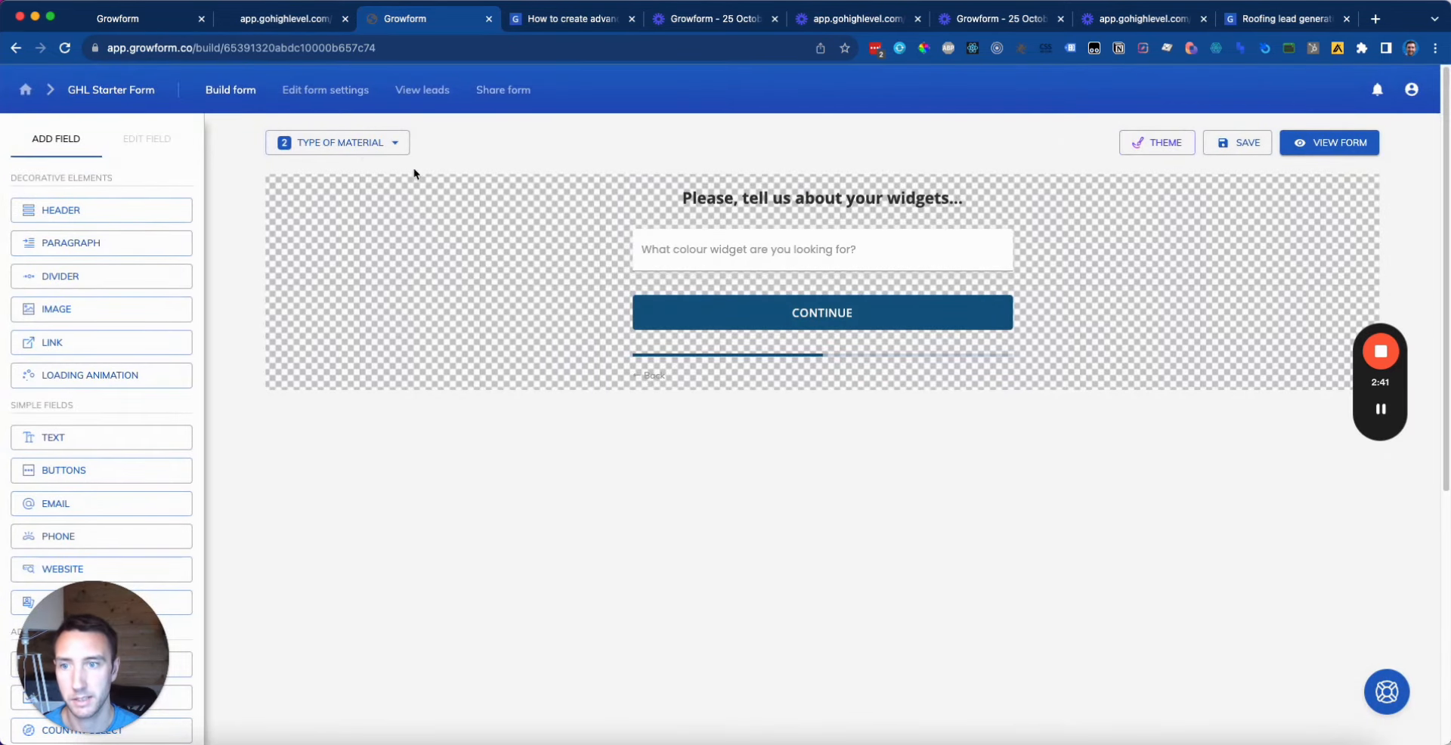
# Step: Copy the service question heading and delete Type of material's placeholder heading and text field
pyautogui.click(367, 148)
pyautogui.click(361, 171)
pyautogui.click(714, 194)
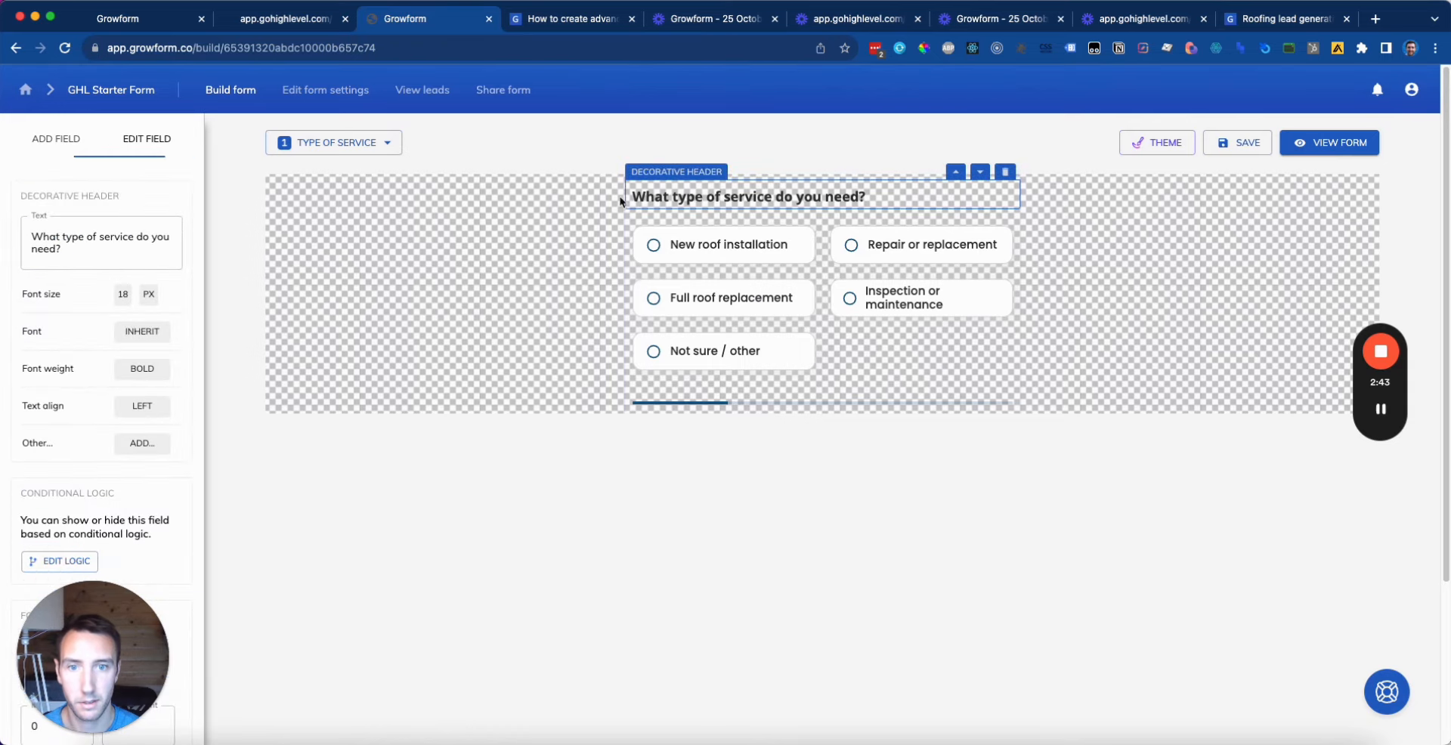
pyautogui.click(334, 142)
pyautogui.click(333, 195)
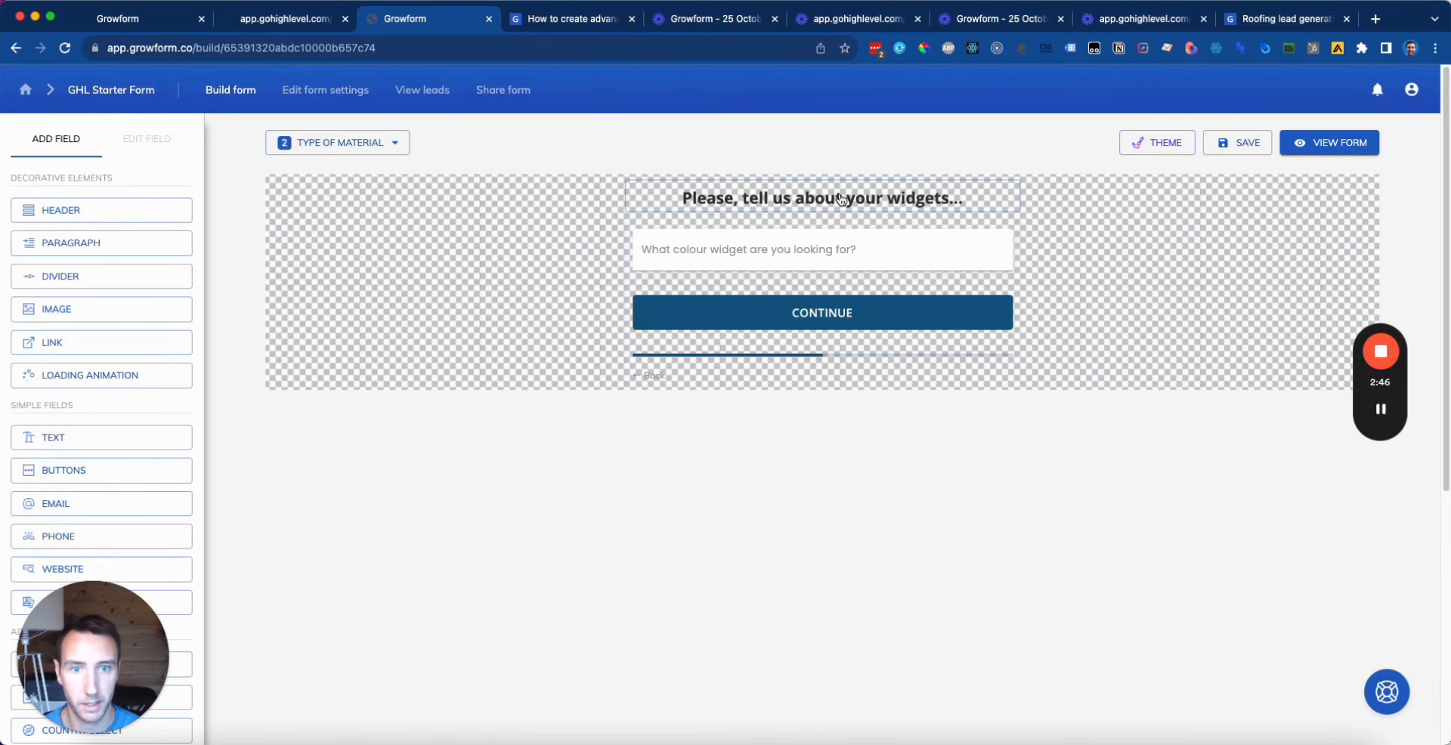
pyautogui.click(937, 198)
pyautogui.click(1006, 174)
pyautogui.click(987, 213)
pyautogui.click(1007, 169)
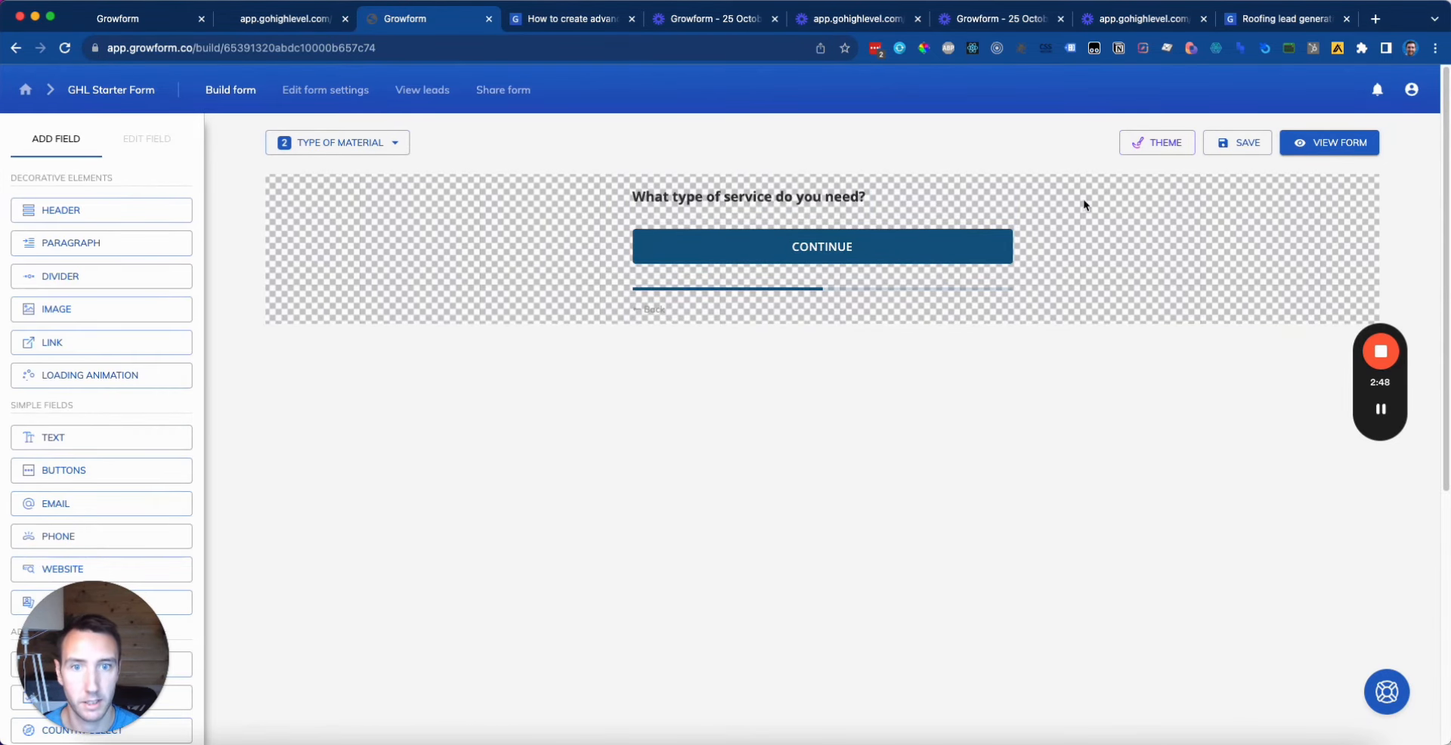
# Step: Edit the pasted heading to read 'What type of material will we be working with?'
pyautogui.click(785, 198)
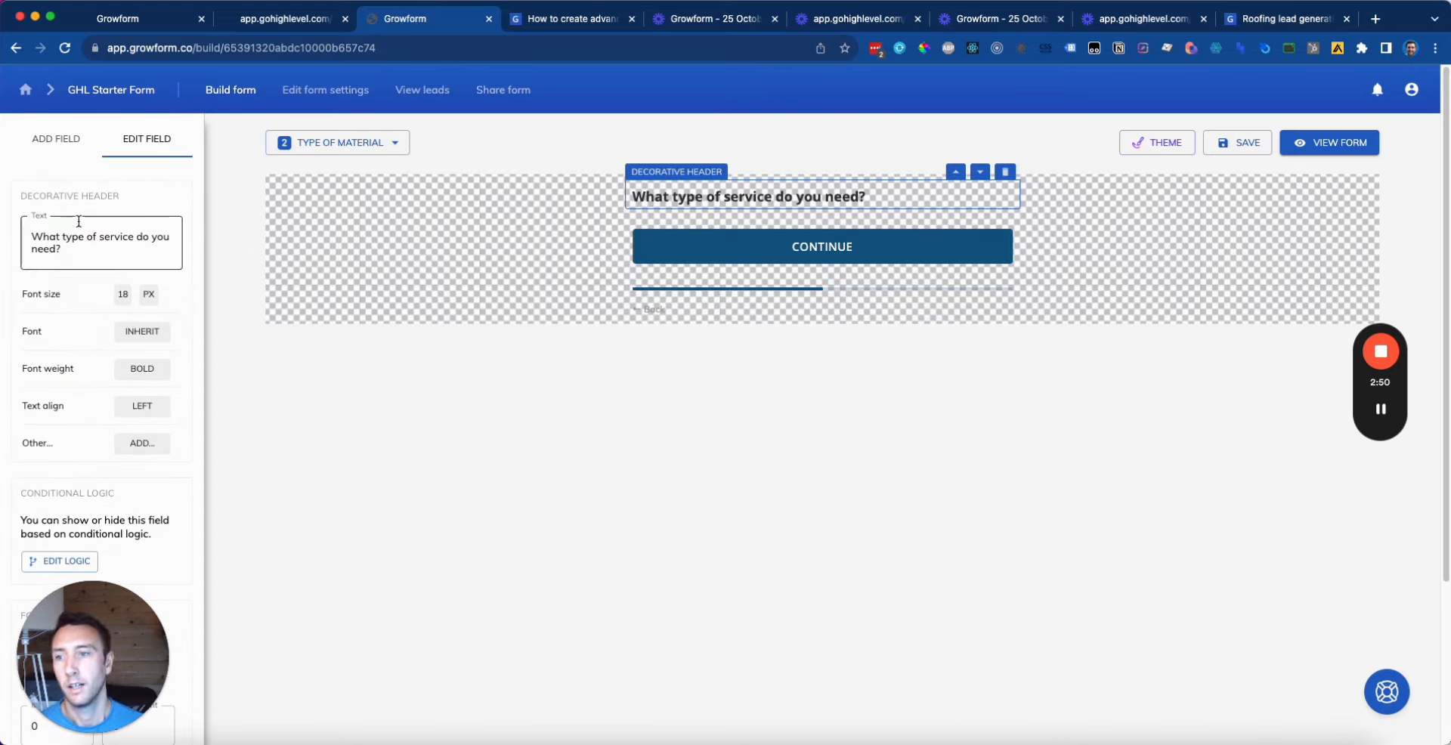
pyautogui.moveTo(65, 237); pyautogui.dragTo(76, 251)
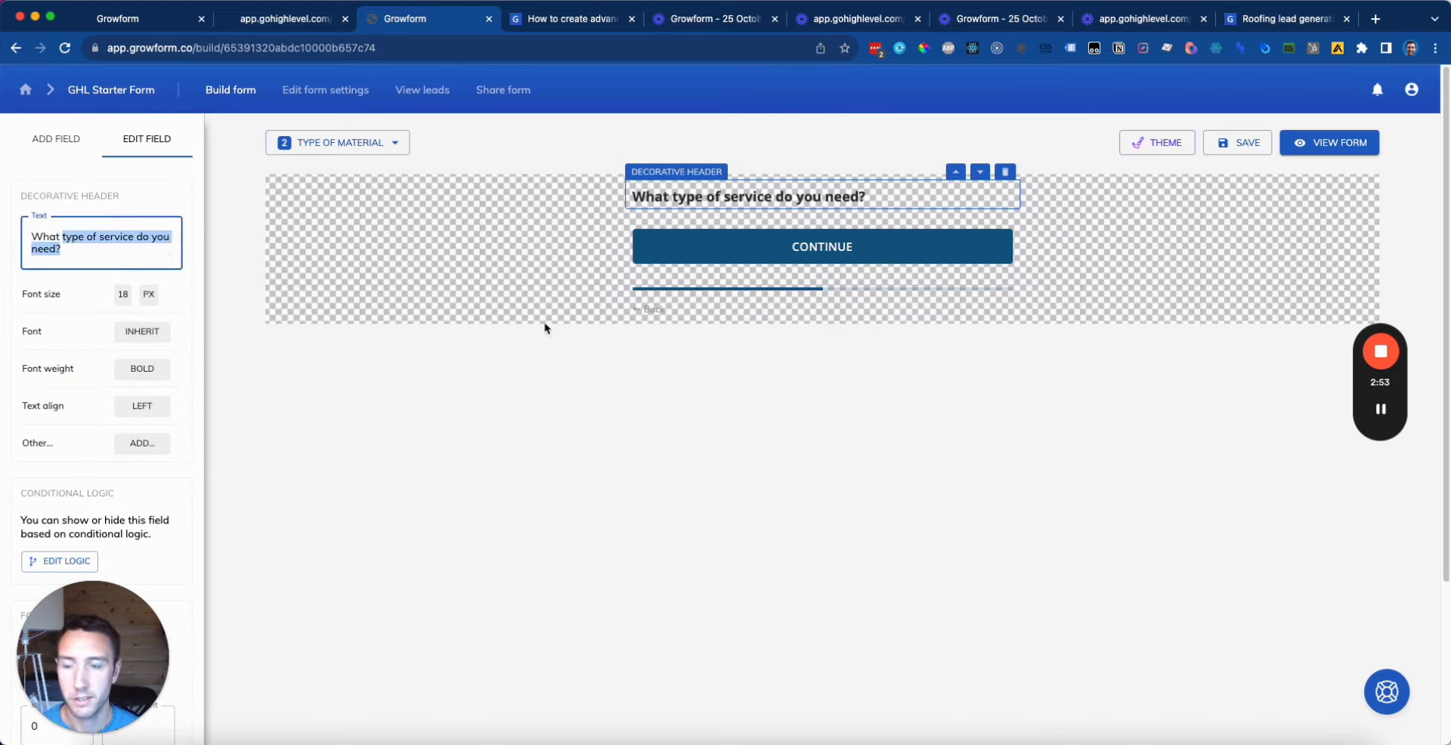
pyautogui.write('type of material')
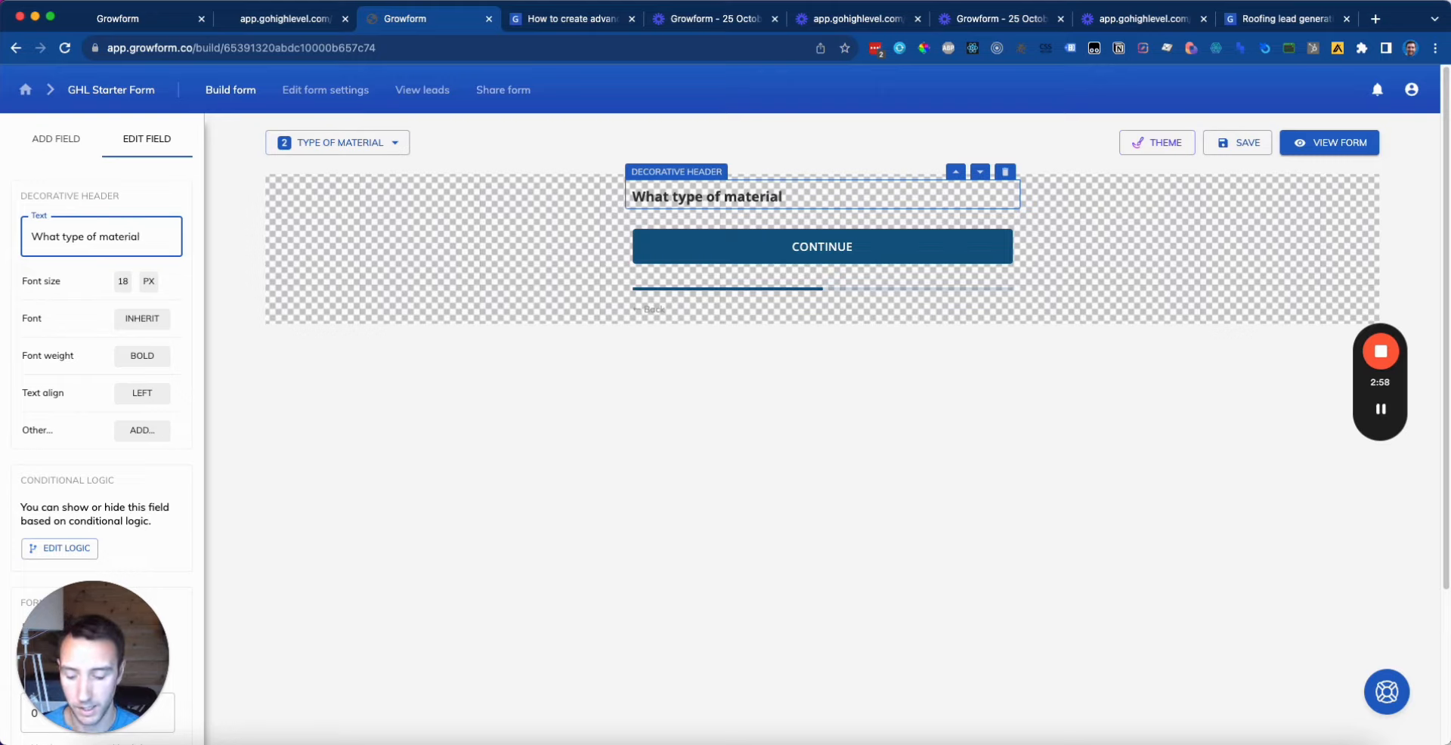
pyautogui.write(' will we be working with?')
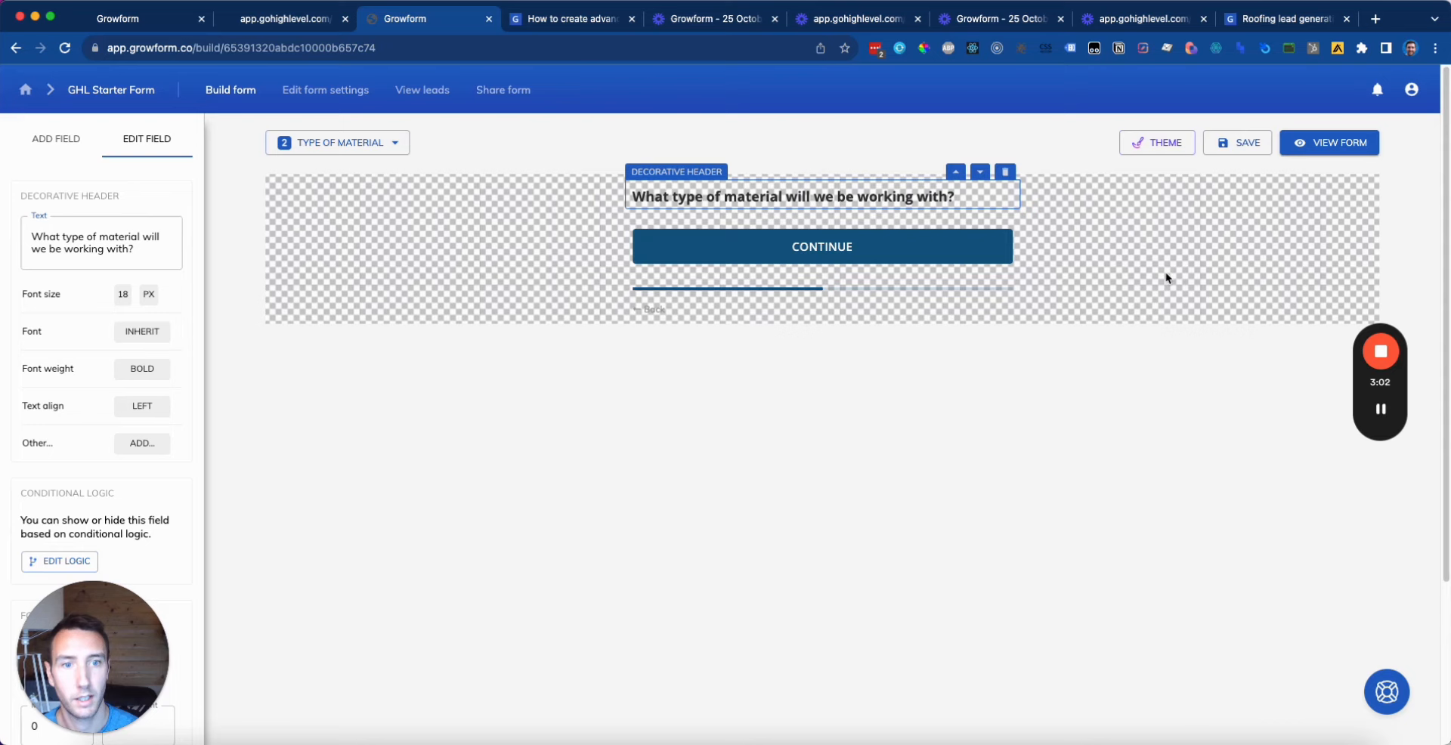
pyautogui.click(1188, 192)
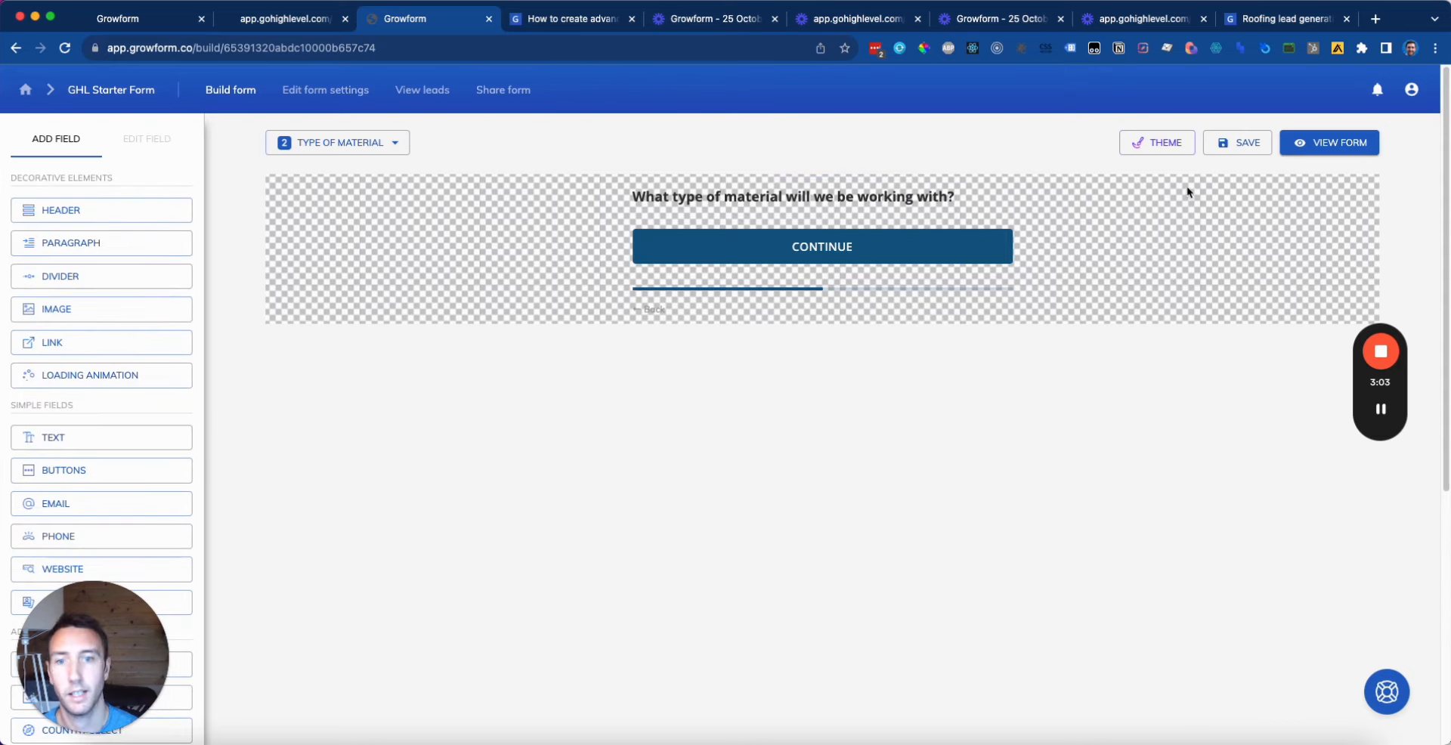
# Step: Add a buttons field named 'Type of material' with its name label hidden
pyautogui.click(143, 470)
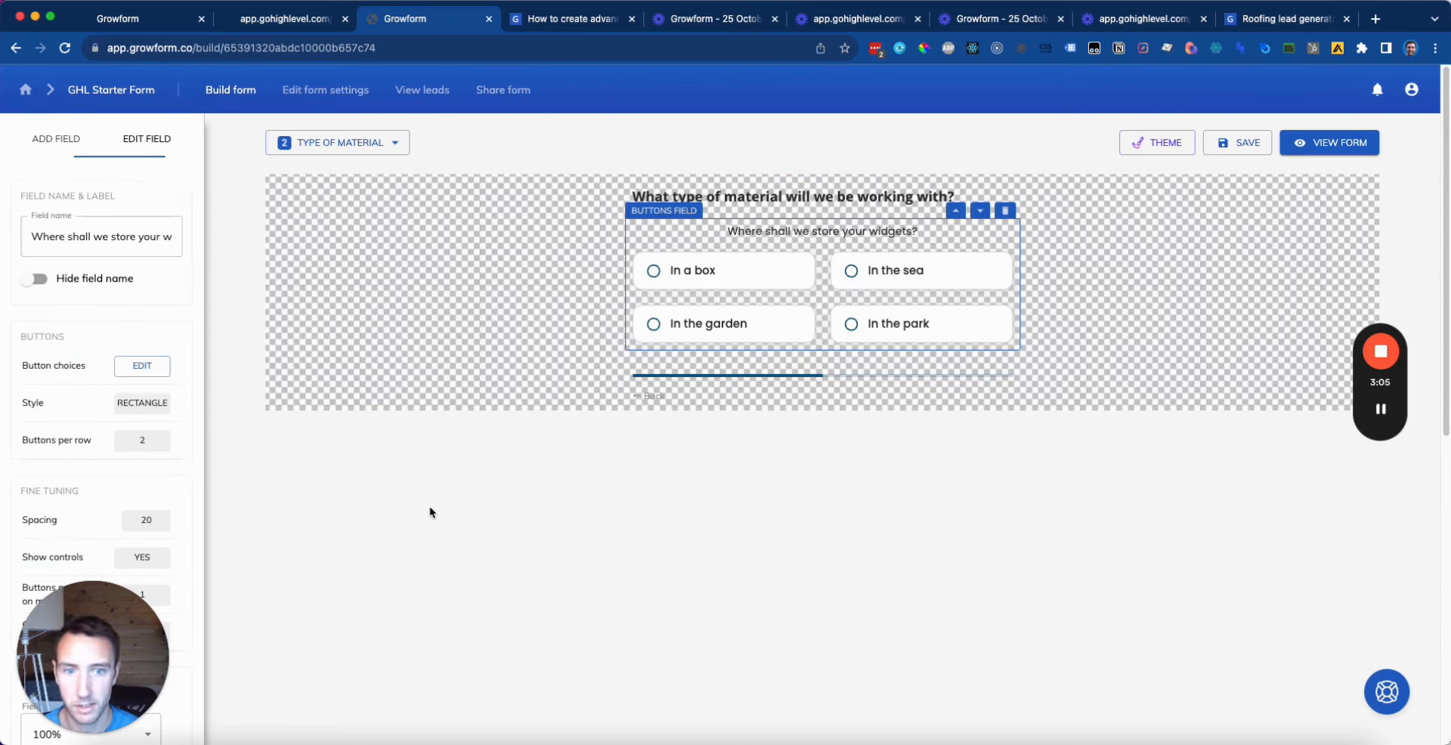
pyautogui.click(762, 440)
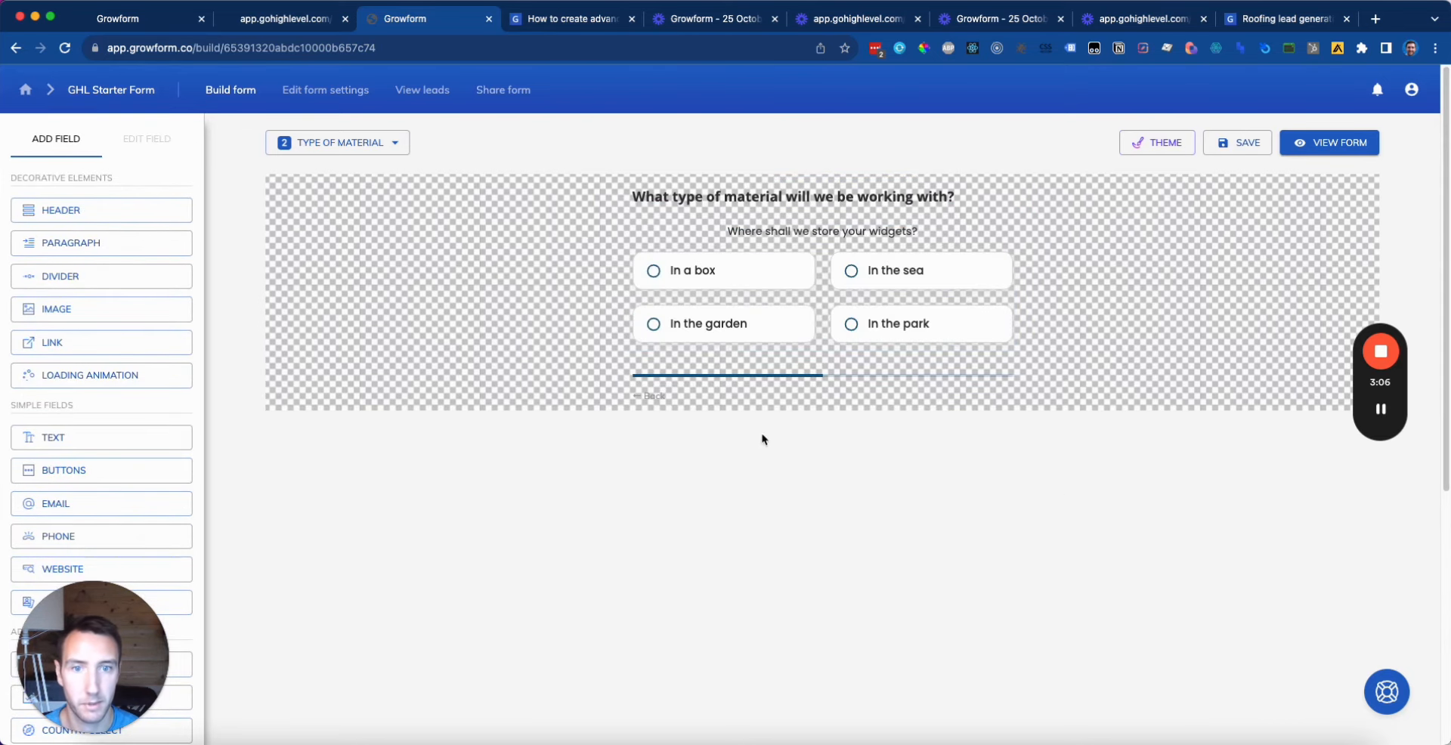
pyautogui.click(791, 249)
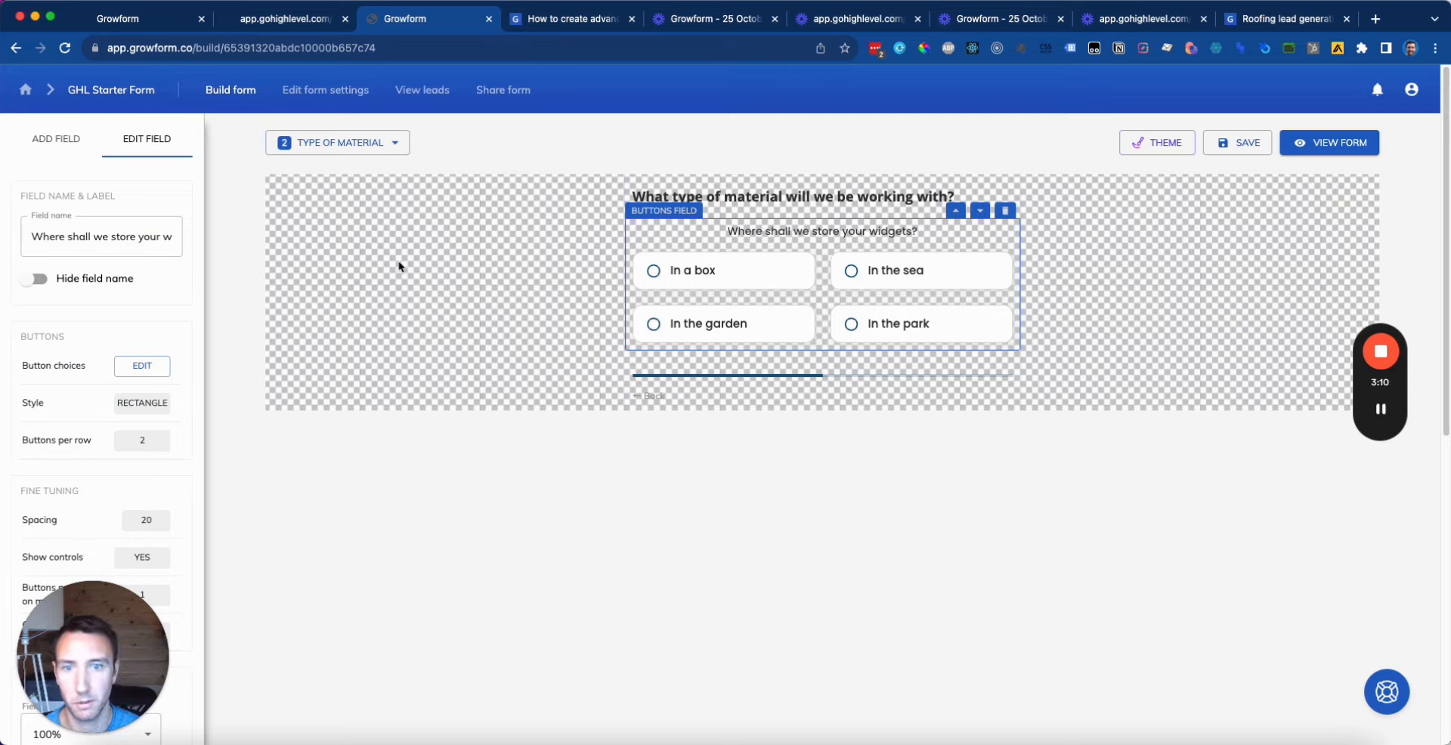
pyautogui.click(101, 236)
pyautogui.hotkey('ctrl', 'a')
pyautogui.write('Type of ma')
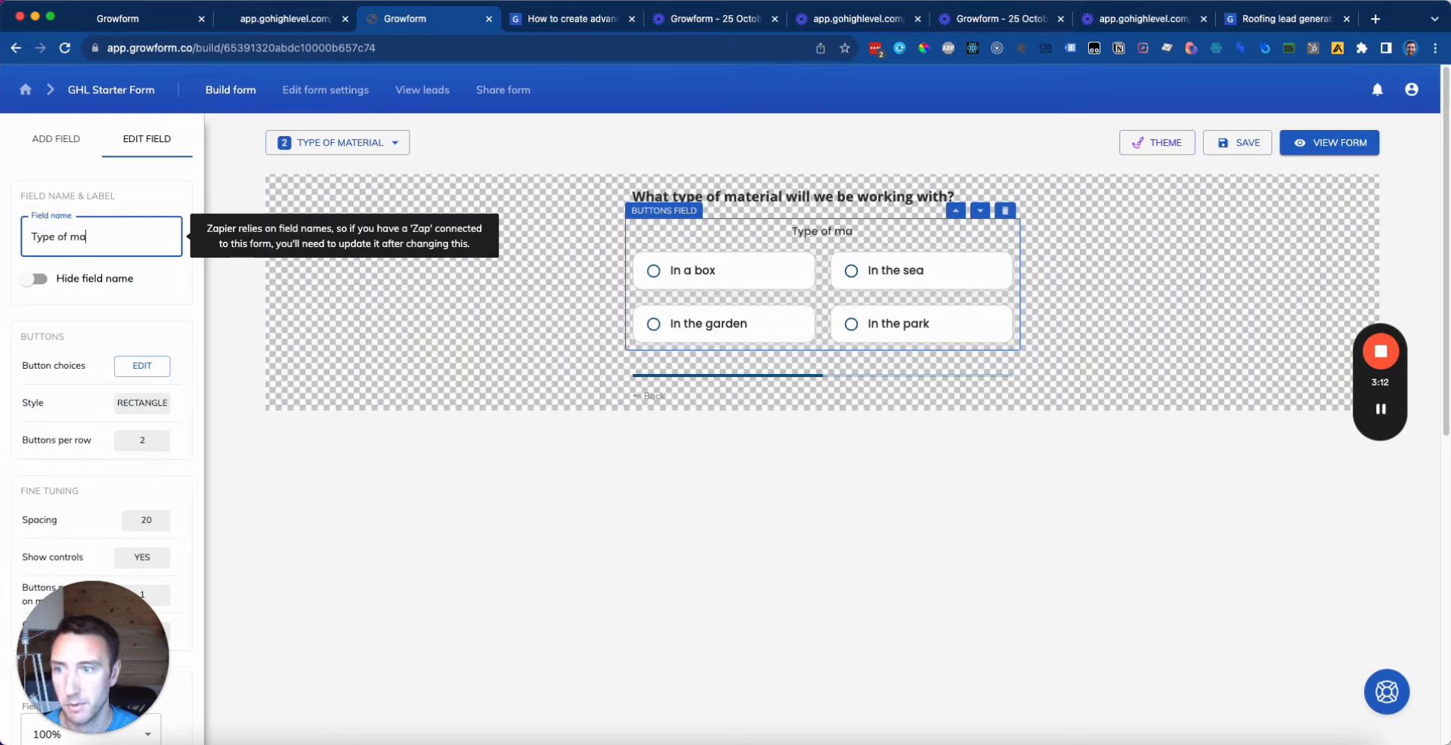
pyautogui.write('terial')
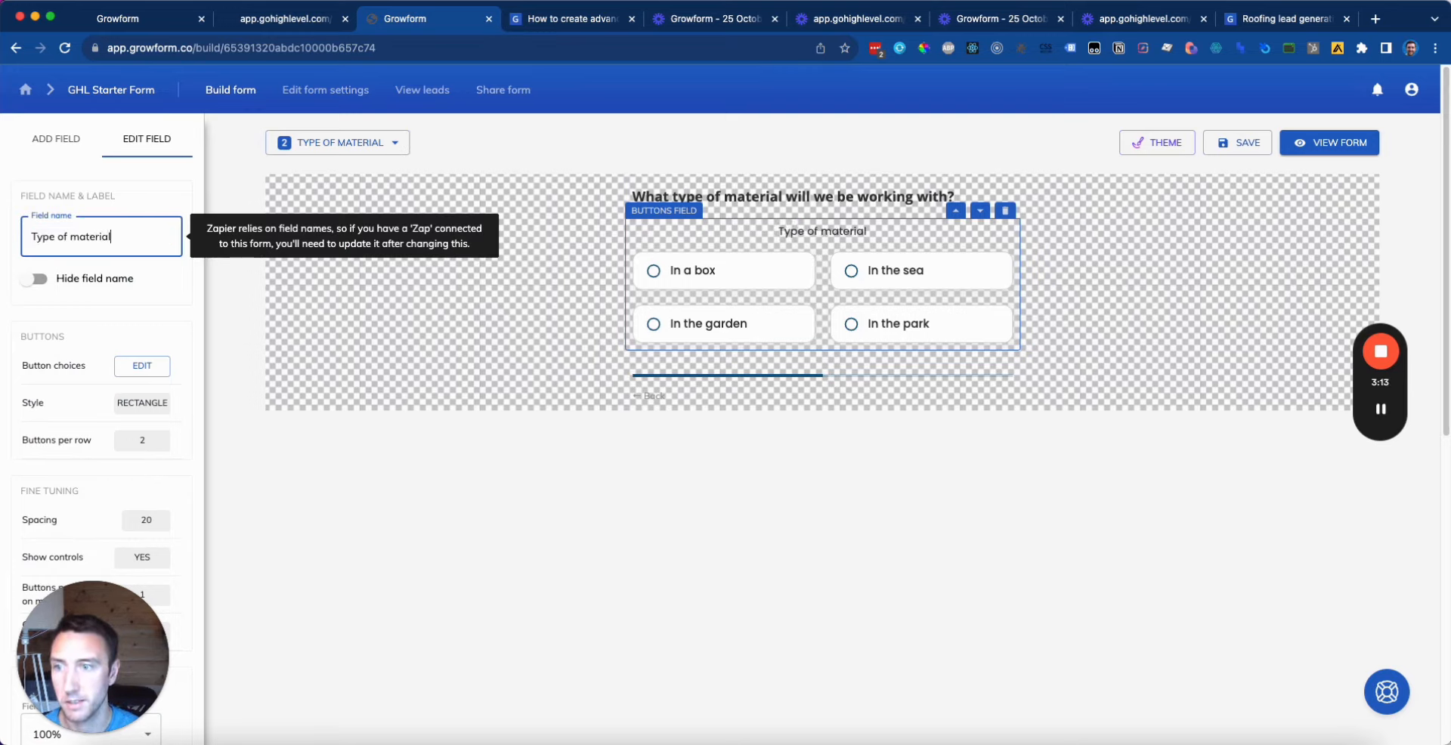
pyautogui.click(34, 279)
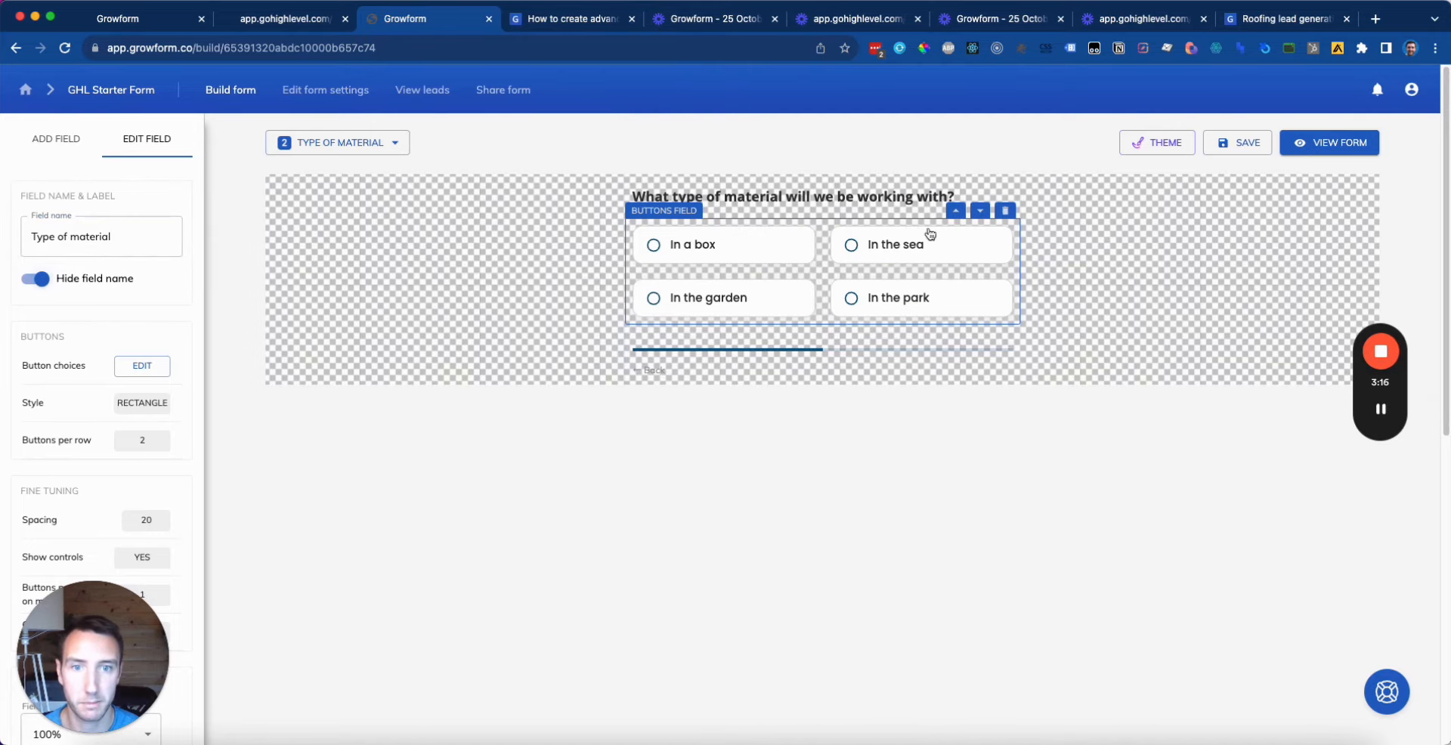
pyautogui.click(808, 207)
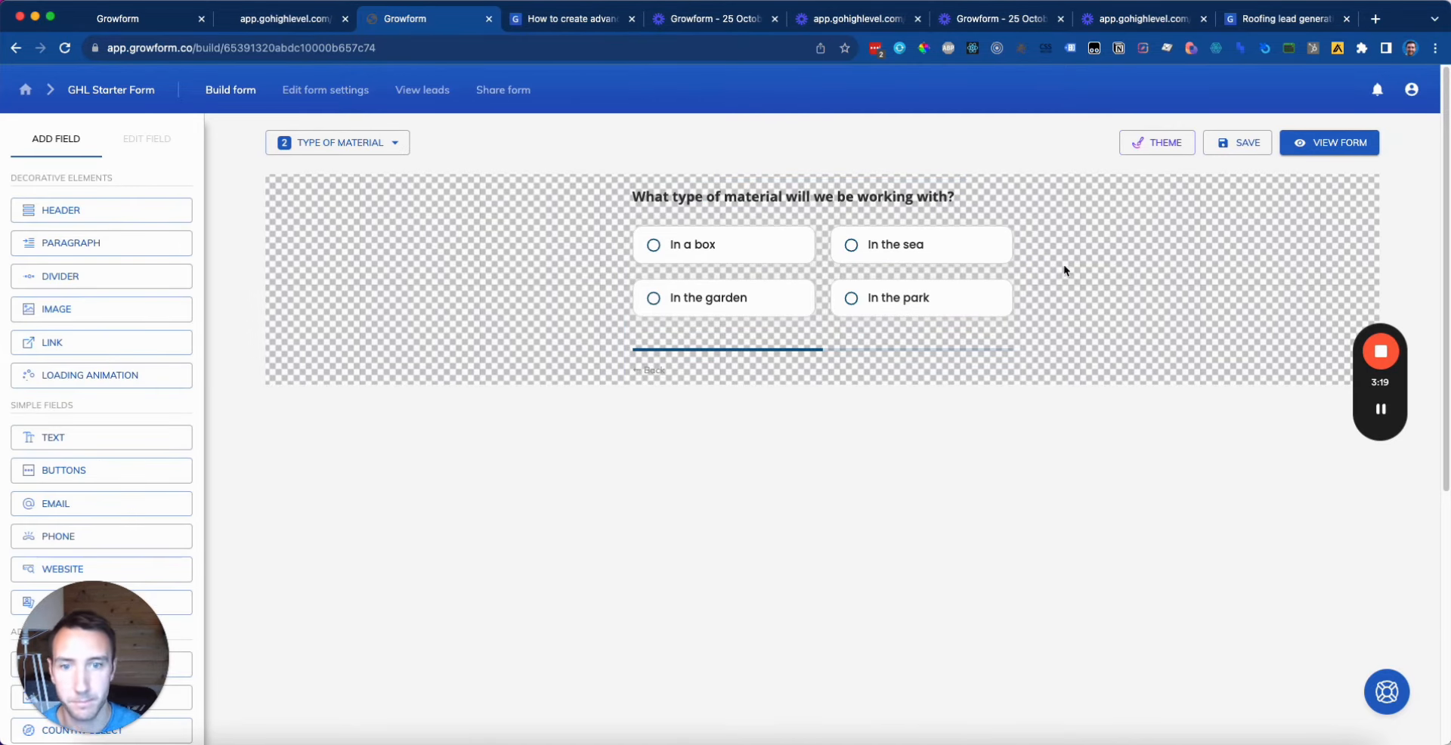
# Step: In the button choices editor, replace the first choice 'In a box' with Asphalt
pyautogui.click(847, 307)
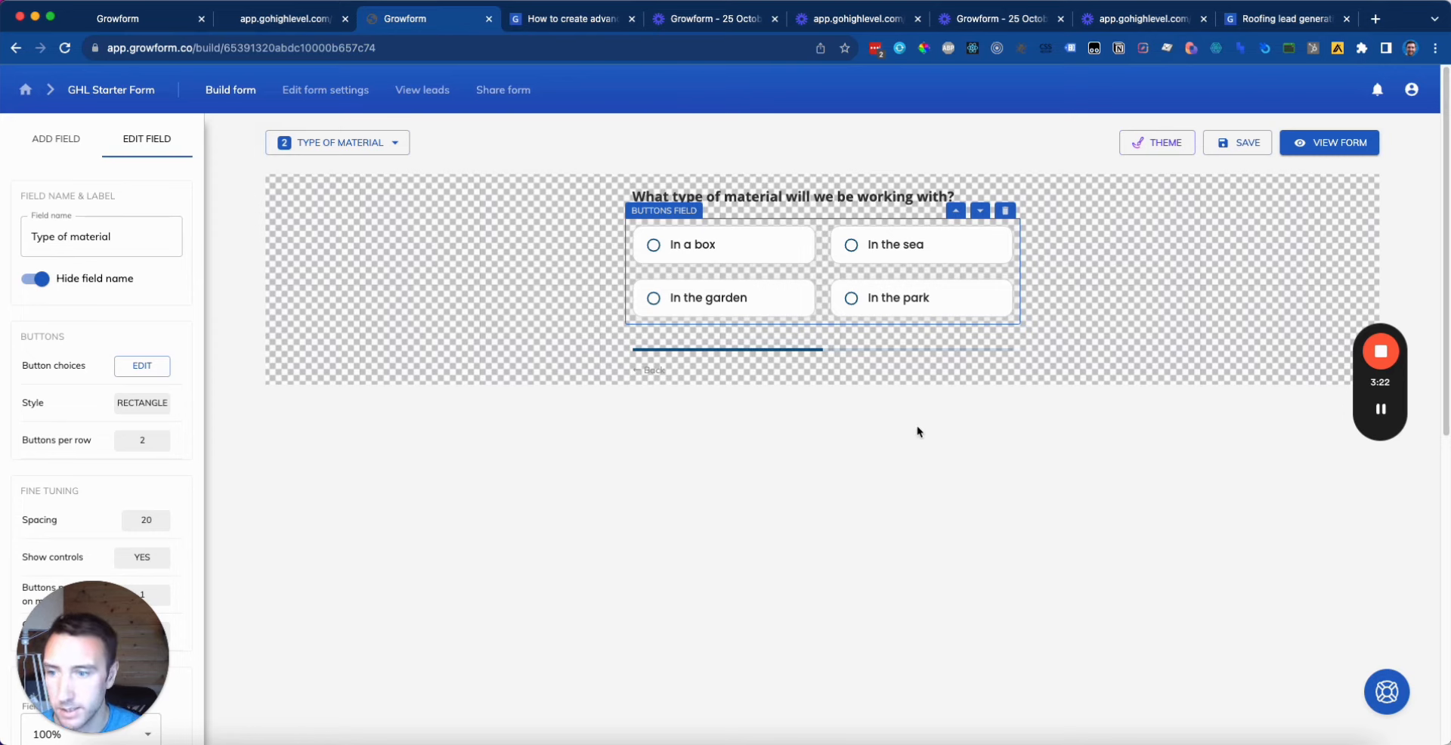
pyautogui.click(142, 365)
pyautogui.click(654, 308)
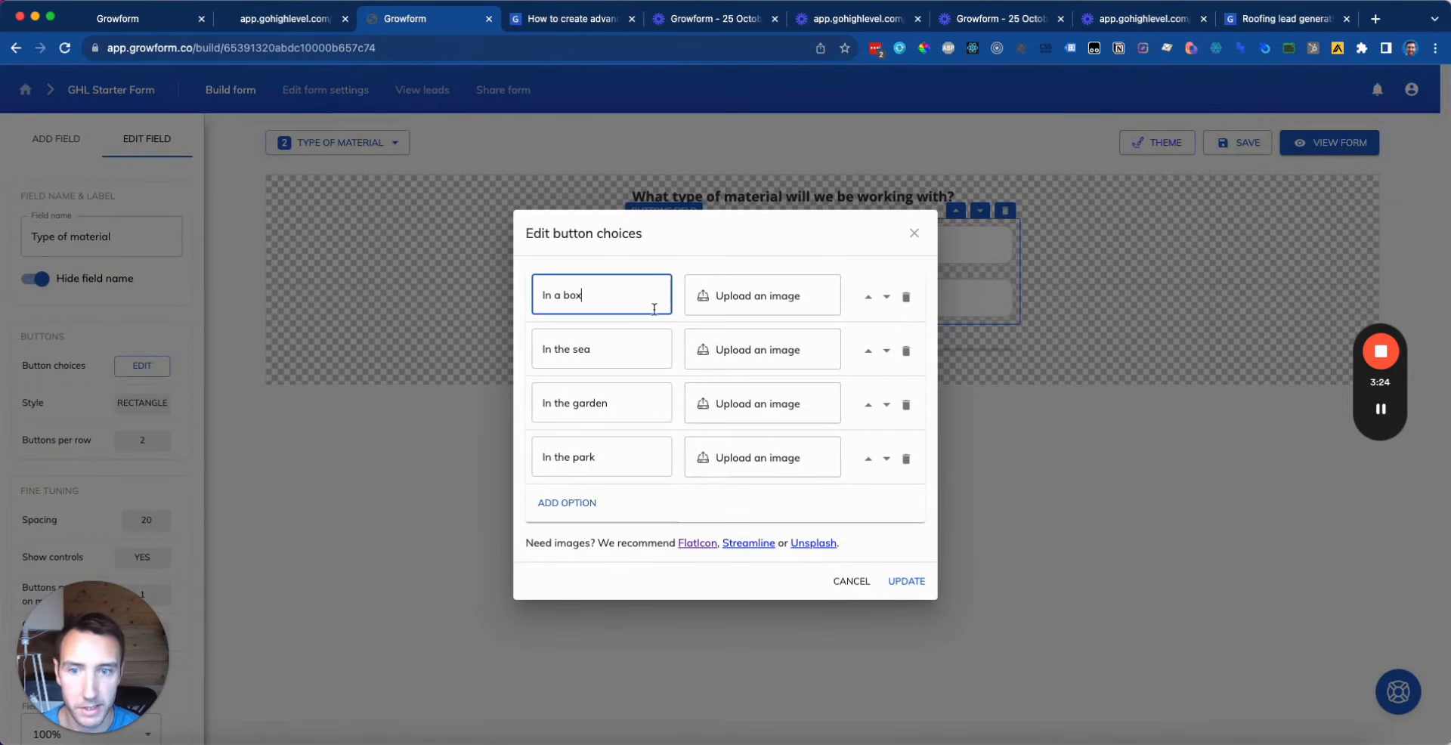
pyautogui.press('super+a')
pyautogui.press('BackSpace')
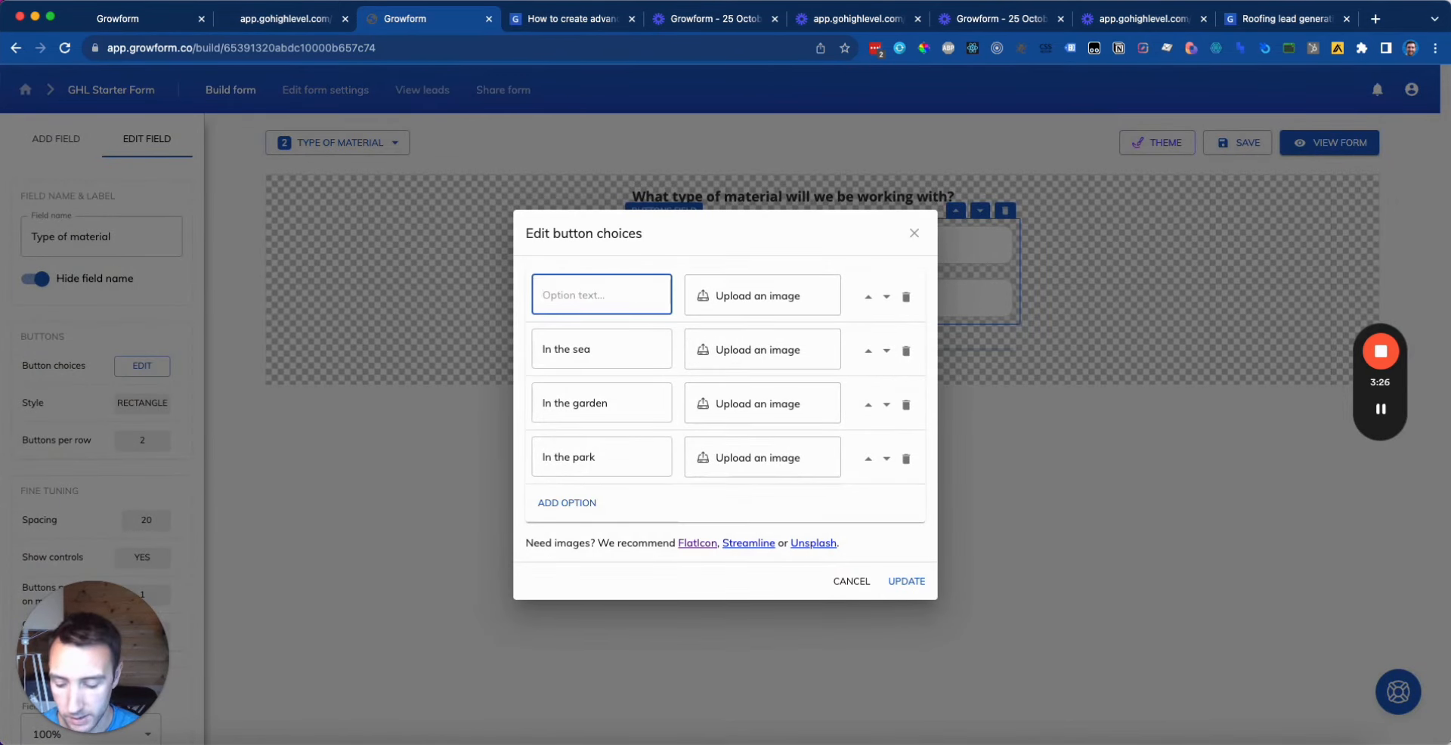
pyautogui.write('Asphal')
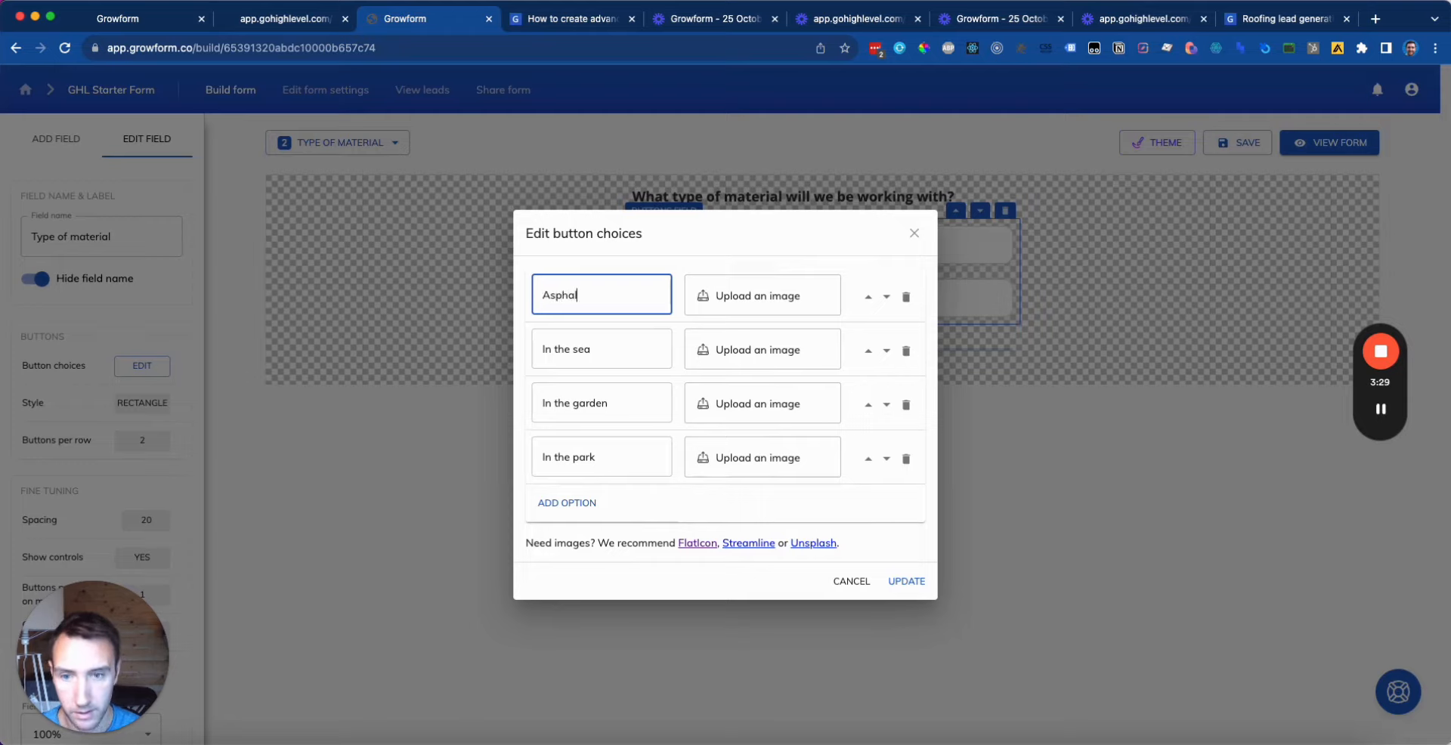
# Step: Replace the remaining three choices with Tiles, Slate and Other
pyautogui.click(627, 357)
pyautogui.press('super+a')
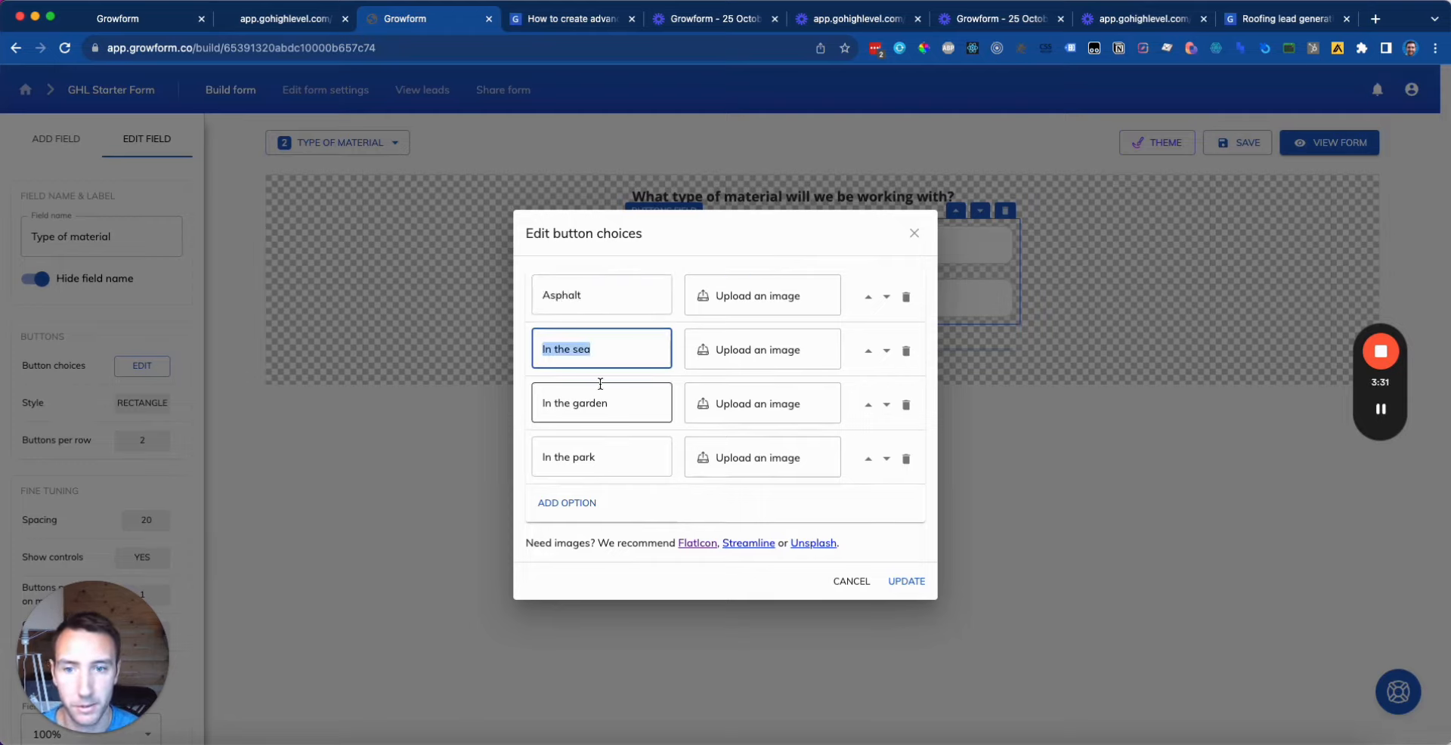
pyautogui.write('T')
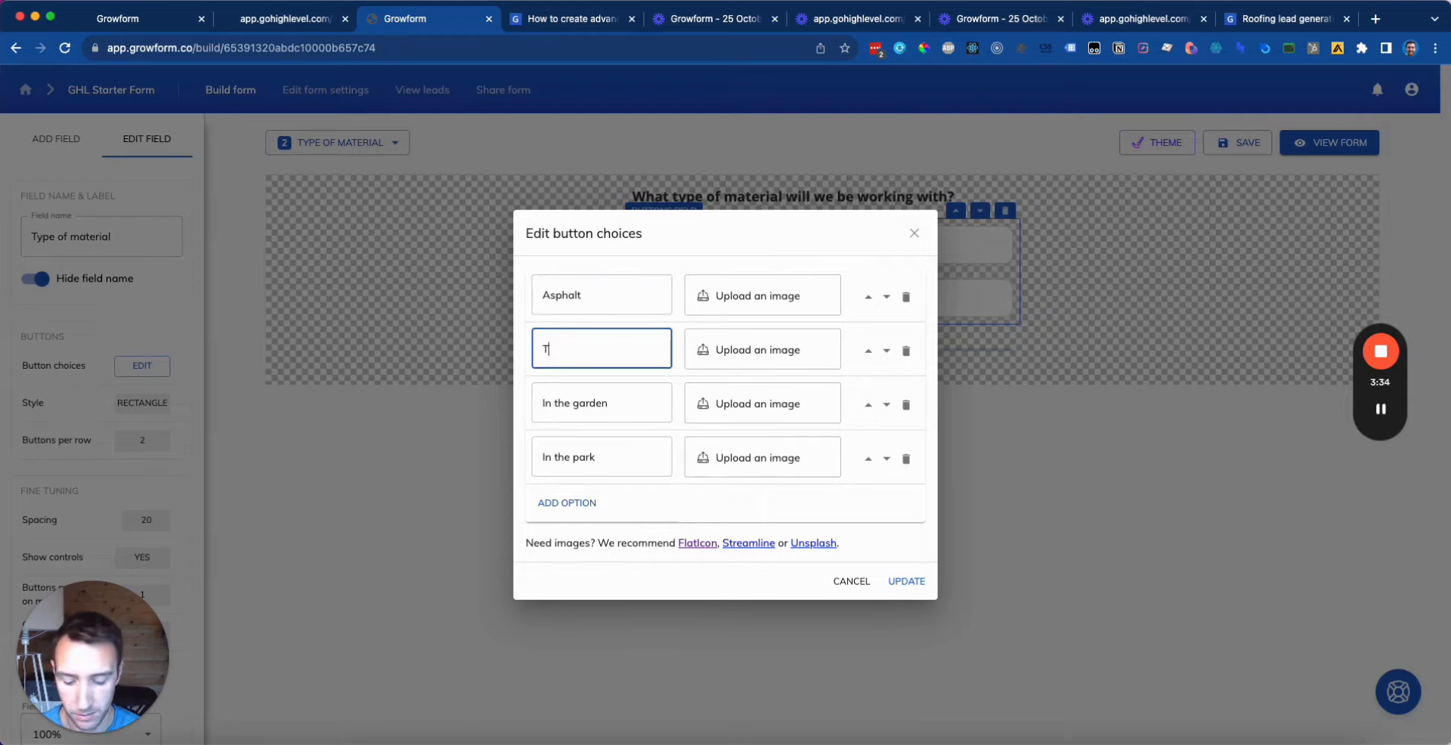
pyautogui.write('iles')
pyautogui.click(627, 403)
pyautogui.press('super+a')
pyautogui.write('S')
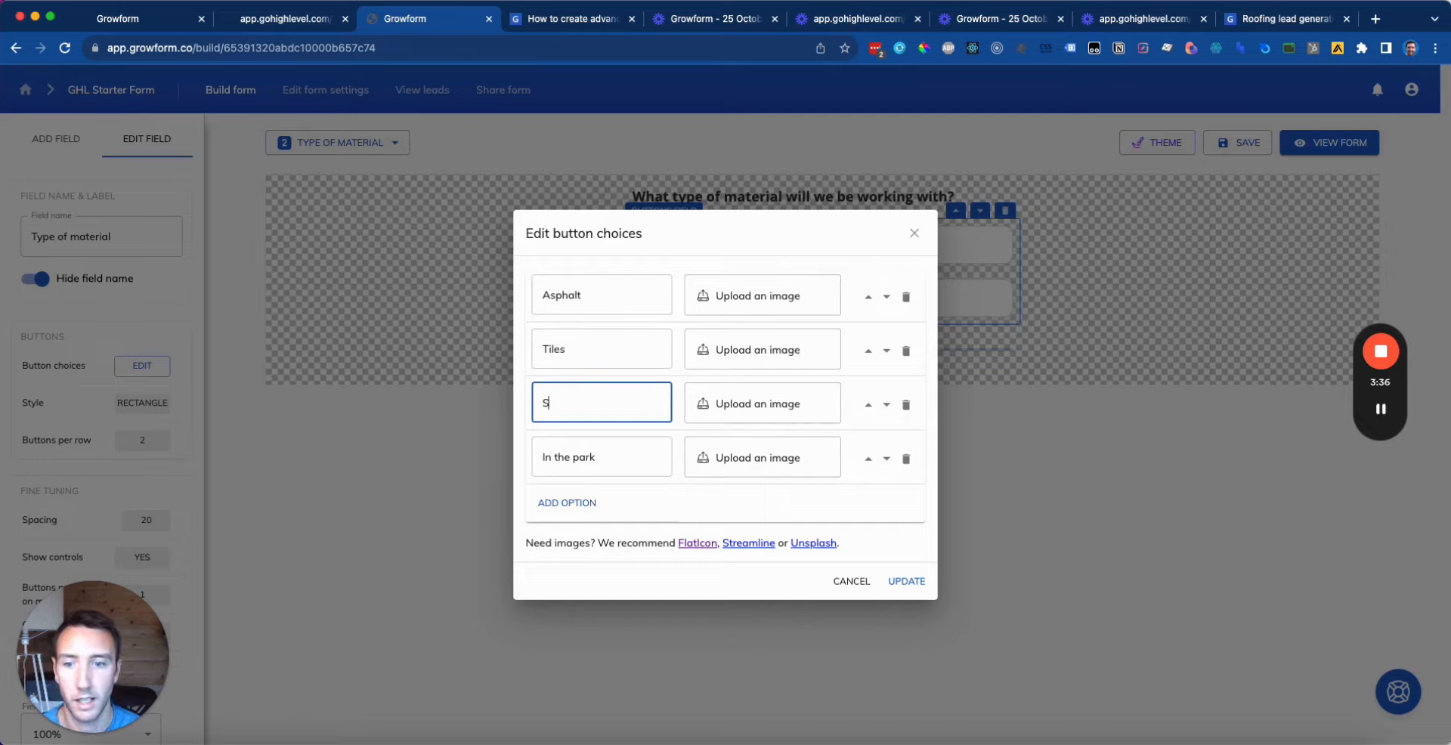
pyautogui.click(627, 457)
pyautogui.press('super+a')
pyautogui.write('Othe')
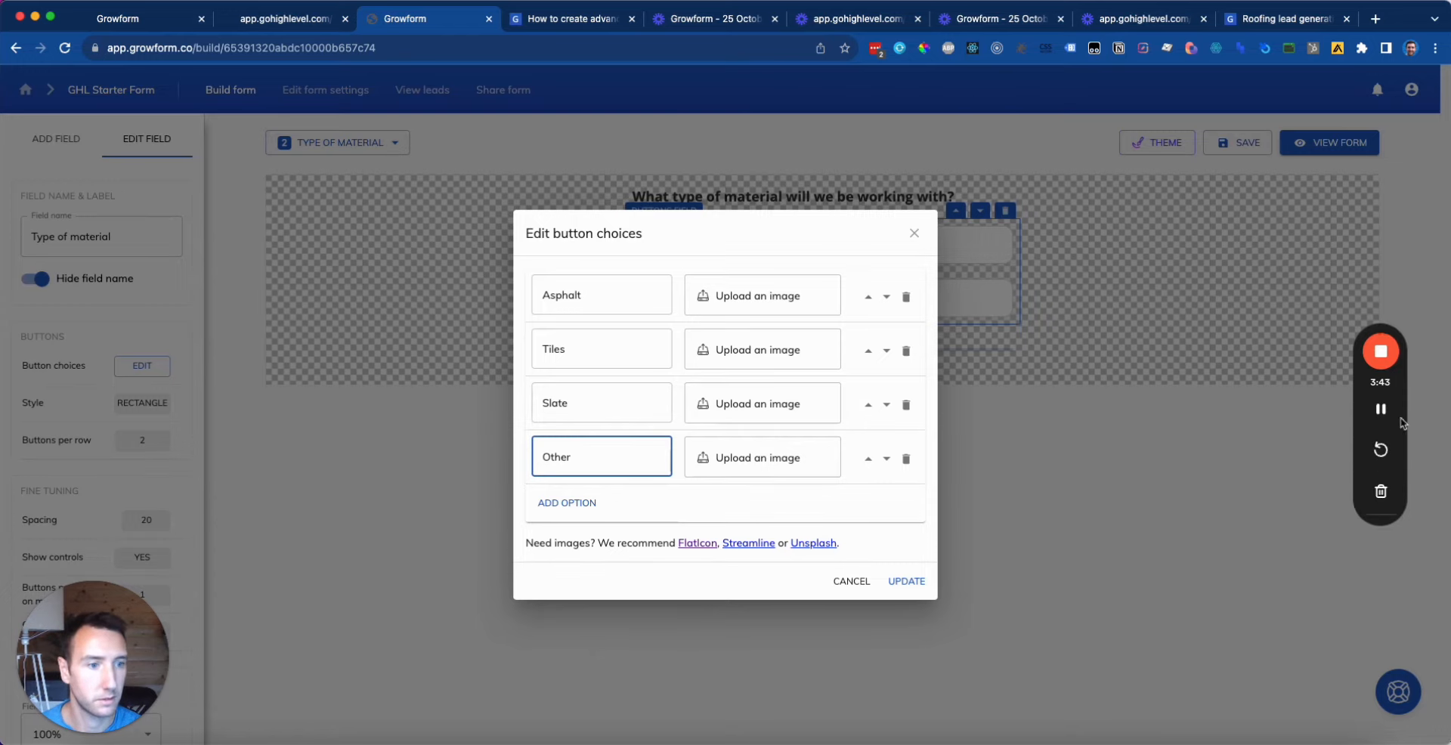
# Step: Upload roof JPEGs from Downloads to the Asphalt, Tiles, Slate and Other choices
pyautogui.click(759, 297)
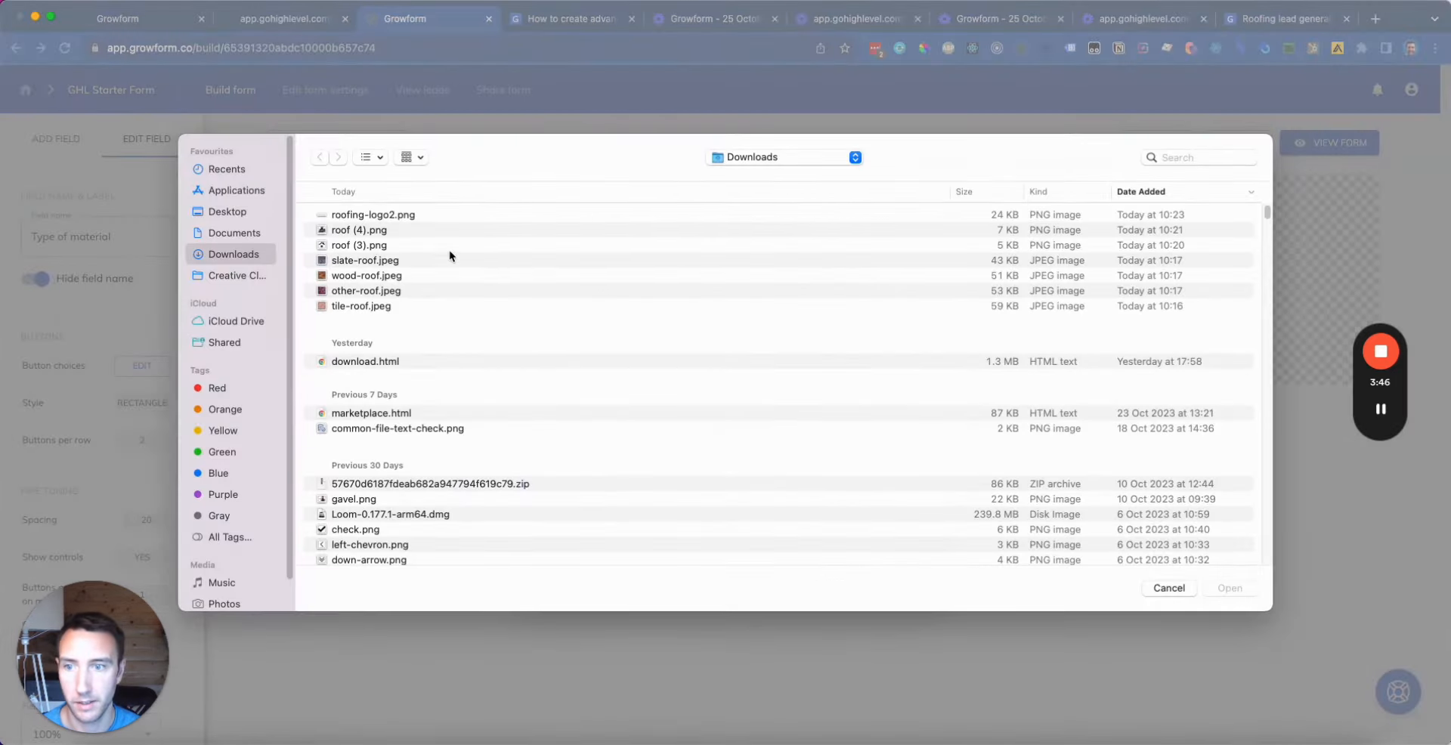
pyautogui.click(390, 262)
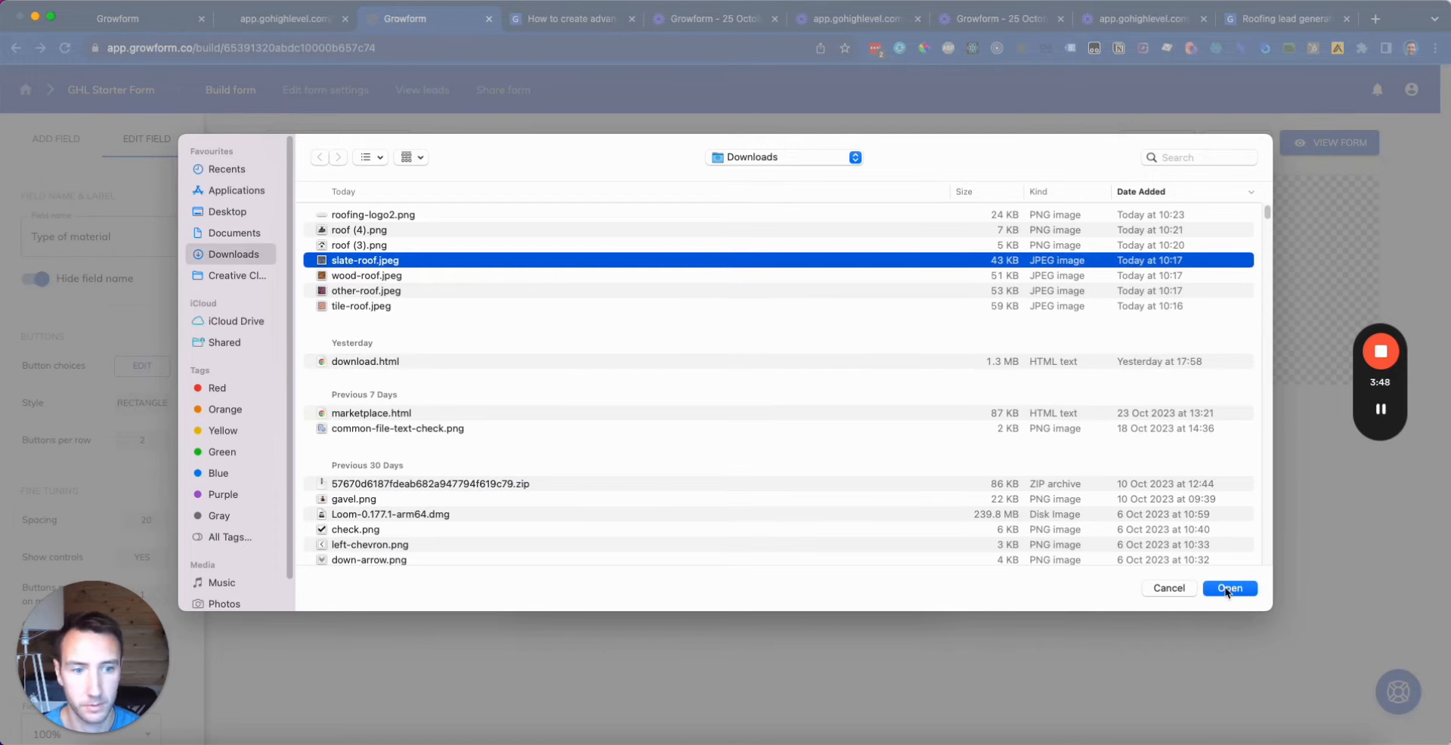
pyautogui.click(1223, 583)
pyautogui.click(764, 354)
pyautogui.click(378, 306)
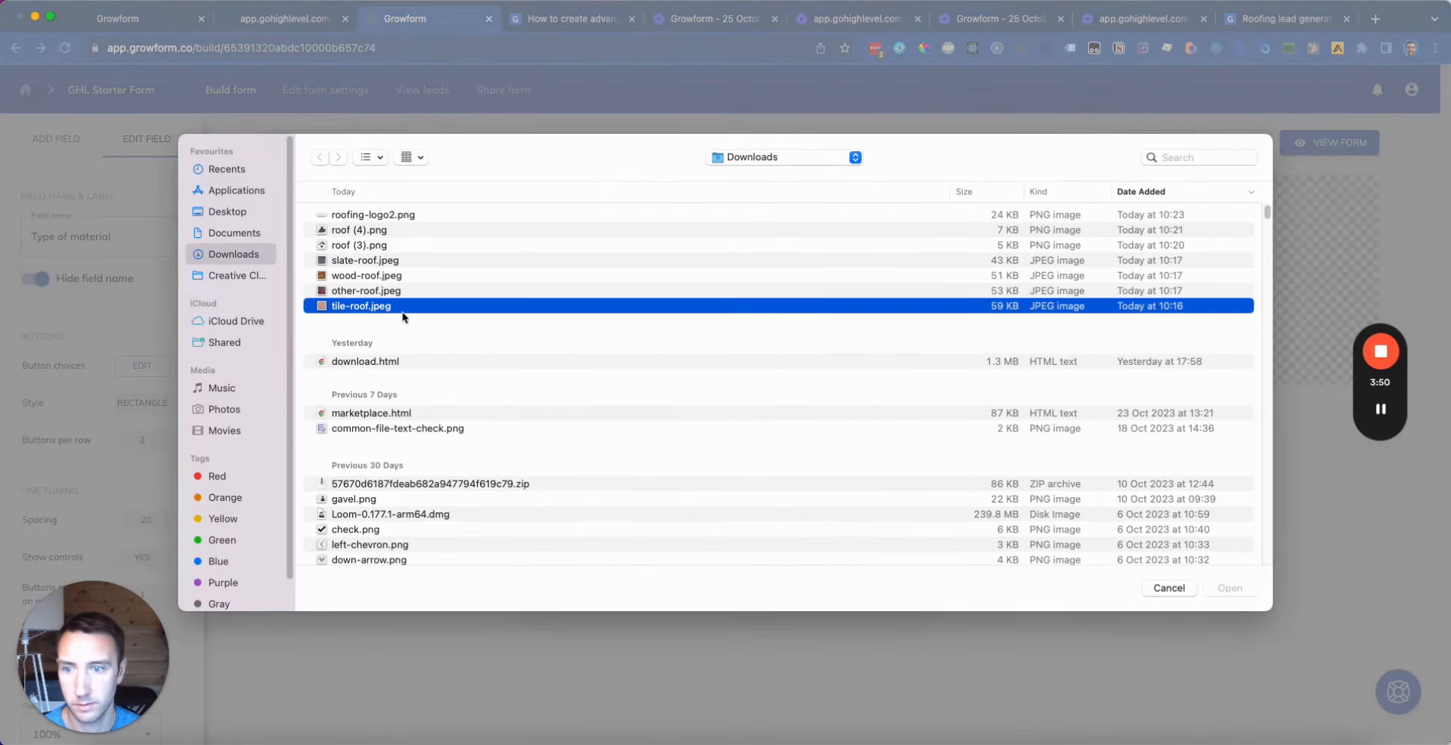
pyautogui.click(1229, 588)
pyautogui.click(739, 407)
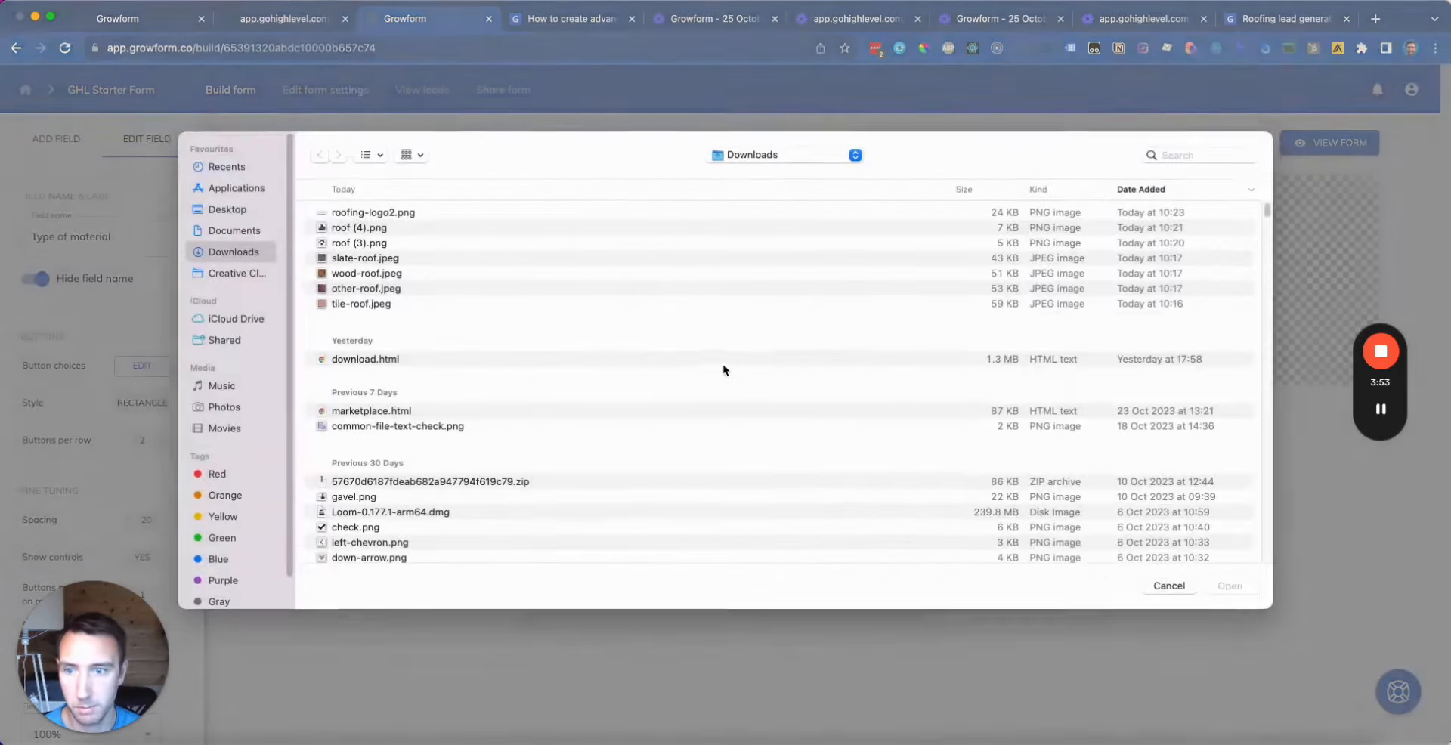
pyautogui.click(378, 308)
pyautogui.click(1229, 588)
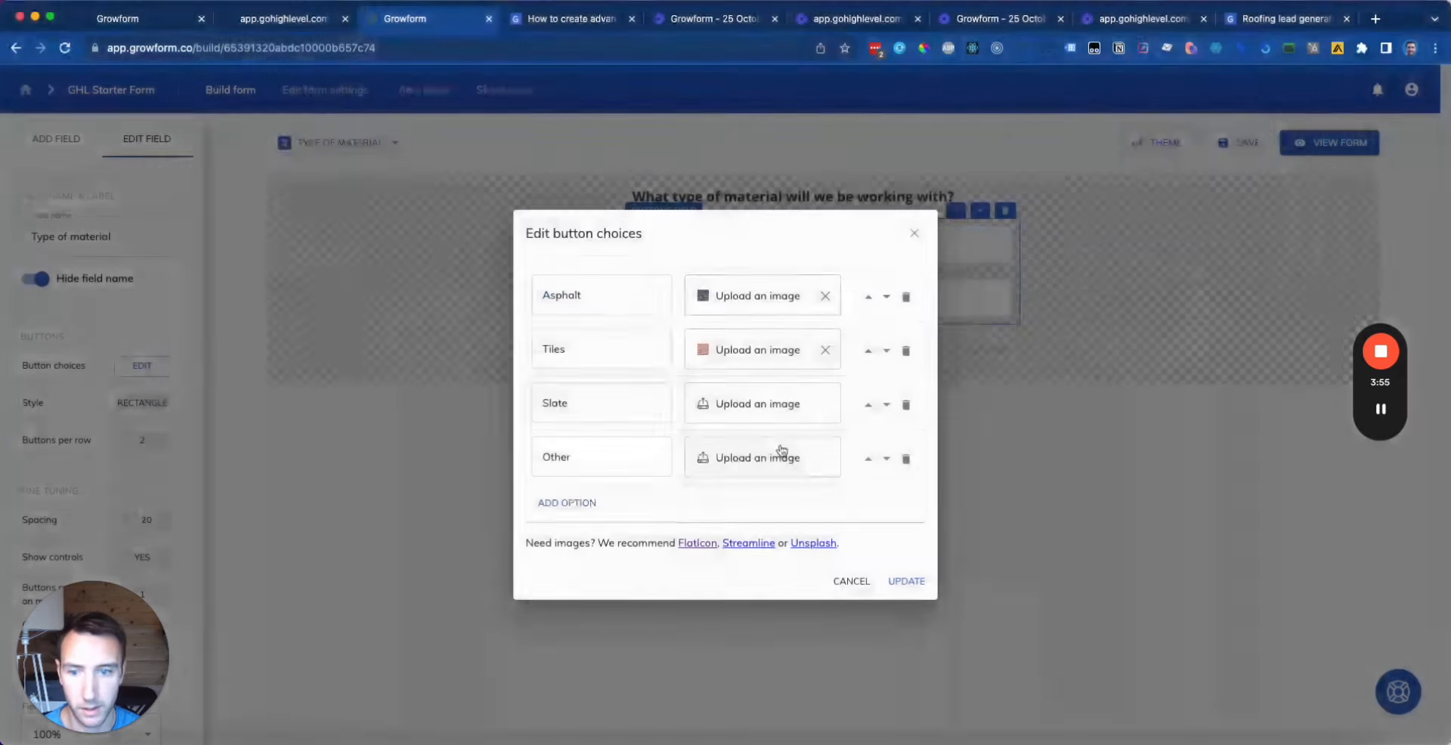
pyautogui.click(750, 457)
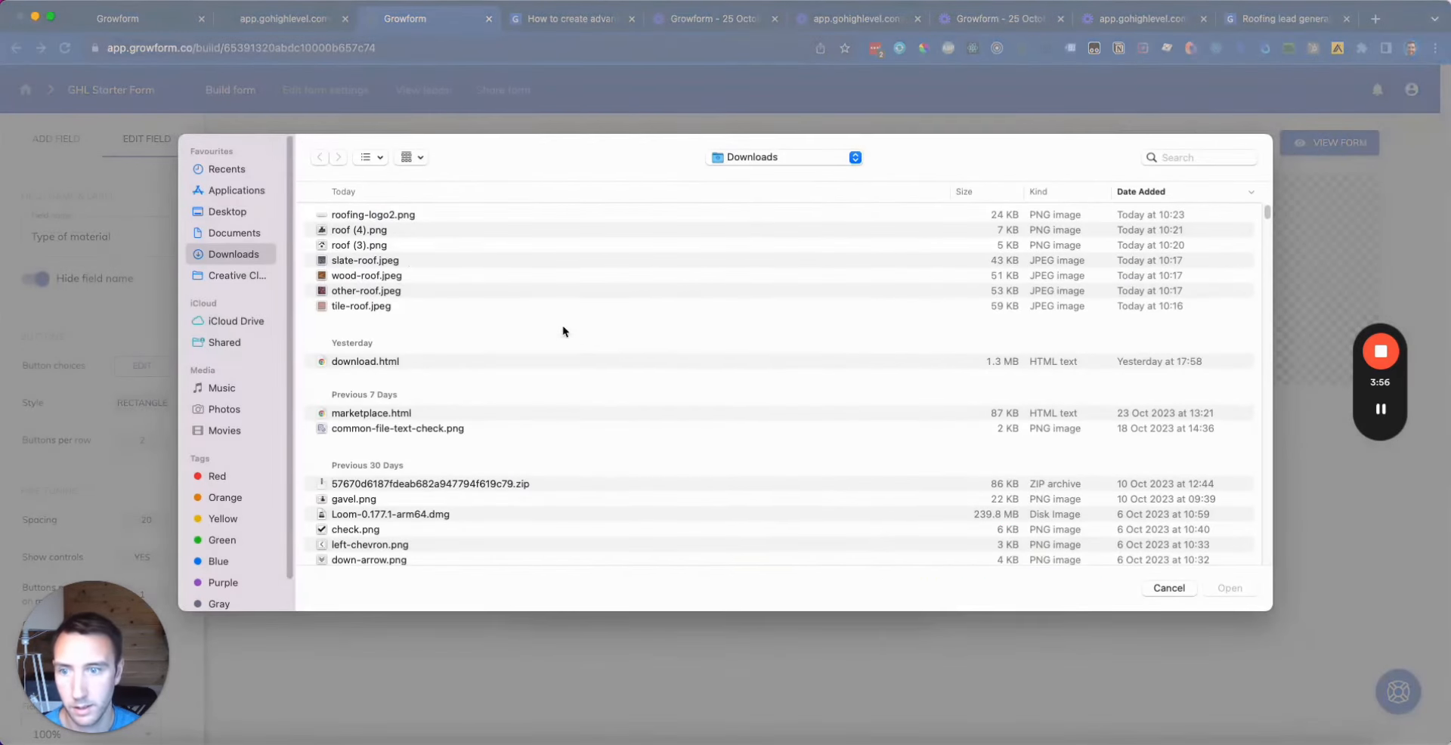
pyautogui.click(372, 293)
pyautogui.click(1230, 588)
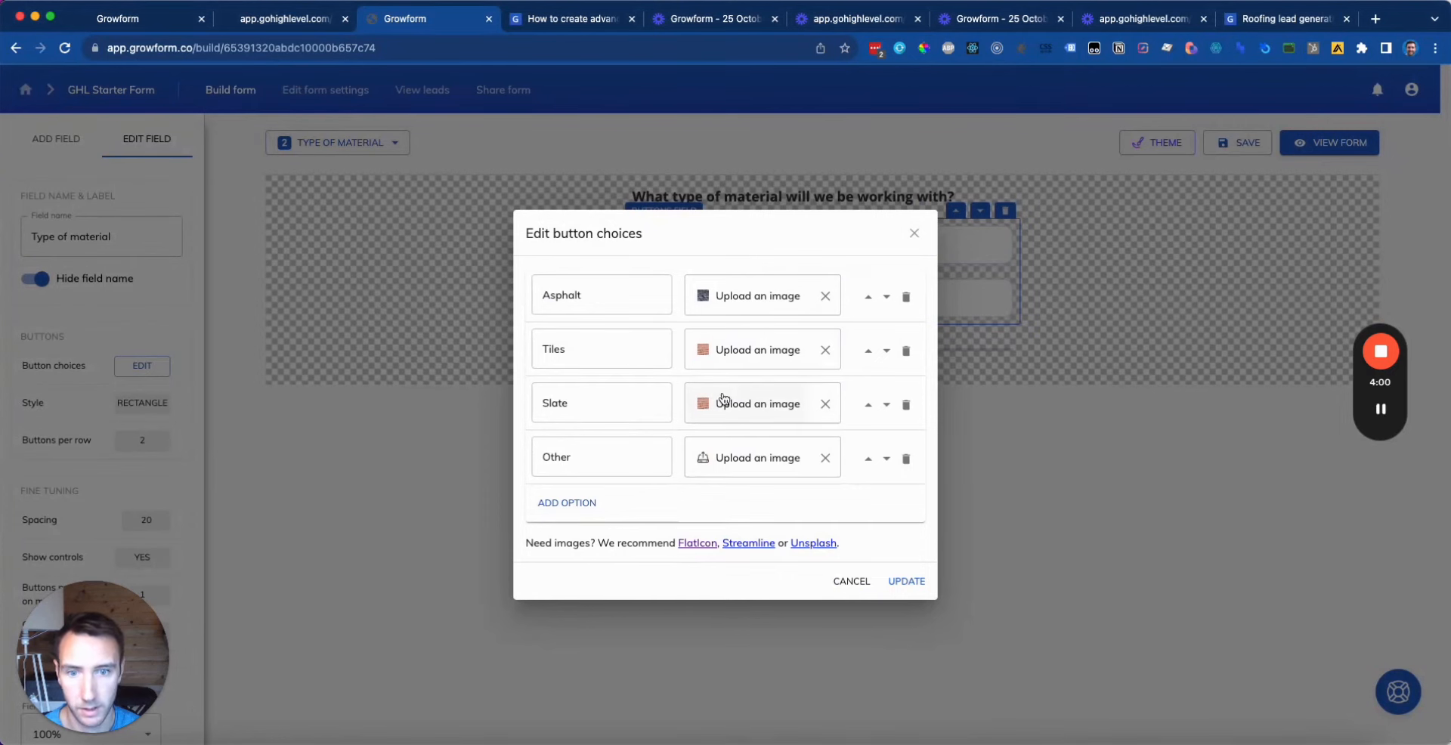
# Step: Re-upload images on two choices, using wood-roof.jpeg for Tiles, and apply the choices
pyautogui.click(739, 354)
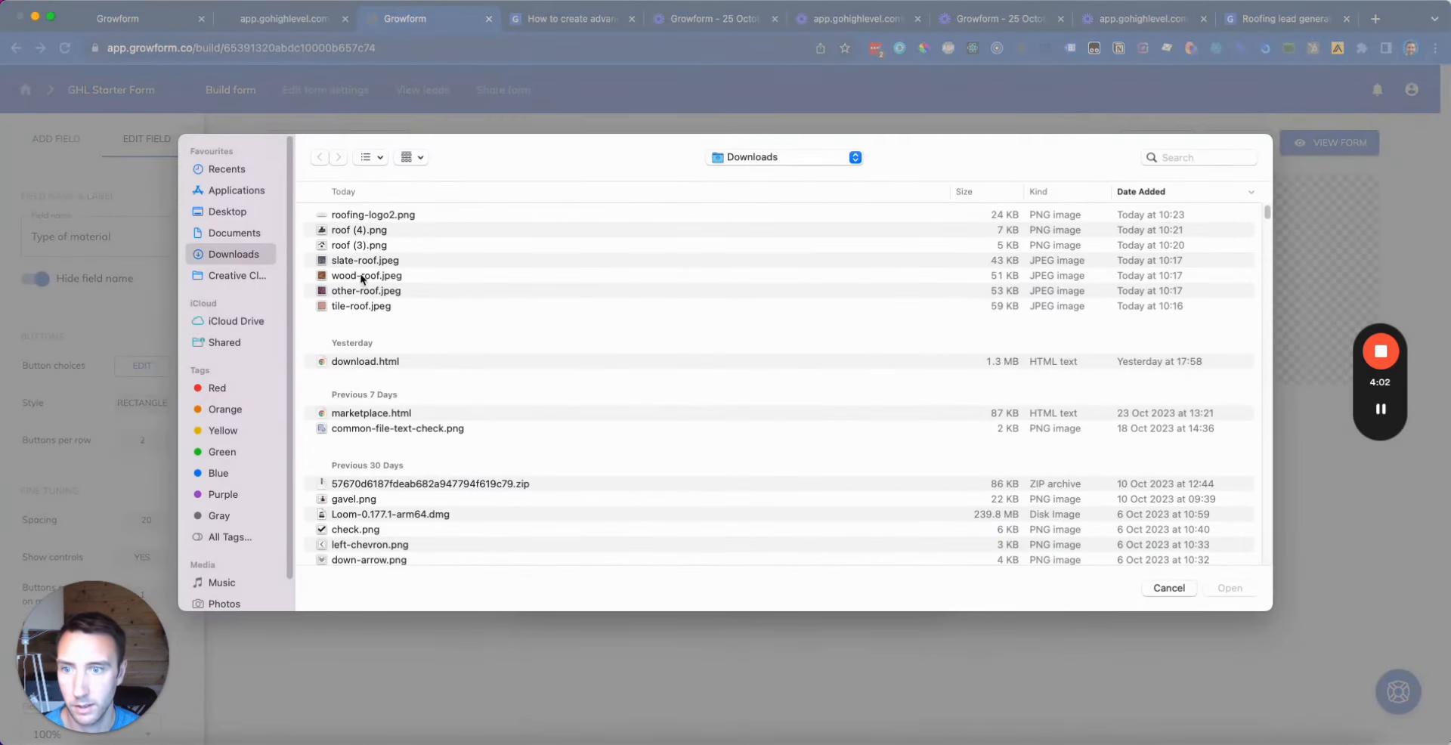
pyautogui.click(377, 263)
pyautogui.click(1232, 588)
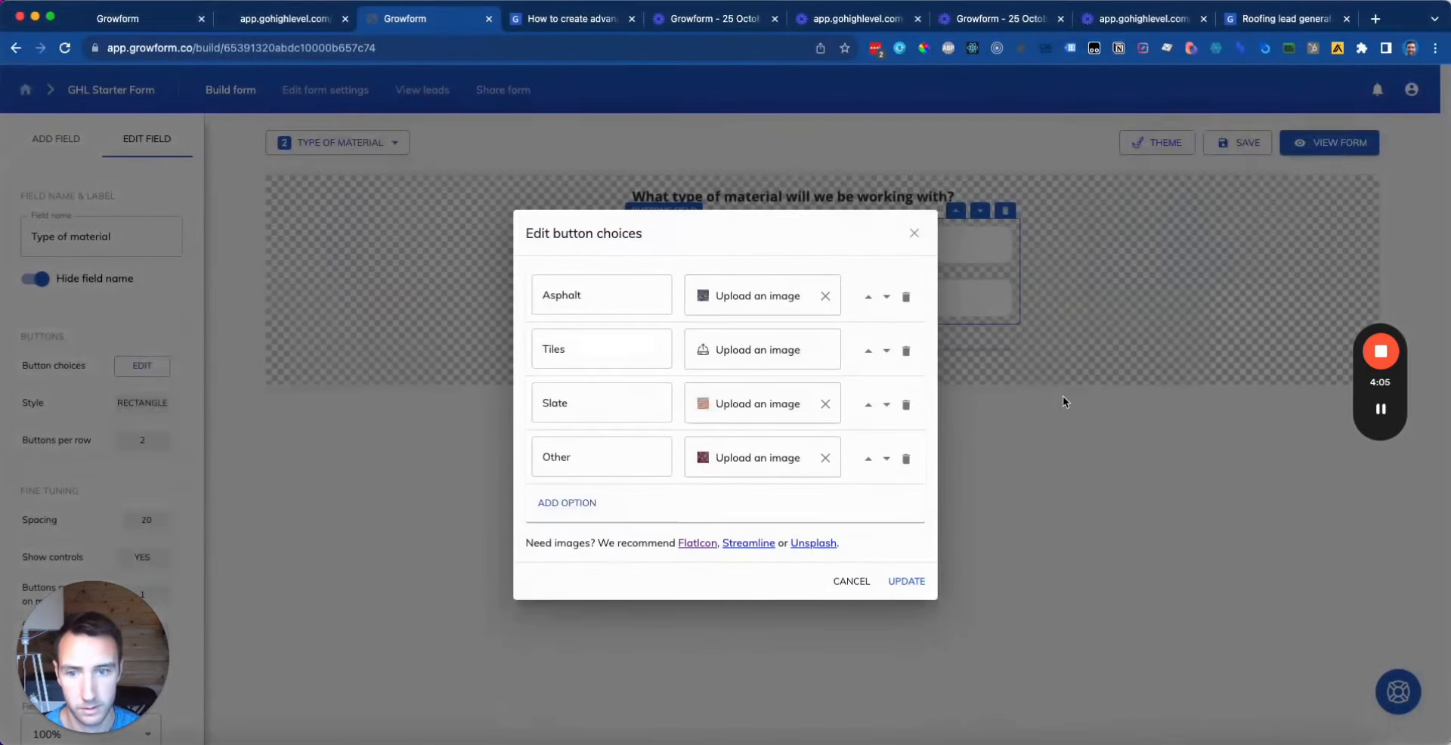
pyautogui.click(730, 306)
pyautogui.click(352, 277)
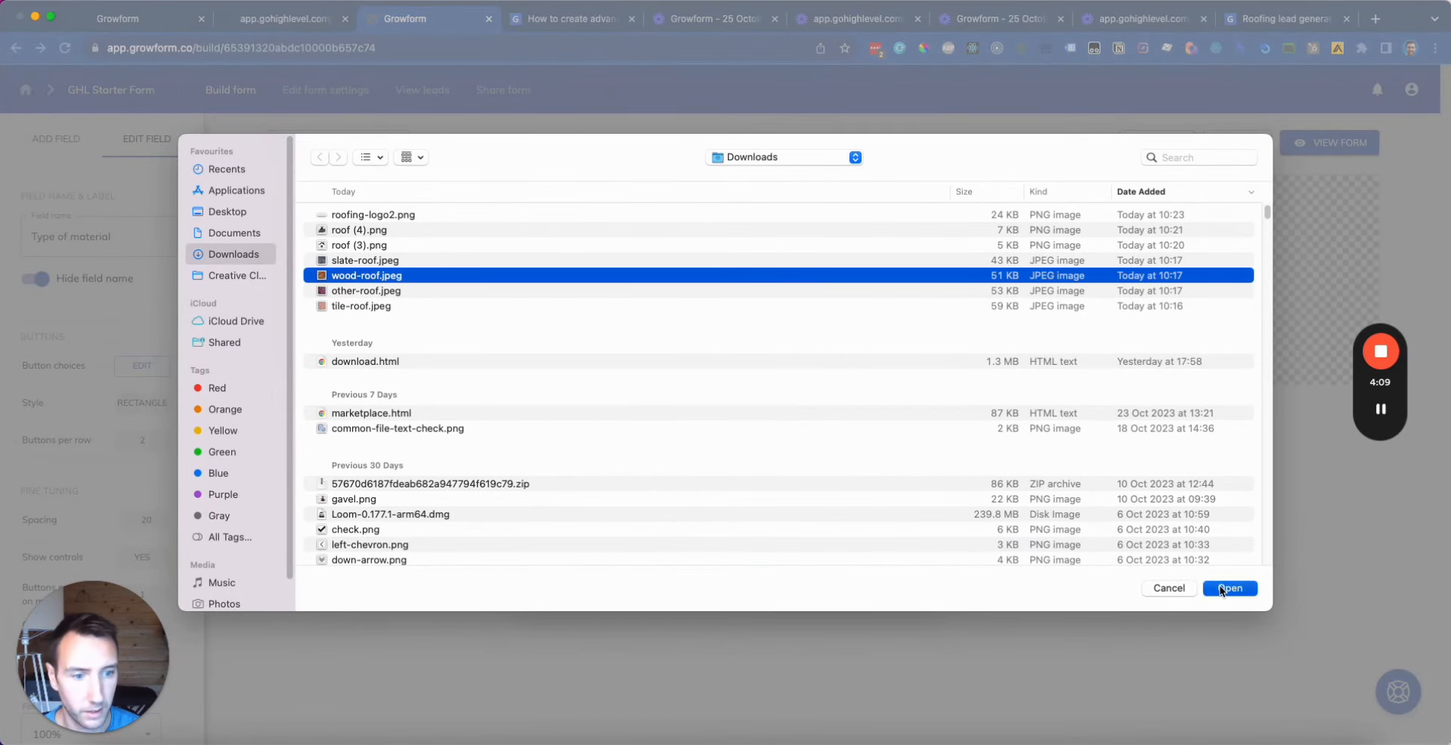
pyautogui.click(1229, 588)
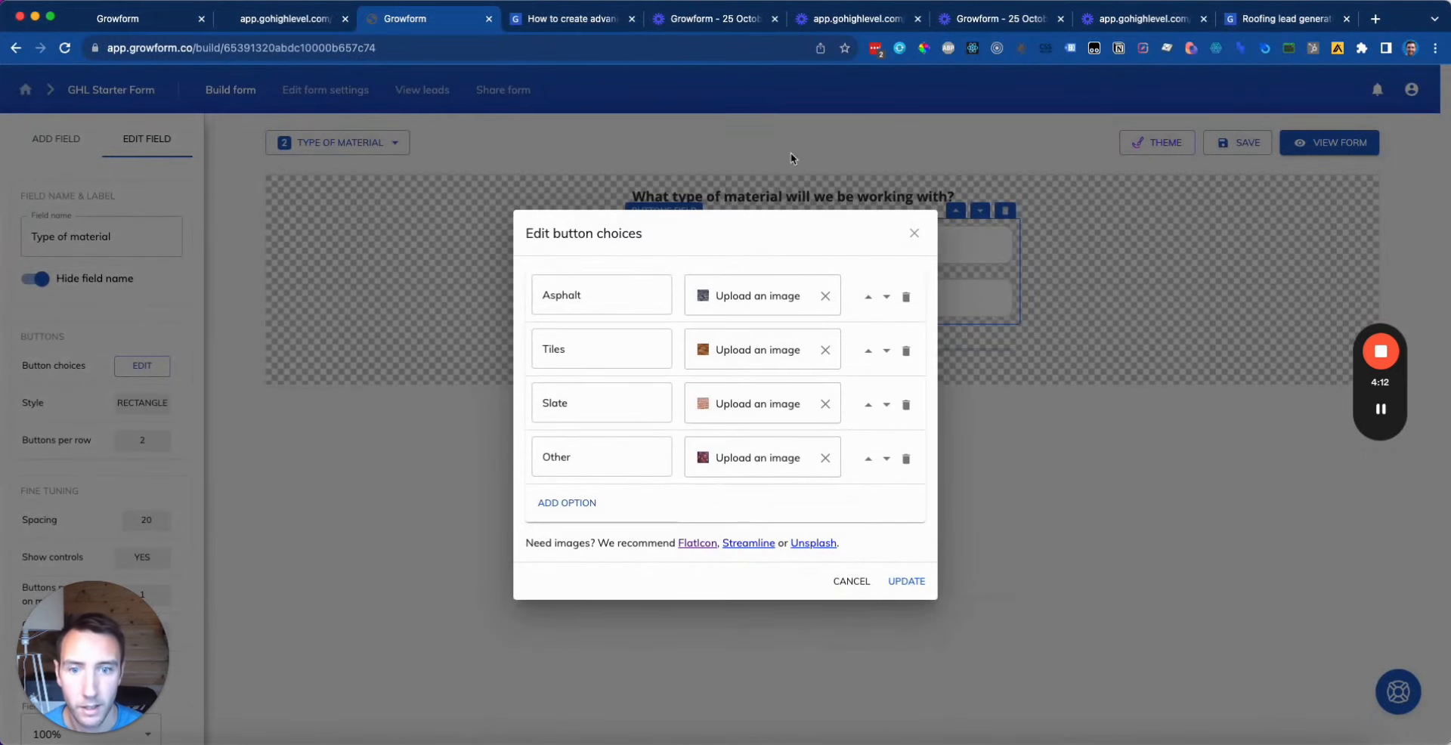
pyautogui.click(921, 591)
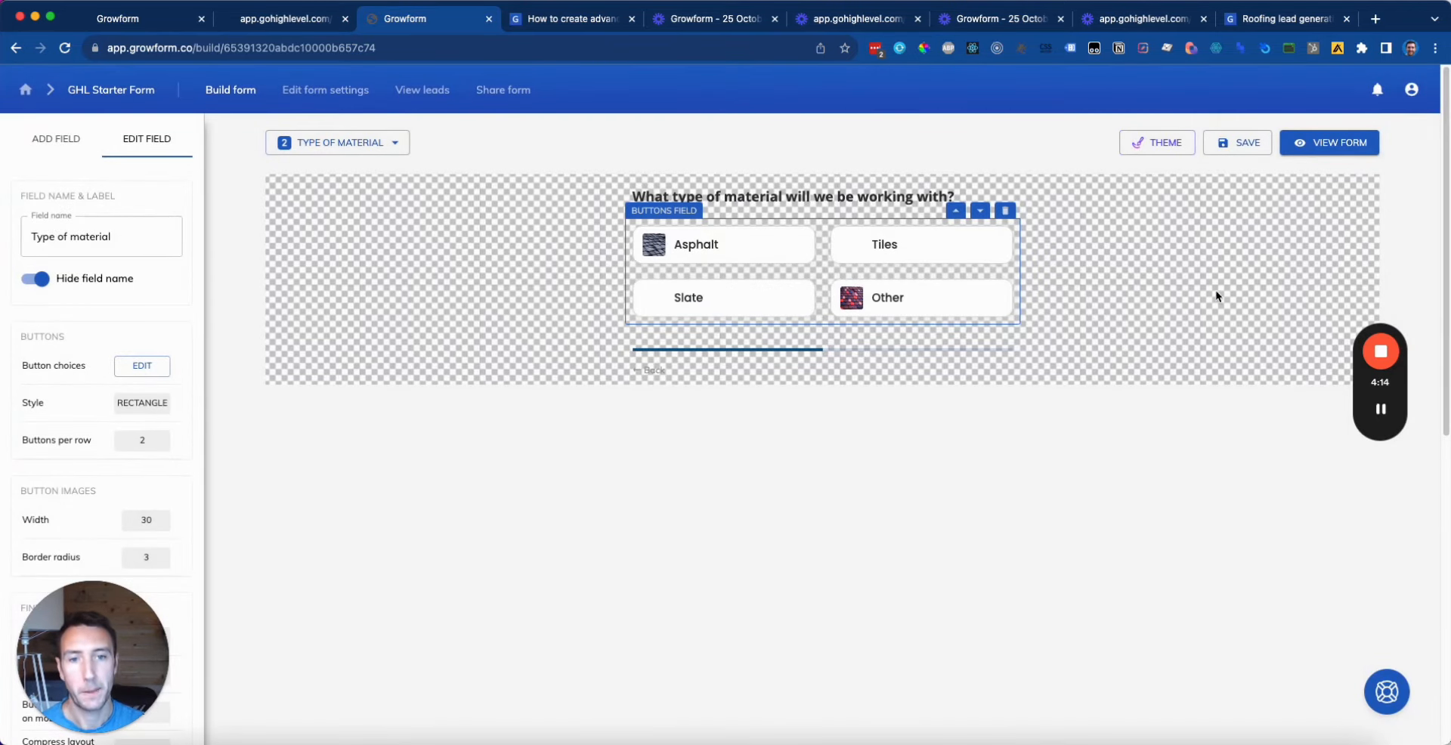
# Step: Increase the button images width from 30 to 34
pyautogui.click(137, 530)
pyautogui.press('Up')
pyautogui.press('Up')
pyautogui.press('Up')
pyautogui.press('Up')
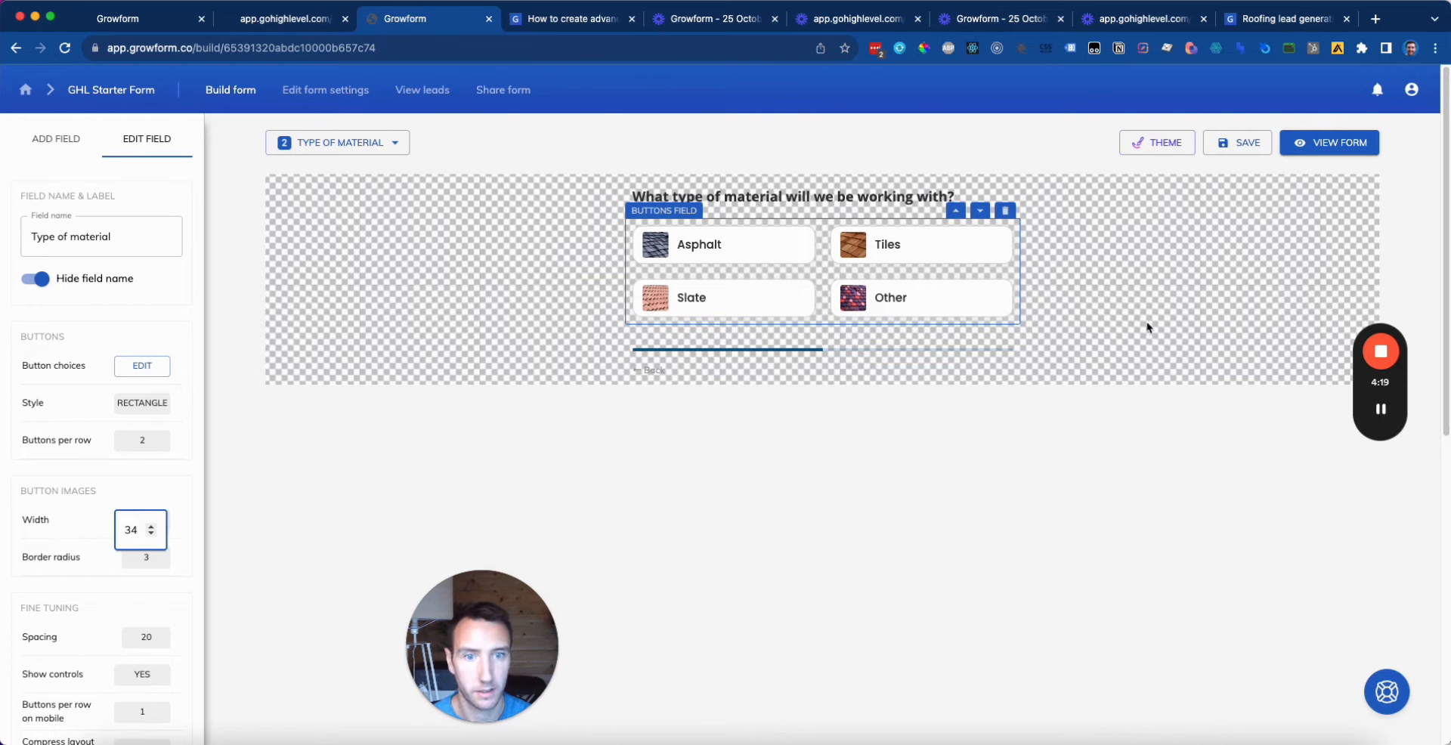
pyautogui.click(1383, 412)
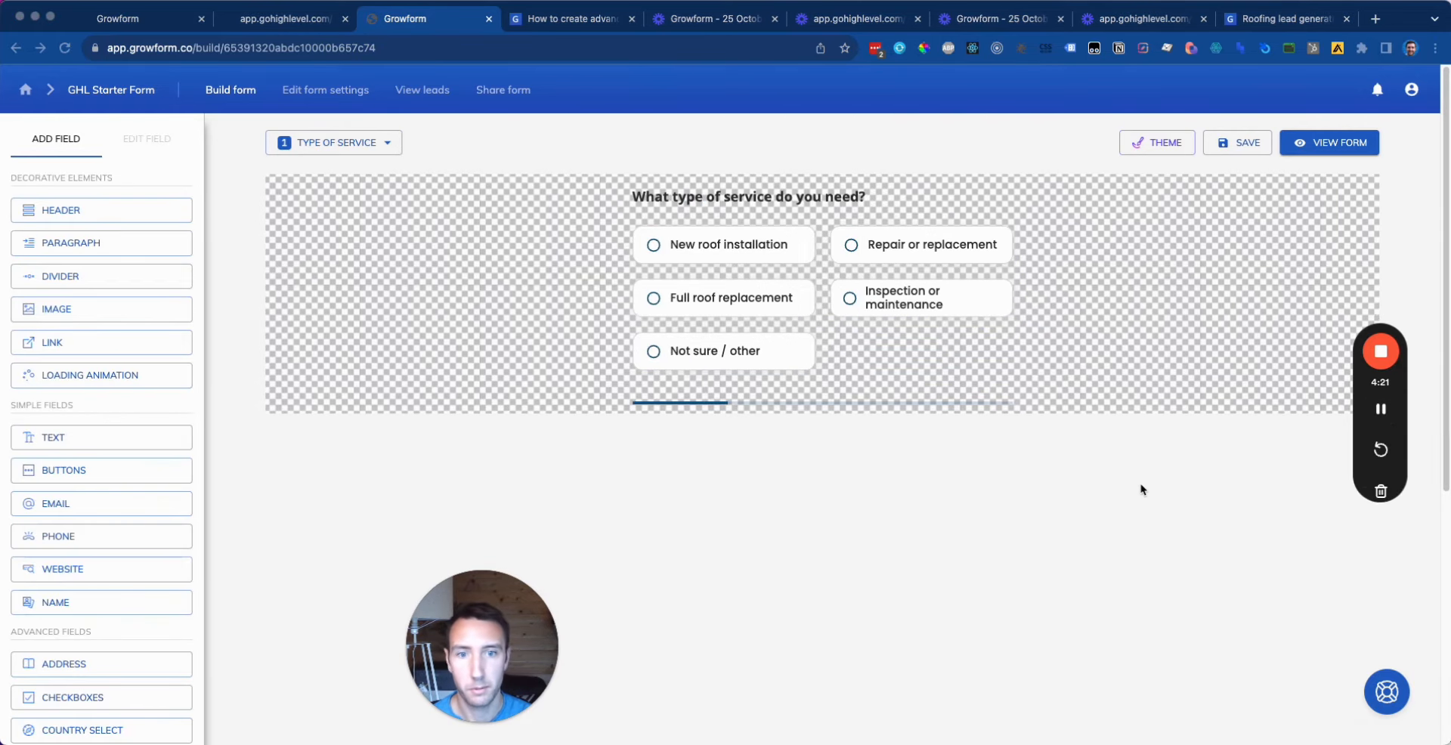
# Step: Switch the builder from Type of material to the Contact info step
pyautogui.click(340, 149)
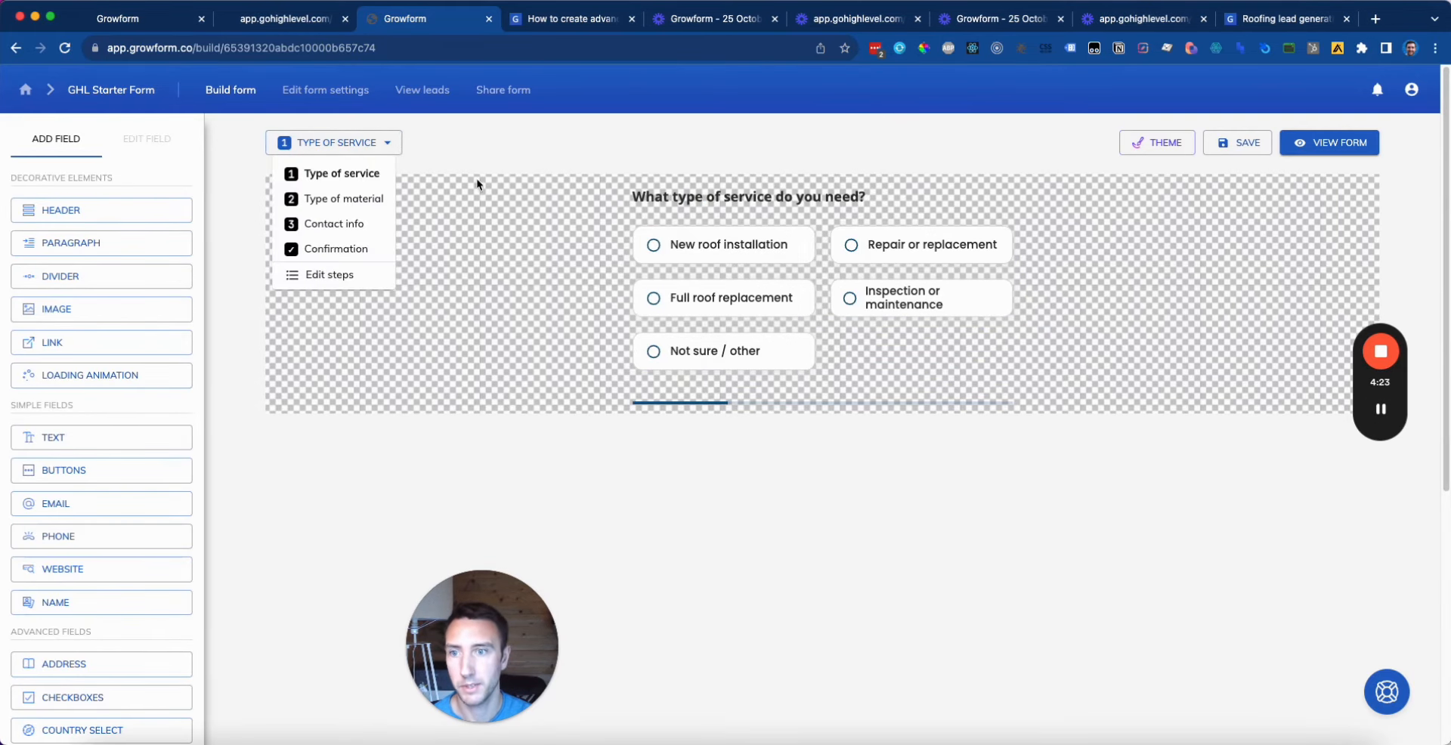
pyautogui.click(378, 202)
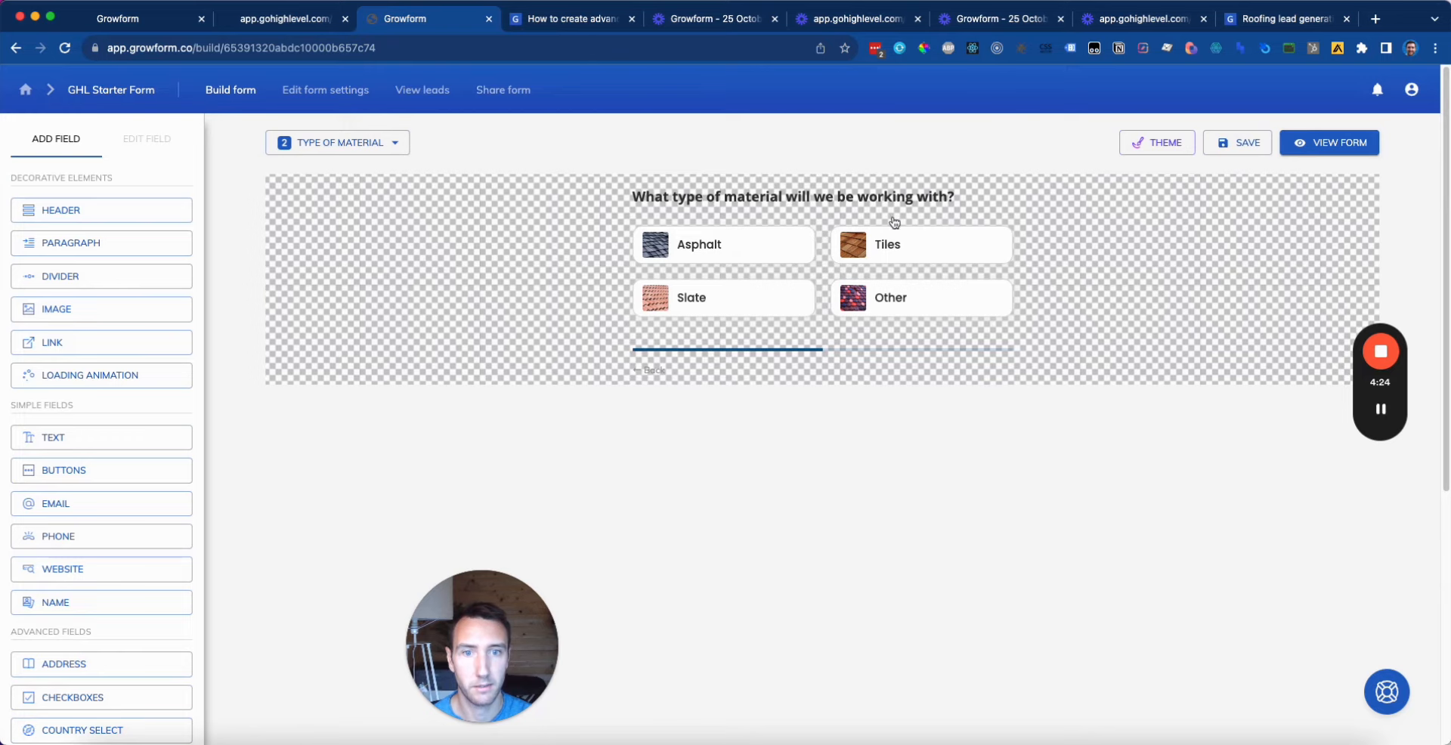
pyautogui.click(384, 144)
pyautogui.click(352, 221)
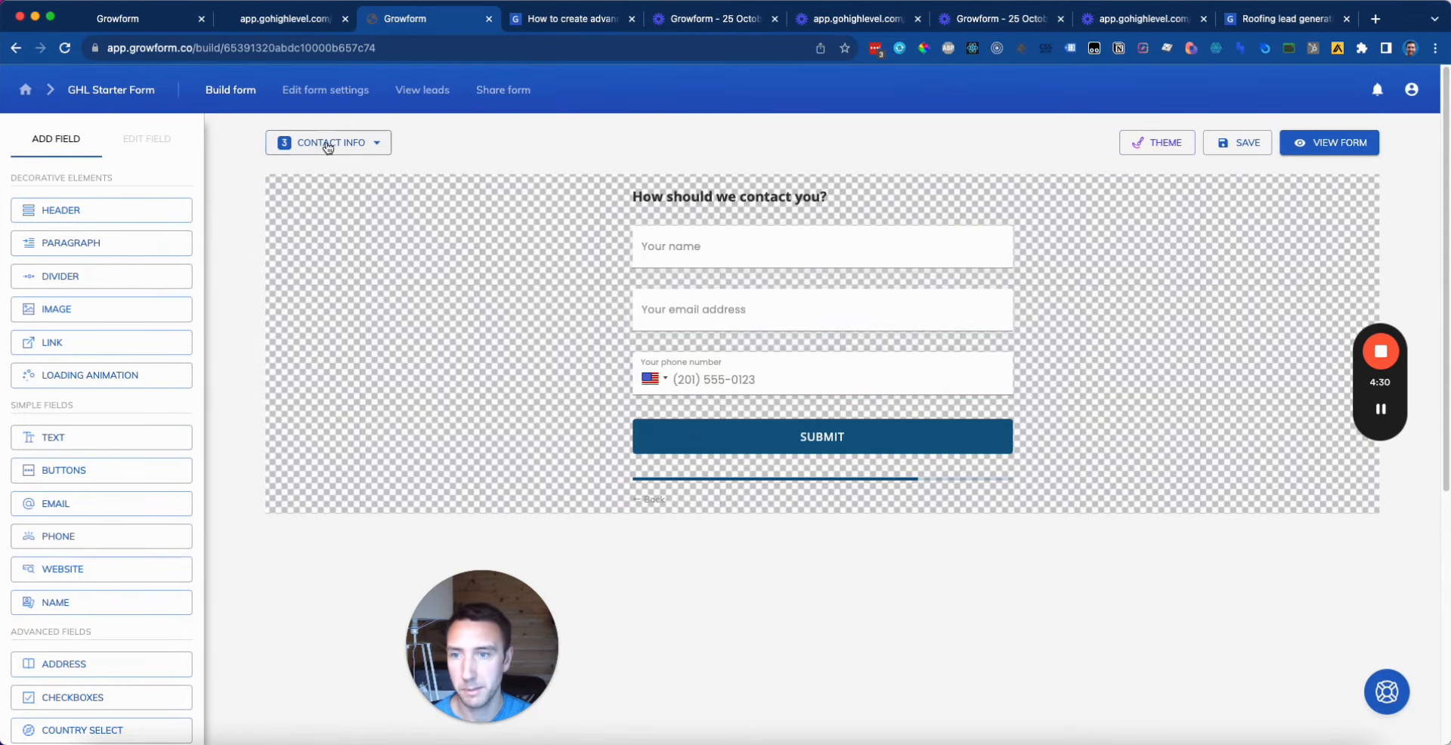
pyautogui.click(376, 144)
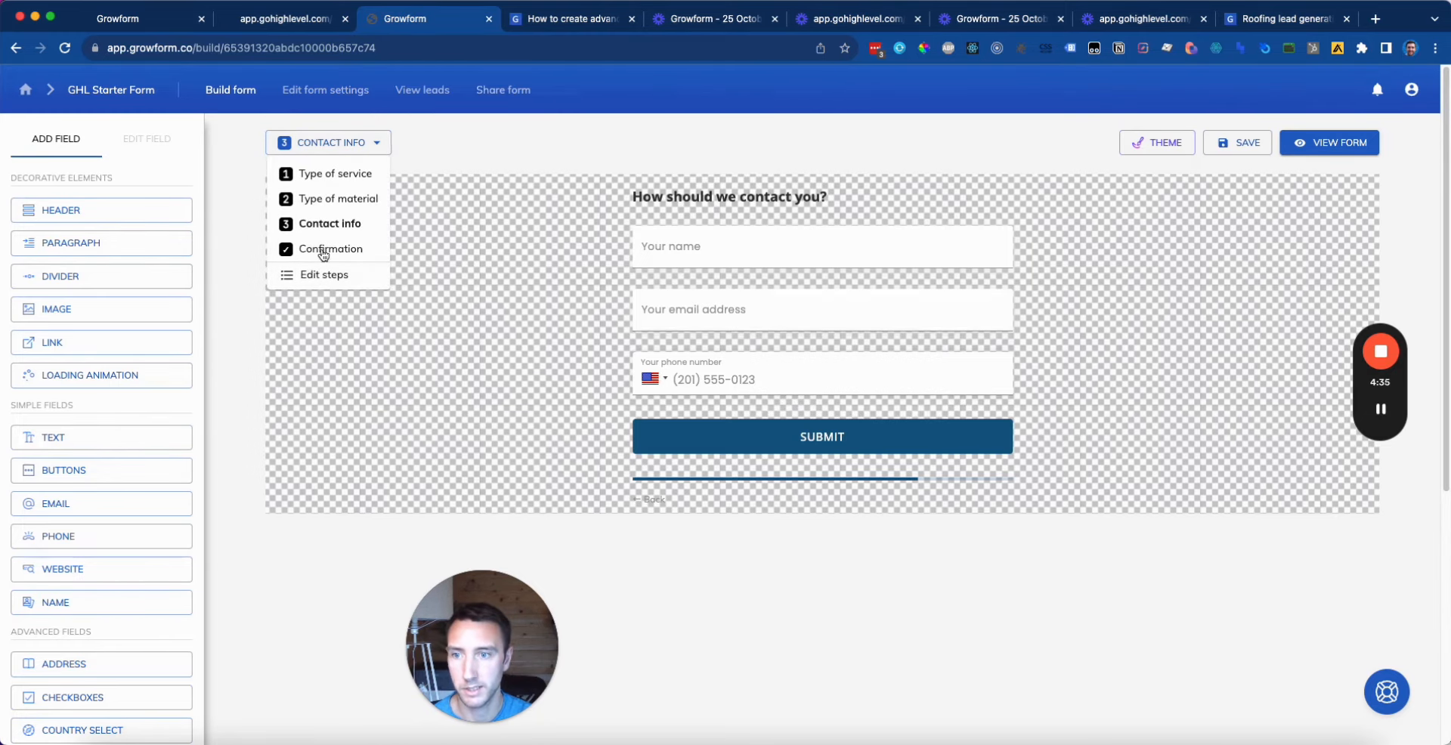
# Step: Add a step named 'Address information' and place it before Contact info
pyautogui.click(325, 275)
pyautogui.click(523, 475)
pyautogui.click(673, 483)
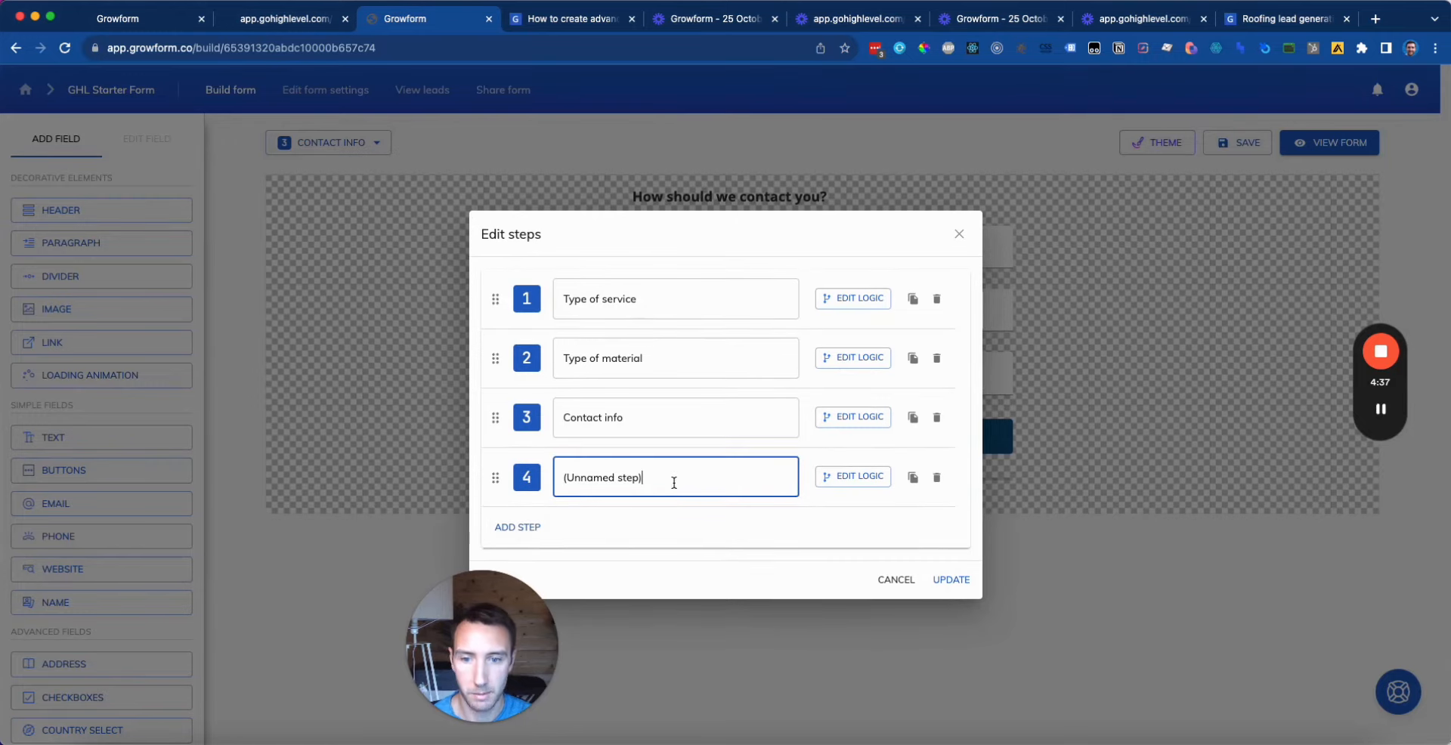
pyautogui.press('super+a')
pyautogui.write('Ad')
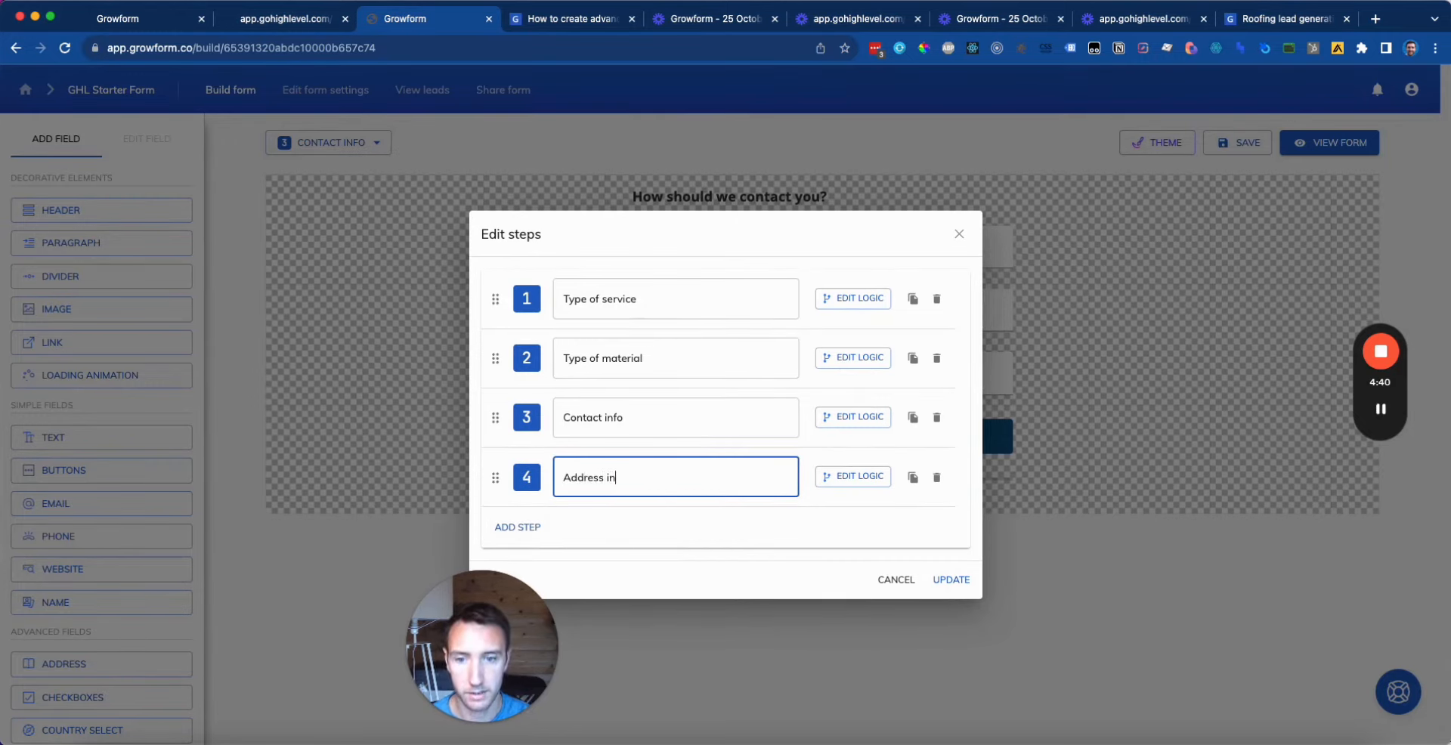
pyautogui.write('dress information')
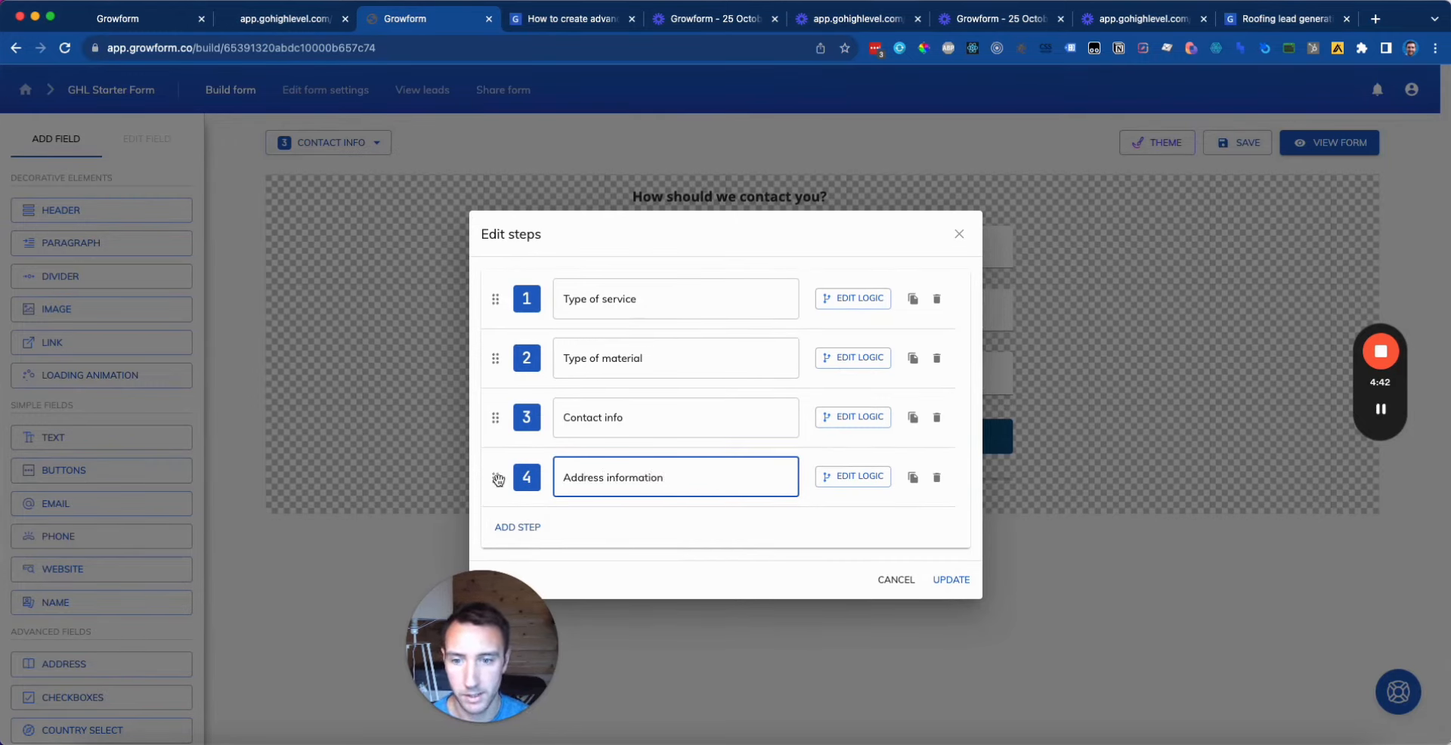
pyautogui.moveTo(498, 479); pyautogui.dragTo(501, 417)
pyautogui.click(950, 580)
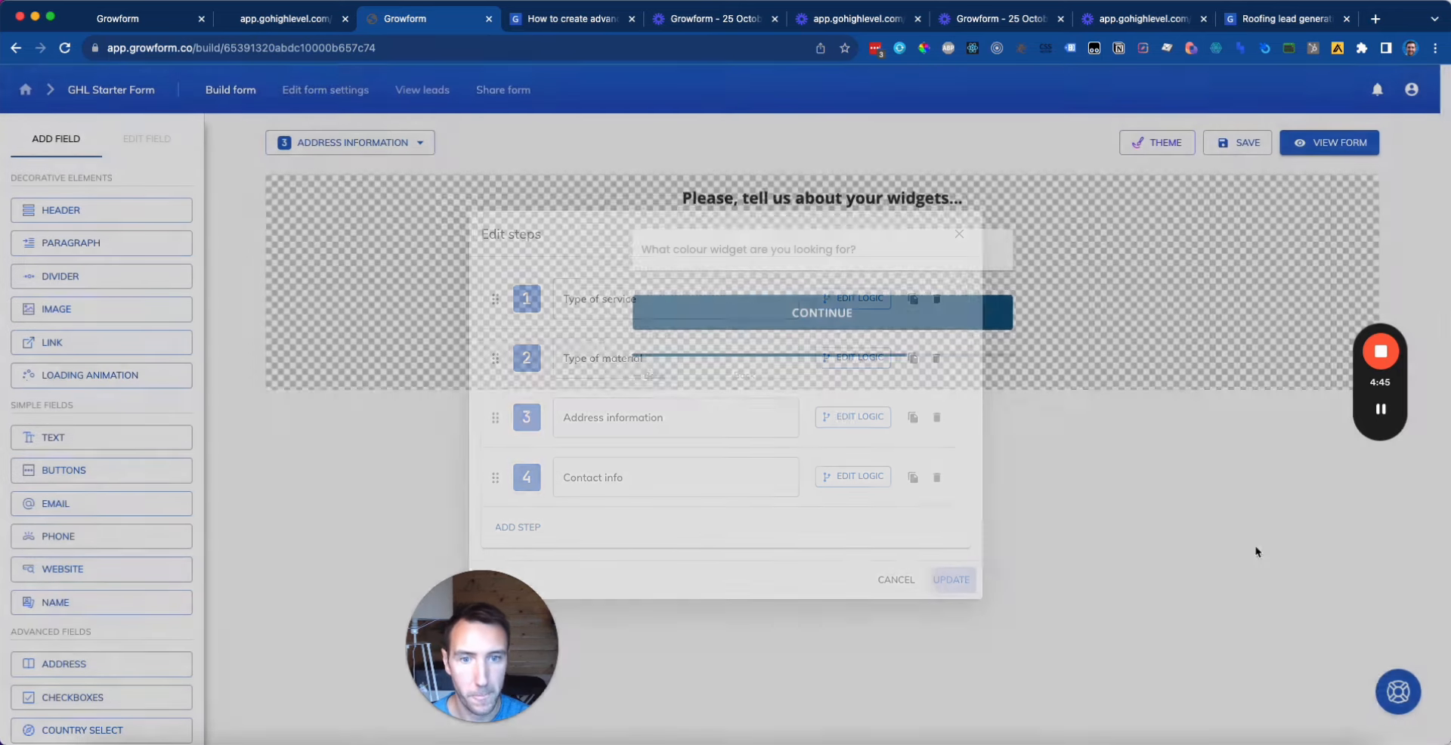
# Step: Go to the Address information step and select its material question header
pyautogui.click(411, 142)
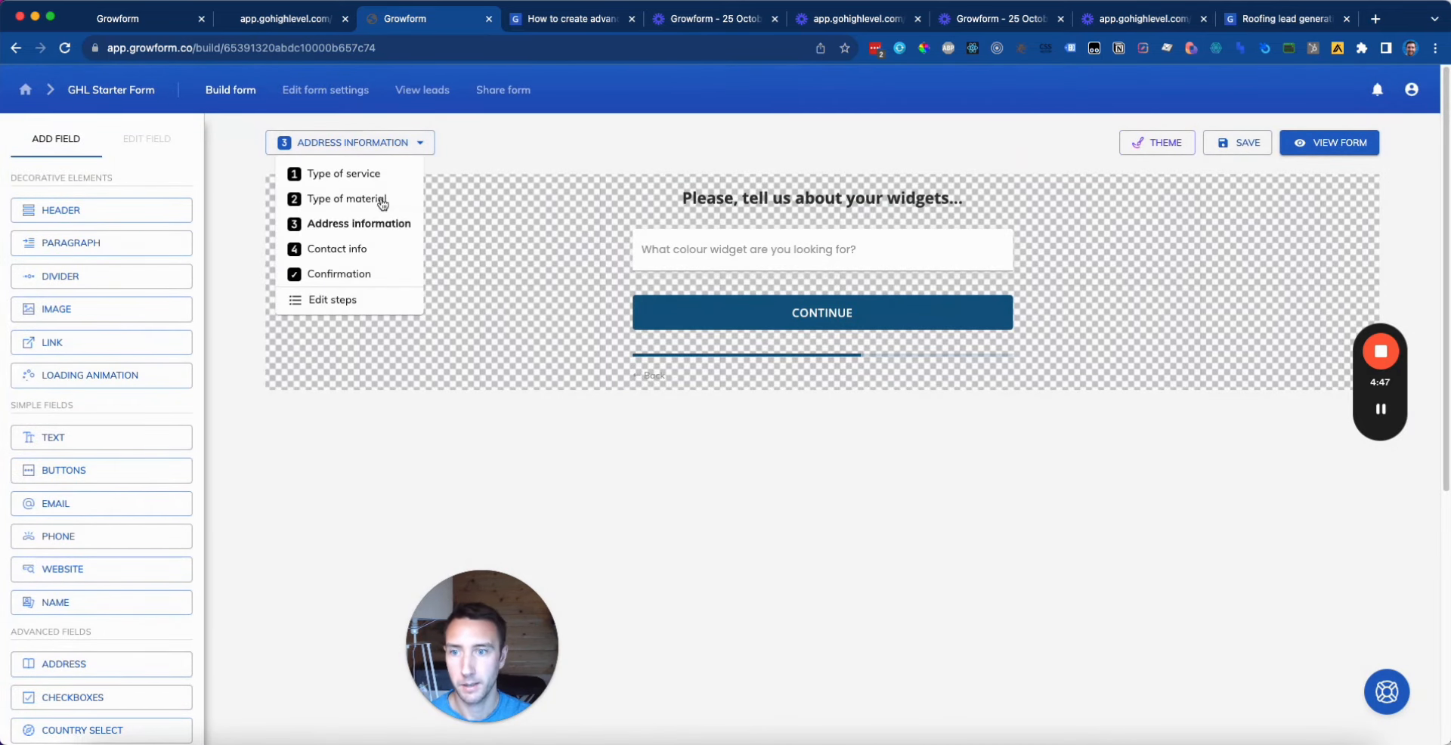
pyautogui.click(382, 201)
pyautogui.click(355, 143)
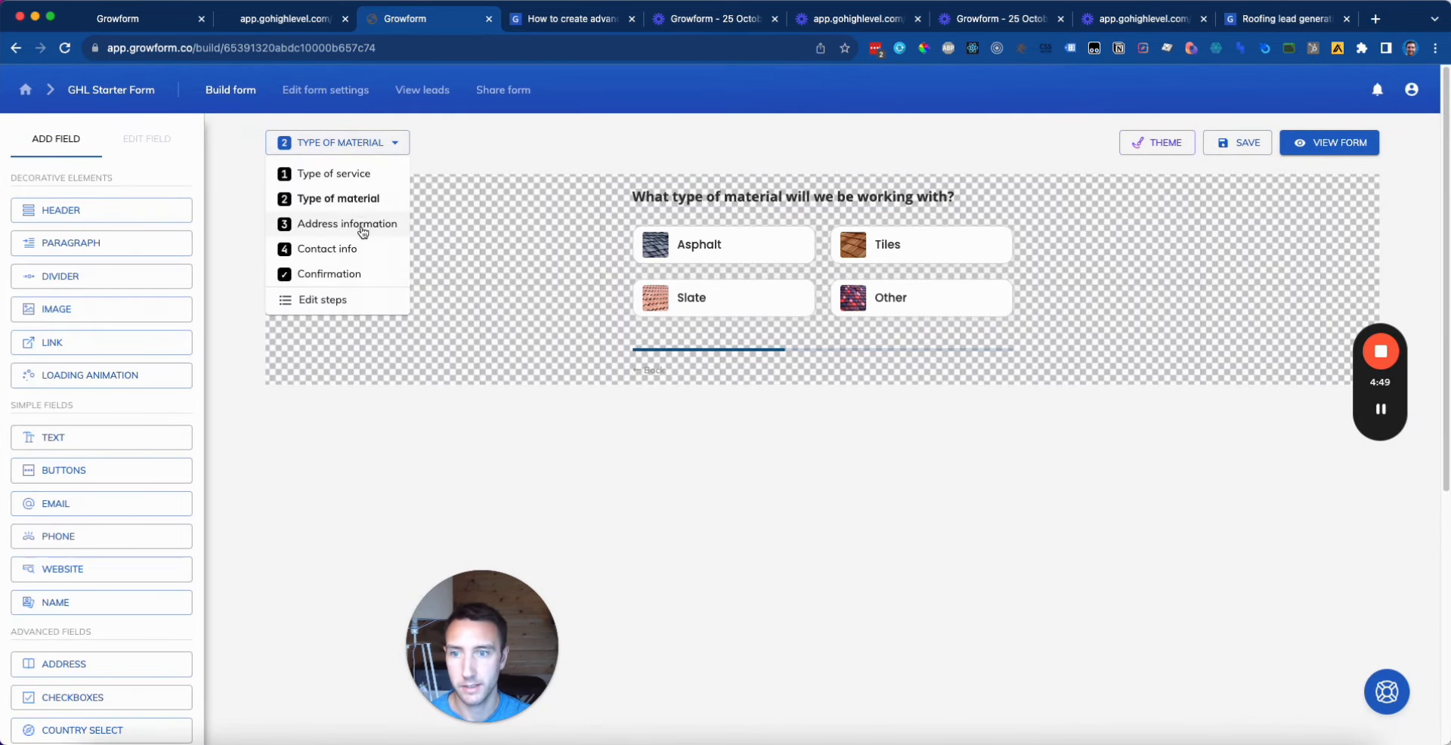
pyautogui.click(364, 232)
pyautogui.click(937, 301)
# Step: Move the material header up and delete the 'Please, tell us about your widgets' header
pyautogui.click(956, 282)
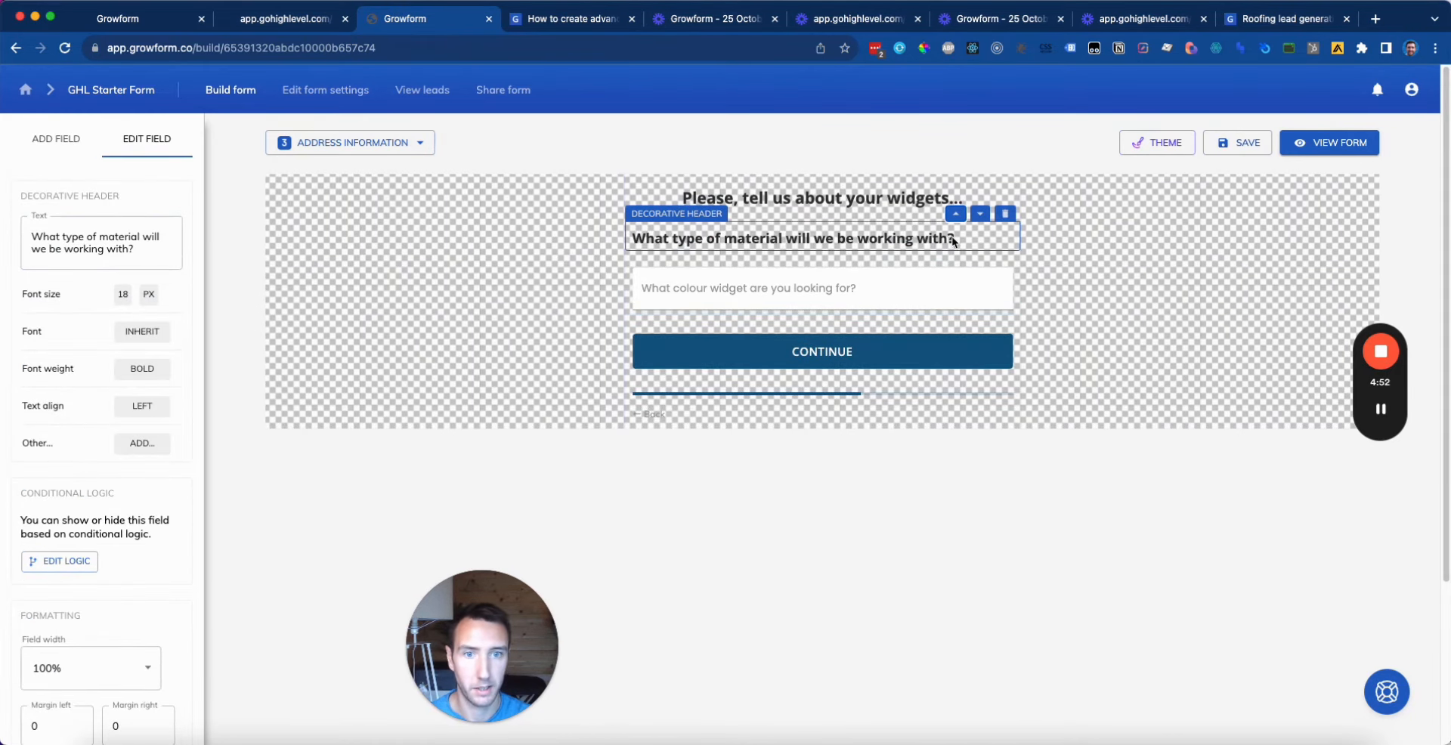
pyautogui.click(823, 198)
pyautogui.click(1006, 172)
pyautogui.click(771, 204)
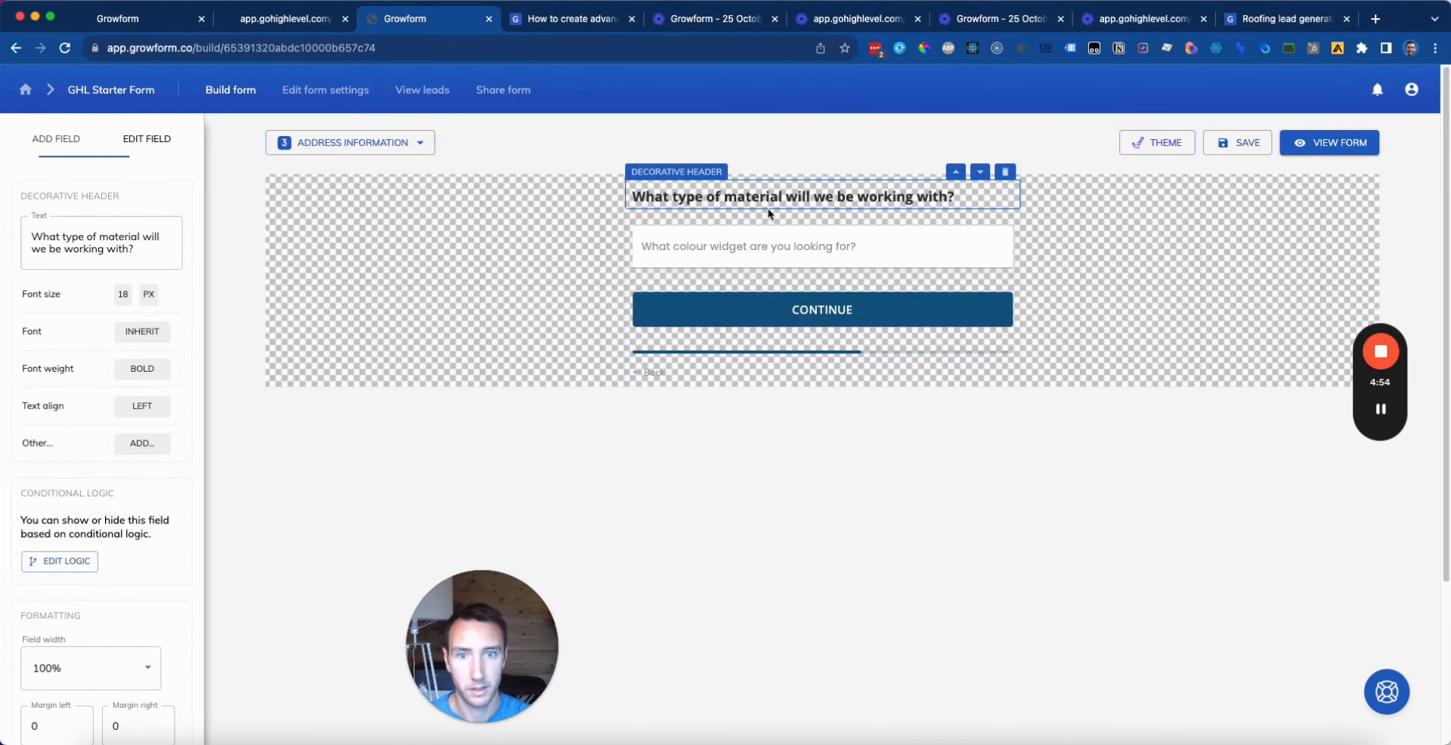
pyautogui.press('super+a')
pyautogui.click(261, 243)
# Step: Change the heading text to 'What's the address of the building that needs work?'
pyautogui.click(819, 204)
pyautogui.click(148, 264)
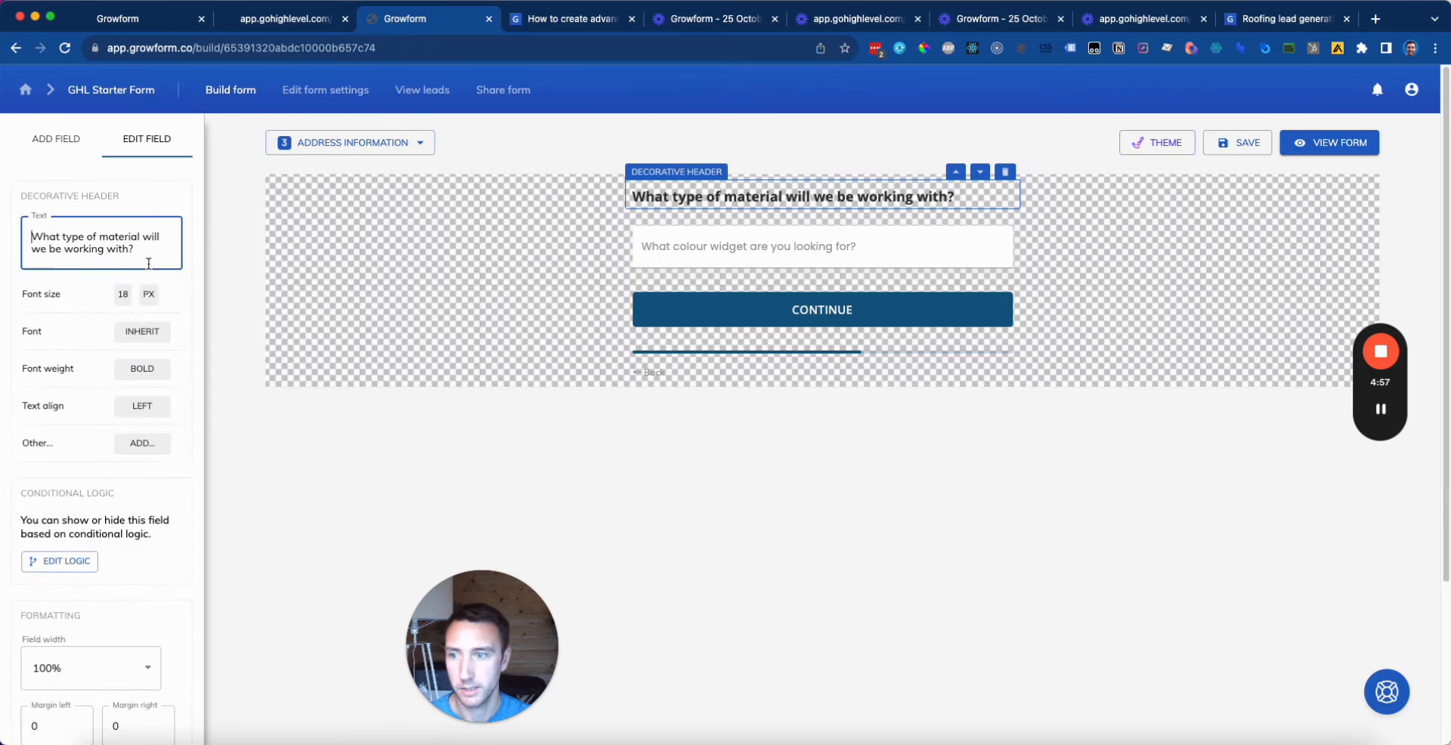
pyautogui.press('super+a')
pyautogui.write("What's the addre")
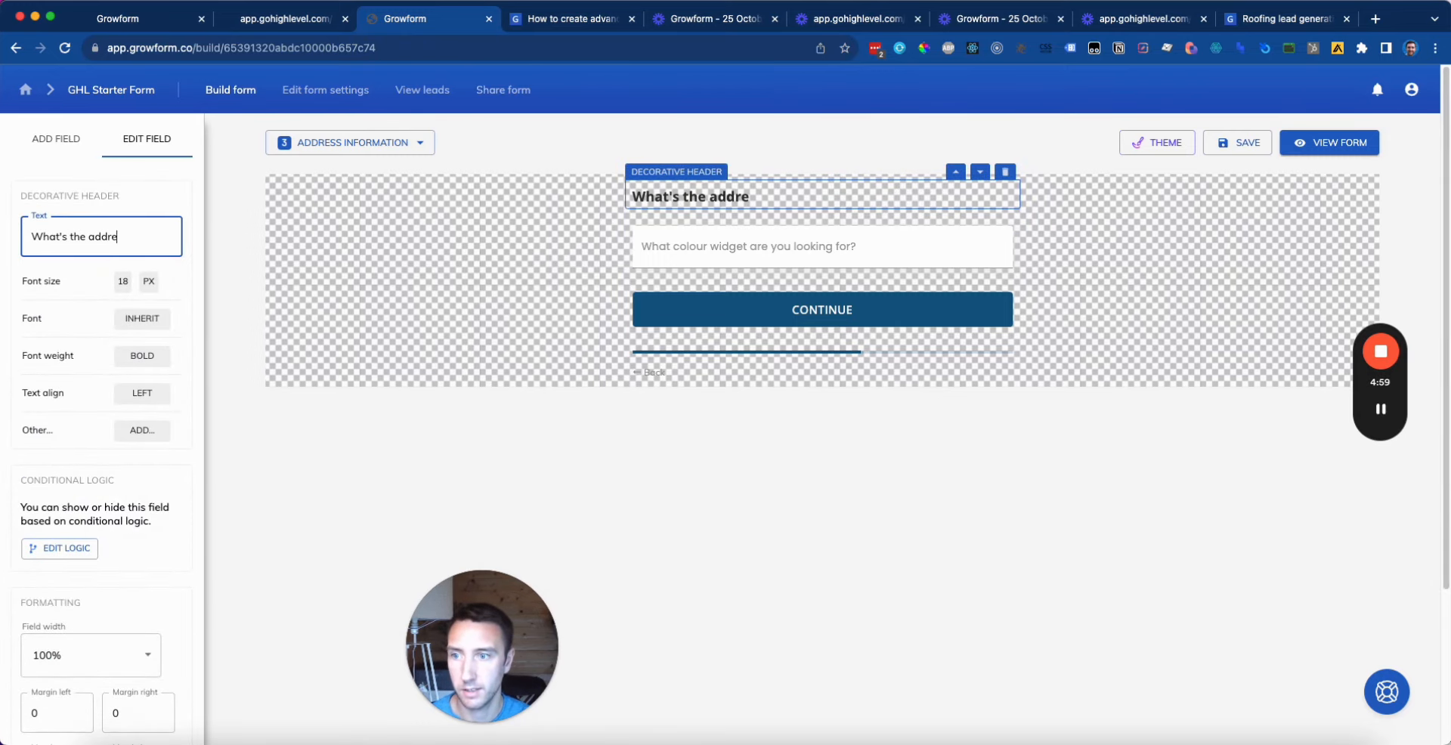
pyautogui.write('ss of the building')
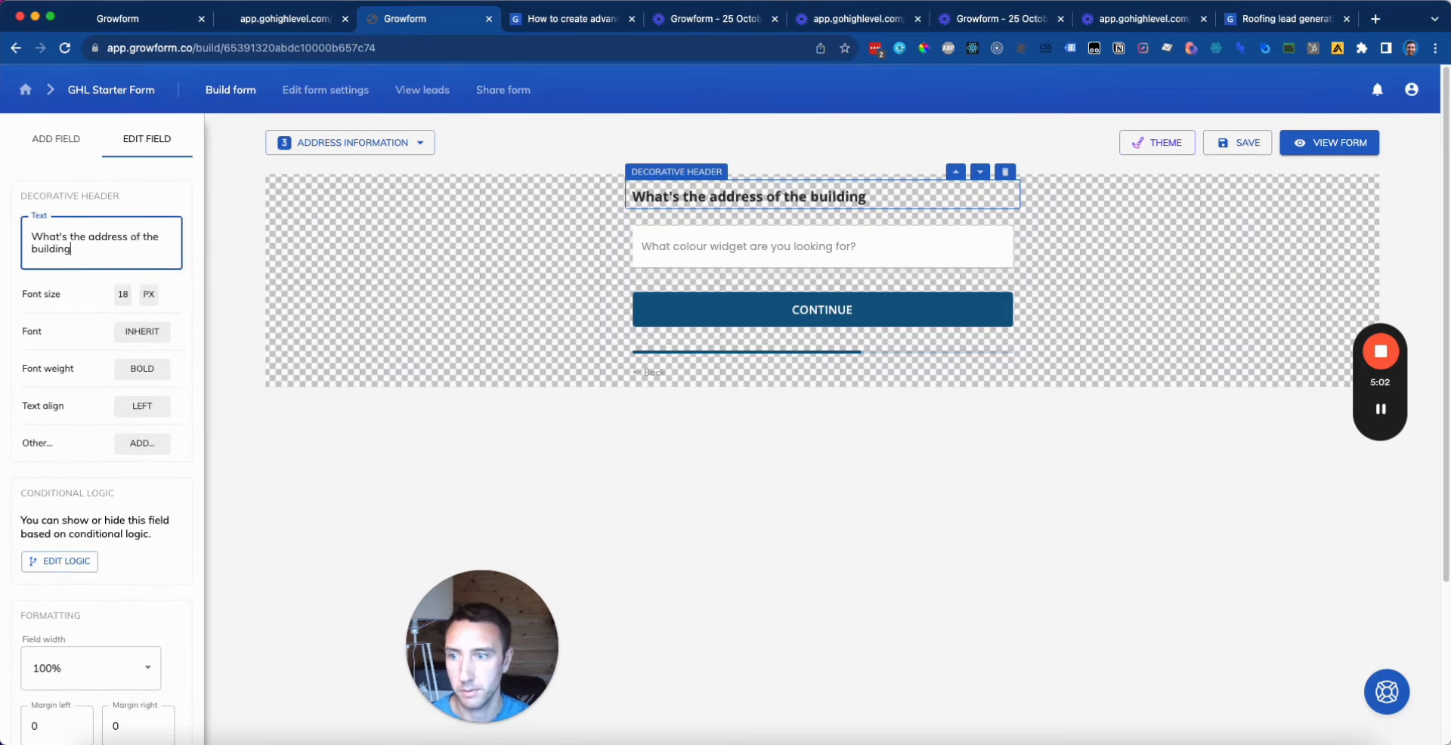
pyautogui.write(' with the roofing')
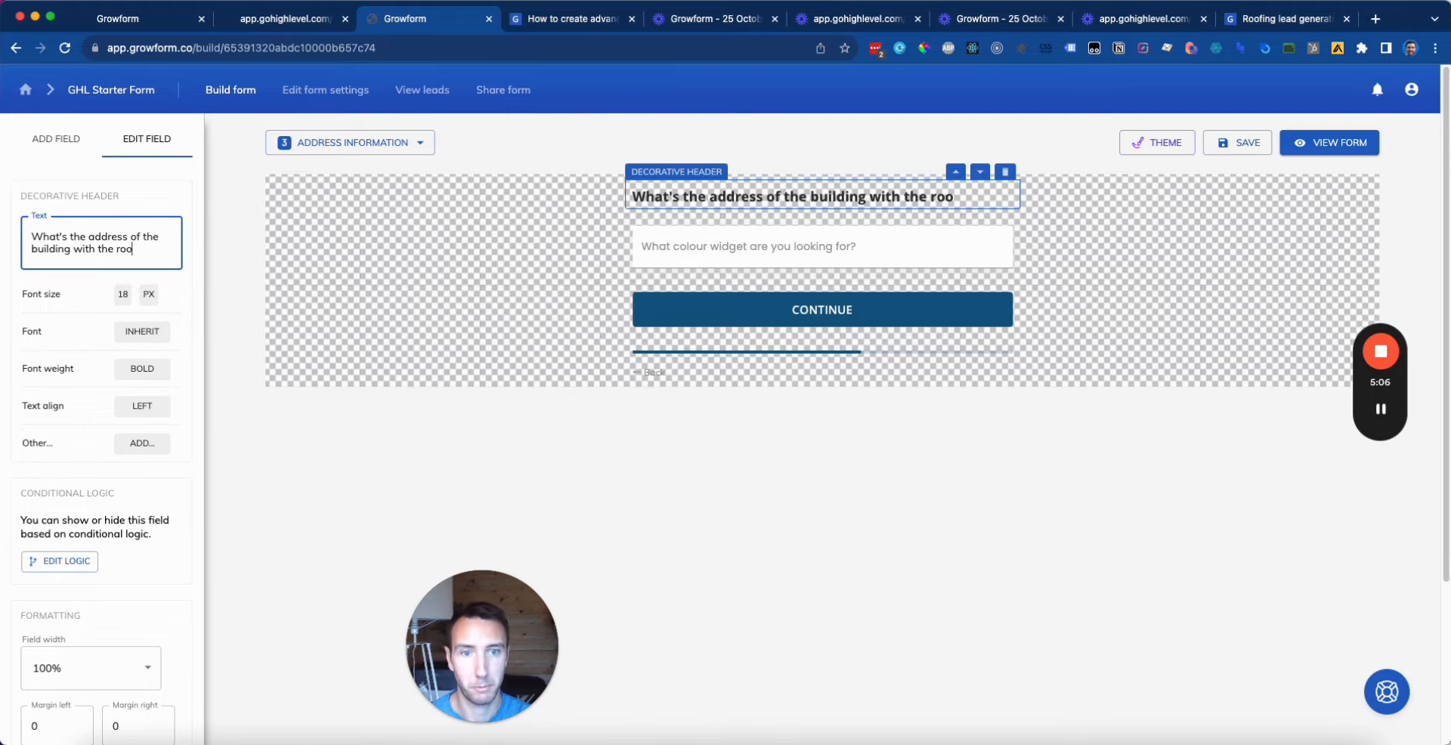
pyautogui.press('BackSpace')
pyautogui.press('BackSpace')
pyautogui.press('BackSpace')
pyautogui.press('BackSpace')
pyautogui.press('BackSpace')
pyautogui.press('BackSpace')
pyautogui.press('BackSpace')
pyautogui.press('BackSpace')
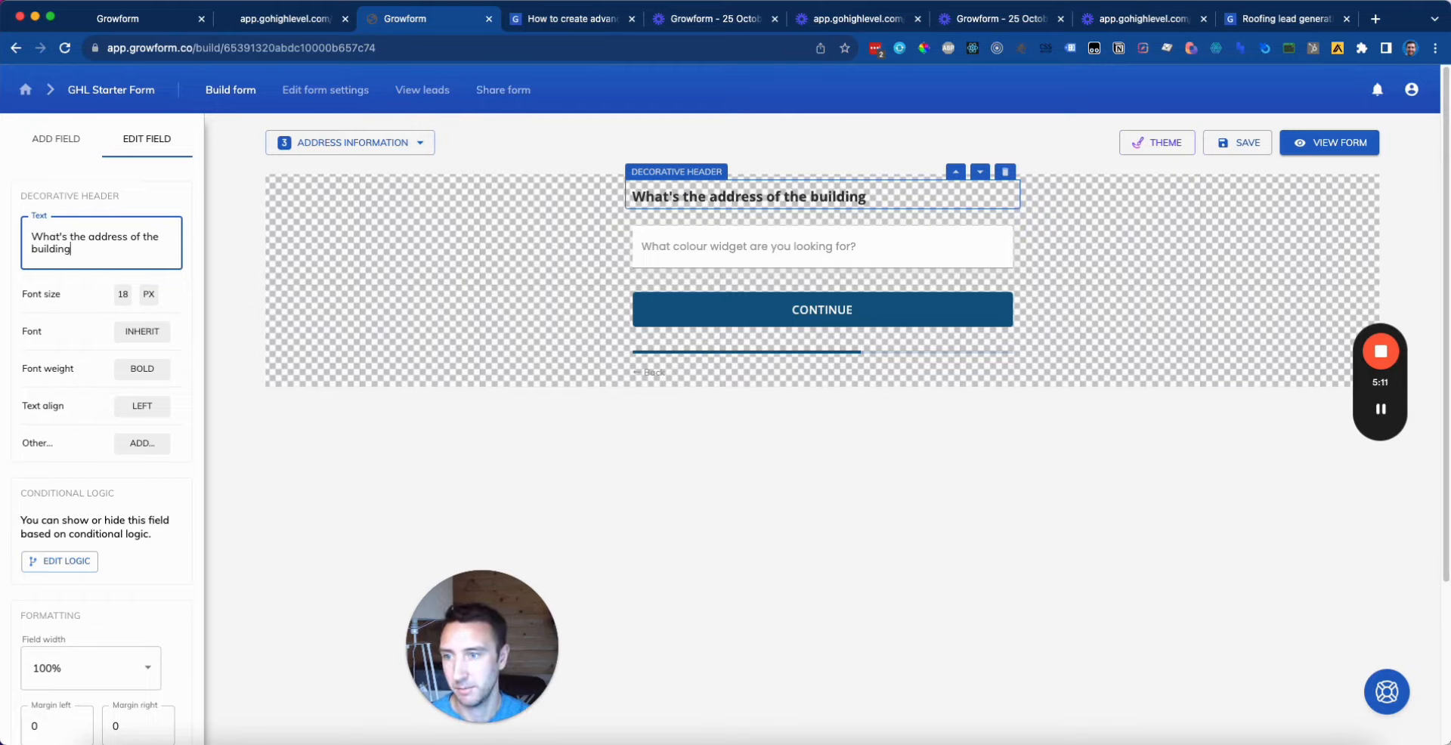
pyautogui.write('that needs work?')
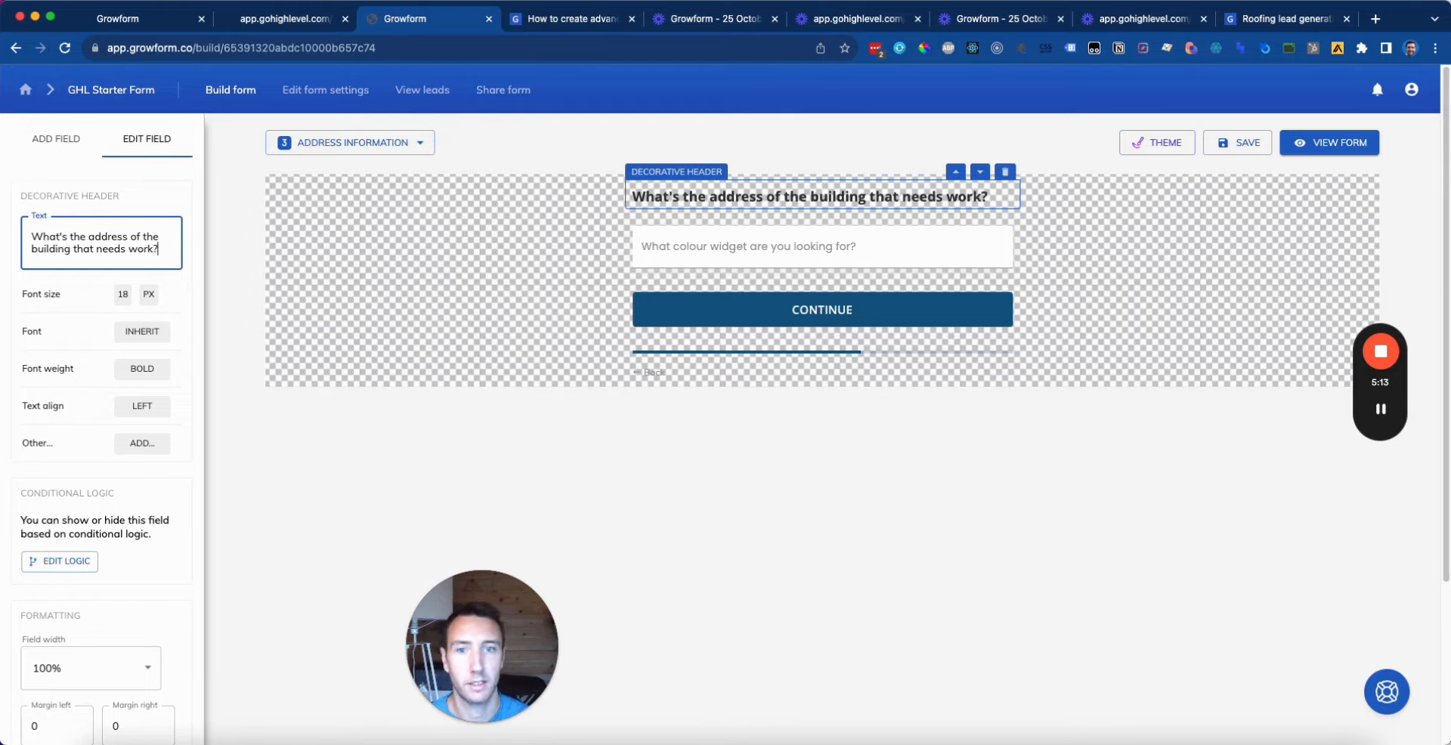
pyautogui.click(937, 279)
pyautogui.click(641, 231)
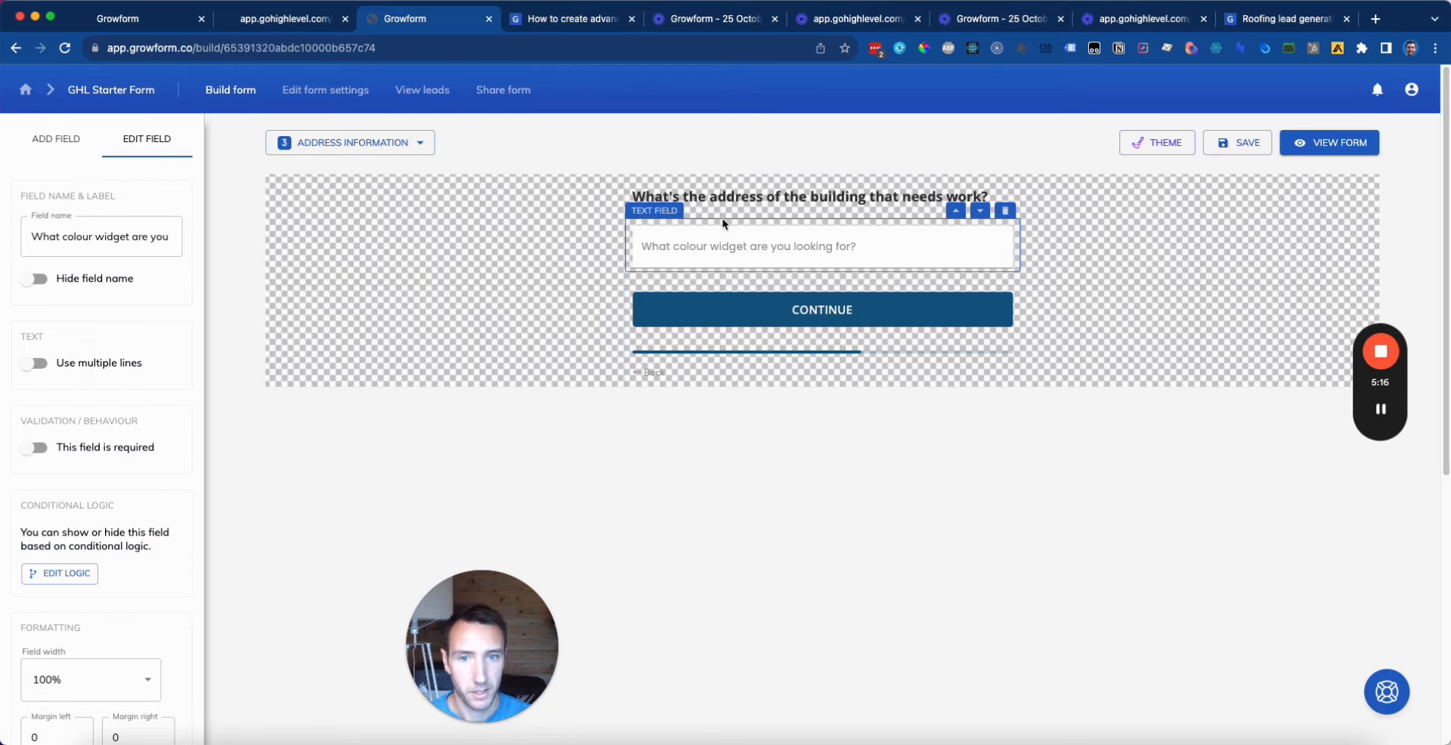
# Step: Delete the colour text field and add an address field in its place
pyautogui.click(1004, 211)
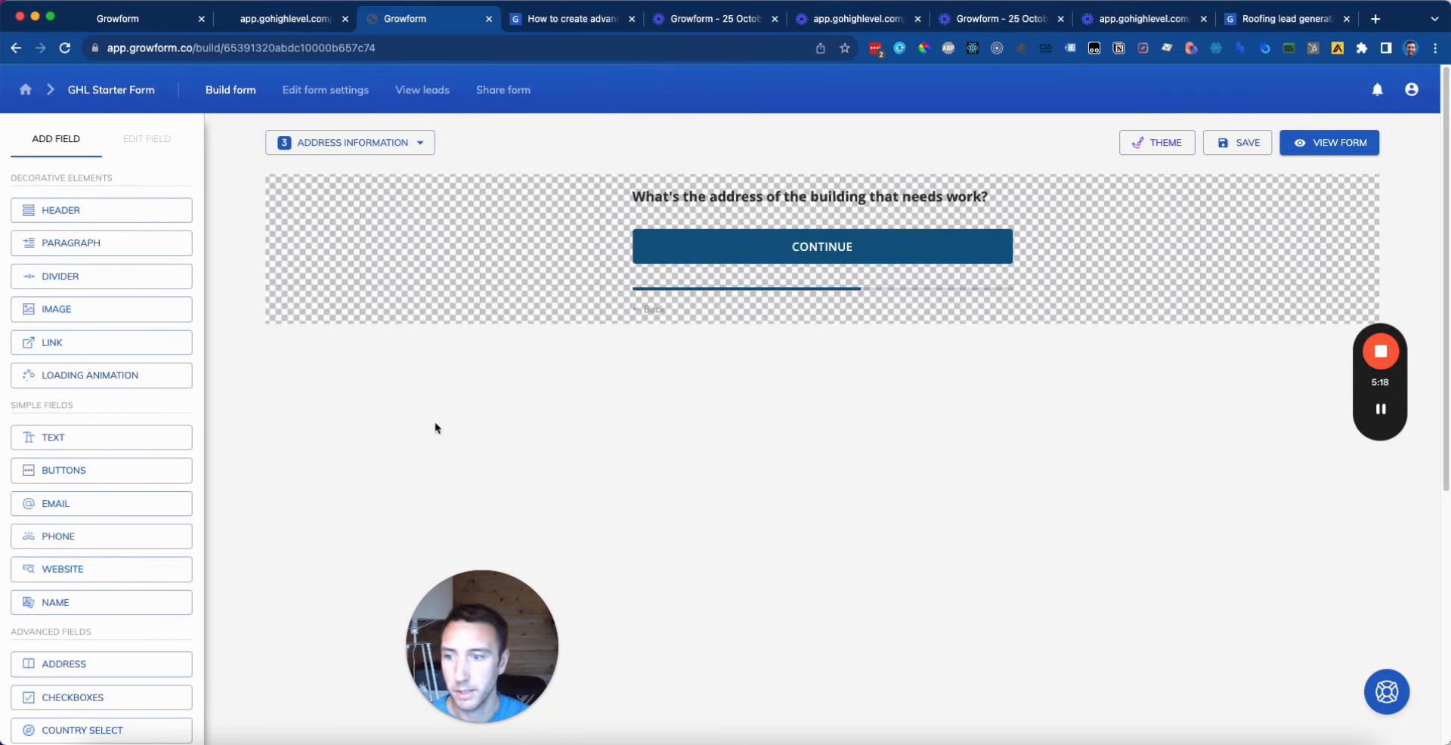
pyautogui.click(133, 662)
pyautogui.click(302, 189)
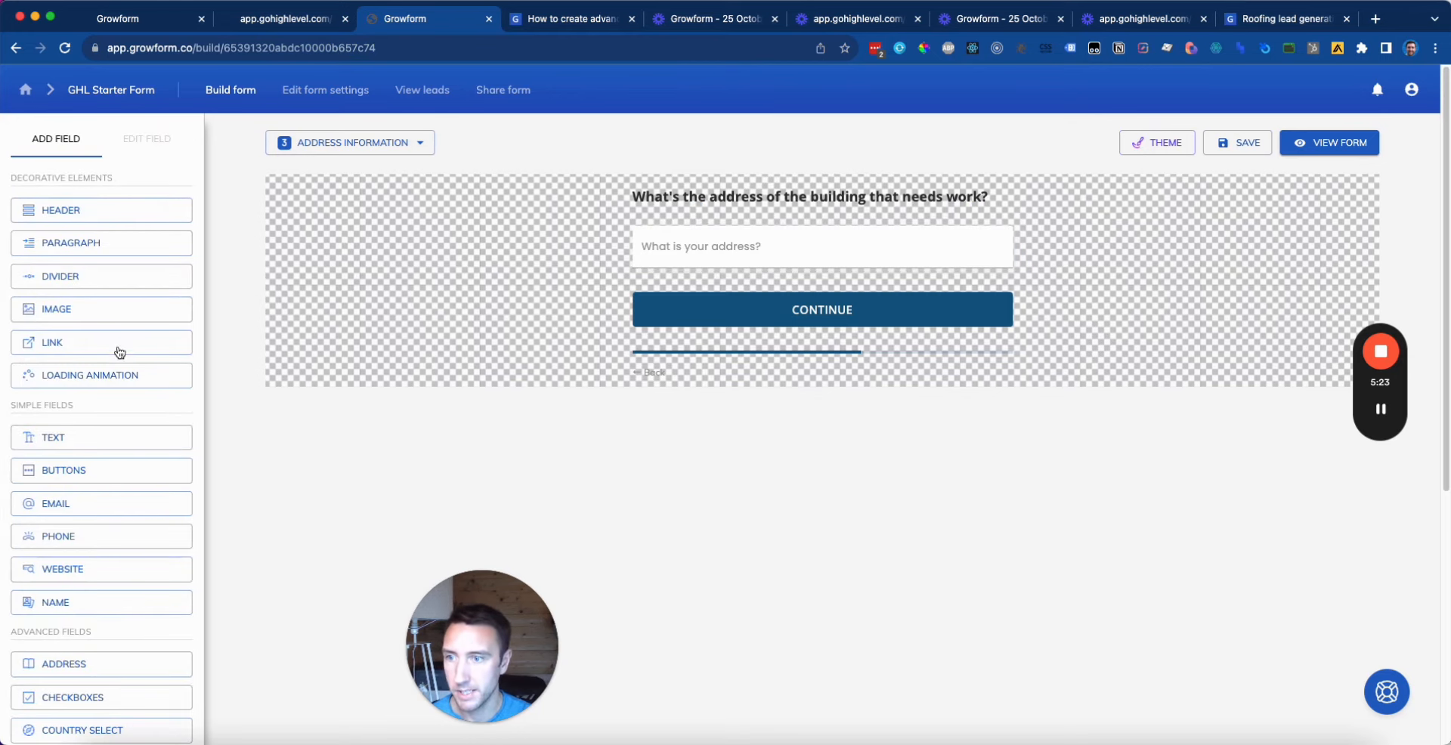
pyautogui.scroll(-3, 120, 503)
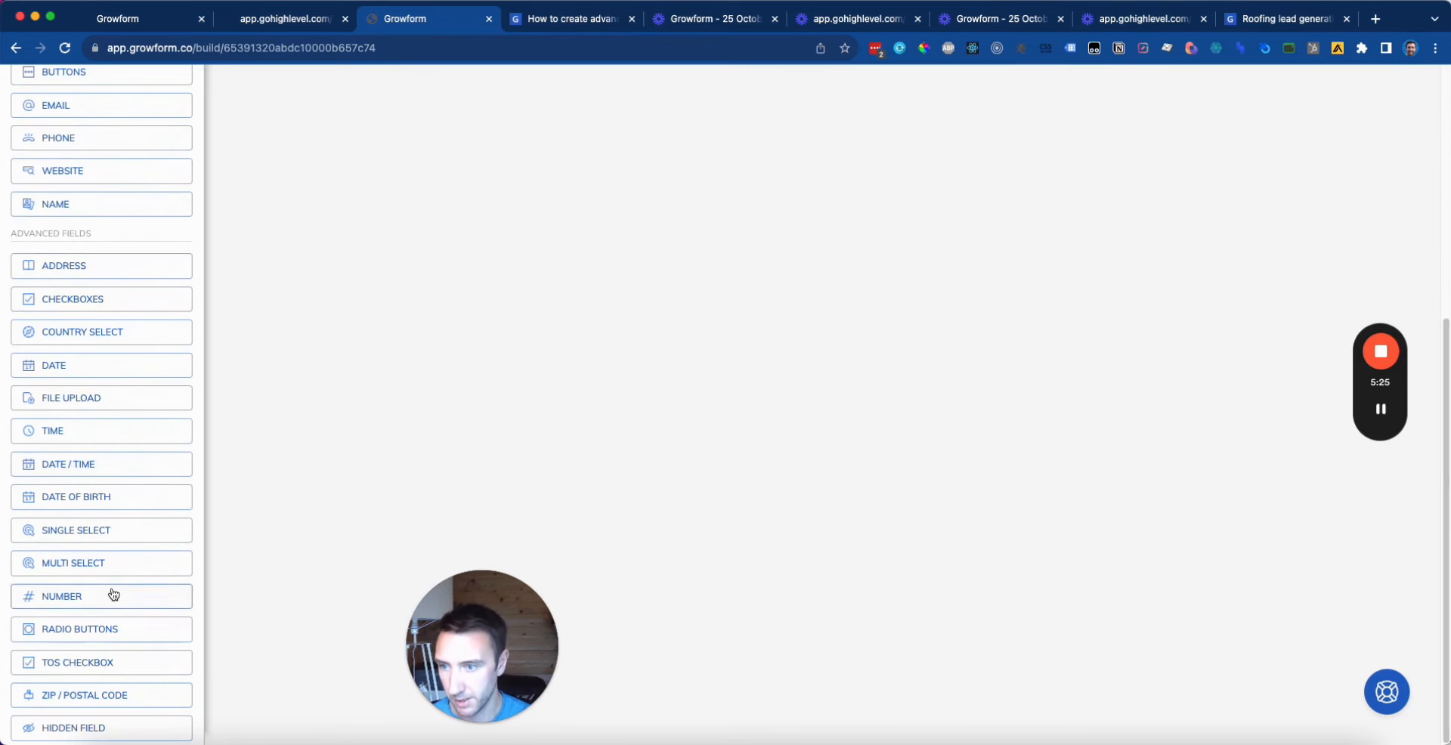
pyautogui.scroll(5, 110, 593)
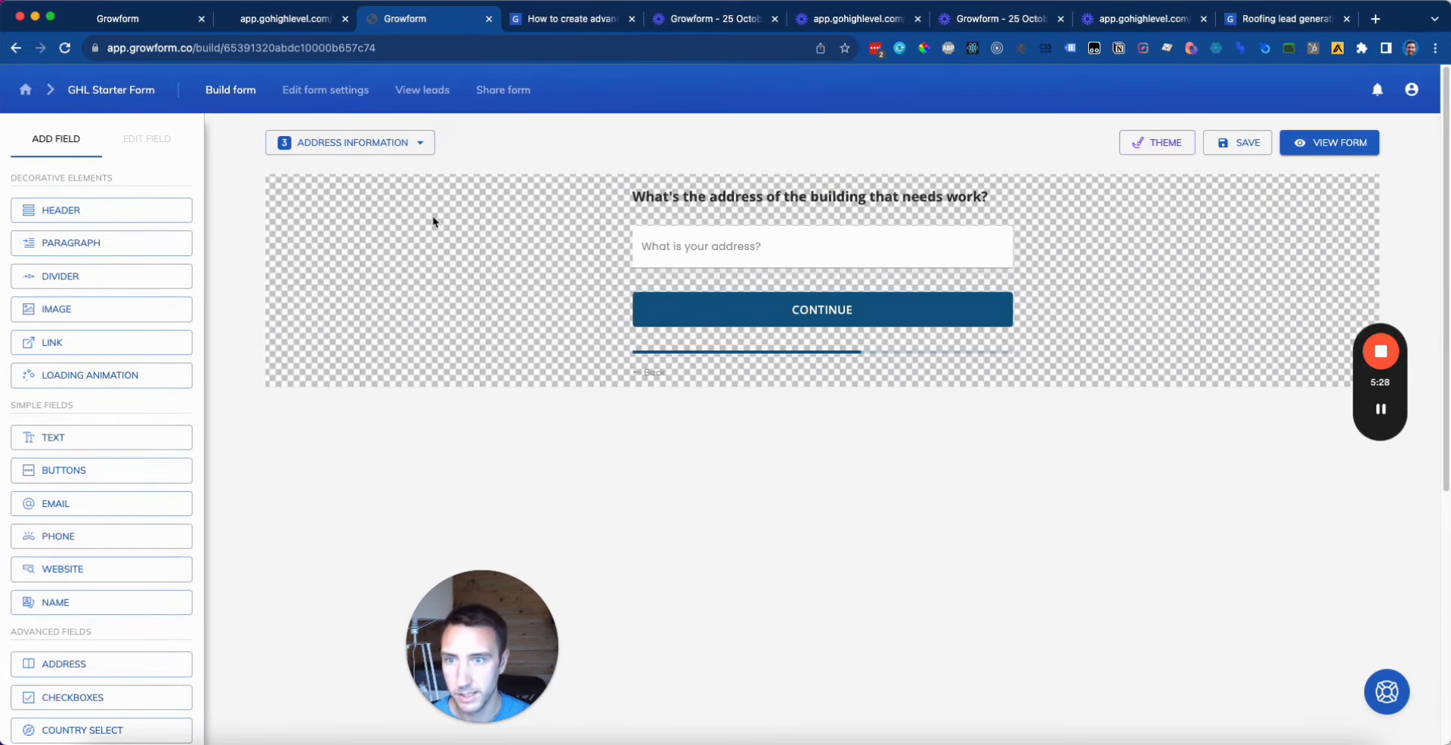
pyautogui.click(712, 248)
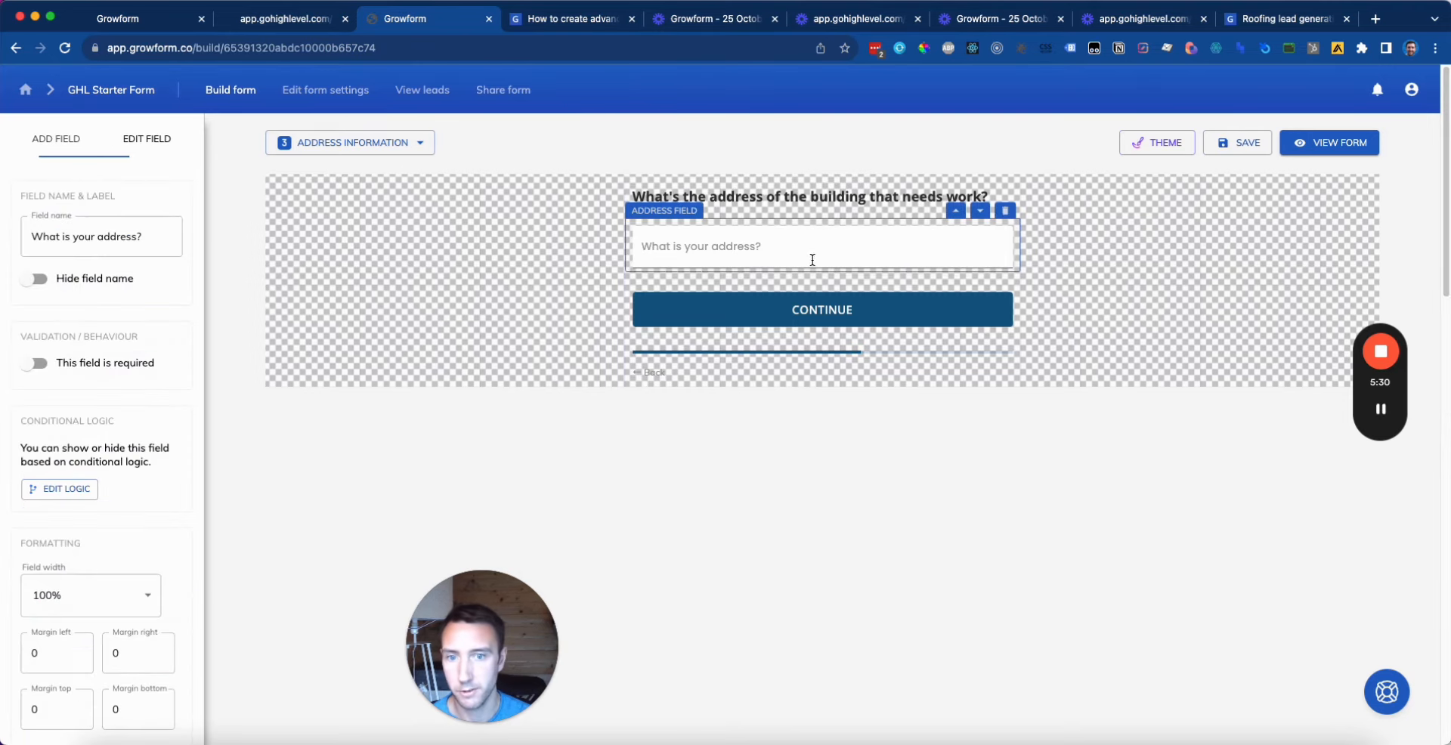
pyautogui.click(502, 383)
pyautogui.scroll(-5, 188, 476)
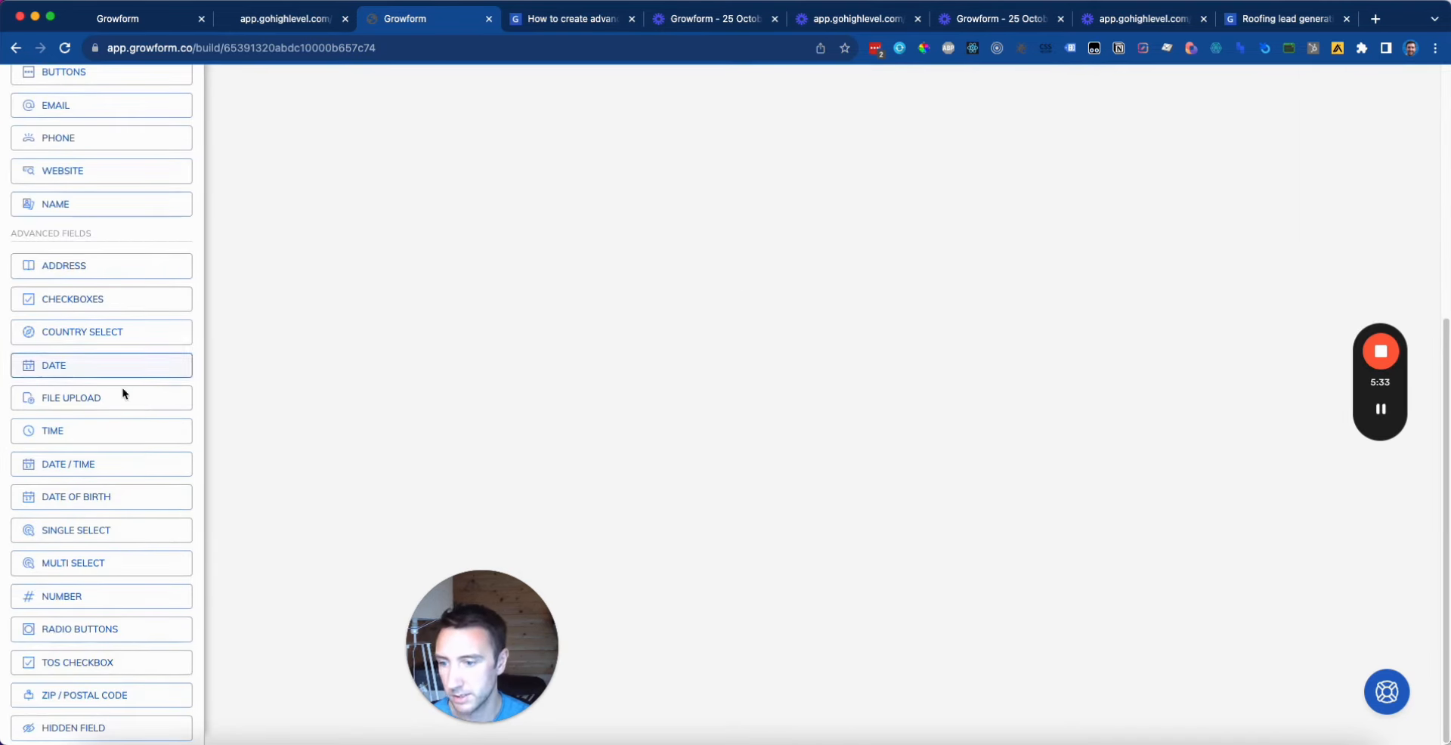
pyautogui.scroll(5, 100, 644)
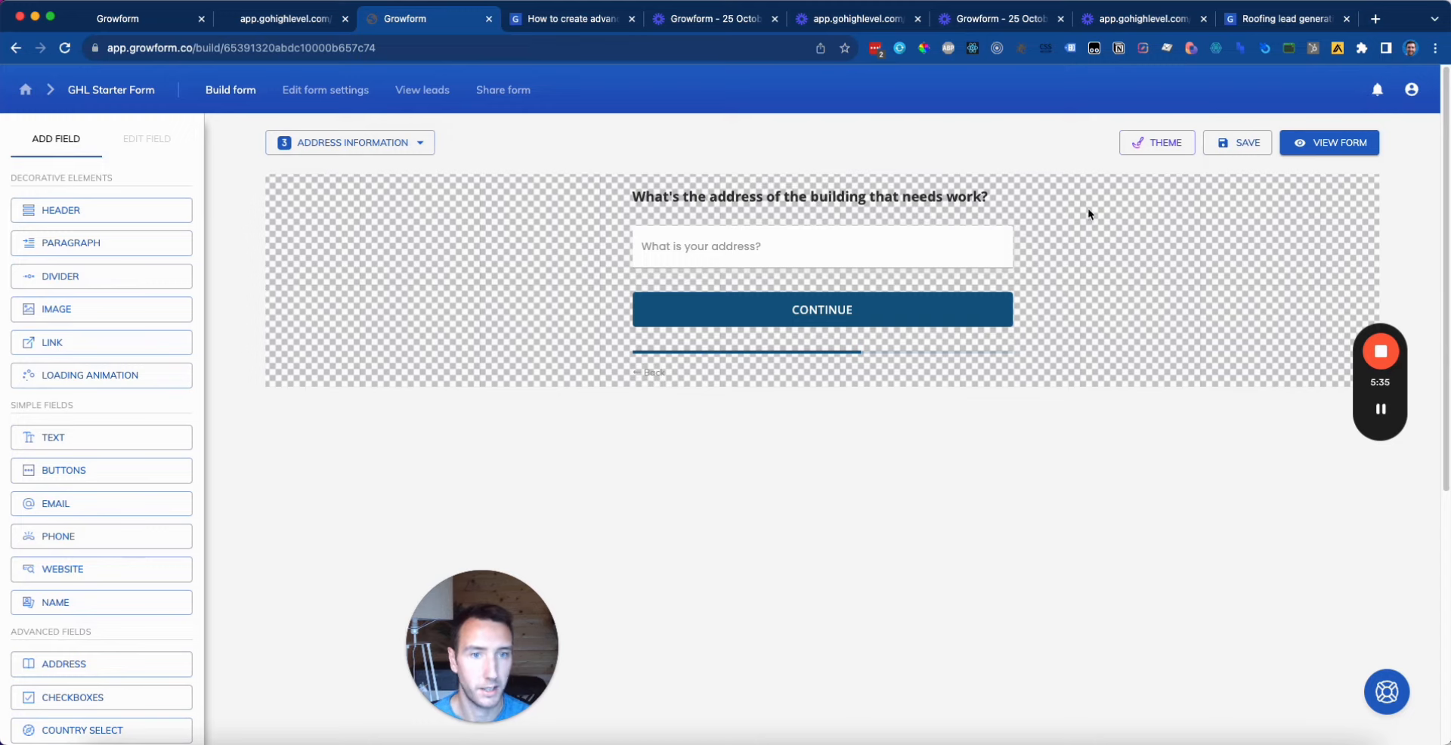
# Step: Mark the address field as required and save the form
pyautogui.click(968, 227)
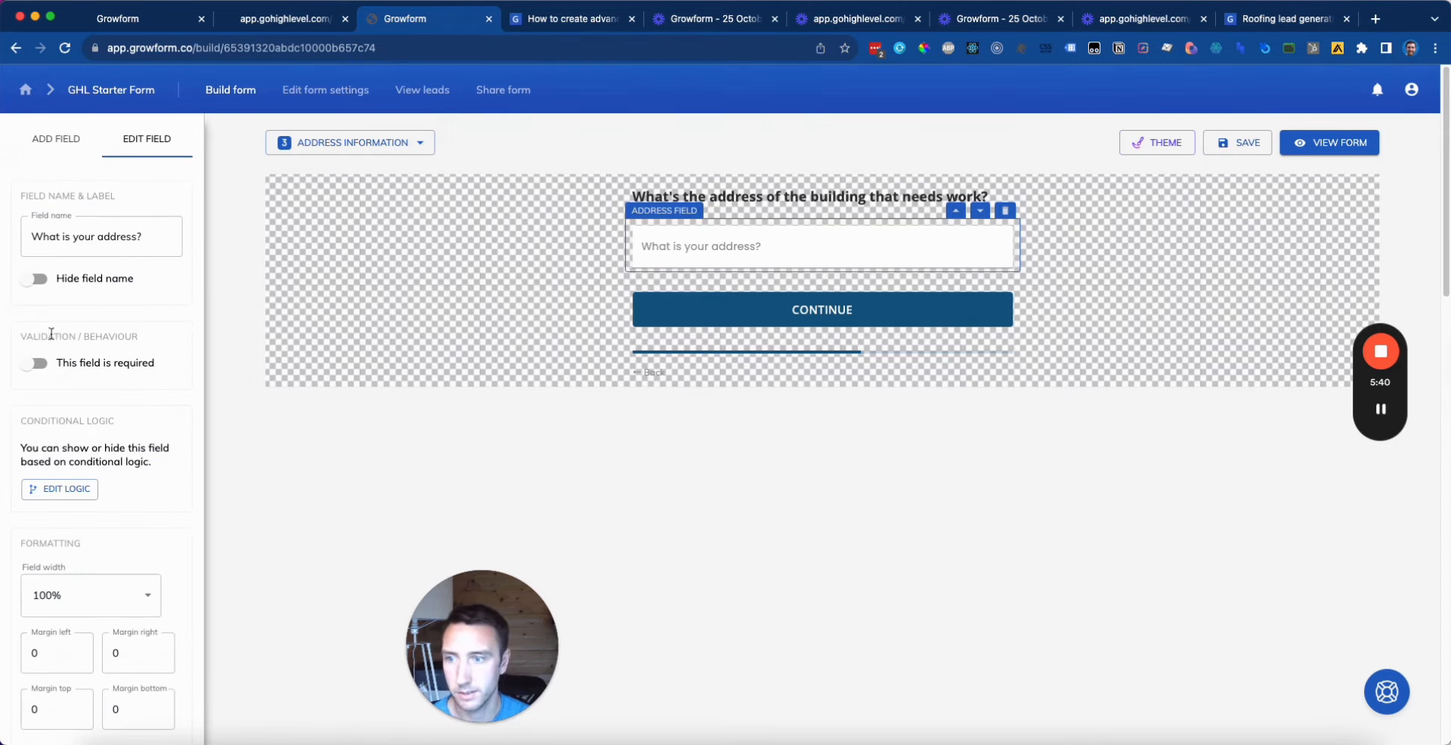
pyautogui.click(36, 364)
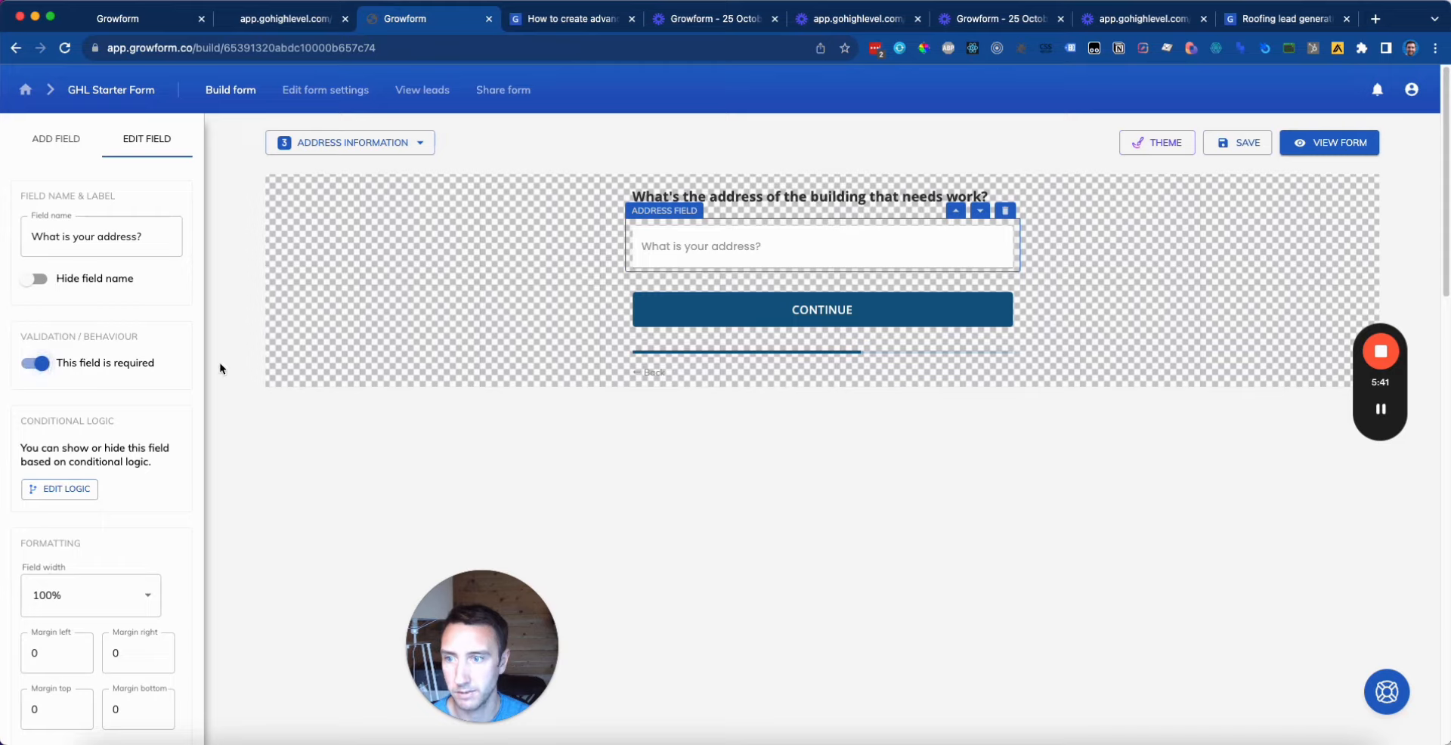
pyautogui.click(1238, 234)
pyautogui.click(1240, 143)
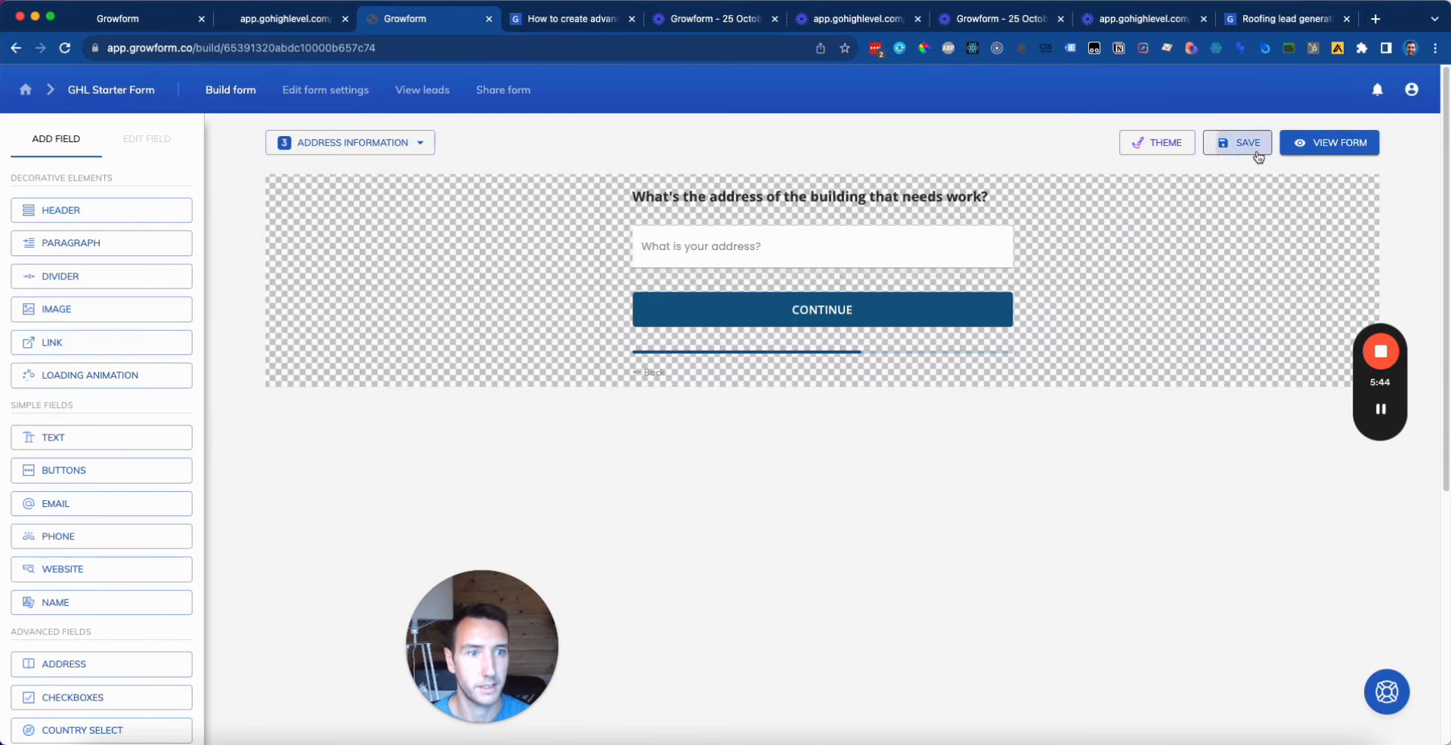
# Step: In the live form choose New roof installation and Tiles, pick a suggested address, and continue
pyautogui.click(1330, 143)
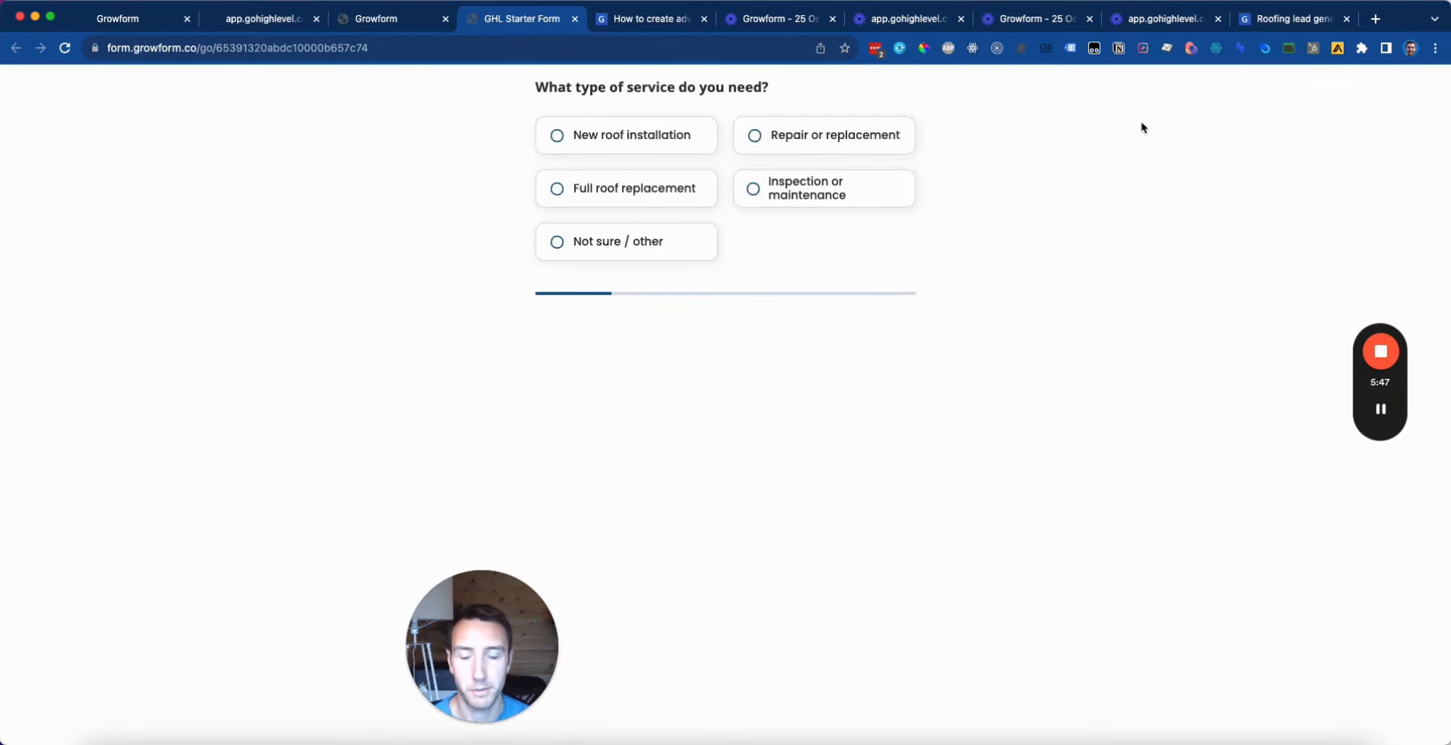
pyautogui.click(629, 155)
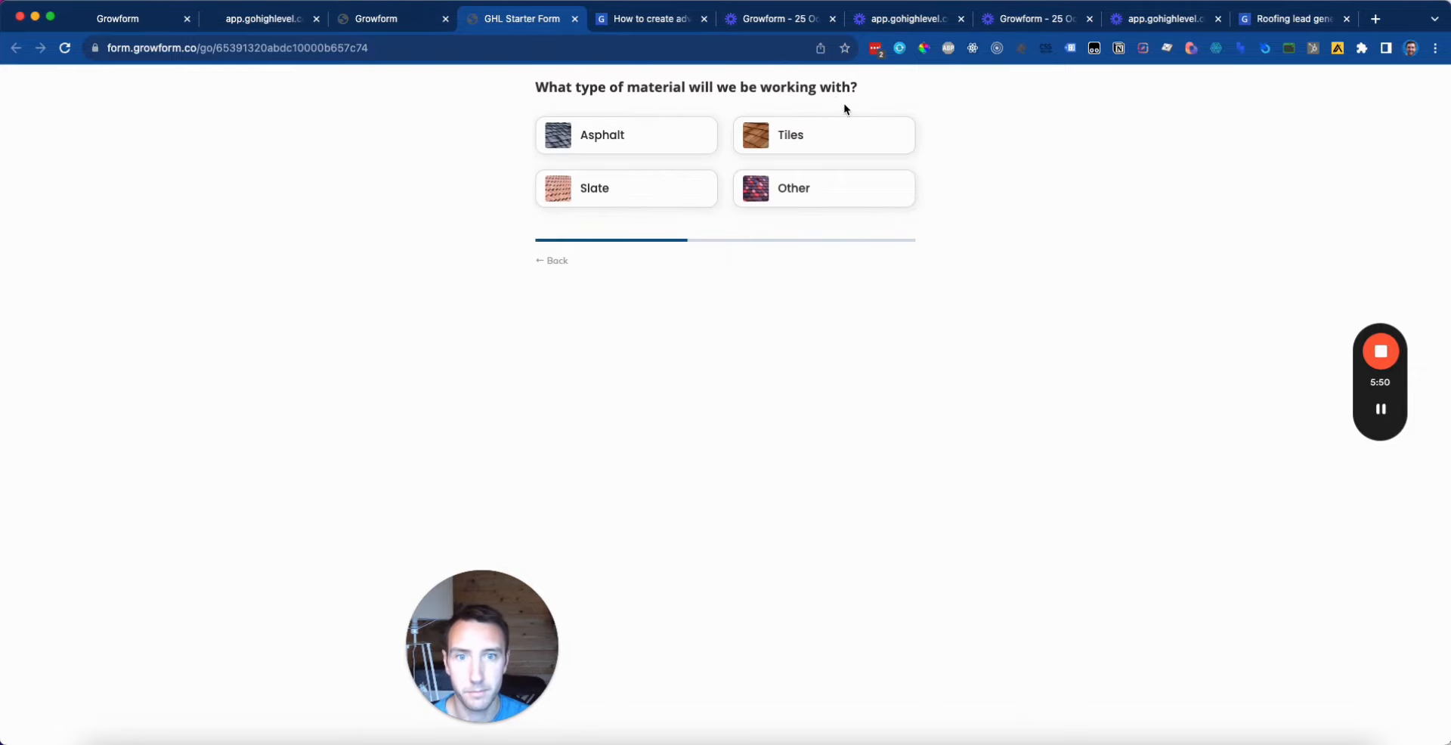
pyautogui.click(871, 142)
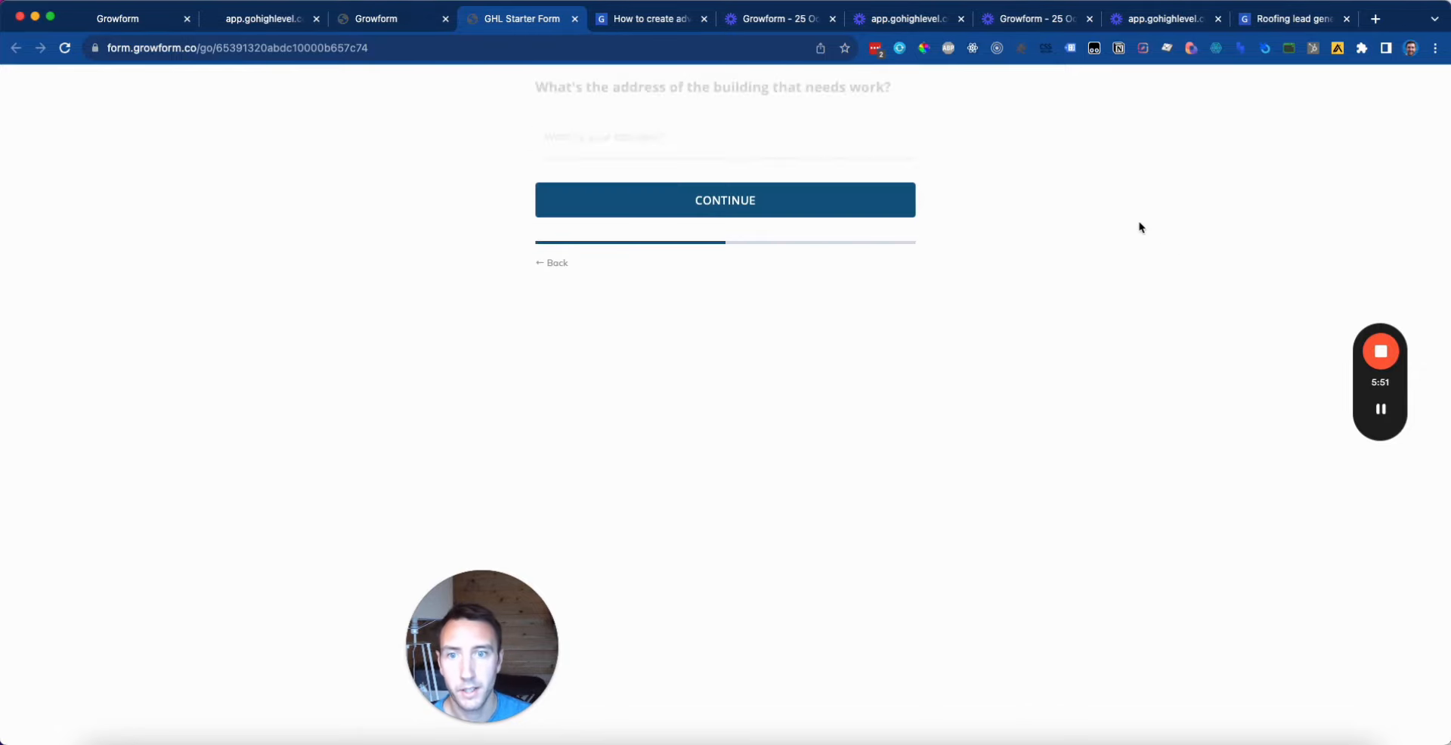
pyautogui.click(855, 141)
pyautogui.write('65')
pyautogui.click(892, 200)
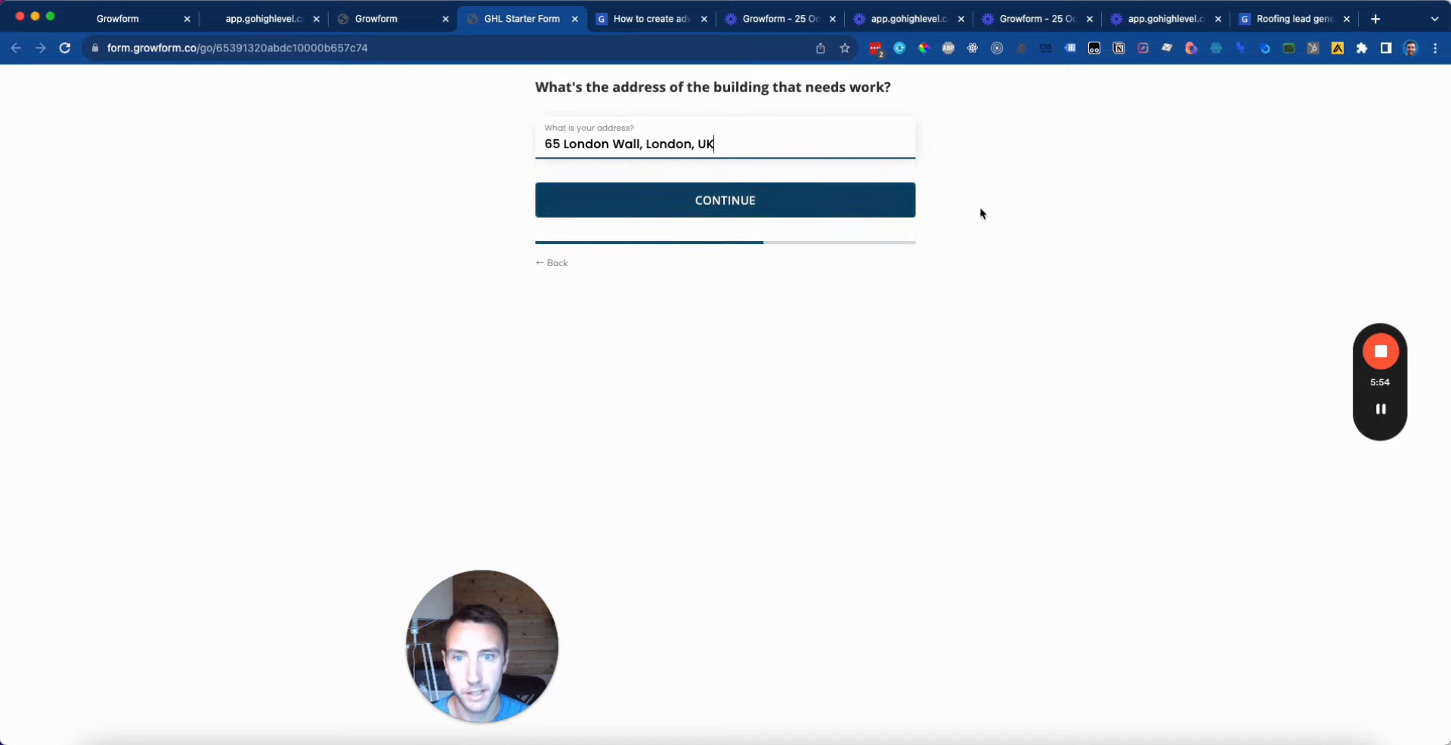
pyautogui.click(783, 206)
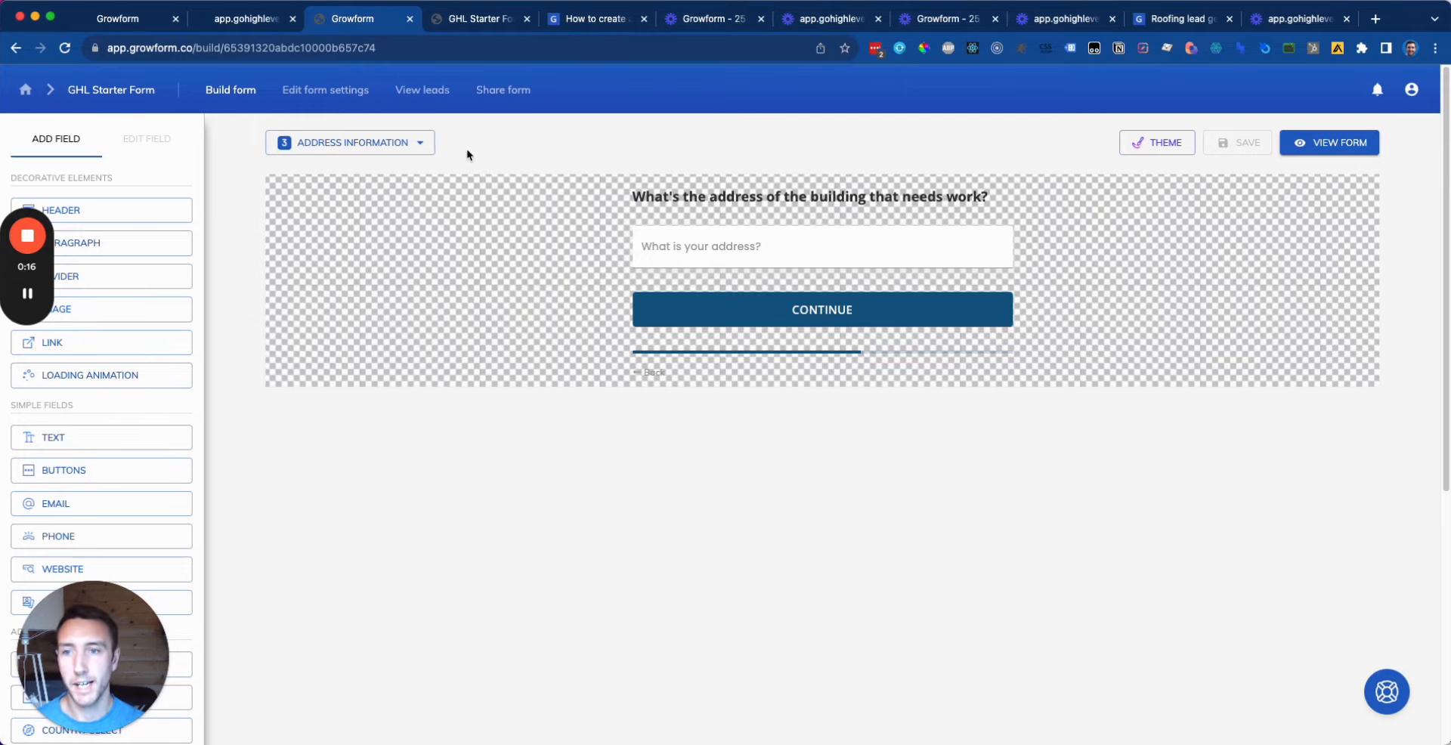
# Step: Show the Type of material step with its Asphalt, Tiles, Slate and Other choices
pyautogui.click(421, 143)
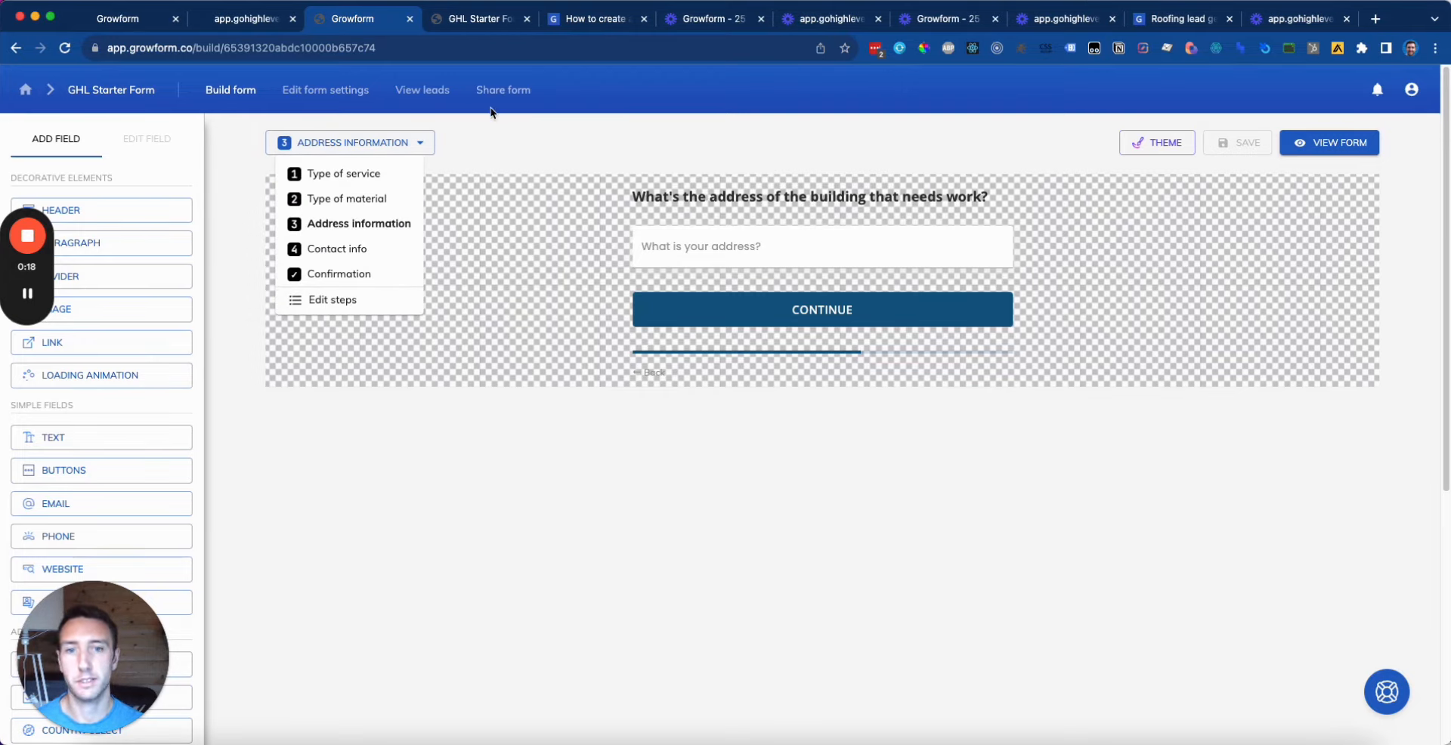
pyautogui.click(1020, 138)
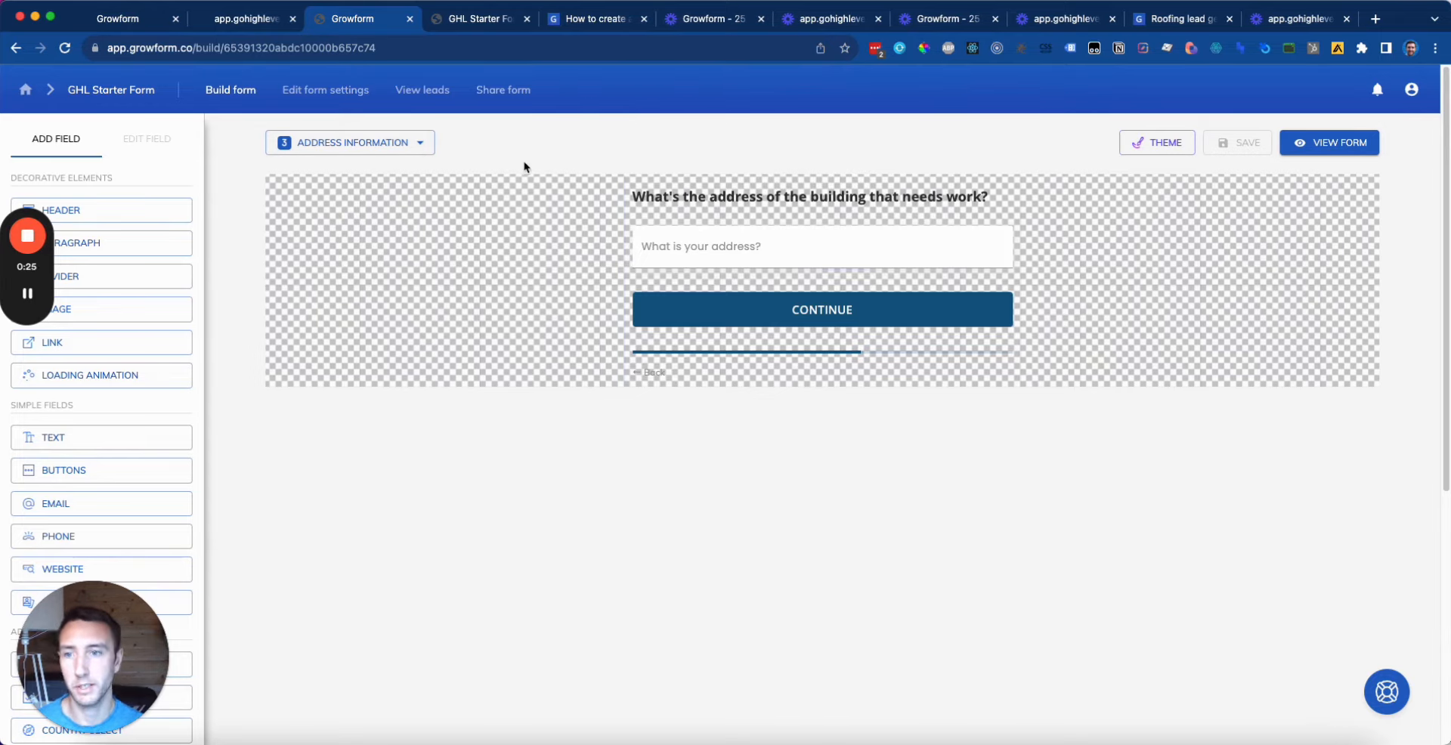
pyautogui.click(350, 142)
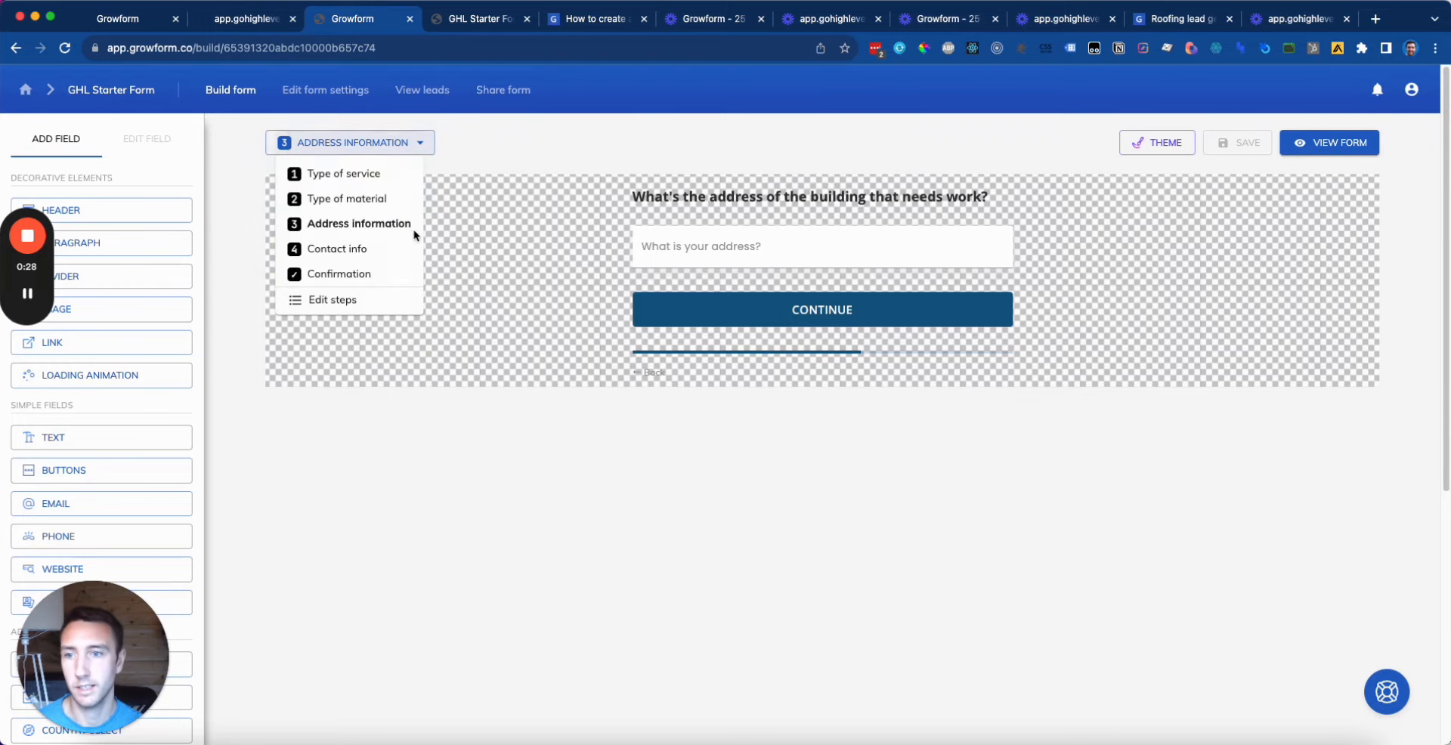
pyautogui.click(363, 195)
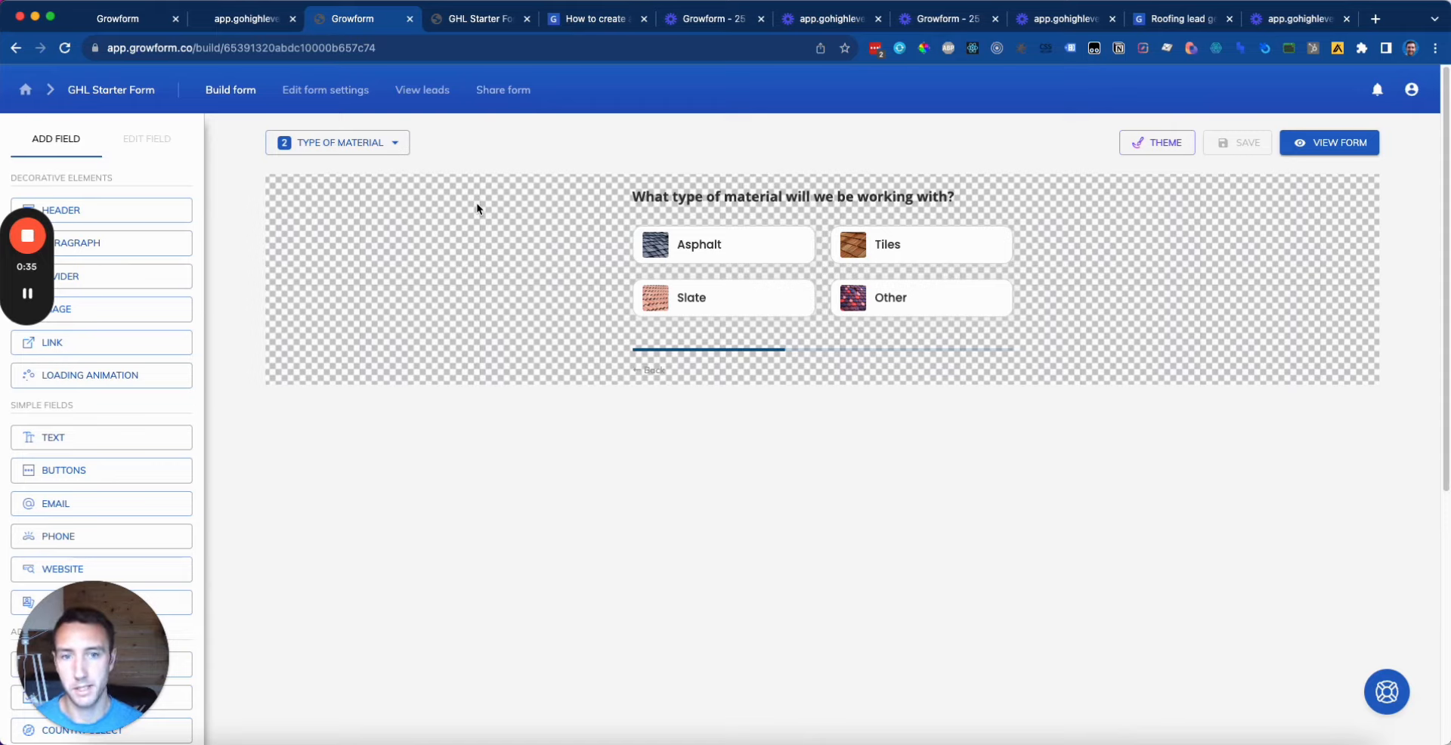
# Step: Add a fifth step 'Other information' and move it to third, after Type of material
pyautogui.click(390, 143)
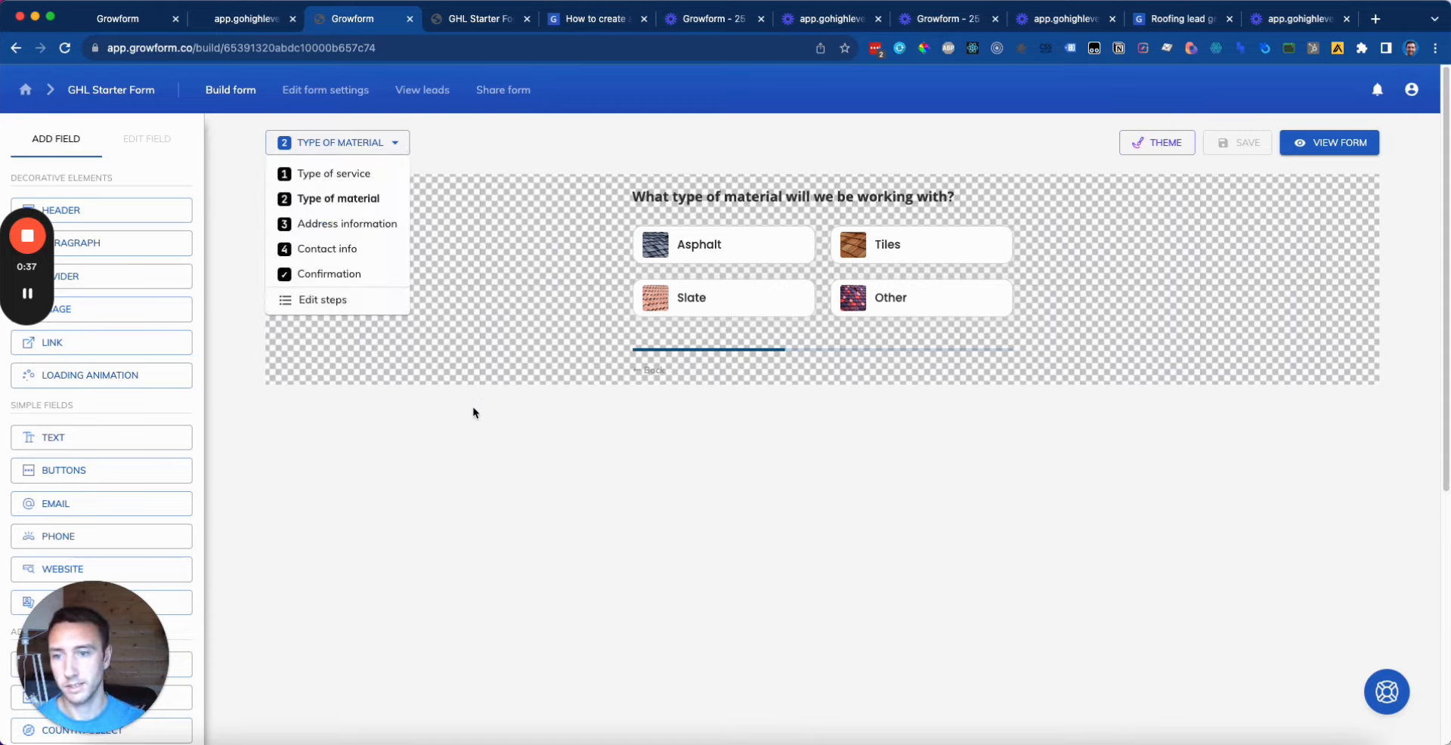
pyautogui.click(355, 301)
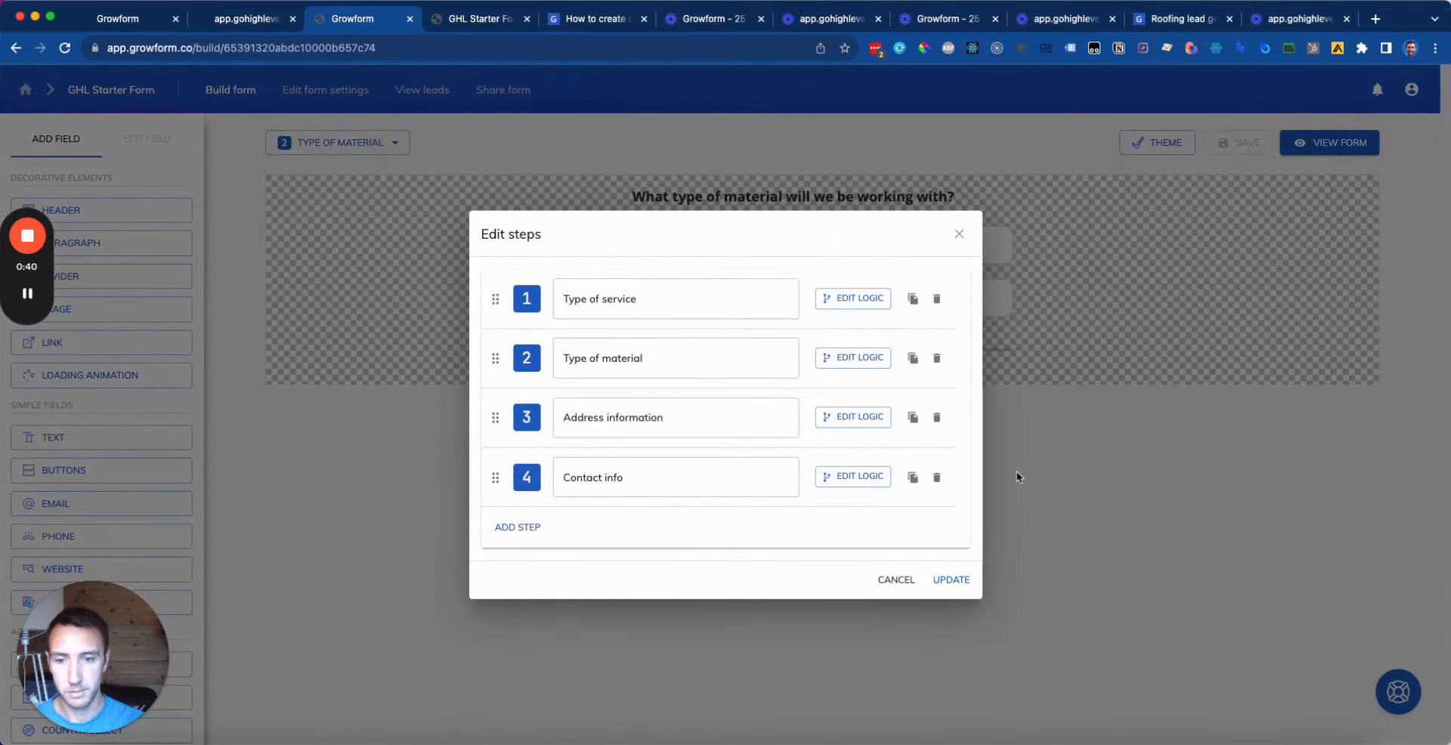
pyautogui.click(519, 526)
pyautogui.click(637, 521)
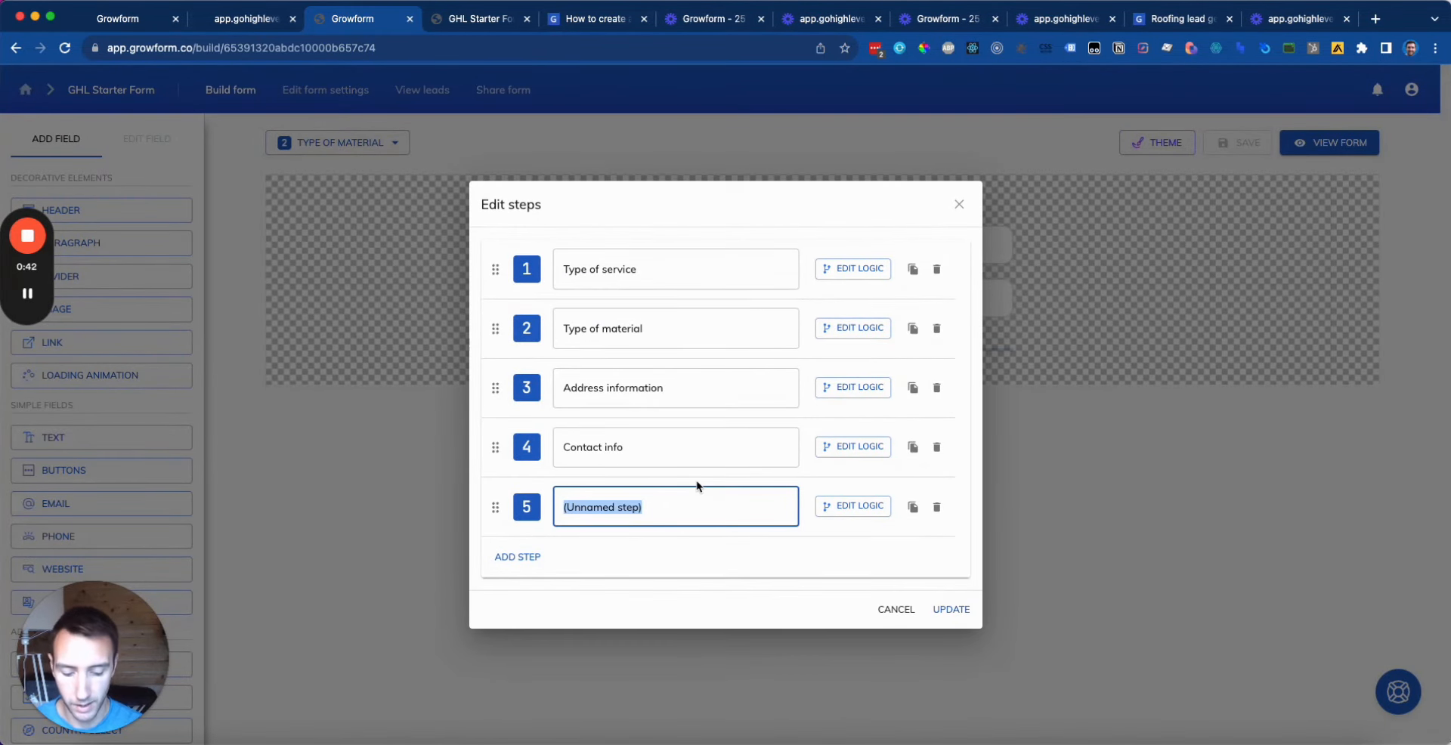
pyautogui.write('Other information')
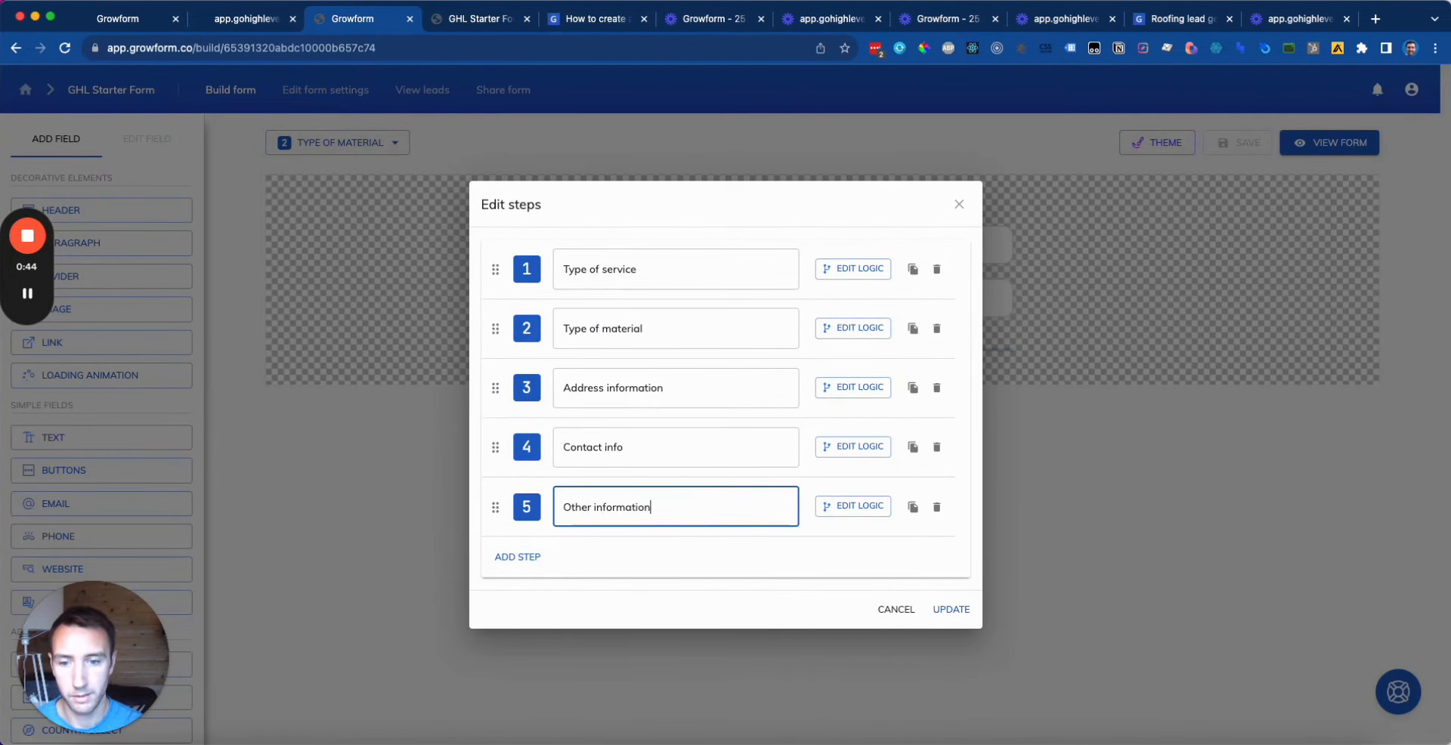
pyautogui.moveTo(495, 507); pyautogui.dragTo(494, 389)
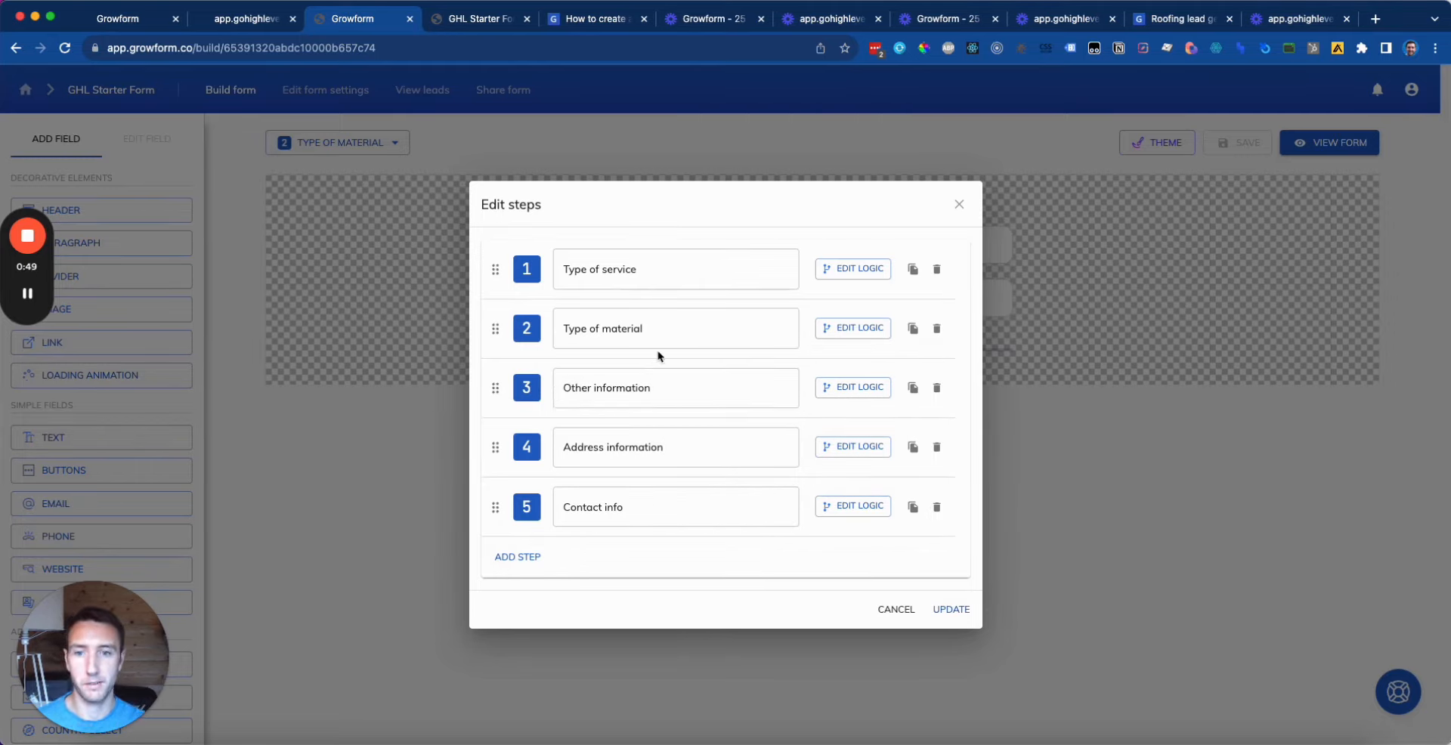
pyautogui.click(958, 610)
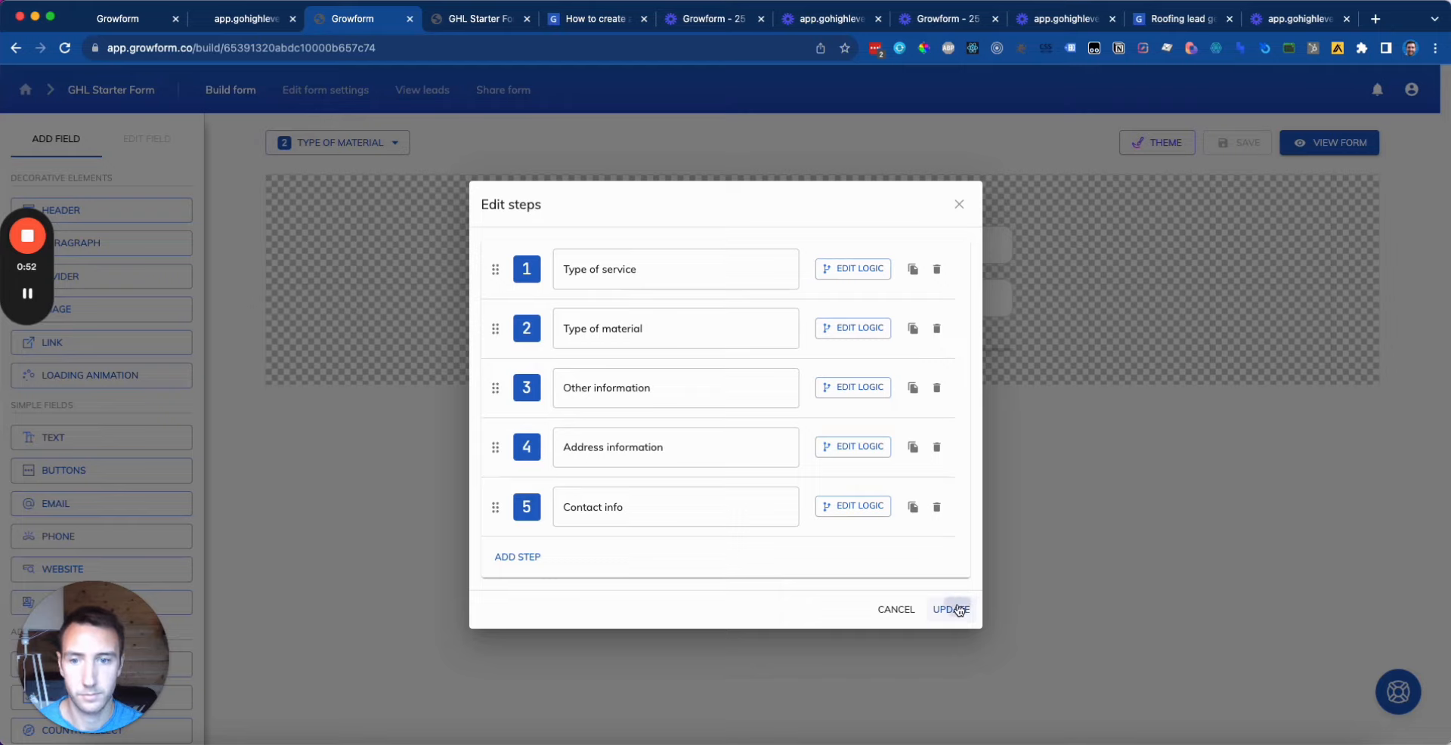
# Step: Set the Other information header to 'What type of "other" material?'
pyautogui.click(400, 142)
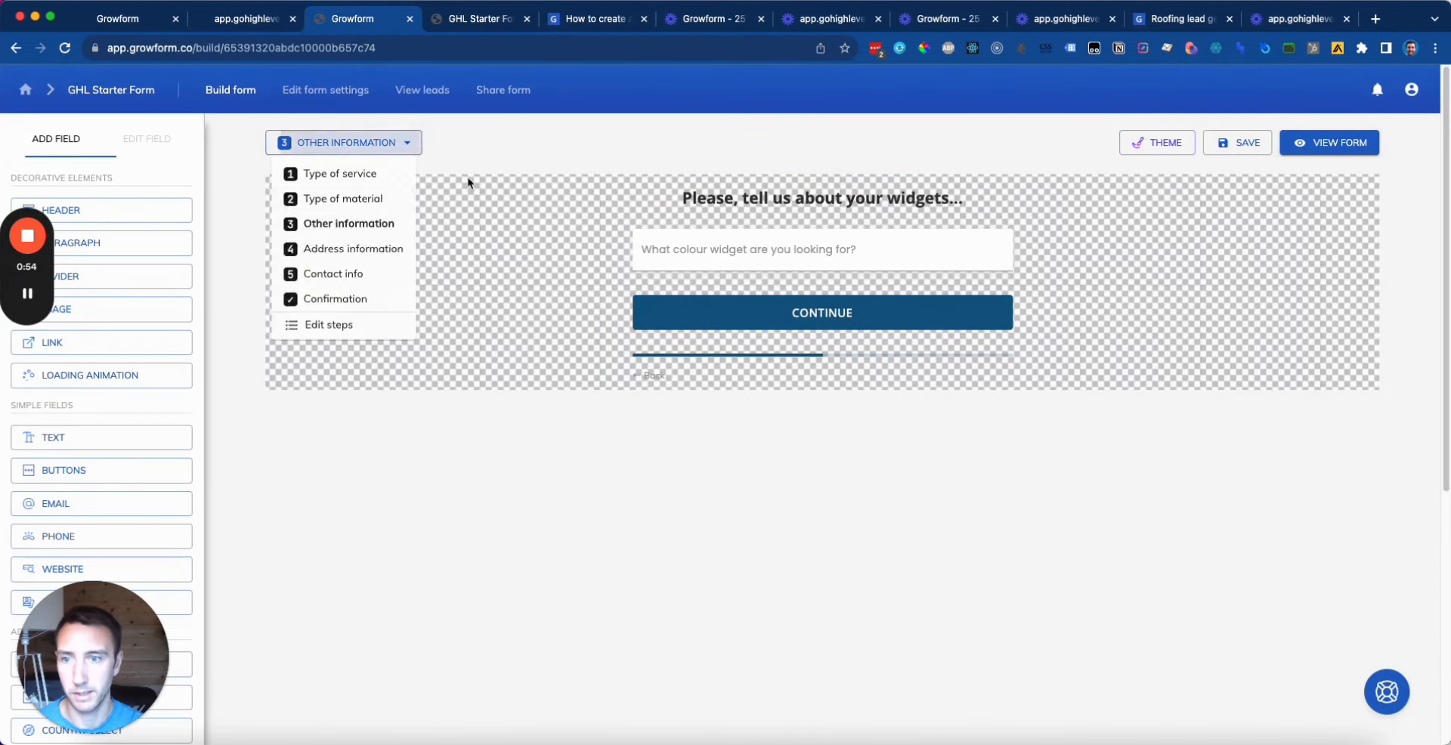
pyautogui.click(333, 194)
pyautogui.click(397, 187)
pyautogui.click(394, 142)
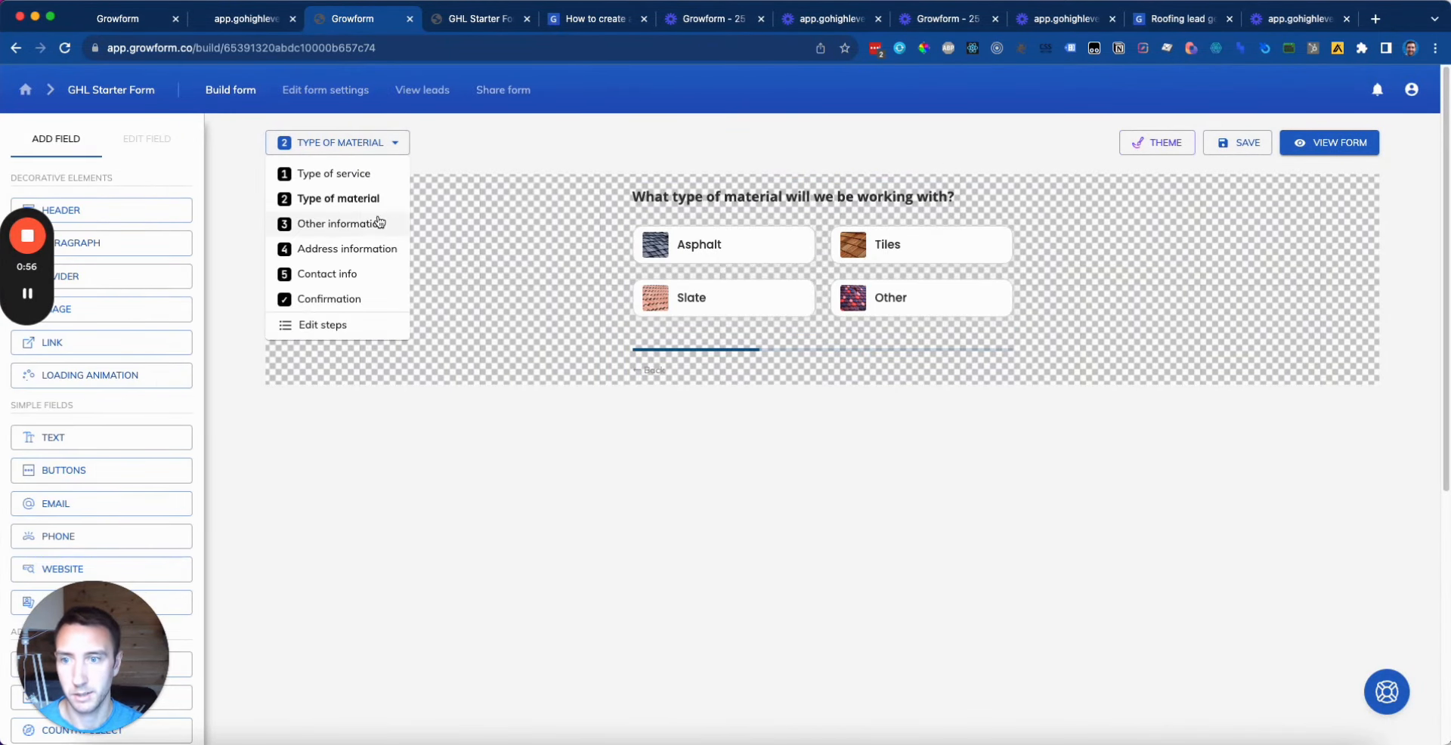
pyautogui.click(377, 221)
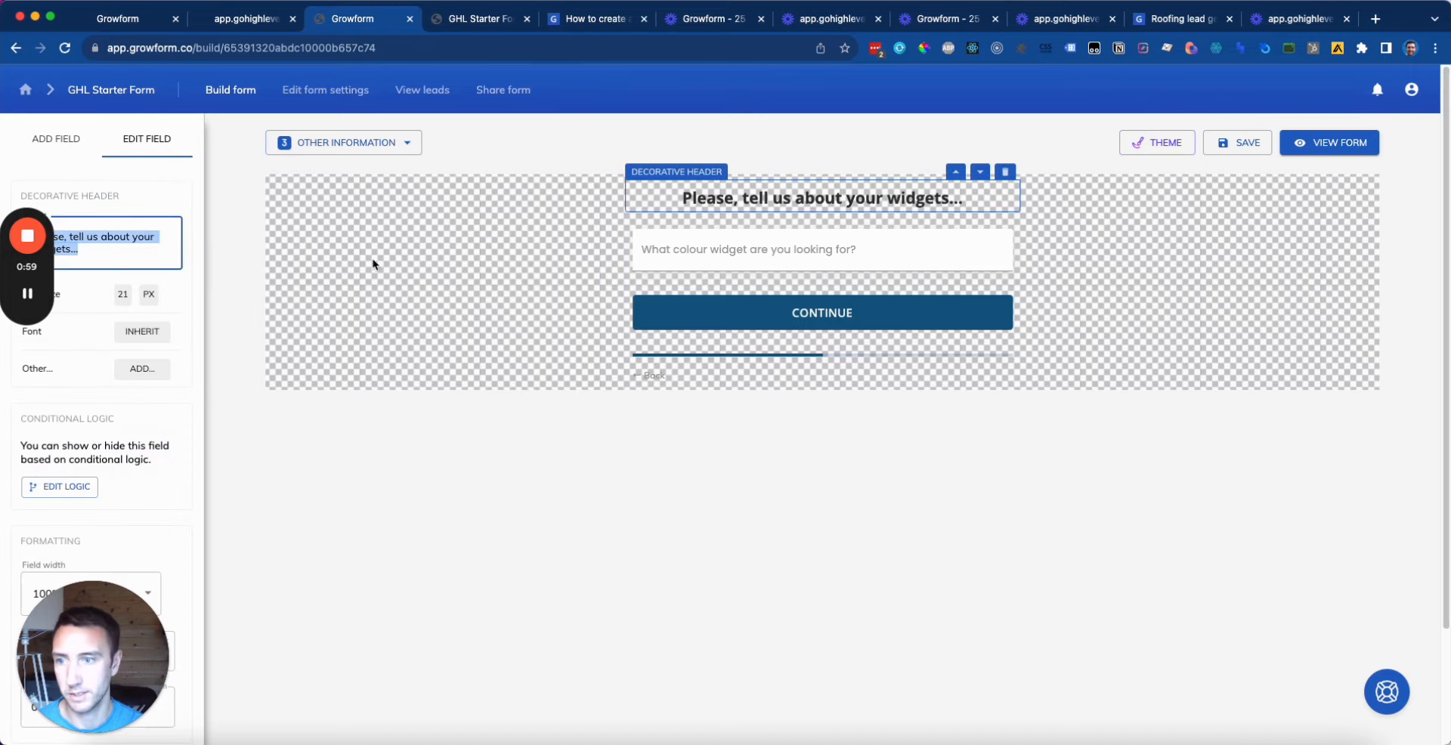
pyautogui.write('What type of ')
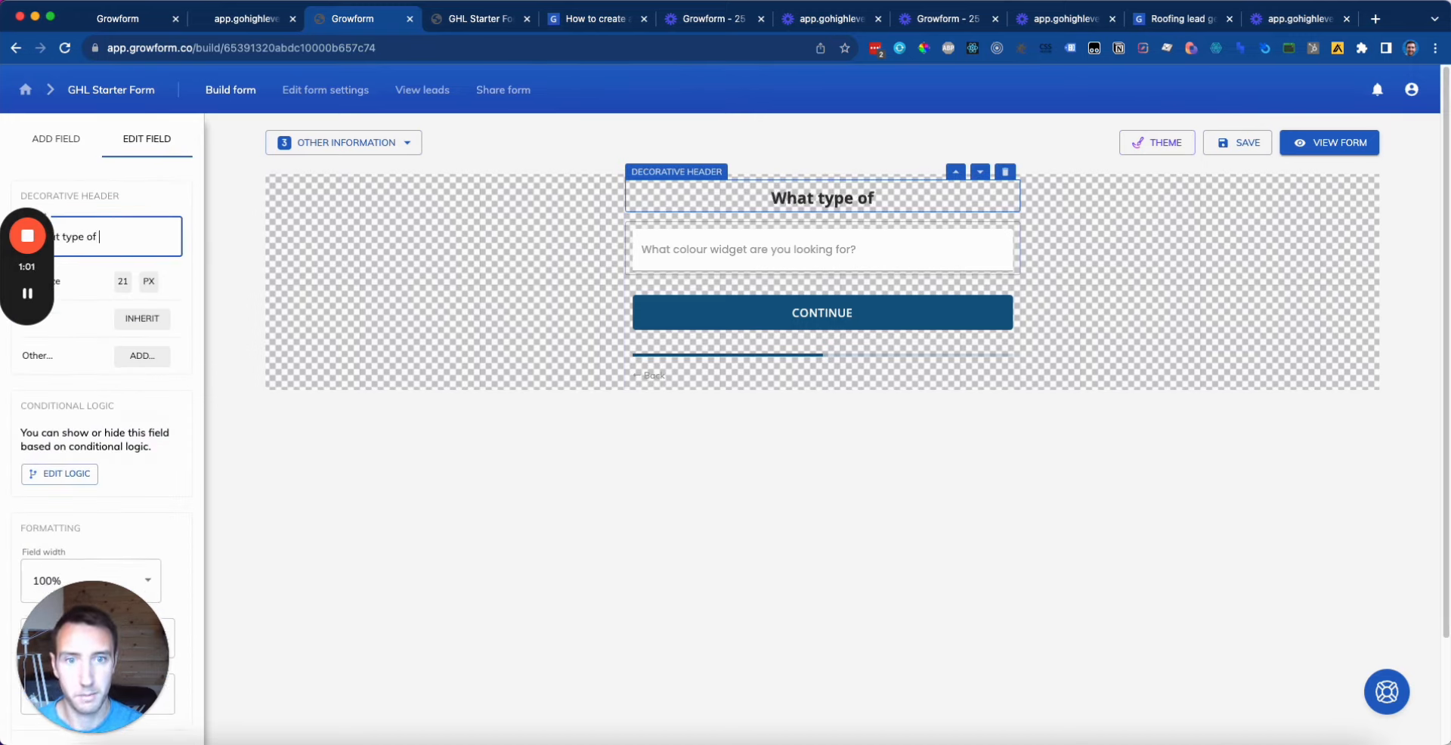
pyautogui.write('"other" material?')
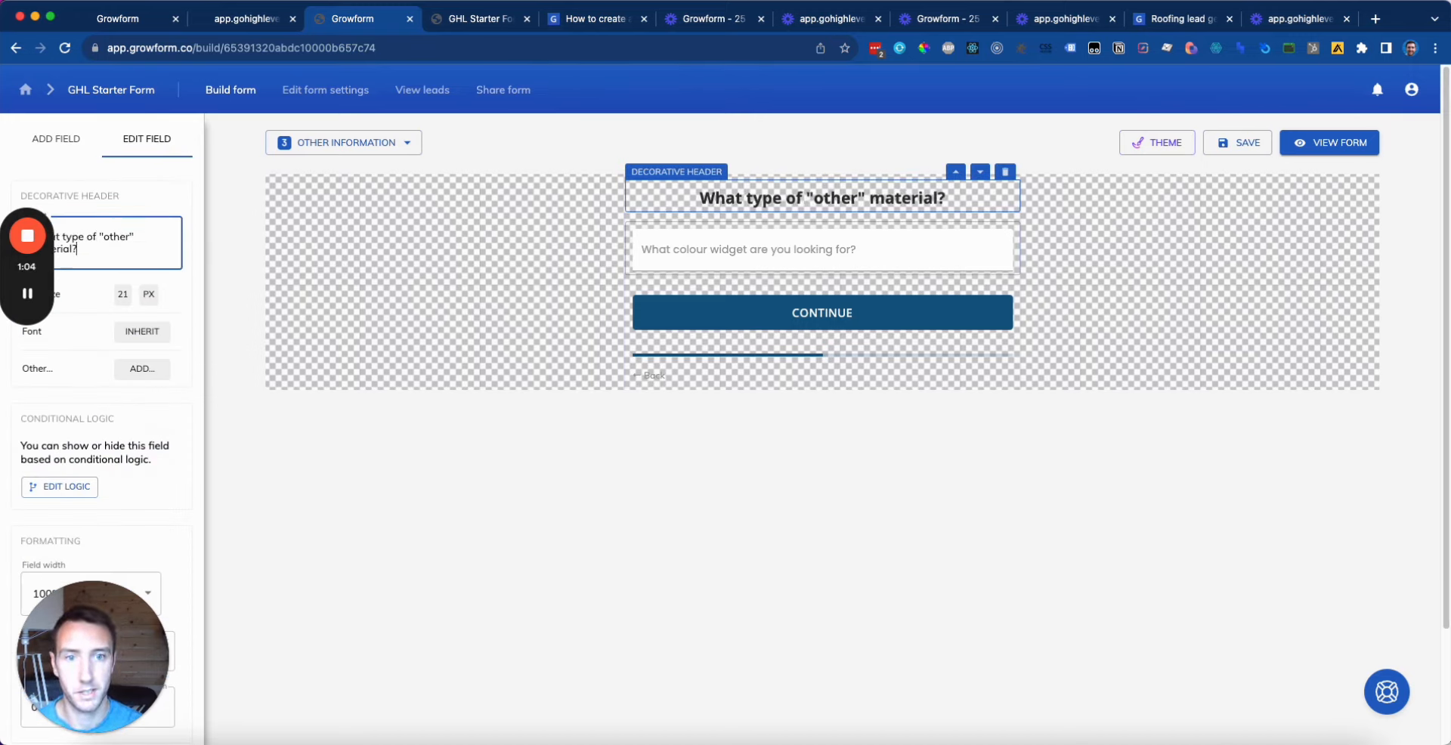
# Step: Add a Text align setting of Left to the header
pyautogui.click(142, 331)
pyautogui.click(145, 370)
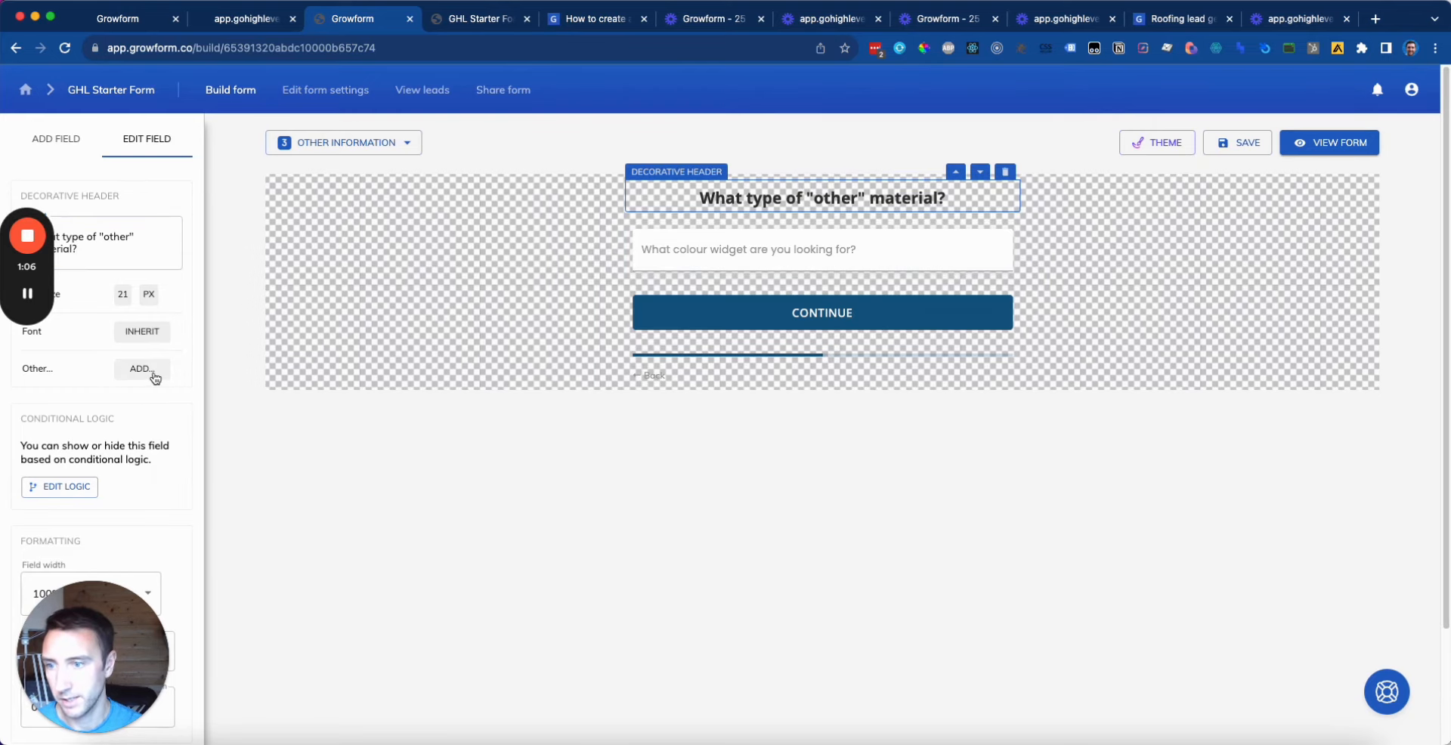
pyautogui.click(145, 370)
pyautogui.click(150, 477)
pyautogui.click(151, 370)
pyautogui.click(151, 407)
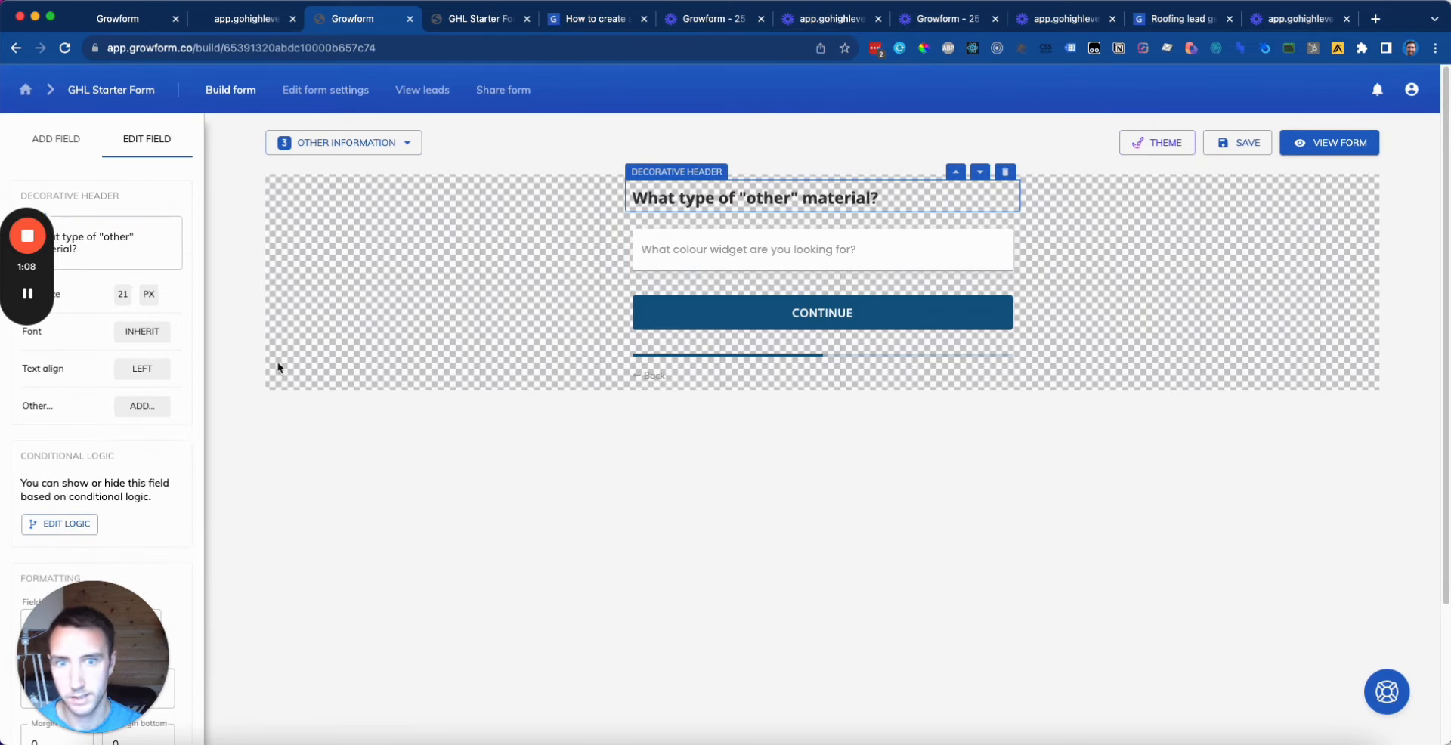
pyautogui.click(356, 144)
pyautogui.click(381, 199)
pyautogui.click(348, 142)
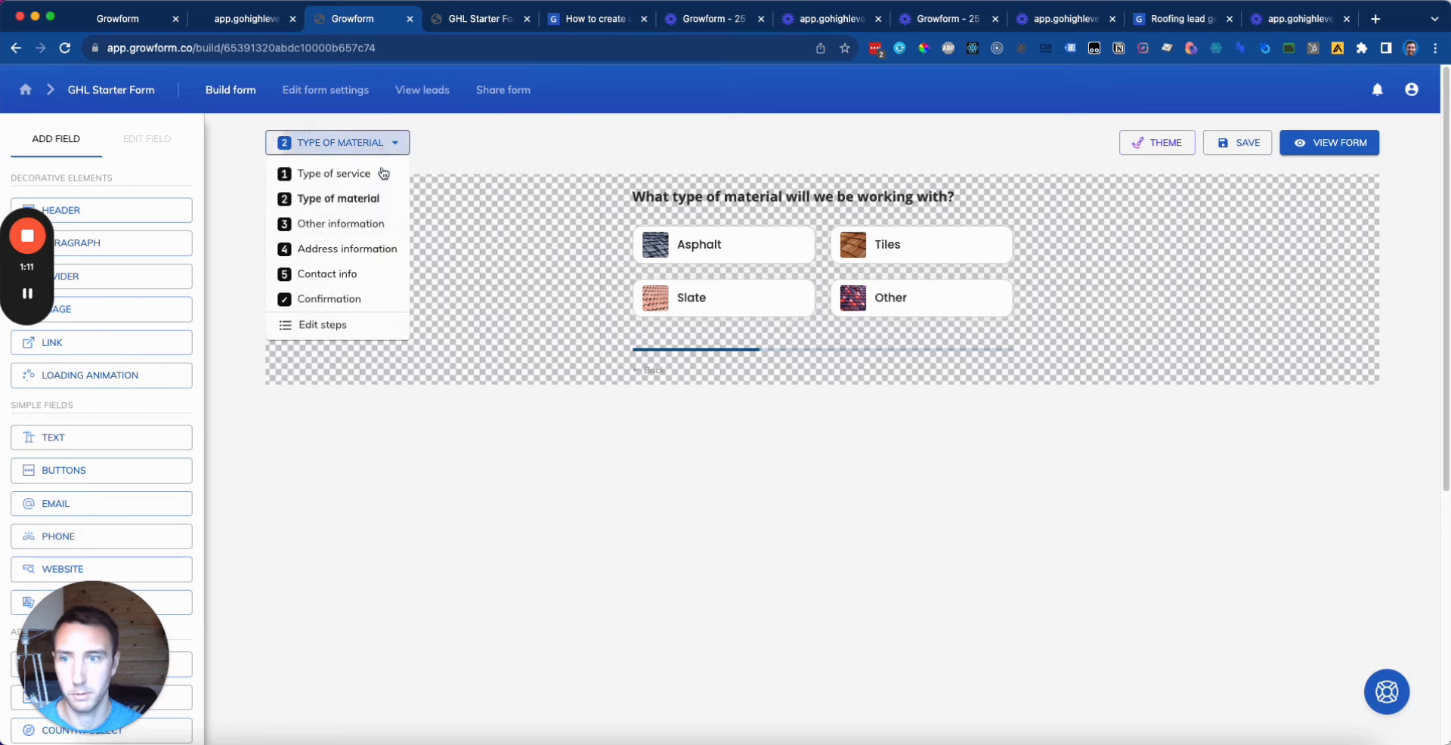
pyautogui.click(348, 222)
pyautogui.click(747, 199)
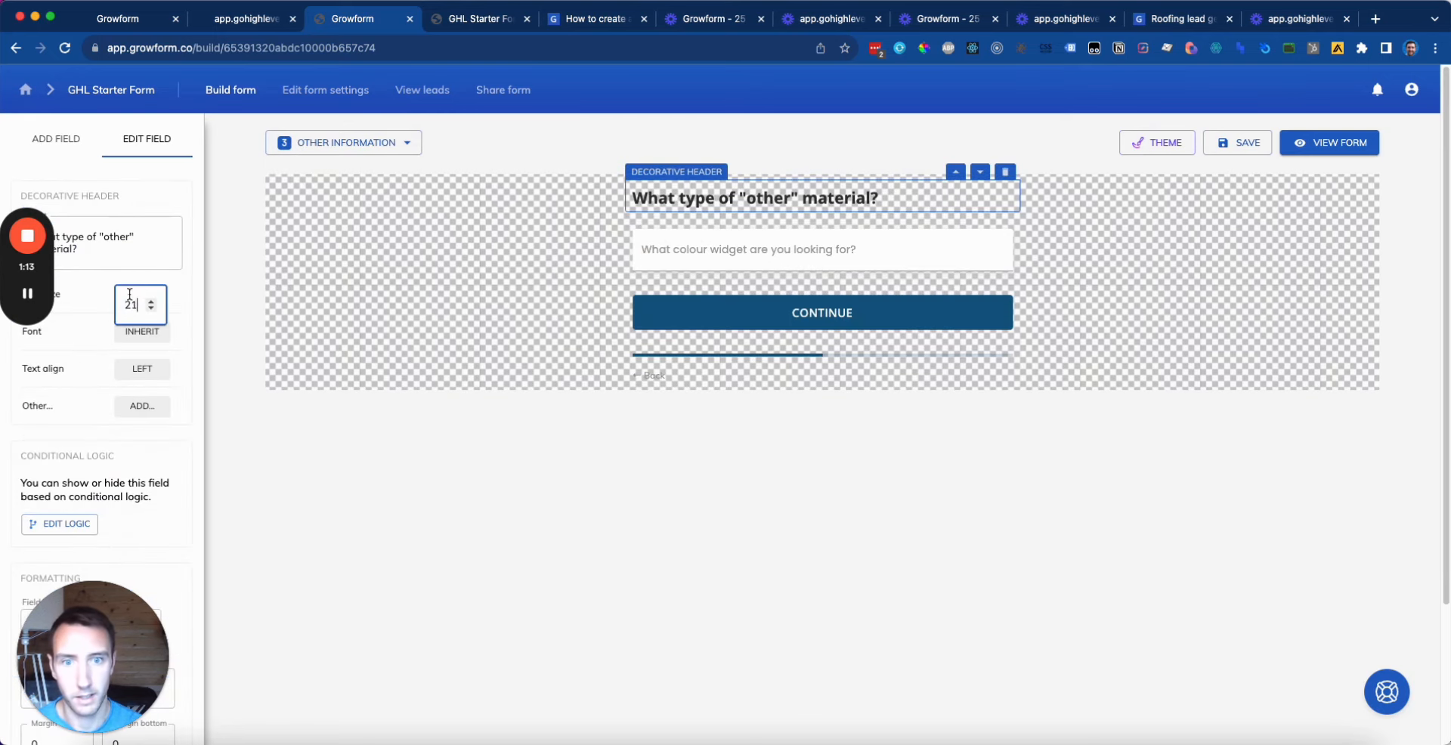
pyautogui.click(1050, 418)
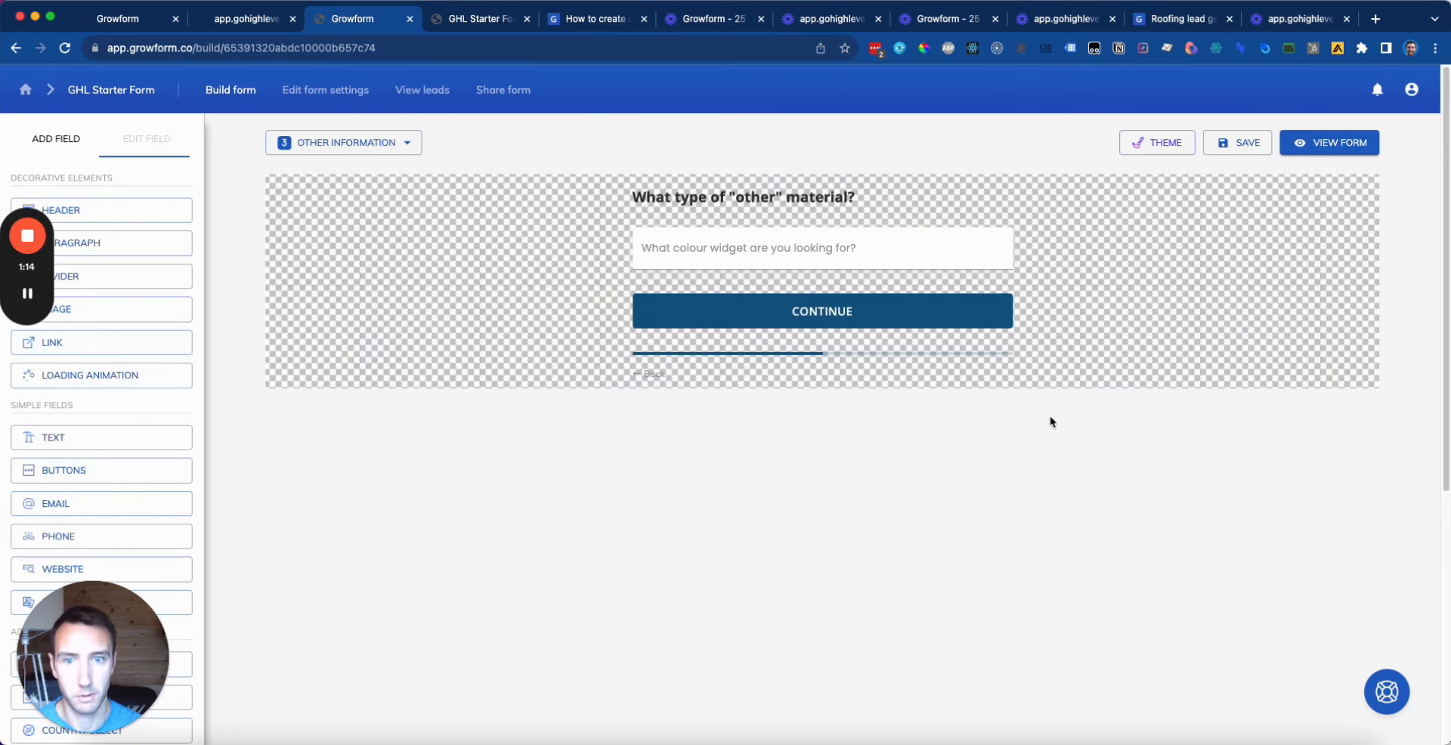
pyautogui.click(845, 375)
# Step: Rename the text field to 'When you say other, what do you mean?' and save the form
pyautogui.click(931, 253)
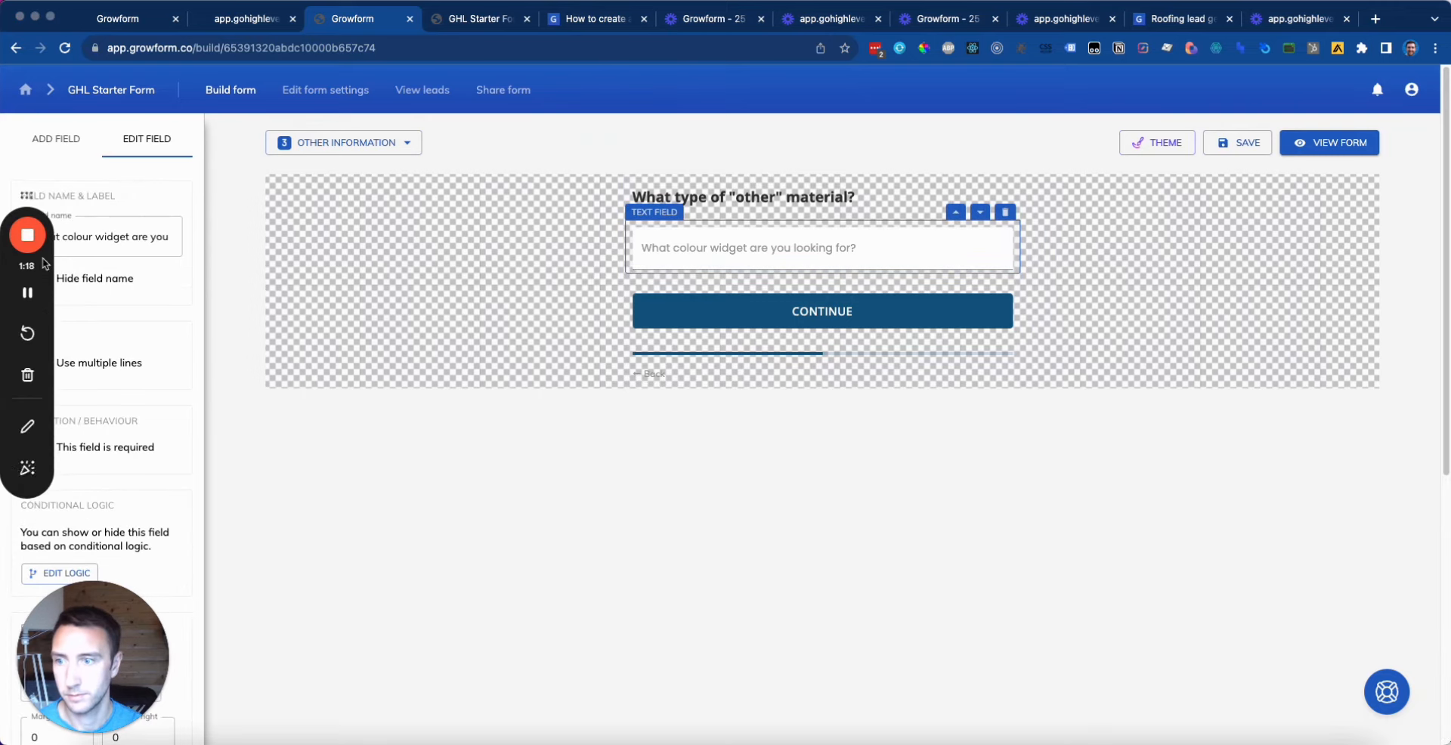
pyautogui.moveTo(44, 263); pyautogui.dragTo(382, 438)
pyautogui.click(96, 235)
pyautogui.press('super+a')
pyautogui.write('Wh')
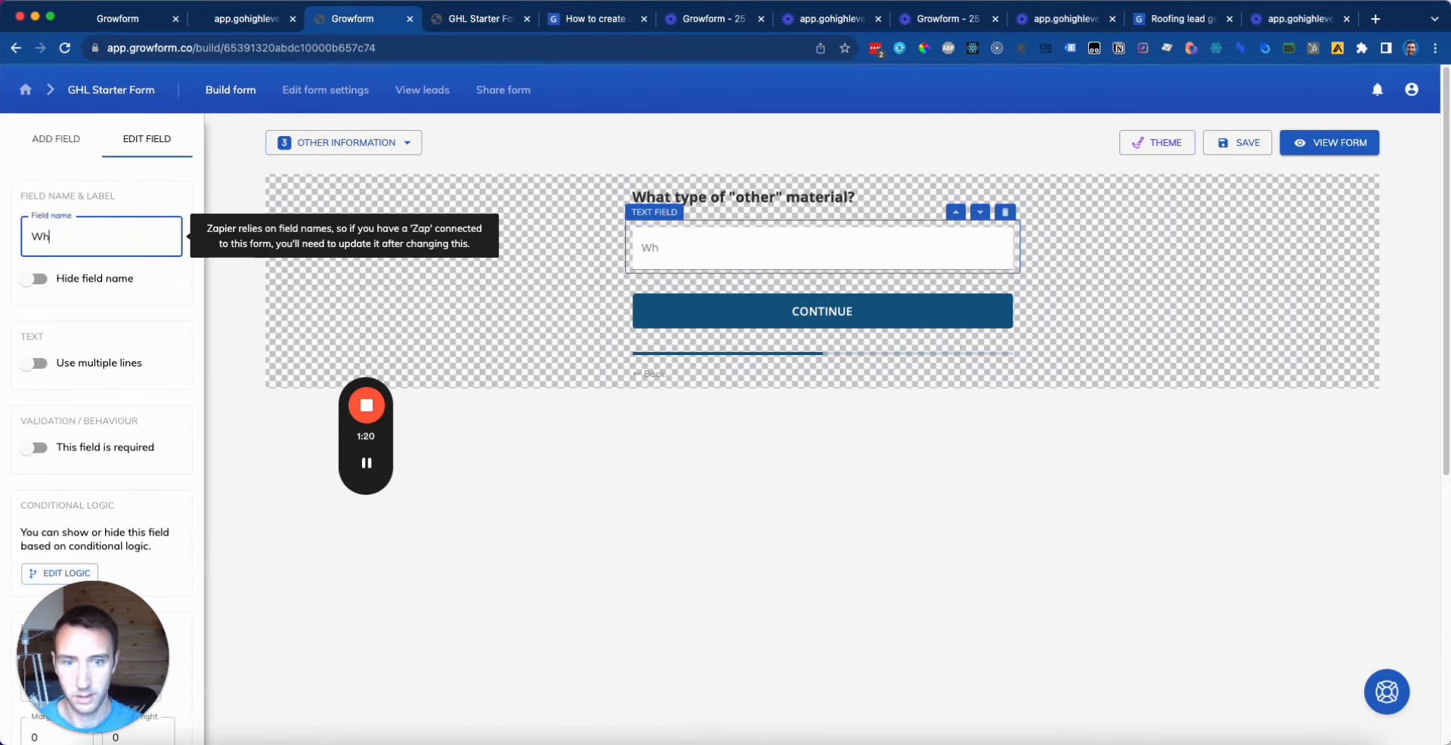
pyautogui.write('en you say other, what')
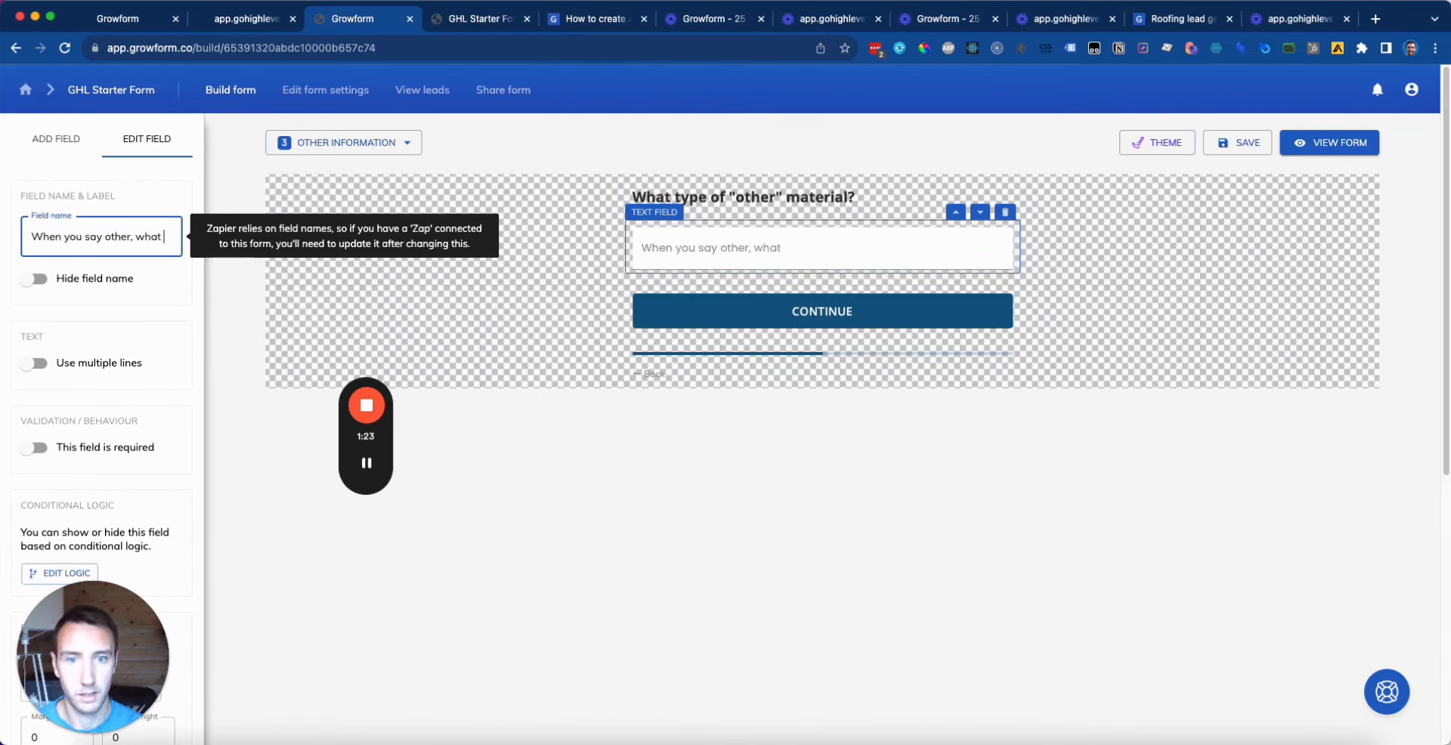
pyautogui.write(' do you mean?')
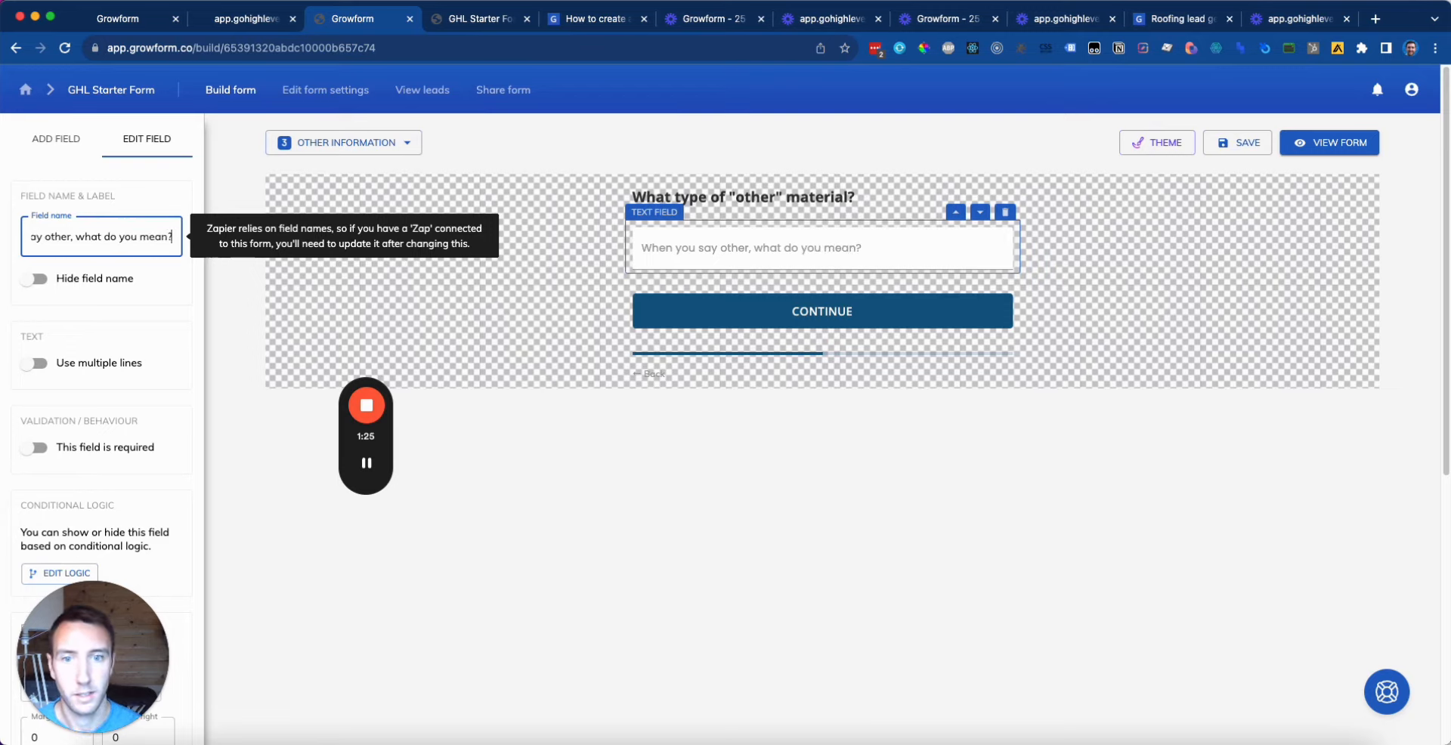
pyautogui.click(1183, 312)
pyautogui.click(1240, 143)
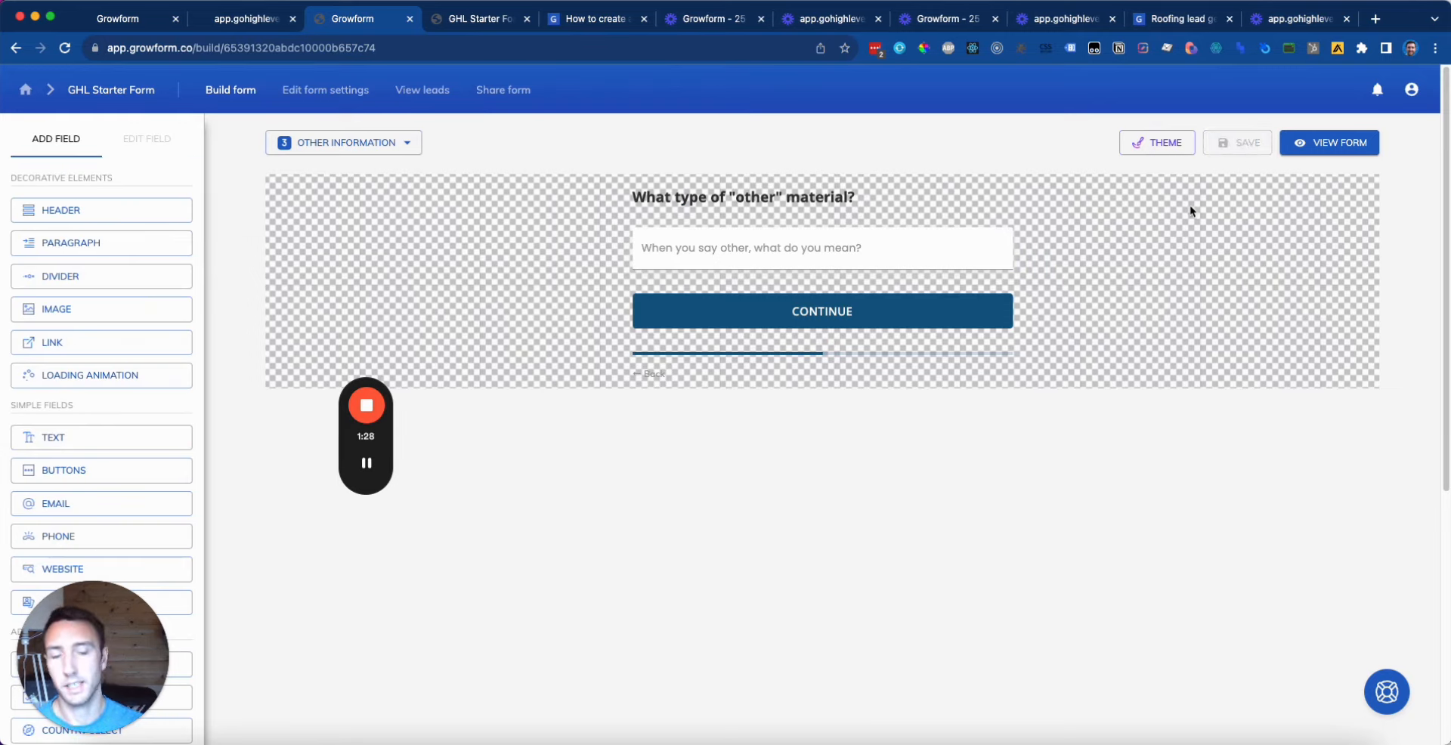
# Step: Open the conditional logic settings for the Other information step in the step editor
pyautogui.click(370, 145)
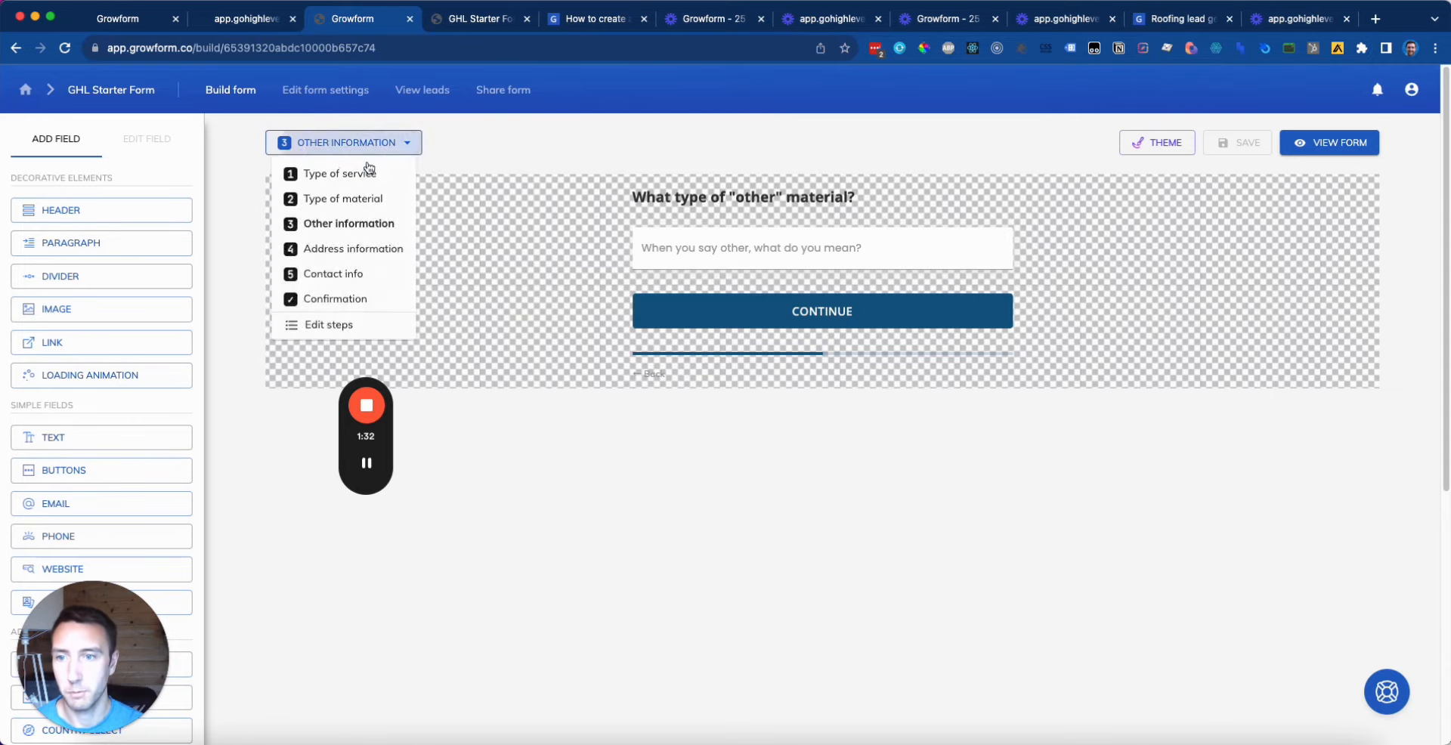
pyautogui.click(349, 202)
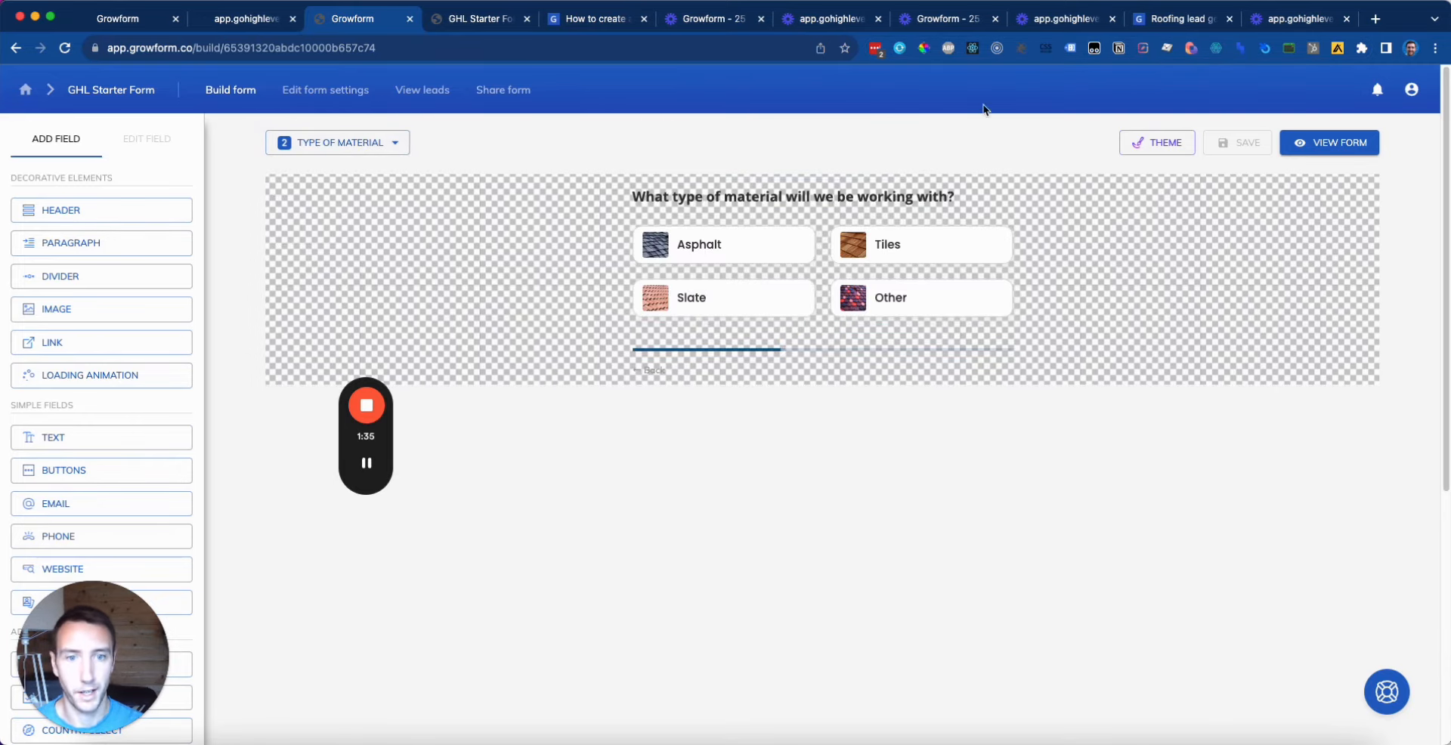
pyautogui.click(374, 143)
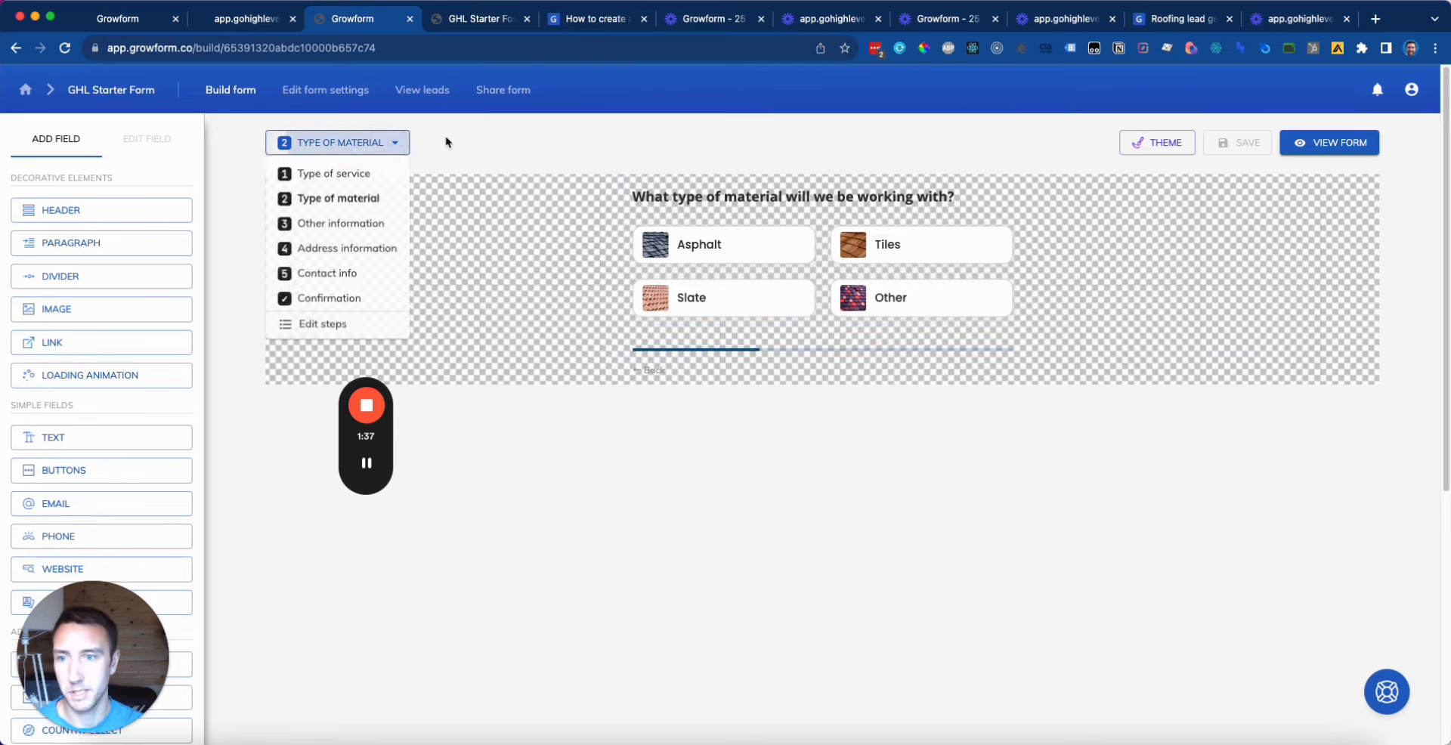
pyautogui.click(349, 326)
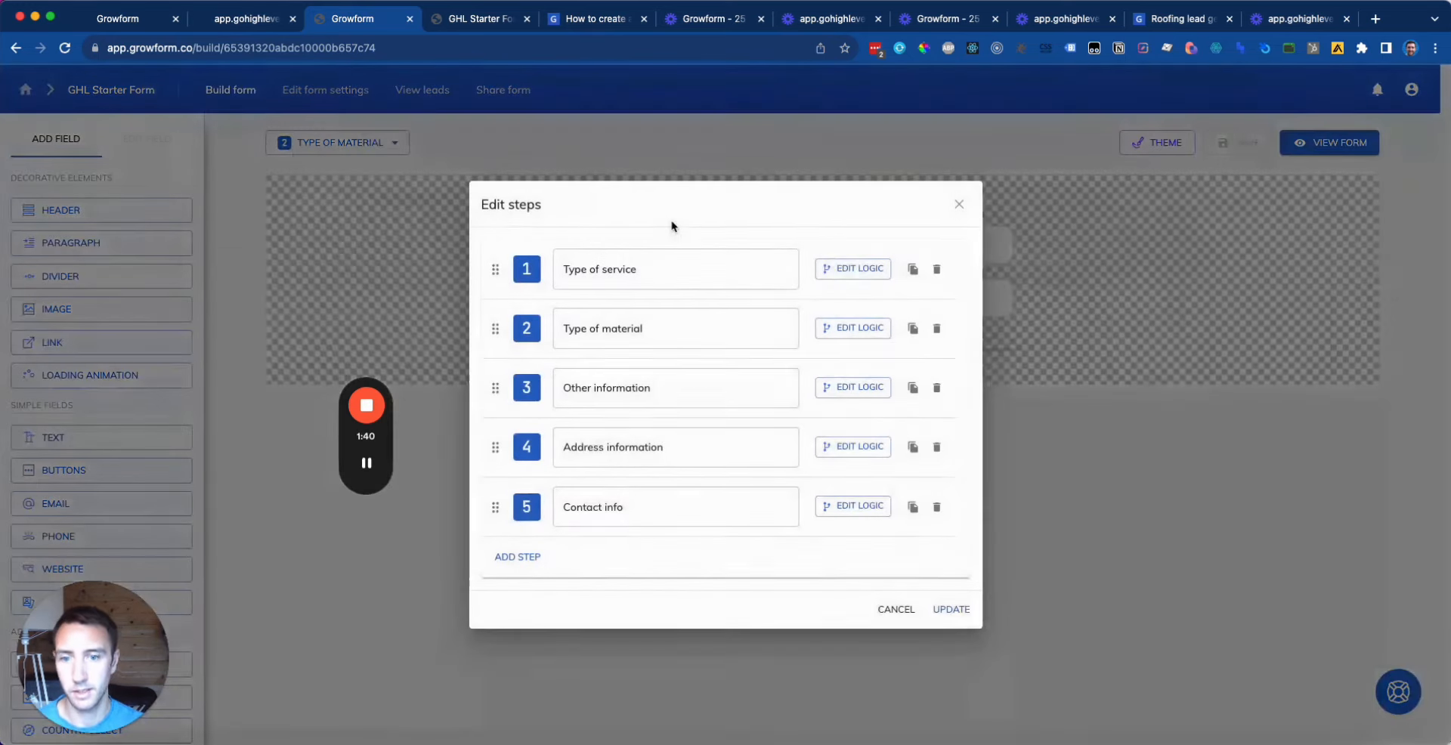
pyautogui.moveTo(745, 391); pyautogui.dragTo(535, 394)
pyautogui.click(855, 390)
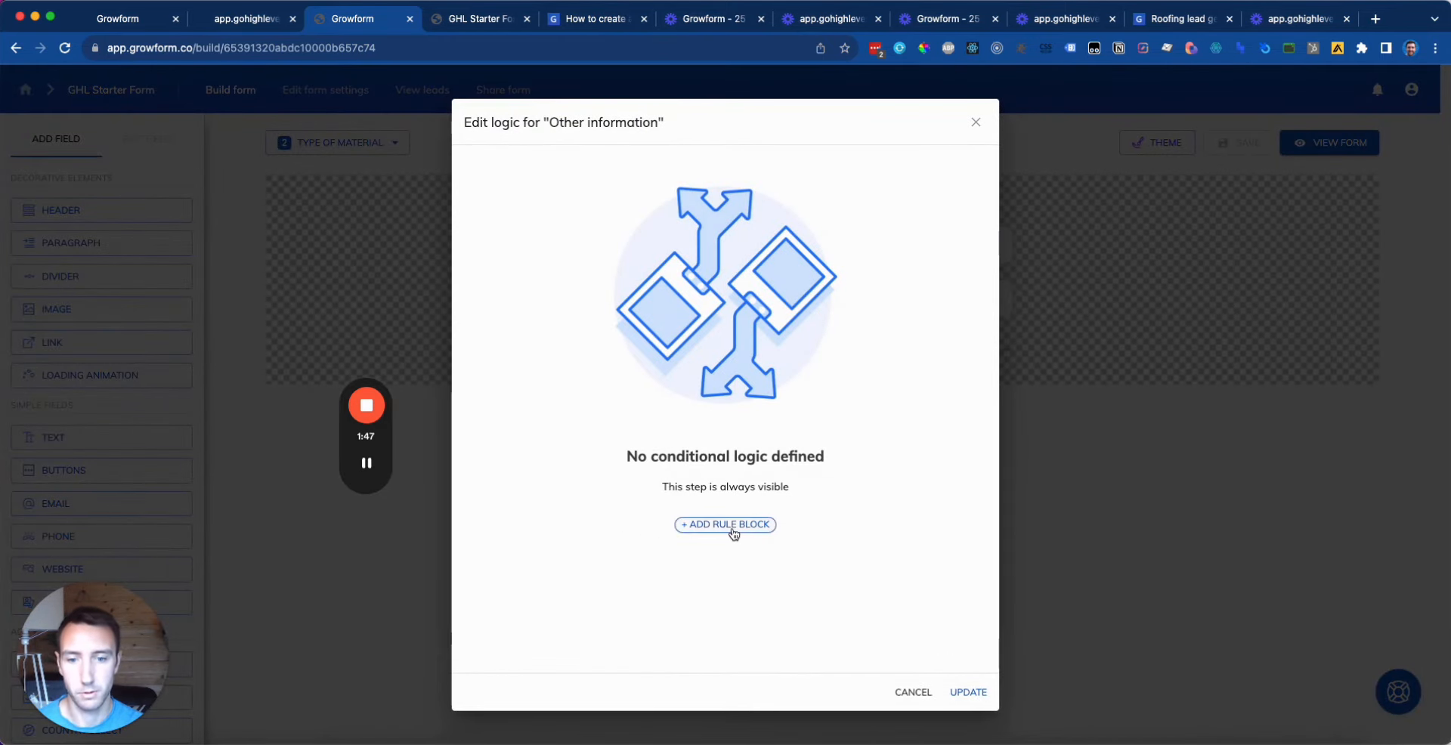
# Step: Add a rule to show the step only when Type of material has Other selected, then apply it
pyautogui.click(732, 530)
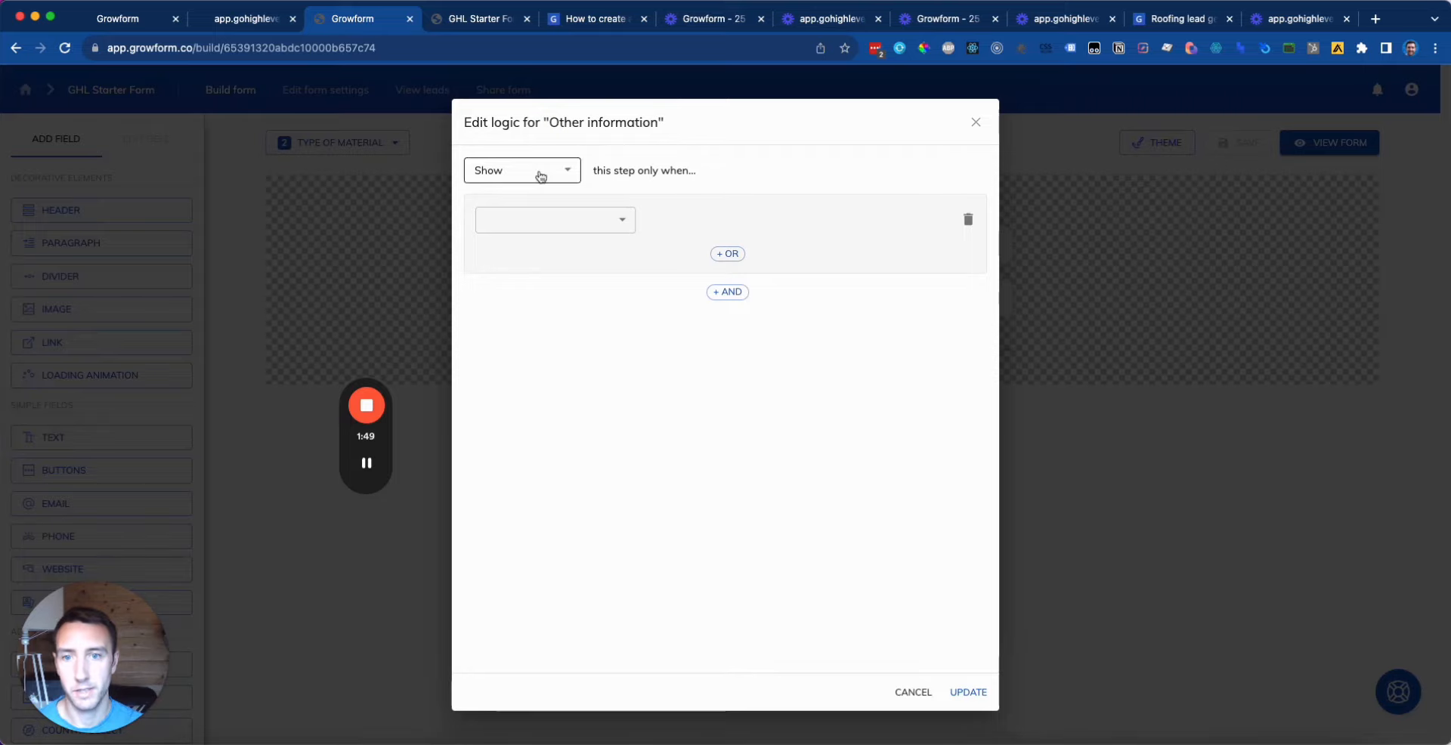
pyautogui.click(577, 224)
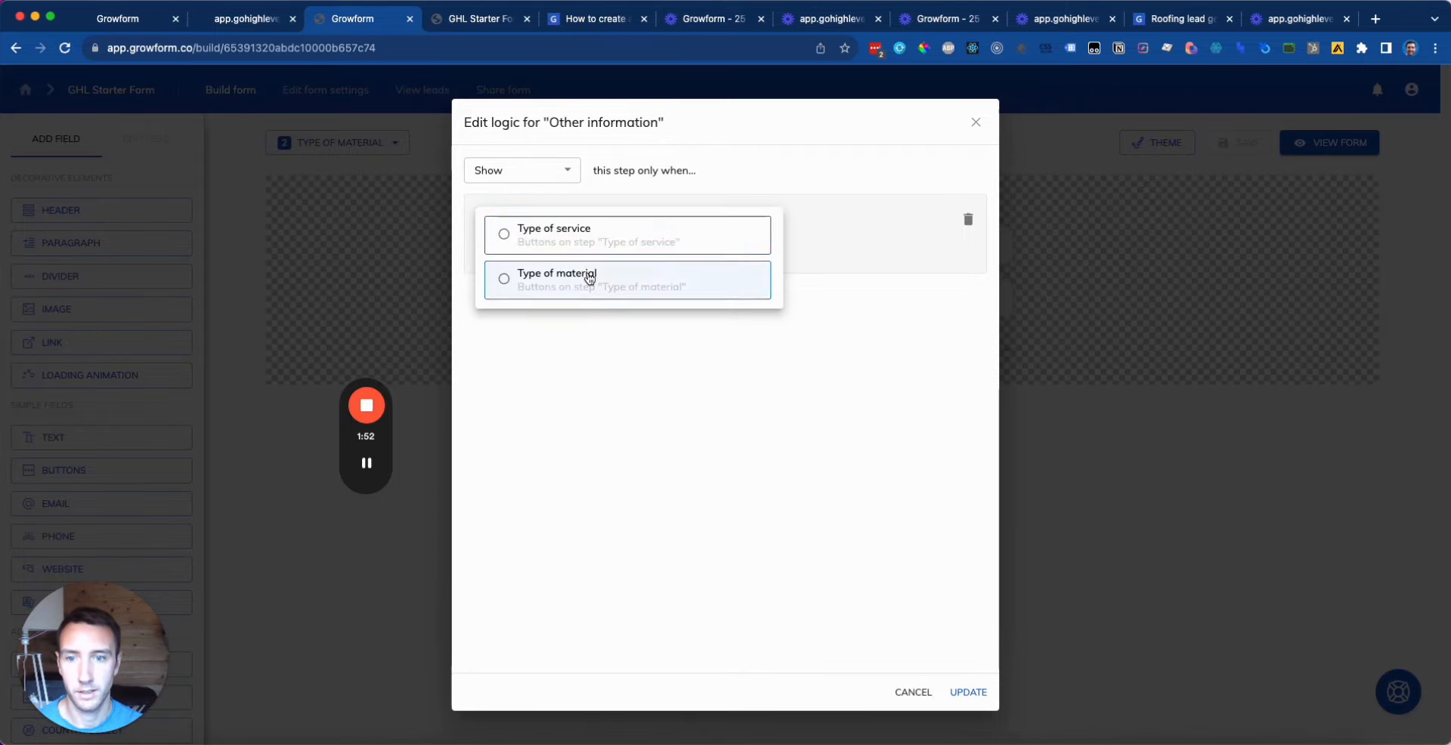
pyautogui.click(611, 291)
pyautogui.click(764, 221)
pyautogui.click(707, 220)
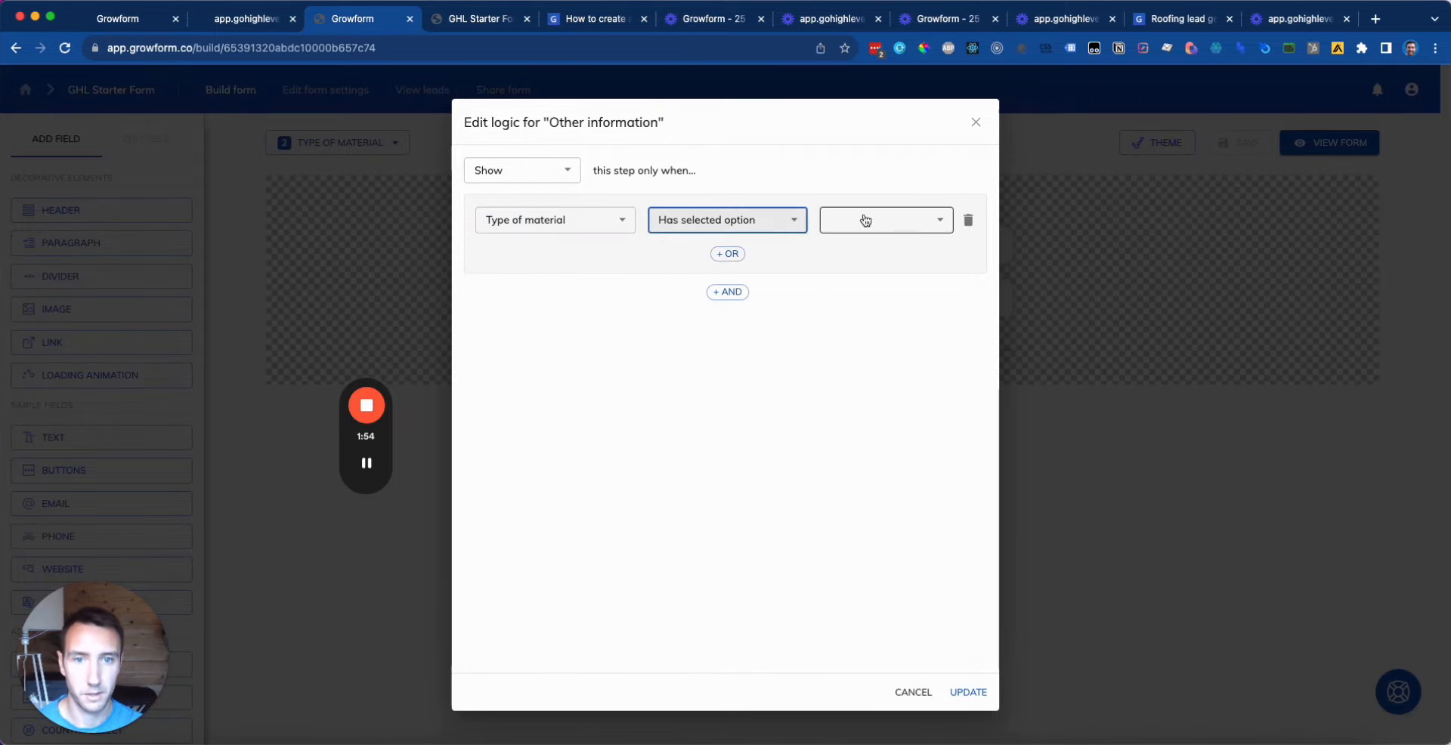
pyautogui.click(864, 219)
pyautogui.click(876, 361)
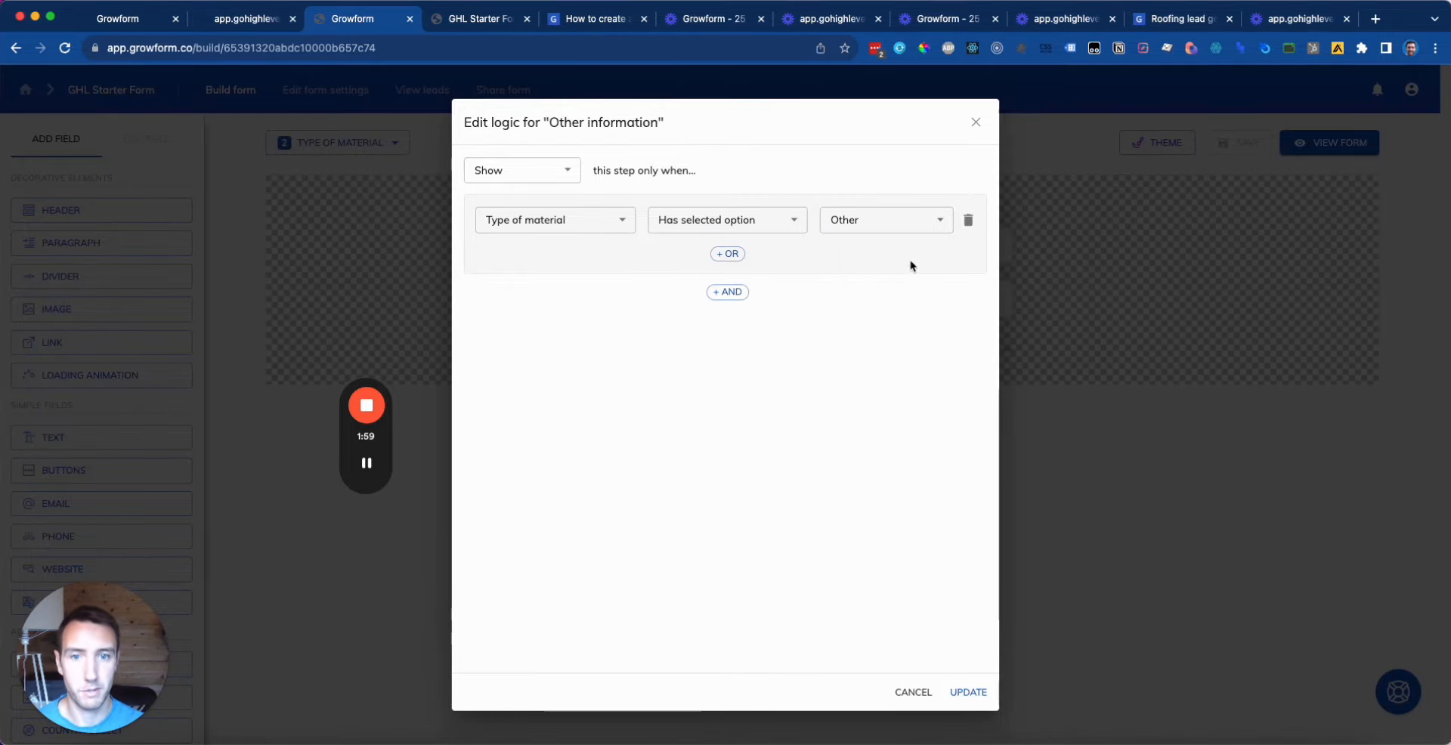
pyautogui.click(734, 254)
pyautogui.click(967, 285)
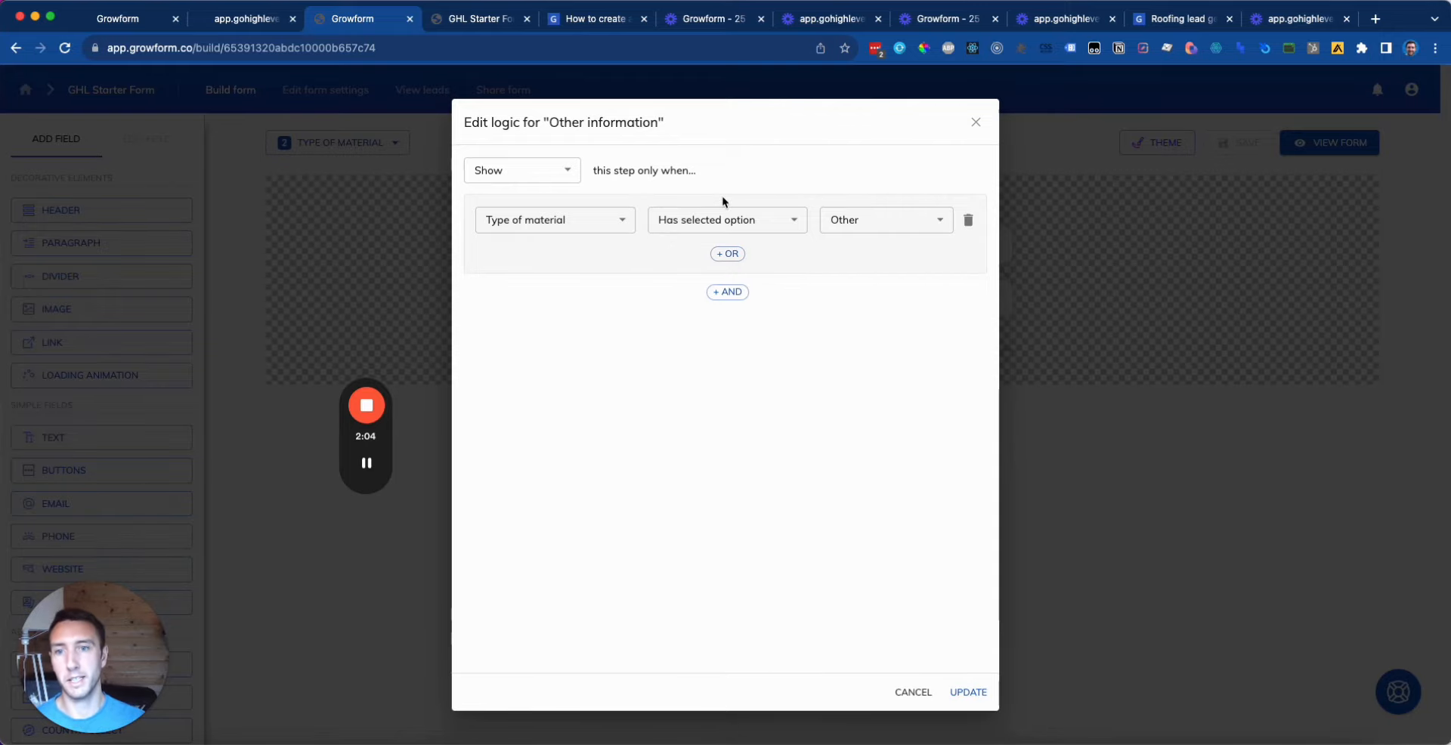
pyautogui.click(981, 693)
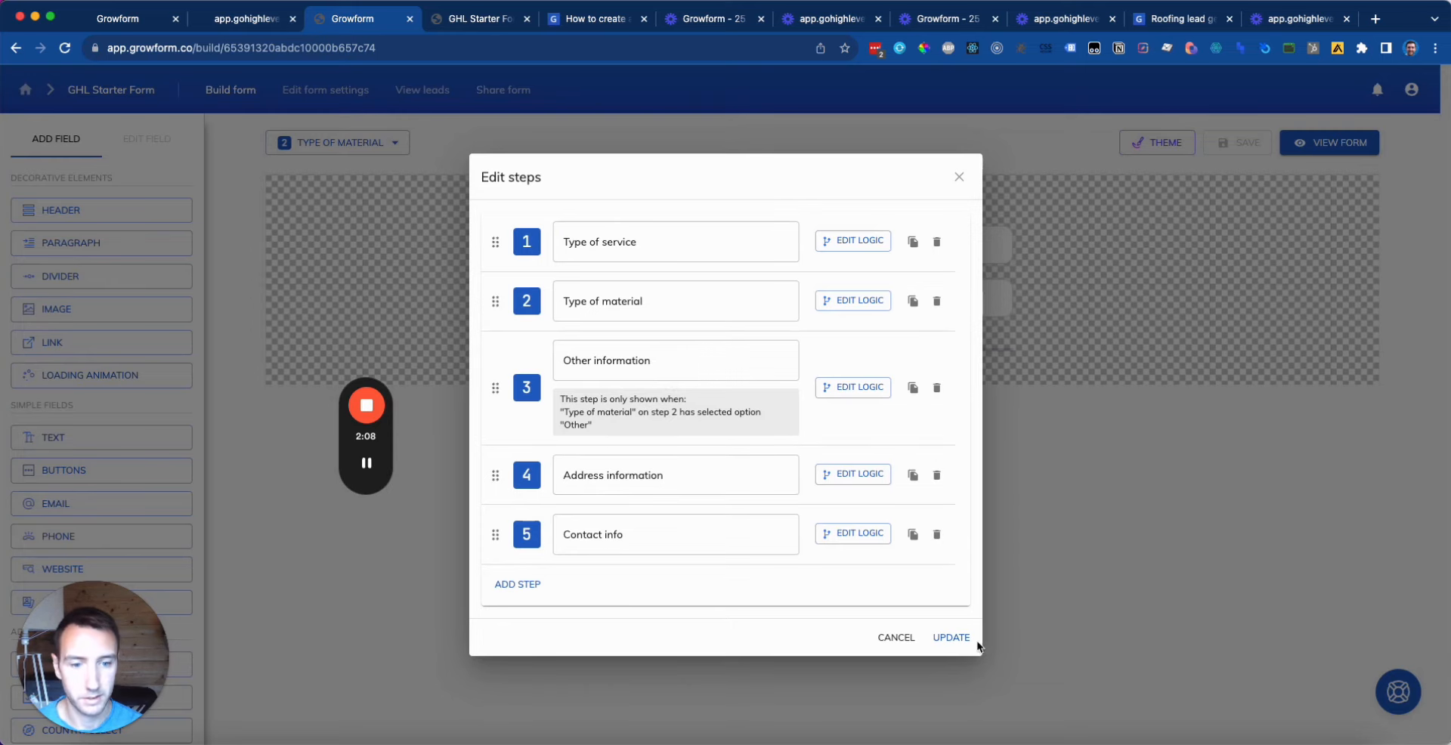
pyautogui.click(952, 639)
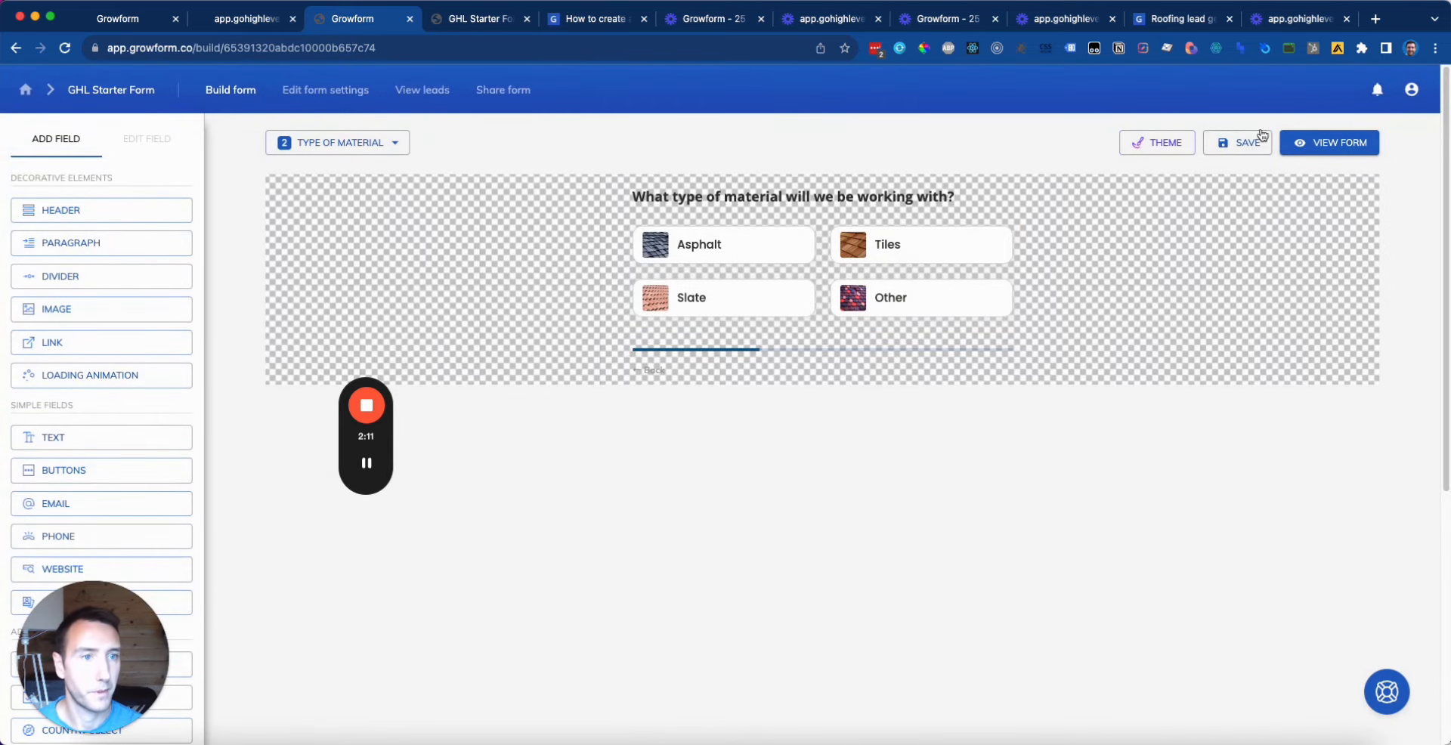
# Step: Save the form and test the live form with New roof installation and Tiles, then go back
pyautogui.click(1239, 143)
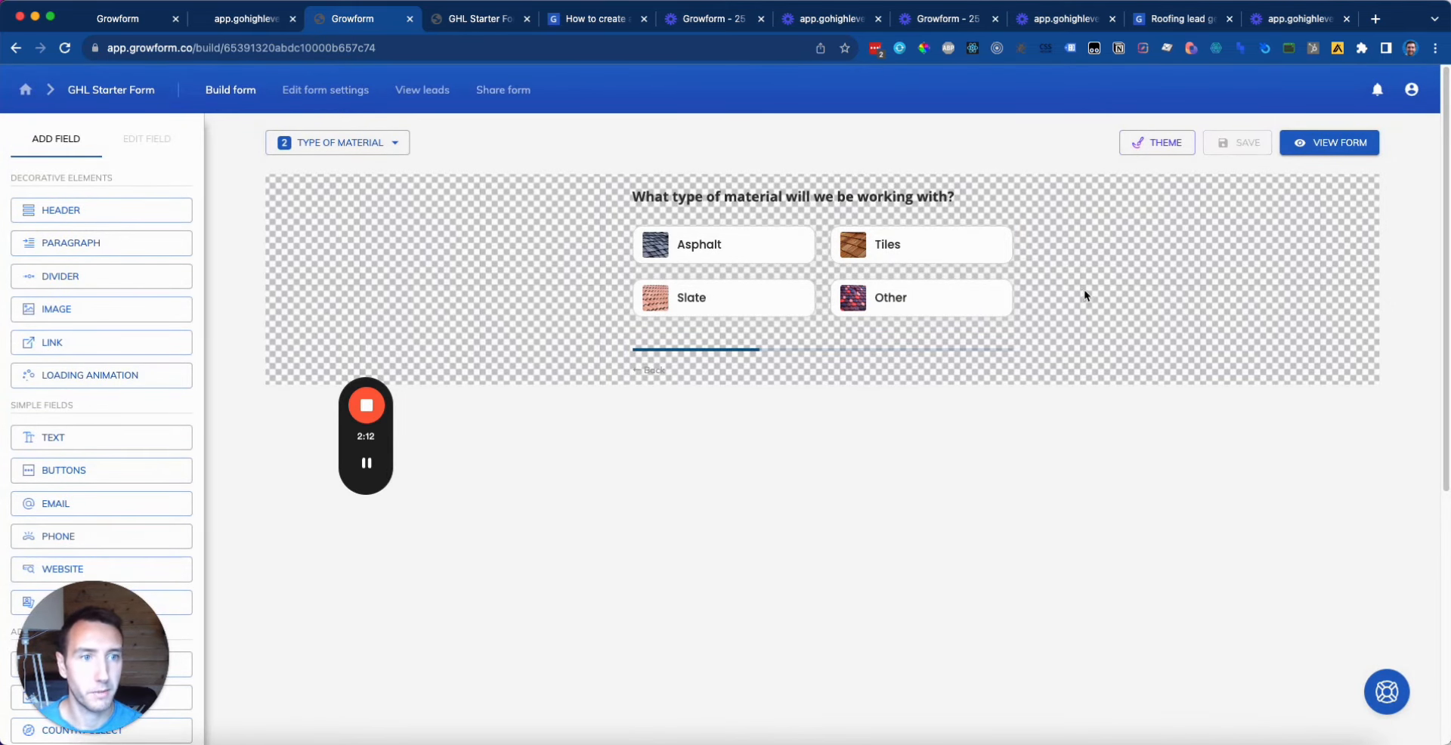
pyautogui.click(1364, 153)
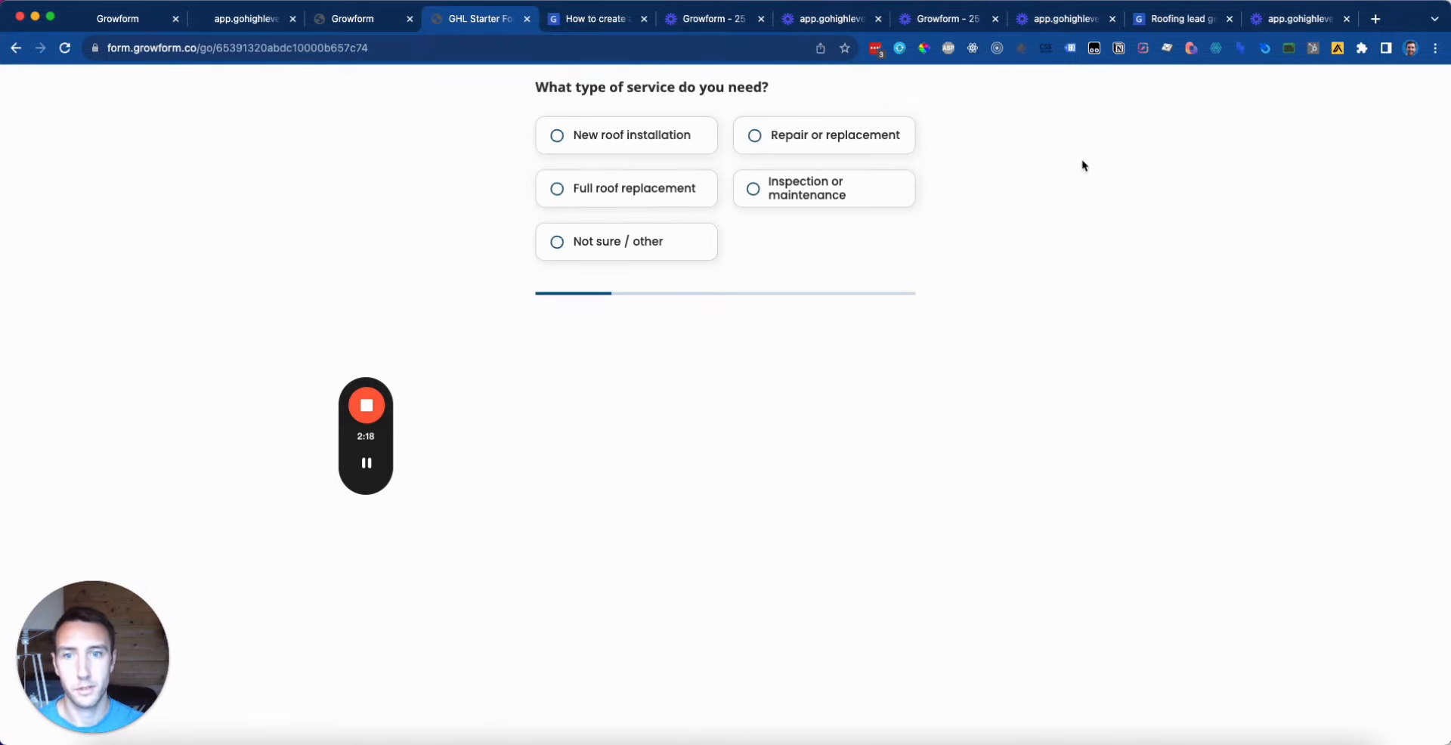
pyautogui.click(642, 137)
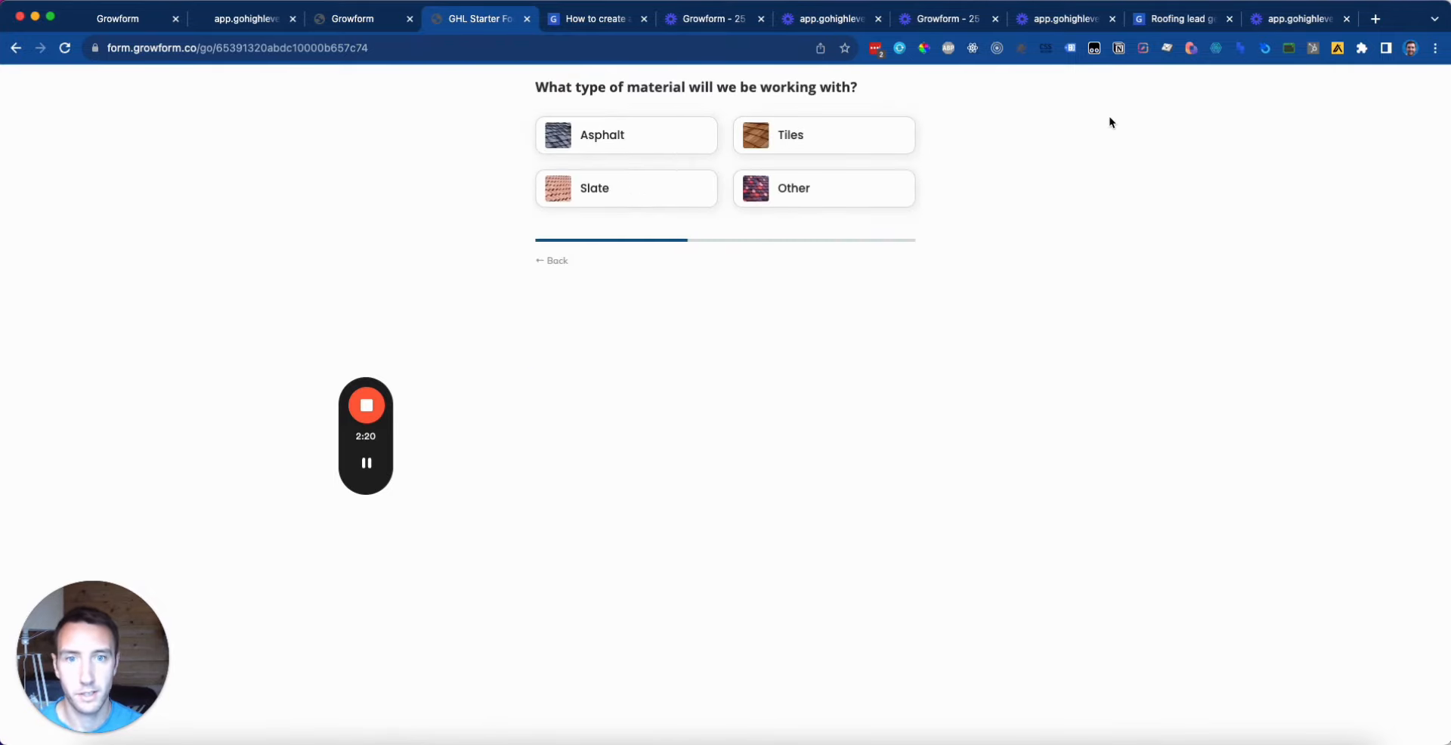
pyautogui.click(871, 137)
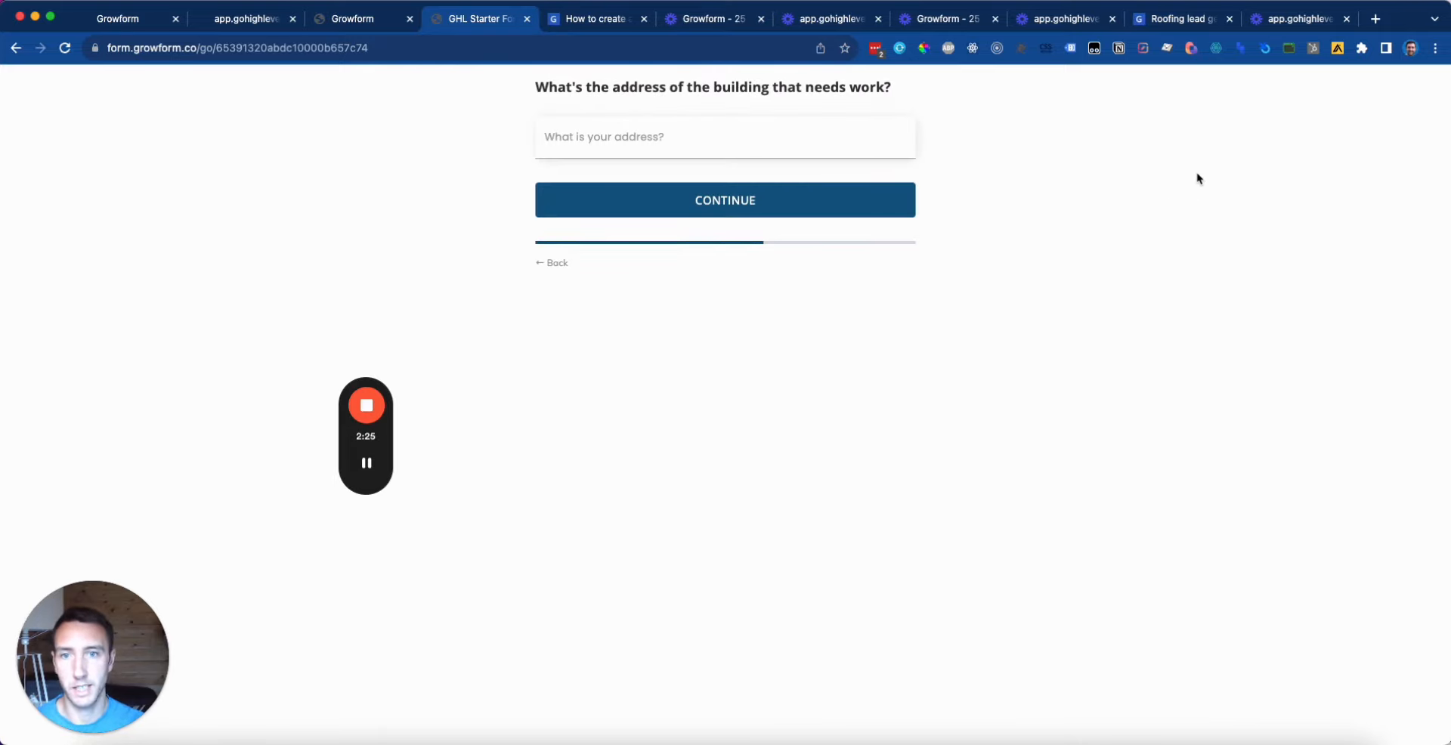
pyautogui.click(556, 262)
pyautogui.click(556, 262)
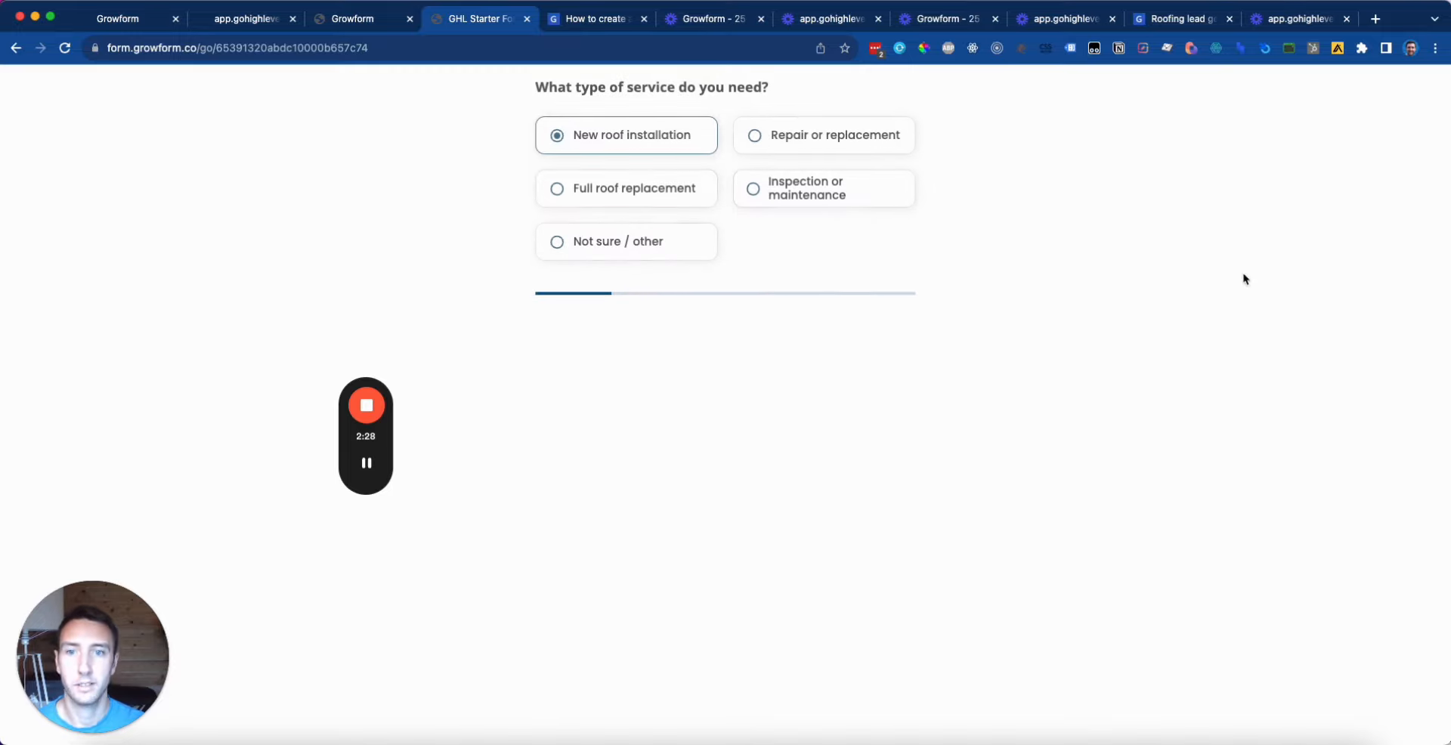
# Step: Choose Full roof replacement and Other material, answer 'Test', and continue to the address step
pyautogui.click(626, 189)
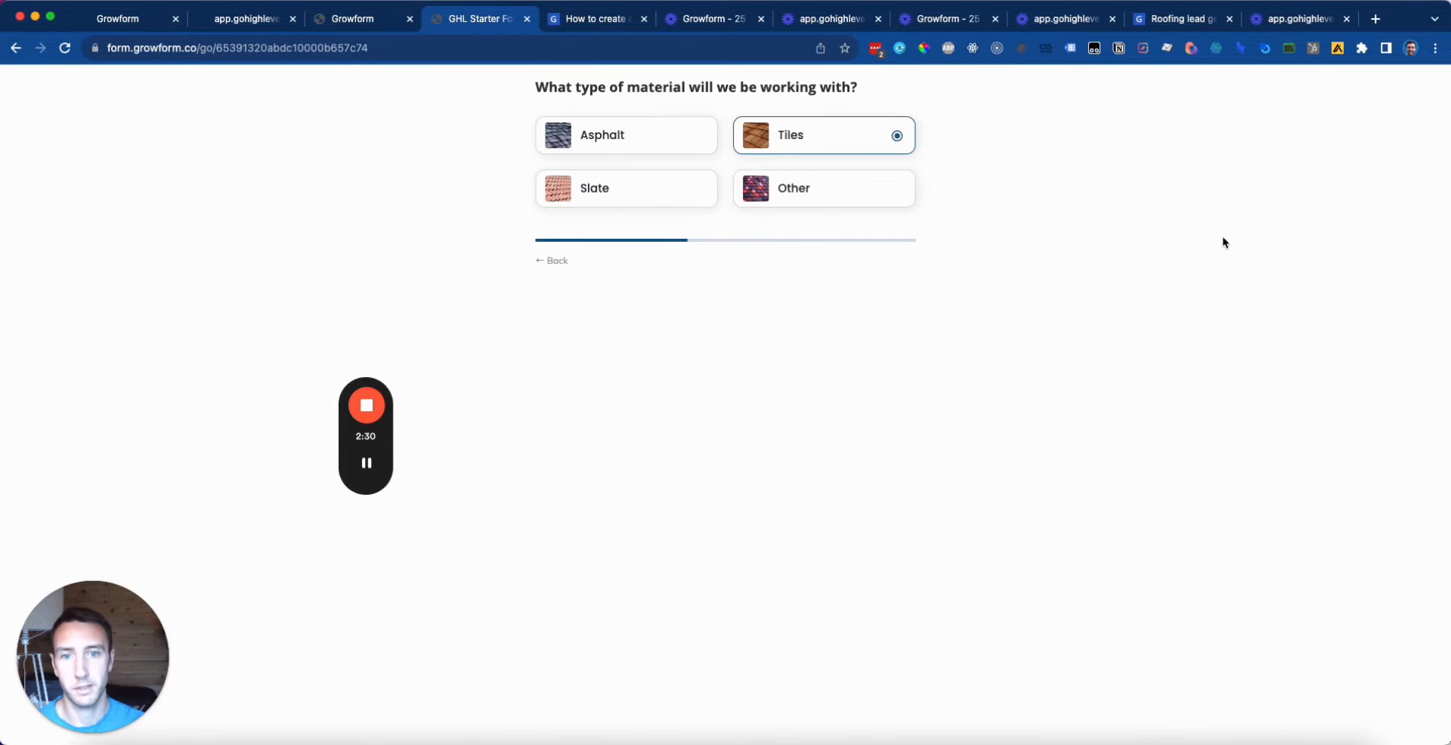
pyautogui.click(858, 197)
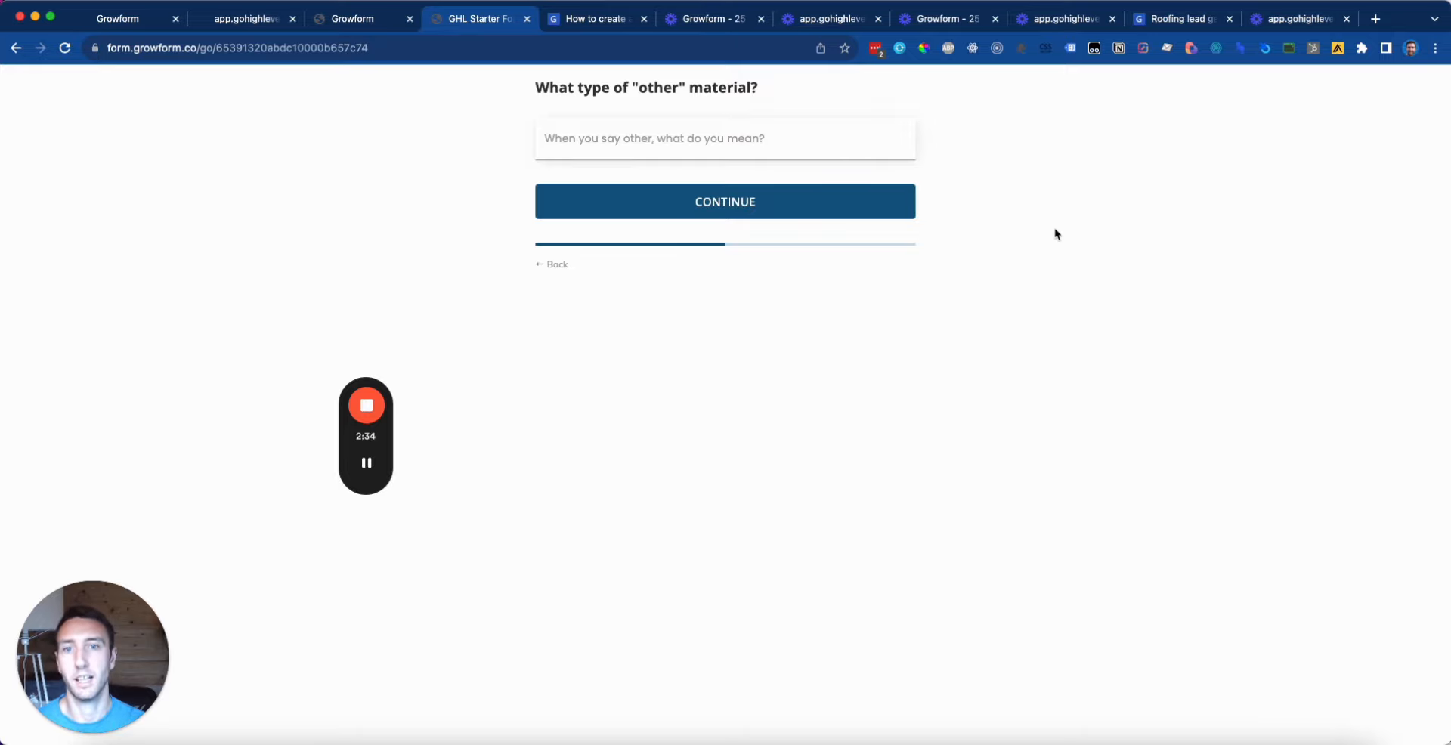
pyautogui.click(778, 142)
pyautogui.write('Test')
pyautogui.click(744, 220)
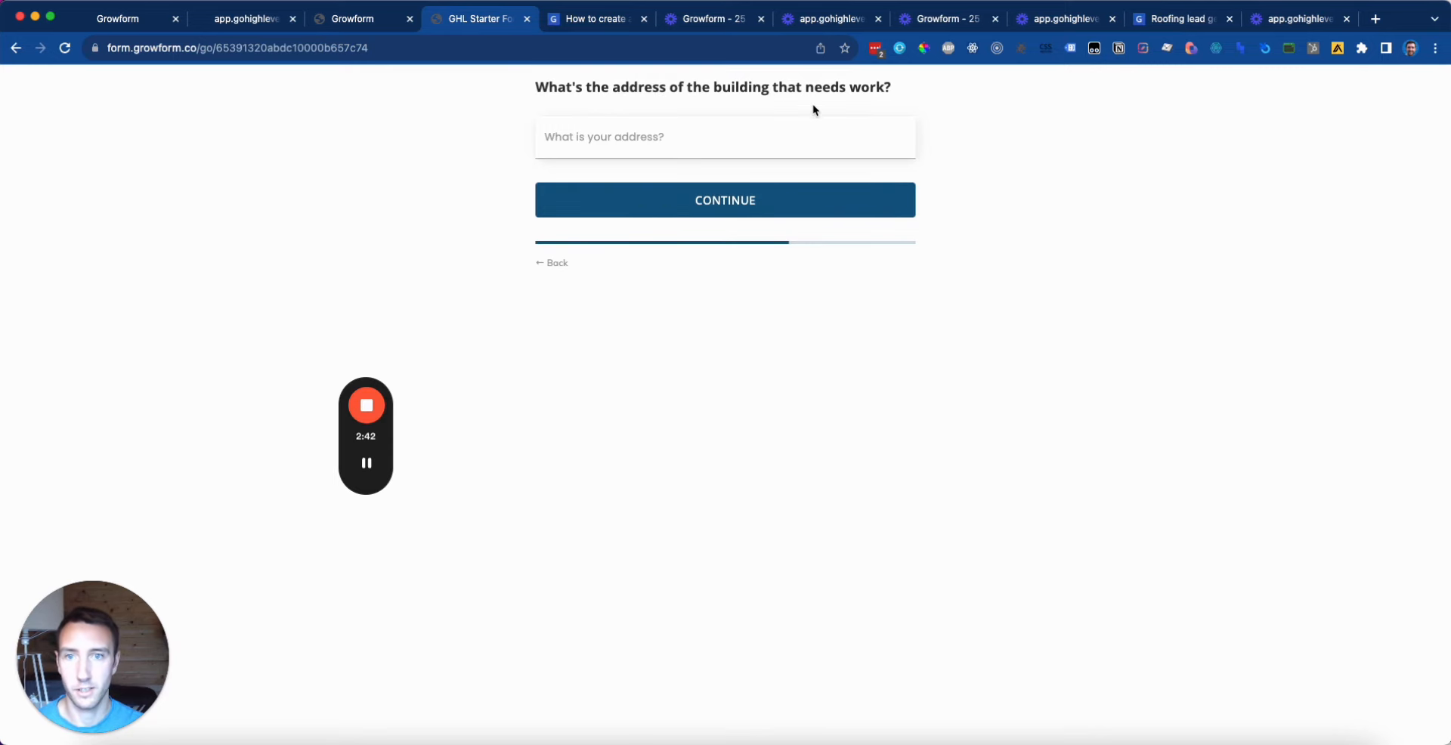
# Step: On the Address information step, add a paragraph below the address field reading 'We do indeed cover London!'
pyautogui.click(353, 18)
pyautogui.click(398, 142)
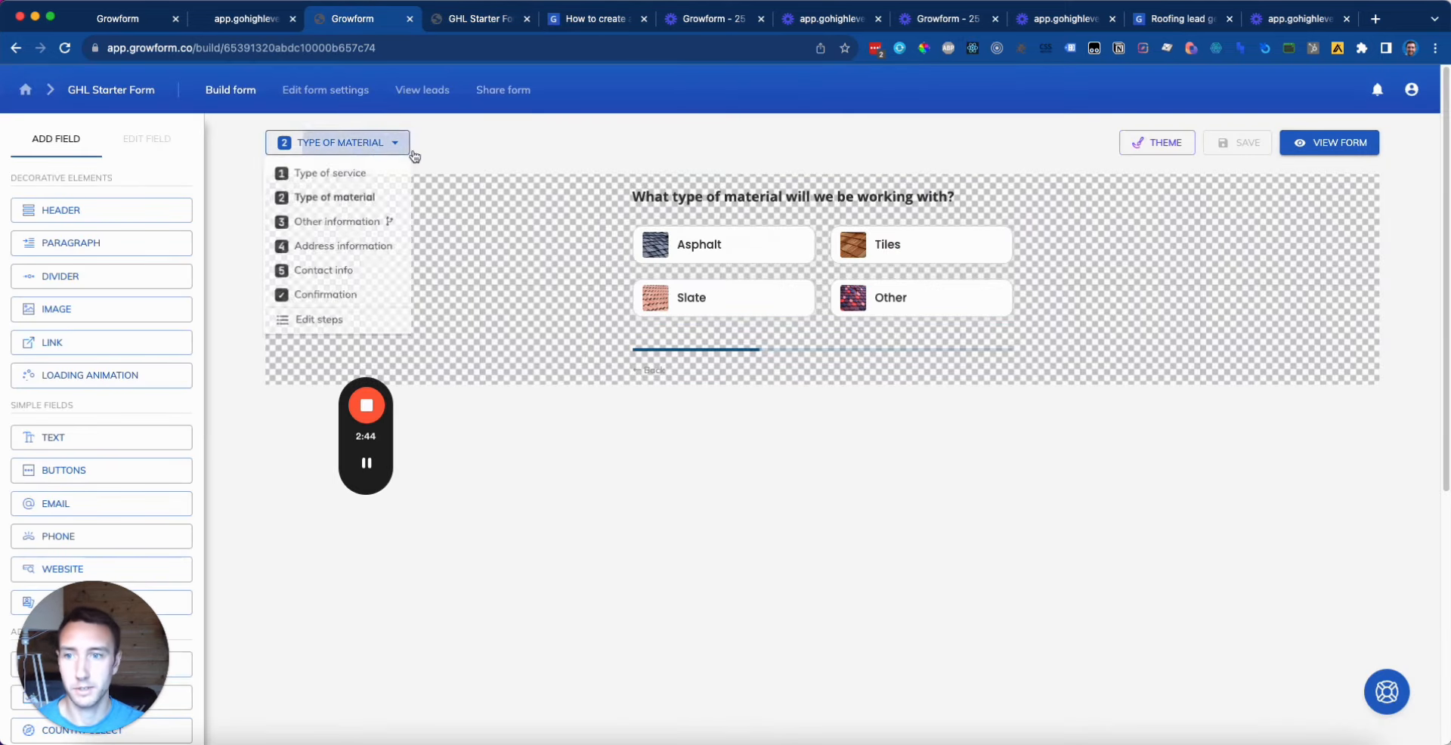
pyautogui.click(337, 222)
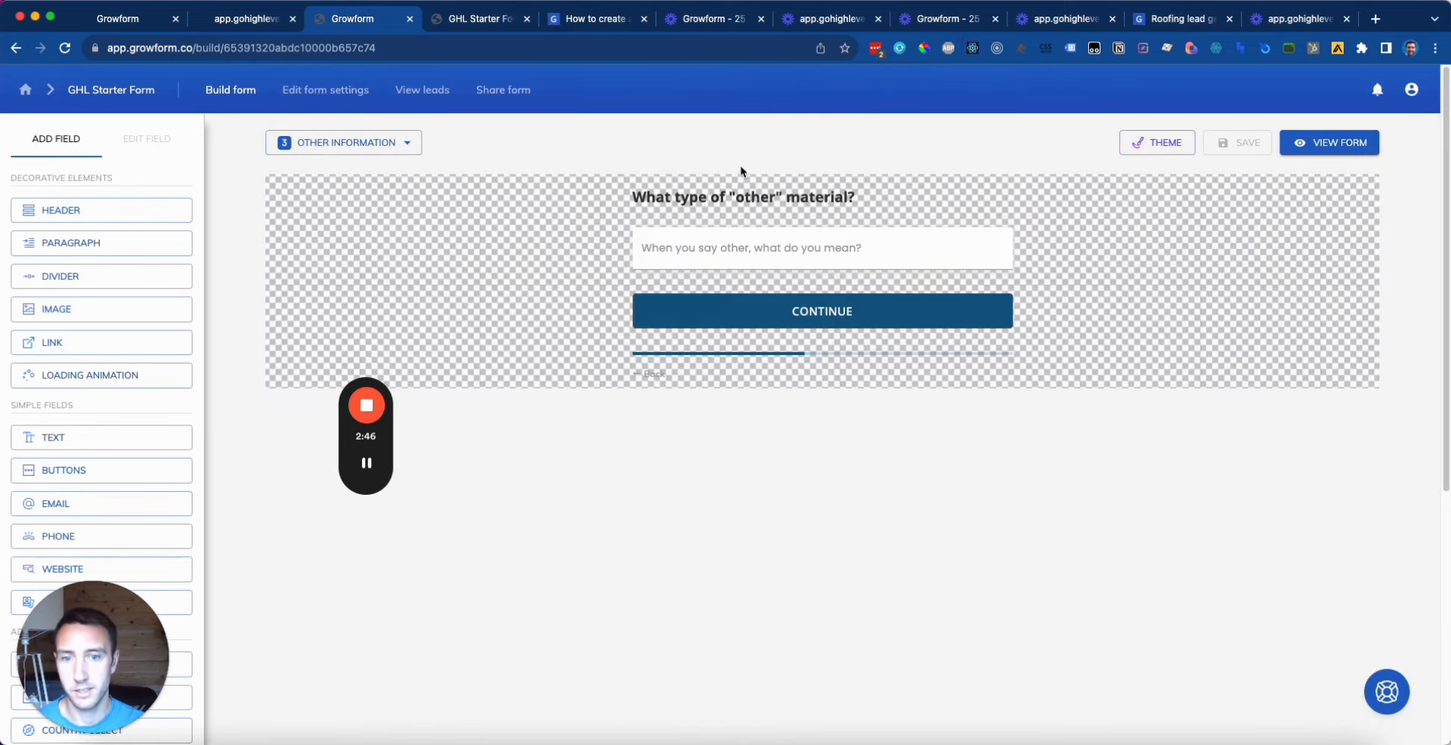
pyautogui.click(383, 150)
pyautogui.click(321, 246)
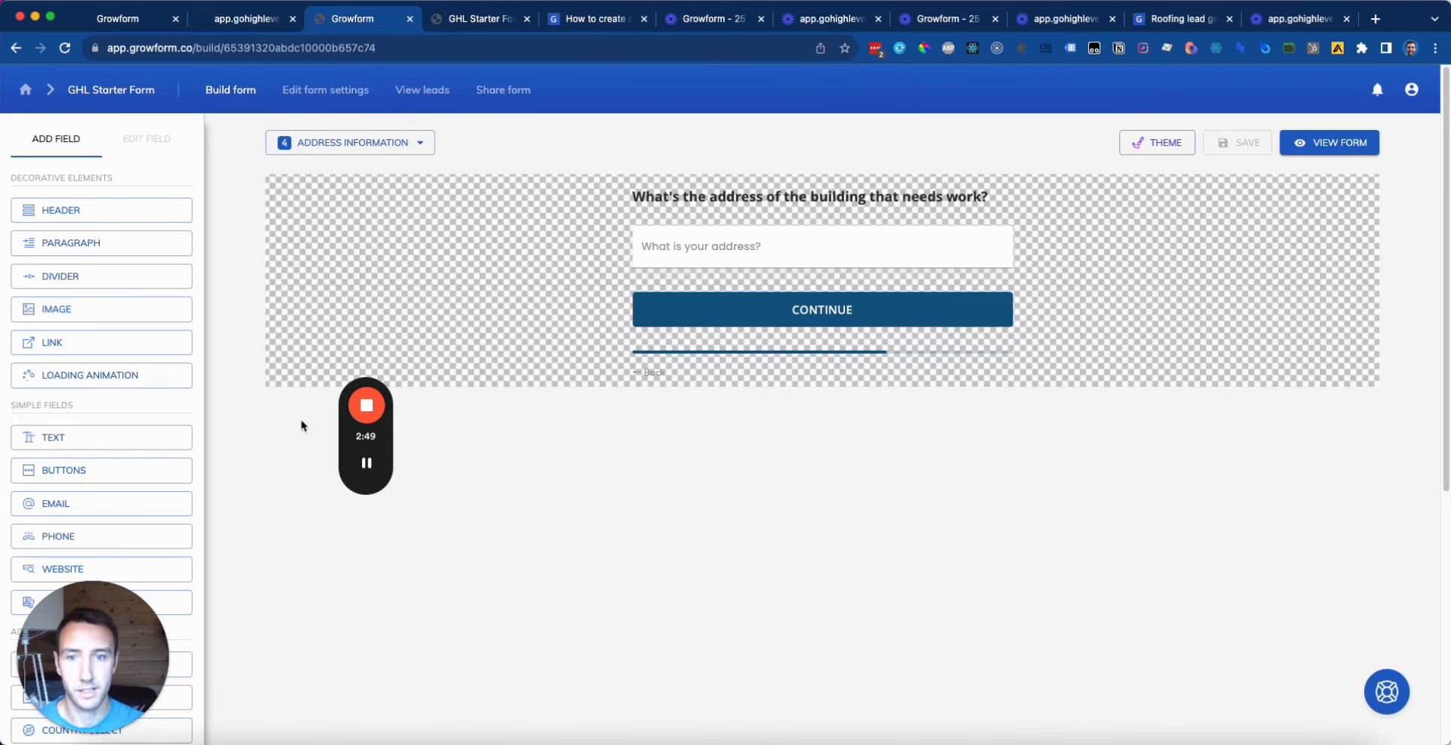
pyautogui.click(133, 259)
pyautogui.click(89, 302)
pyautogui.hotkey('ctrl', 'a')
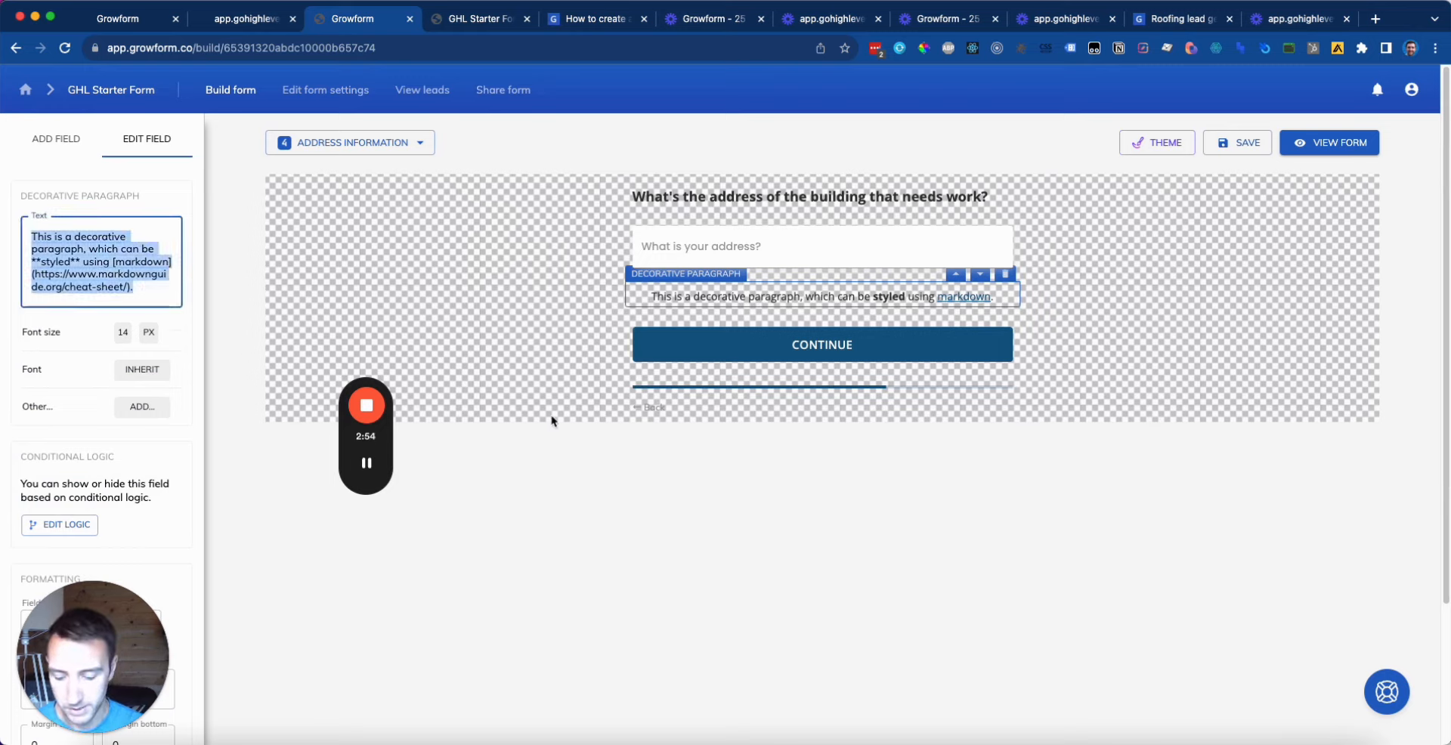
pyautogui.write('We do indeed co')
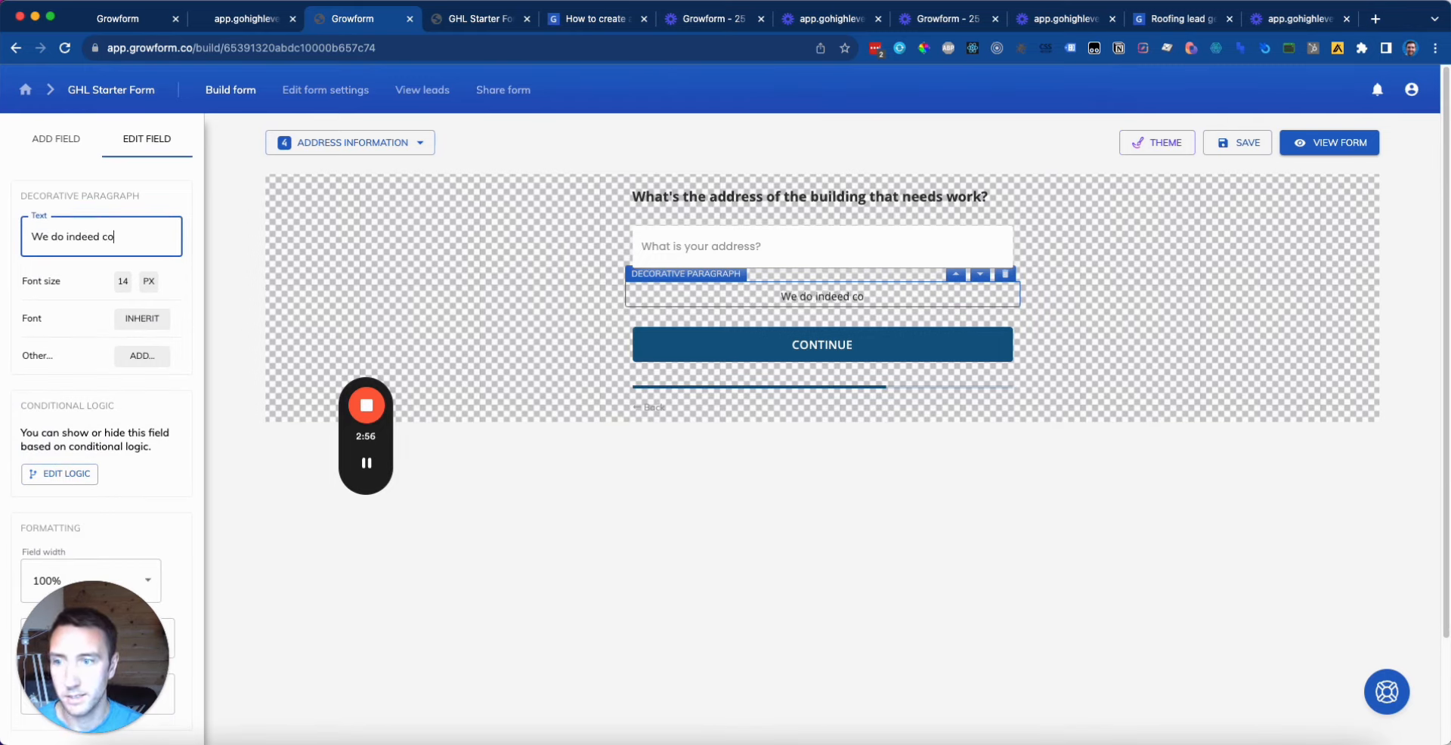
pyautogui.write('ver London!')
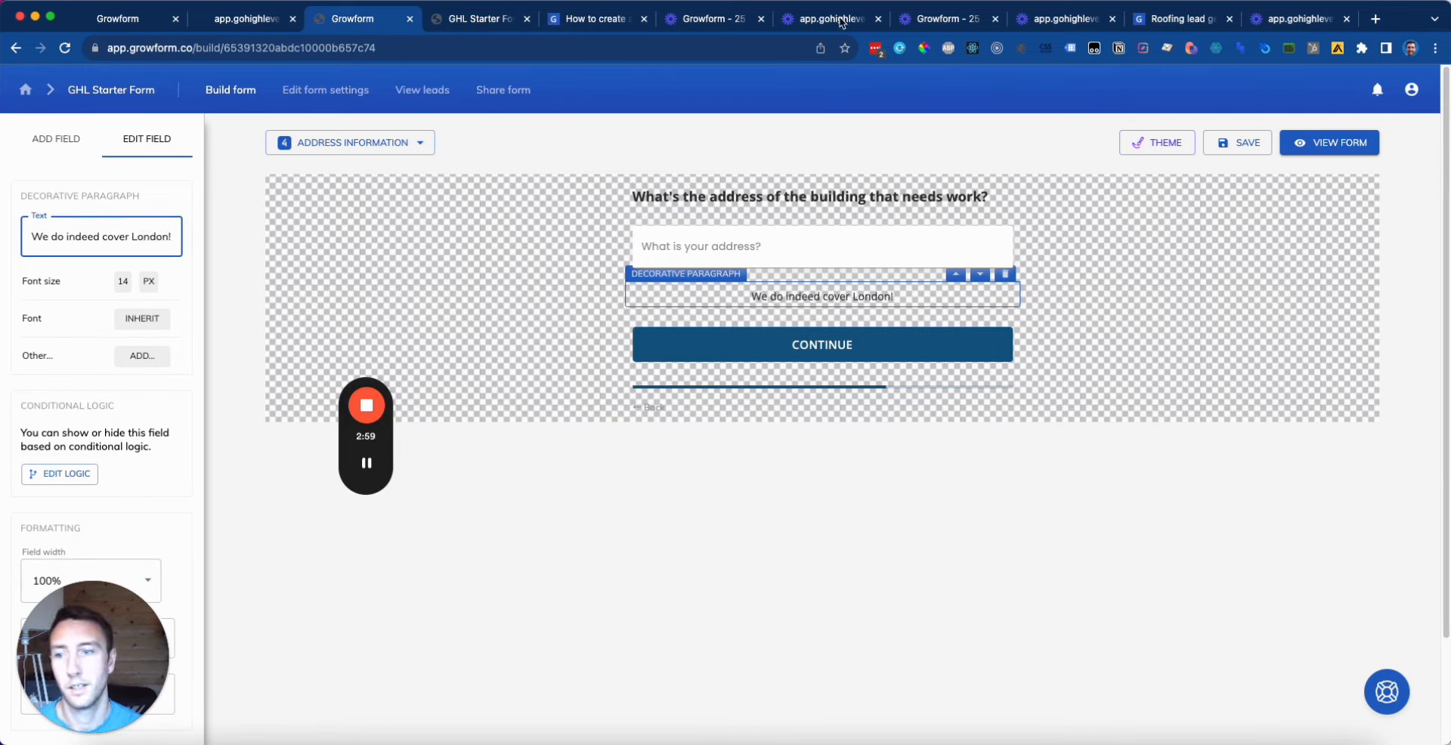
# Step: Give the London paragraph a visibility rule: 'What is your address?' Contains a value, and apply it
pyautogui.click(62, 473)
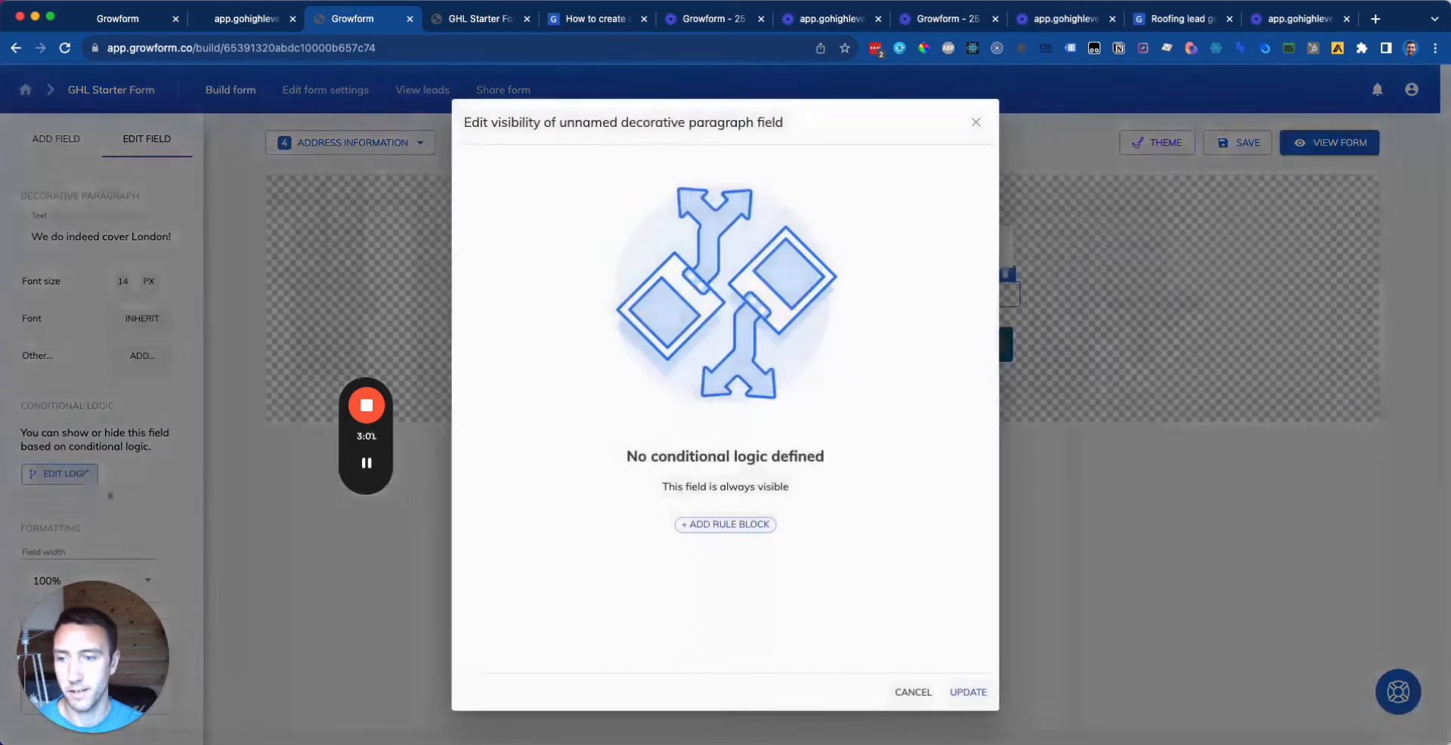
pyautogui.click(724, 528)
pyautogui.click(549, 219)
pyautogui.click(544, 366)
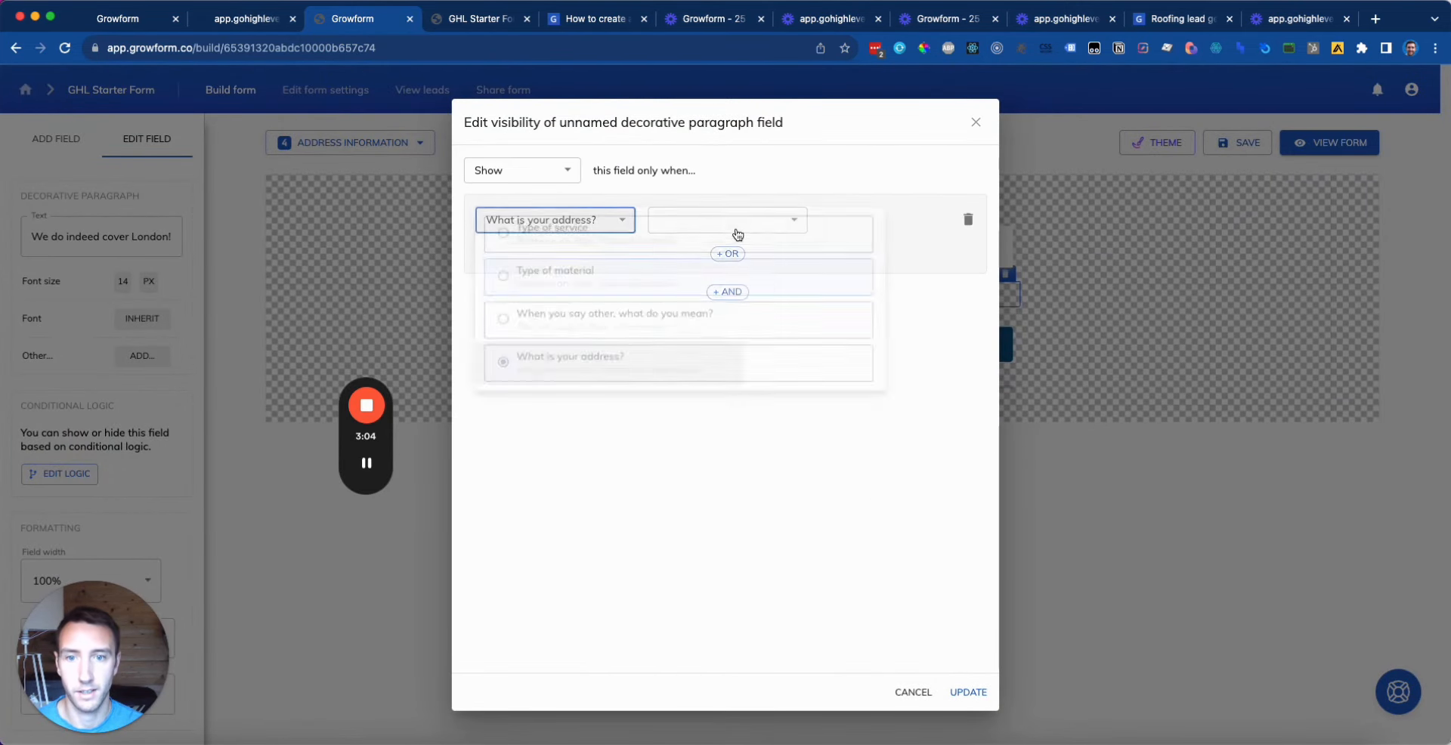
pyautogui.click(733, 219)
pyautogui.click(725, 219)
pyautogui.click(858, 219)
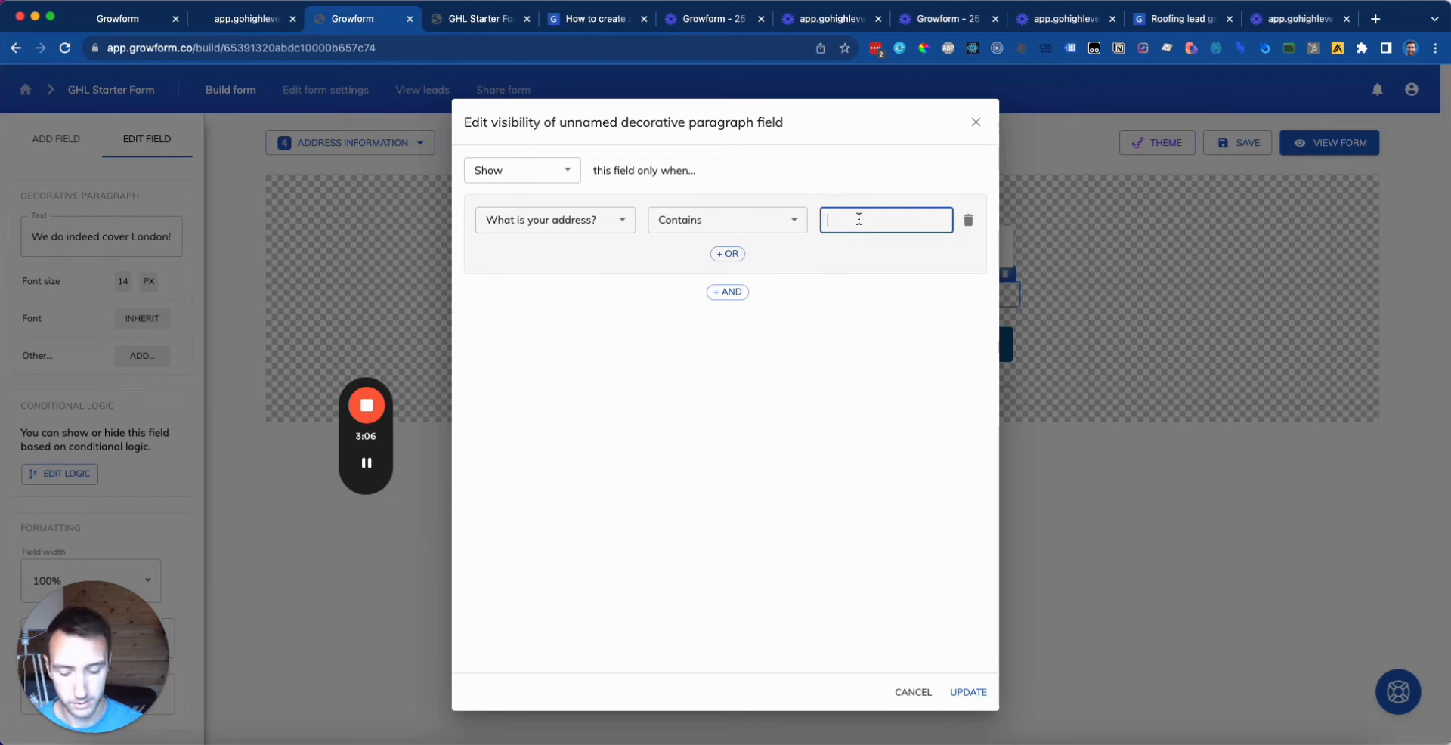
pyautogui.click(968, 693)
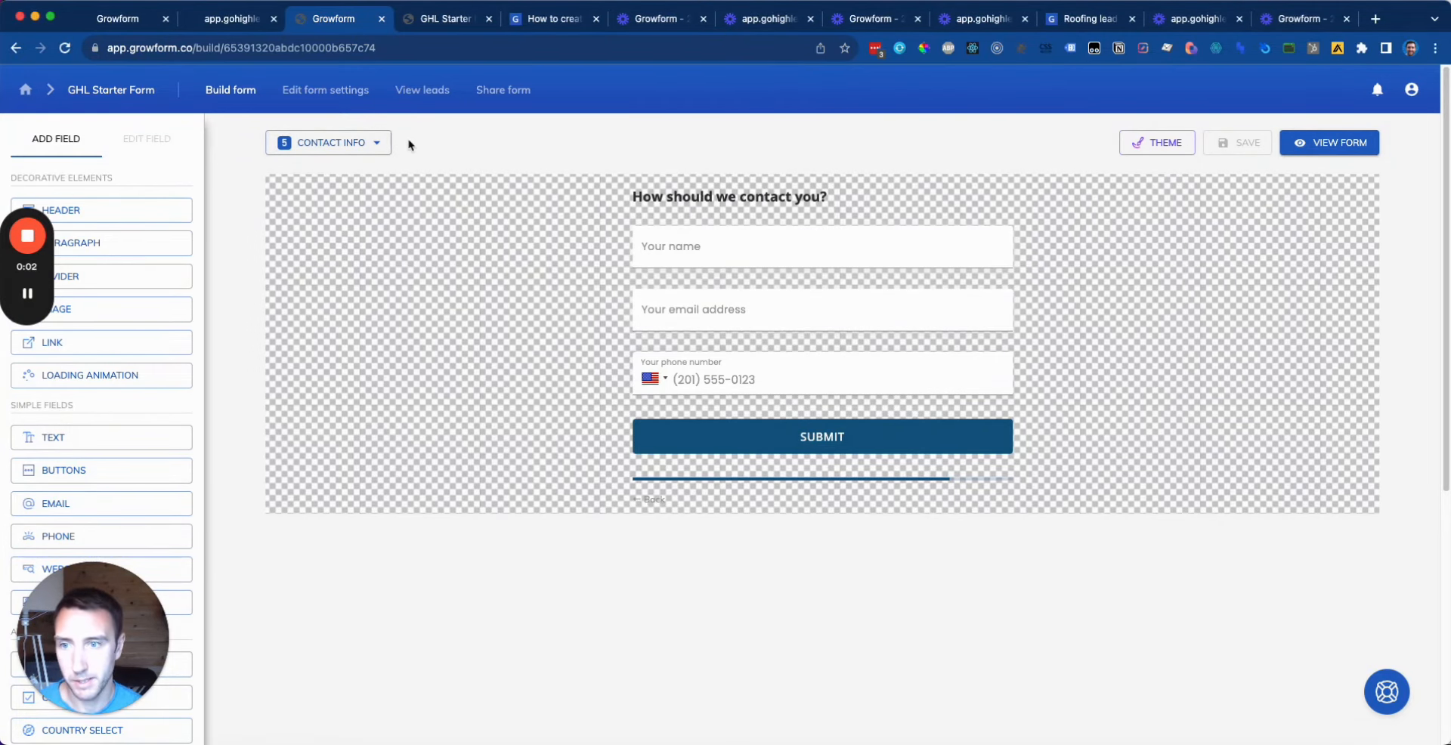
# Step: Add a step named 'Loading screen' and drag it above Contact info as step 5
pyautogui.click(377, 142)
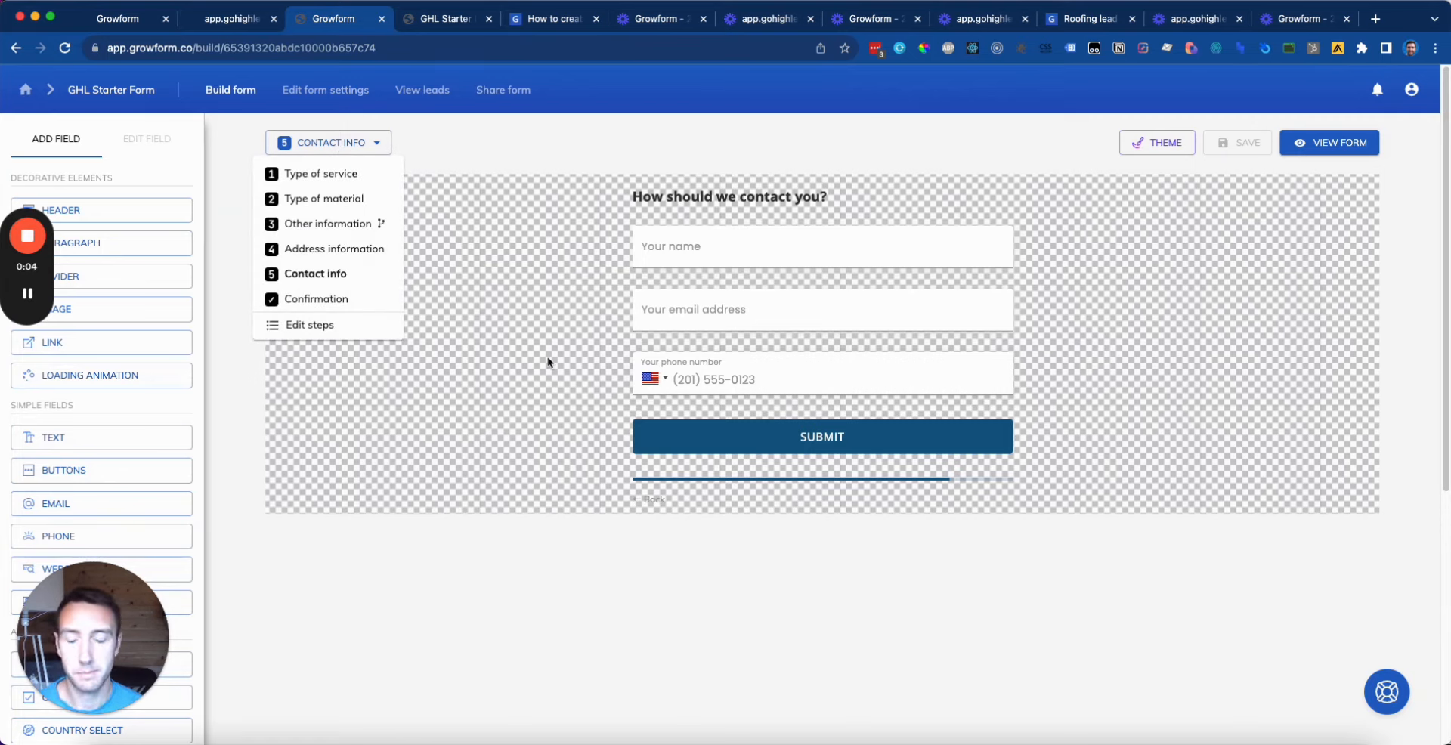
pyautogui.click(1209, 309)
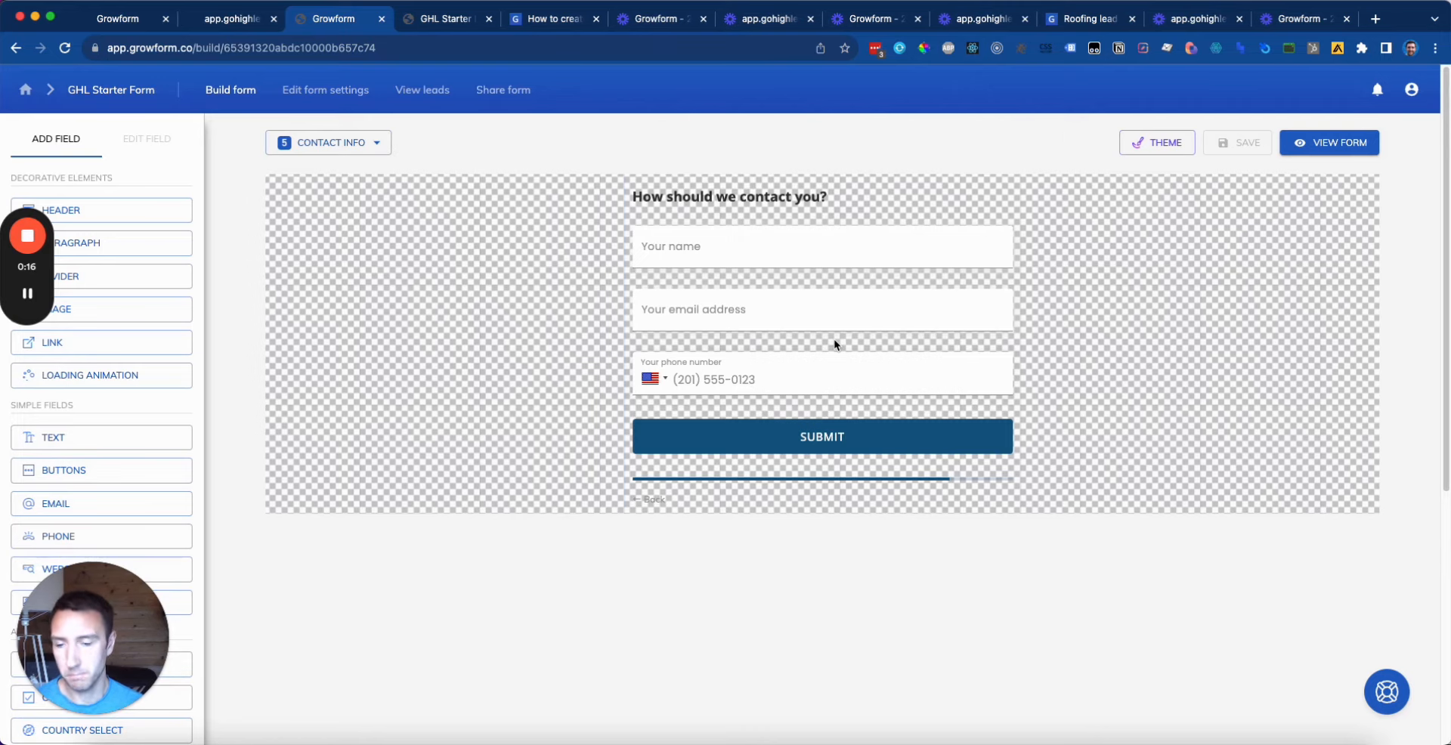
pyautogui.click(376, 142)
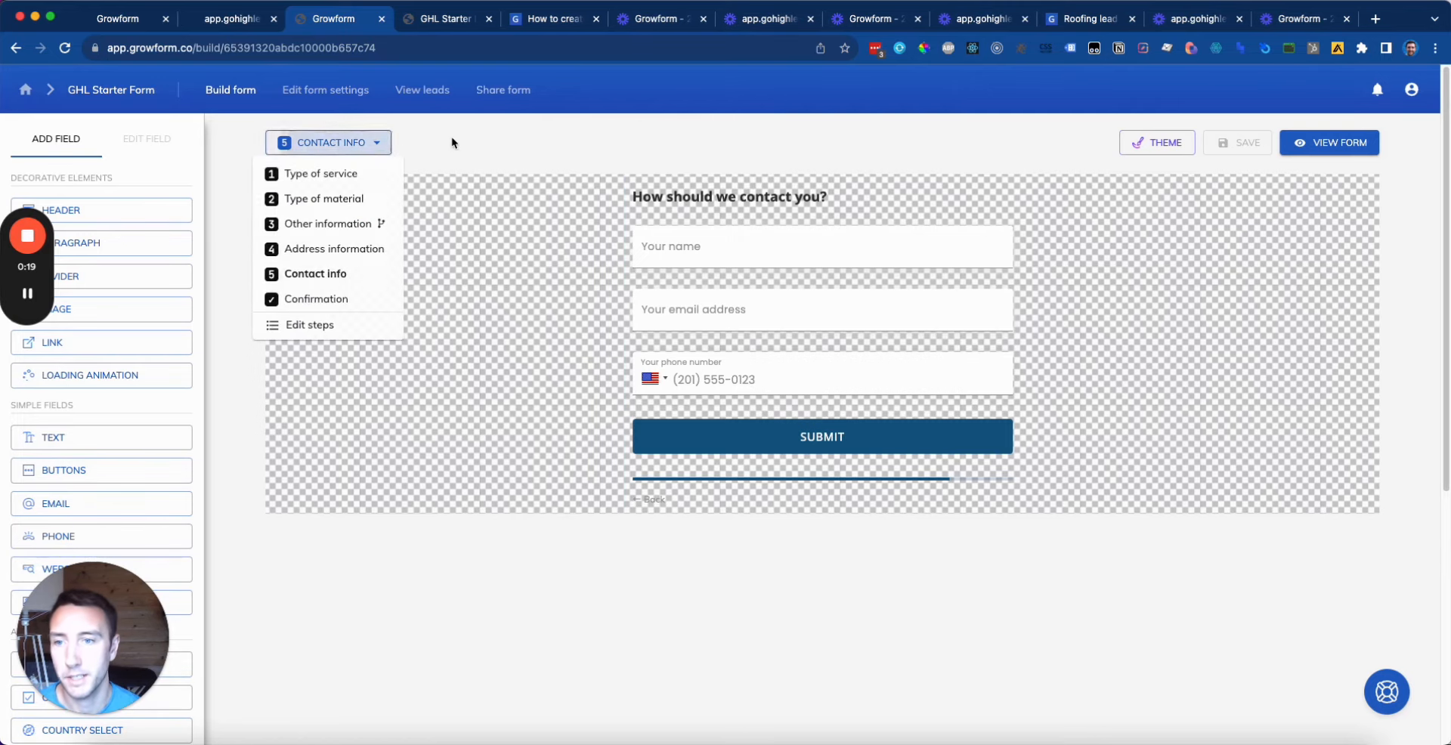
pyautogui.click(370, 326)
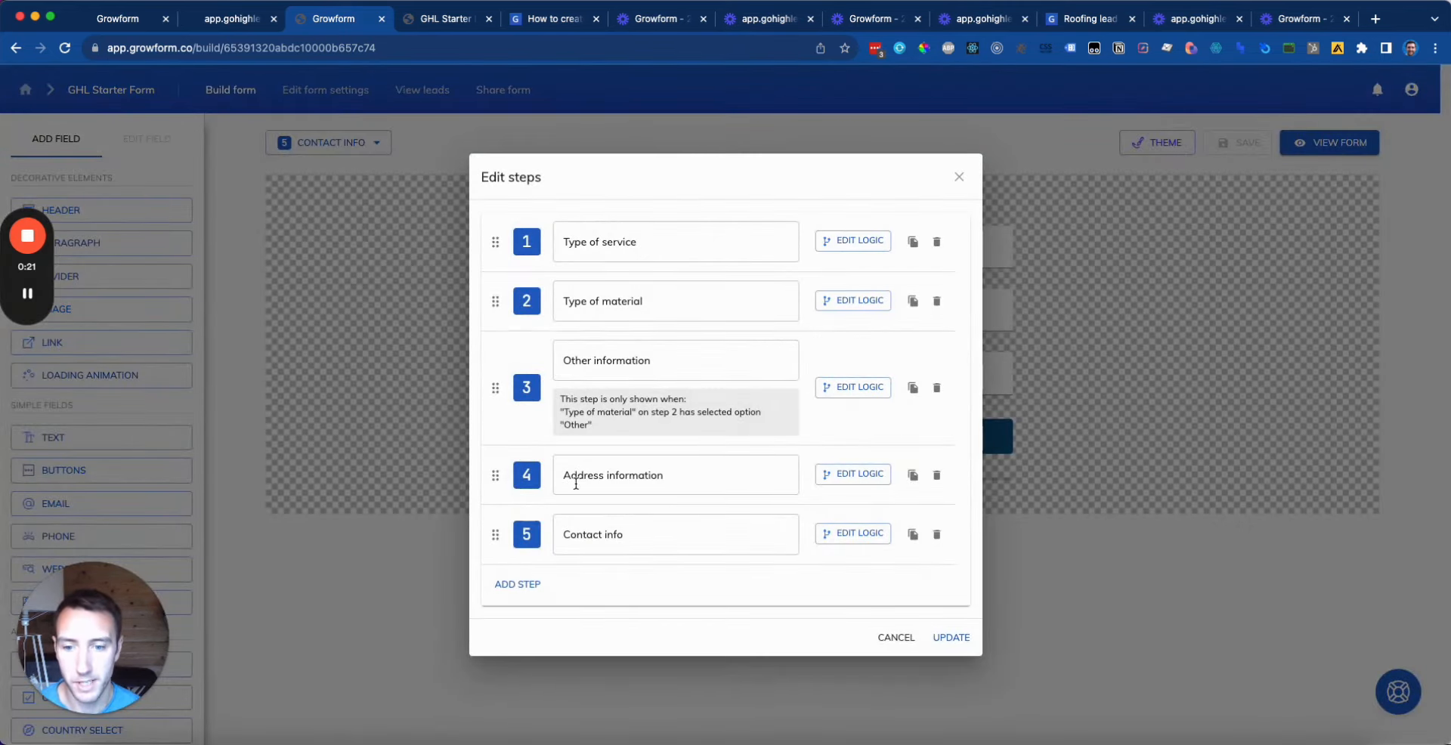
pyautogui.click(521, 586)
pyautogui.tripleClick(604, 563)
pyautogui.write('Loa')
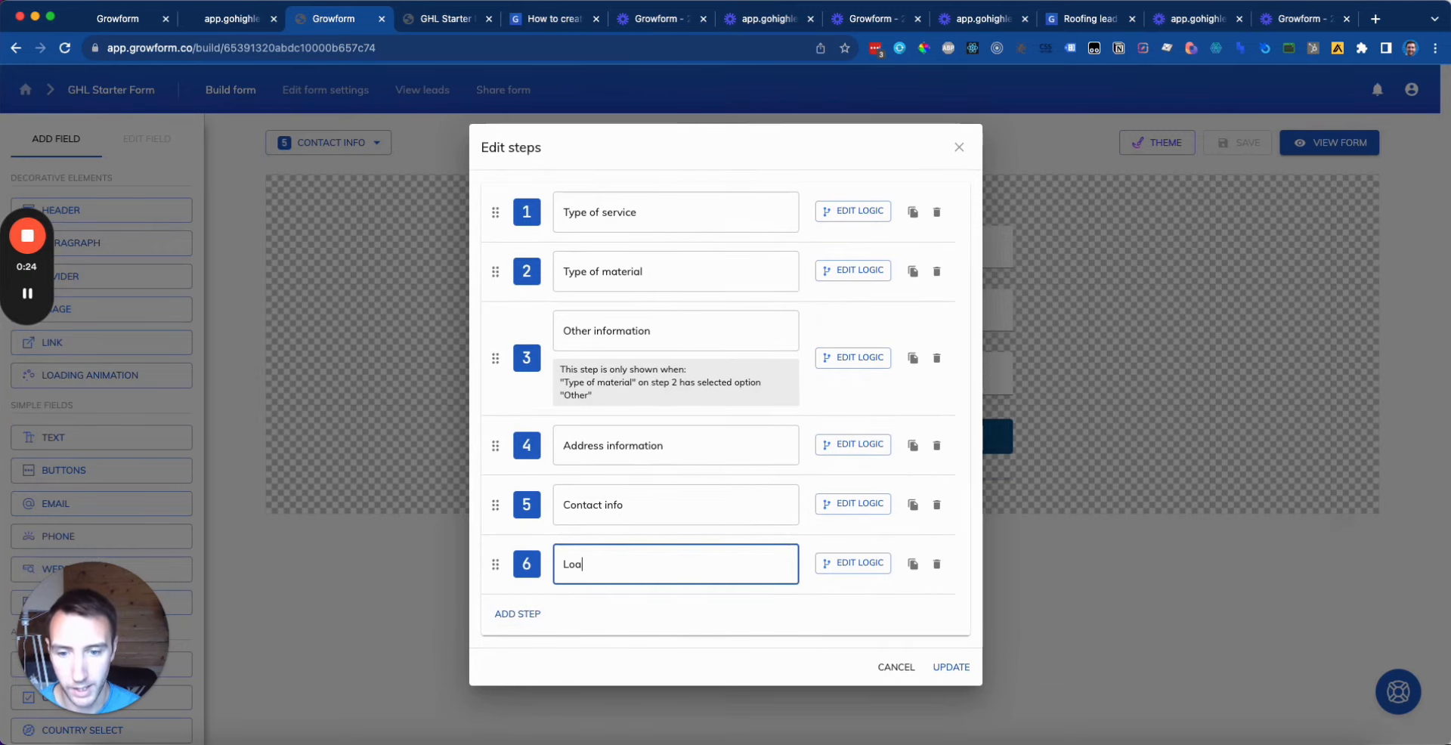
pyautogui.write('ding screen')
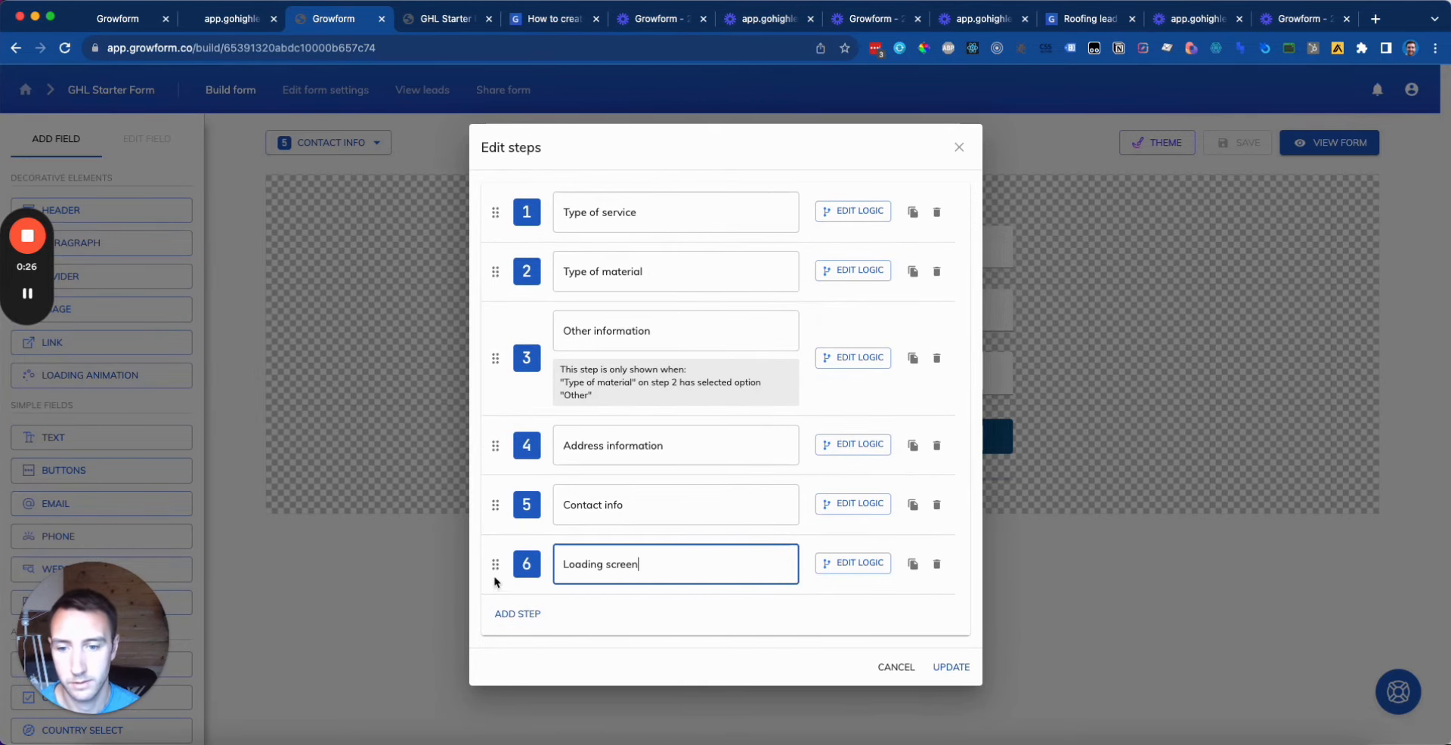
pyautogui.moveTo(495, 581); pyautogui.dragTo(497, 505)
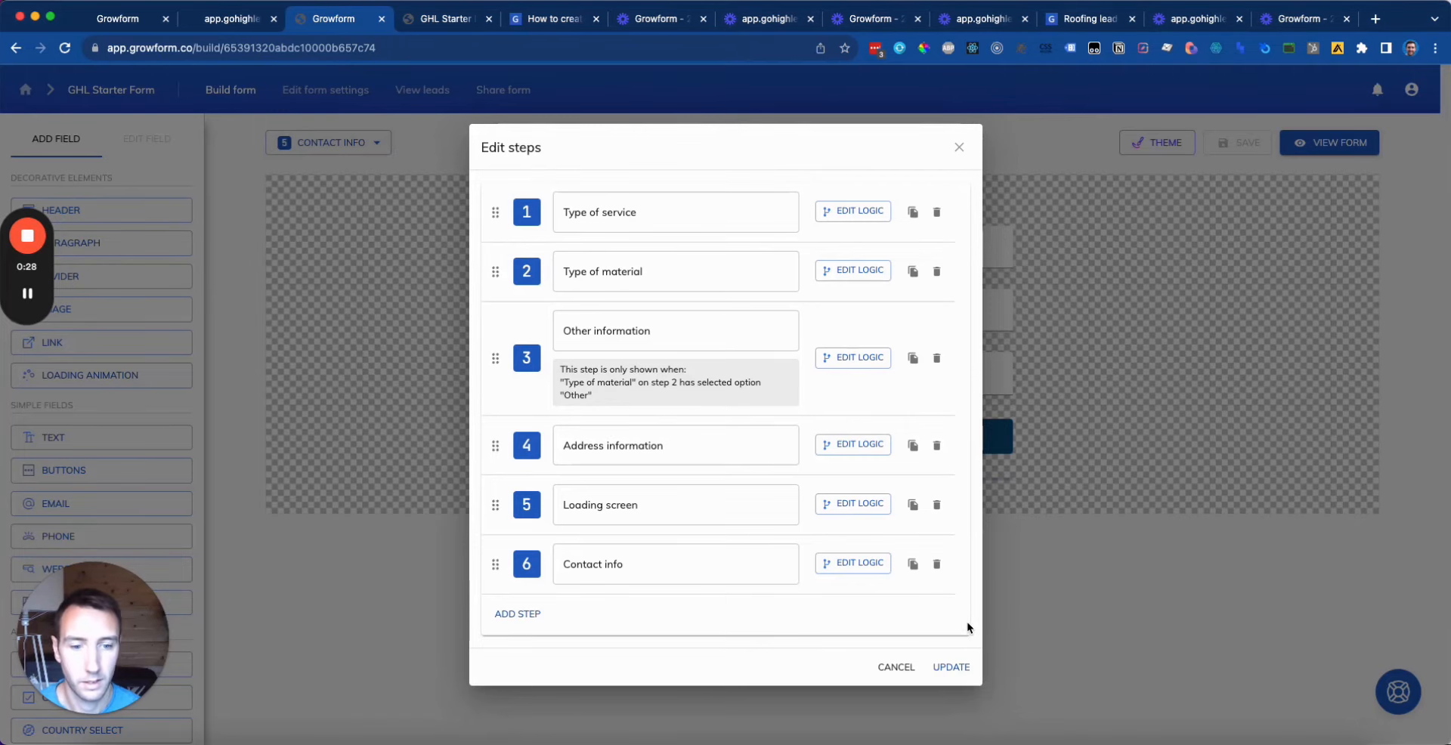
# Step: Save the step changes and delete the placeholder heading and text fields from Loading screen
pyautogui.click(951, 667)
pyautogui.click(876, 203)
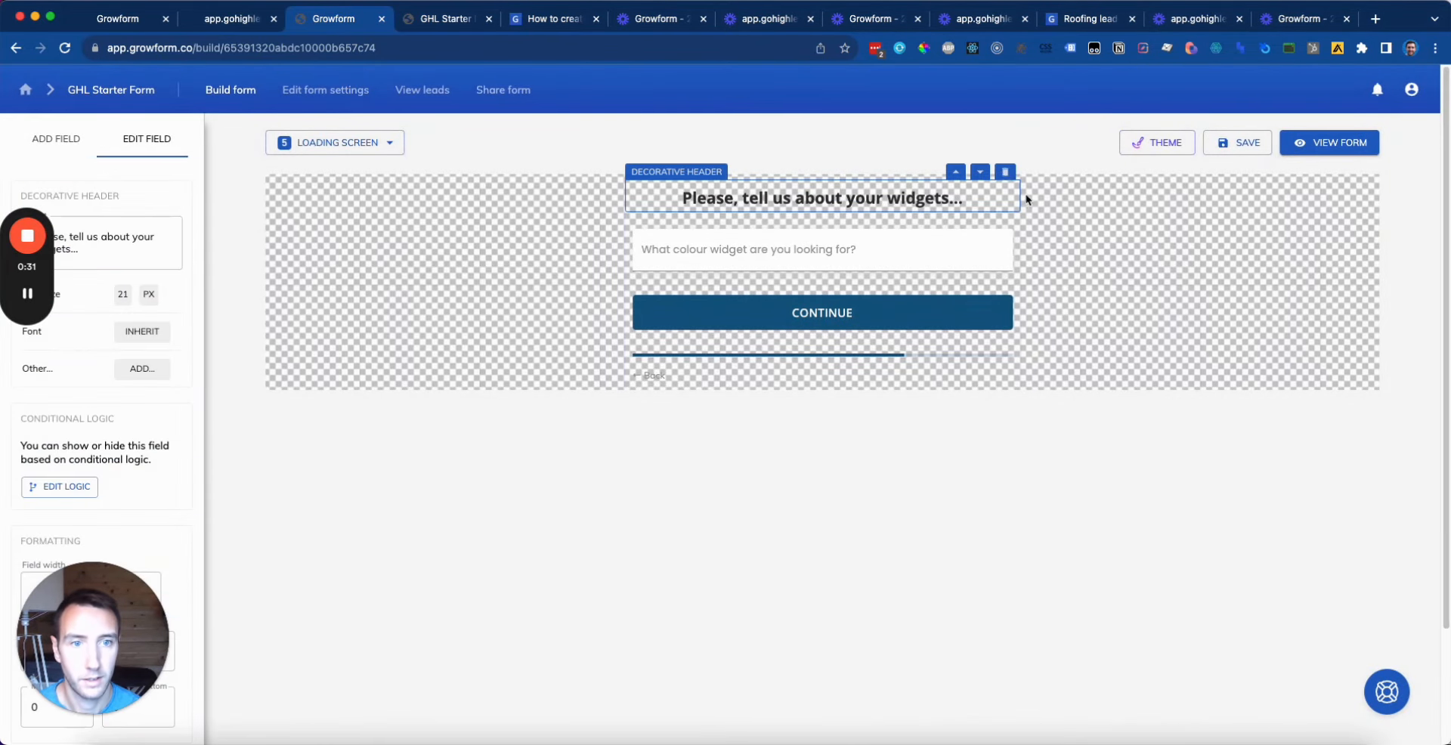
pyautogui.click(1004, 171)
pyautogui.click(1006, 175)
pyautogui.click(1057, 202)
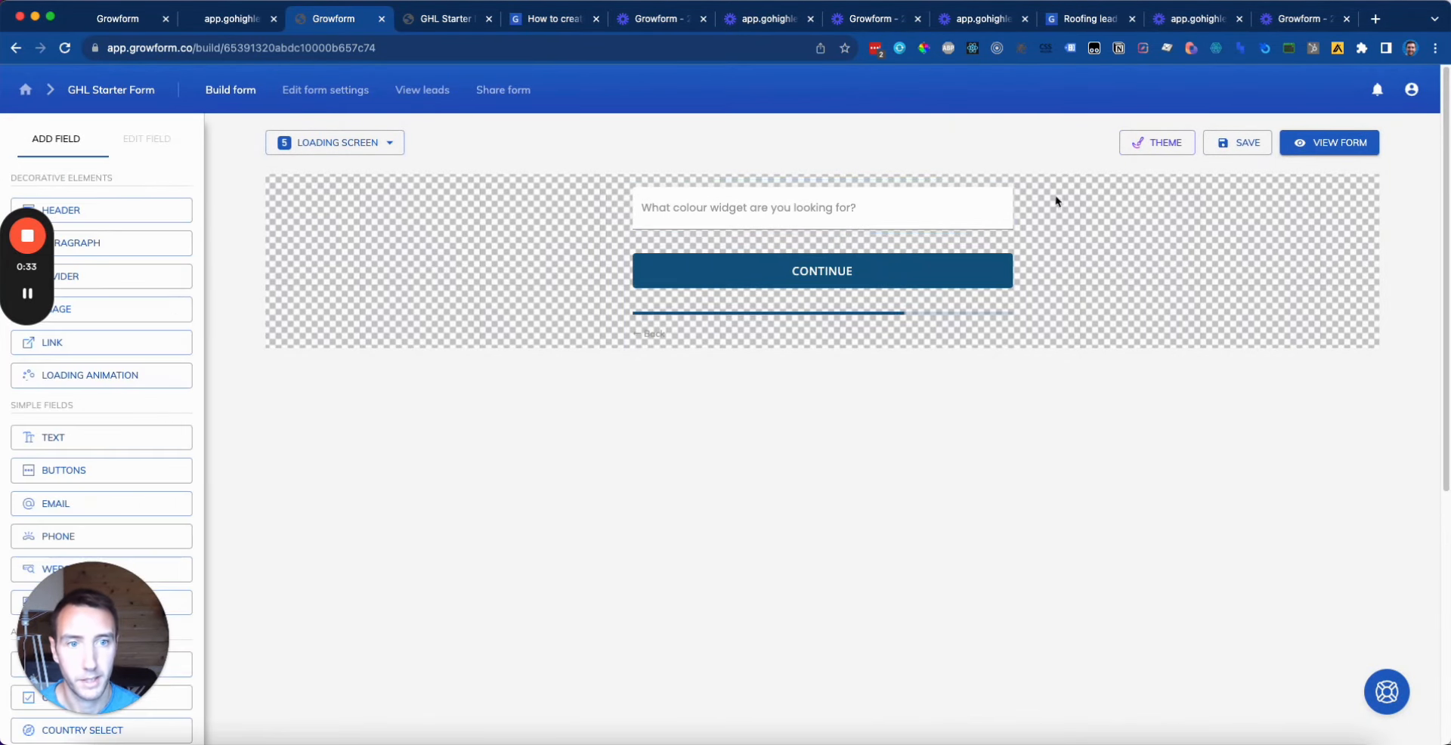
pyautogui.click(998, 208)
pyautogui.click(1006, 175)
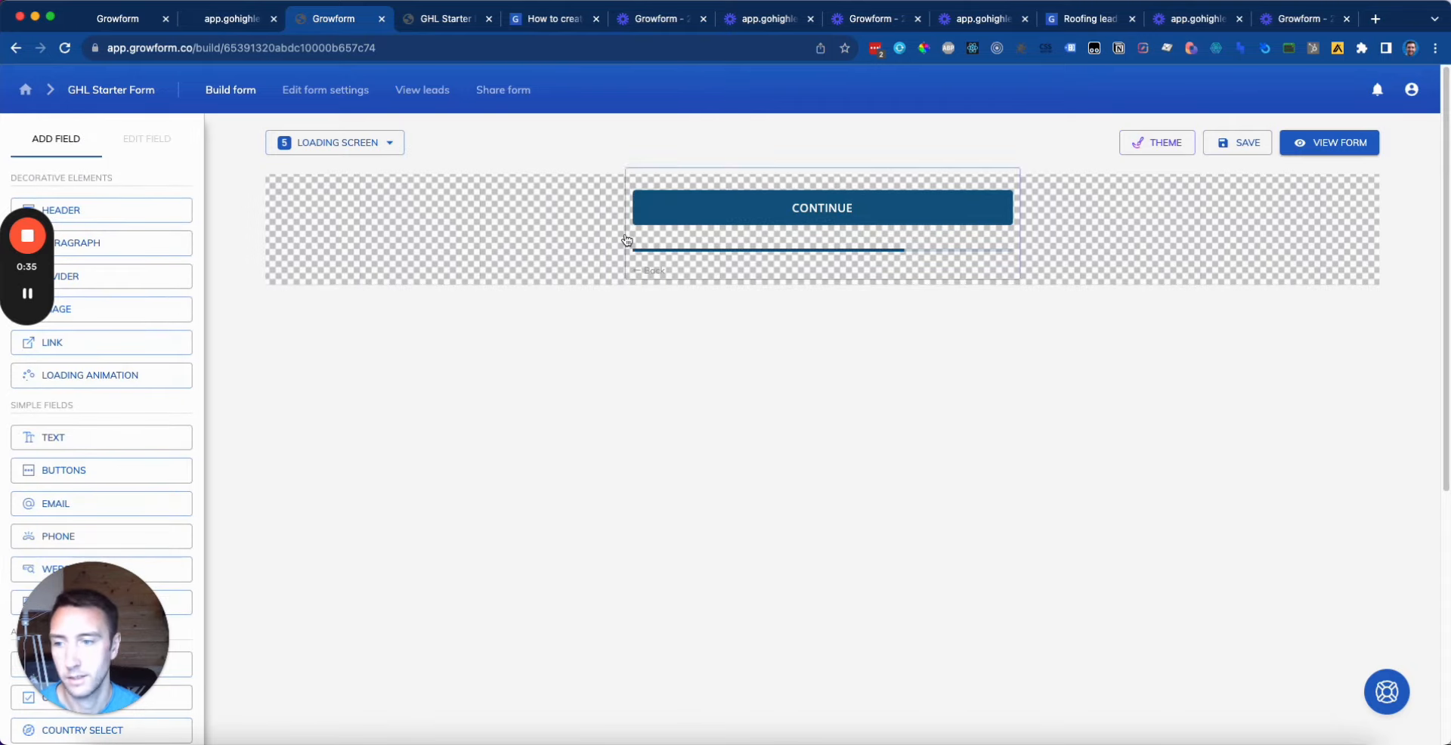
# Step: Add a loading animation with top and bottom margins of 10, followed by a paragraph
pyautogui.click(114, 387)
pyautogui.moveTo(27, 289)
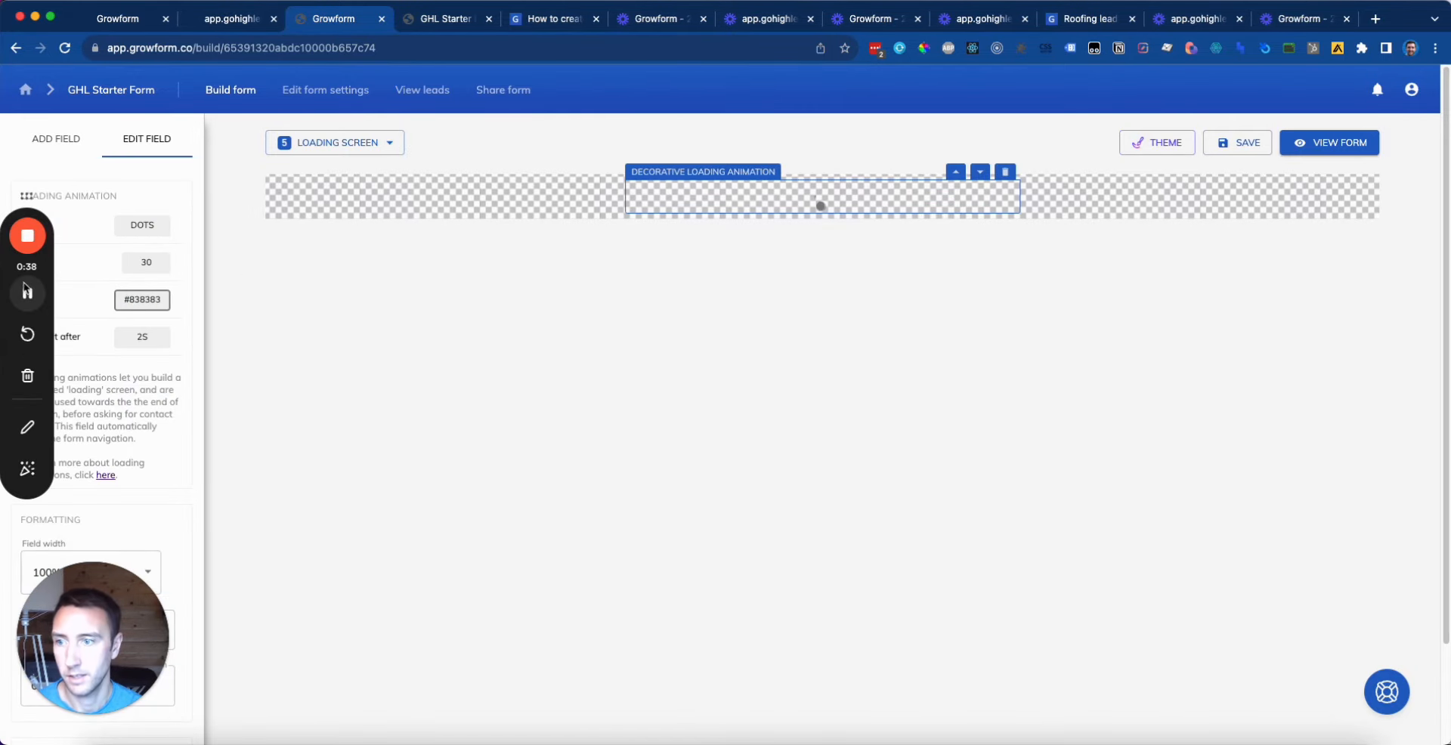
pyautogui.moveTo(34, 255); pyautogui.dragTo(1380, 373)
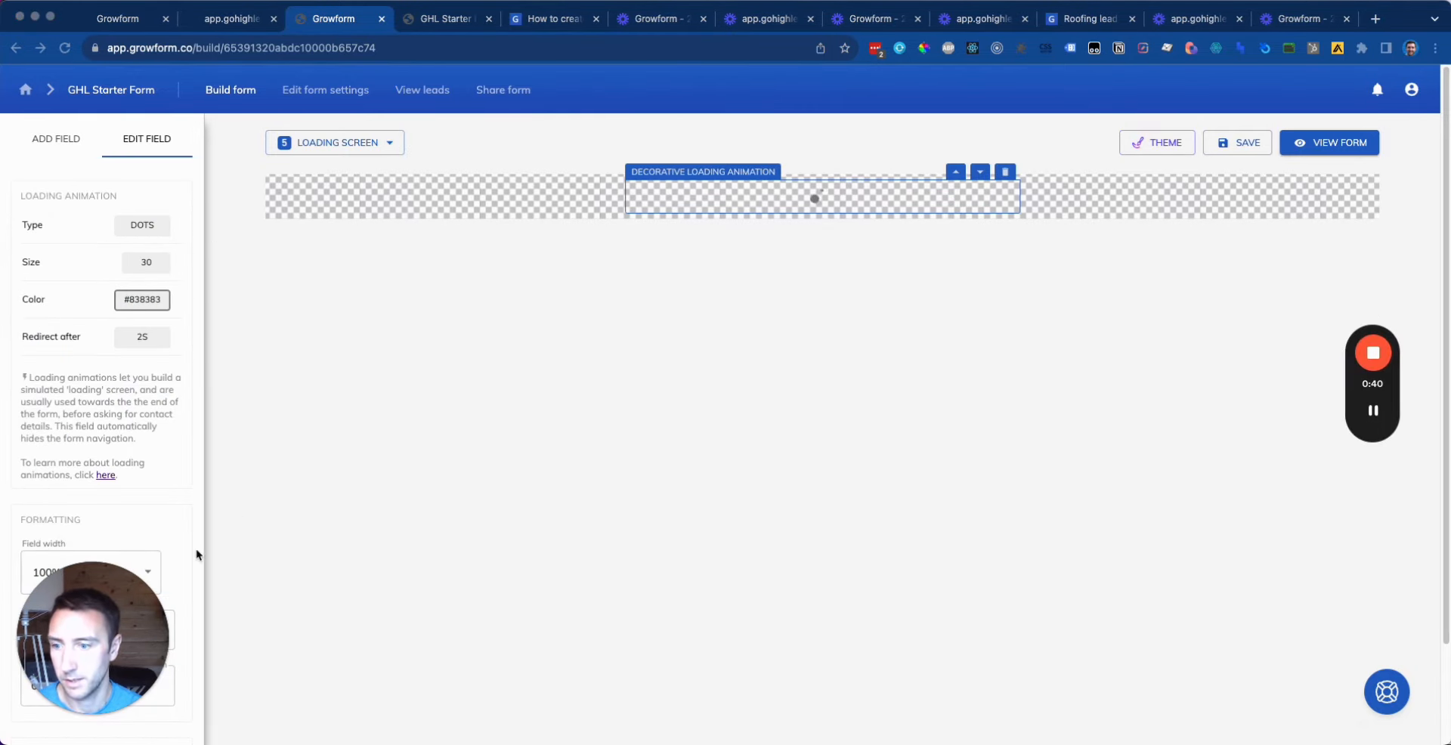
pyautogui.moveTo(151, 604); pyautogui.dragTo(721, 592)
pyautogui.click(48, 686)
pyautogui.press('BackSpace')
pyautogui.write('1')
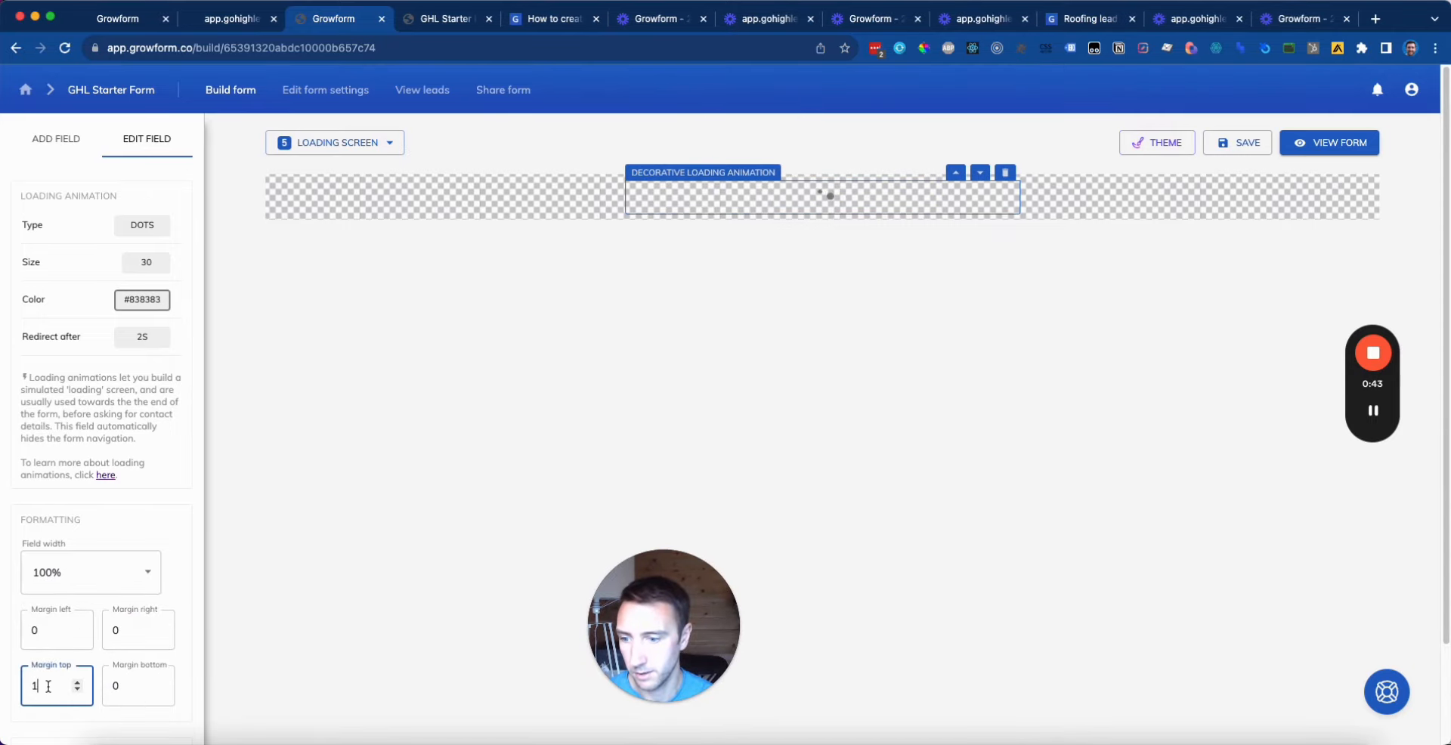
pyautogui.write('0')
pyautogui.click(132, 691)
pyautogui.press('BackSpace')
pyautogui.write('1')
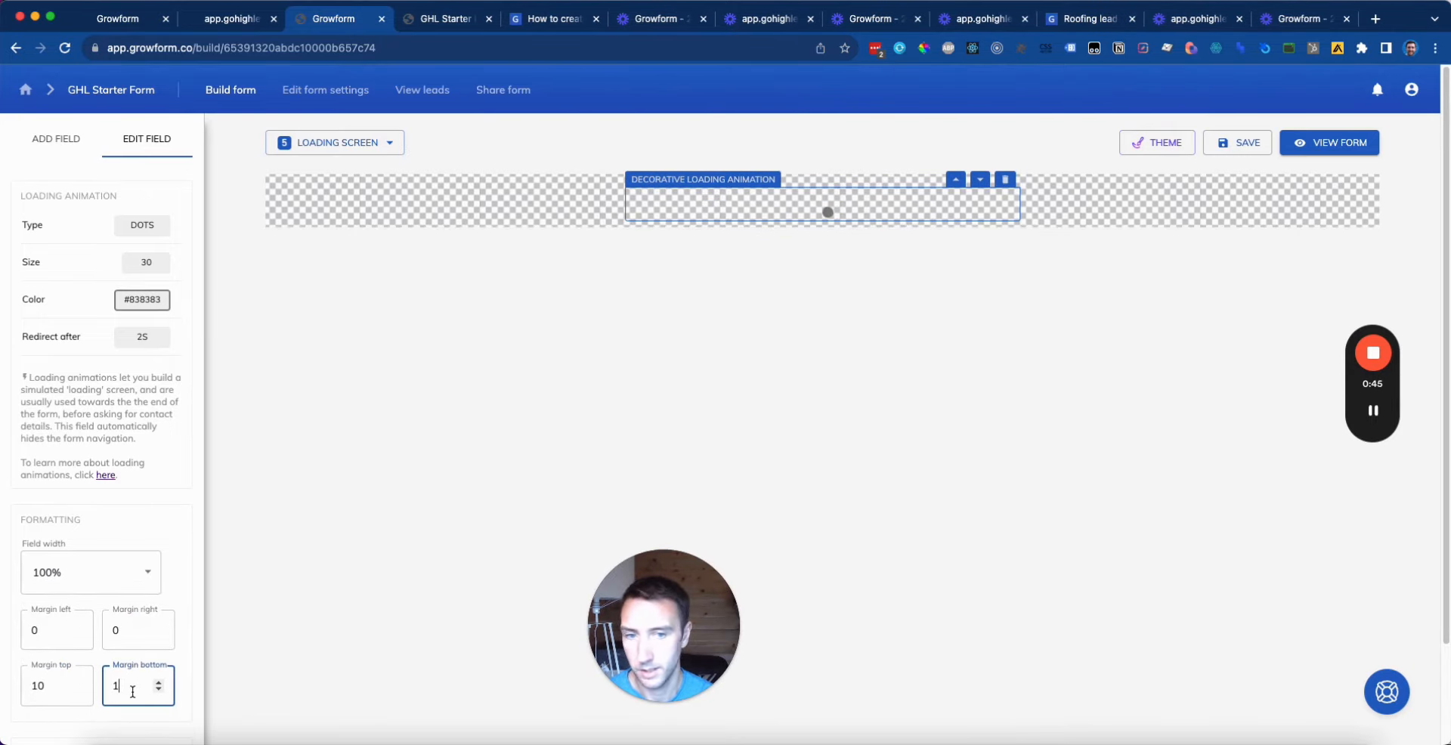
pyautogui.click(466, 502)
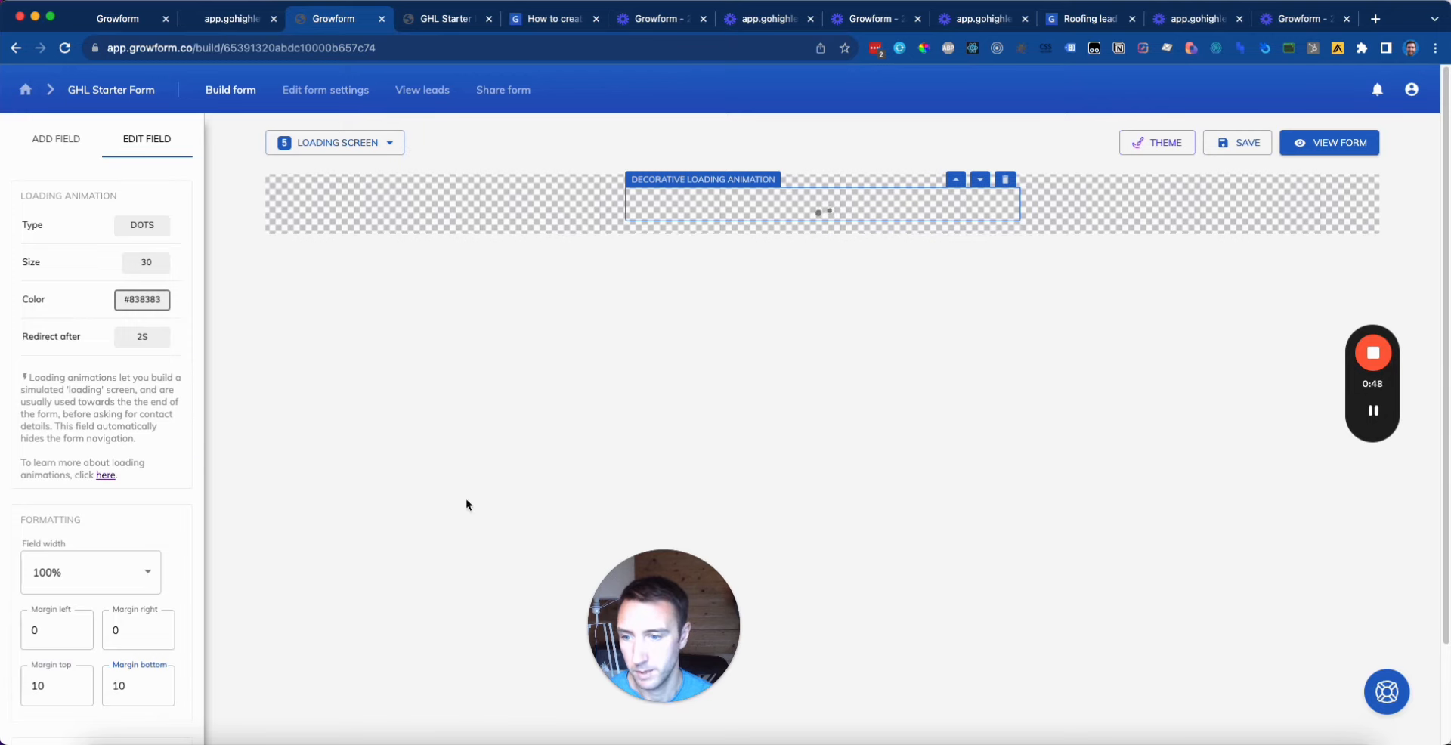
pyautogui.click(124, 251)
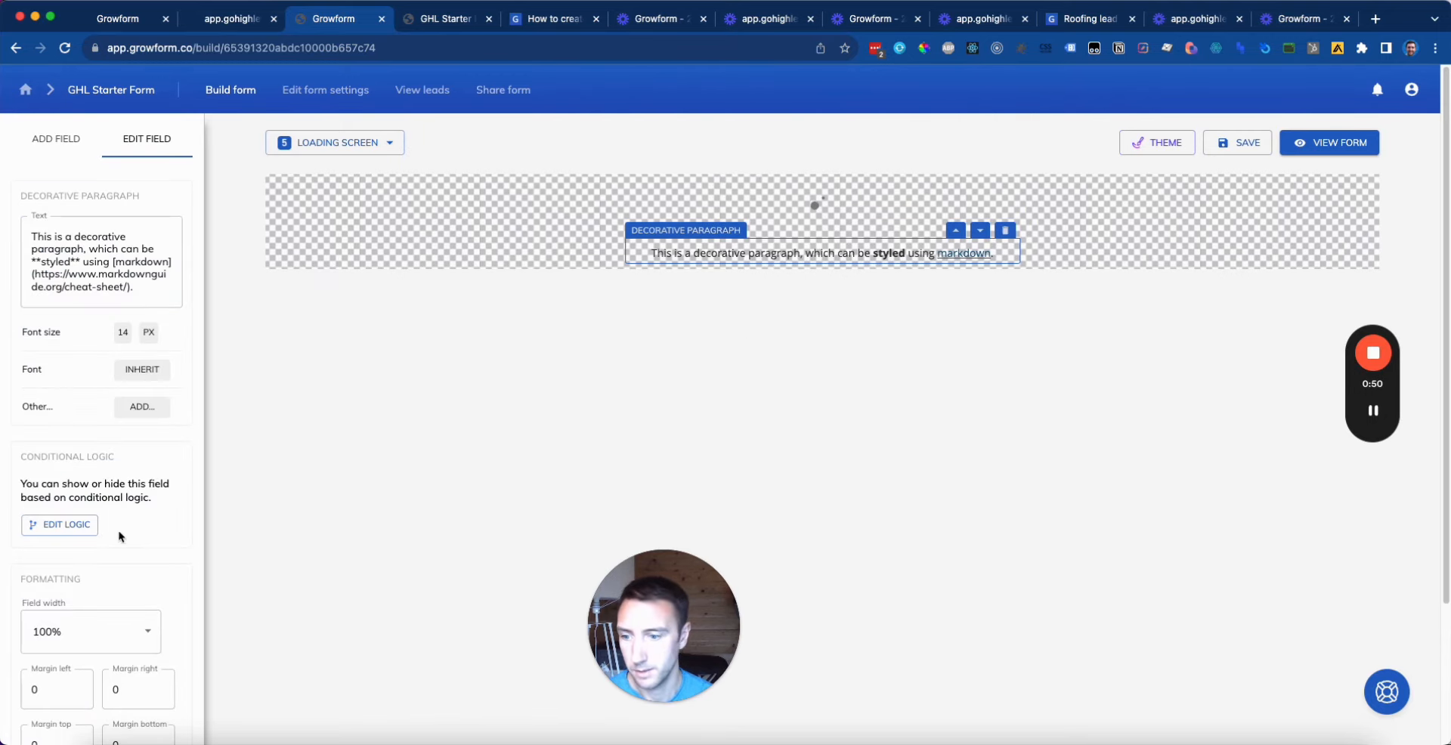
# Step: Set the paragraph's bottom margin to 16 and its text to 'Your quotes are loading...'
pyautogui.scroll(-3, 121, 536)
pyautogui.click(144, 578)
pyautogui.press('BackSpace')
pyautogui.write('8')
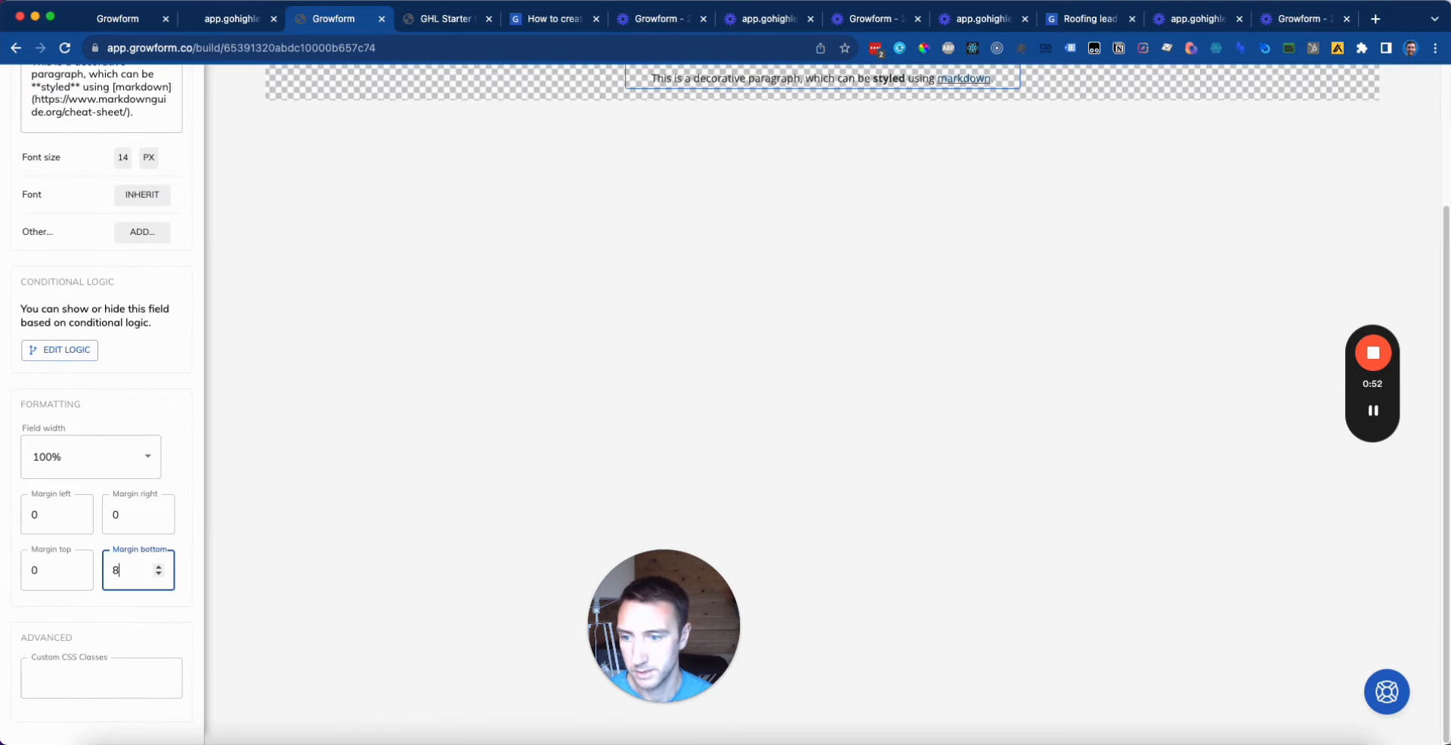
pyautogui.press('BackSpace')
pyautogui.write('16')
pyautogui.scroll(3, 725, 408)
pyautogui.click(483, 411)
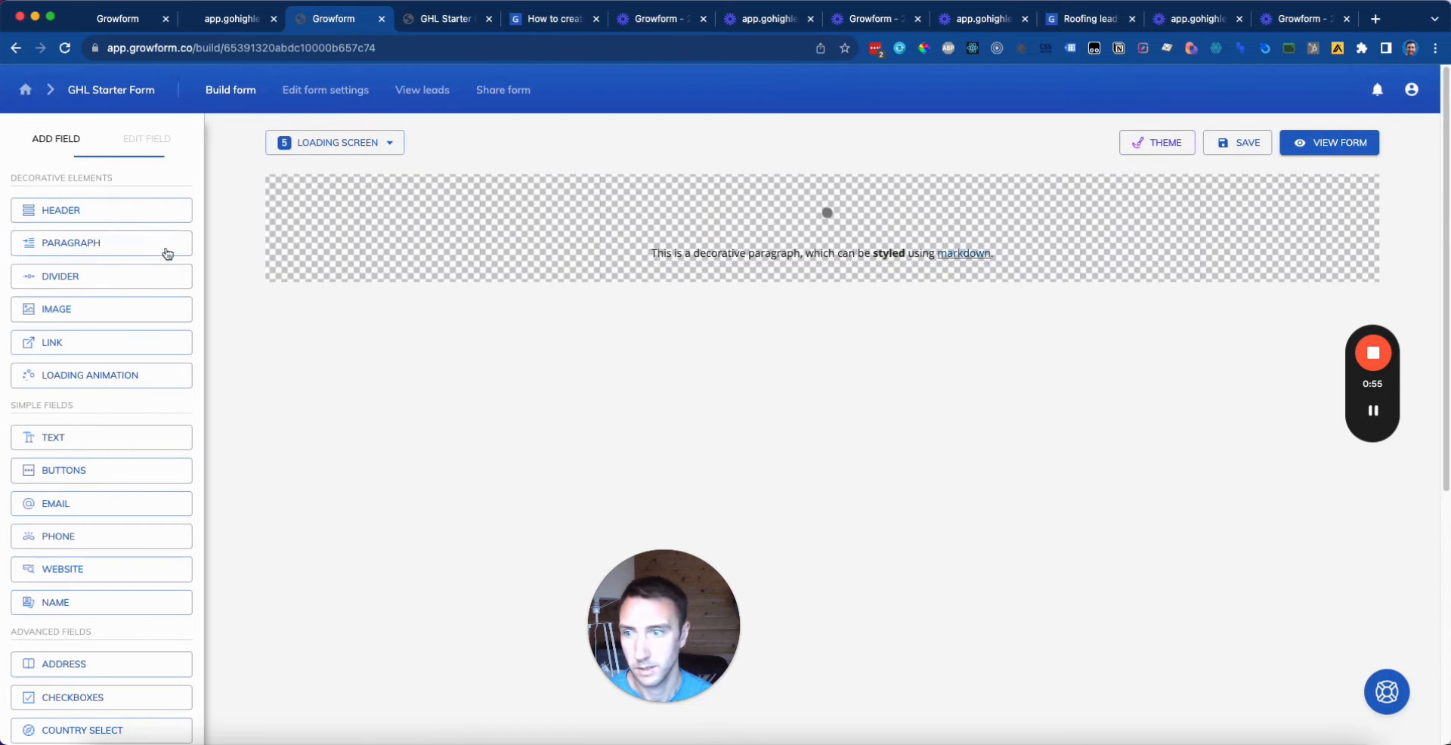
pyautogui.click(743, 248)
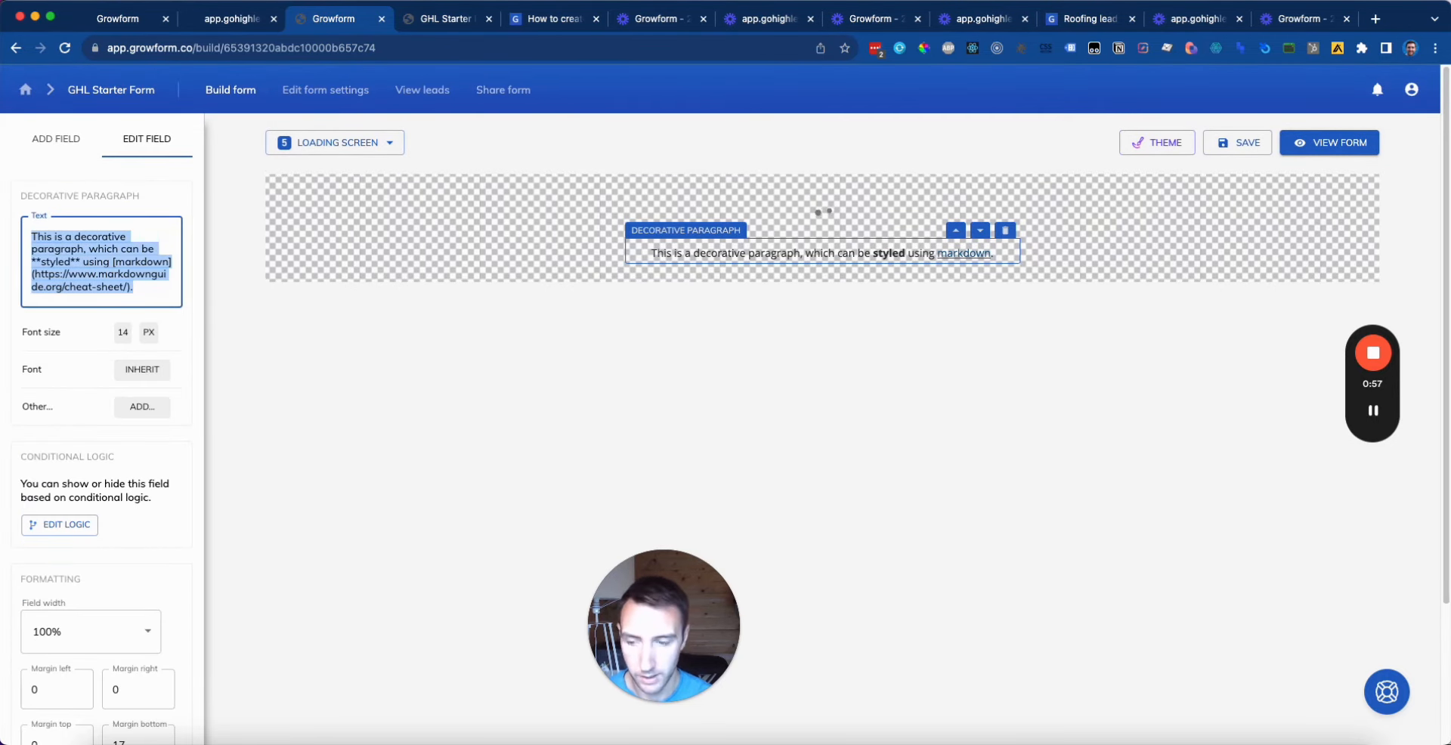
pyautogui.write('Your quotes are ')
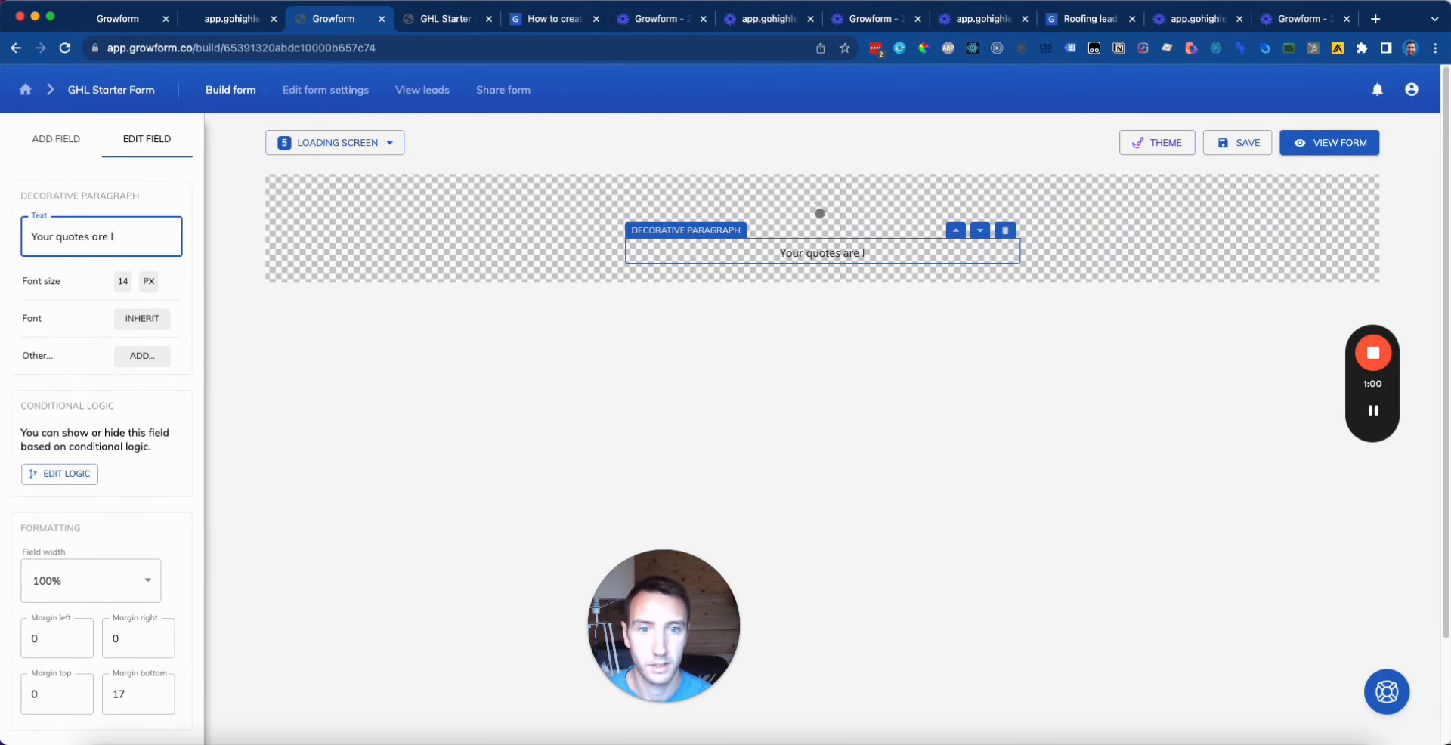
pyautogui.write('loading...')
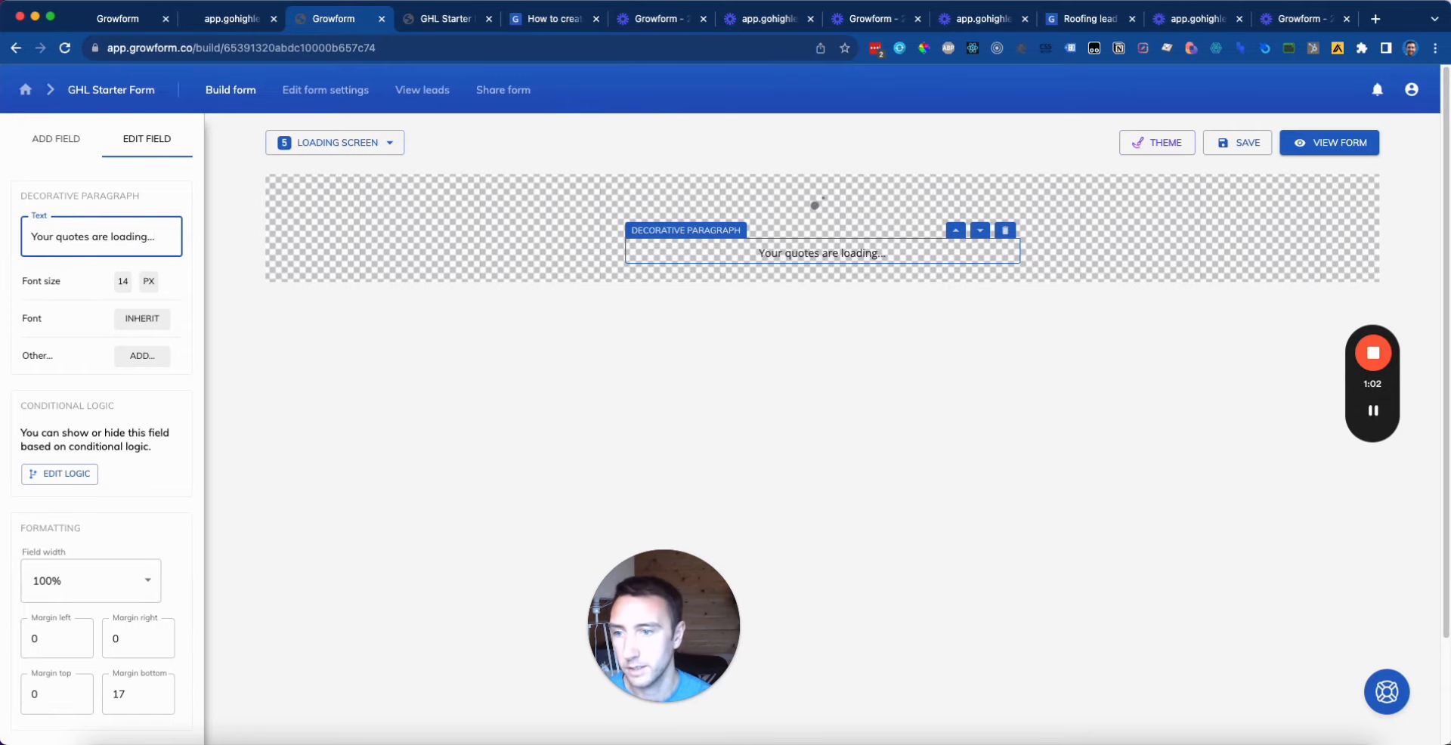
# Step: Make the paragraph text bold, leaving text decoration at none
pyautogui.click(142, 355)
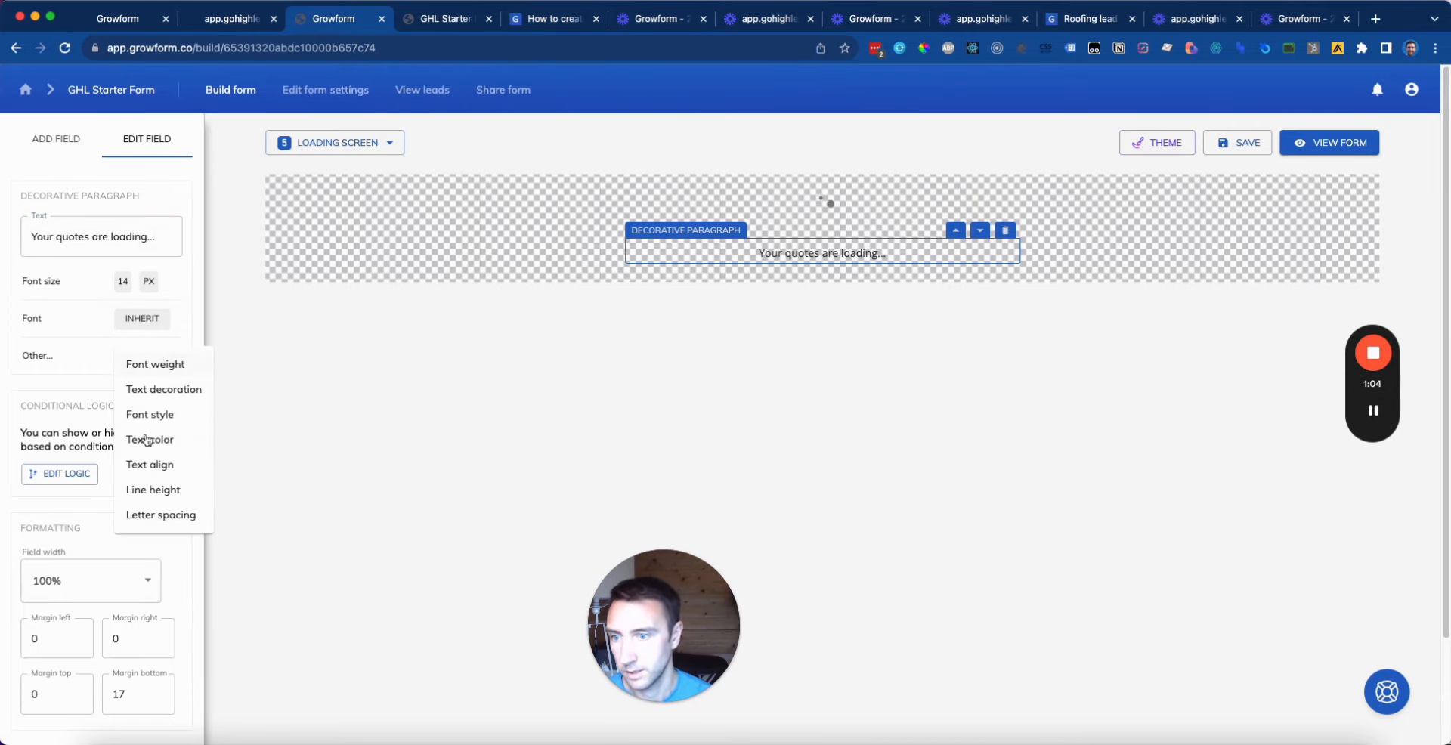
pyautogui.click(162, 389)
pyautogui.click(159, 358)
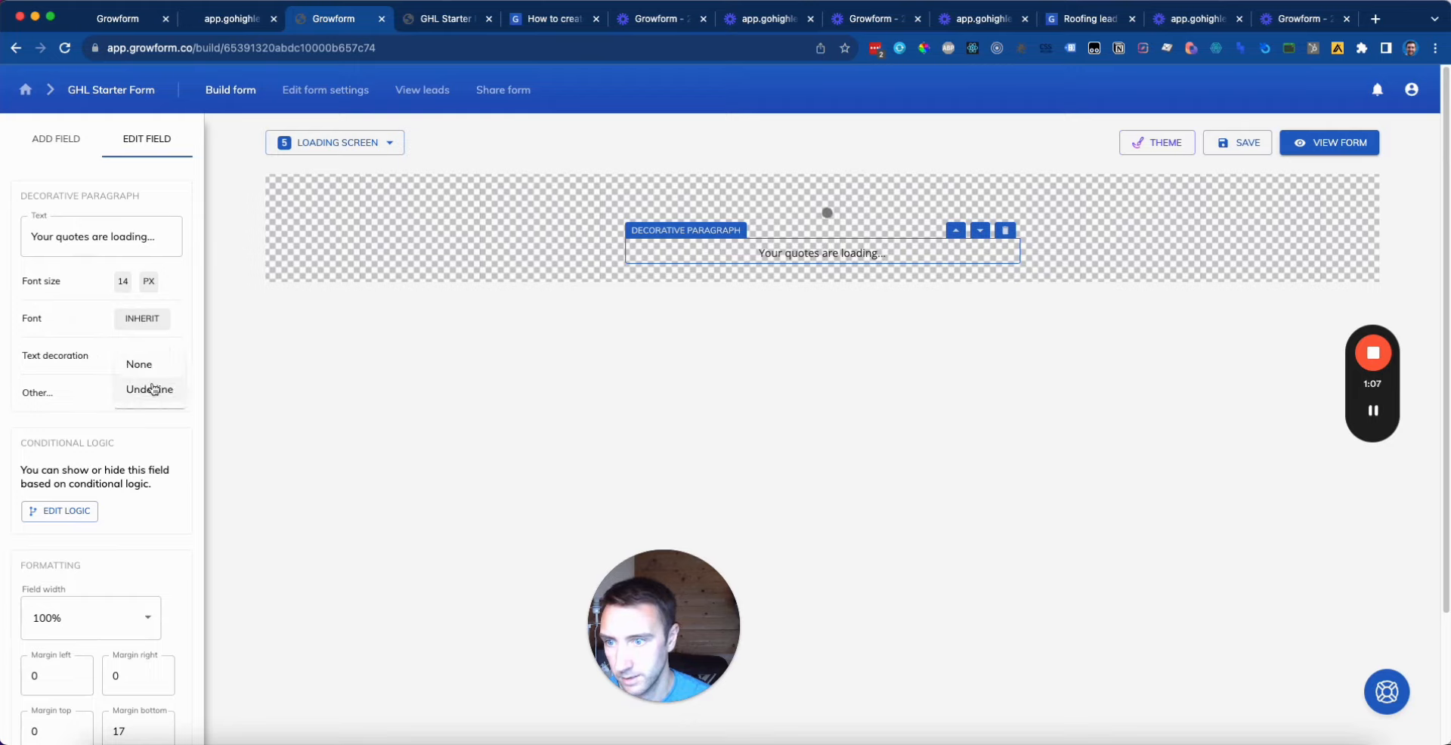
pyautogui.click(139, 364)
pyautogui.click(143, 393)
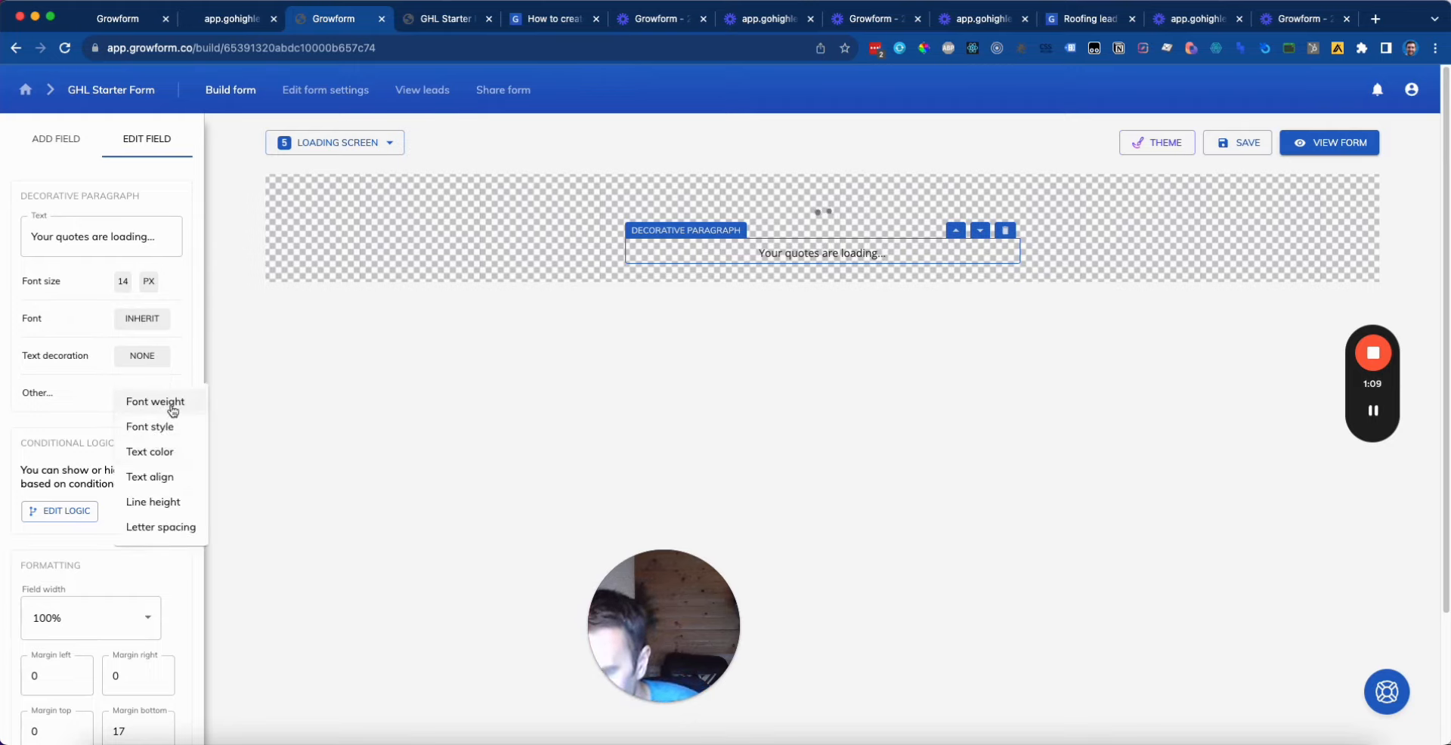
pyautogui.click(173, 409)
pyautogui.click(142, 393)
pyautogui.click(140, 399)
pyautogui.click(144, 430)
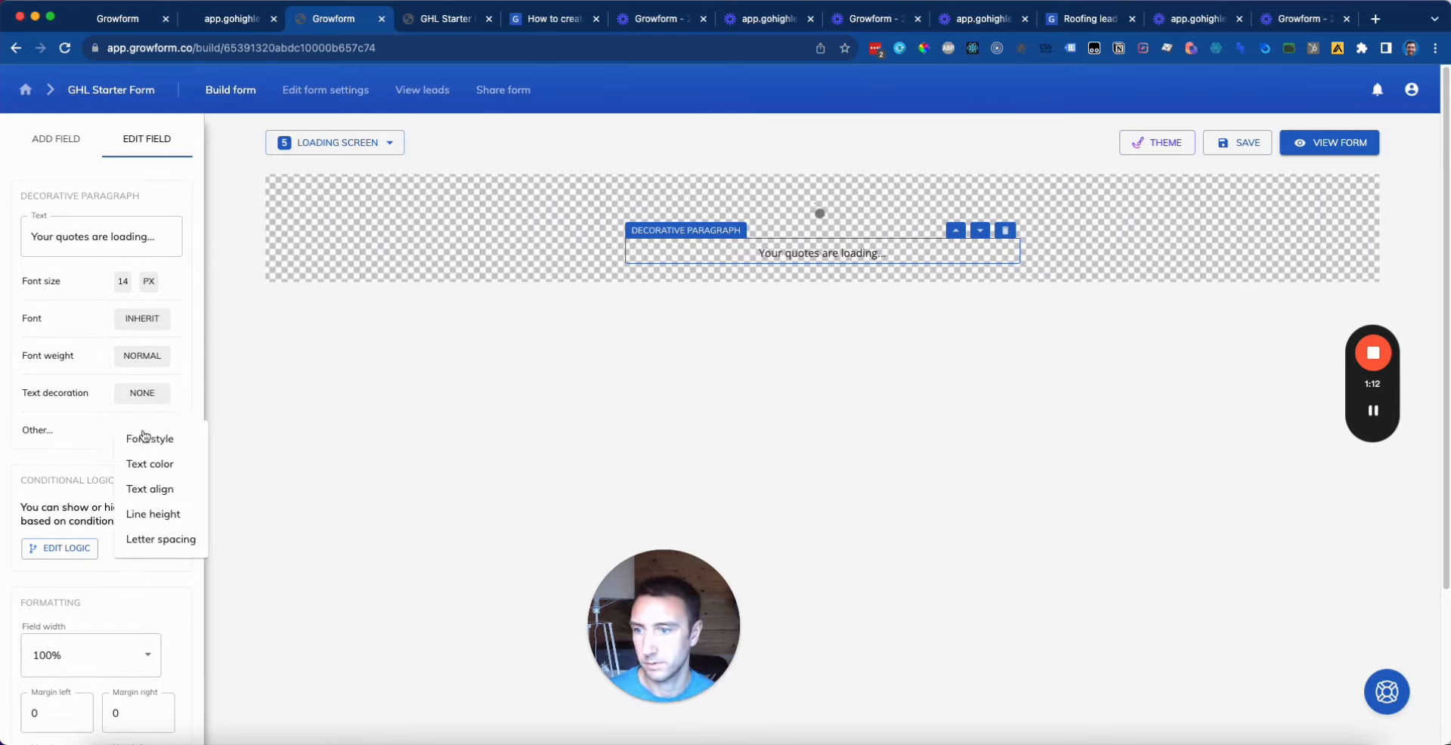
pyautogui.click(152, 362)
pyautogui.click(148, 395)
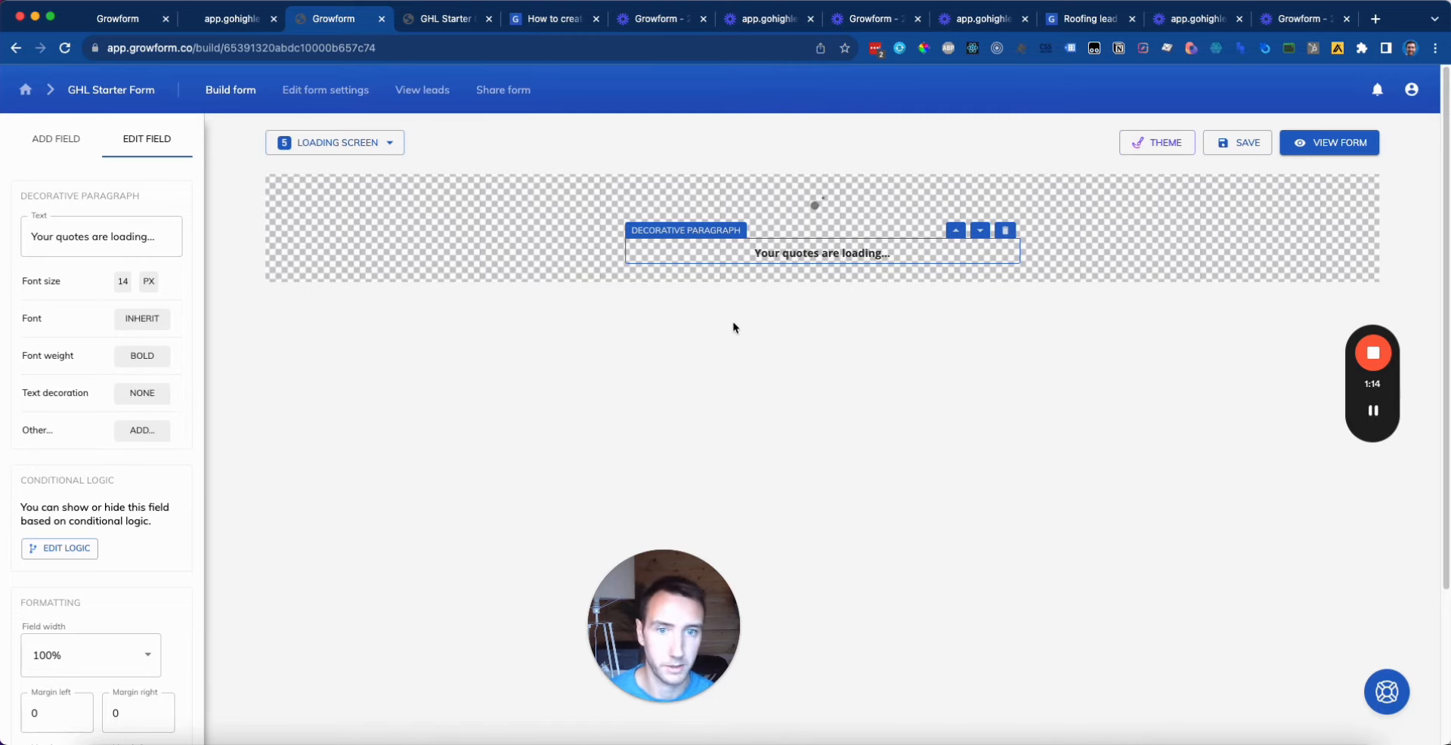
# Step: Colour the paragraph text grey #4F4F4F, save the form, and return to the site preview
pyautogui.click(142, 430)
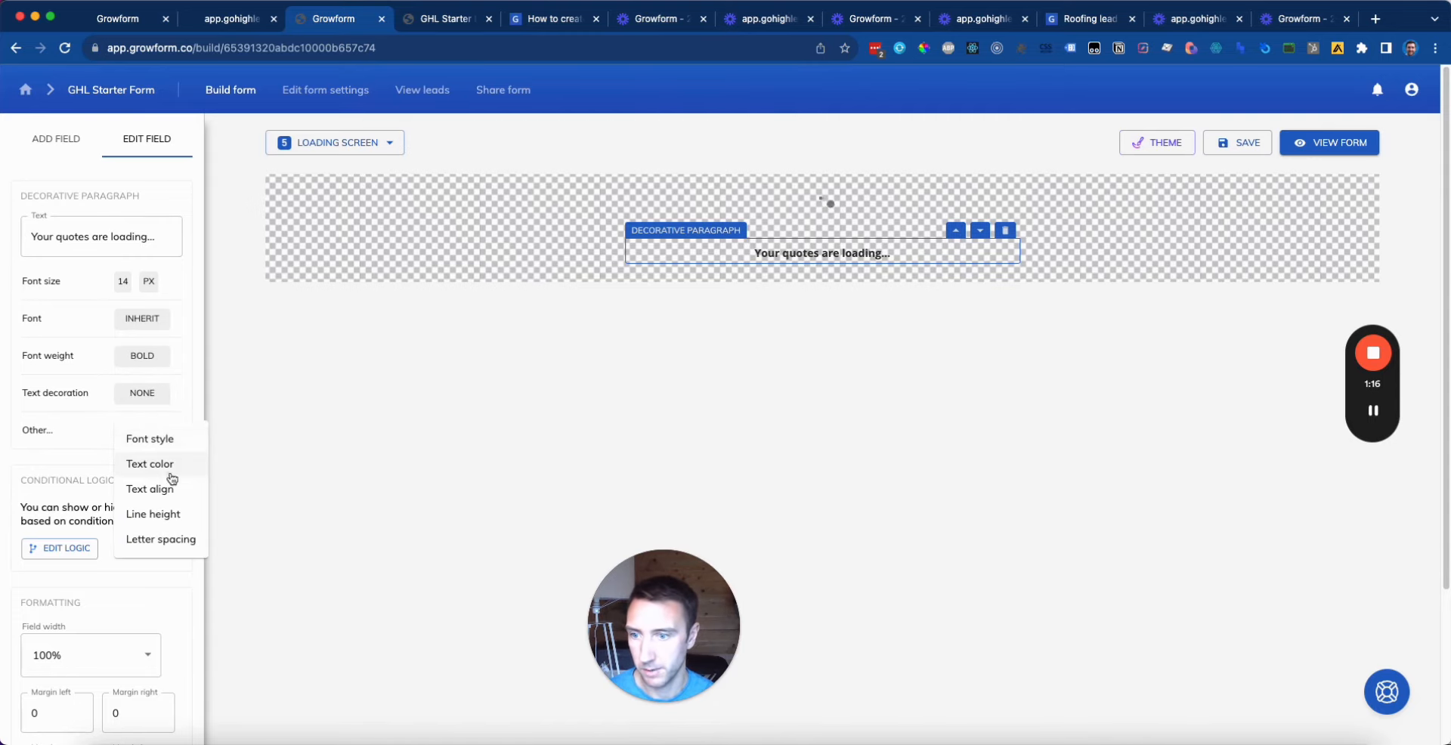
pyautogui.click(135, 464)
pyautogui.click(137, 429)
pyautogui.moveTo(629, 451); pyautogui.dragTo(463, 453)
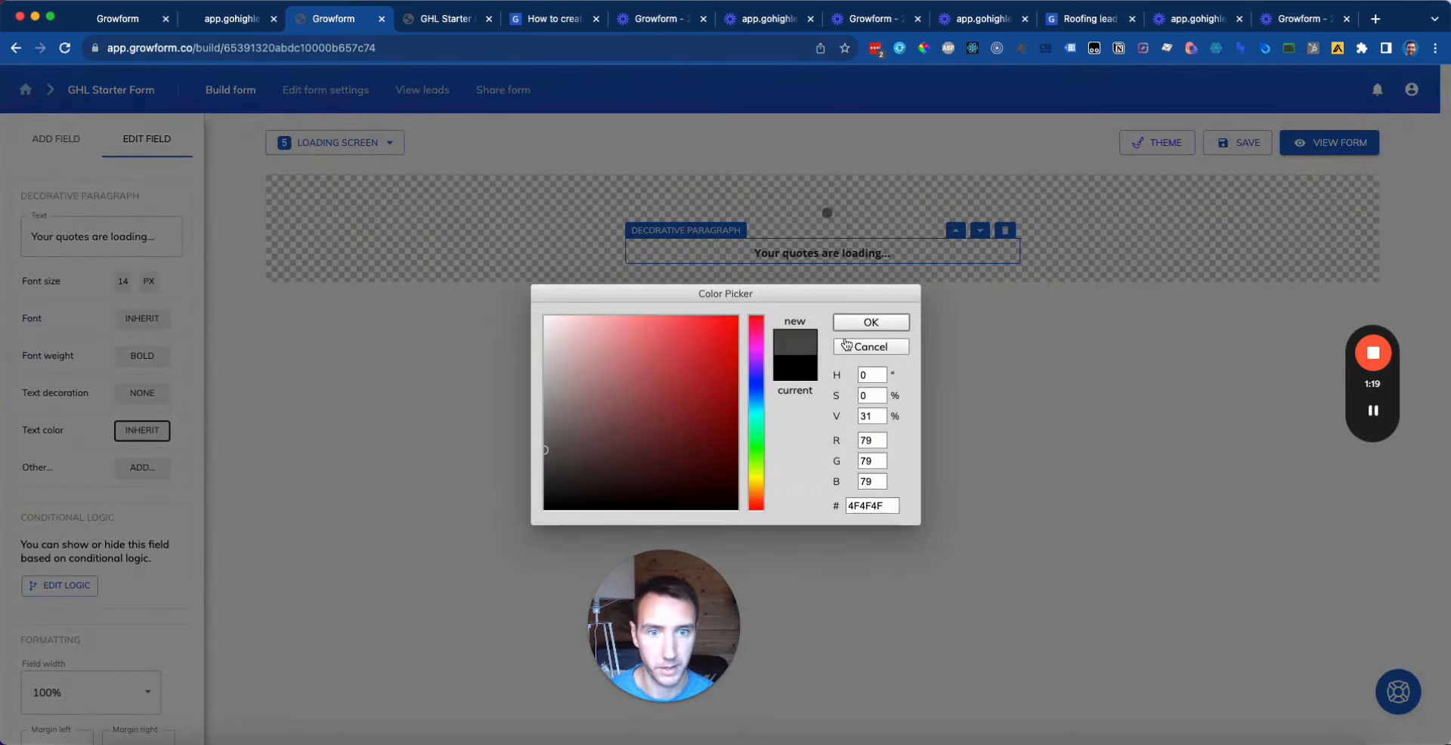
pyautogui.click(870, 323)
pyautogui.click(1026, 336)
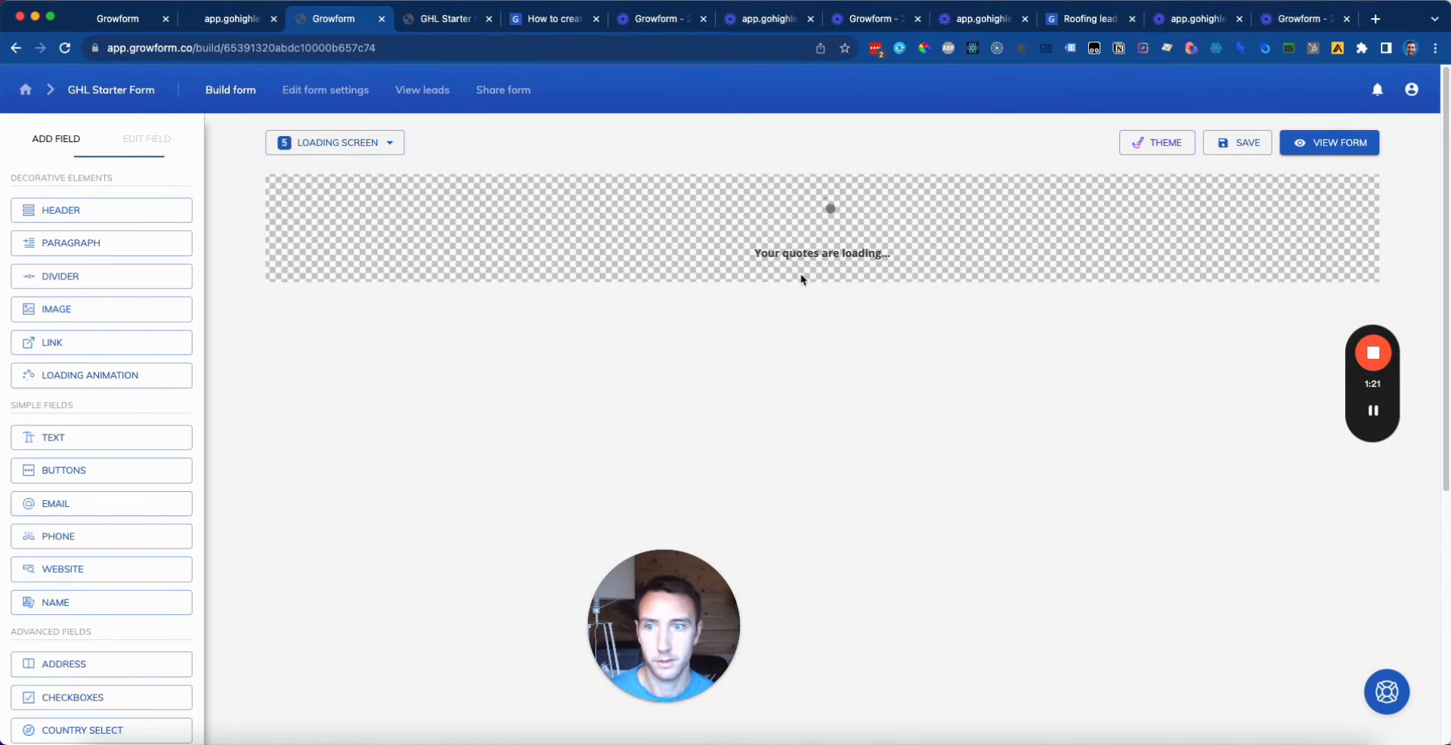
pyautogui.click(848, 214)
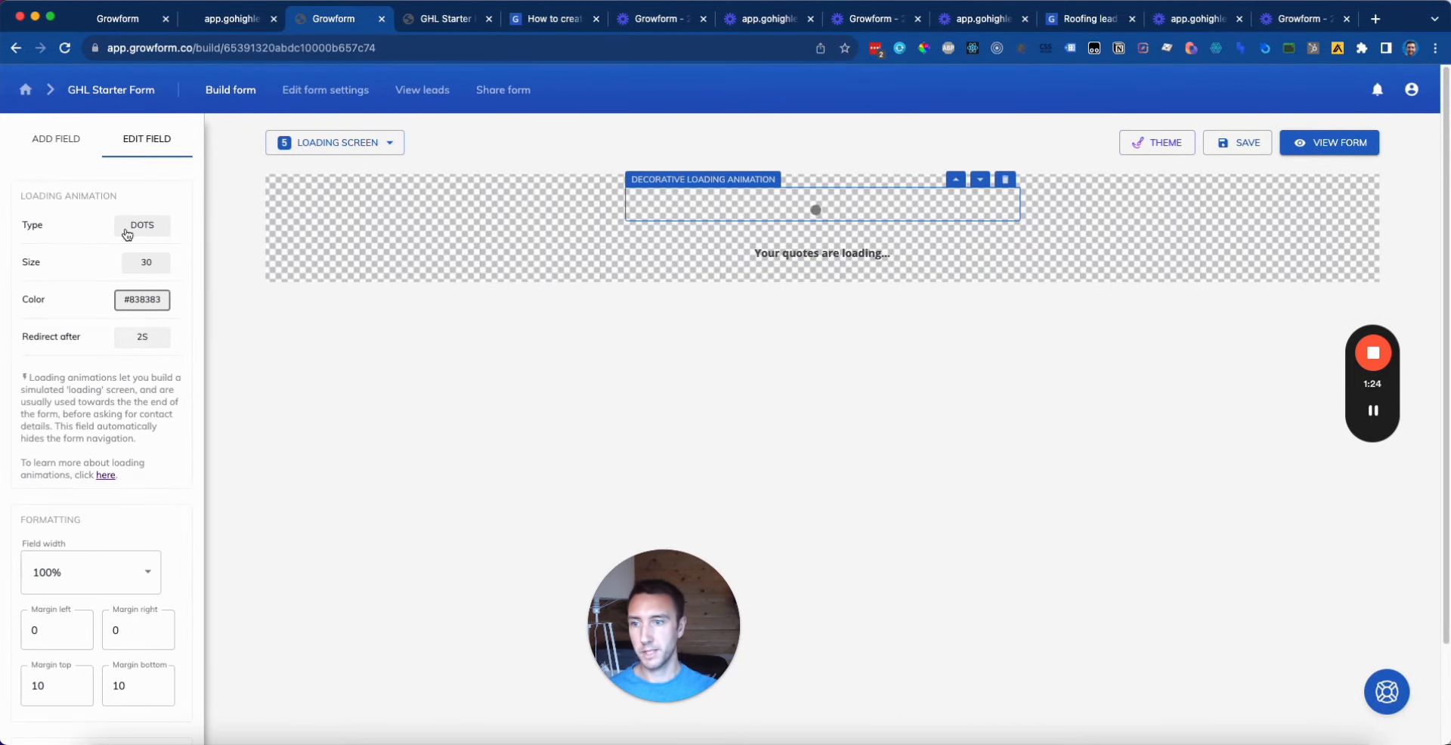
pyautogui.click(1259, 149)
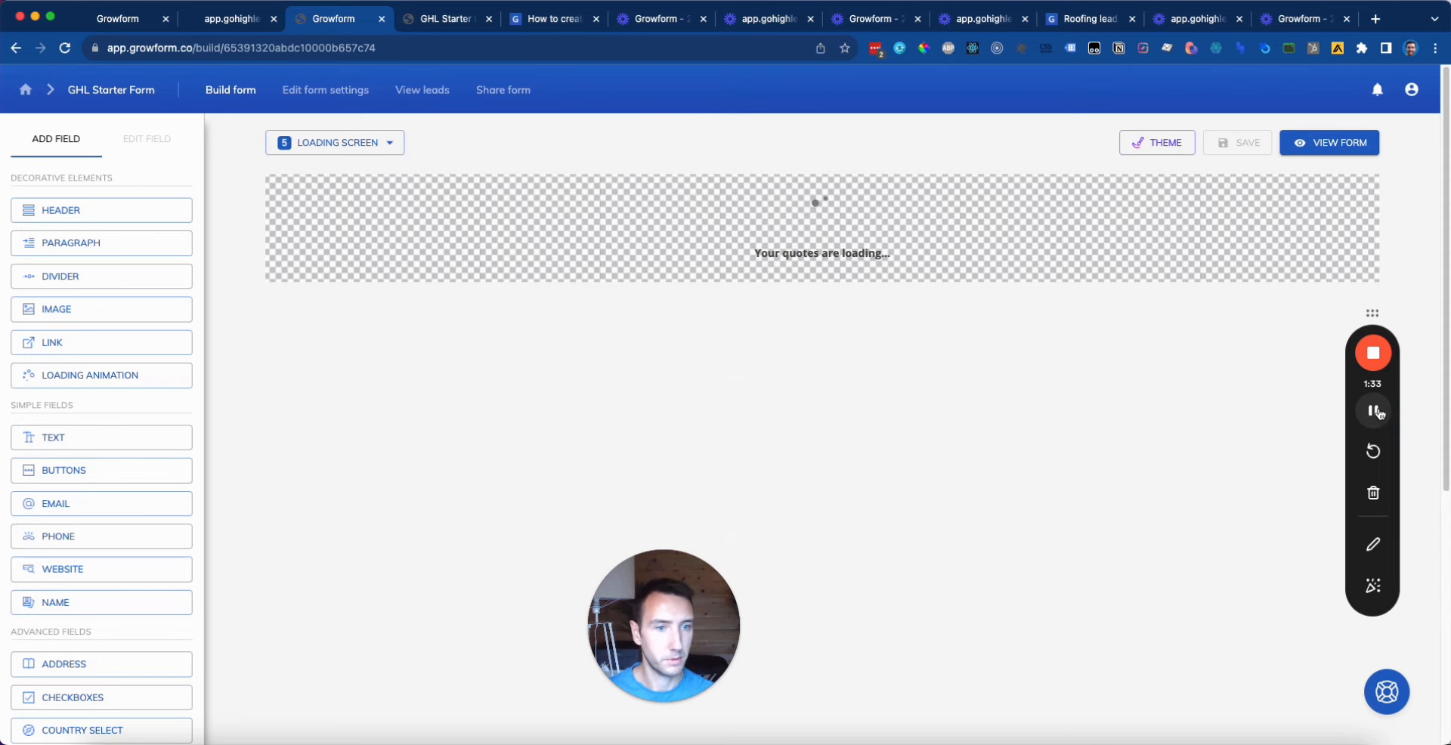
pyautogui.hotkey('ctrl', 'shift', 'Tab')
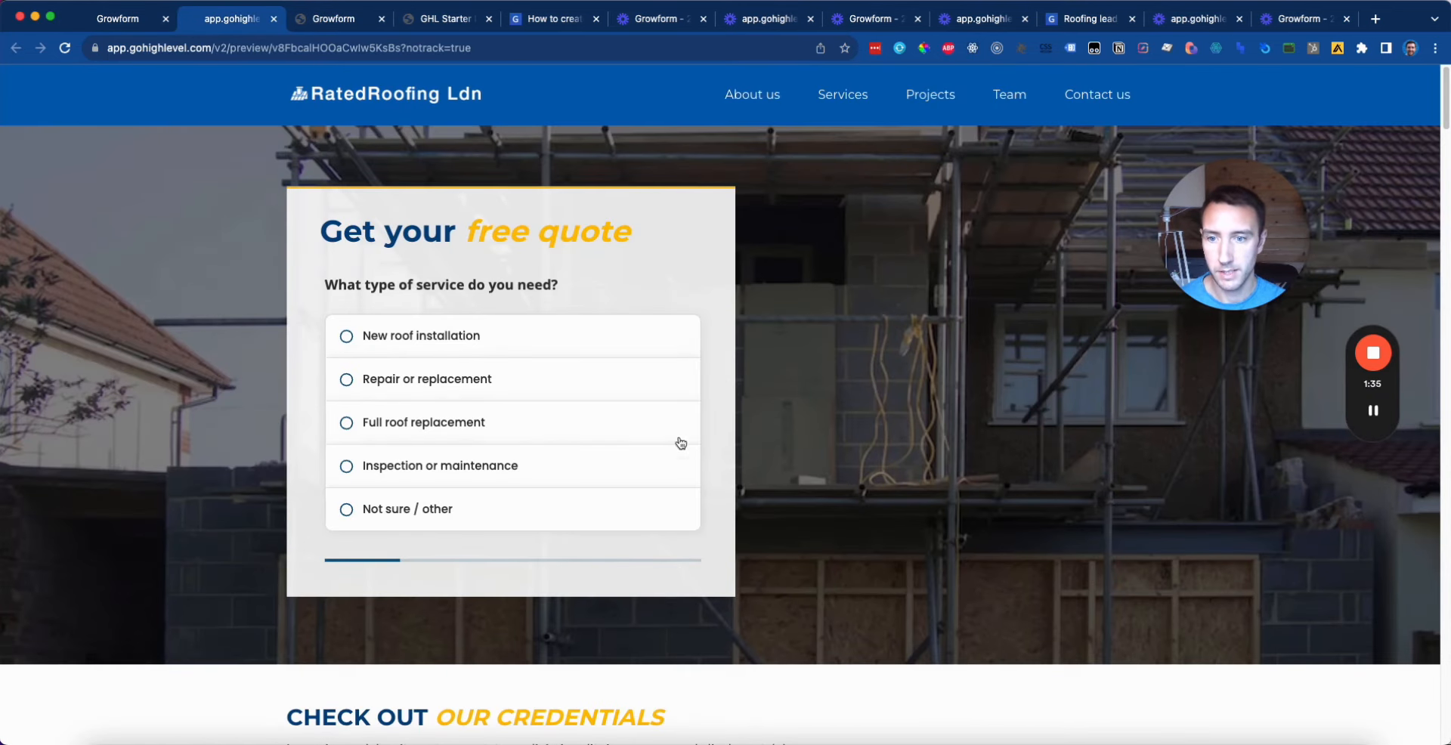
# Step: In the preview form, choose Repair or replacement, then Other material answered 'Nylon'
pyautogui.click(578, 387)
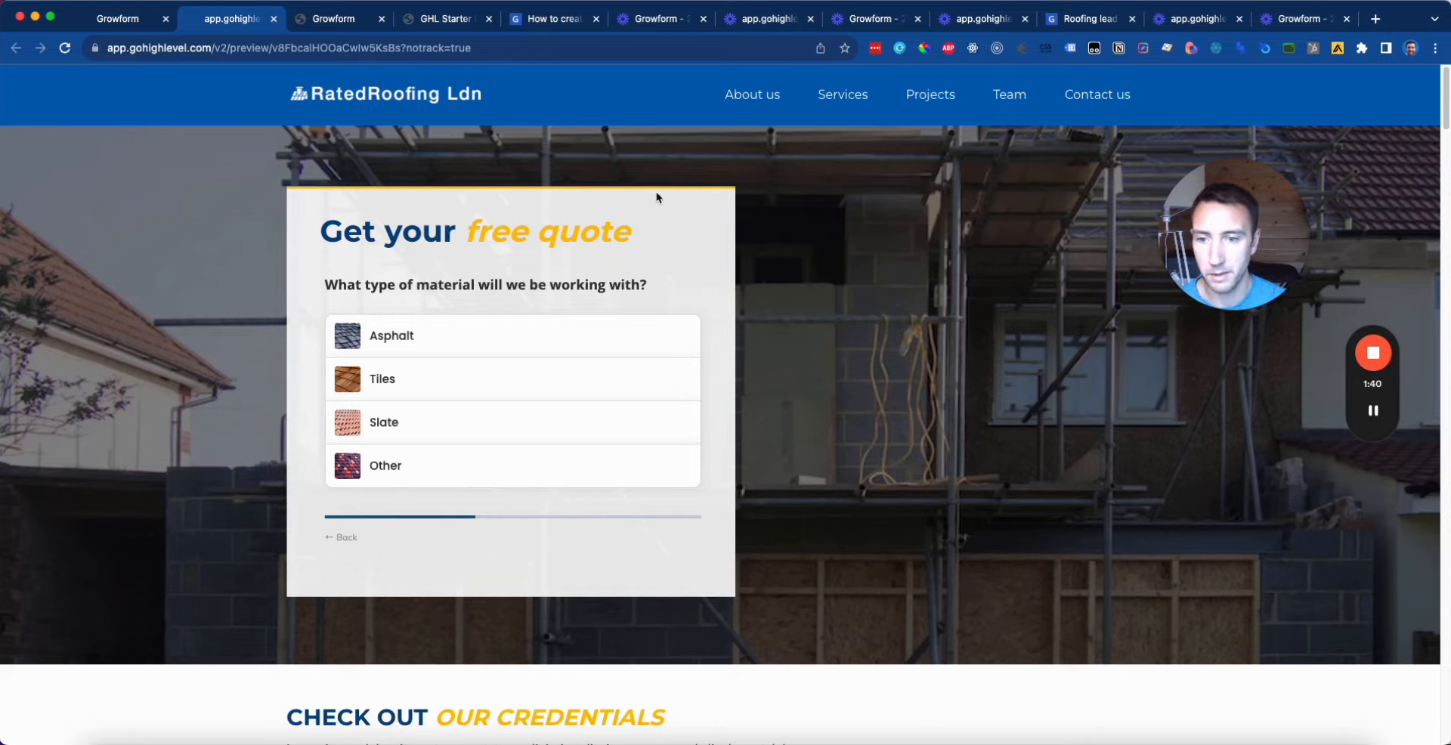
pyautogui.click(597, 476)
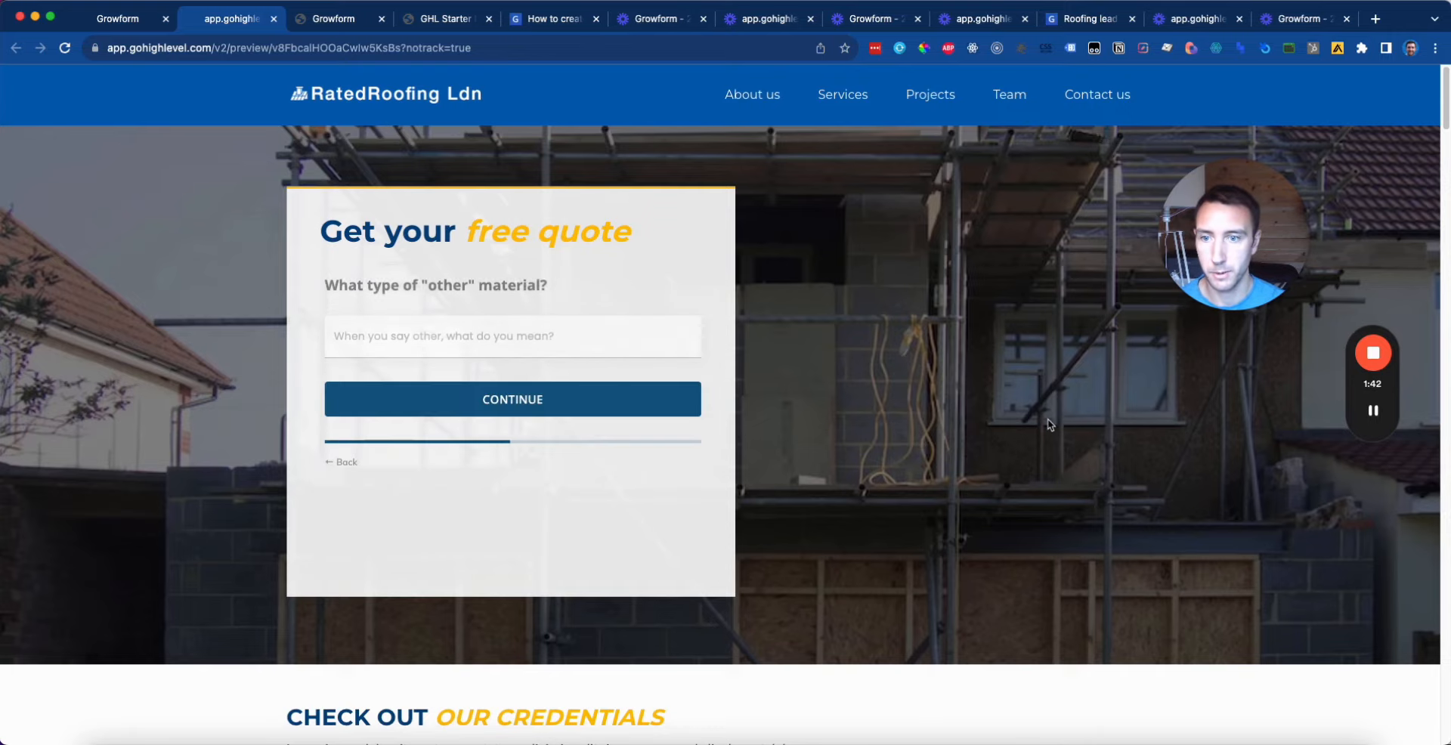
pyautogui.click(620, 344)
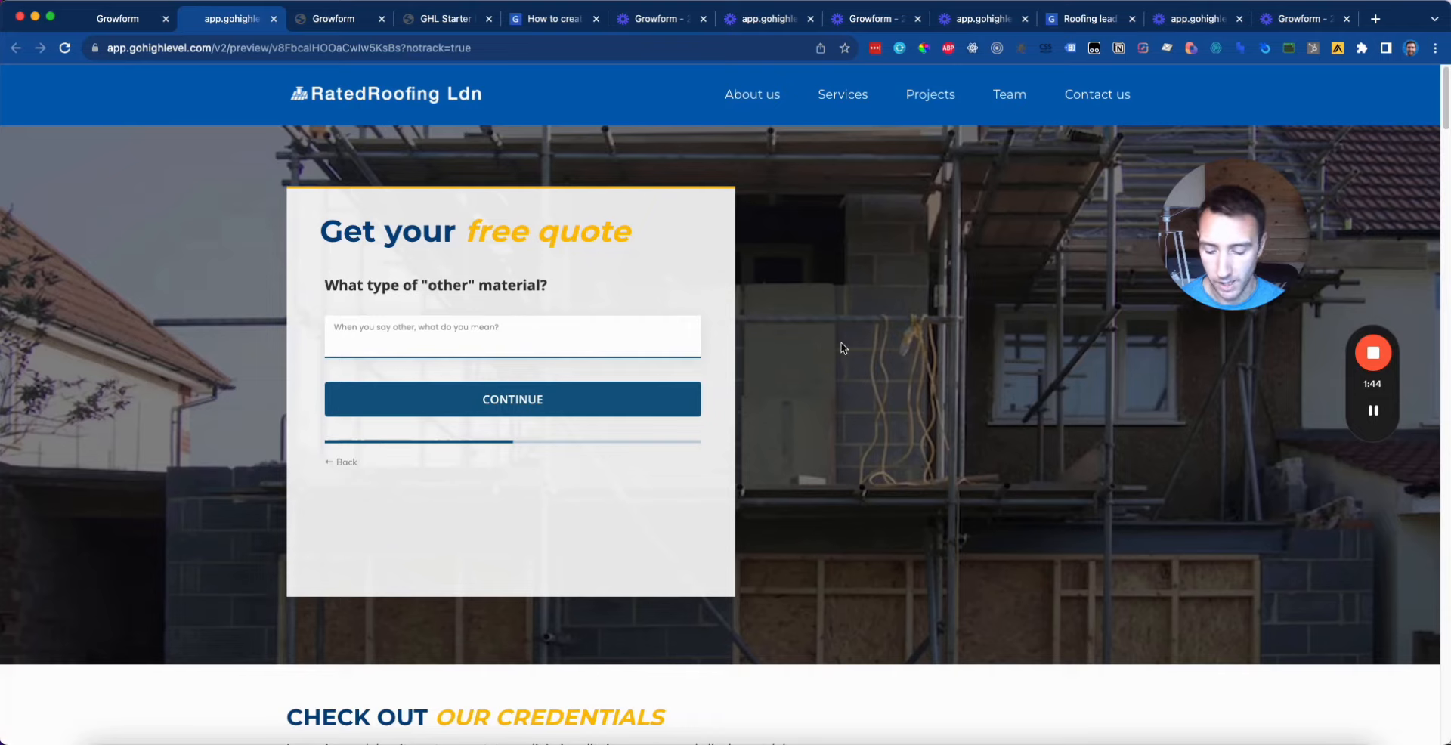
pyautogui.write('Nylon')
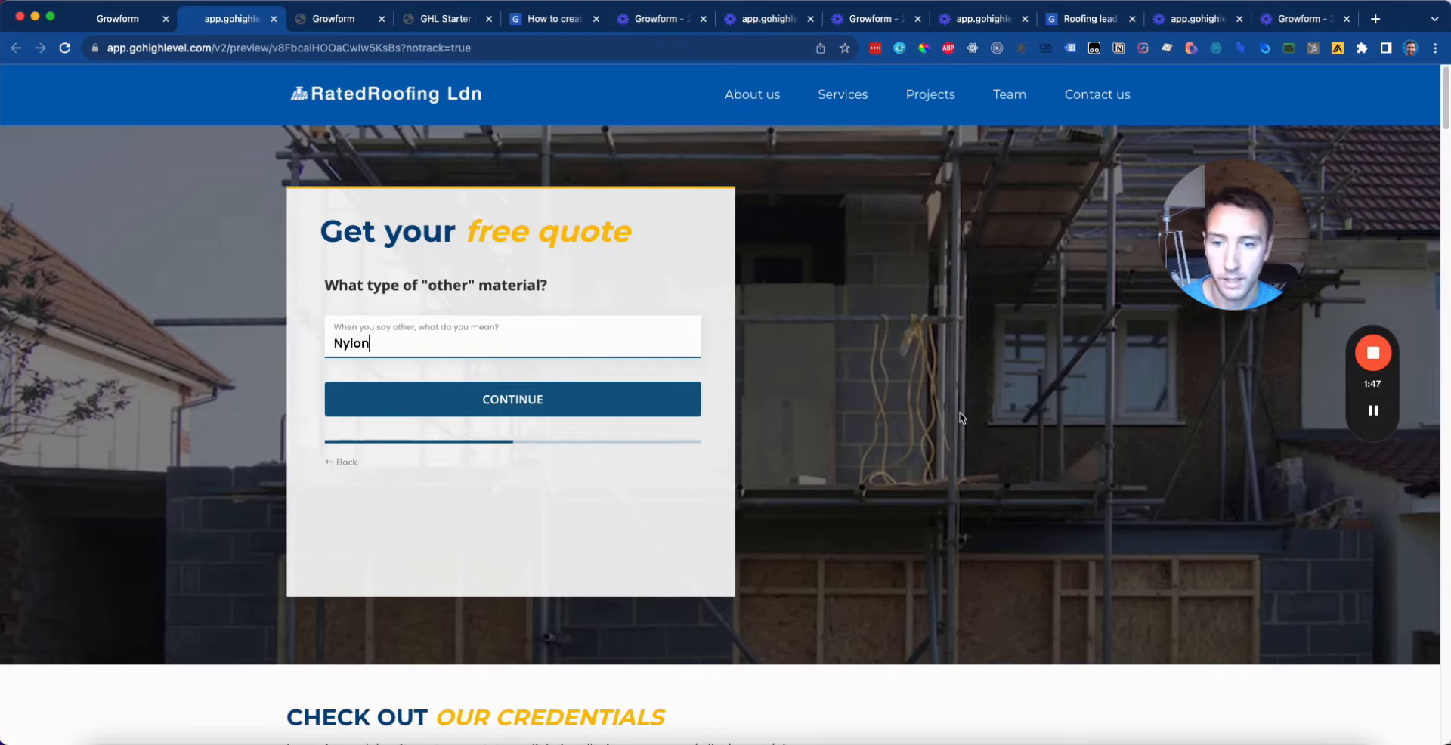
pyautogui.click(547, 399)
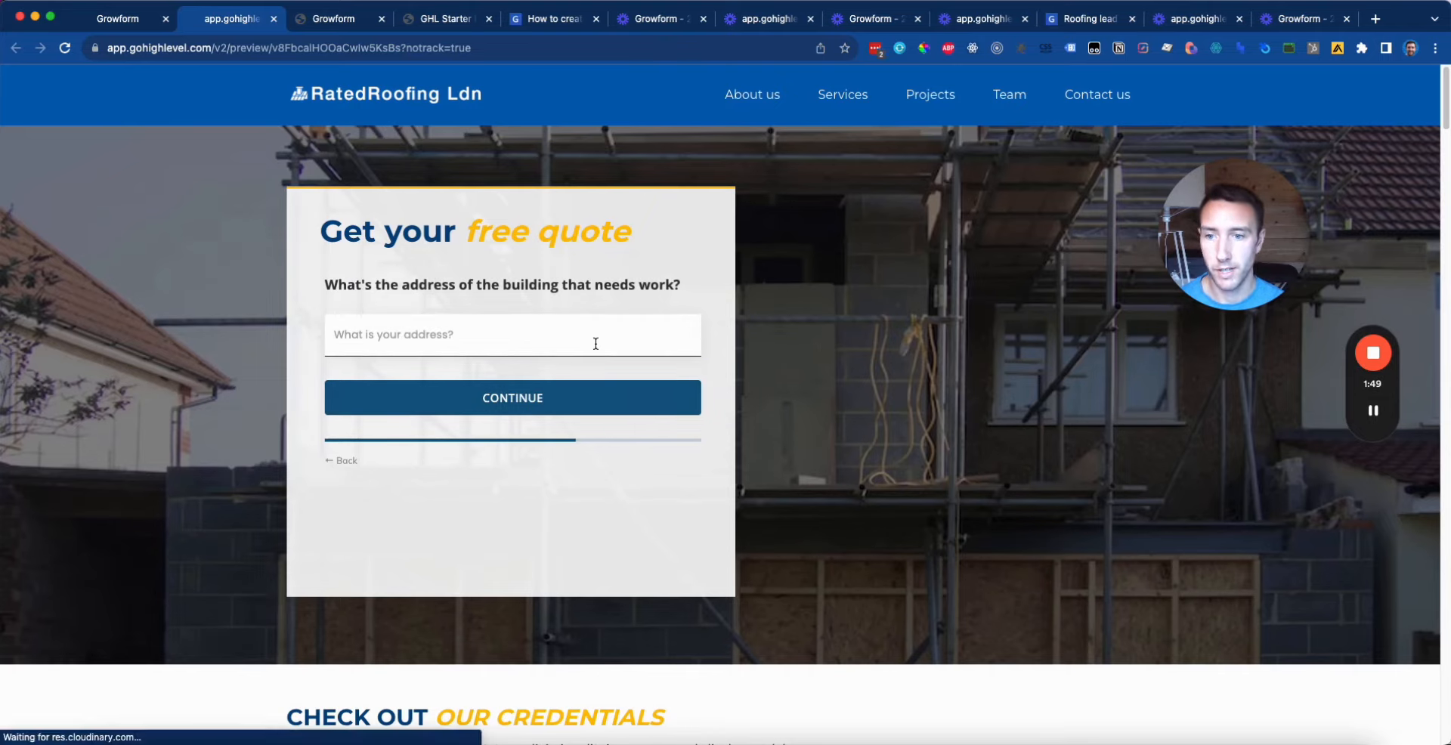
# Step: Enter an address from the suggestions and continue past the loading screen to the contact step
pyautogui.write('55')
pyautogui.click(538, 412)
pyautogui.click(595, 398)
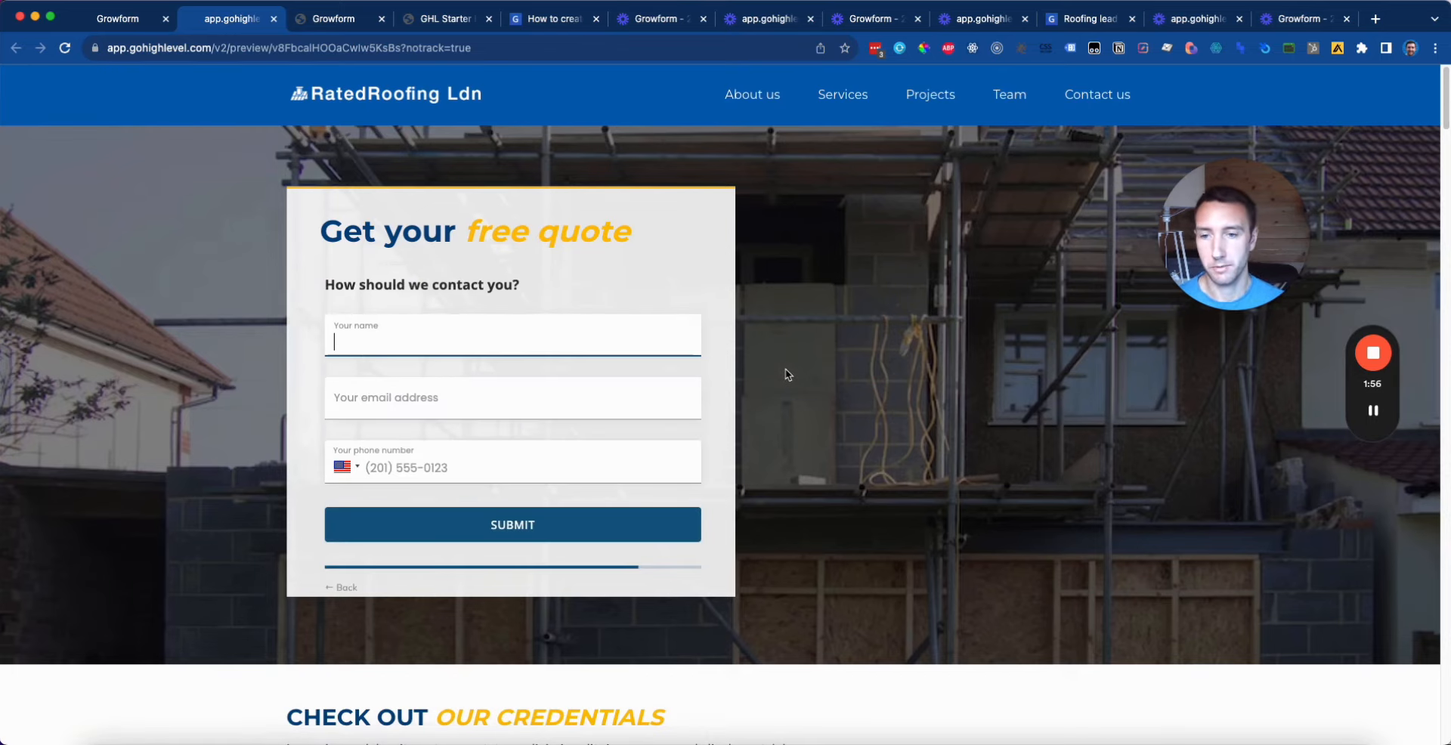
pyautogui.click(1375, 411)
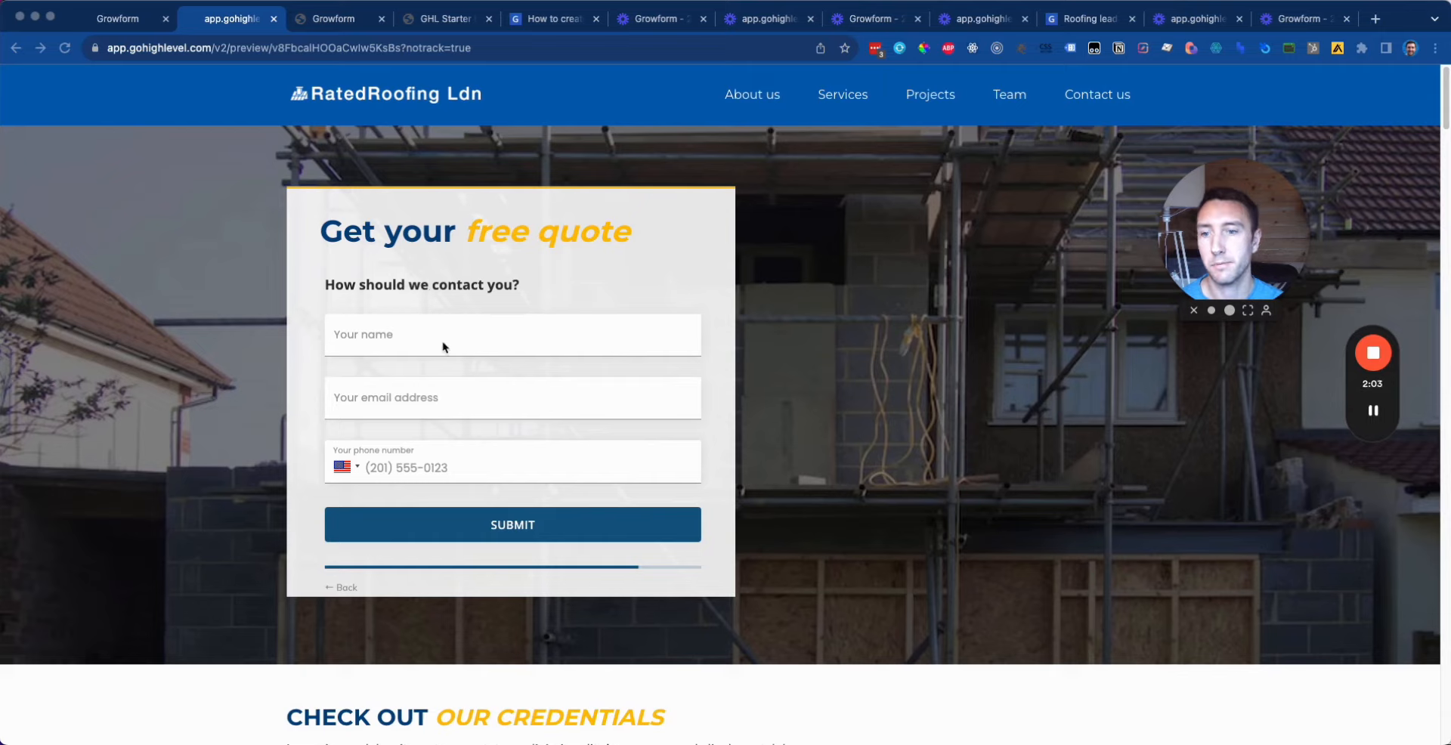
pyautogui.click(585, 268)
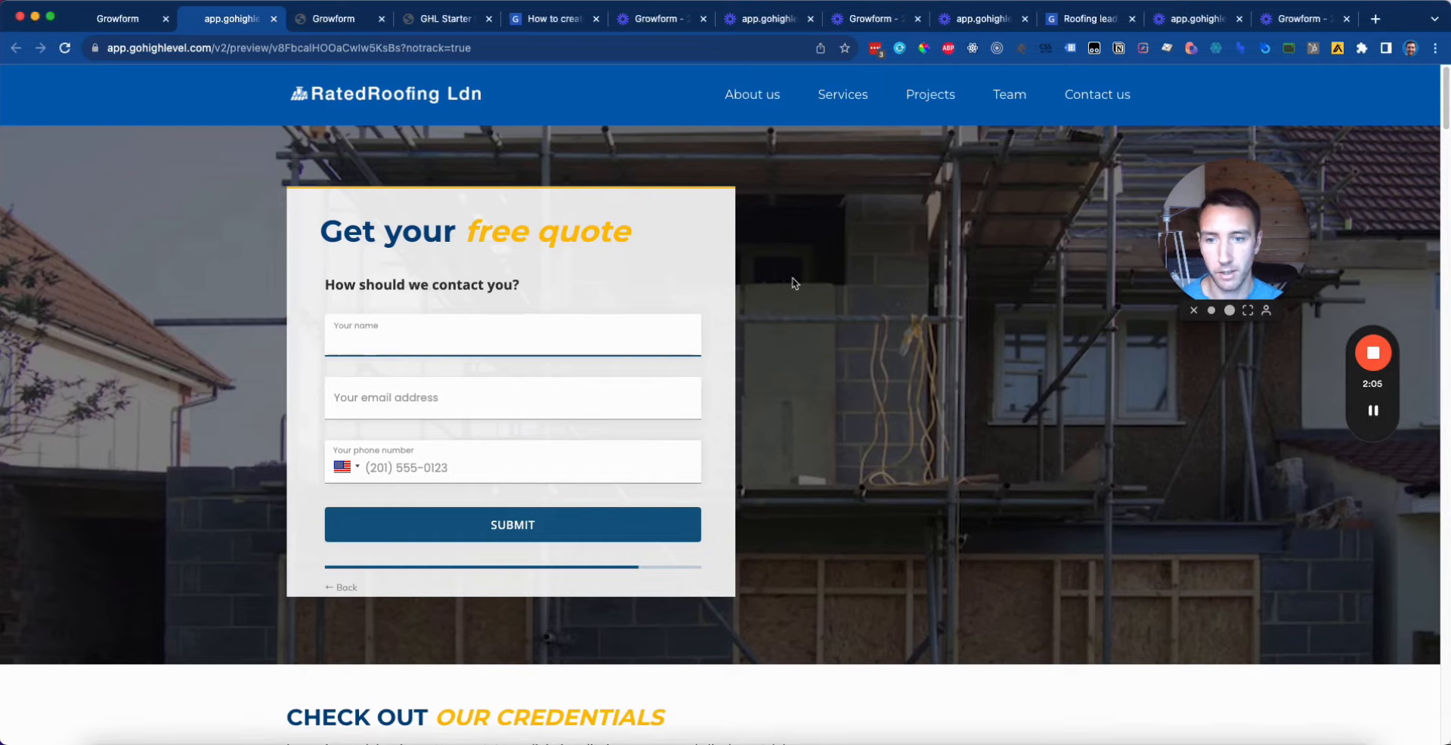
pyautogui.click(1373, 411)
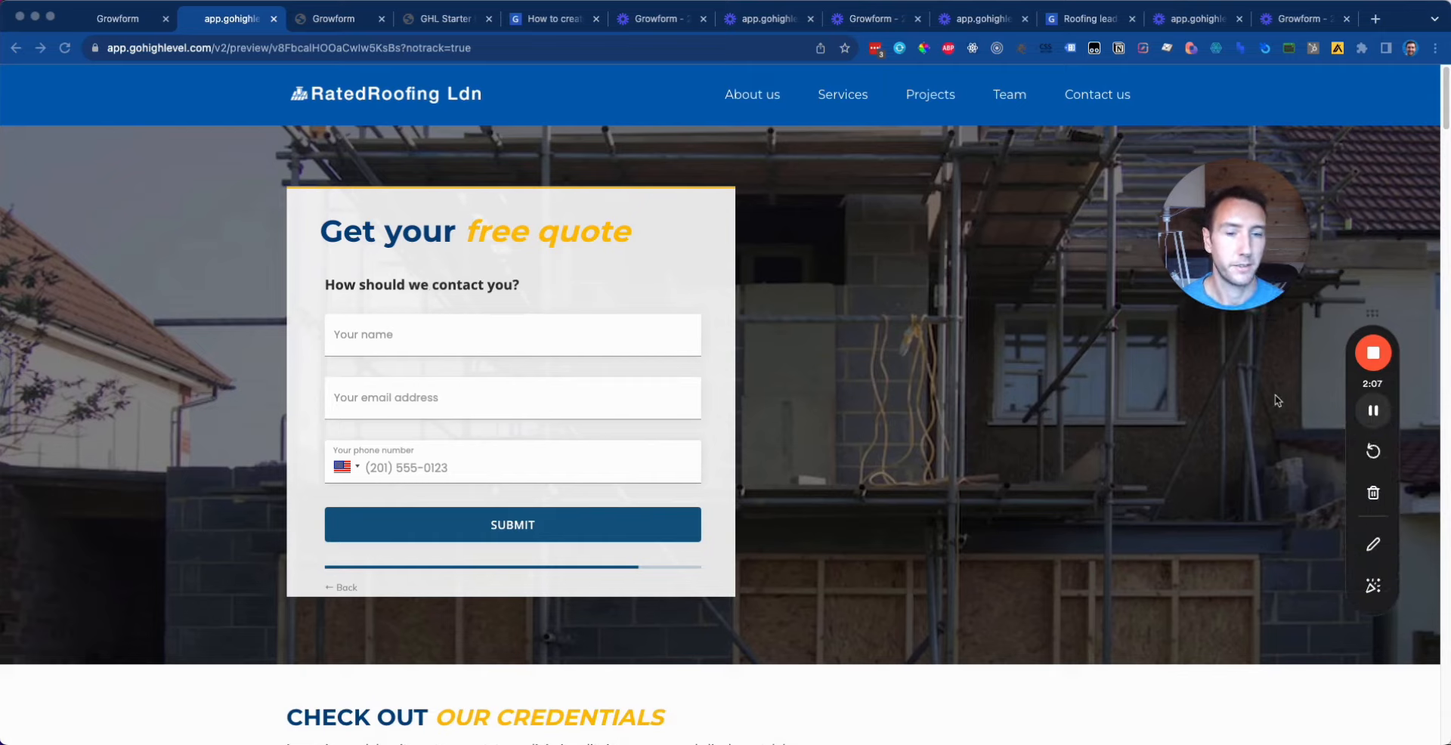
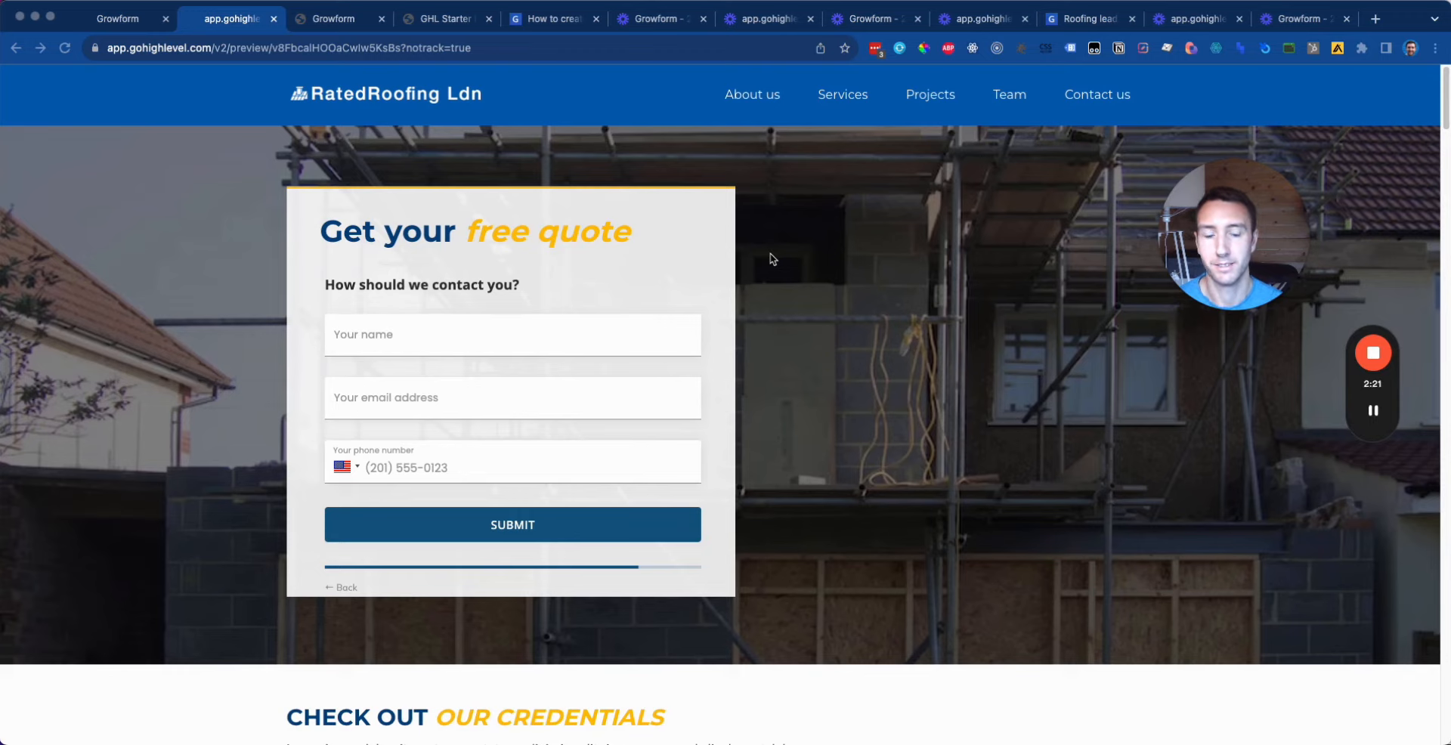
# Step: Submit the preview quote form with a test name, email and phone number, then switch to Growform's leads
pyautogui.click(570, 346)
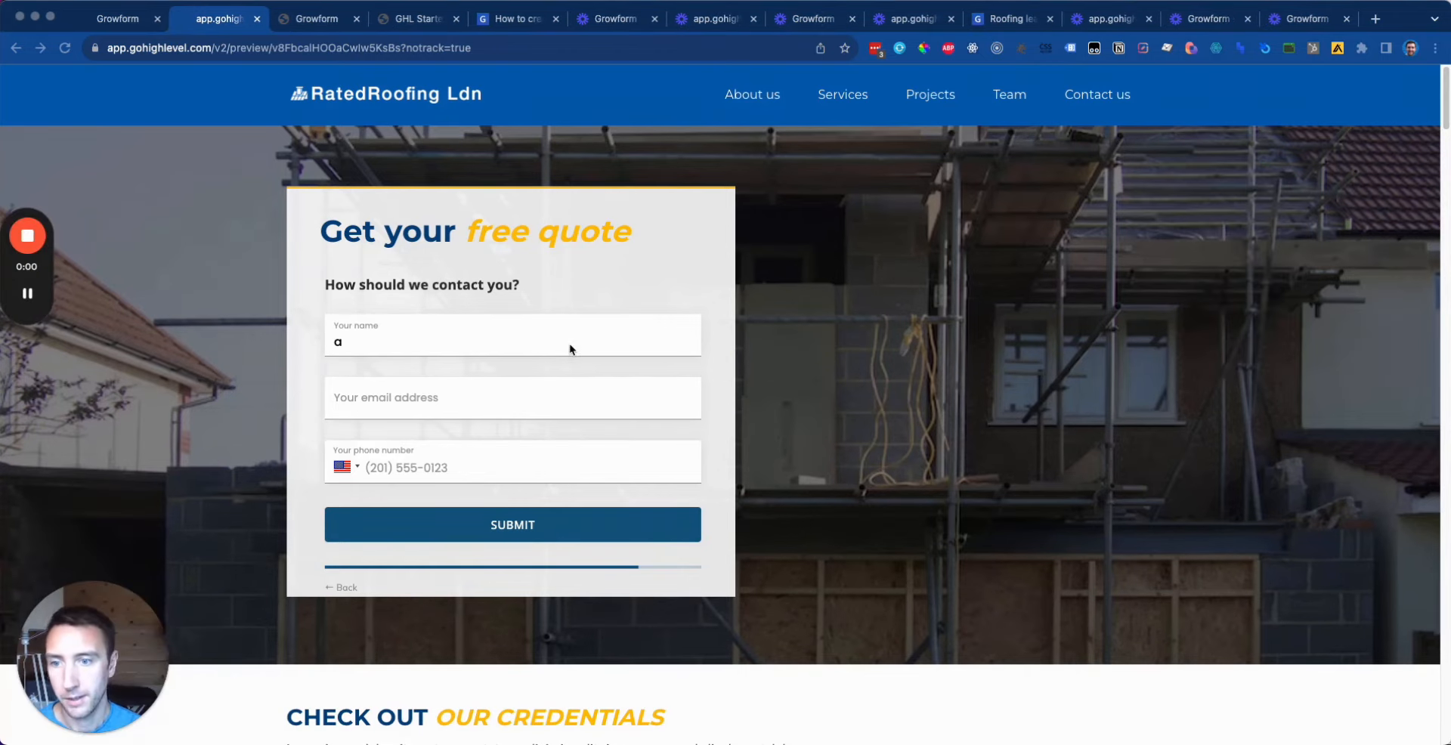
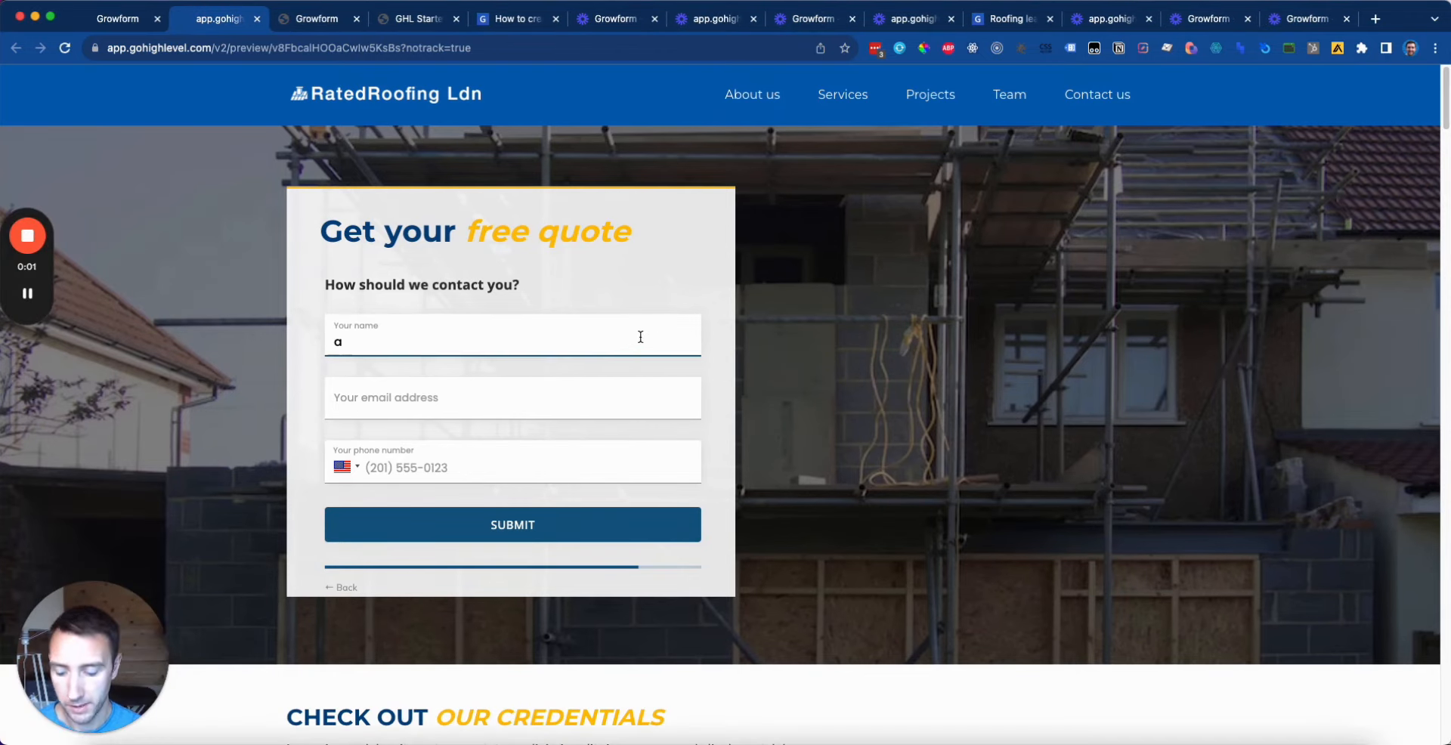
pyautogui.press('Tab')
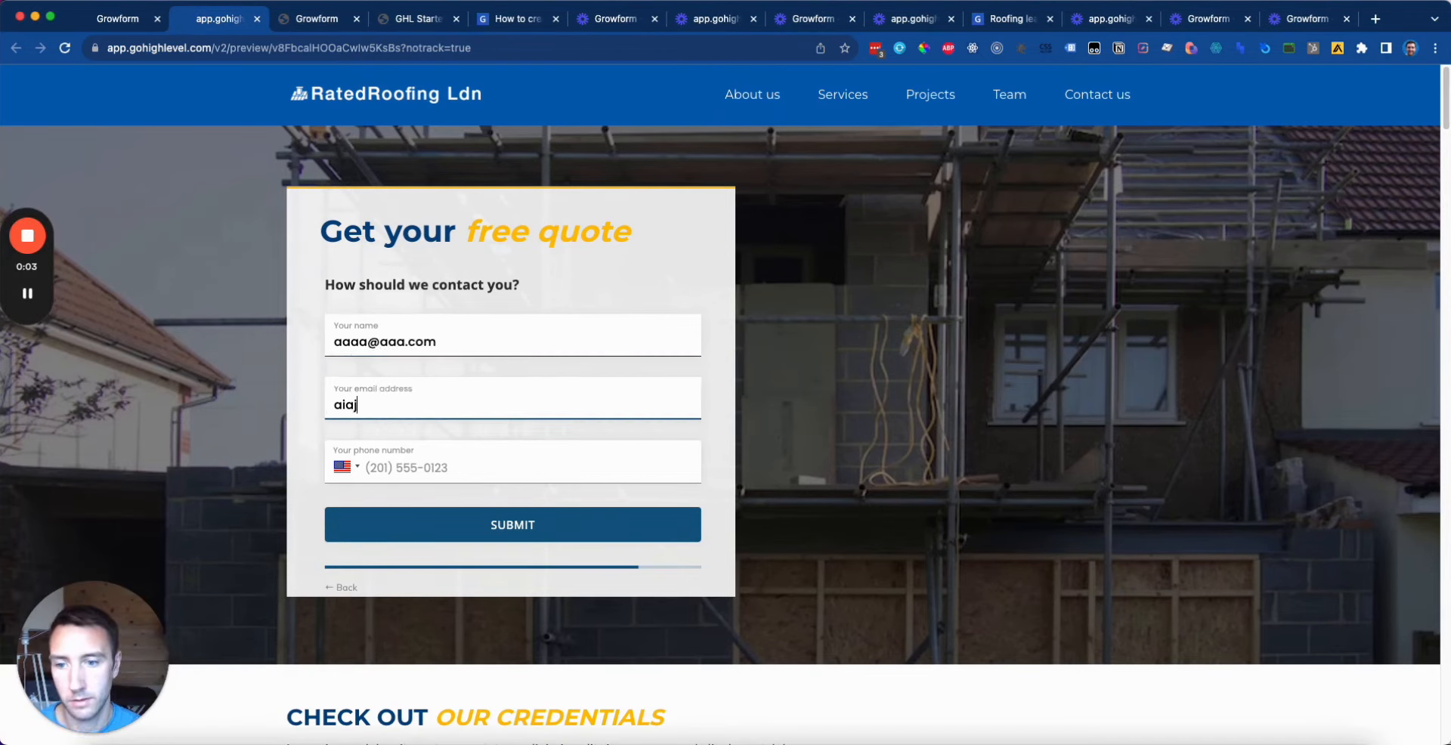
pyautogui.press('Tab')
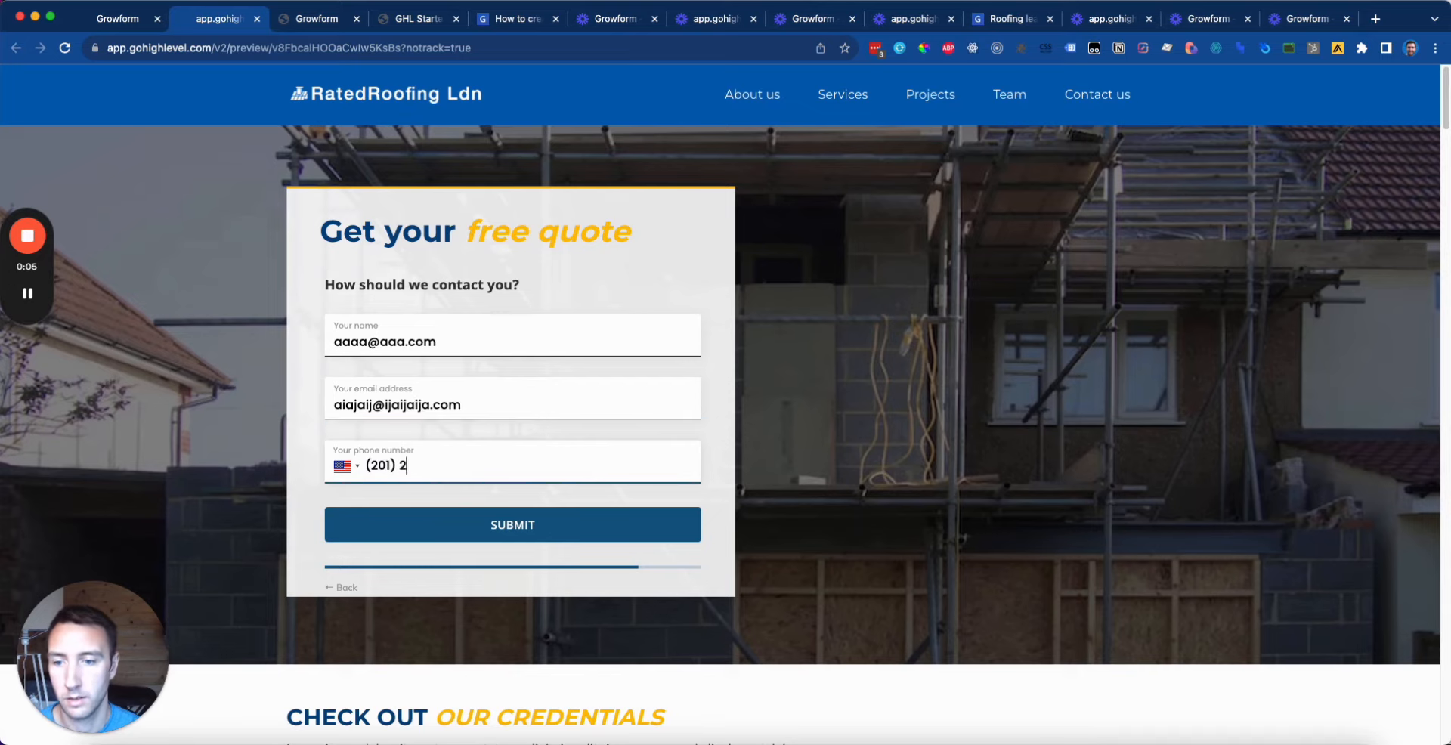
pyautogui.click(540, 517)
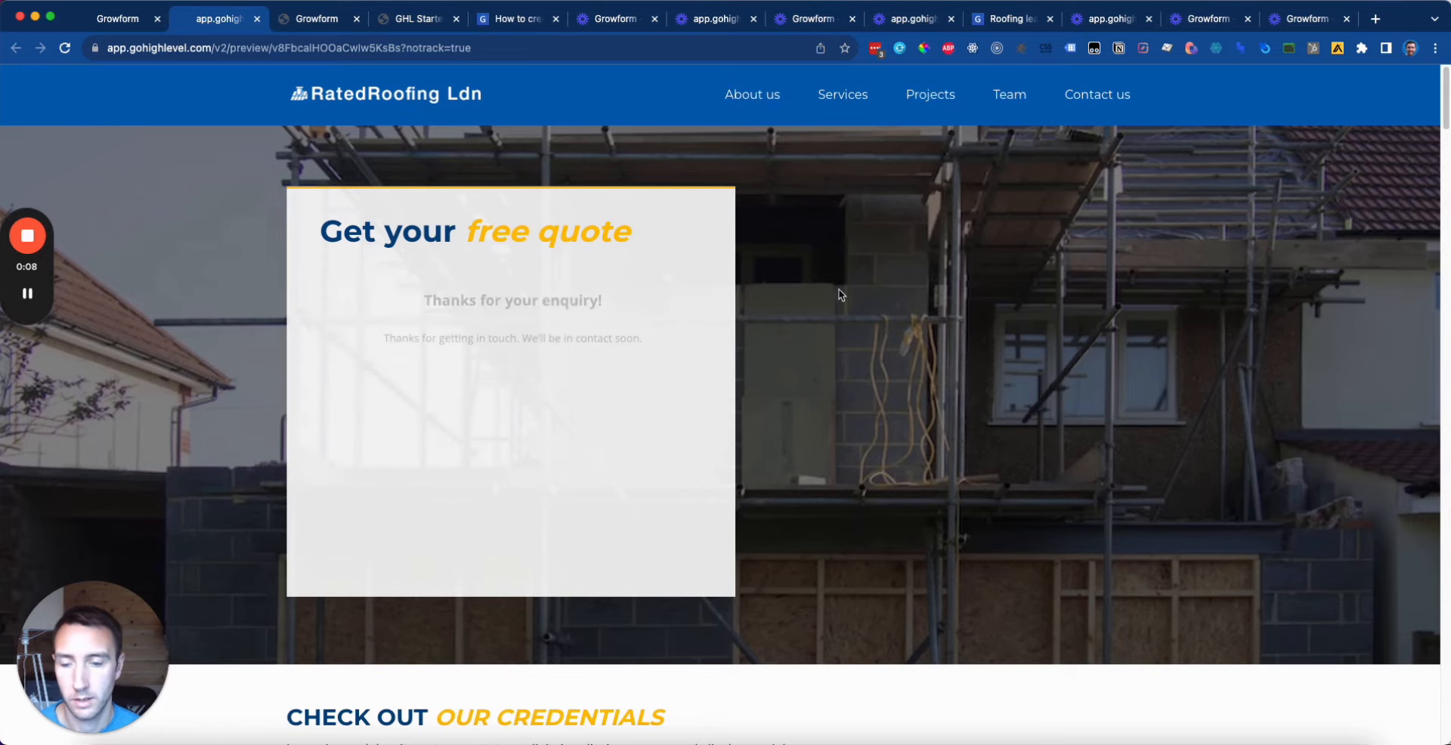
pyautogui.click(333, 20)
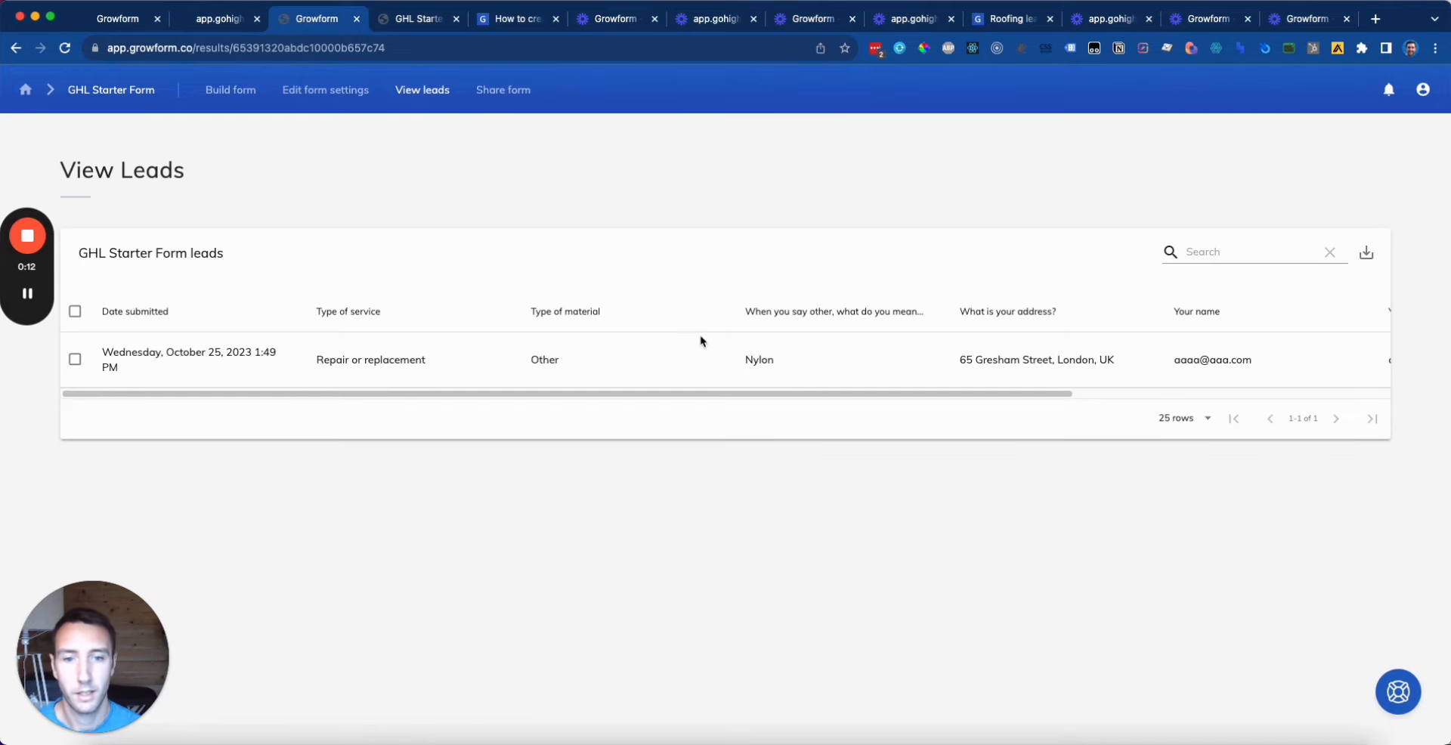
# Step: Scroll the leads table sideways to check the test lead, then exit the GoHighLevel page builder
pyautogui.moveTo(668, 395); pyautogui.dragTo(319, 382)
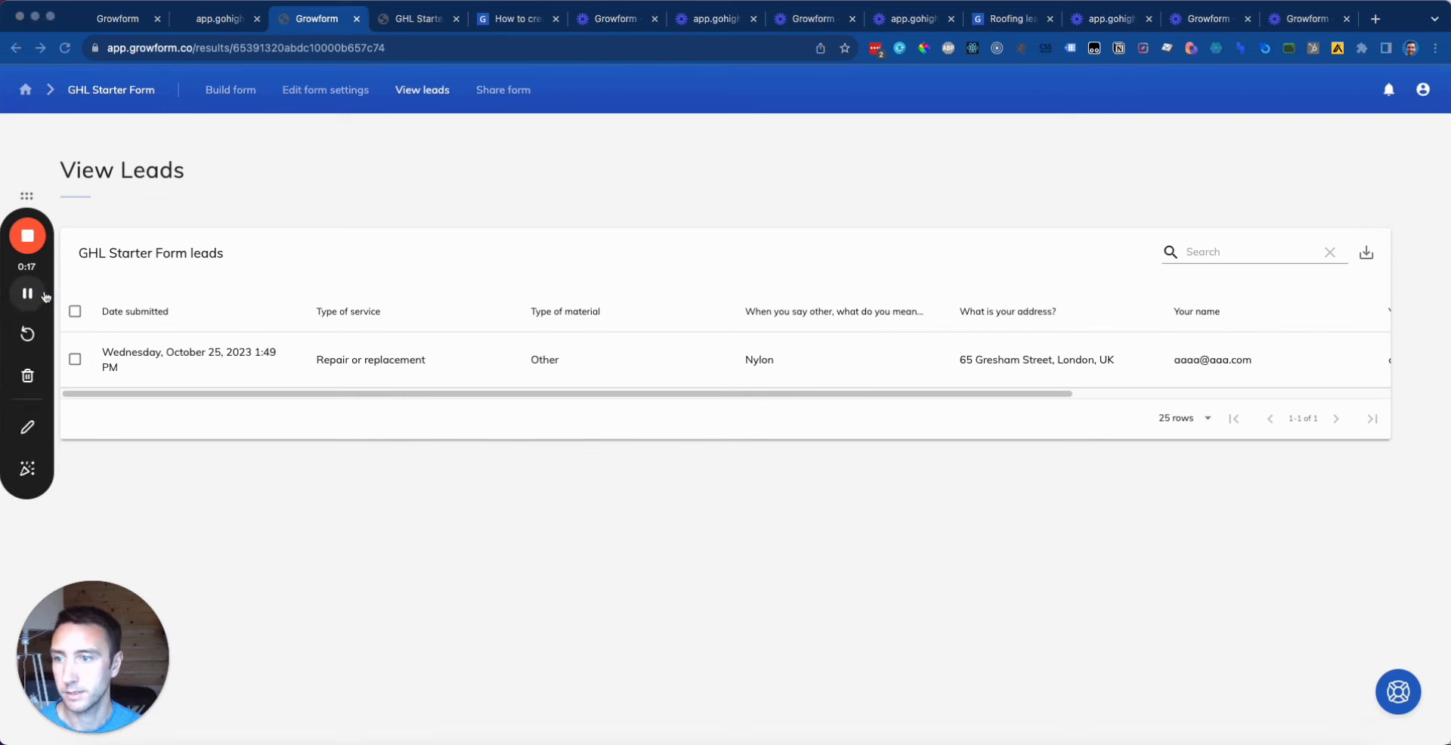
pyautogui.click(117, 18)
pyautogui.click(27, 93)
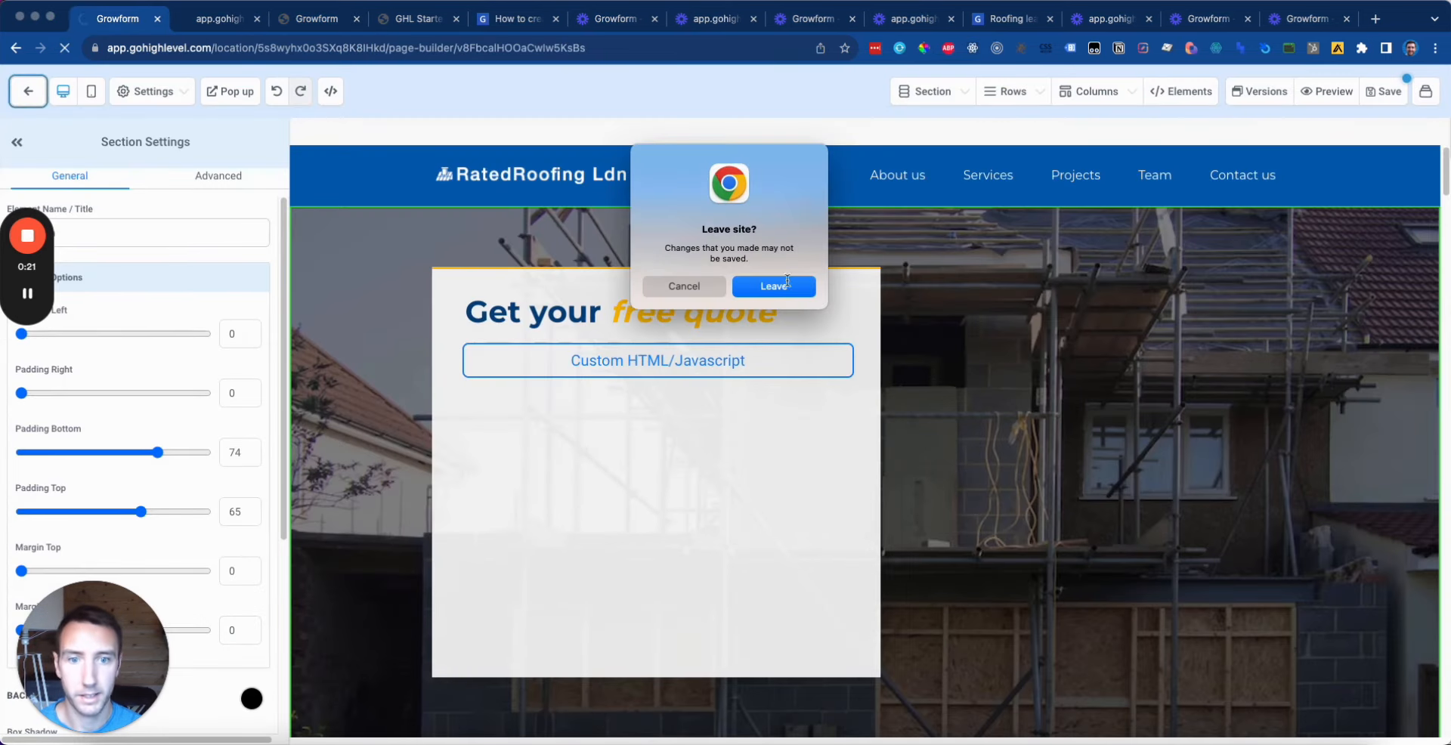
# Step: Leave the page builder and create a new workflow from scratch under Automation > Workflows
pyautogui.click(765, 277)
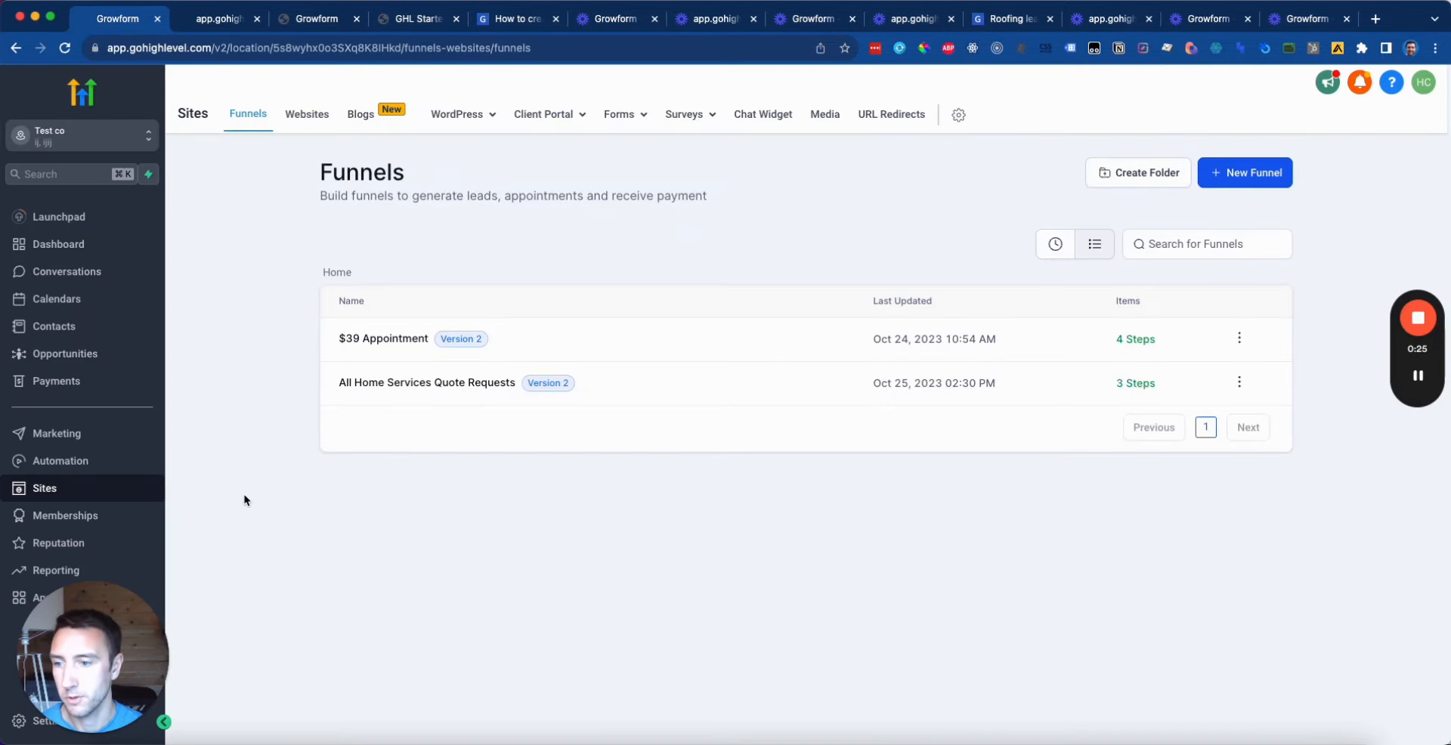
pyautogui.click(89, 462)
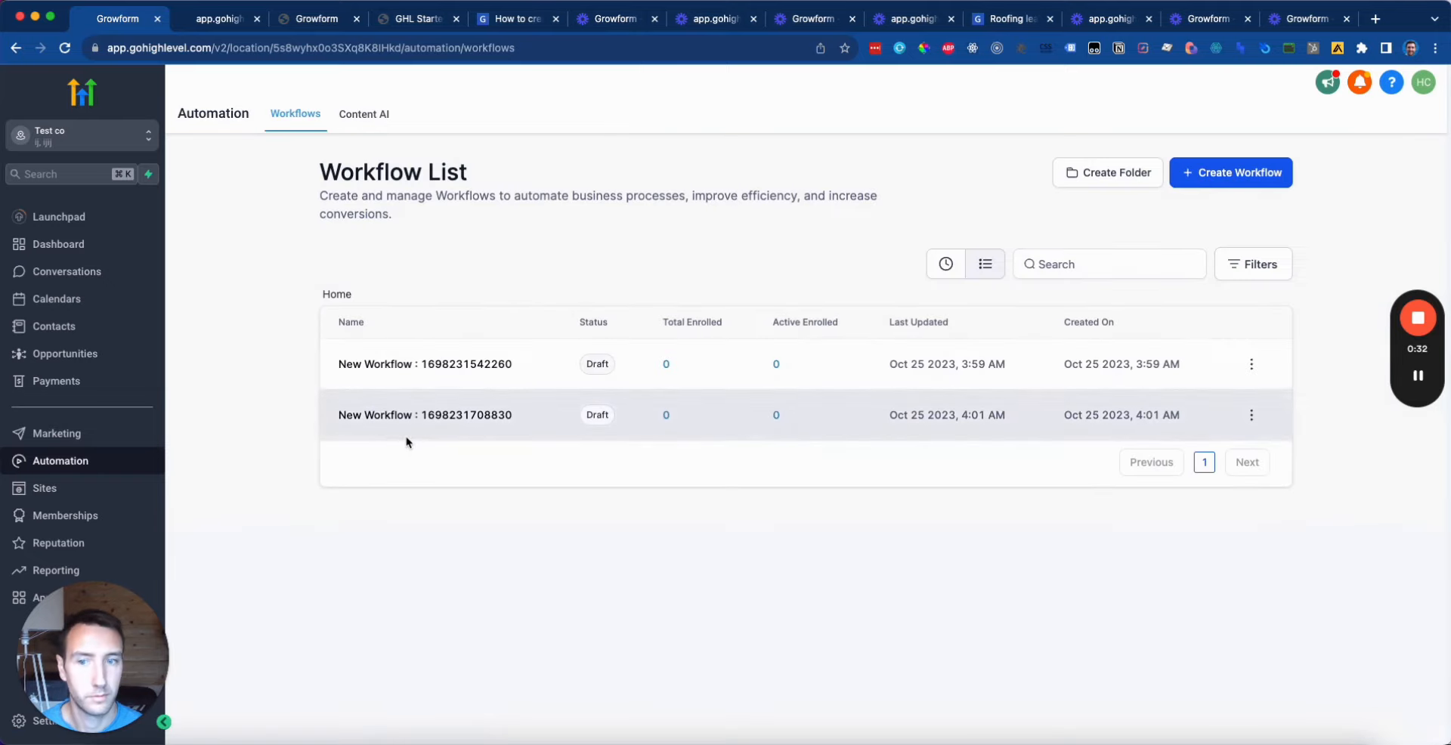
pyautogui.click(1246, 183)
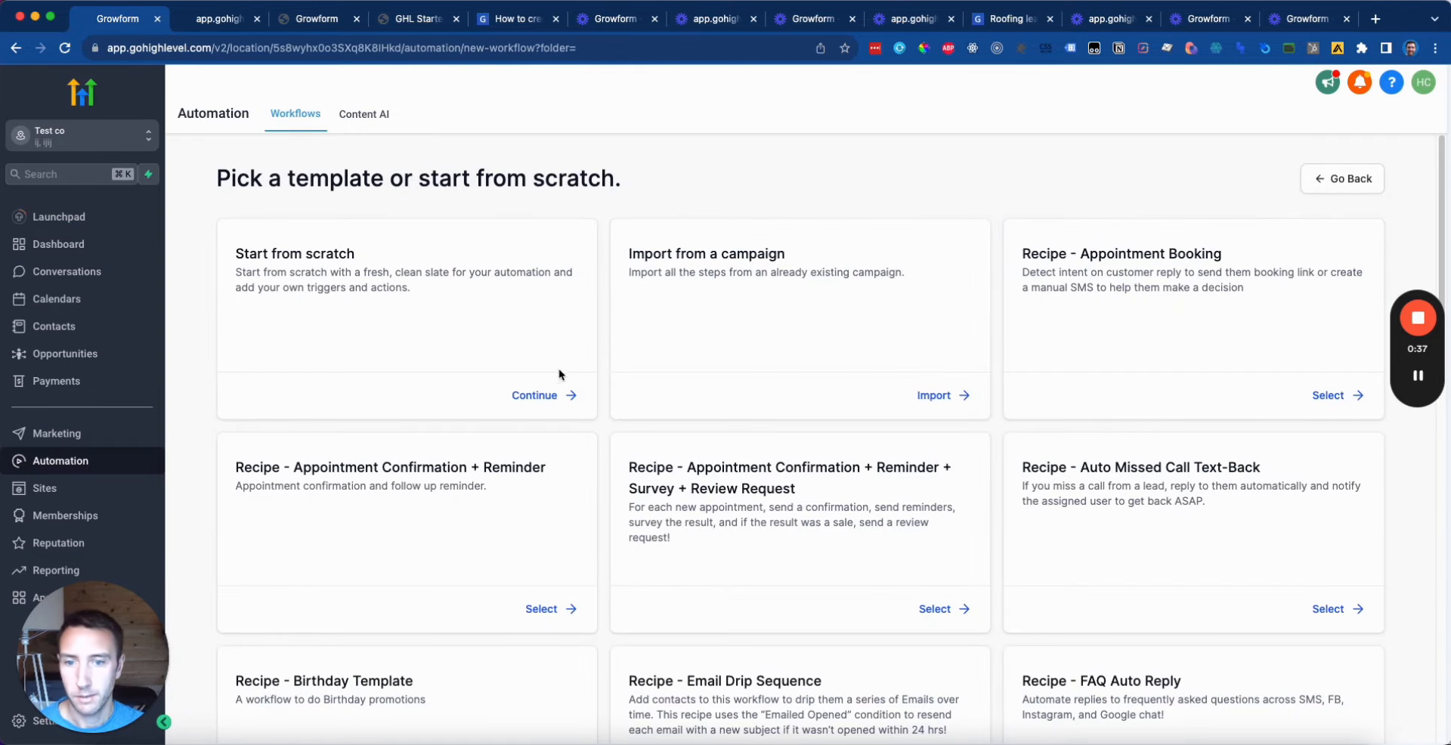
pyautogui.click(543, 395)
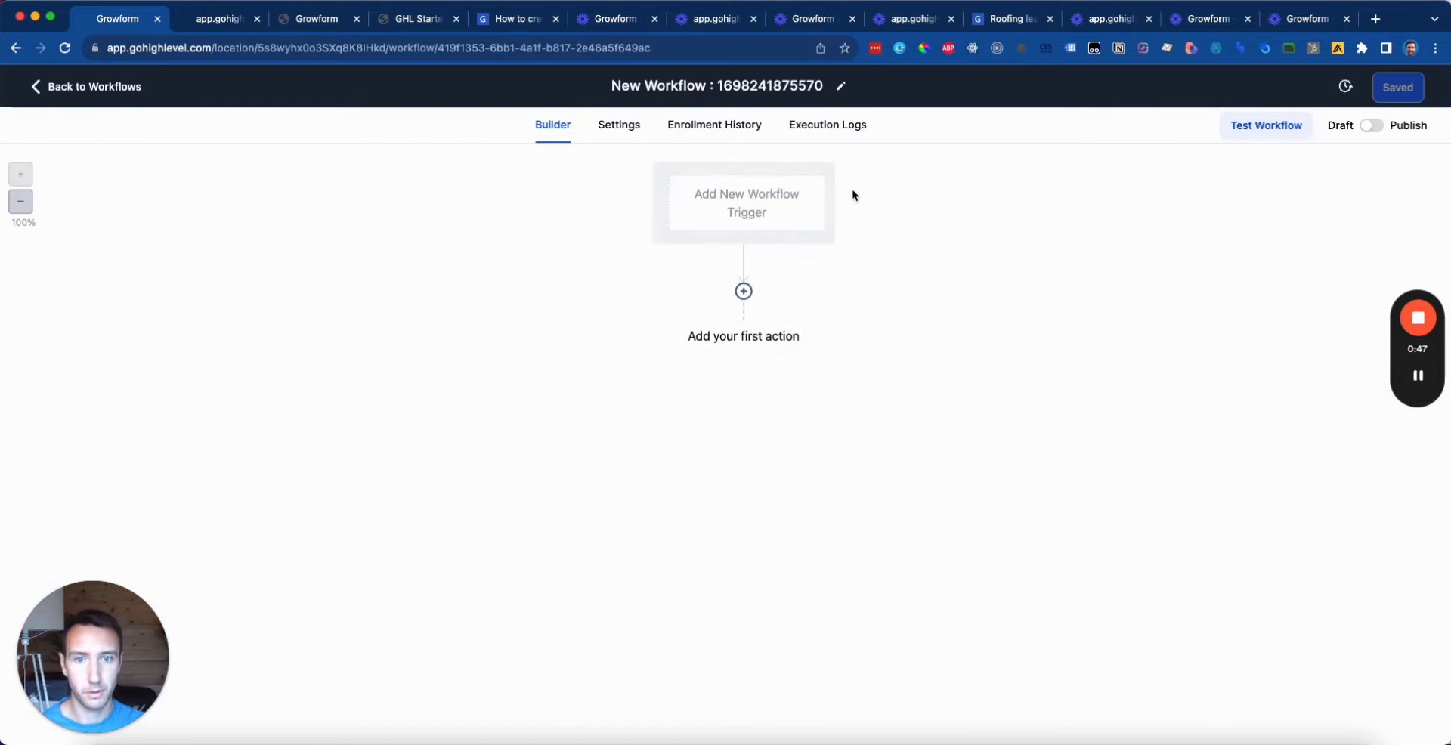
# Step: Add an Inbound Webhook trigger to the new workflow
pyautogui.click(775, 203)
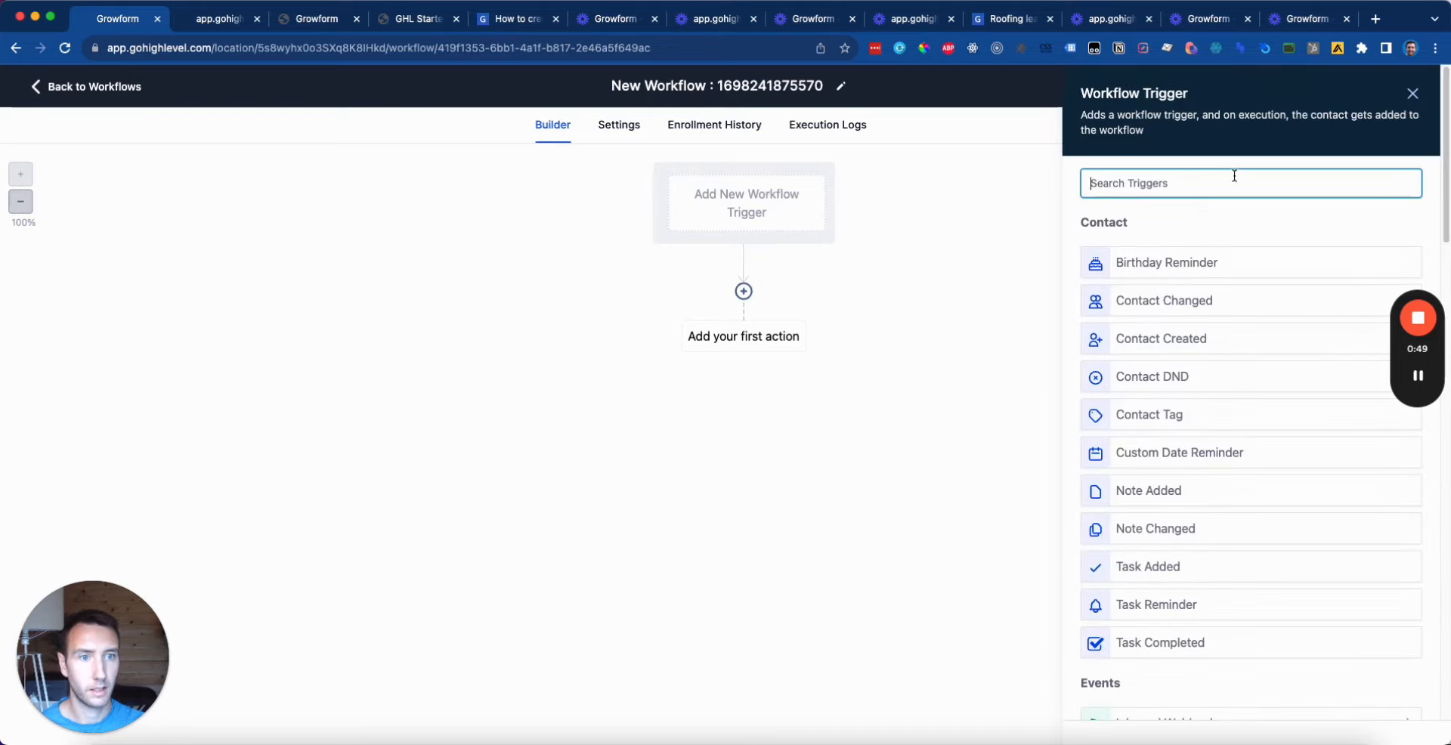
pyautogui.write('webh')
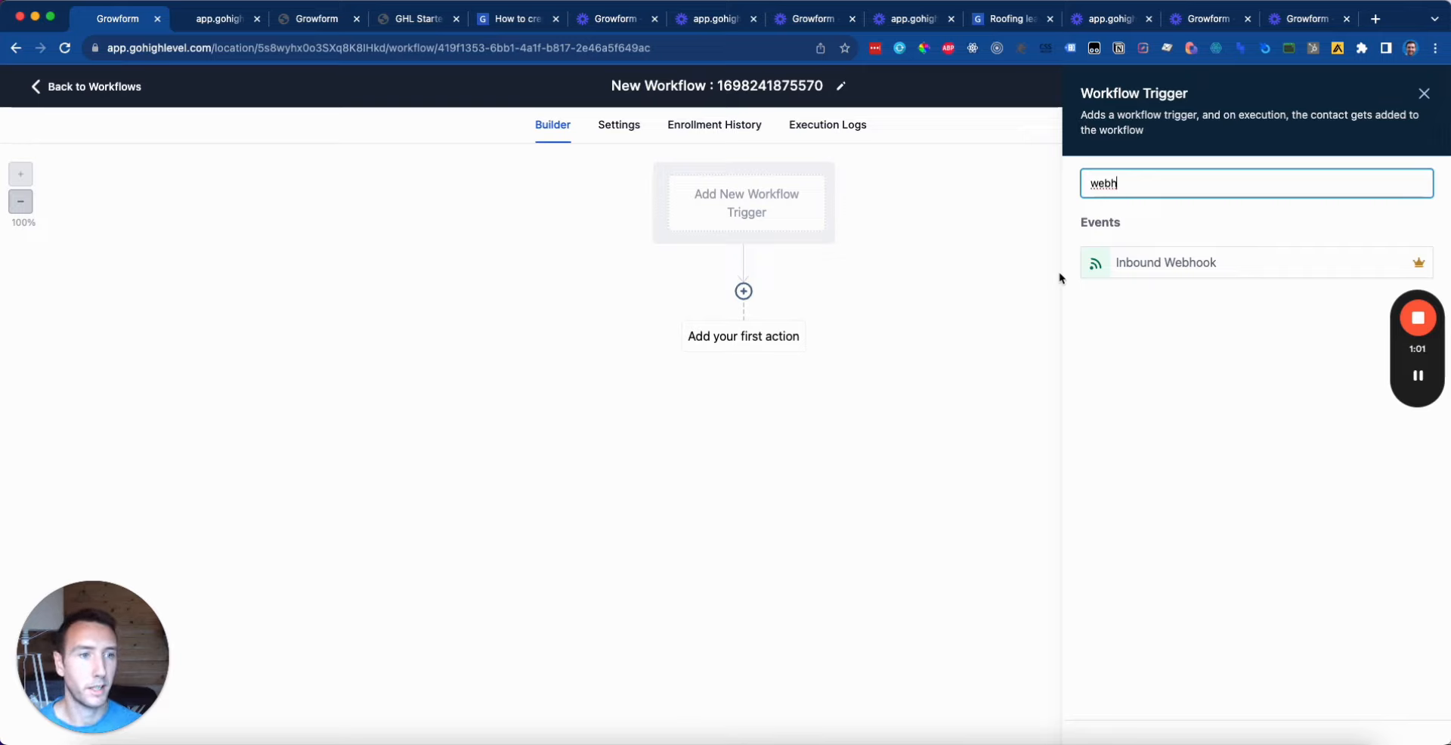
pyautogui.click(1172, 262)
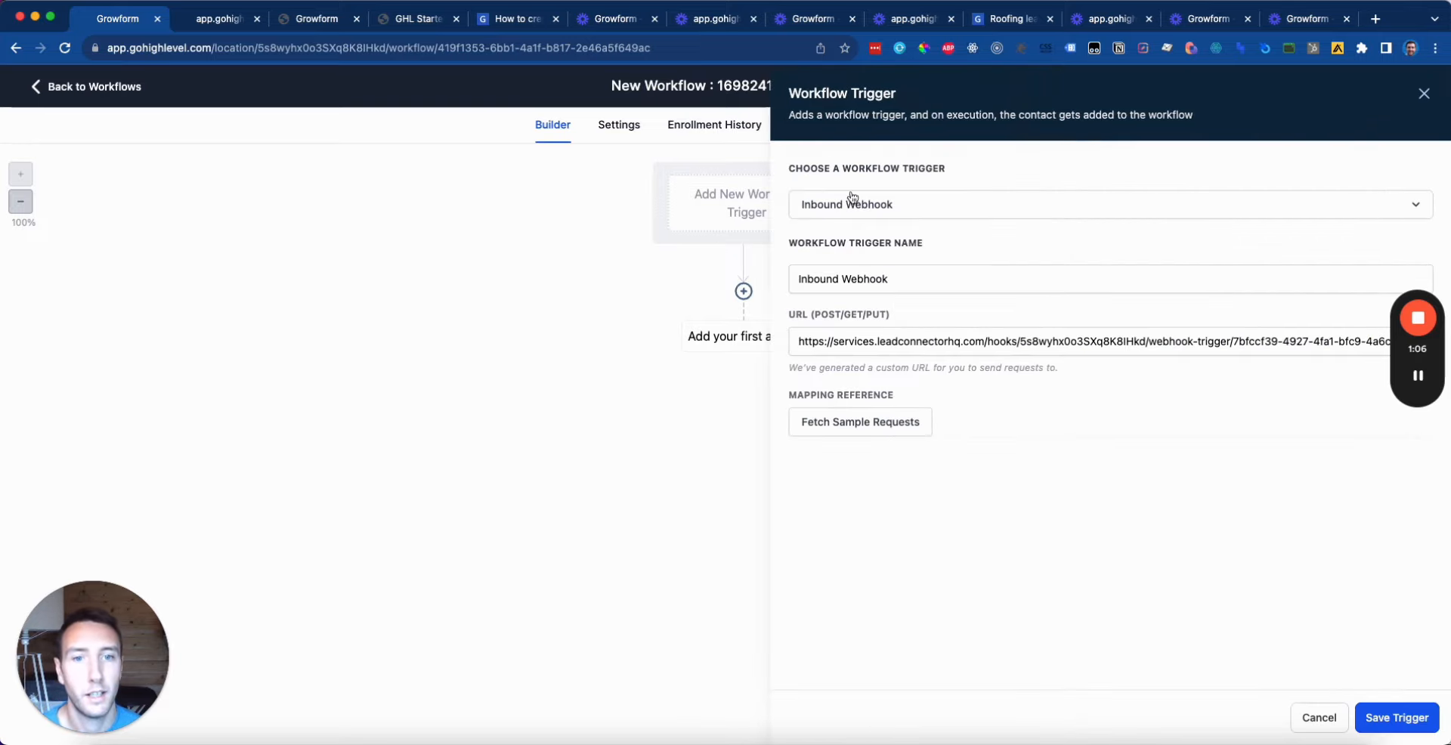
# Step: Rename the trigger 'Inbound Webhook From Growform' and copy its generated webhook URL
pyautogui.click(939, 285)
pyautogui.moveTo(906, 284); pyautogui.dragTo(725, 286)
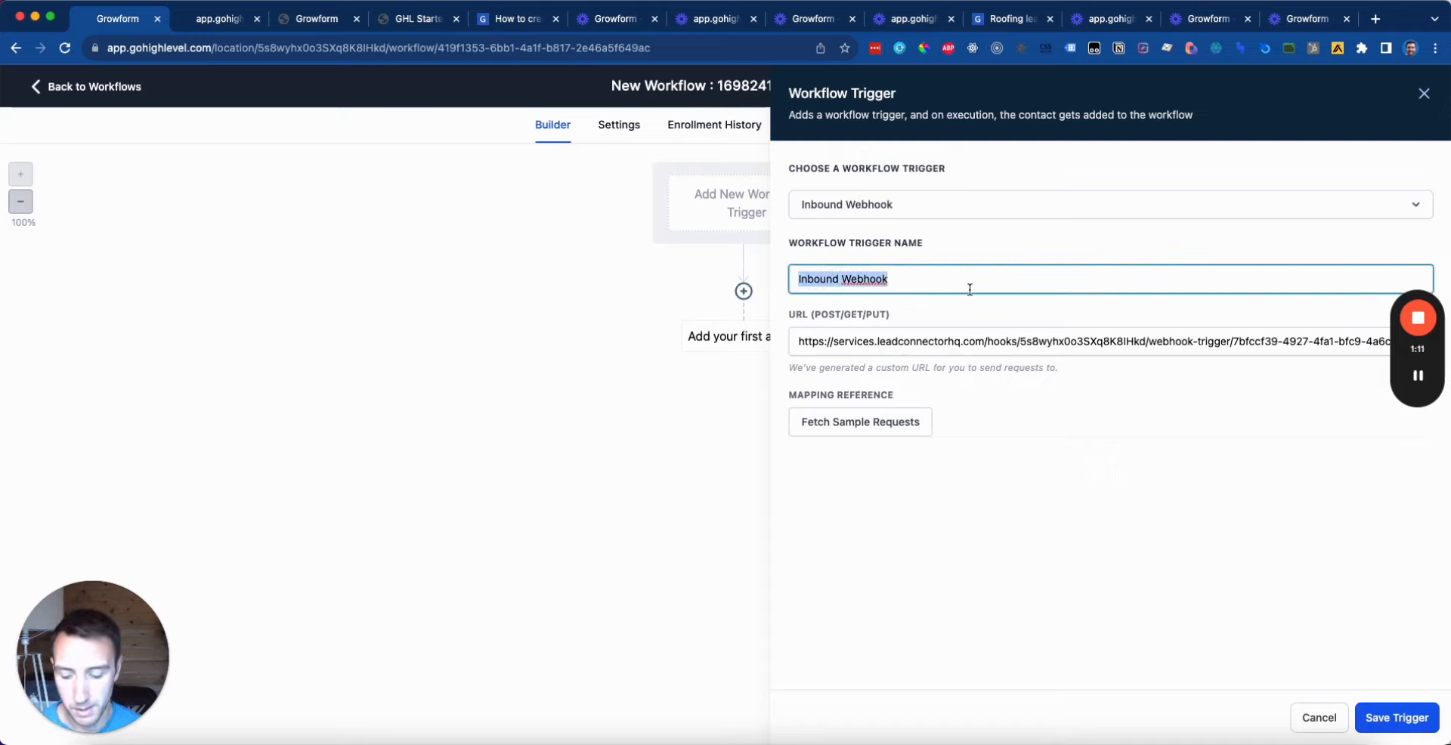
pyautogui.press('Right')
pyautogui.write('From')
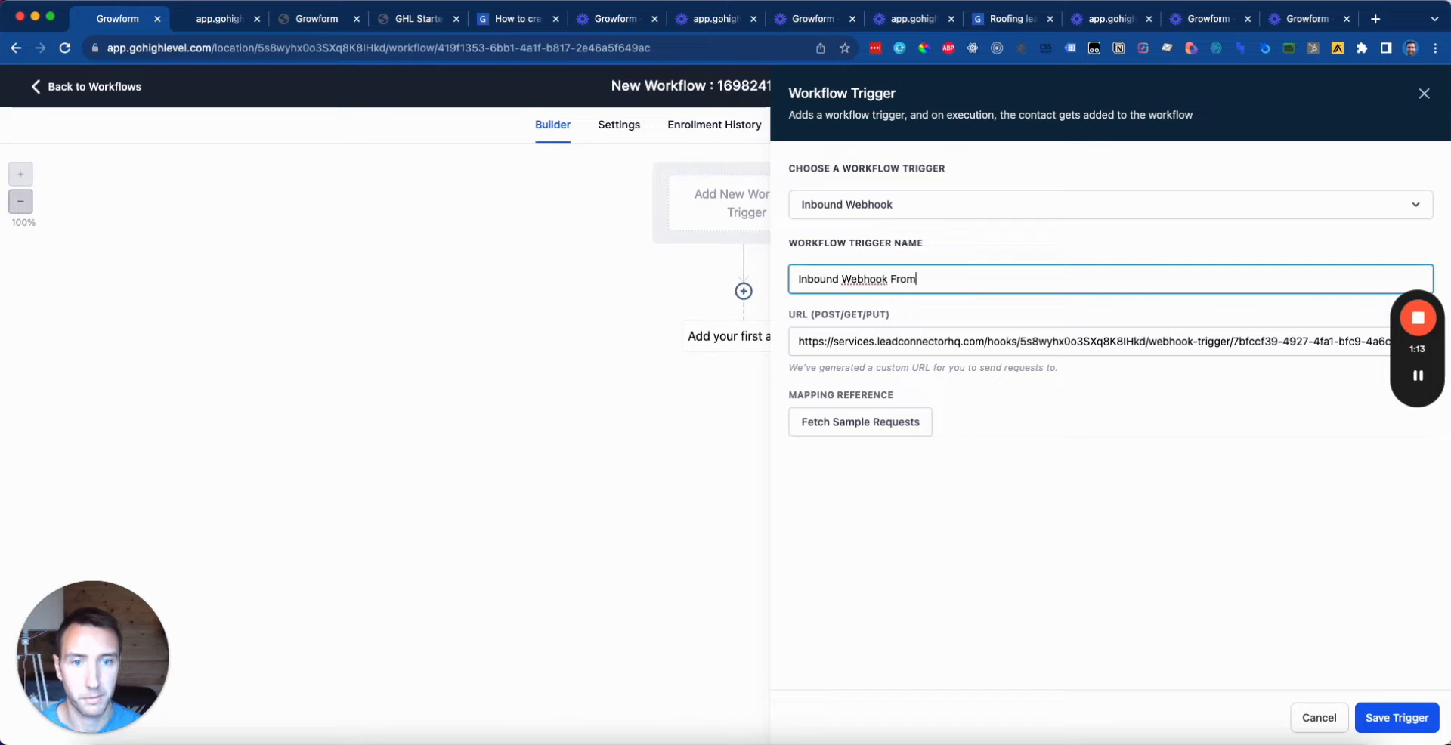
pyautogui.write(' Growform')
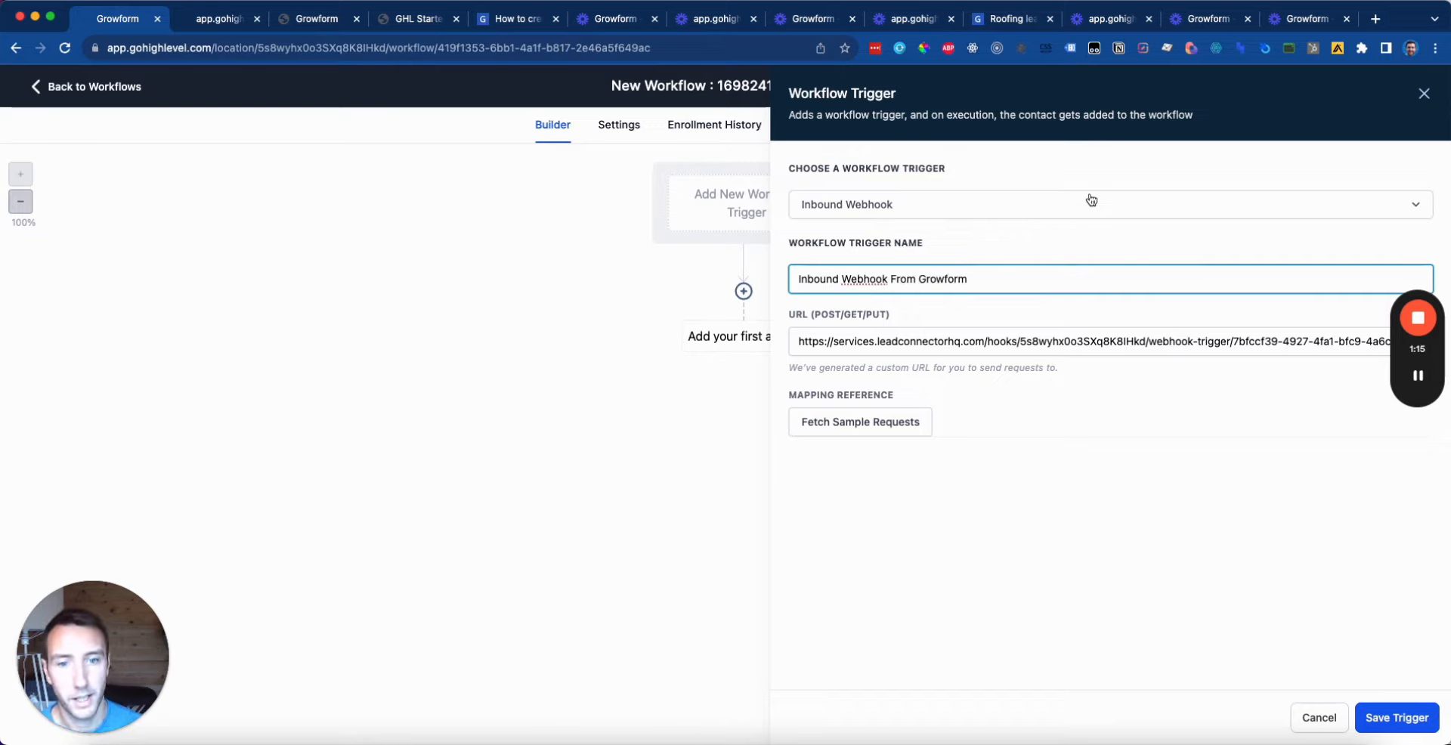
pyautogui.tripleClick(966, 342)
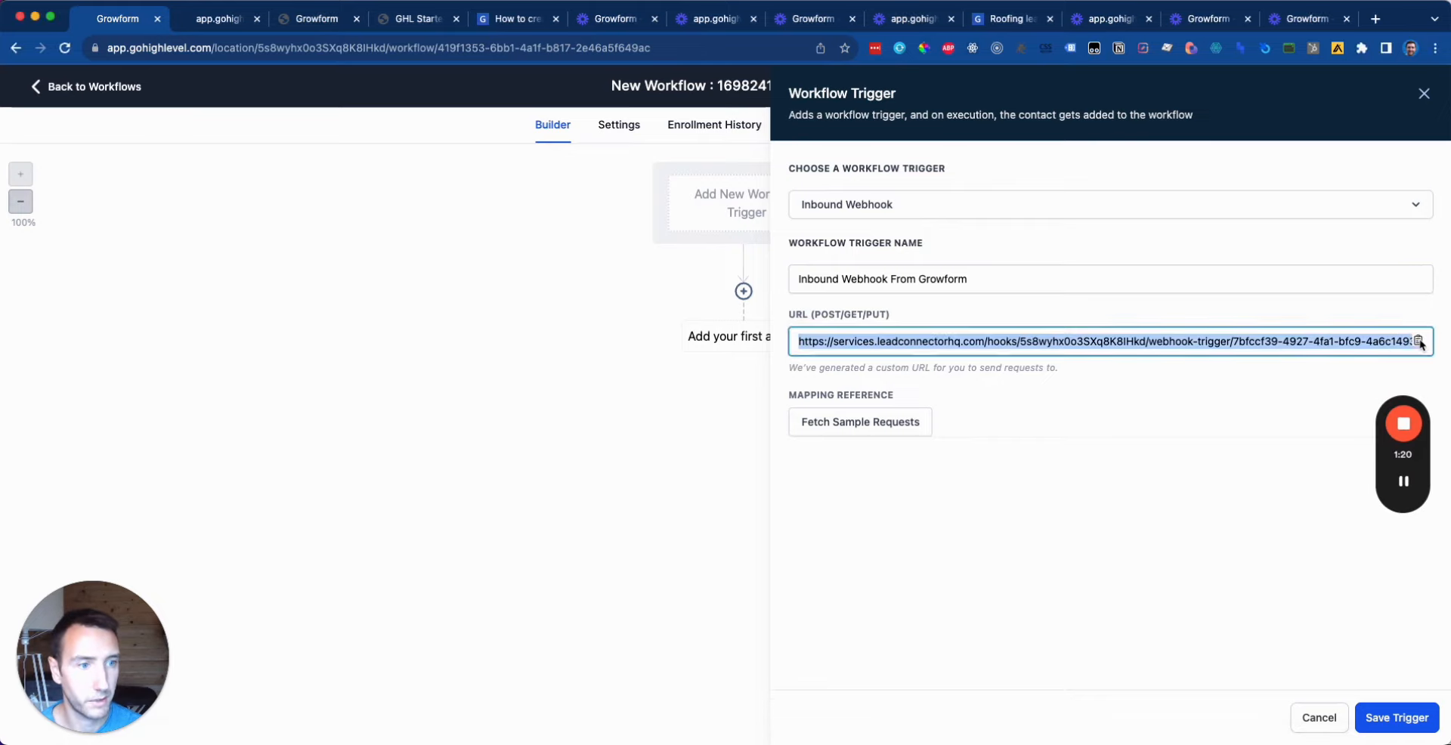
pyautogui.click(1419, 341)
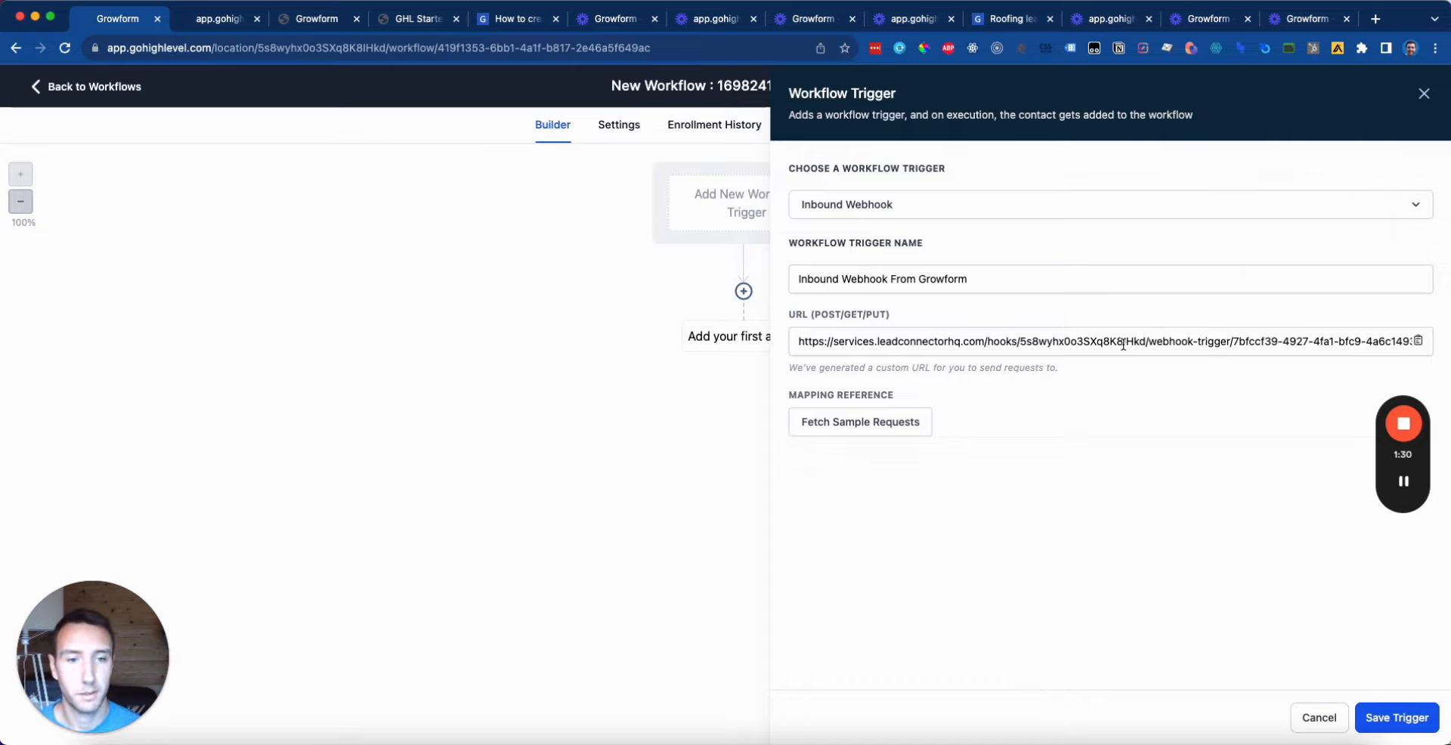
# Step: Add a Webhook integration to the GHL Starter Form using the GoHighLevel URL as Endpoint URL, and save it
pyautogui.click(318, 24)
pyautogui.click(331, 91)
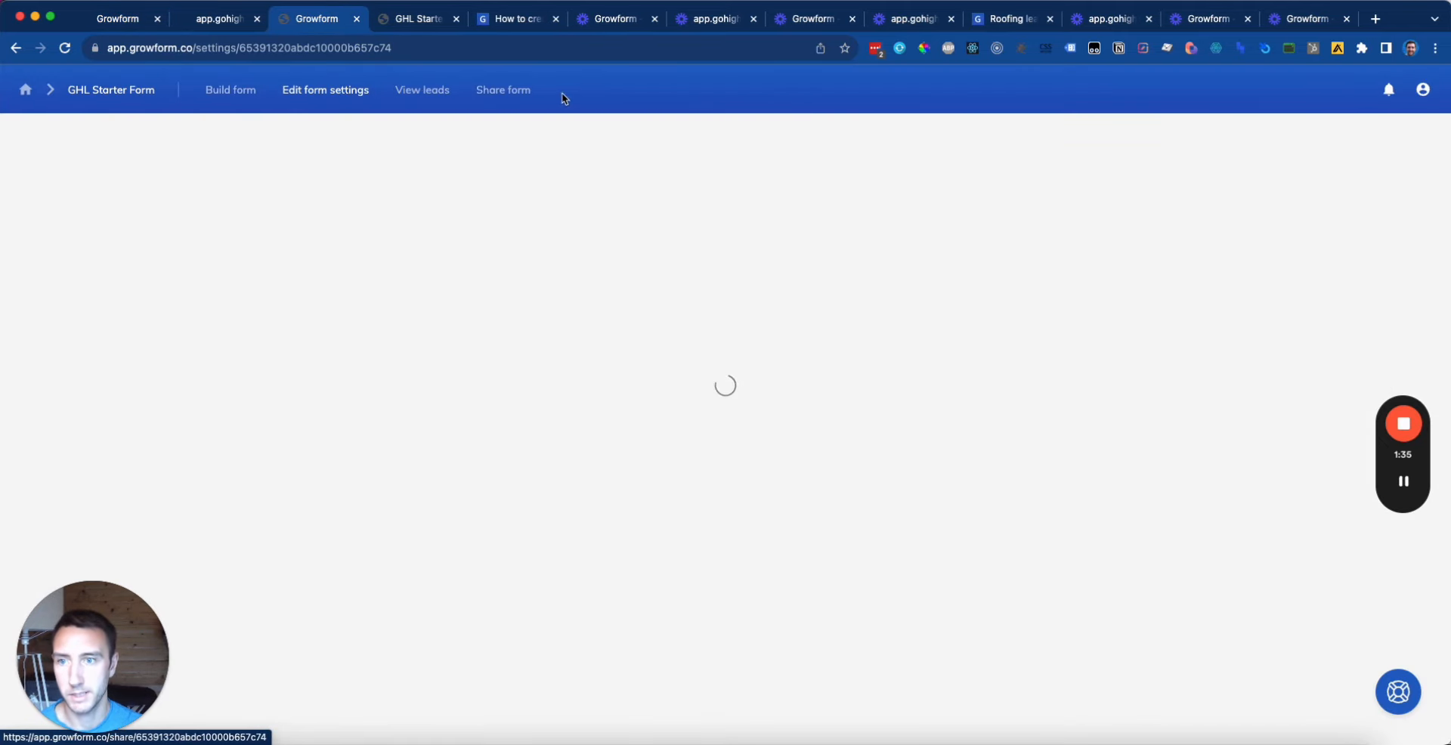
pyautogui.click(253, 251)
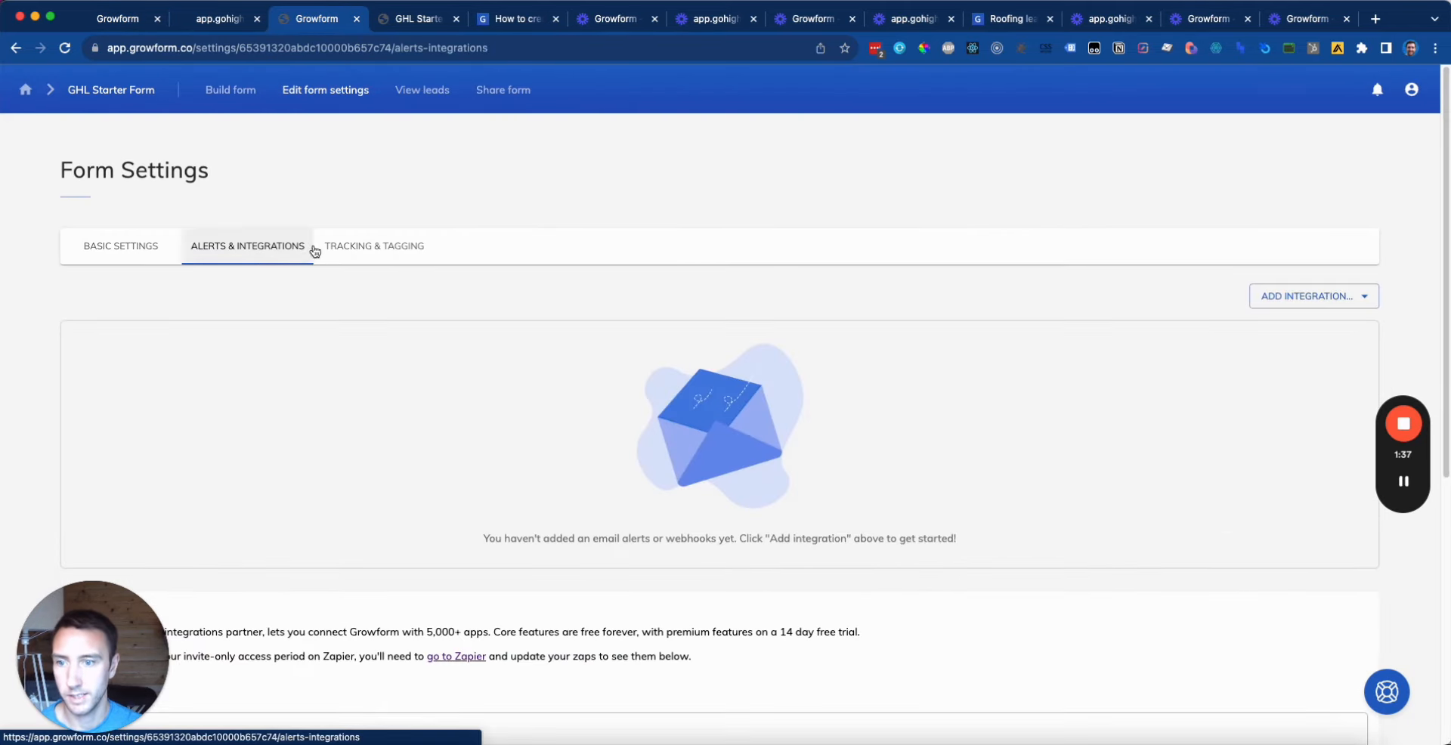
pyautogui.click(1313, 297)
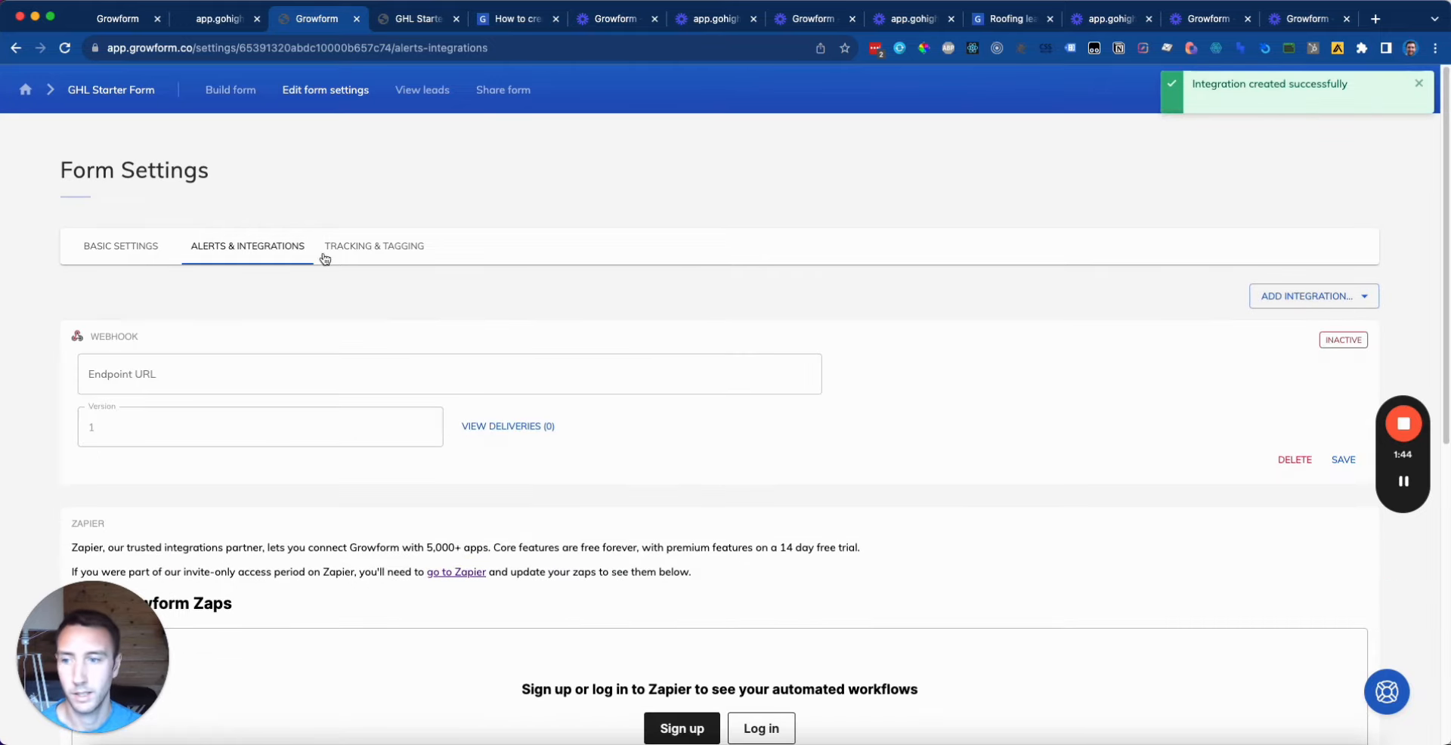
pyautogui.click(219, 371)
pyautogui.press('super+v')
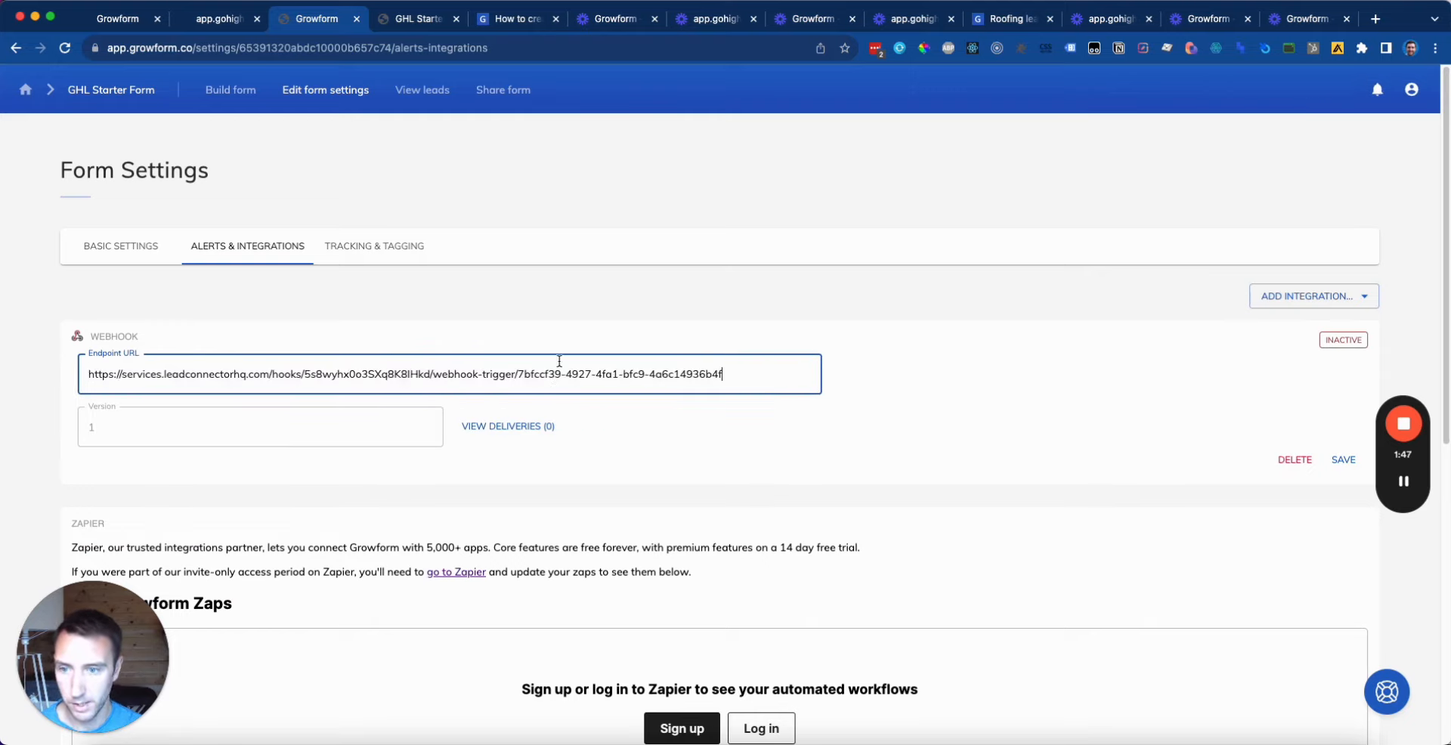
pyautogui.click(1343, 460)
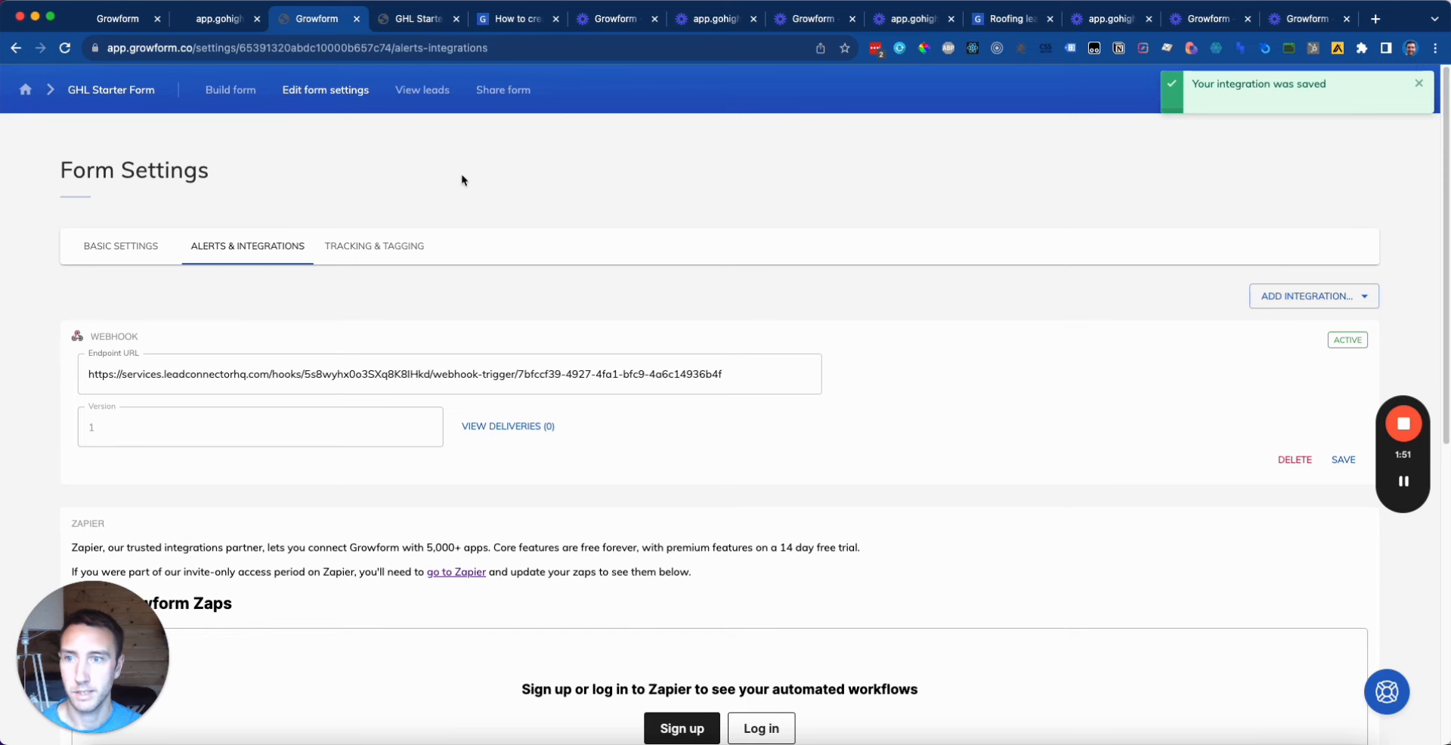
pyautogui.click(245, 90)
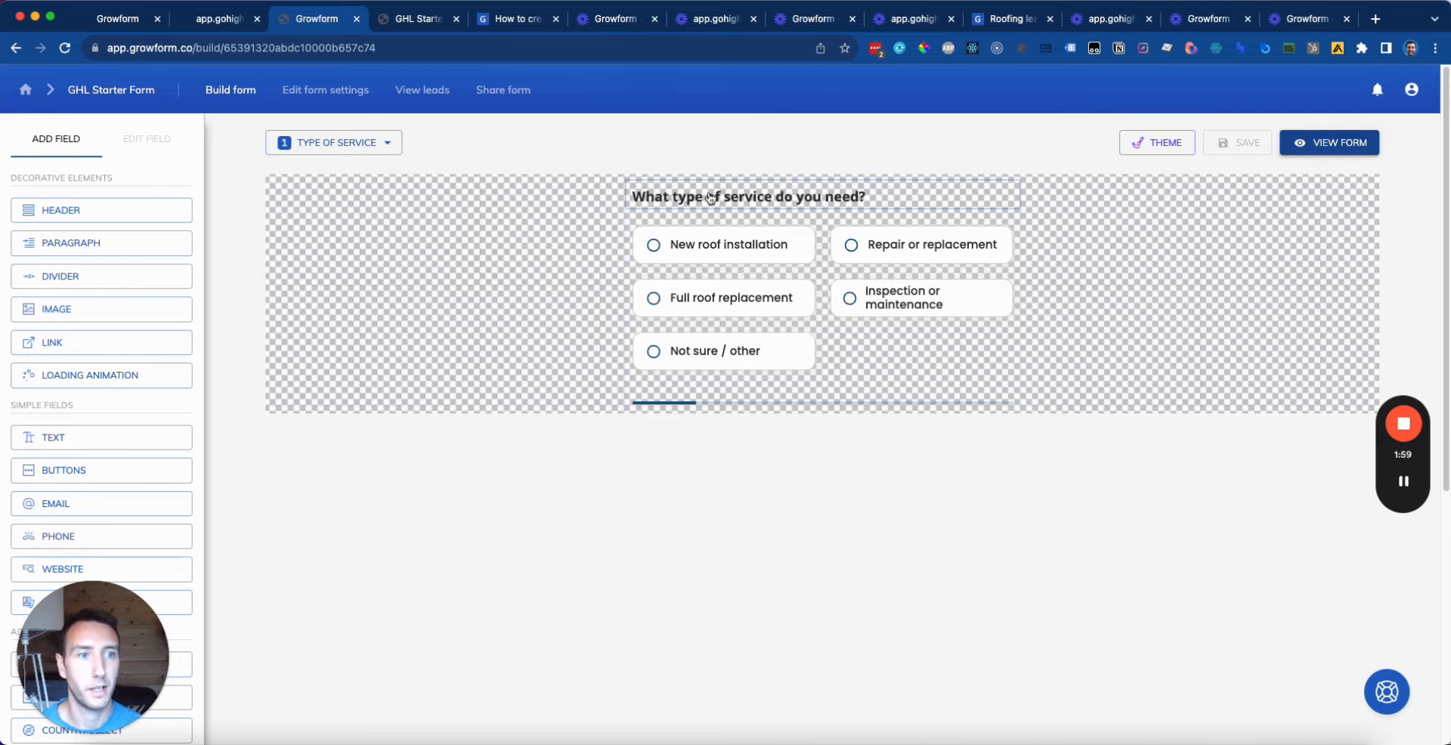
# Step: In the live form, choose New roof installation, Tiles material and a suggested Ilford address
pyautogui.click(1344, 143)
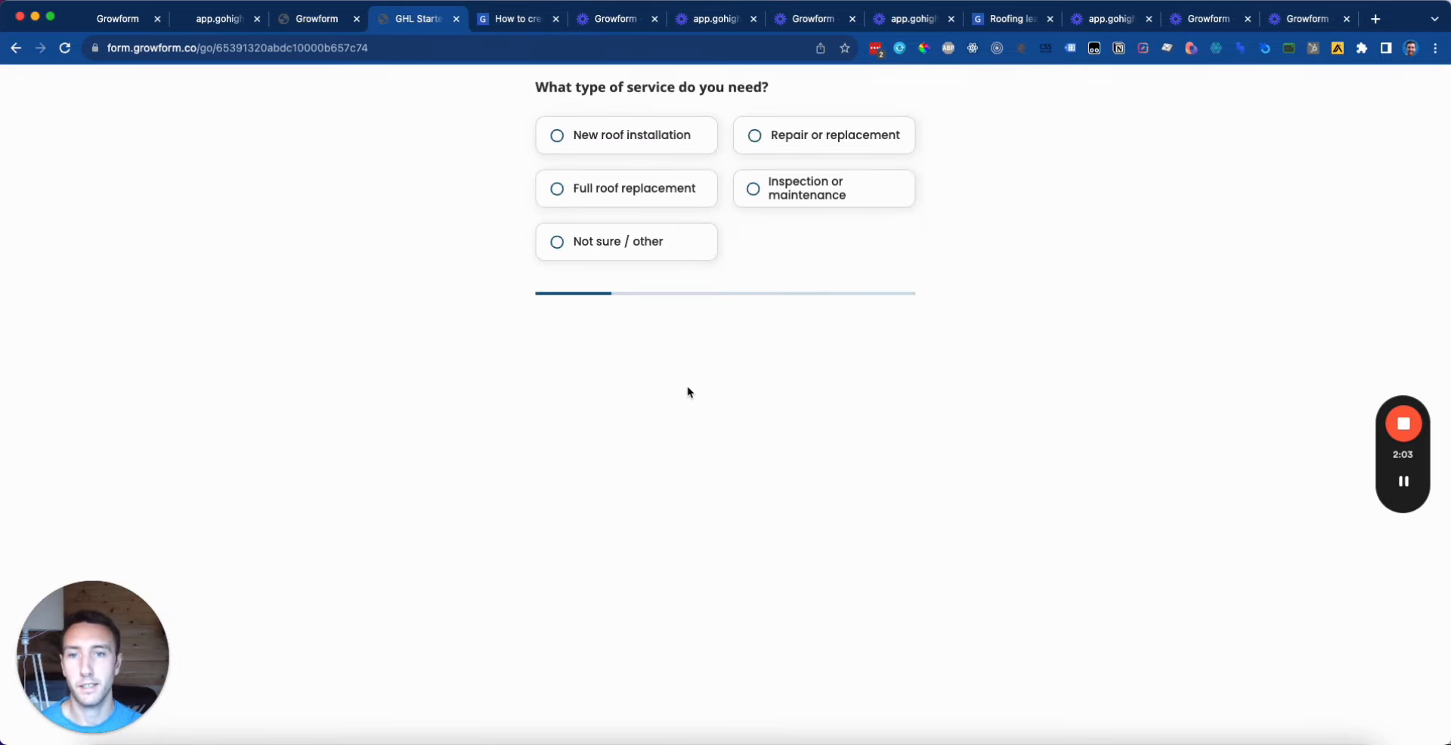
pyautogui.click(639, 136)
pyautogui.click(823, 143)
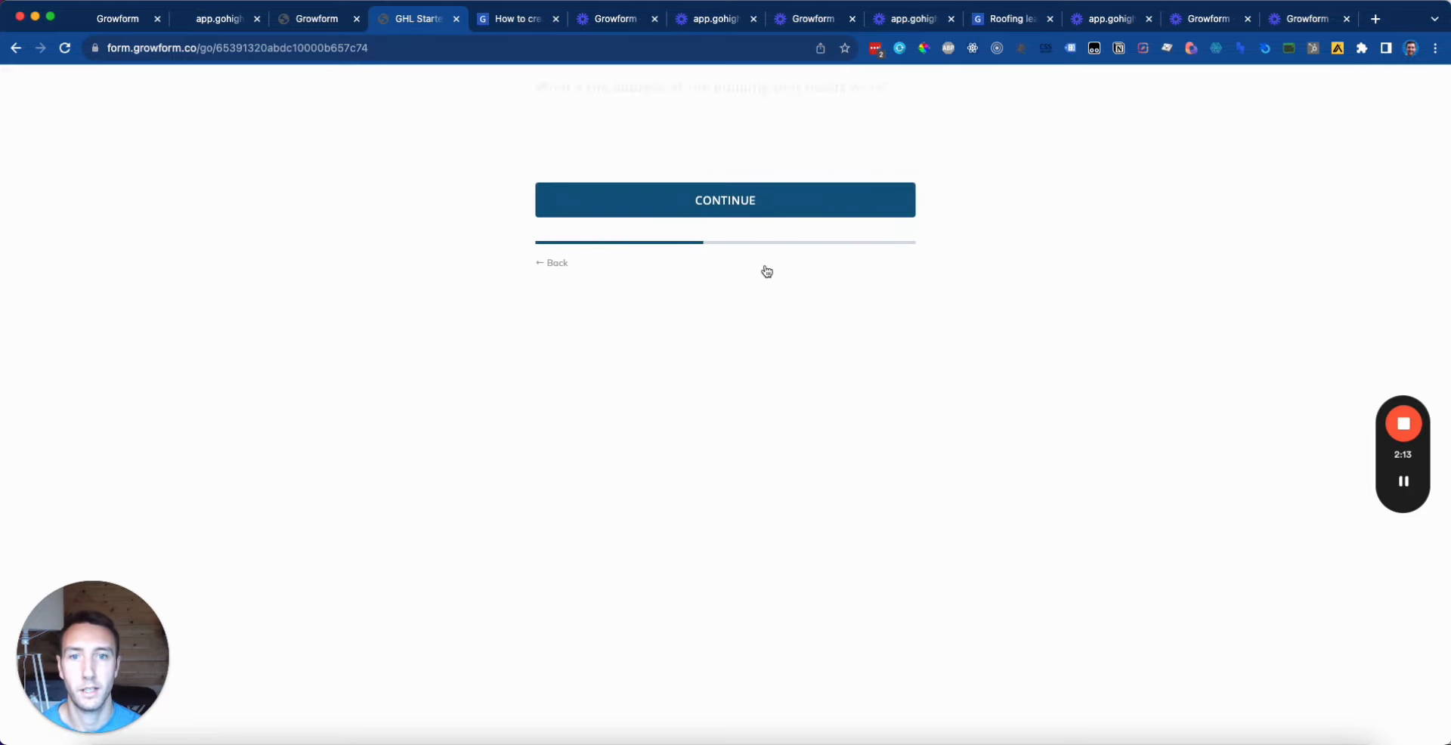
pyautogui.write('88')
pyautogui.click(678, 198)
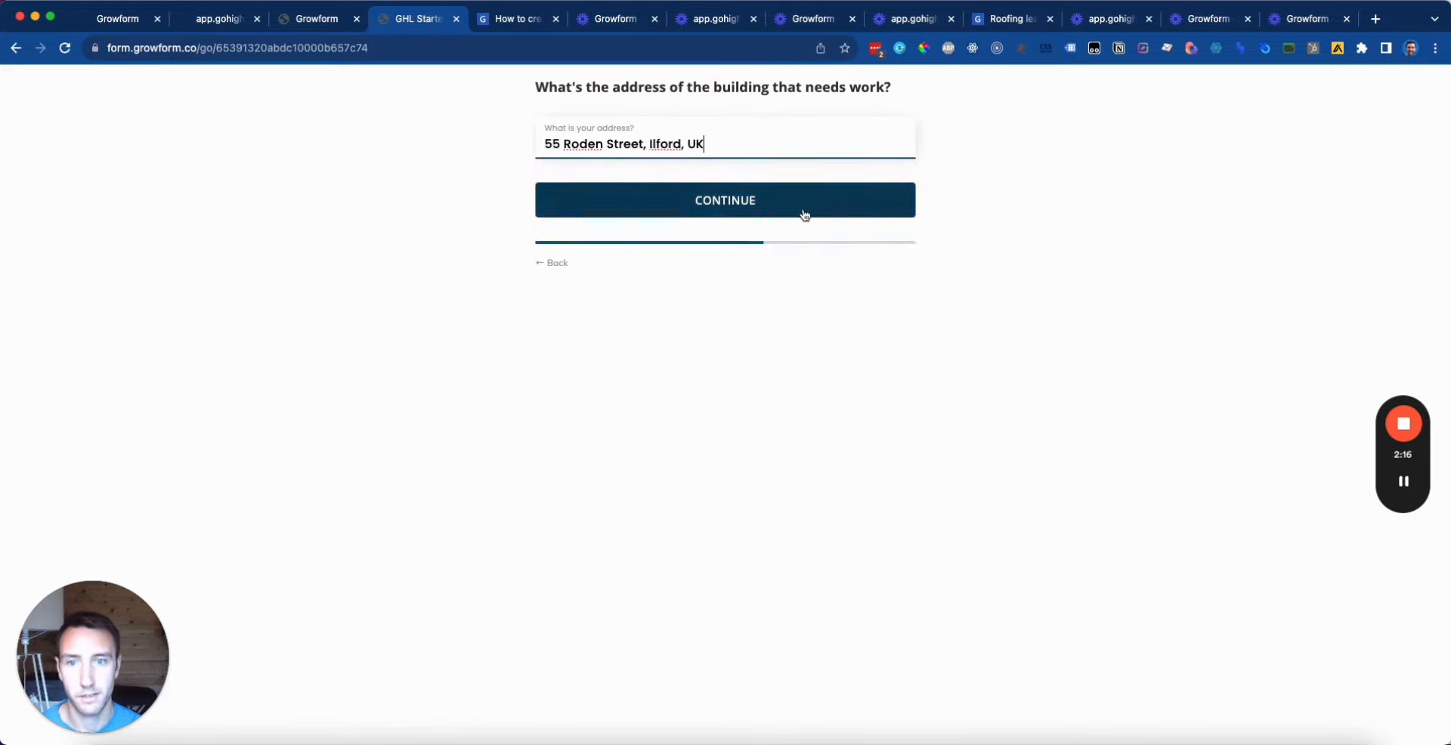
pyautogui.click(803, 213)
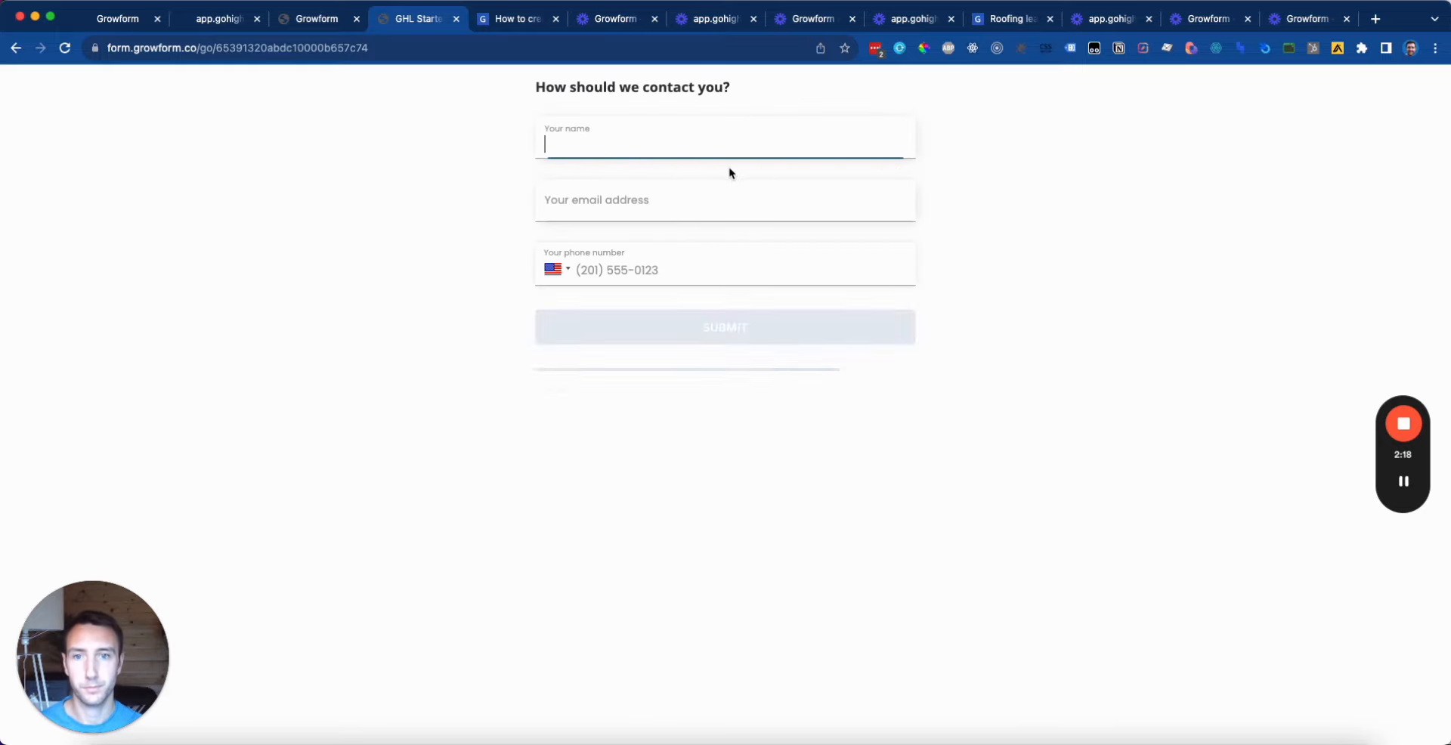
# Step: Fill in a test name, email and phone number and submit the quote
pyautogui.write('sdjf')
pyautogui.hotkey('alt', 'BackSpace')
pyautogui.write('Name Name')
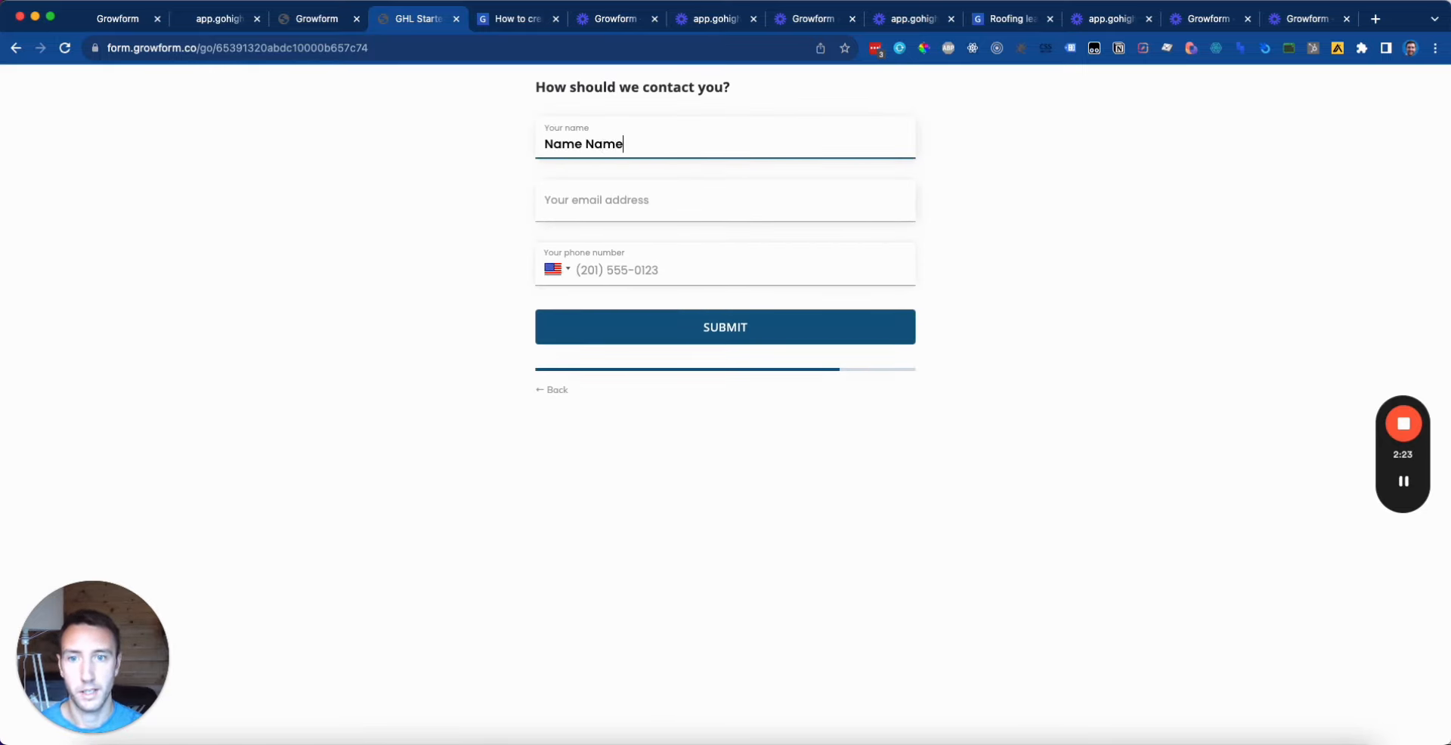
pyautogui.press('Tab')
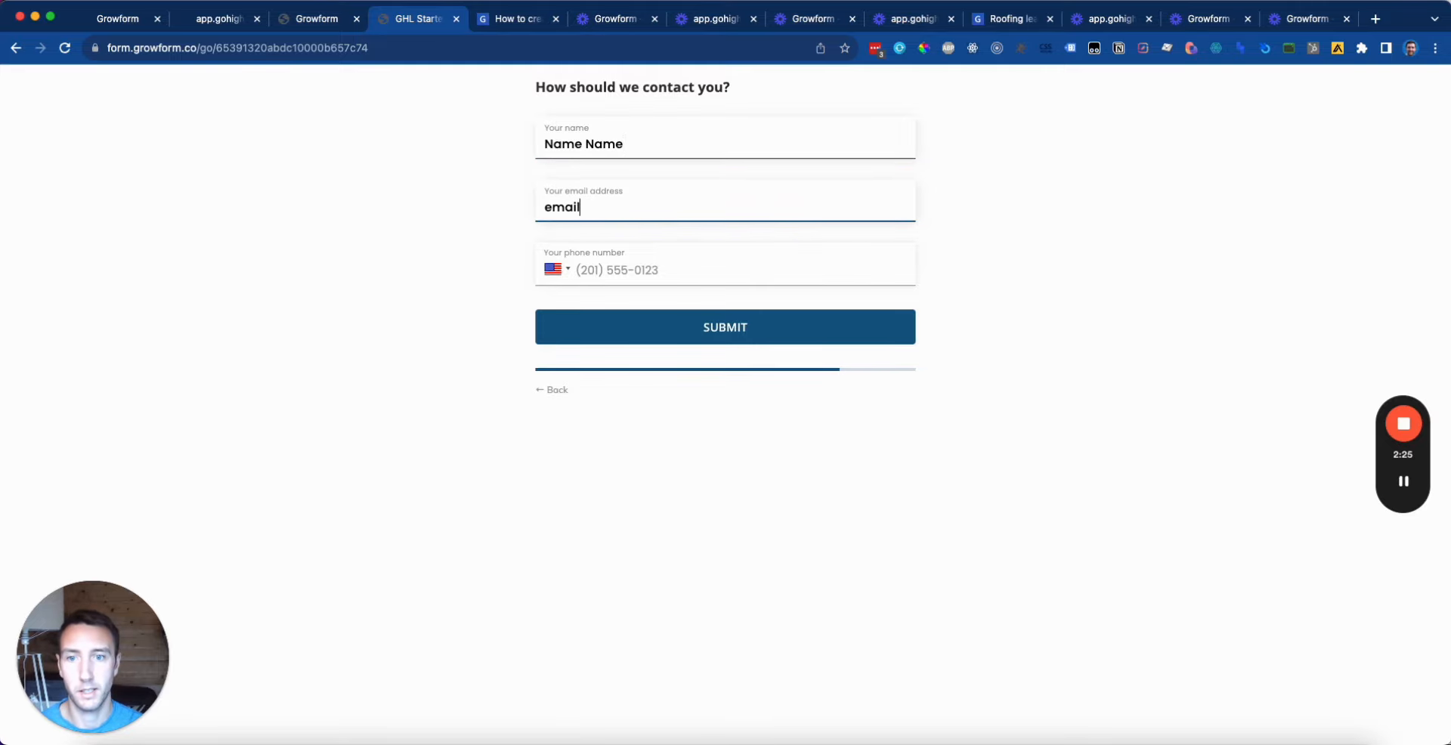
pyautogui.write('email@email.com')
pyautogui.press('Tab')
pyautogui.write('2')
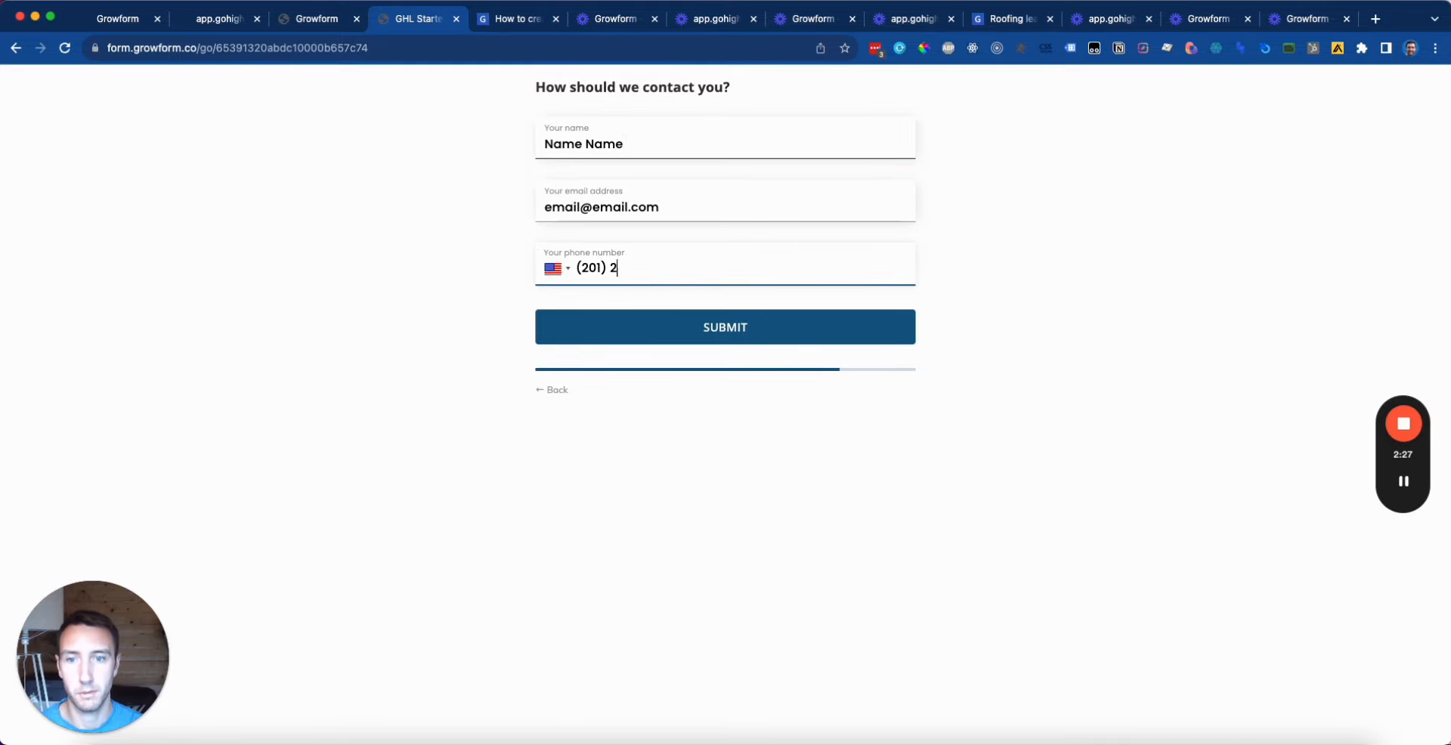
pyautogui.write('01222111')
pyautogui.click(778, 325)
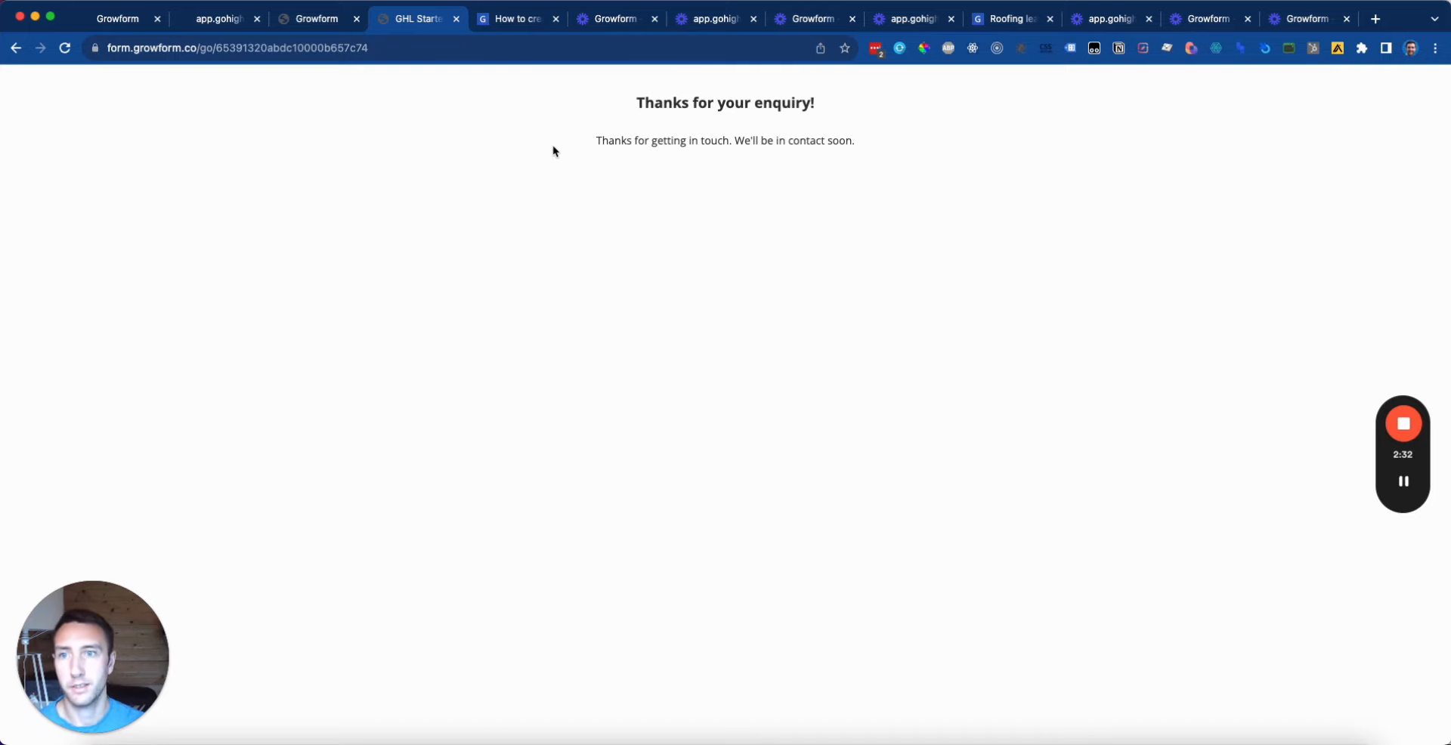
# Step: Check the new submission in the form's View leads, then return to the GoHighLevel trigger
pyautogui.click(334, 27)
pyautogui.click(443, 89)
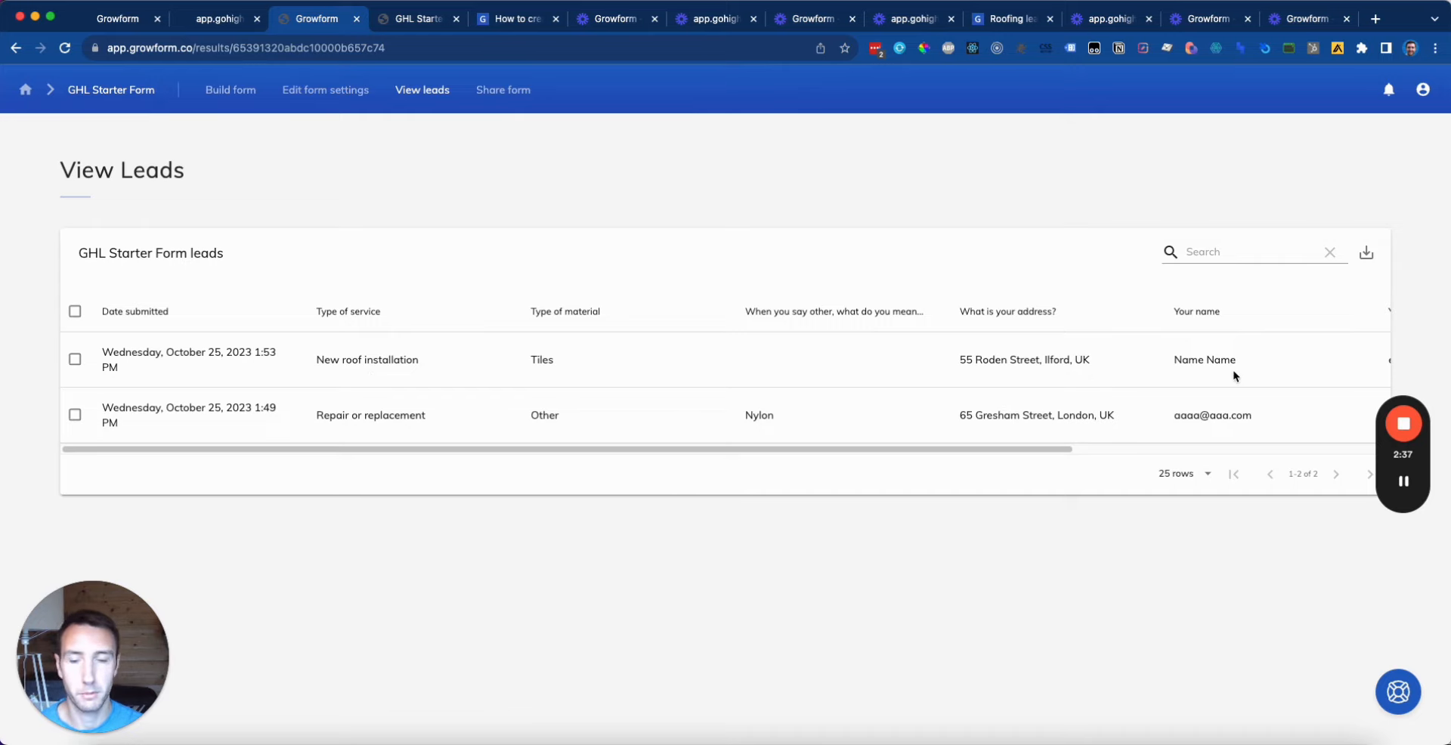
pyautogui.click(126, 29)
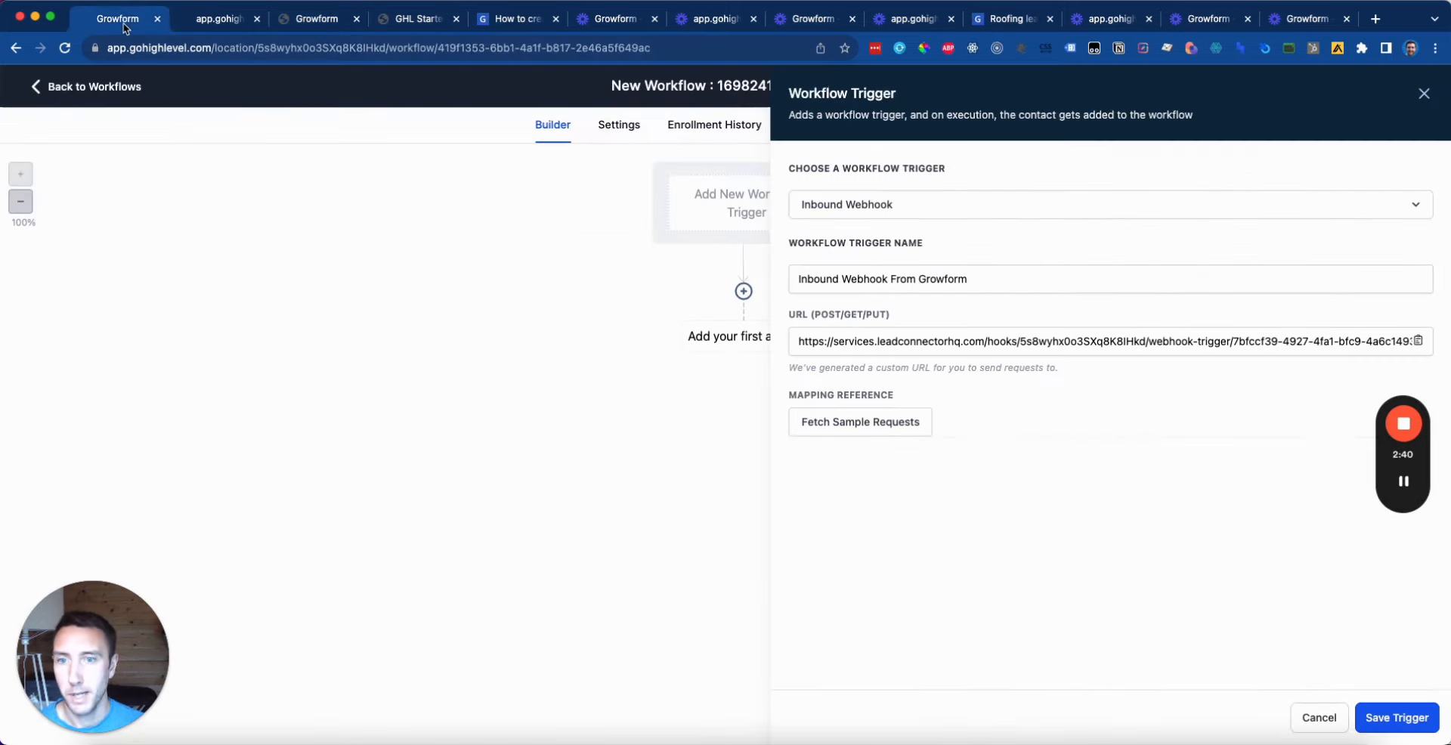
# Step: Fetch sample requests and pick the 2023-10-25 request as the Mapping Reference
pyautogui.click(881, 436)
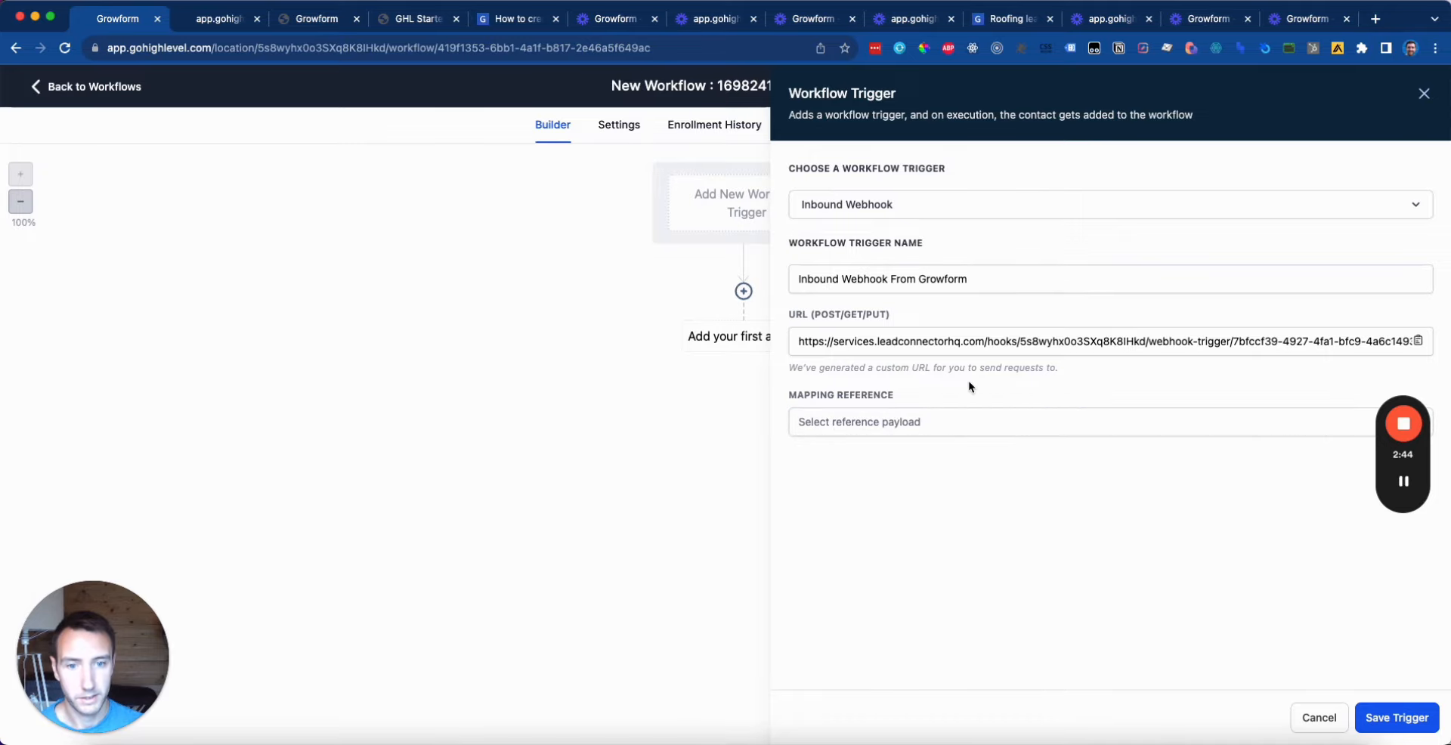
pyautogui.click(937, 421)
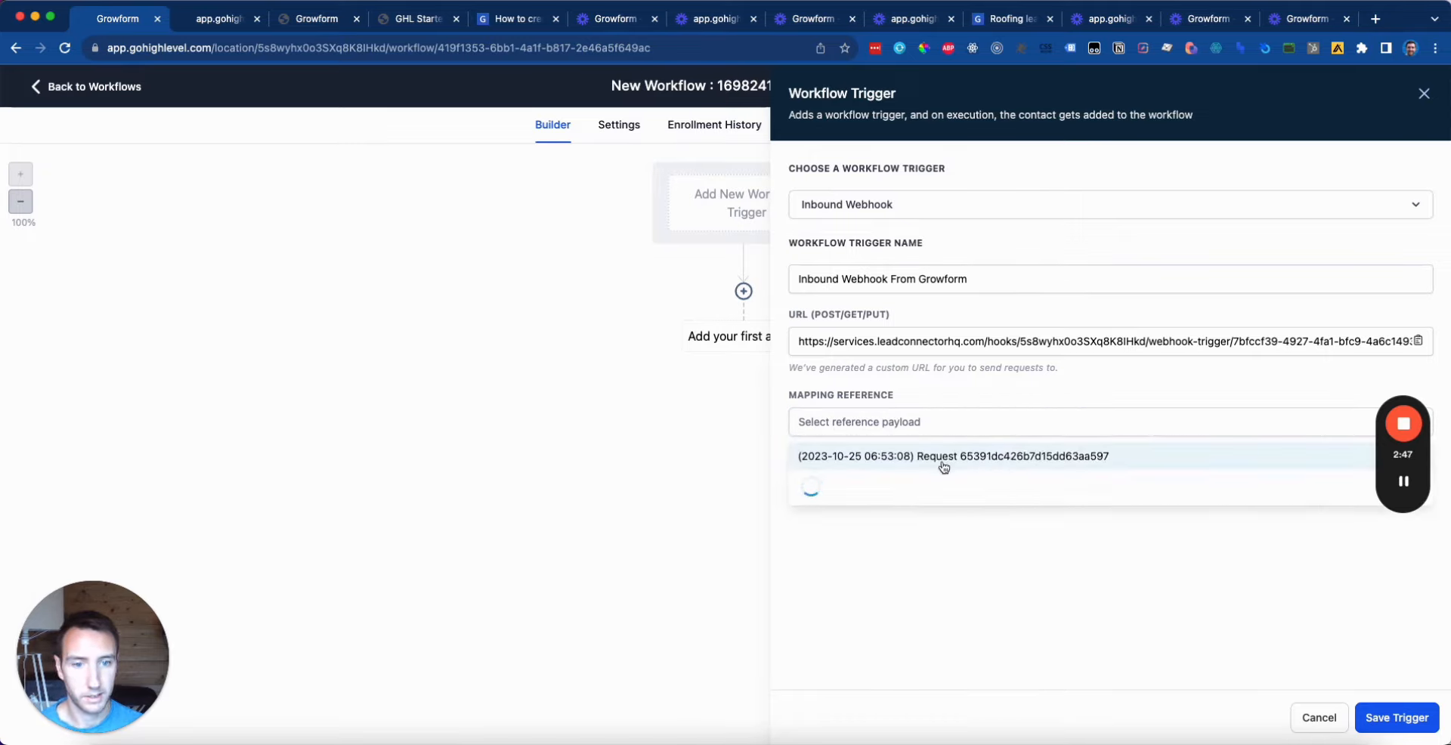
pyautogui.click(1078, 457)
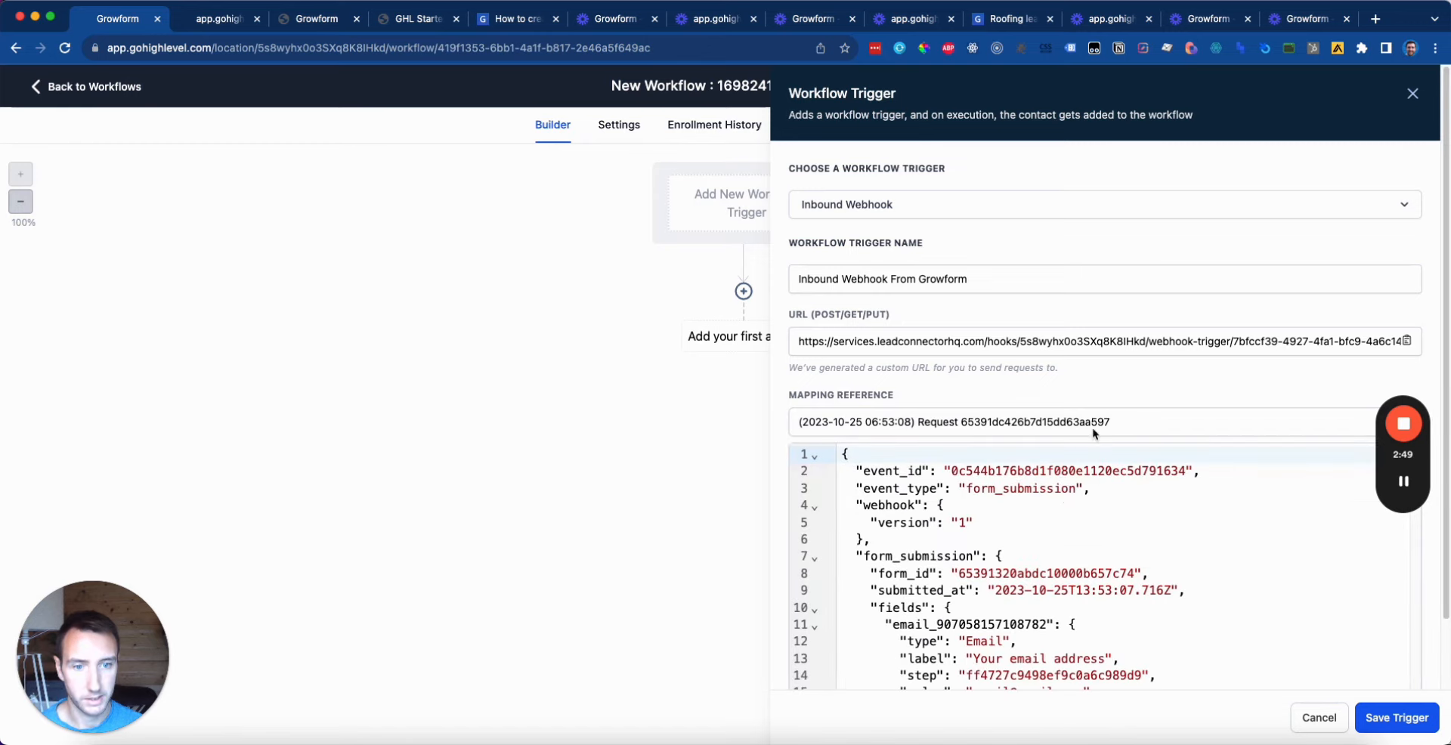
# Step: Review the request's JSON payload, highlighting the submitted name value
pyautogui.scroll(-5, 1082, 514)
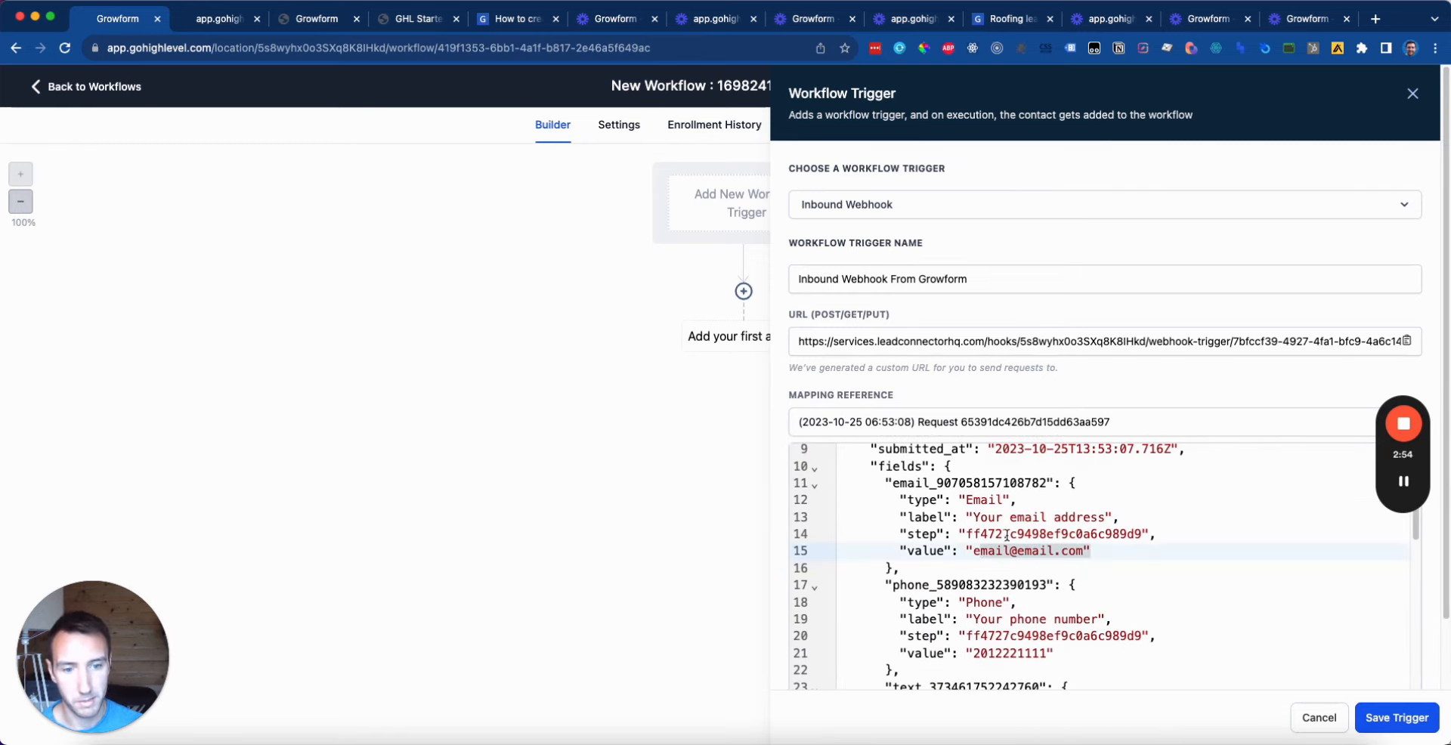
pyautogui.scroll(-4, 1011, 534)
pyautogui.scroll(-4, 1011, 533)
pyautogui.moveTo(1040, 523); pyautogui.dragTo(972, 522)
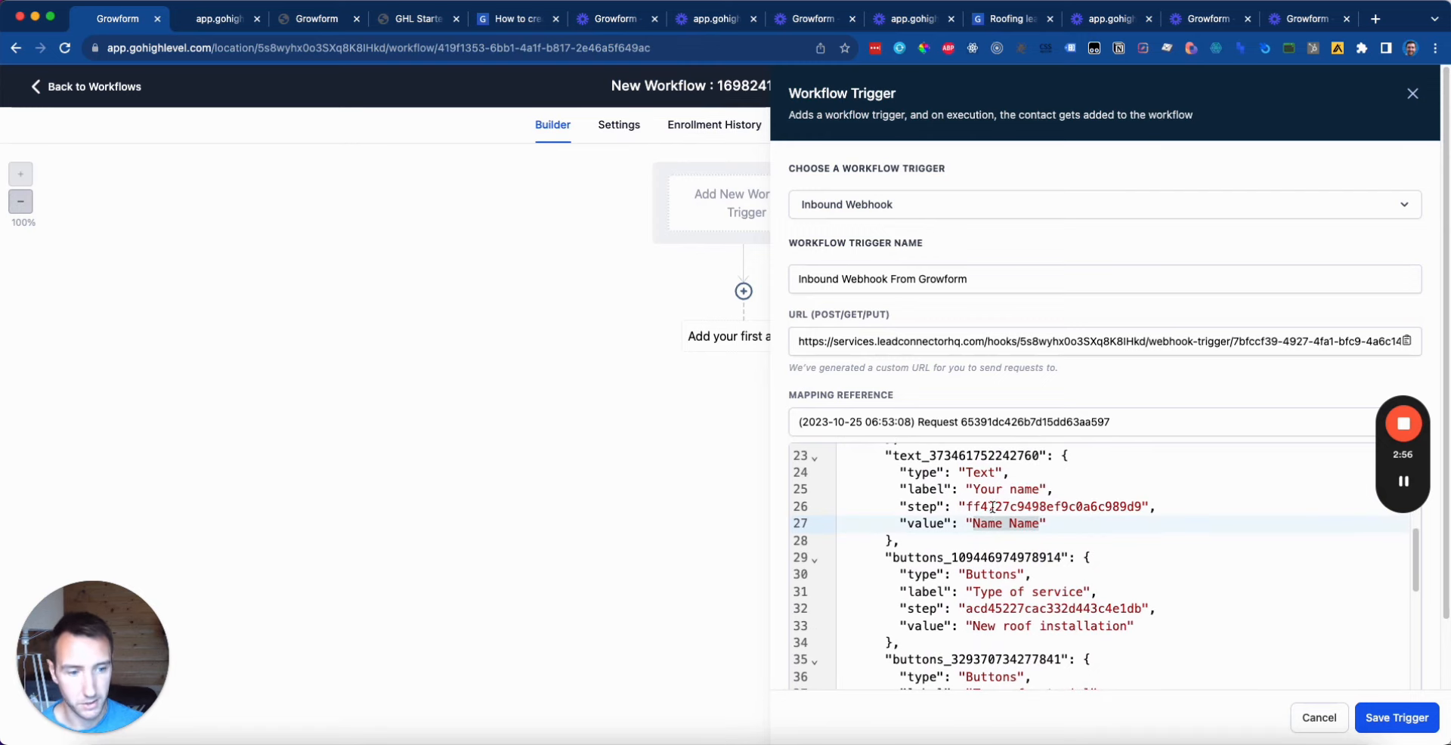
pyautogui.scroll(-3, 1164, 656)
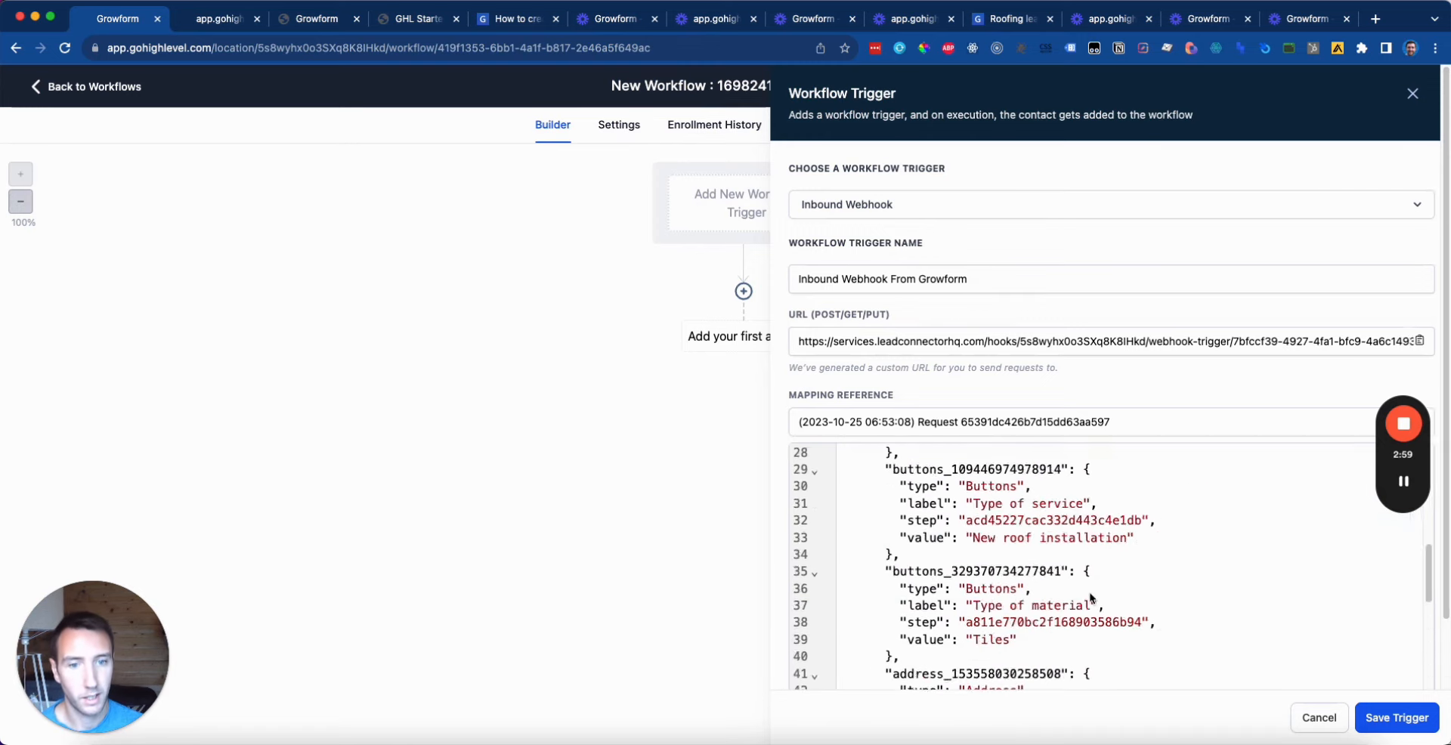
pyautogui.scroll(10, 1091, 596)
pyautogui.scroll(-15, 989, 495)
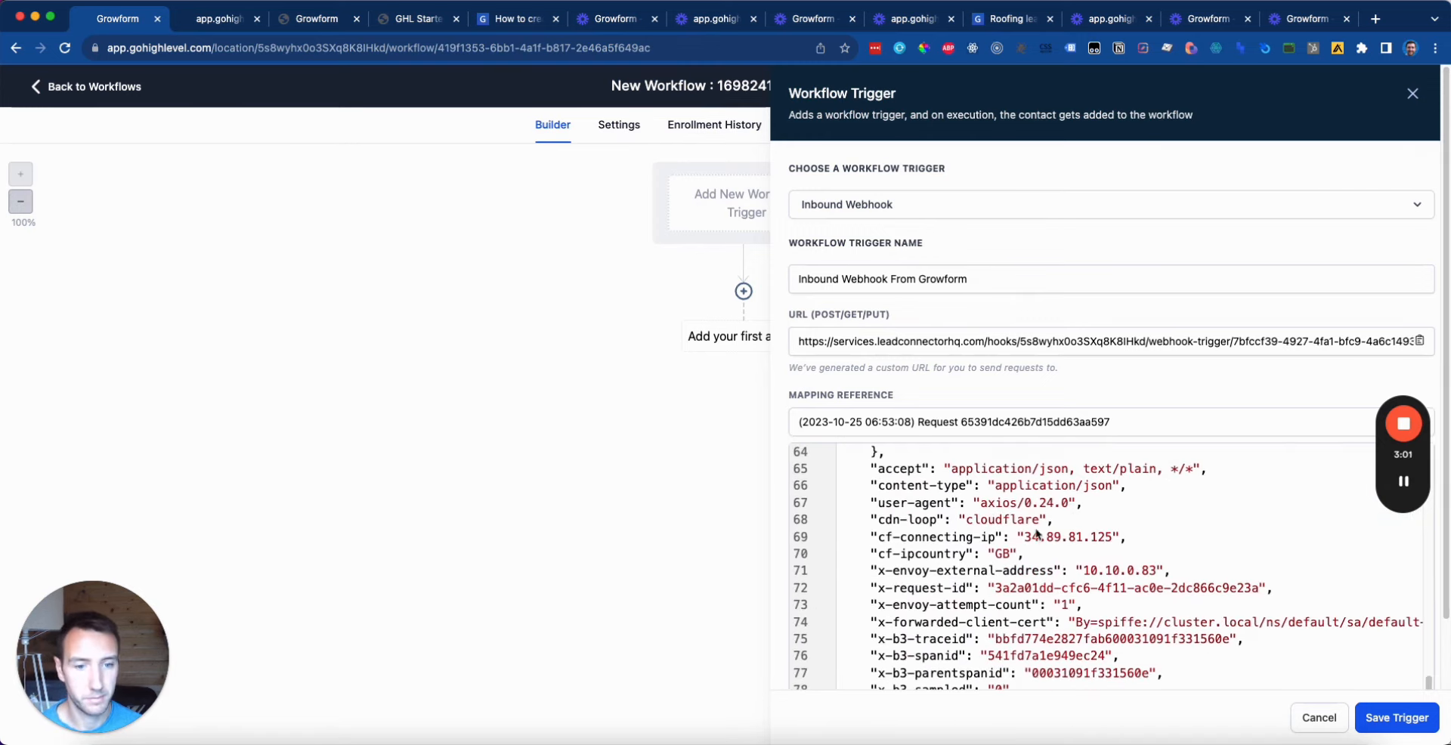
pyautogui.scroll(3, 1022, 586)
pyautogui.scroll(15, 1022, 585)
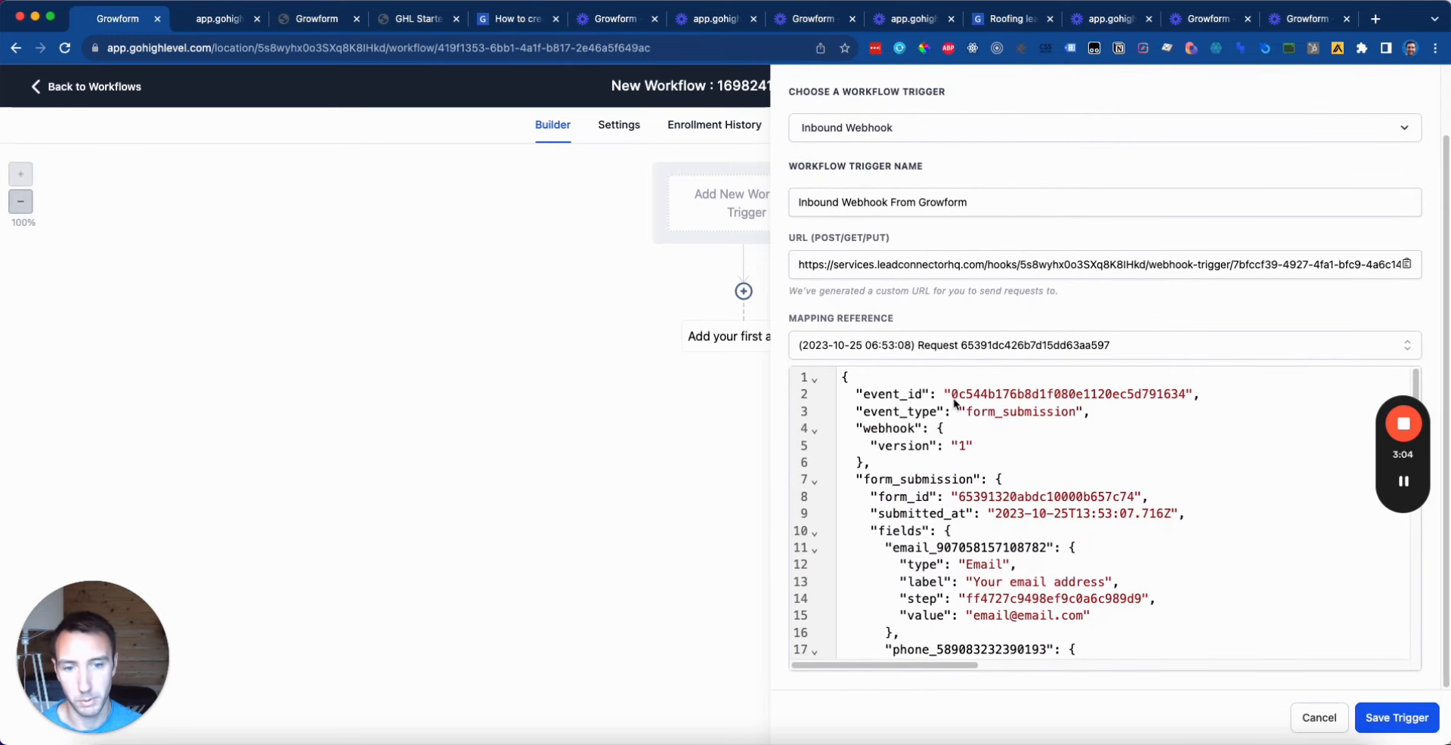
pyautogui.scroll(-15, 1028, 453)
pyautogui.scroll(15, 893, 420)
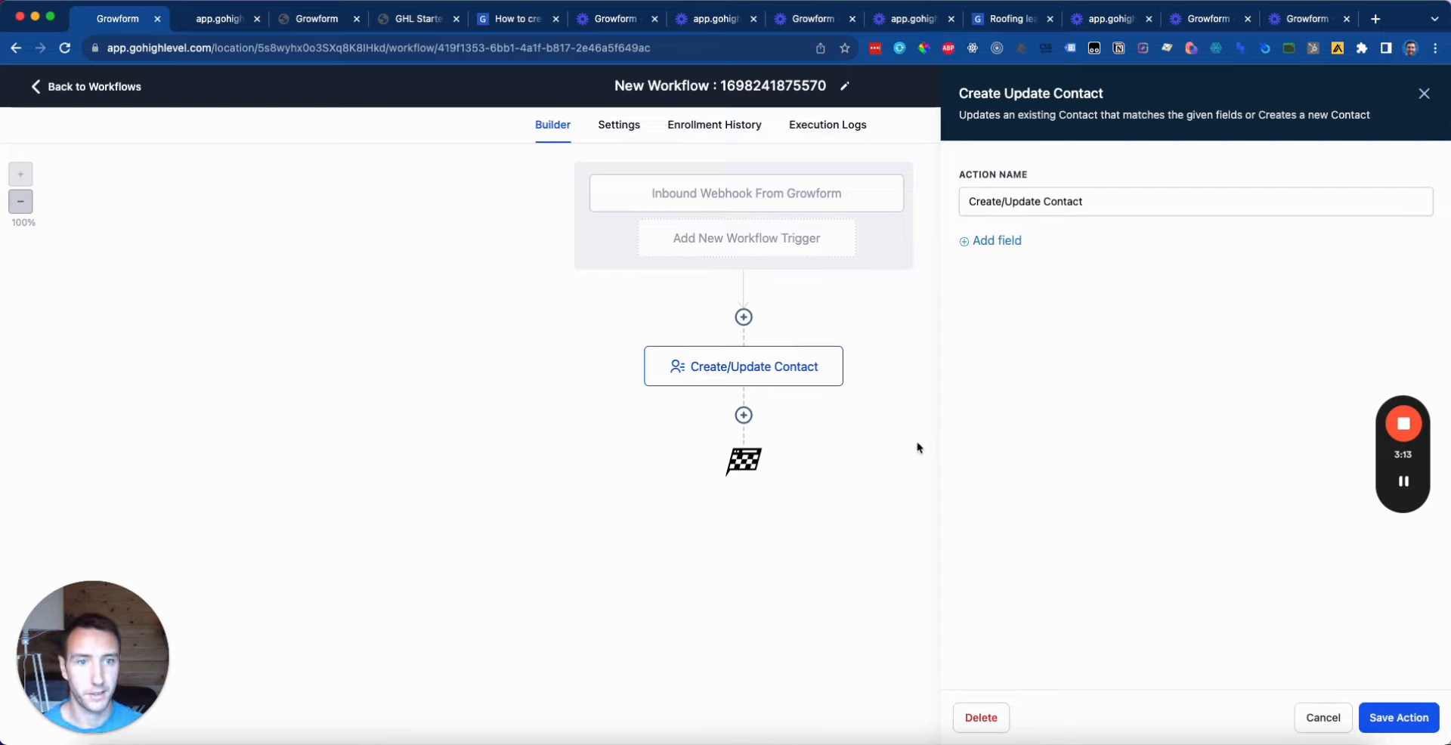
# Step: Add an Email field to the Create/Update Contact action
pyautogui.click(1008, 242)
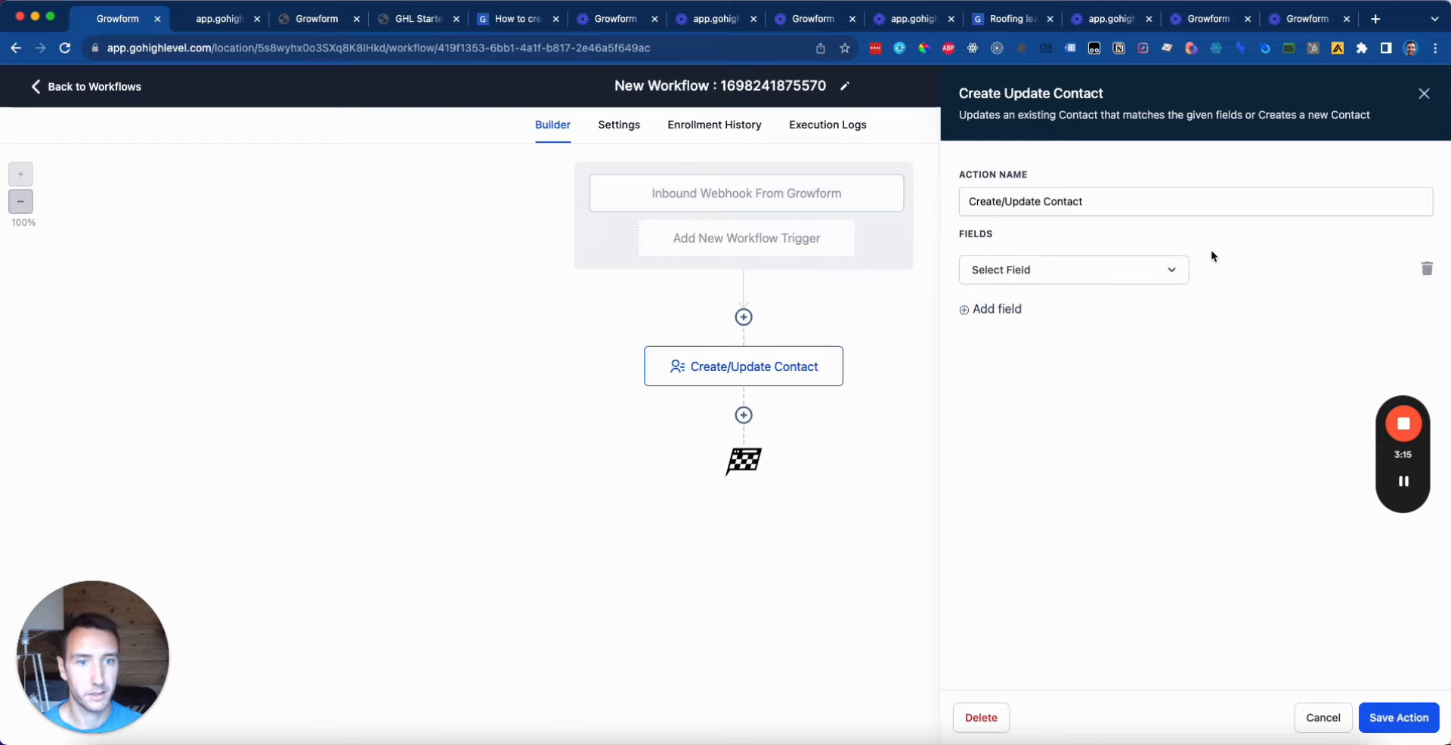
pyautogui.click(1105, 274)
pyautogui.scroll(-2, 1028, 430)
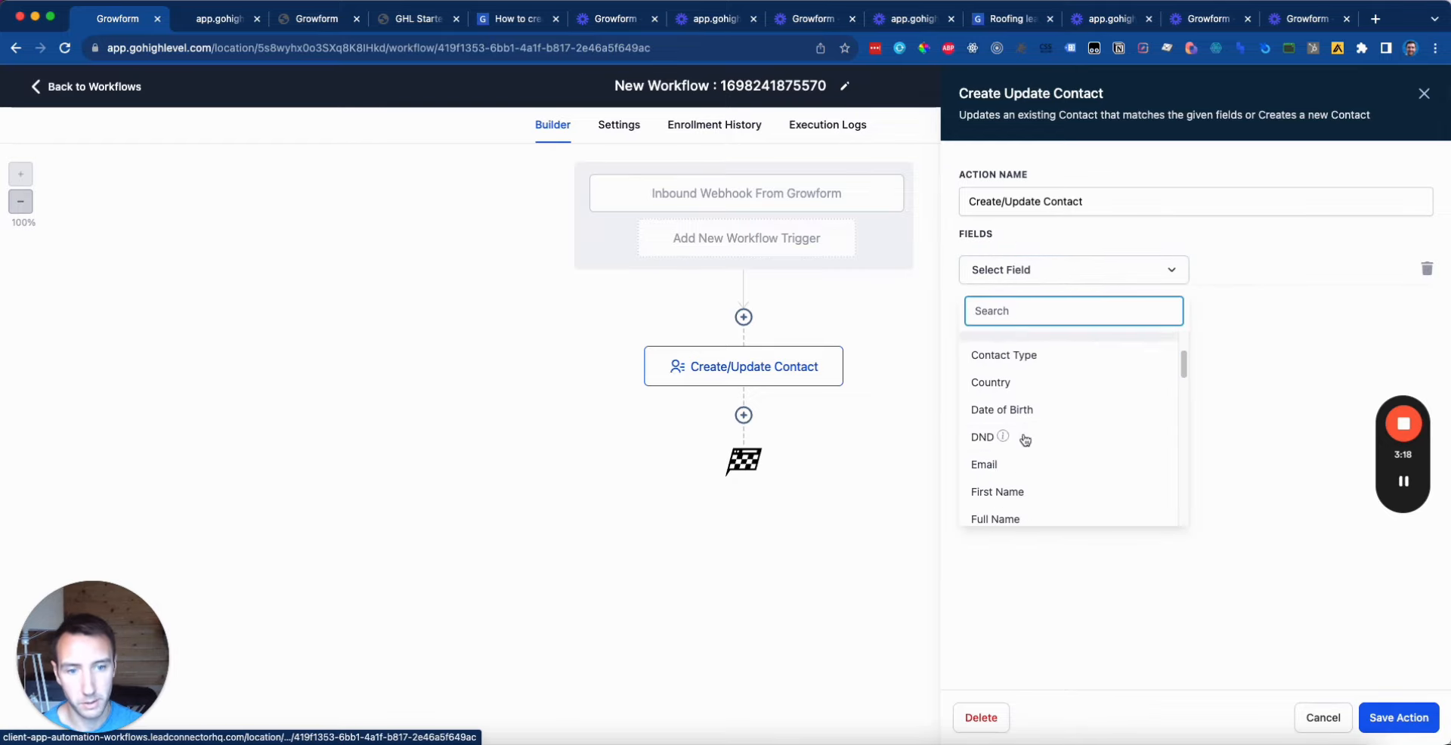
pyautogui.click(1006, 466)
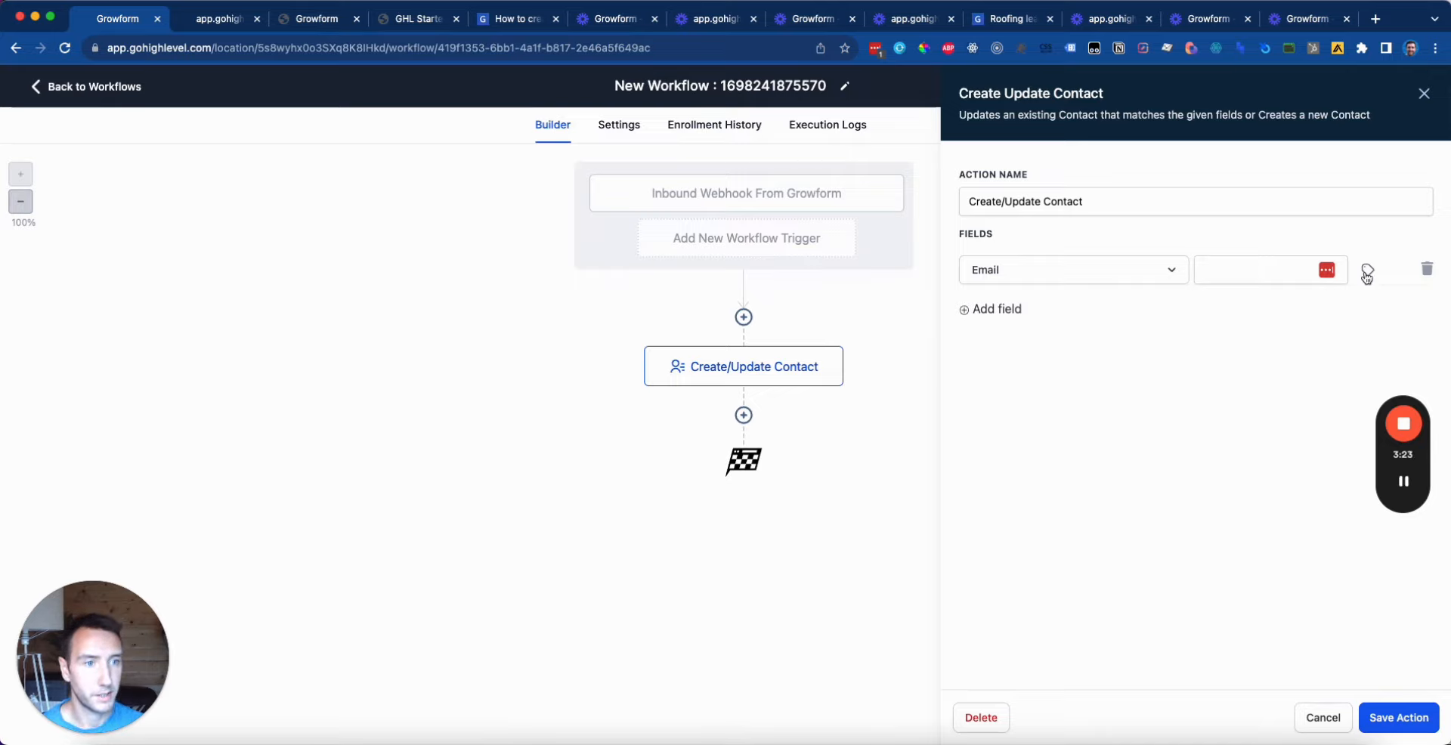
pyautogui.click(1177, 272)
pyautogui.click(1247, 265)
pyautogui.write('harvey')
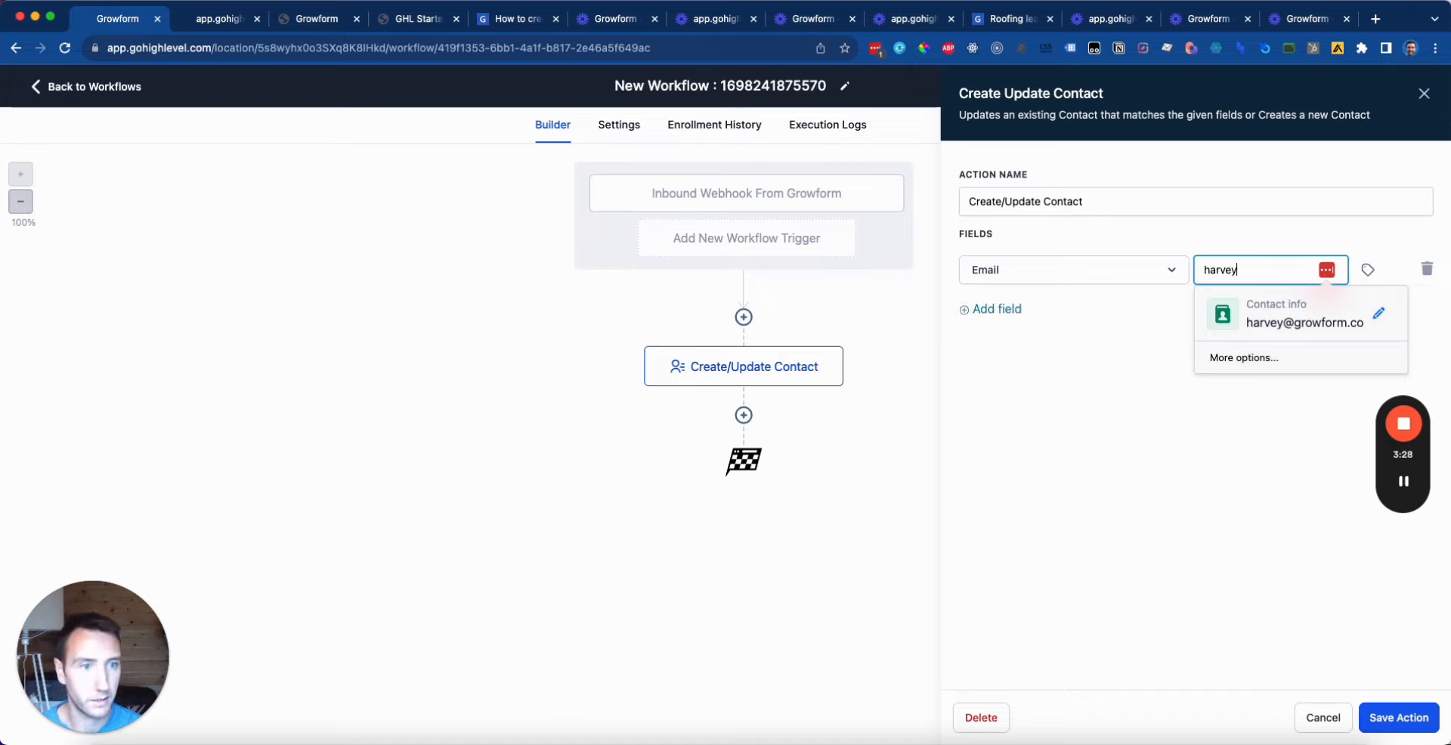
pyautogui.hotkey('alt', 'BackSpace')
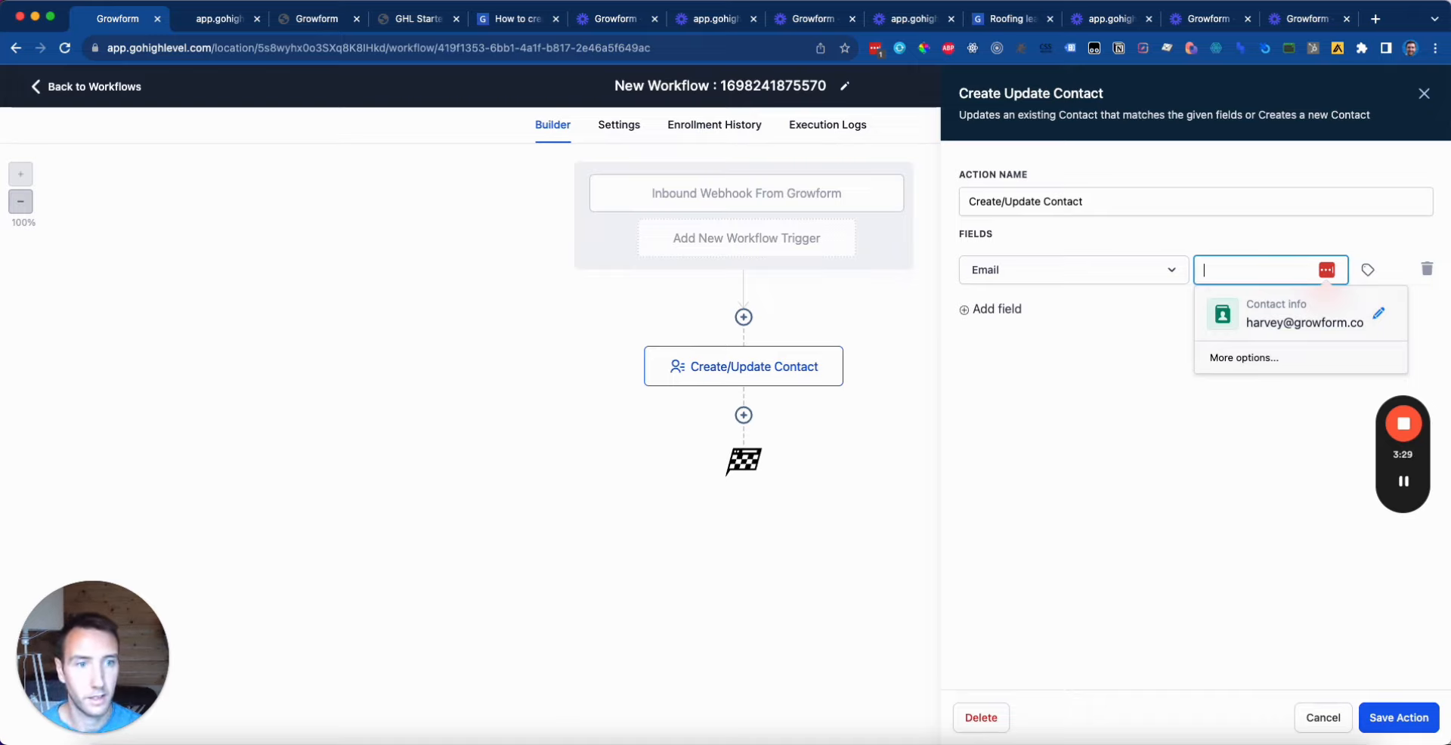
pyautogui.click(984, 538)
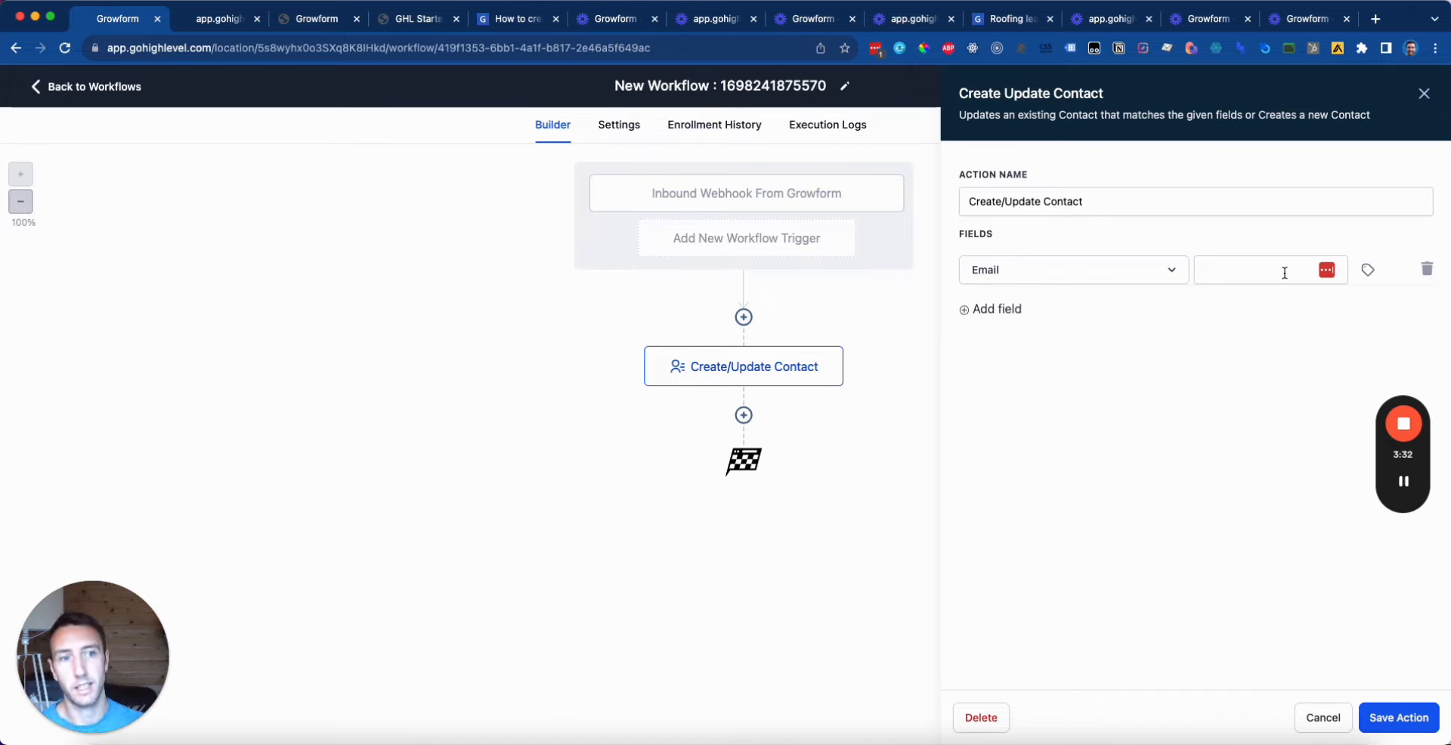
# Step: Browse custom values to Inbound Webhook Trigger > Form_submission > Fields > Email, then switch to Growform
pyautogui.click(1368, 270)
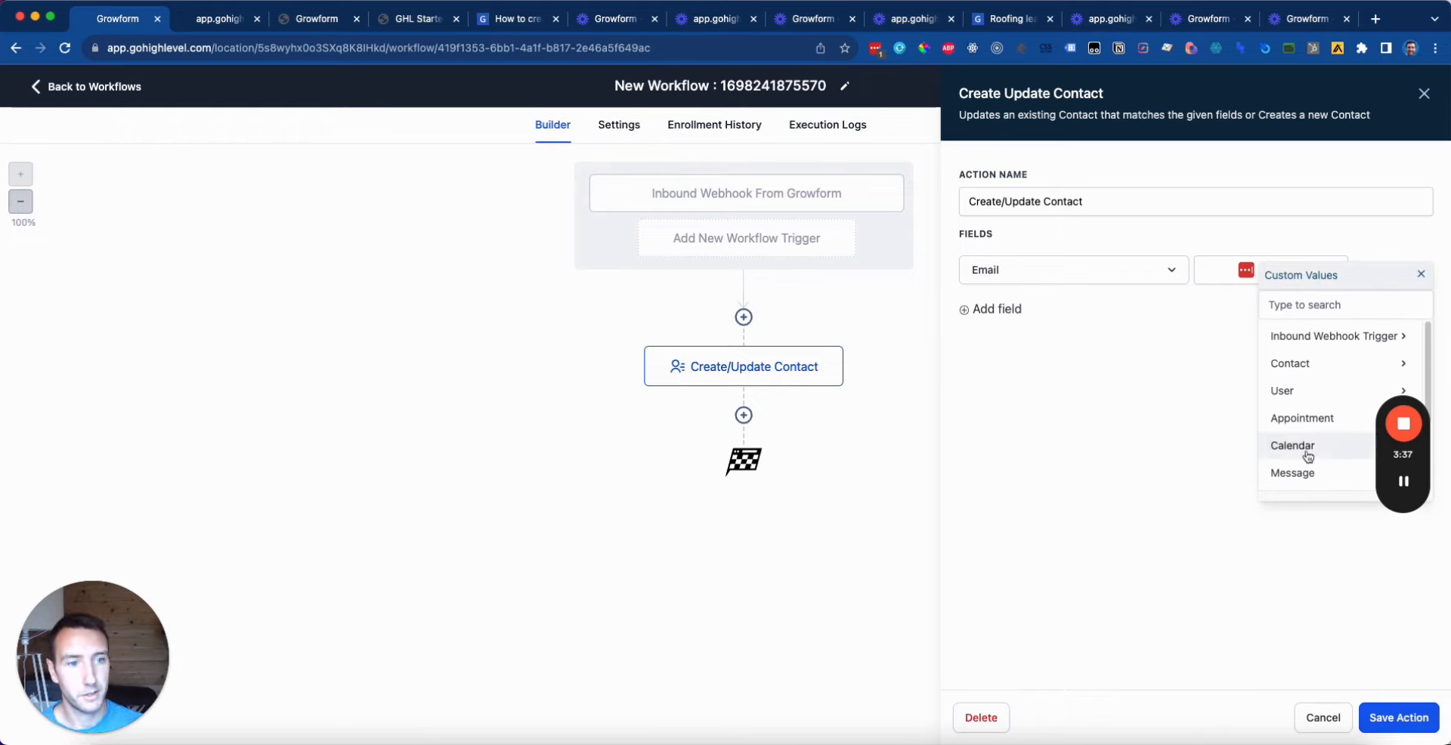
pyautogui.click(1330, 340)
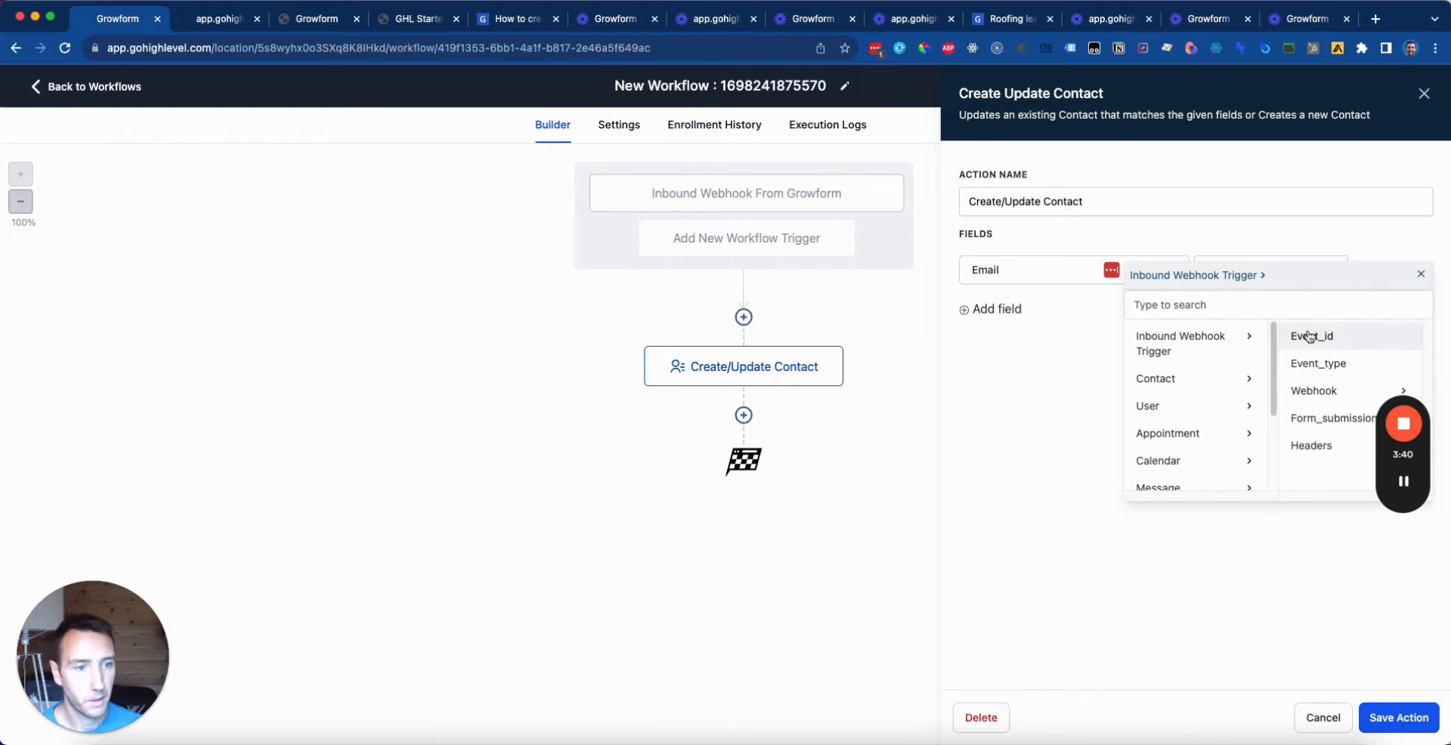
pyautogui.click(1307, 421)
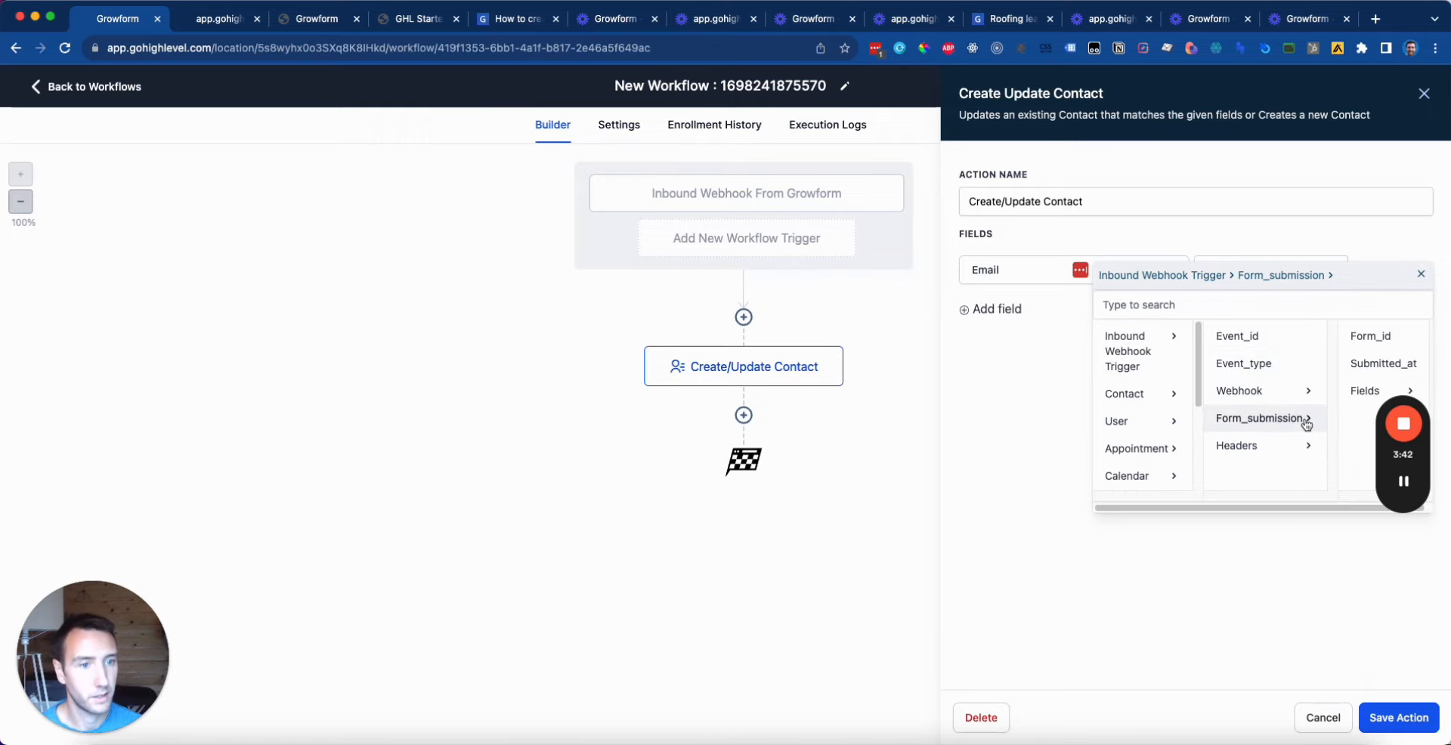
pyautogui.click(1358, 393)
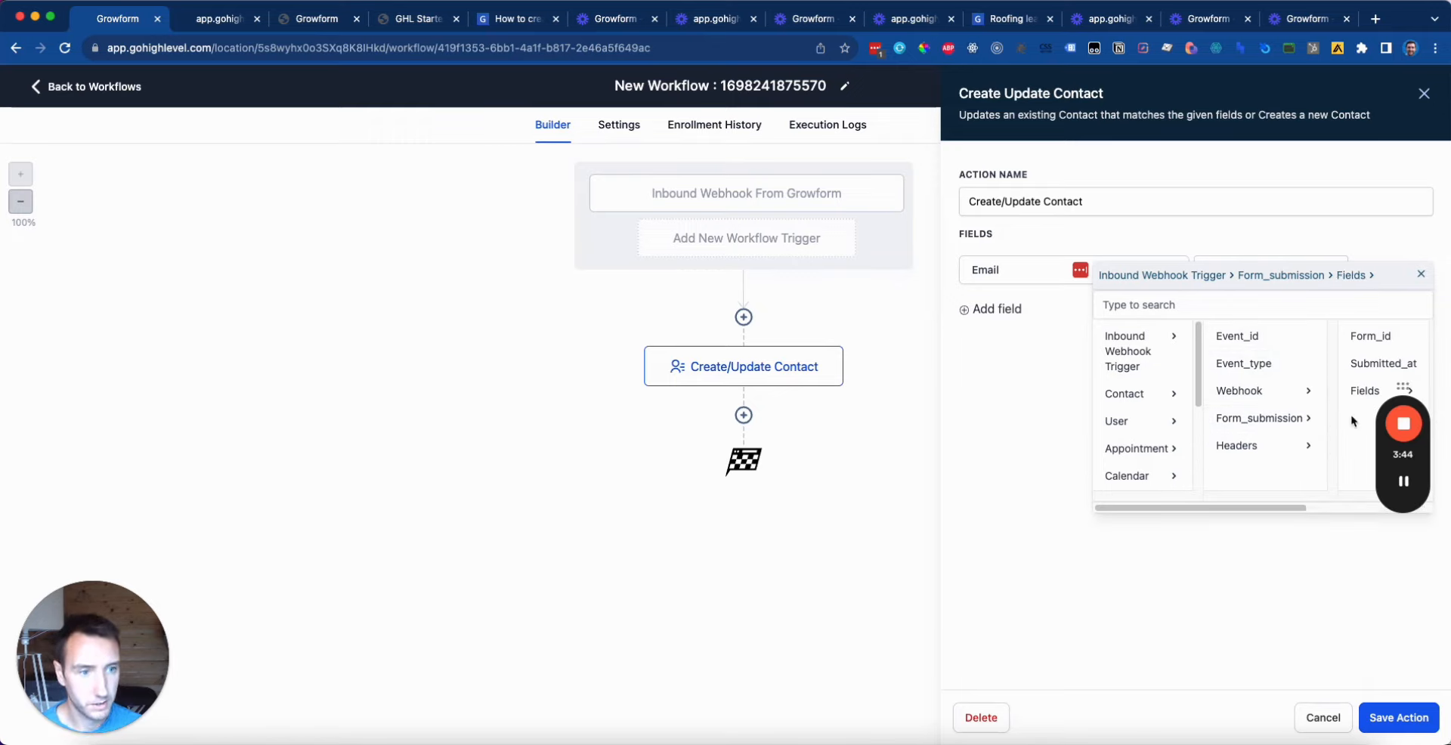
pyautogui.moveTo(1256, 508); pyautogui.dragTo(1362, 506)
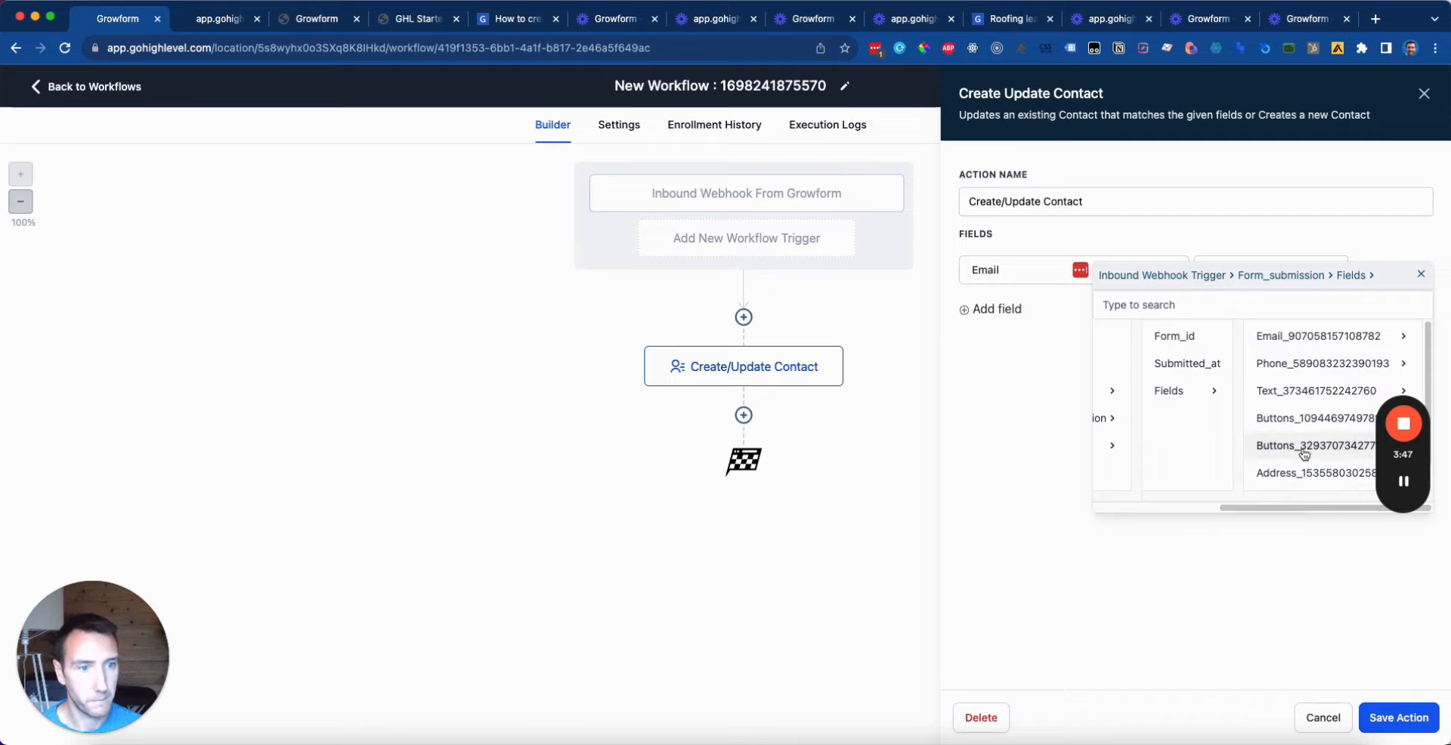
pyautogui.click(1309, 339)
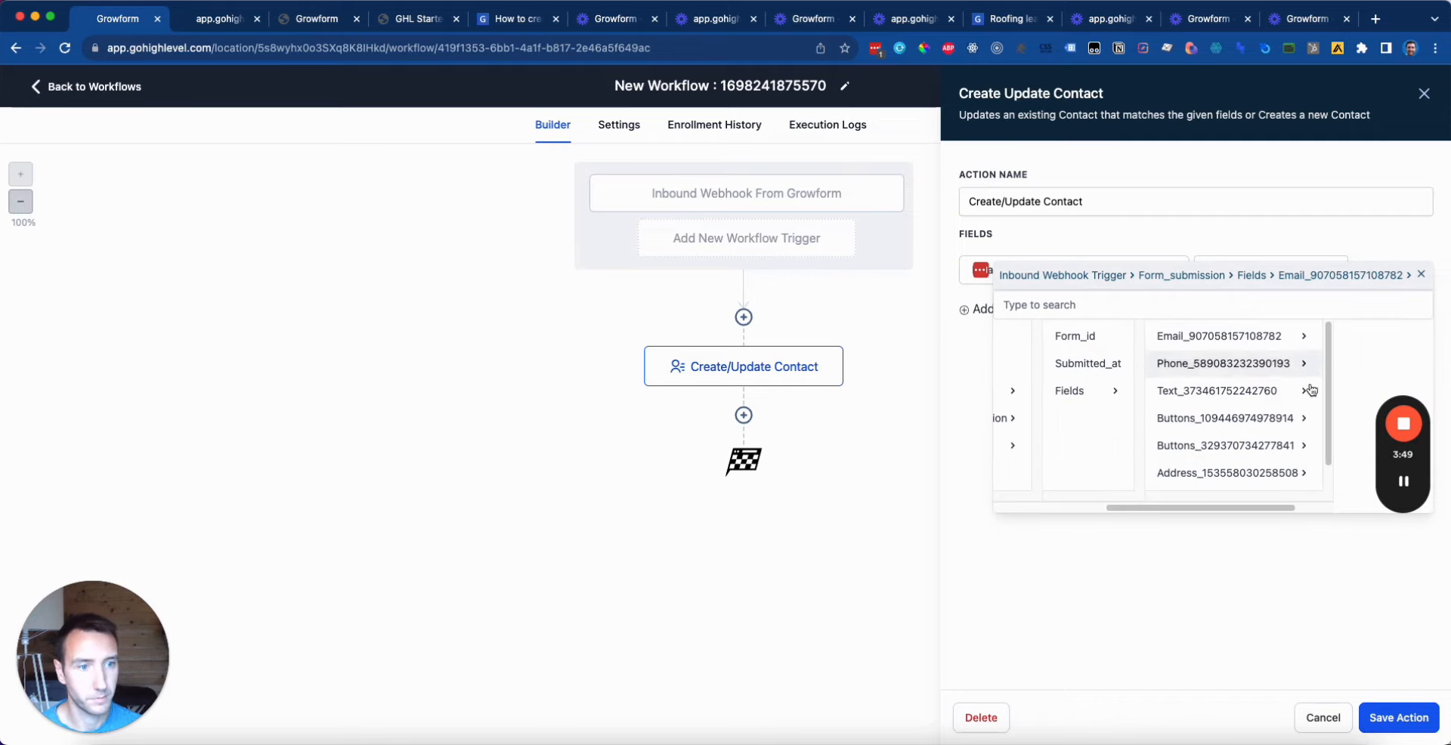
pyautogui.moveTo(1221, 508); pyautogui.dragTo(1262, 511)
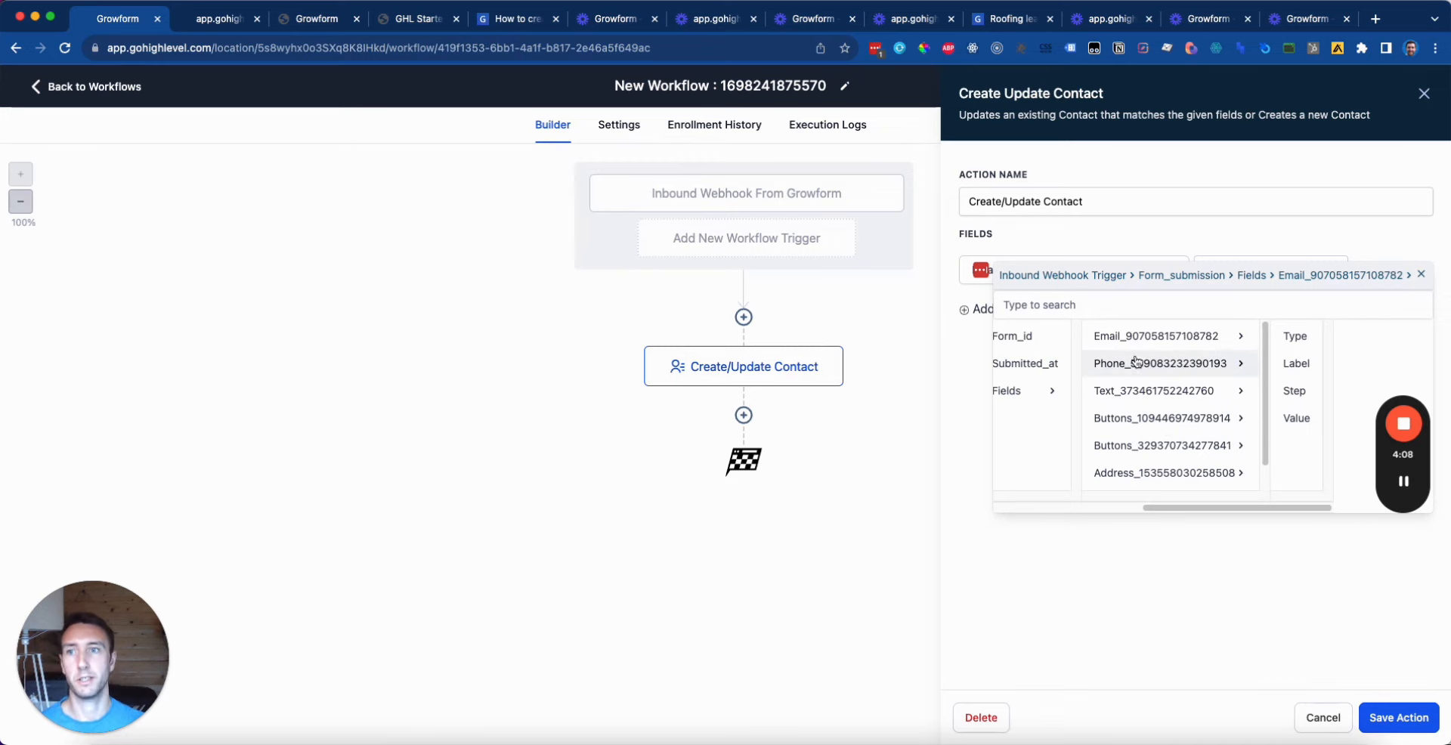
pyautogui.click(318, 20)
# Step: In the Growform builder, read the Type of service field's External Field ID, then return to GoHighLevel
pyautogui.click(230, 91)
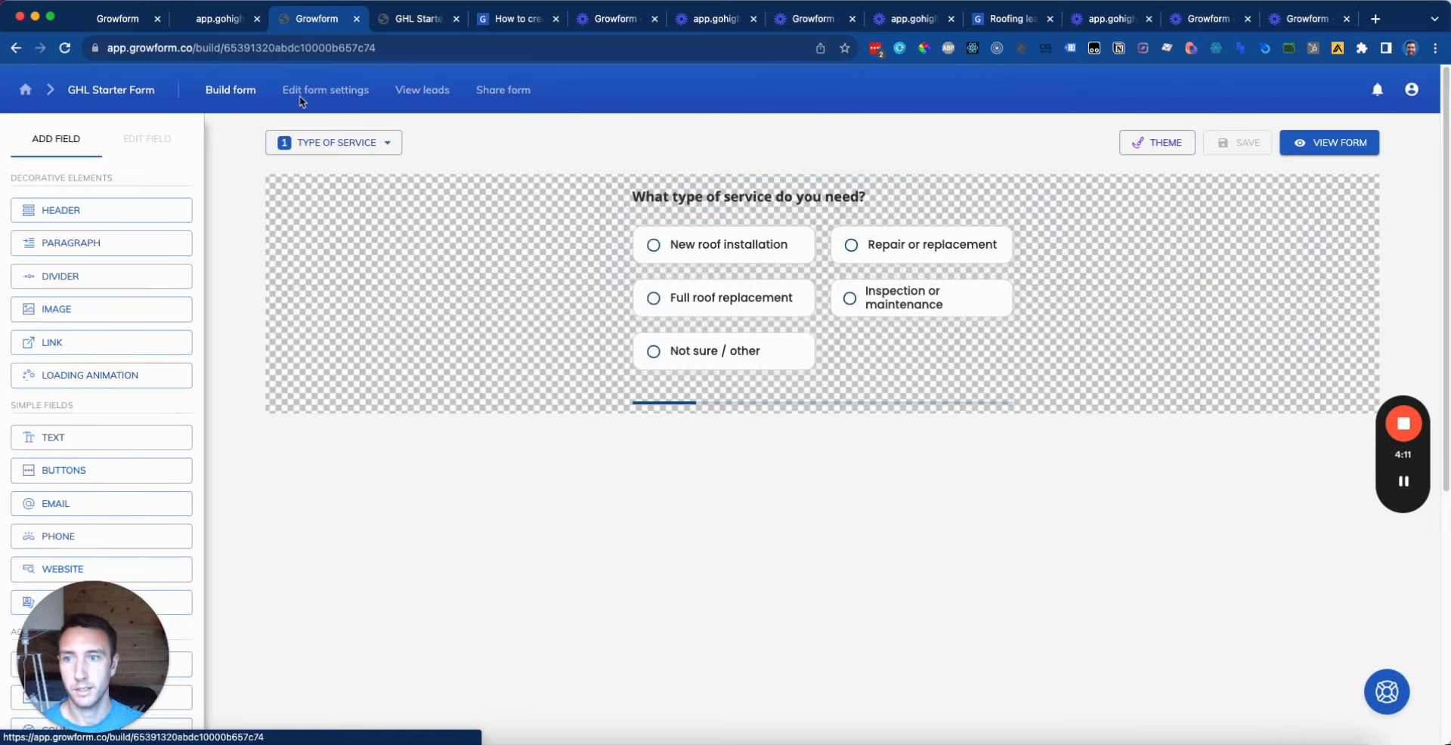
pyautogui.click(757, 304)
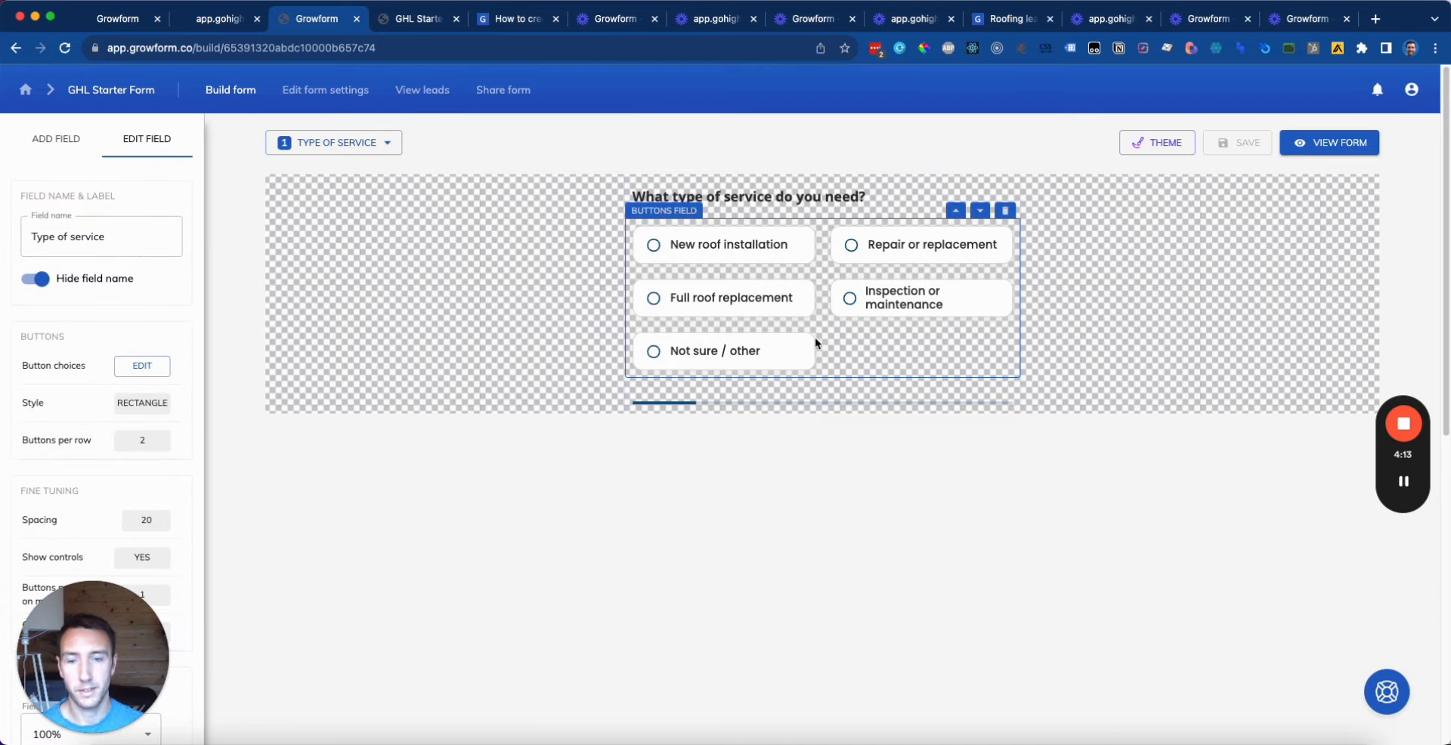
pyautogui.scroll(-10, 136, 415)
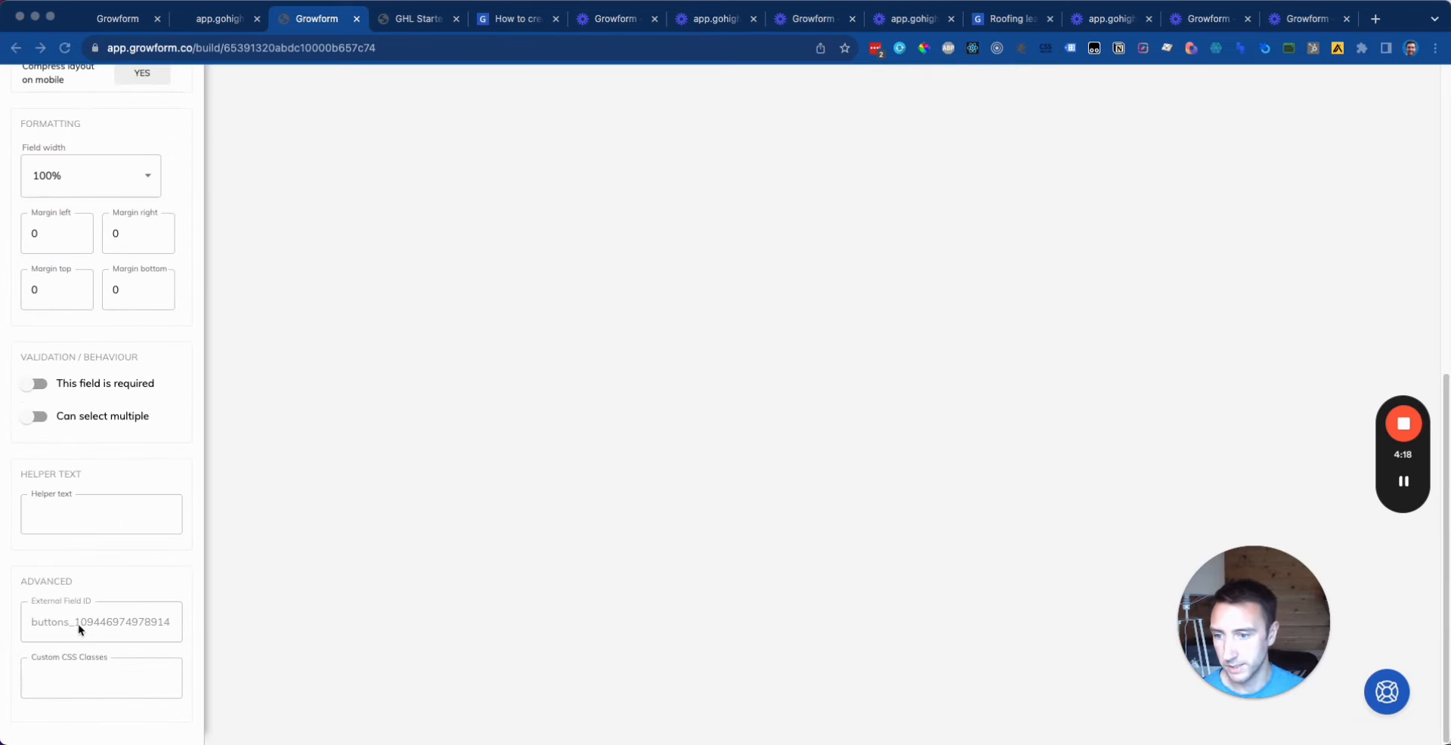
pyautogui.scroll(10, 64, 625)
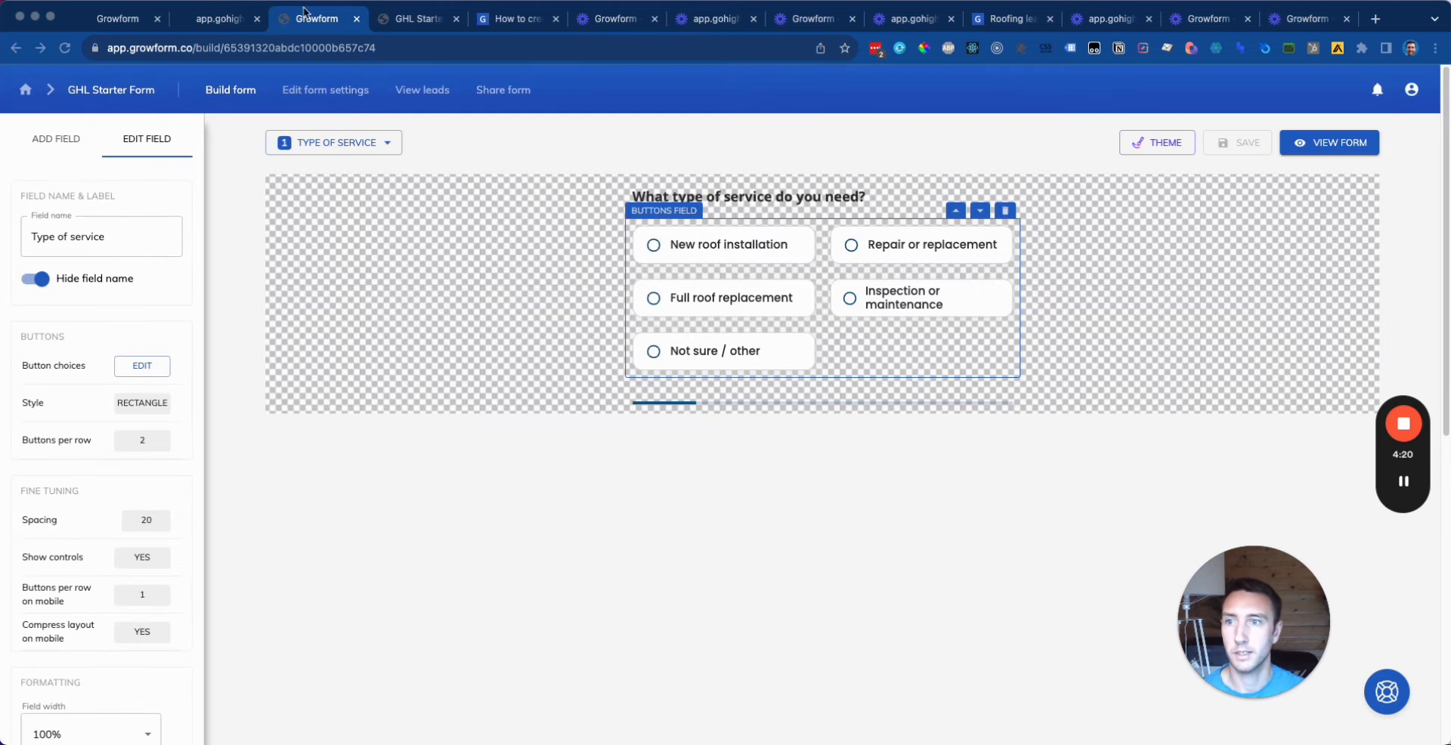
pyautogui.click(134, 20)
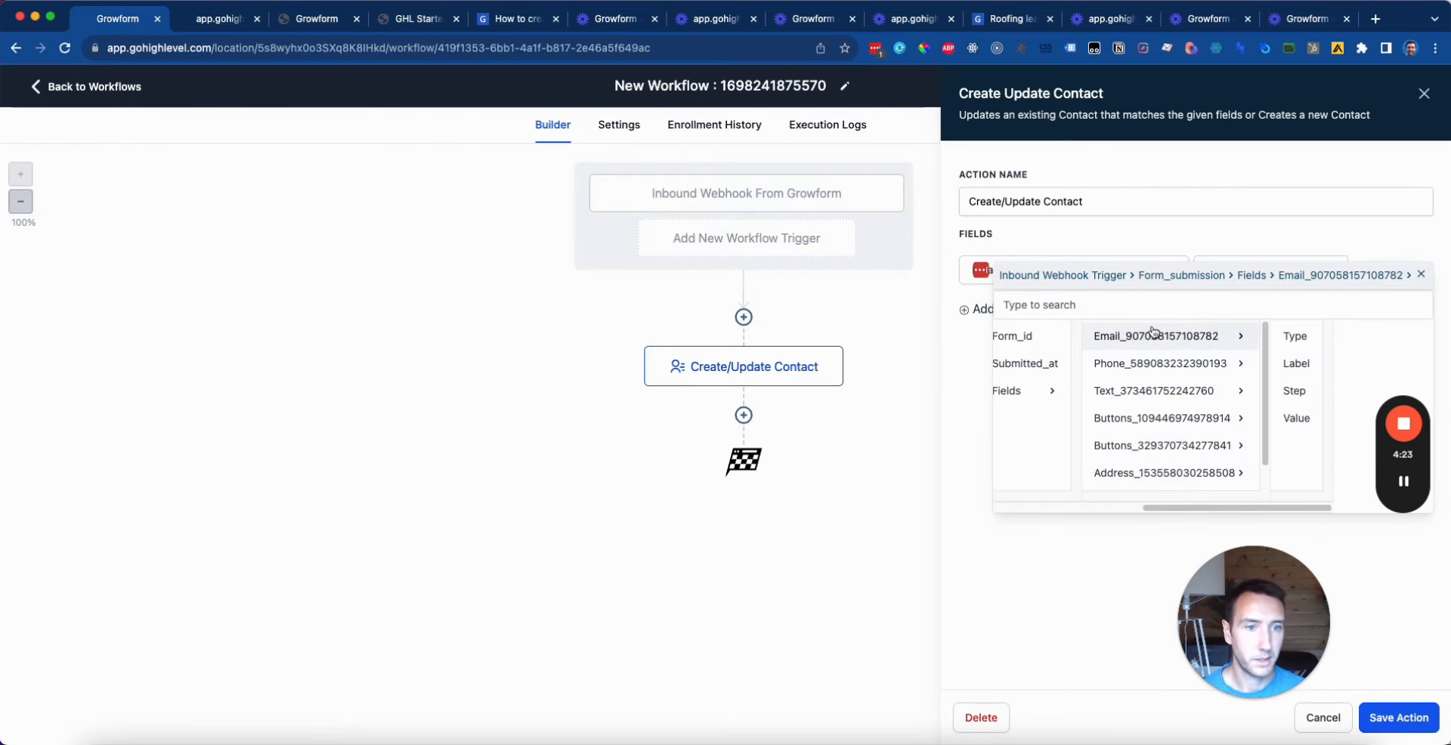
# Step: Map Email to the submitted email Value and add a Full Name contact field
pyautogui.click(1296, 418)
pyautogui.click(1273, 343)
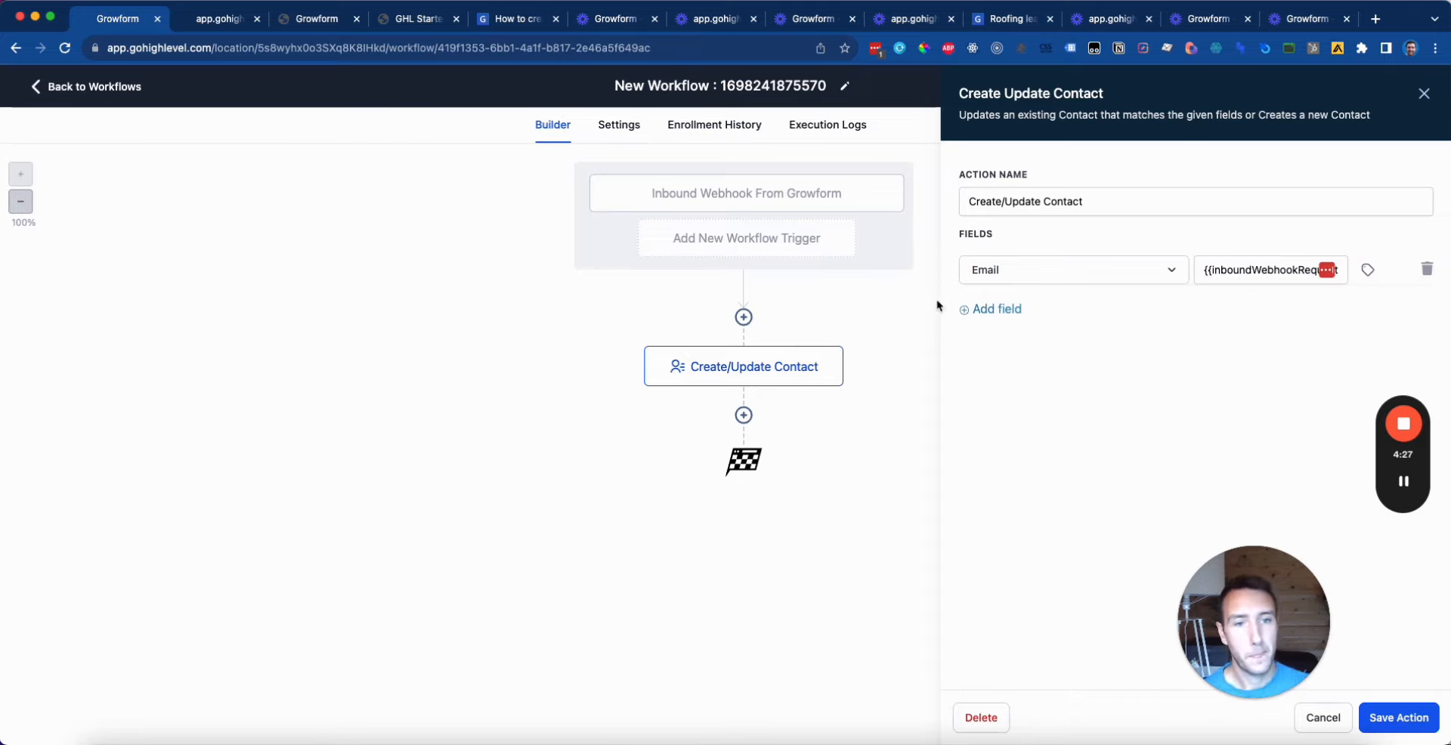
pyautogui.click(994, 312)
pyautogui.click(1101, 322)
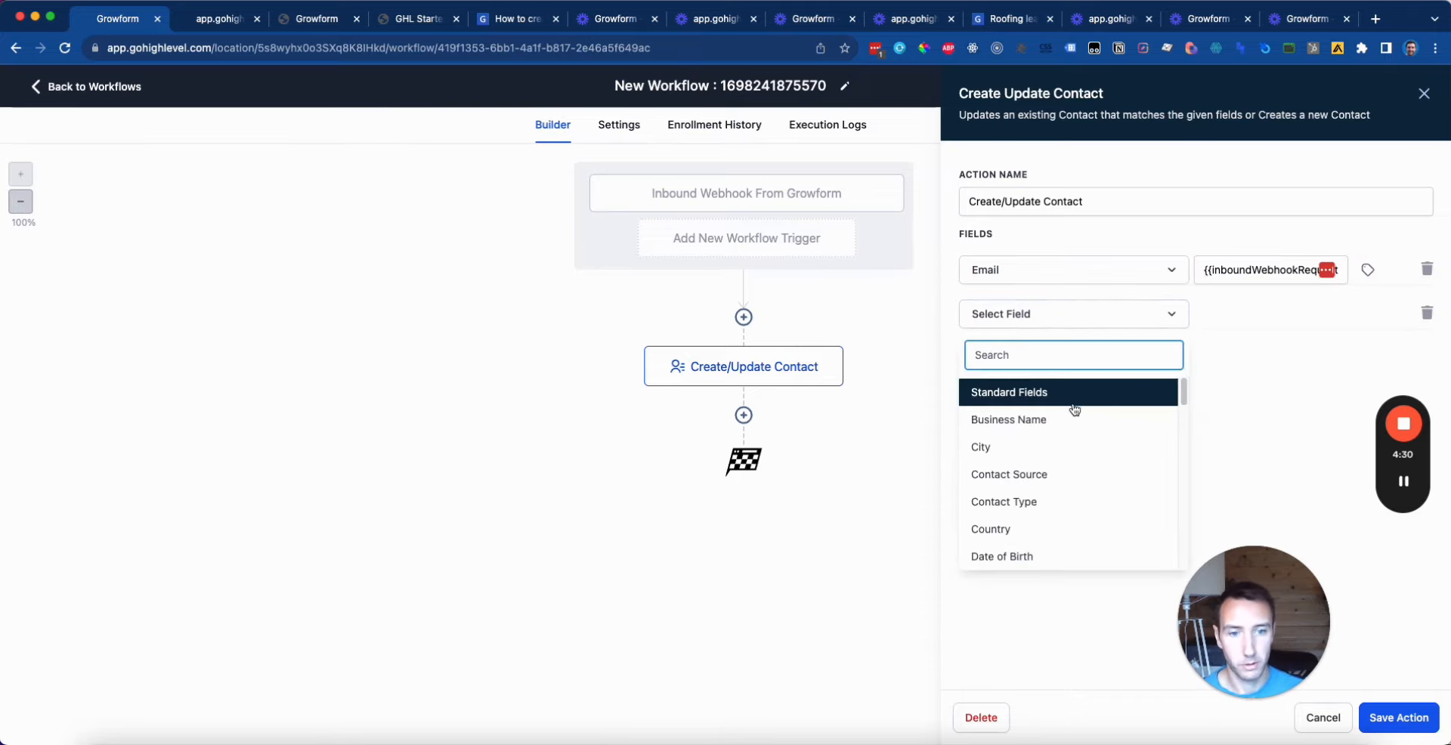
pyautogui.scroll(-5, 1075, 454)
pyautogui.click(1061, 473)
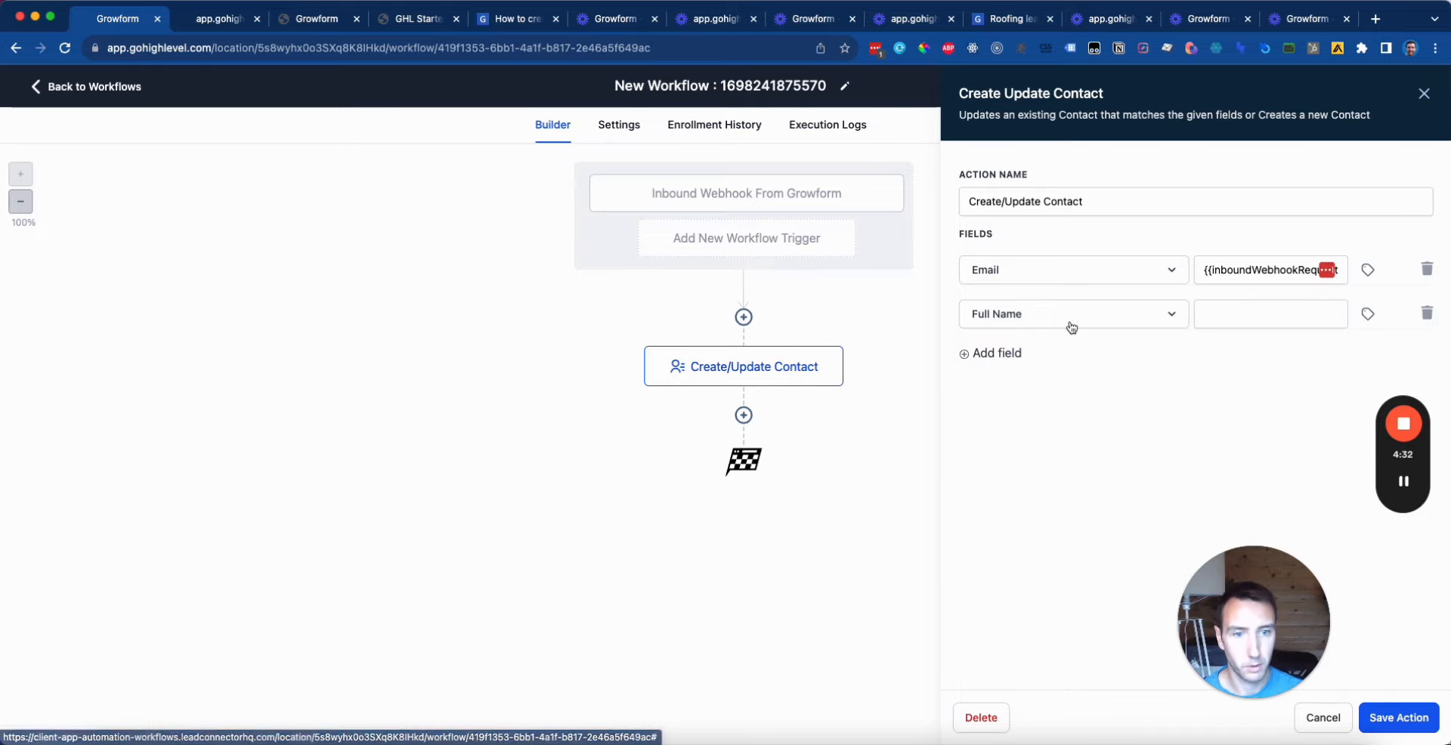
pyautogui.click(1369, 318)
pyautogui.click(1324, 382)
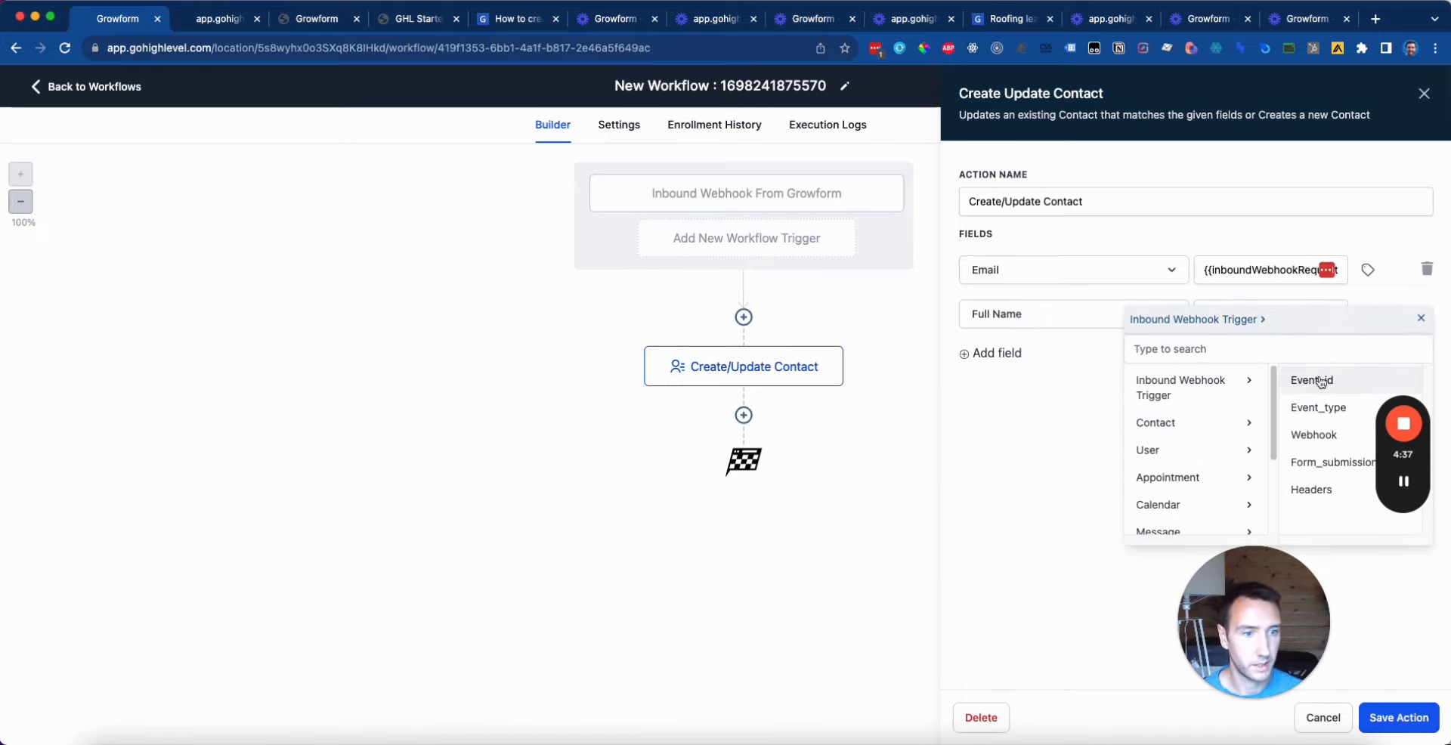
pyautogui.click(1323, 462)
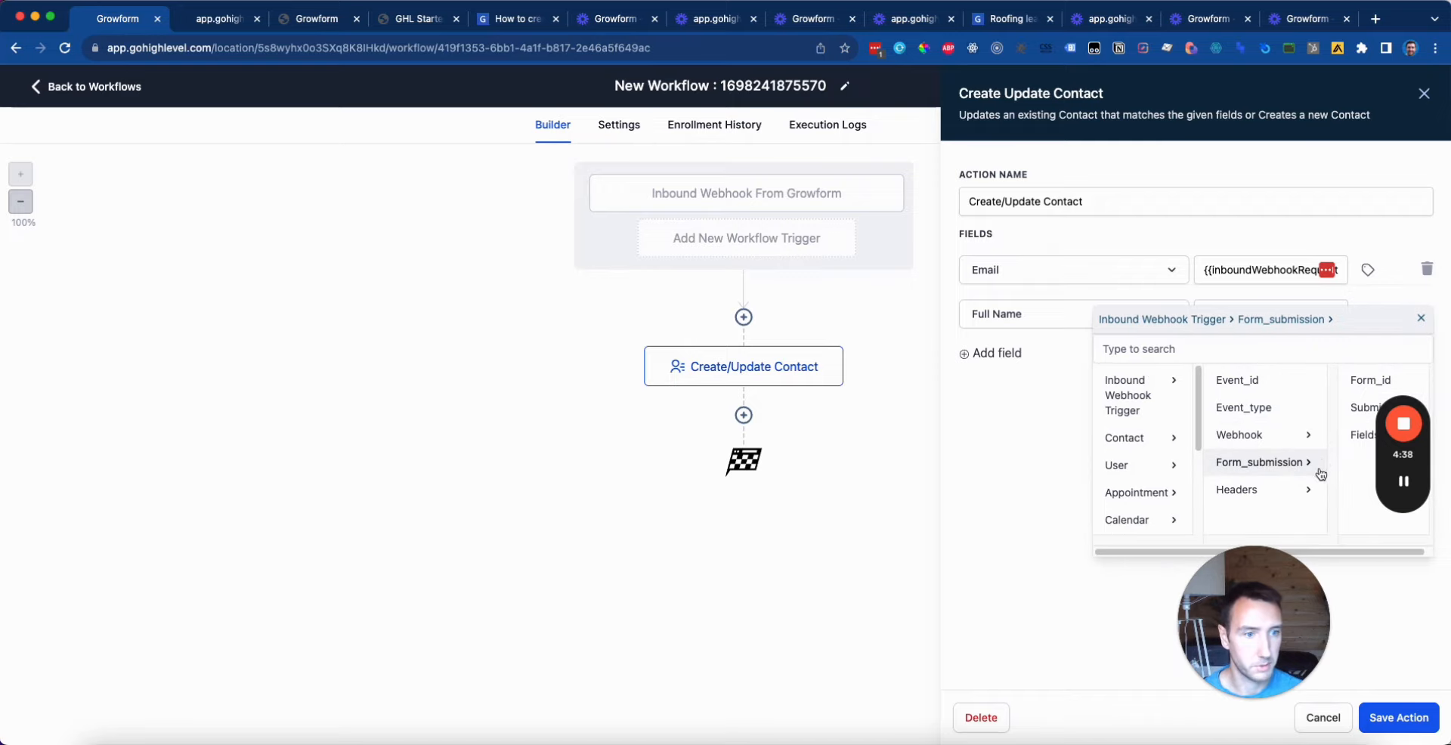
pyautogui.click(1347, 434)
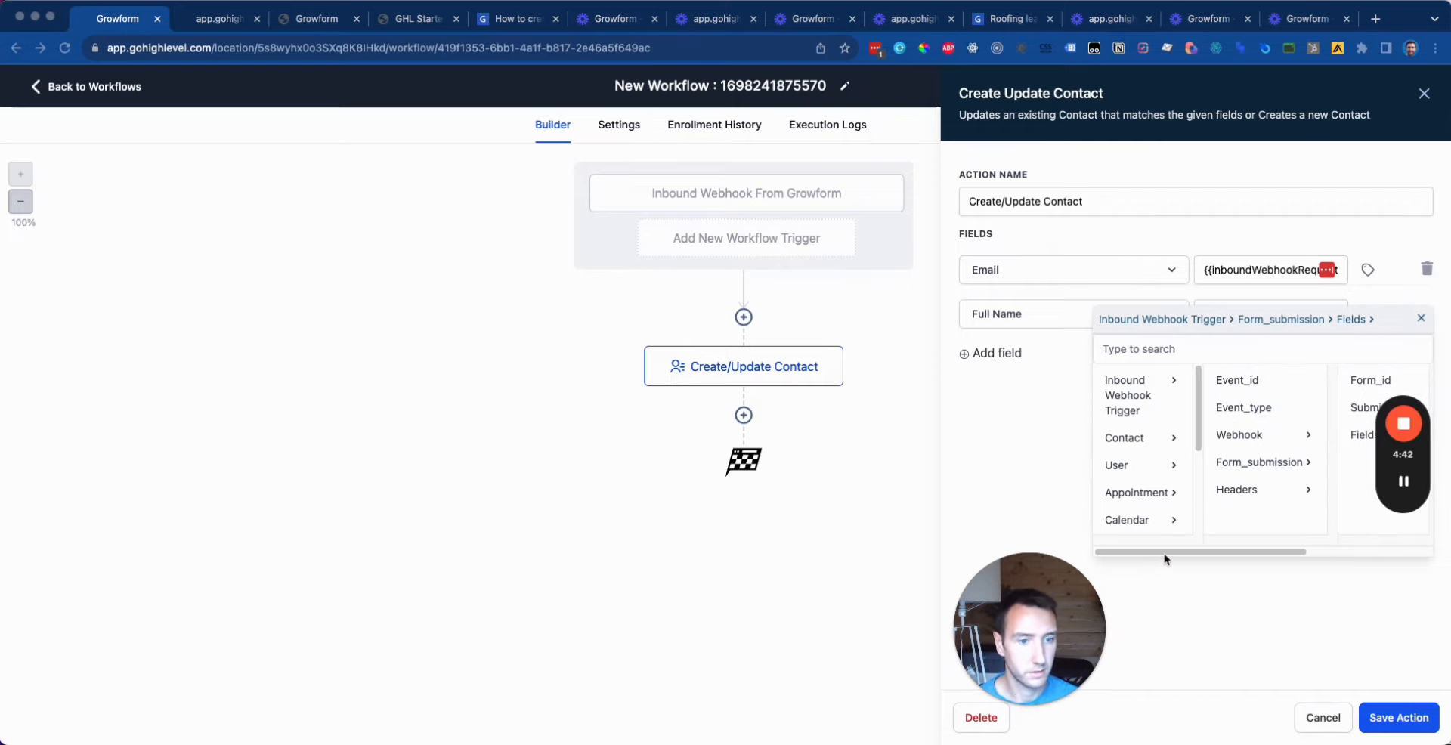
pyautogui.moveTo(1285, 560); pyautogui.dragTo(1386, 554)
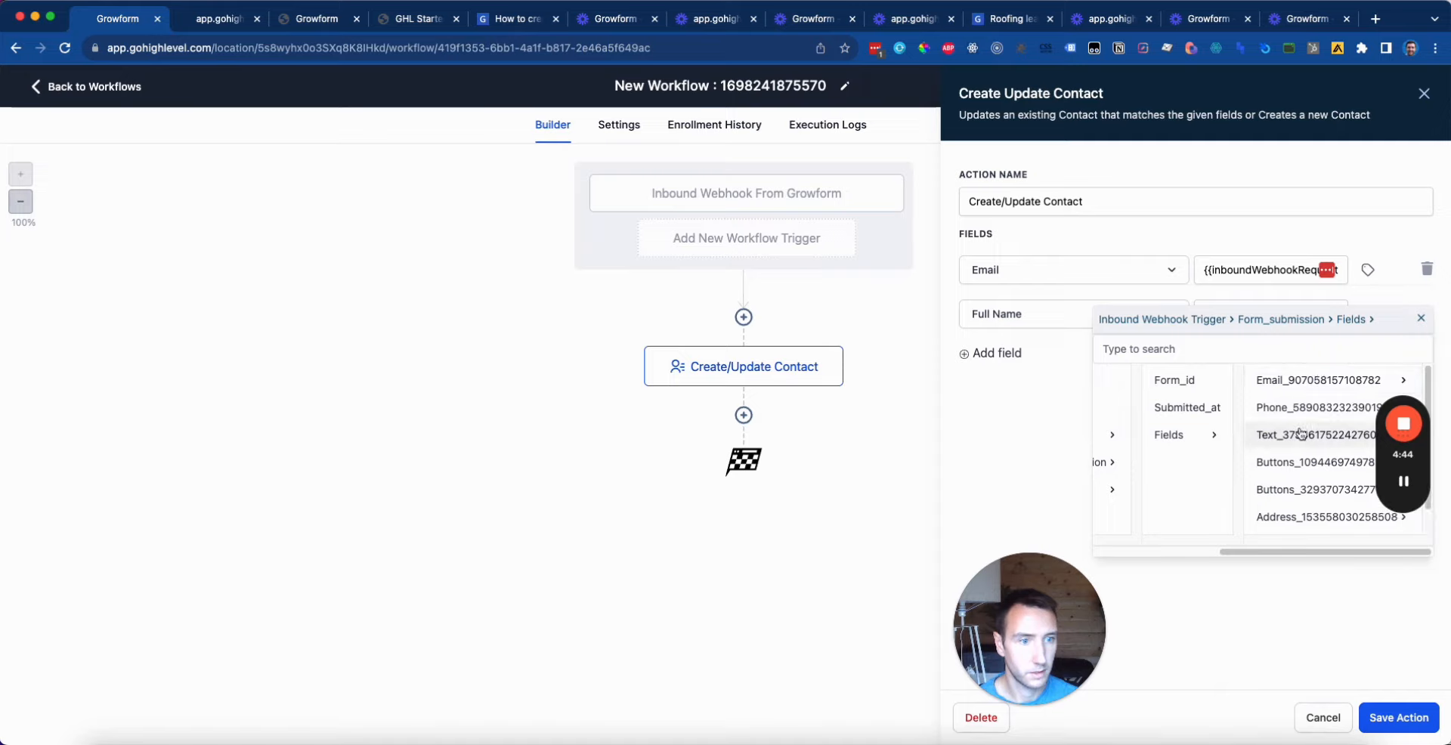
pyautogui.scroll(-1, 1300, 431)
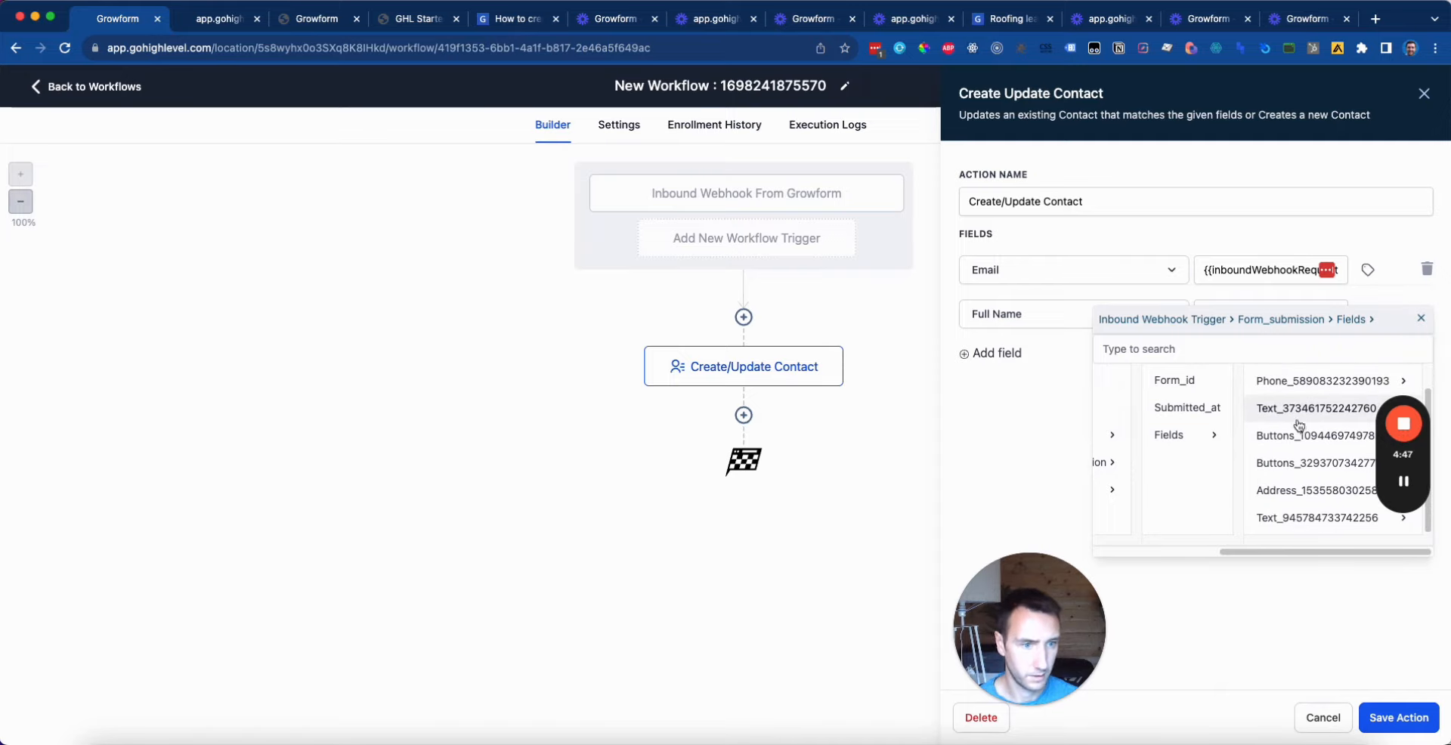
pyautogui.click(1291, 517)
pyautogui.moveTo(1293, 553); pyautogui.dragTo(1332, 553)
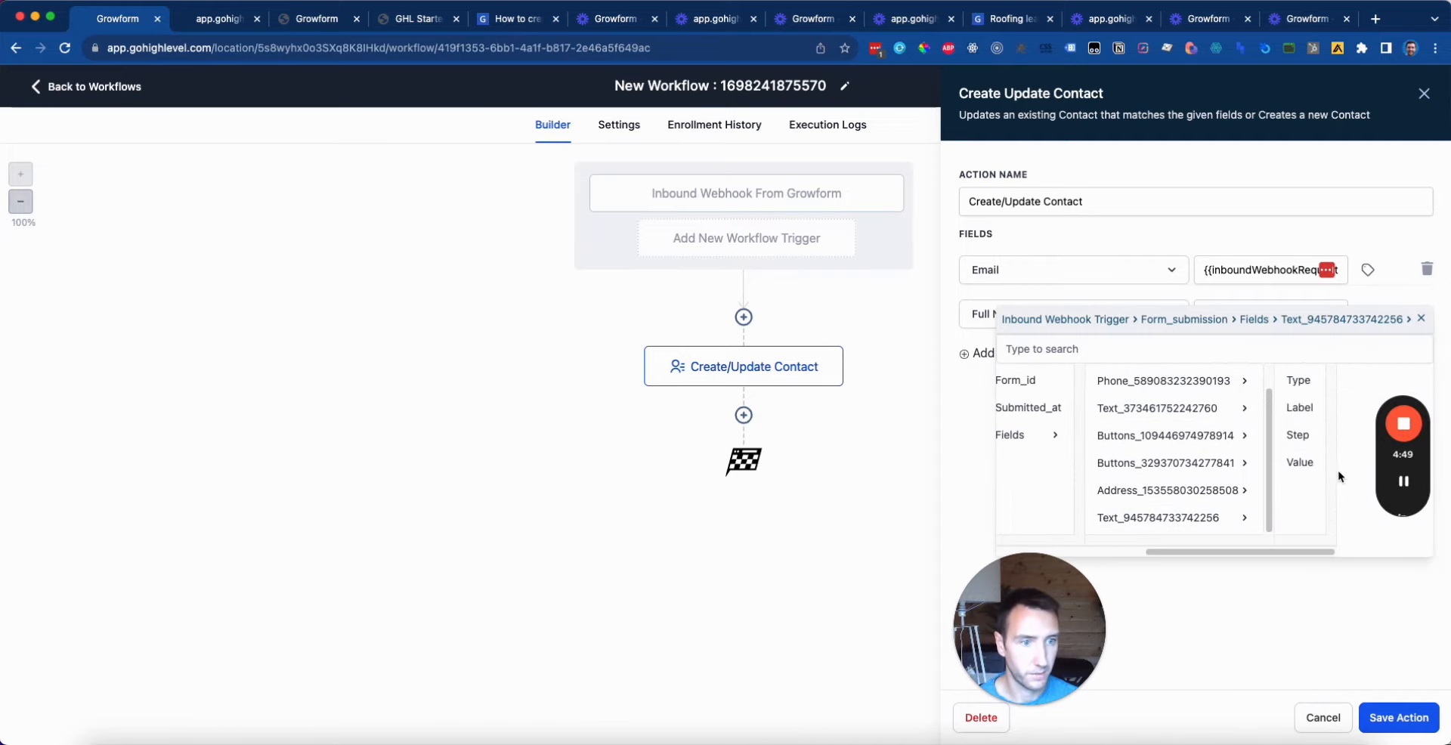
pyautogui.click(1299, 463)
pyautogui.click(1425, 727)
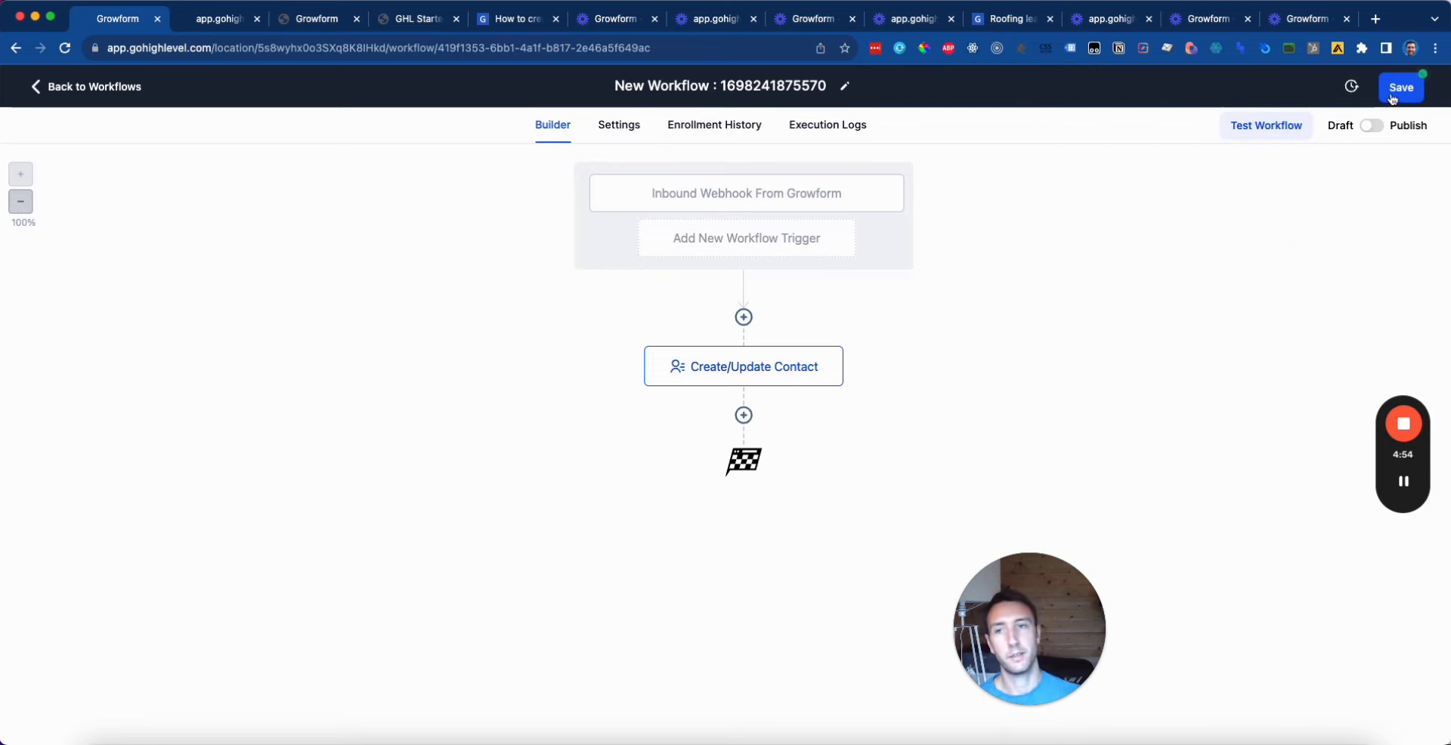
# Step: Check the GHL Starter Form's thank-you page in Growform, then return to the form builder
pyautogui.click(336, 21)
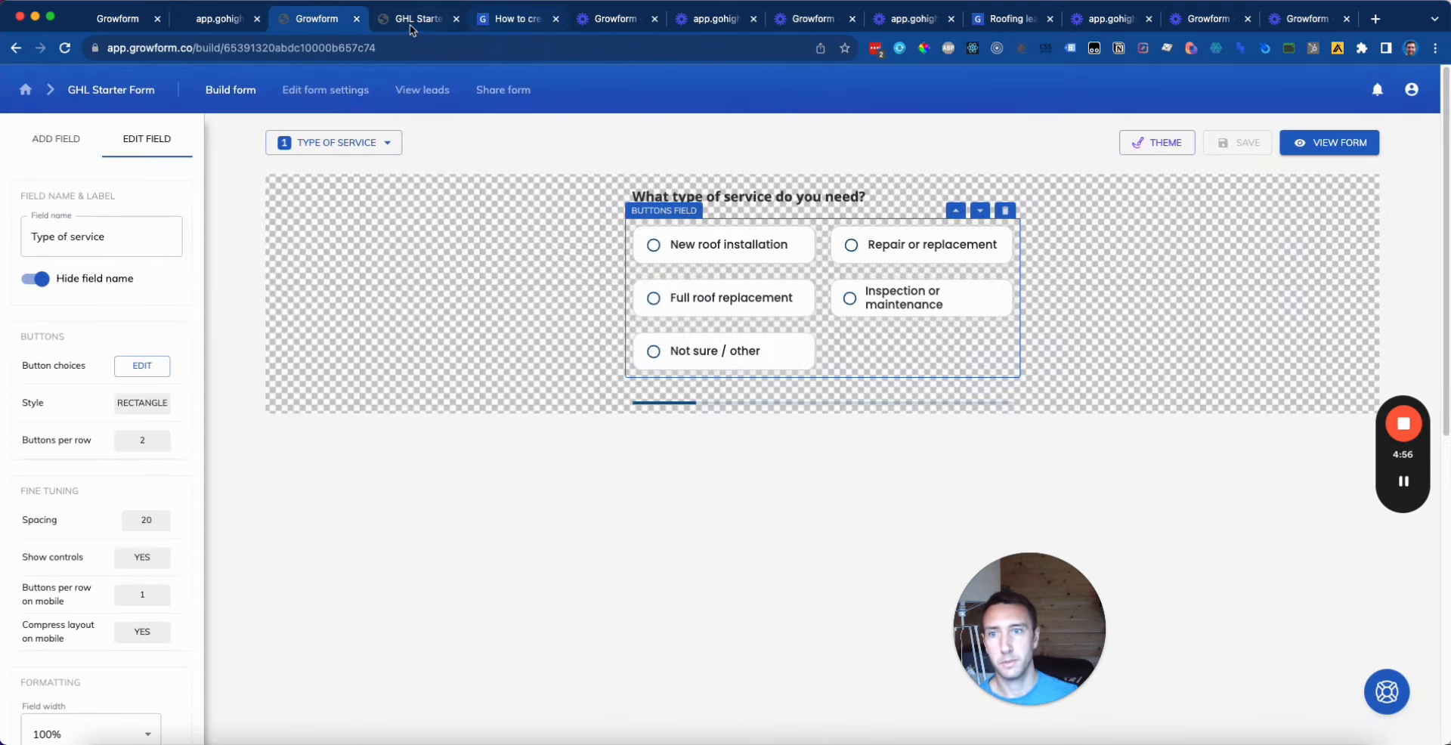
pyautogui.click(411, 27)
pyautogui.click(290, 25)
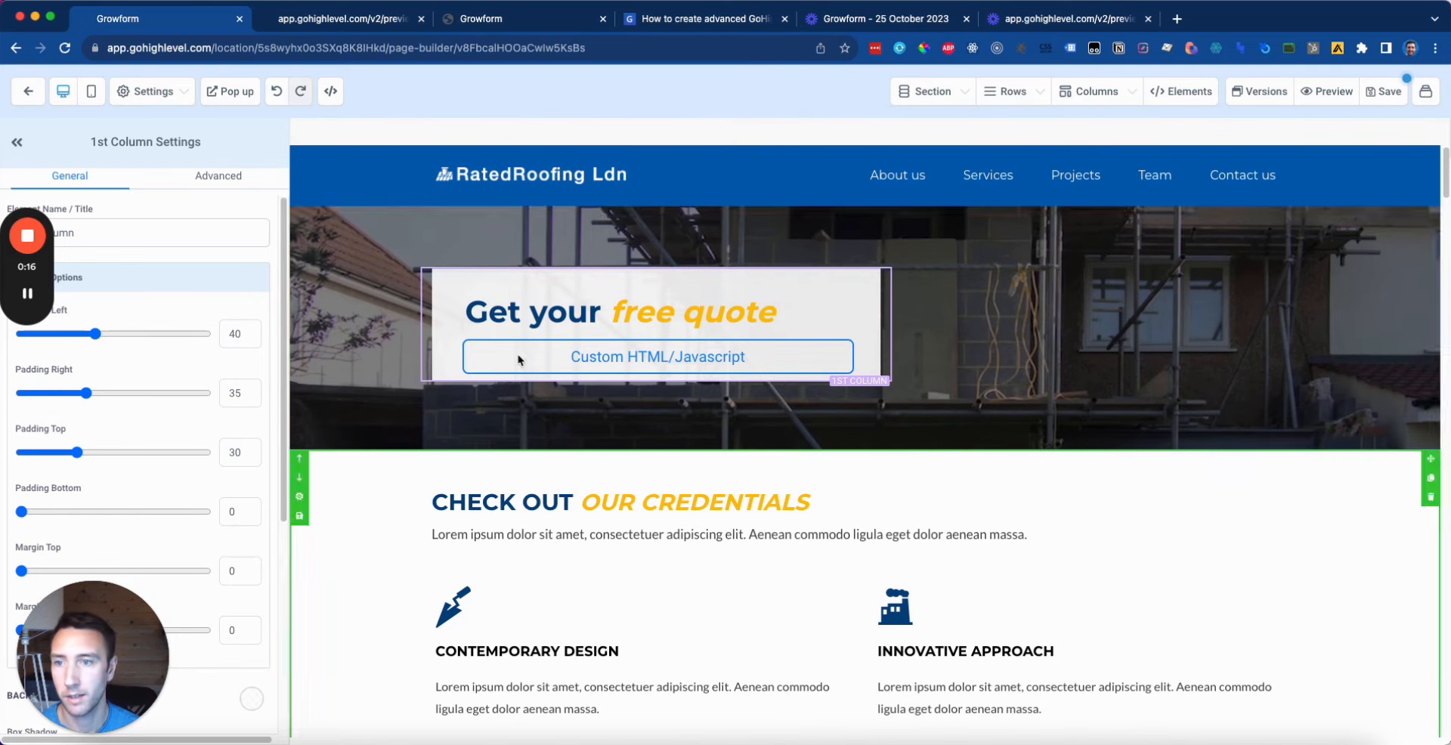
# Step: Add the custom class fixedHeight to the free-quote column and open the page's settings menu
pyautogui.click(219, 179)
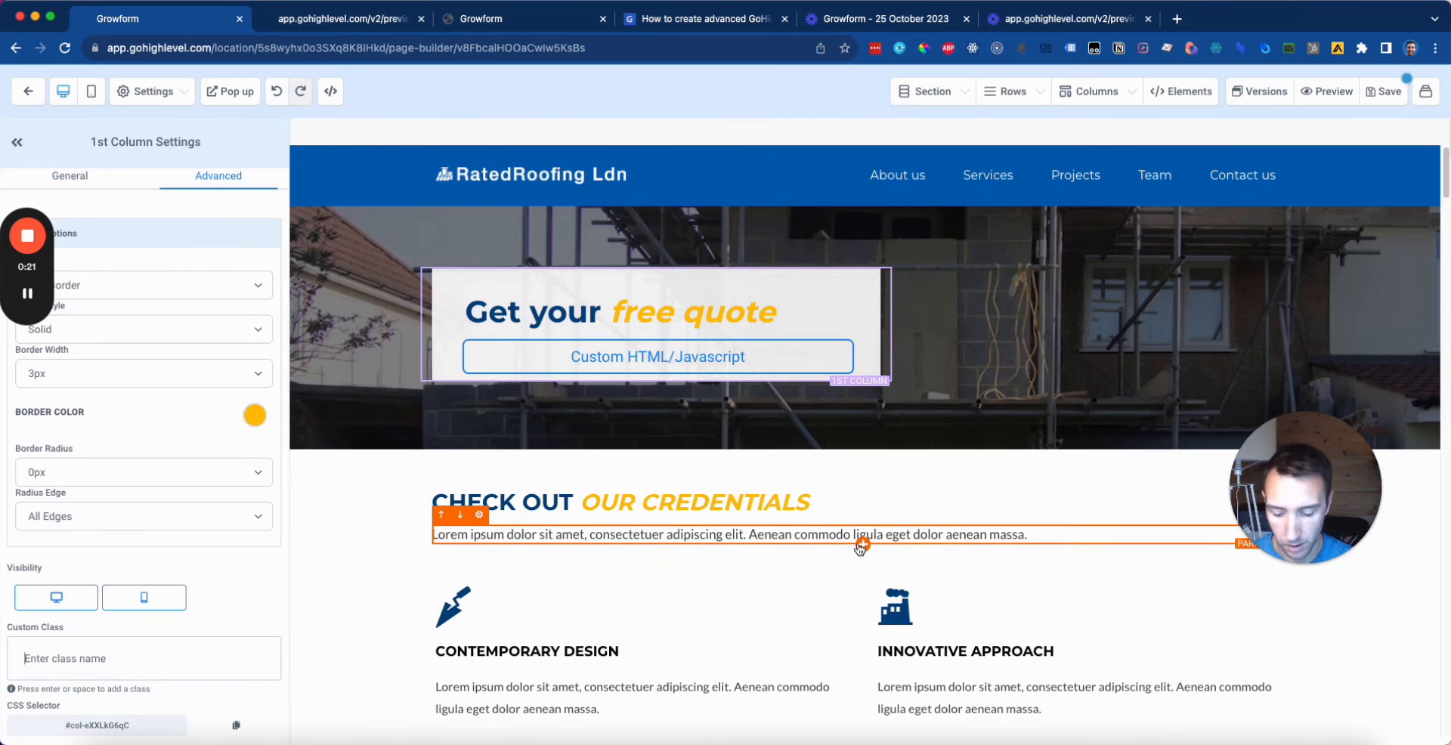
pyautogui.write('fixedHeight')
pyautogui.press('Return')
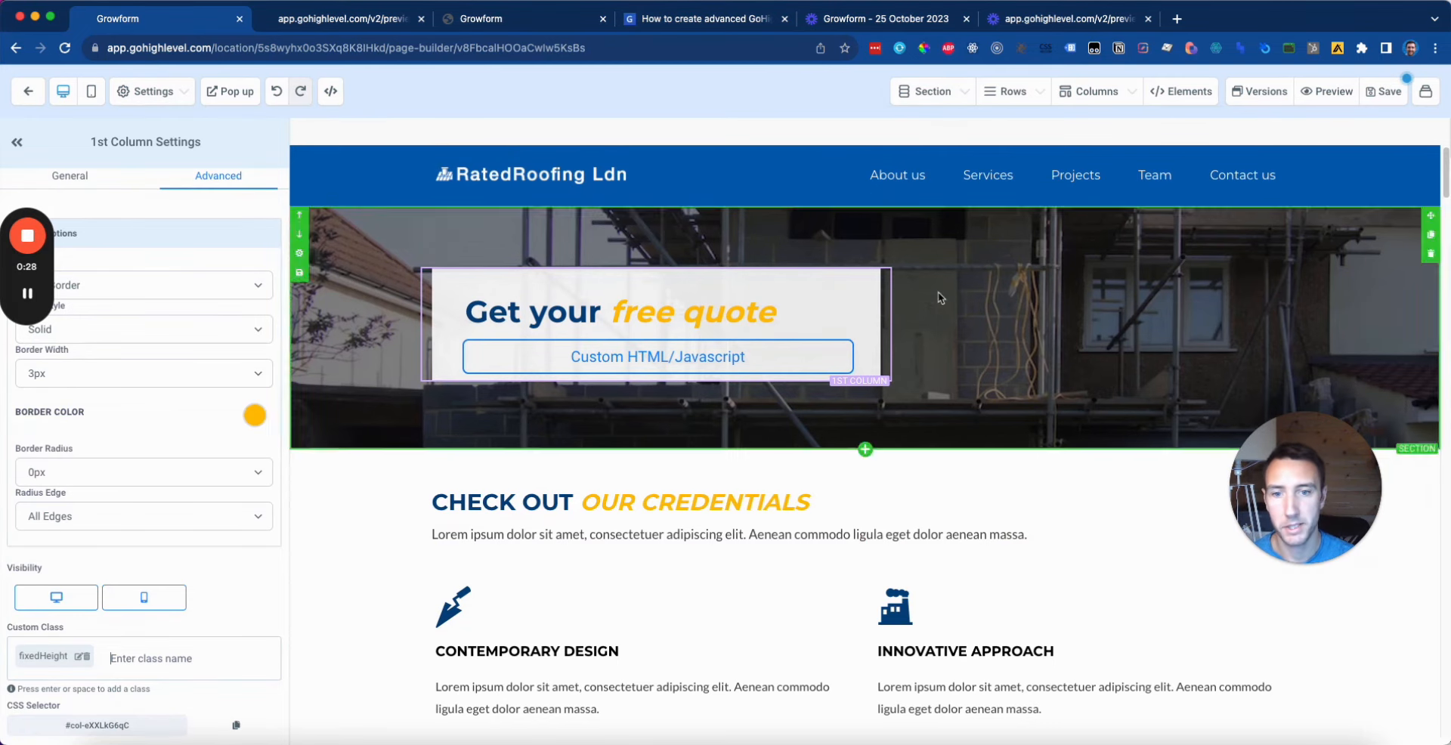
pyautogui.click(155, 92)
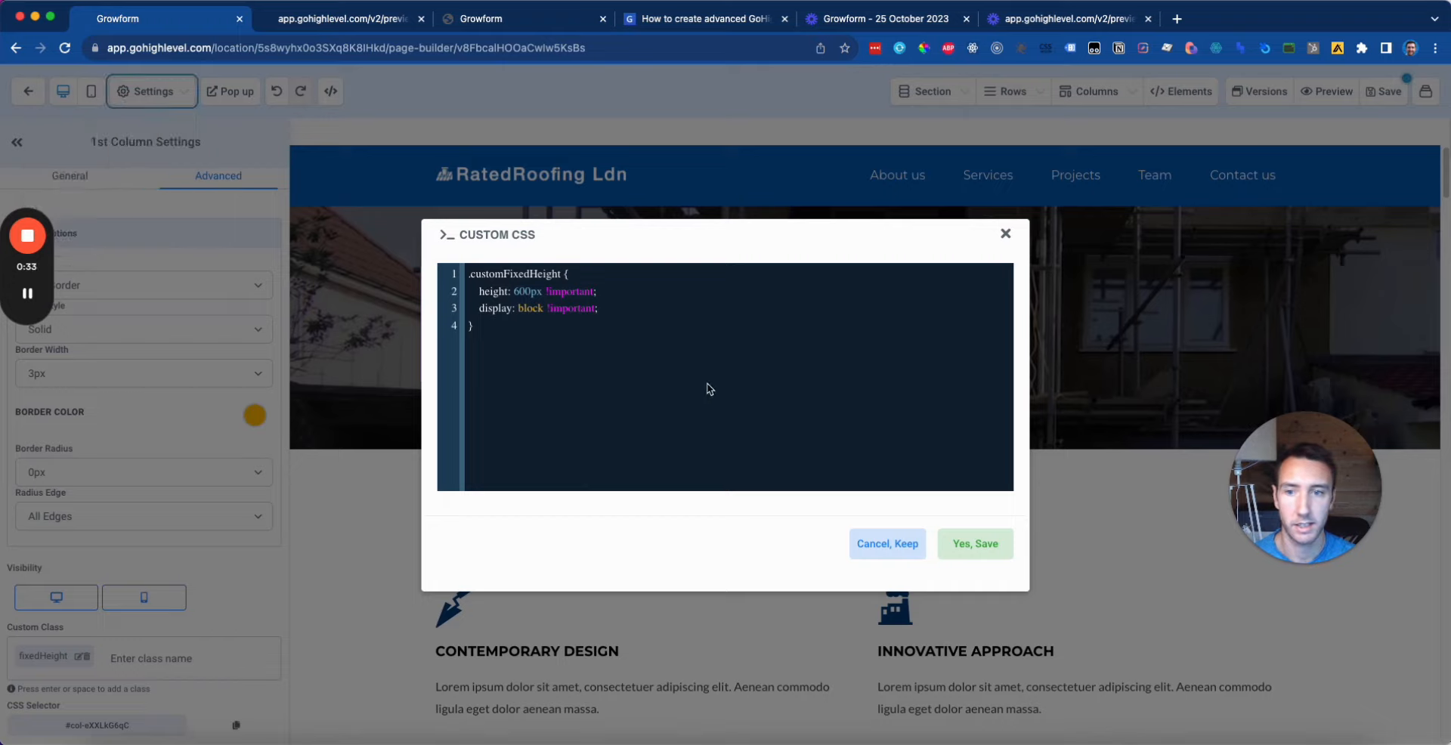
# Step: Rename the CSS selector .customFixedHeight to .fixedHeight
pyautogui.press('super+a')
pyautogui.click(654, 376)
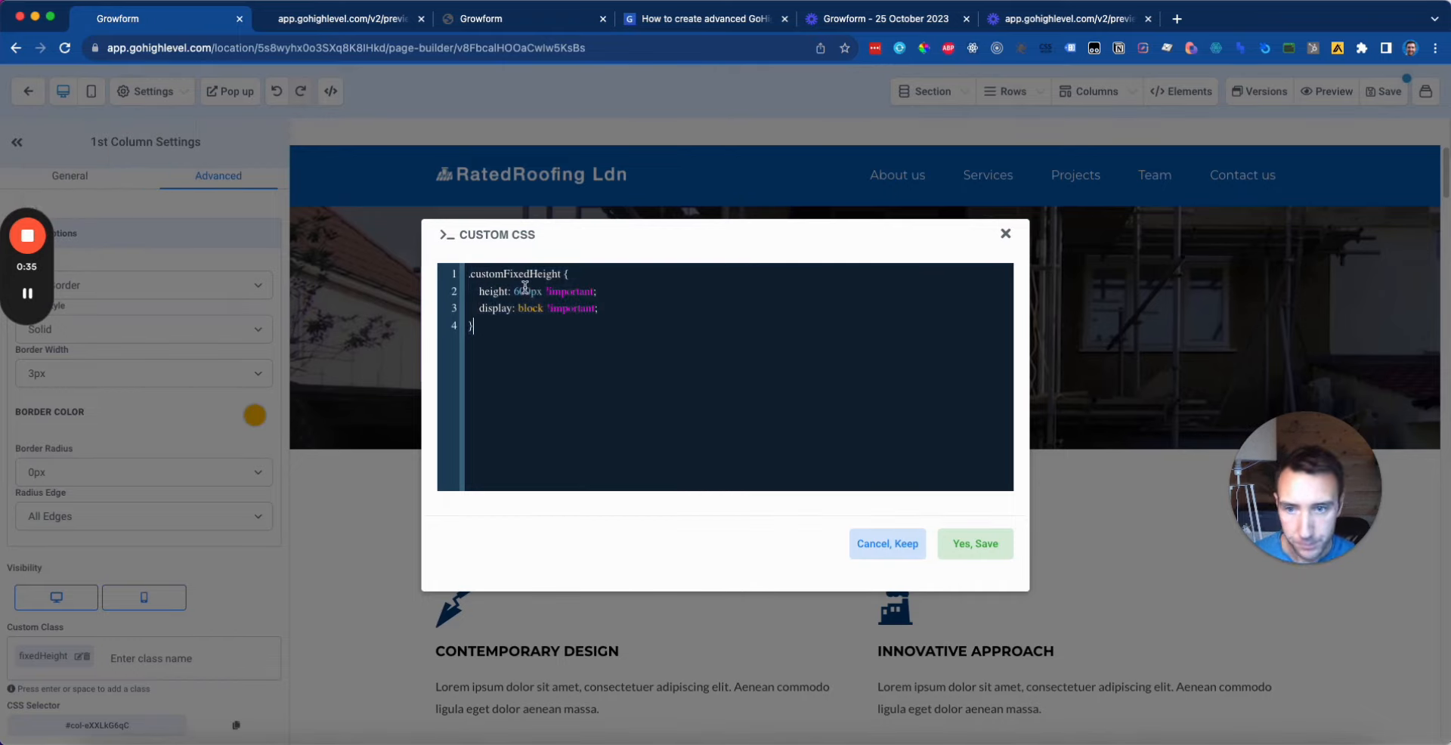
pyautogui.doubleClick(535, 272)
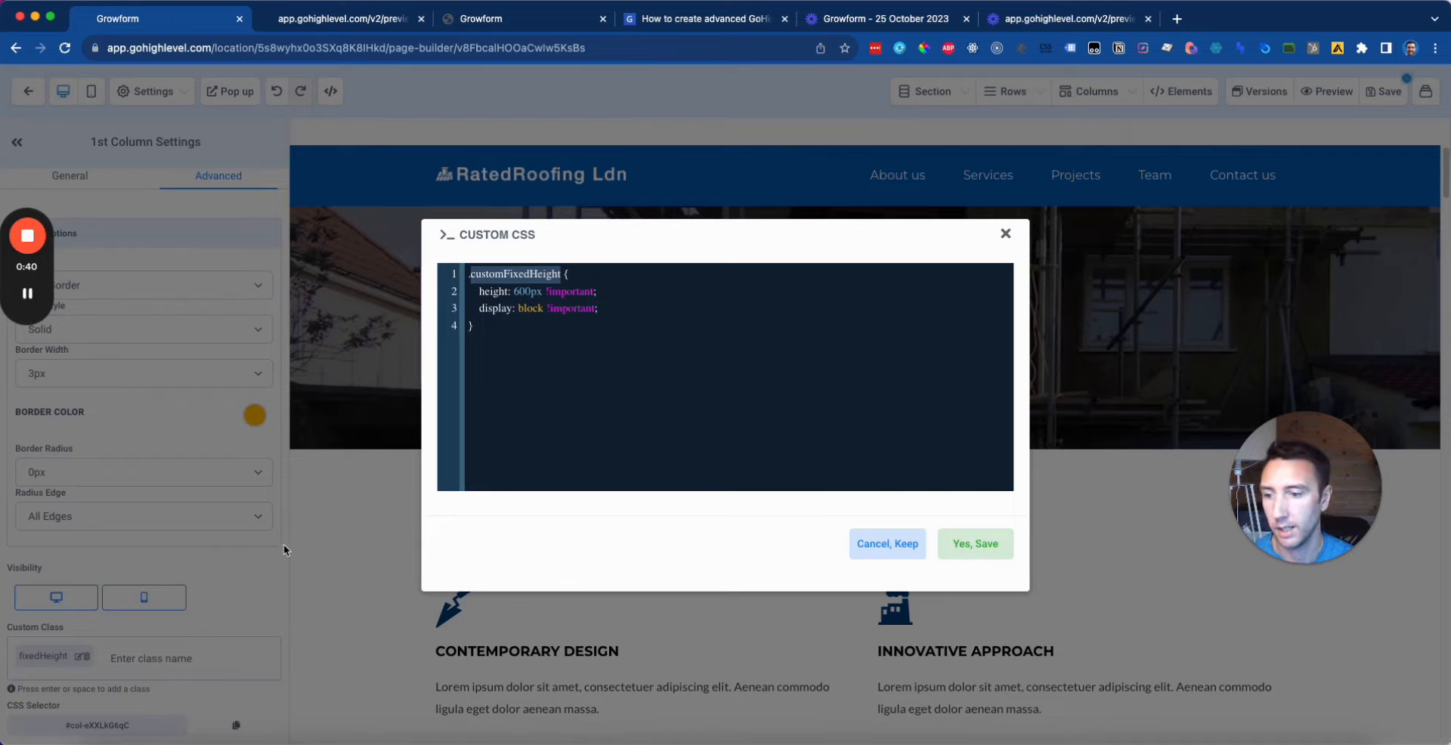
pyautogui.write('fixe')
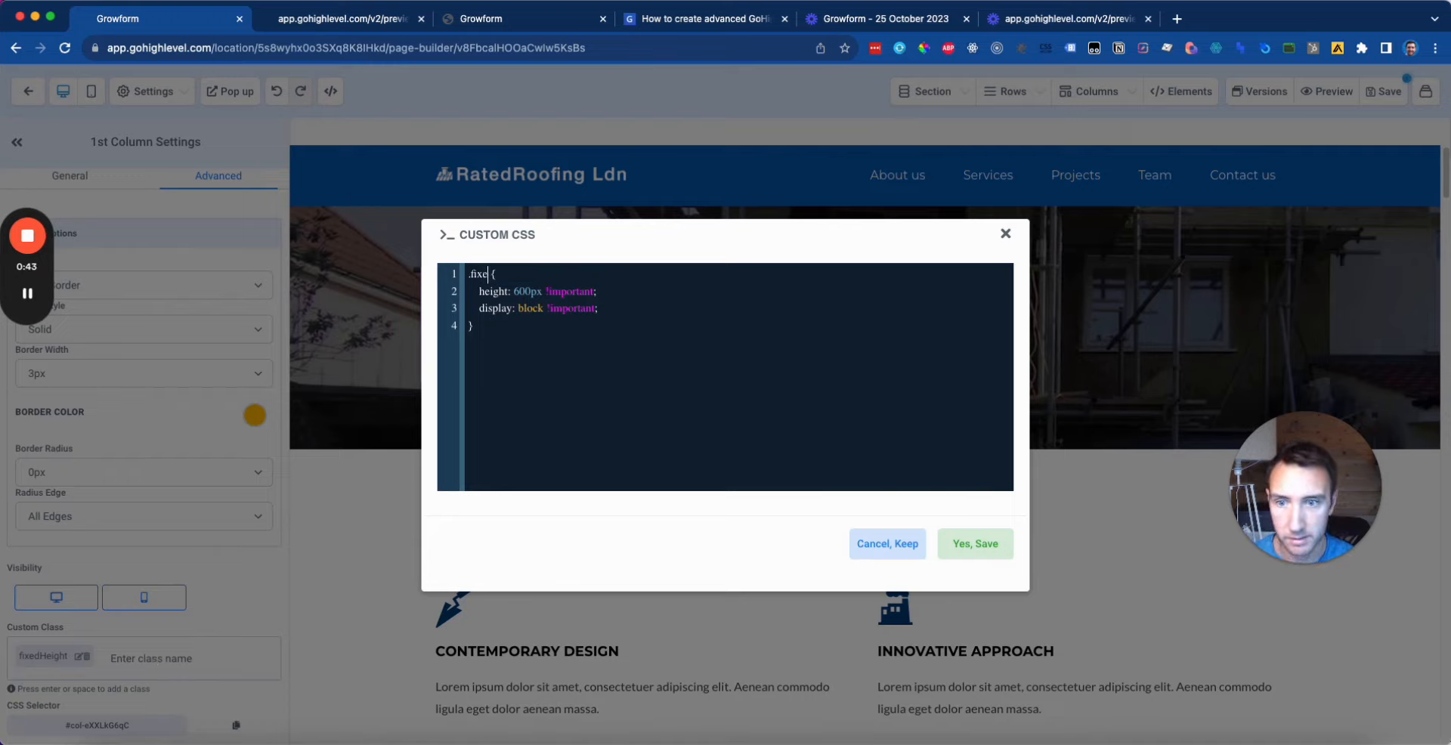
pyautogui.write('dHeight')
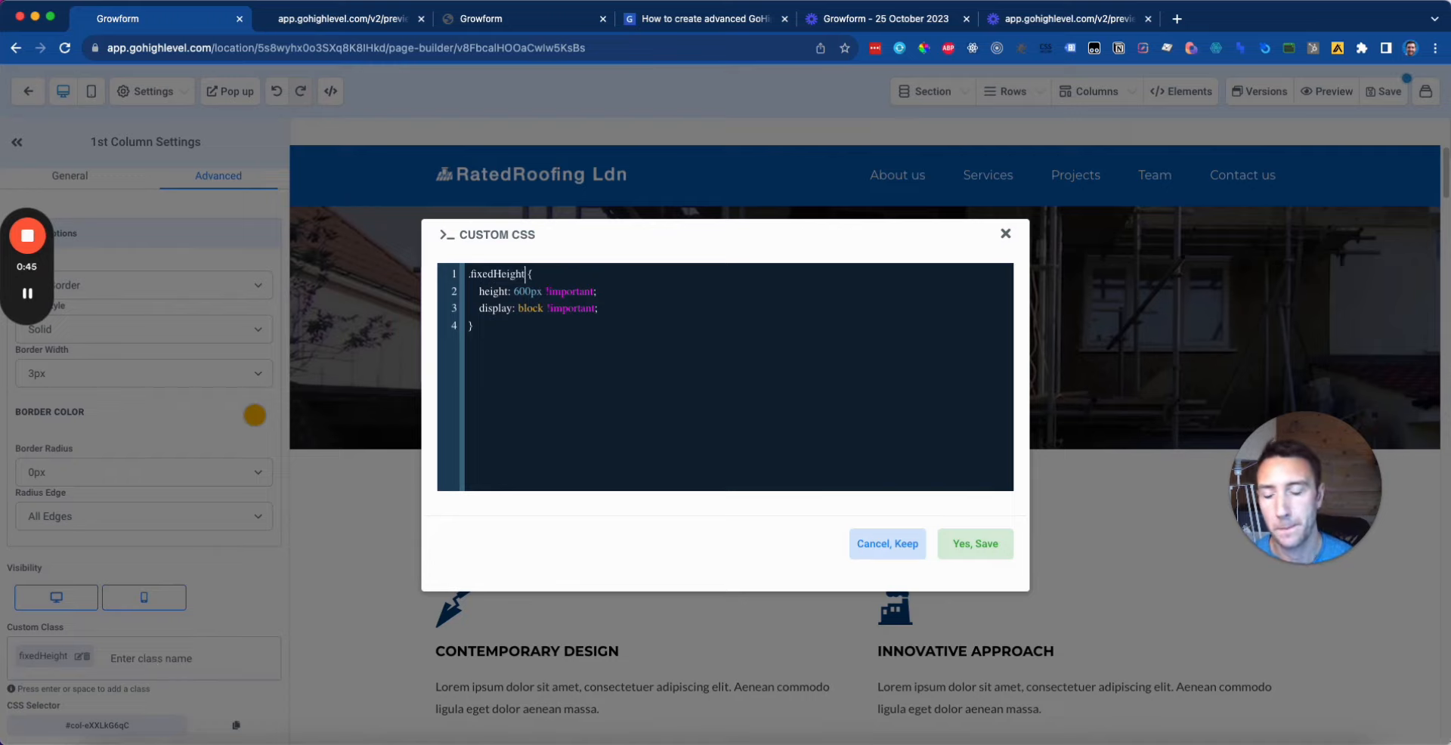
# Step: Change the rule's height from 600px to 500px and save the custom CSS
pyautogui.moveTo(609, 293); pyautogui.dragTo(475, 292)
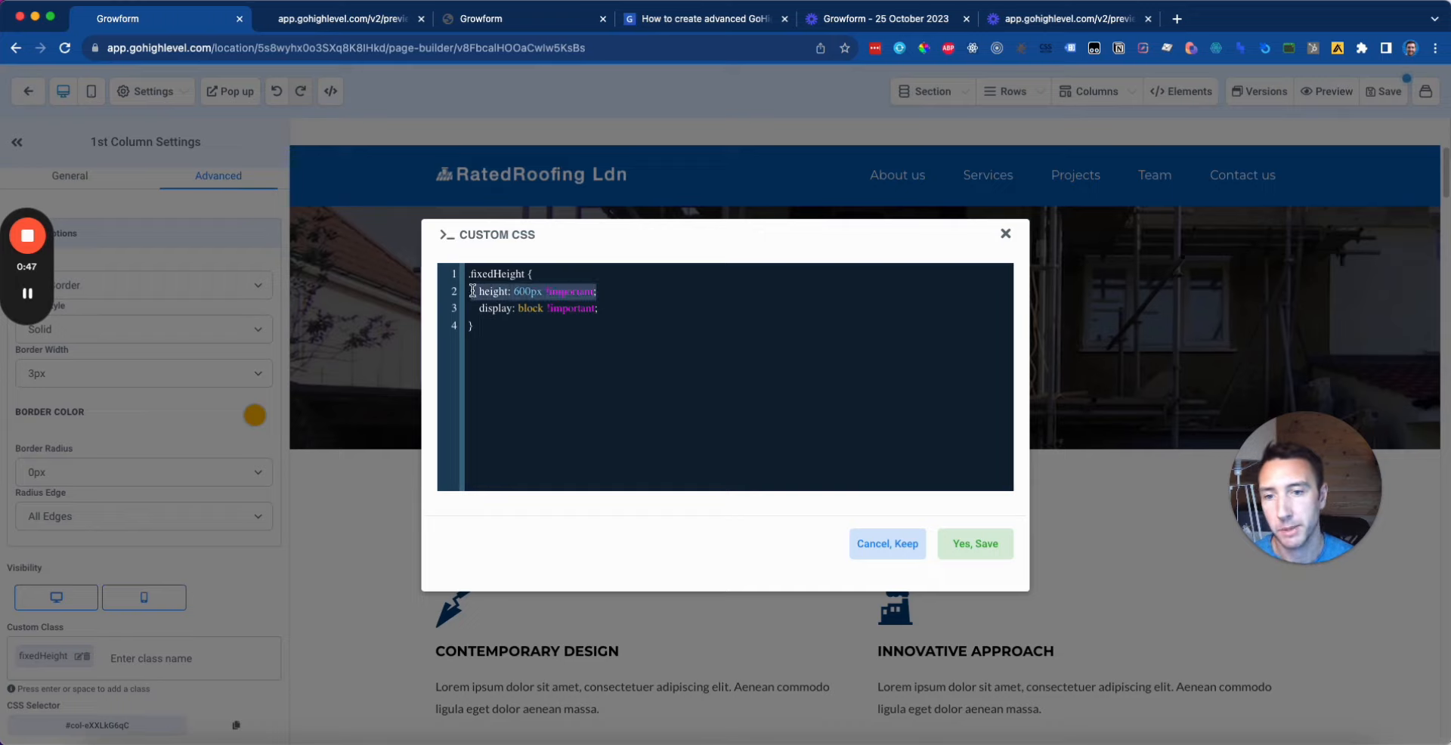
pyautogui.click(552, 291)
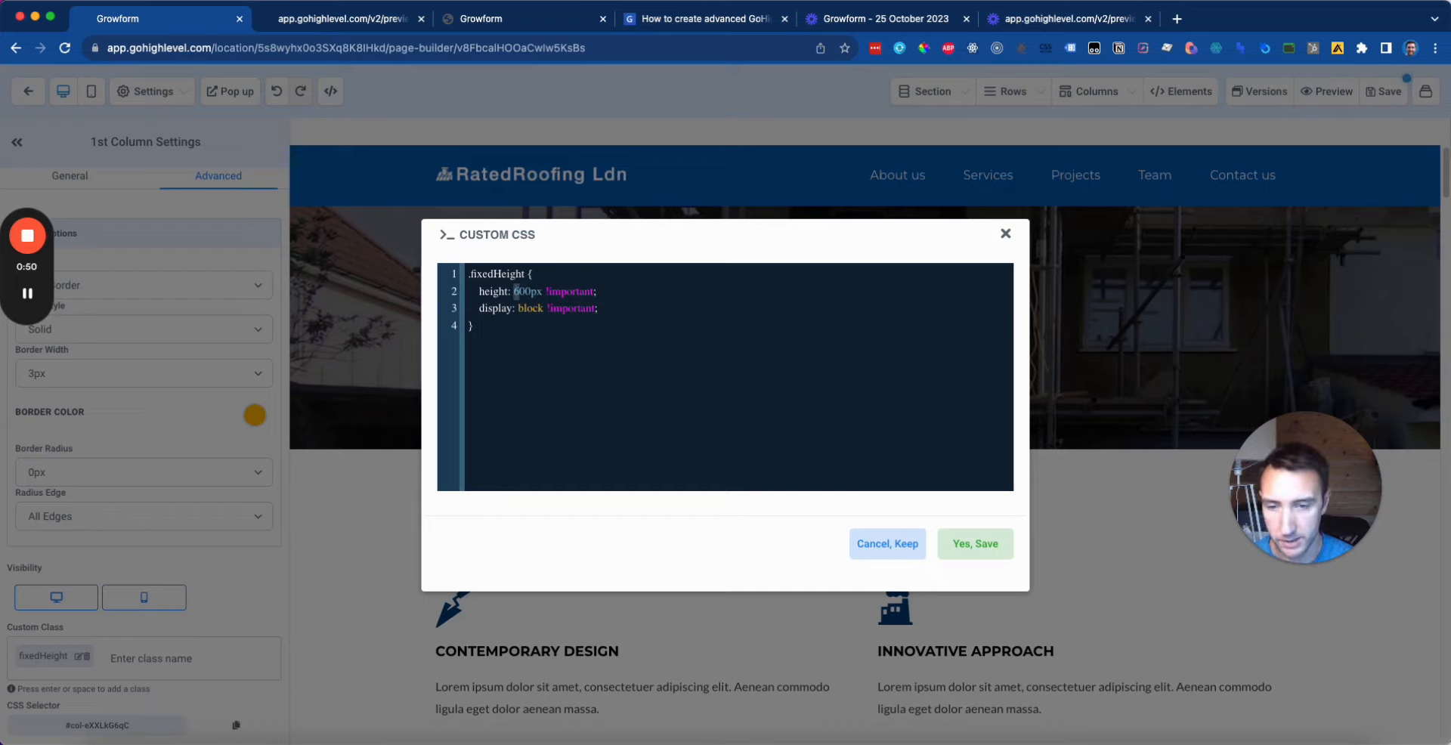
pyautogui.write('5')
pyautogui.moveTo(634, 291); pyautogui.dragTo(443, 298)
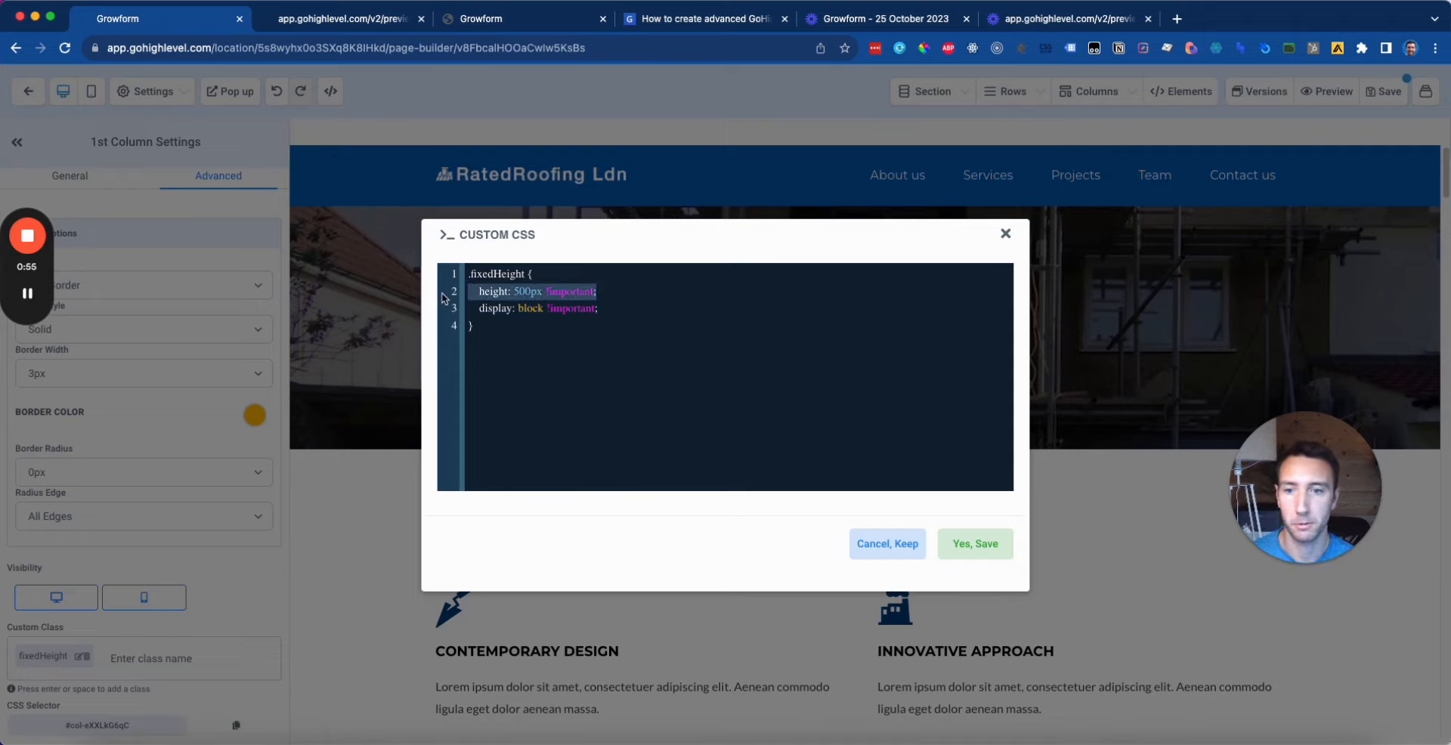
pyautogui.moveTo(622, 306); pyautogui.dragTo(446, 309)
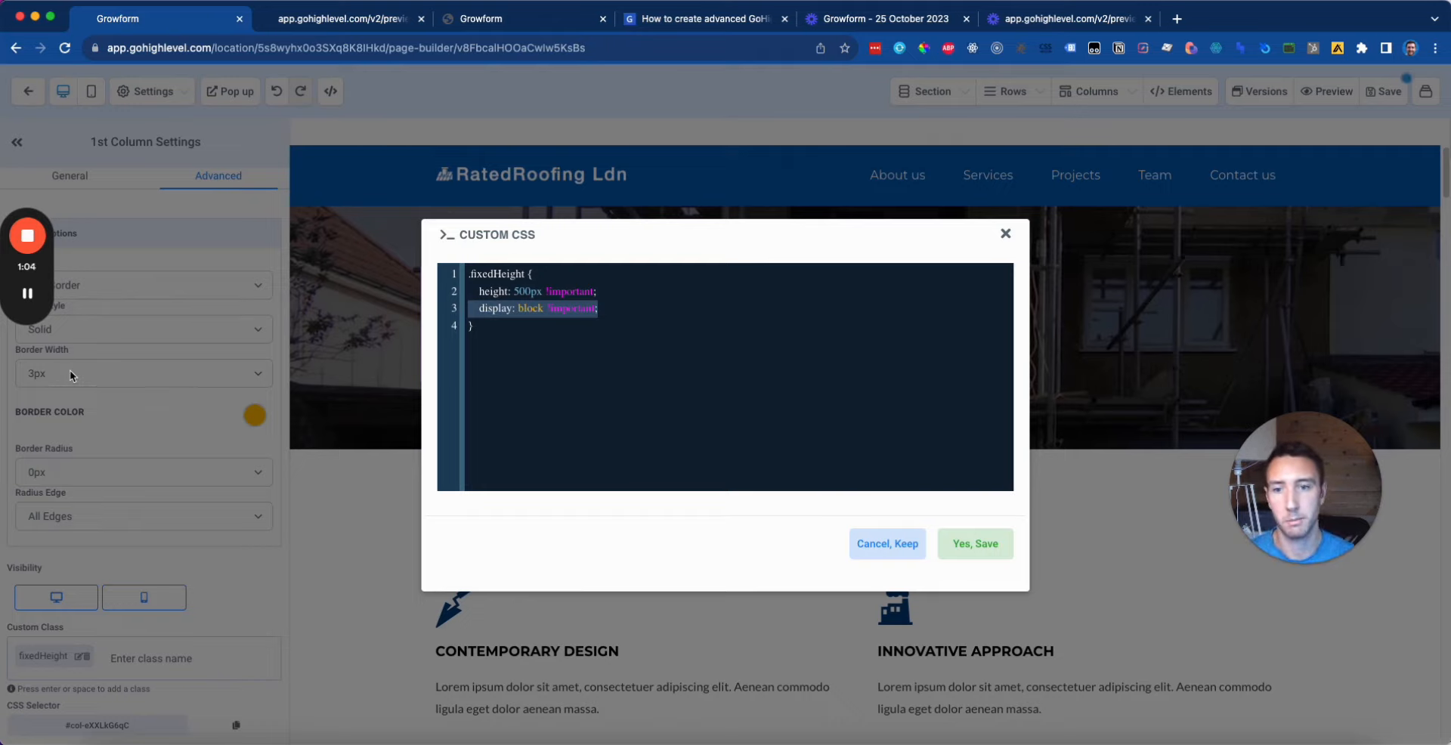
pyautogui.click(617, 386)
pyautogui.hotkey('ctrl', 'a')
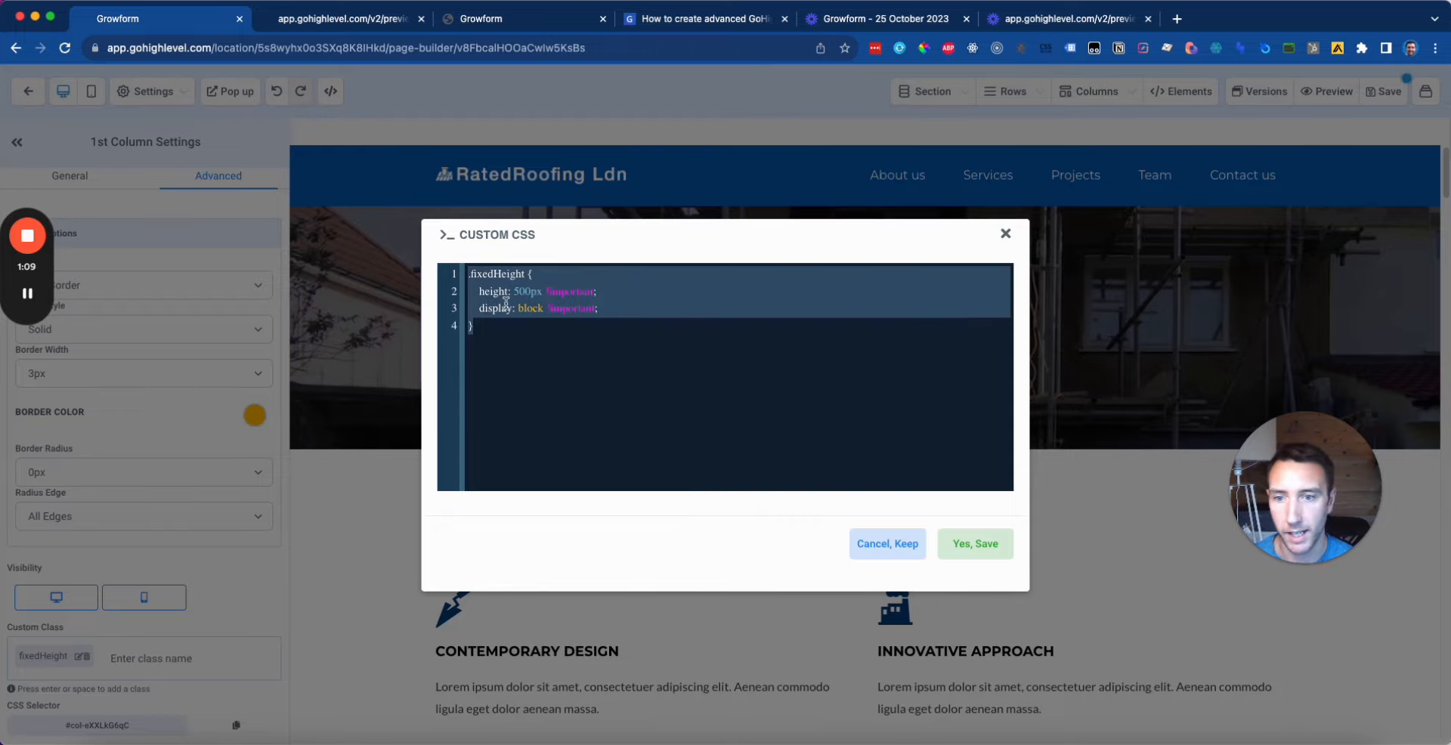
pyautogui.click(619, 350)
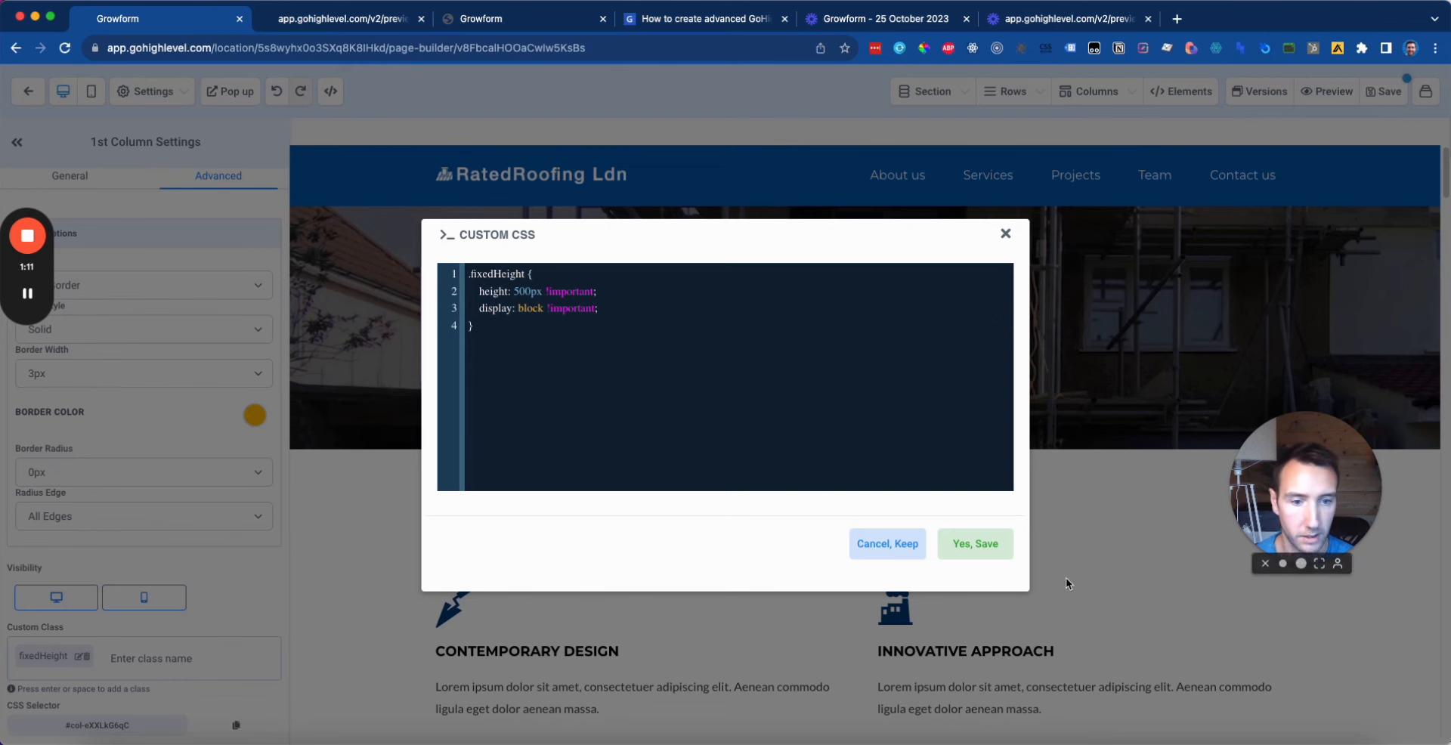
pyautogui.click(975, 544)
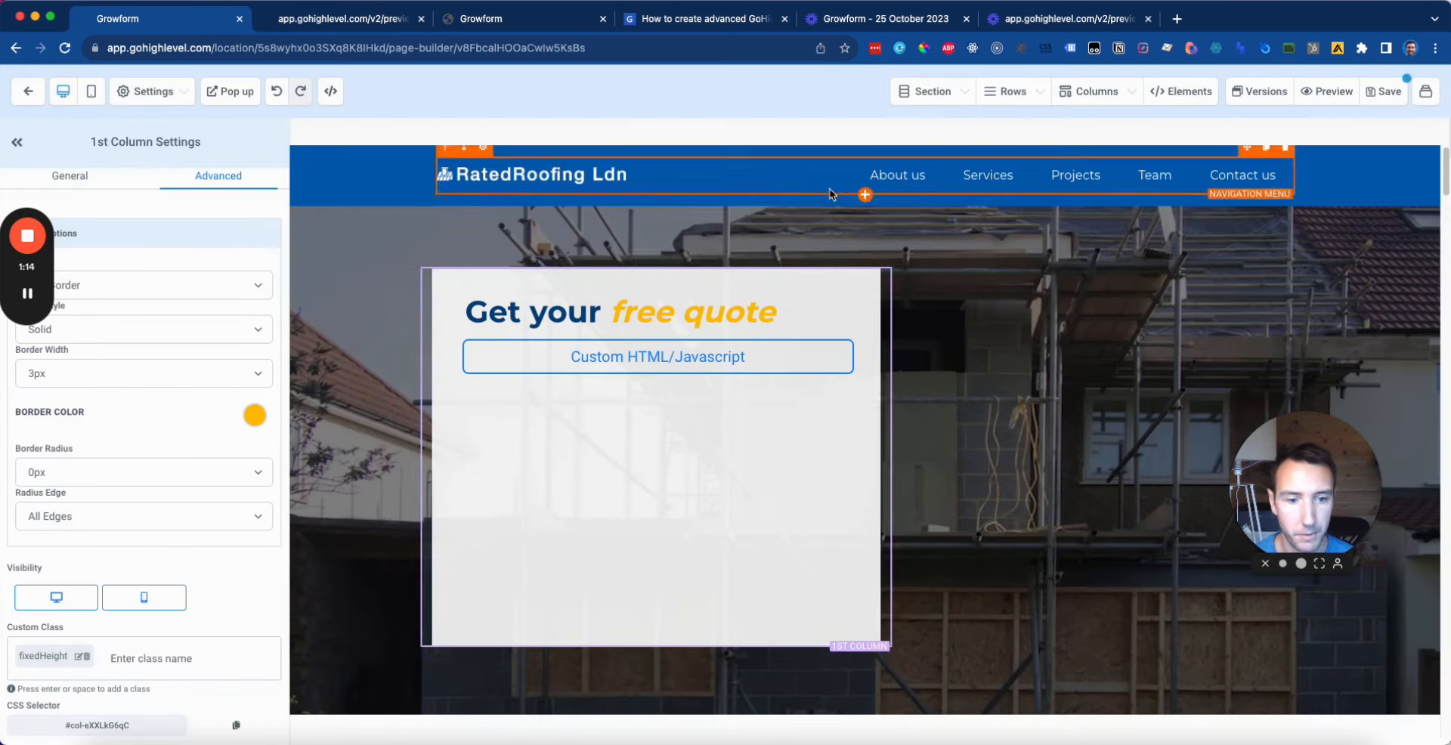